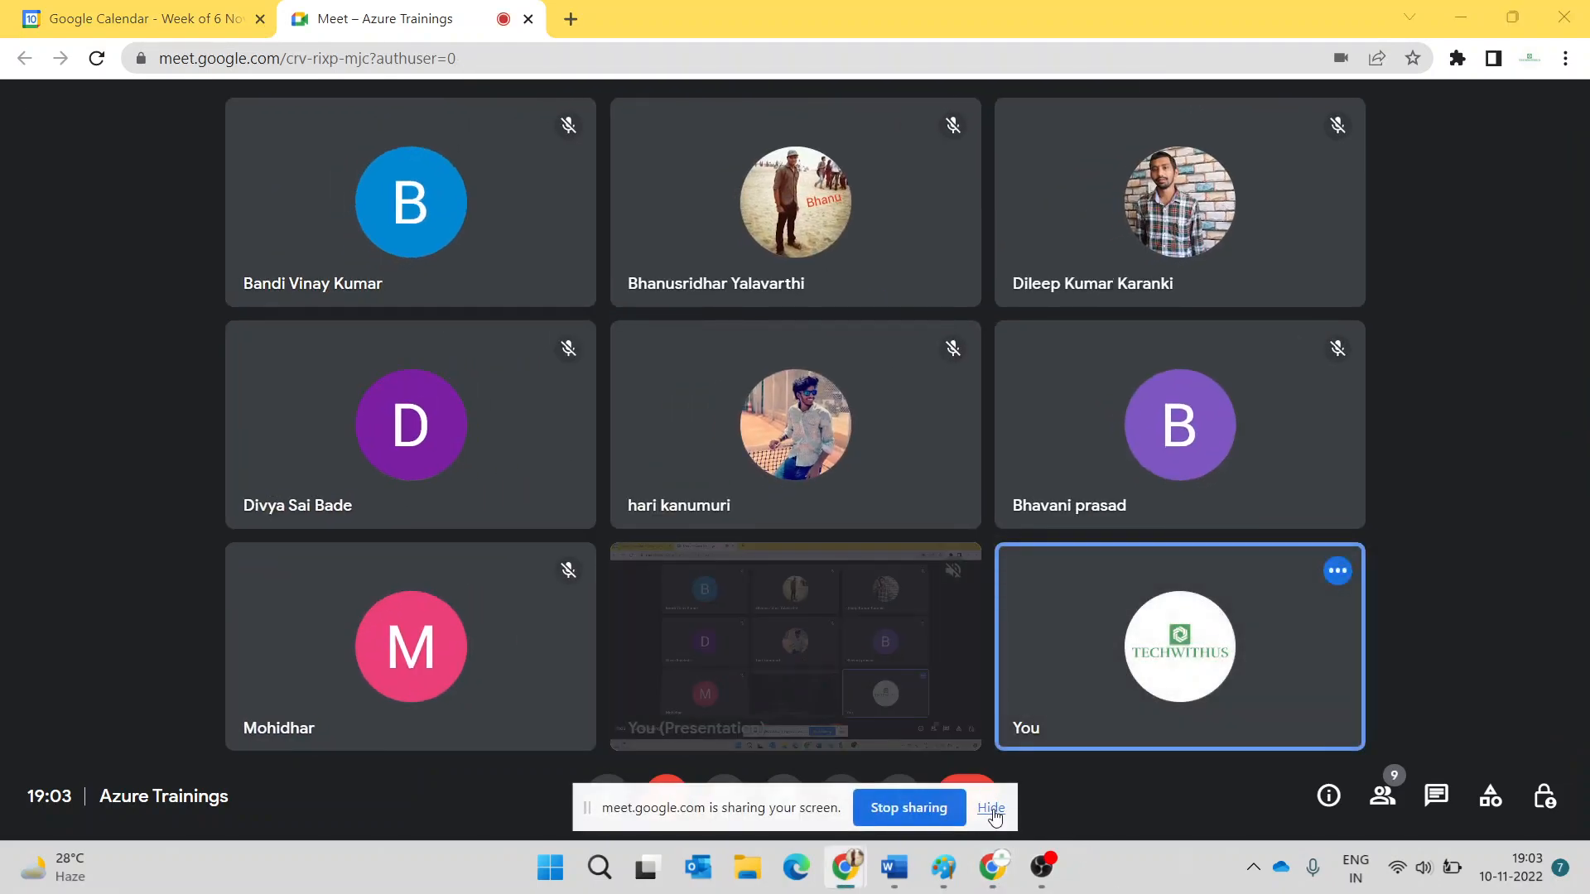
- Keep presenting to everyone in Meet, ignore the mirror warning, and bring up the blank Paint canvas
left_click(993, 809)
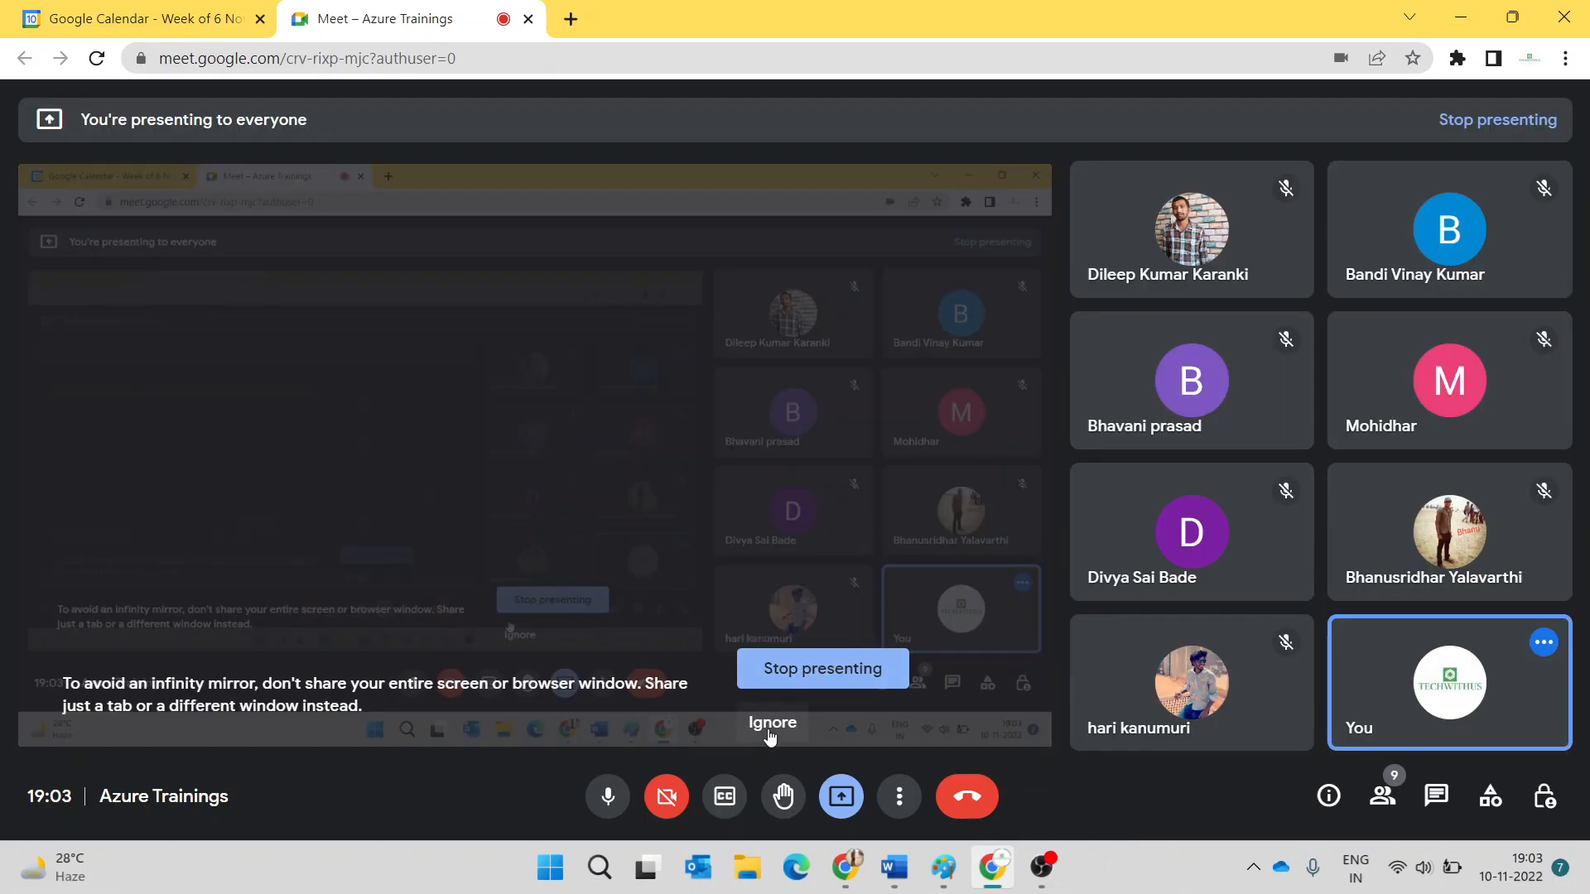
left_click(769, 727)
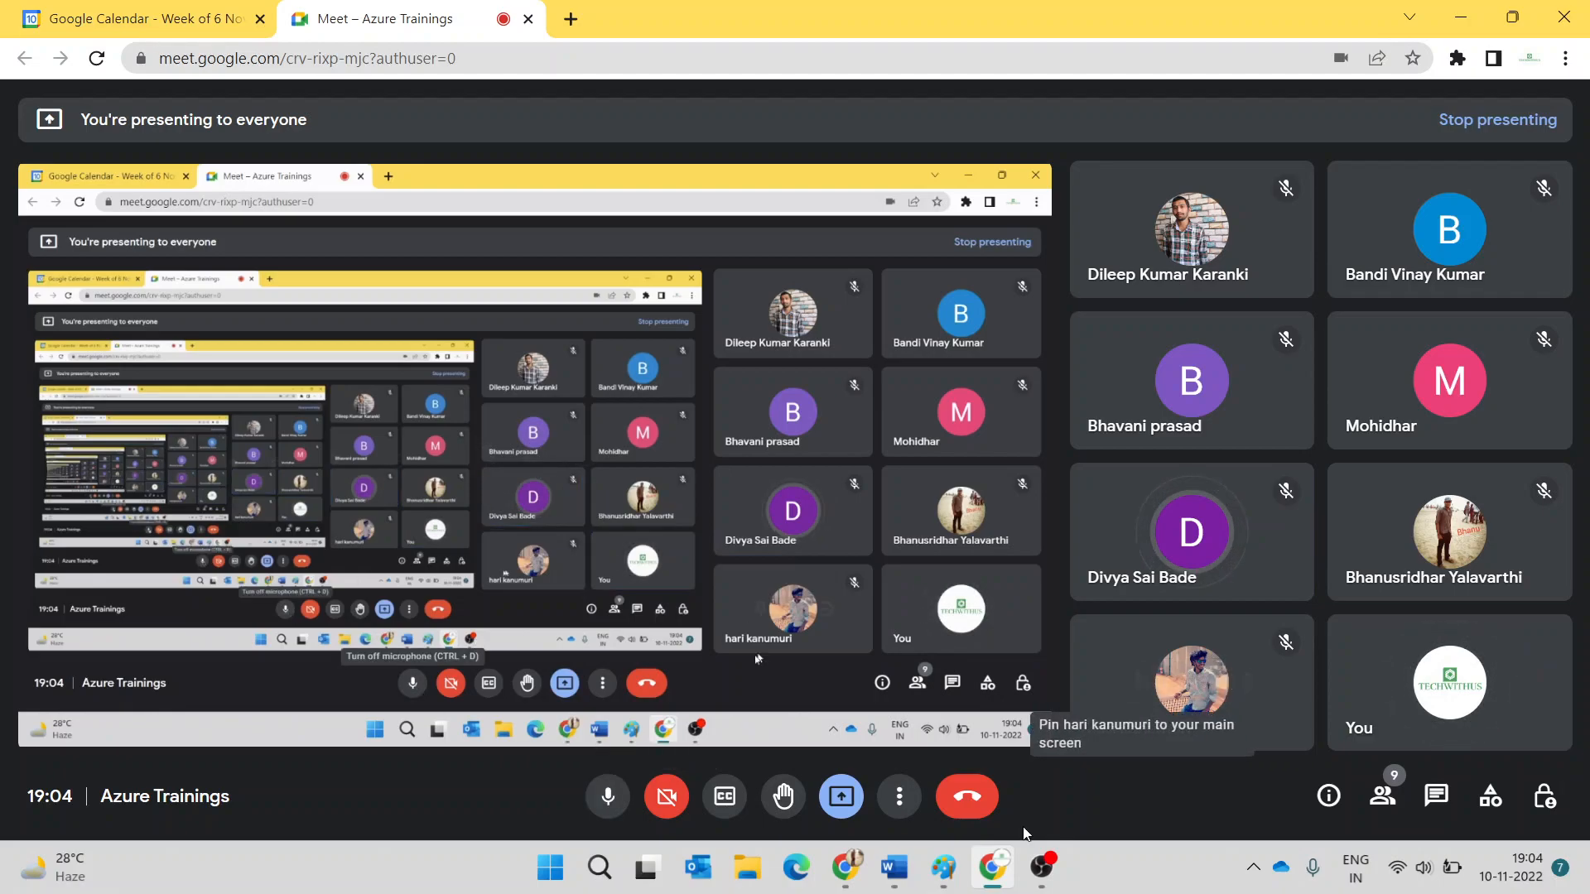
mouse_move(934, 883)
left_click(1054, 788)
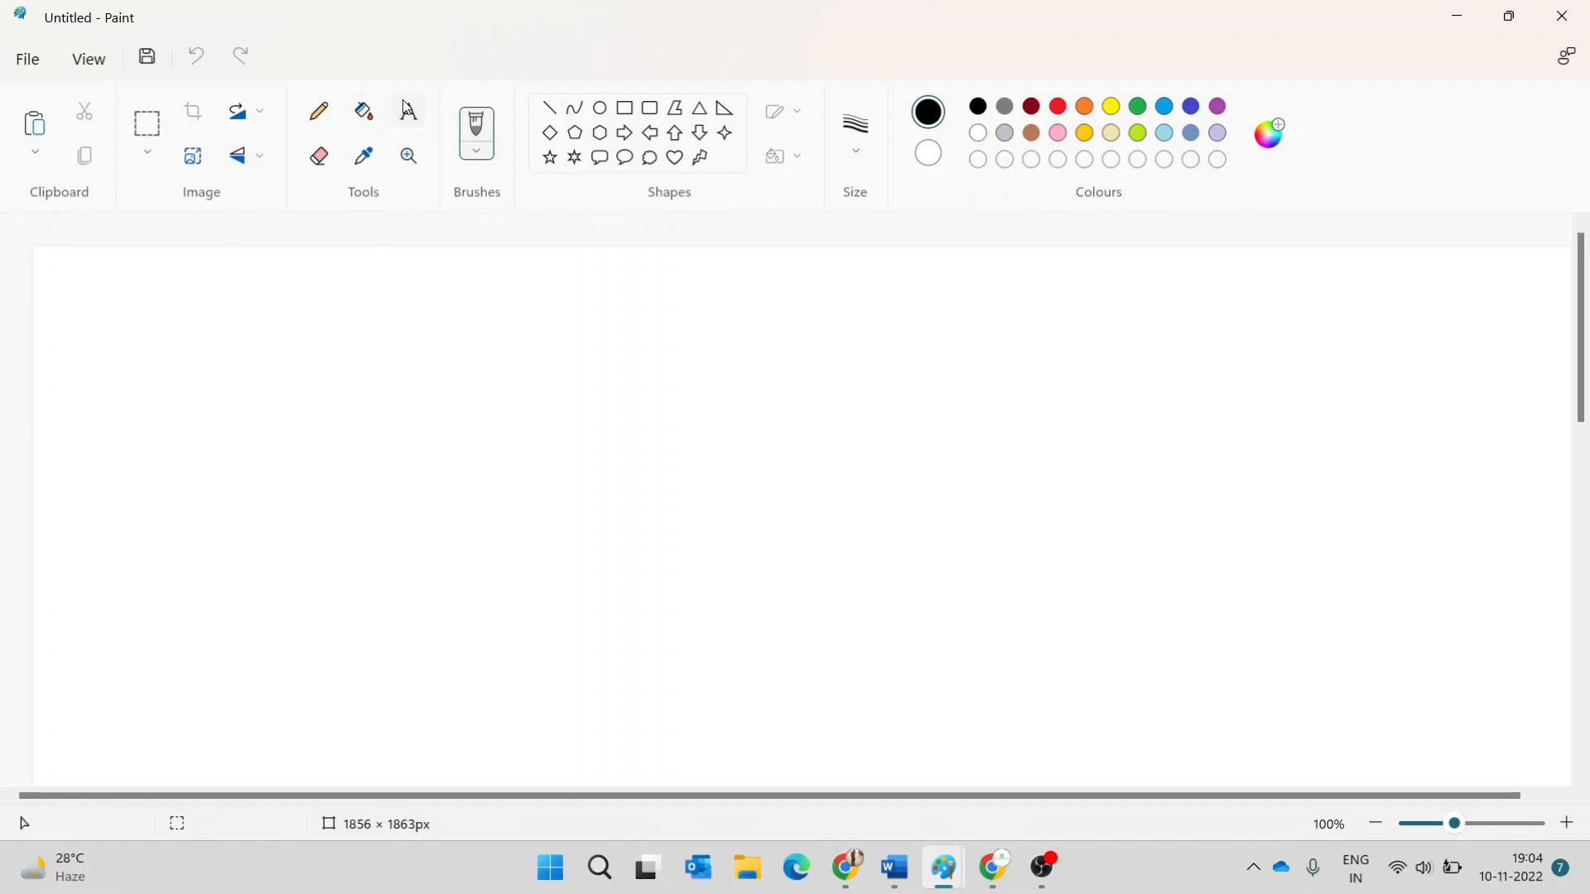
- Write the dark red heading 'COmpute -virtual machine' in Paint, then go back to the Meet call
left_click(287, 309)
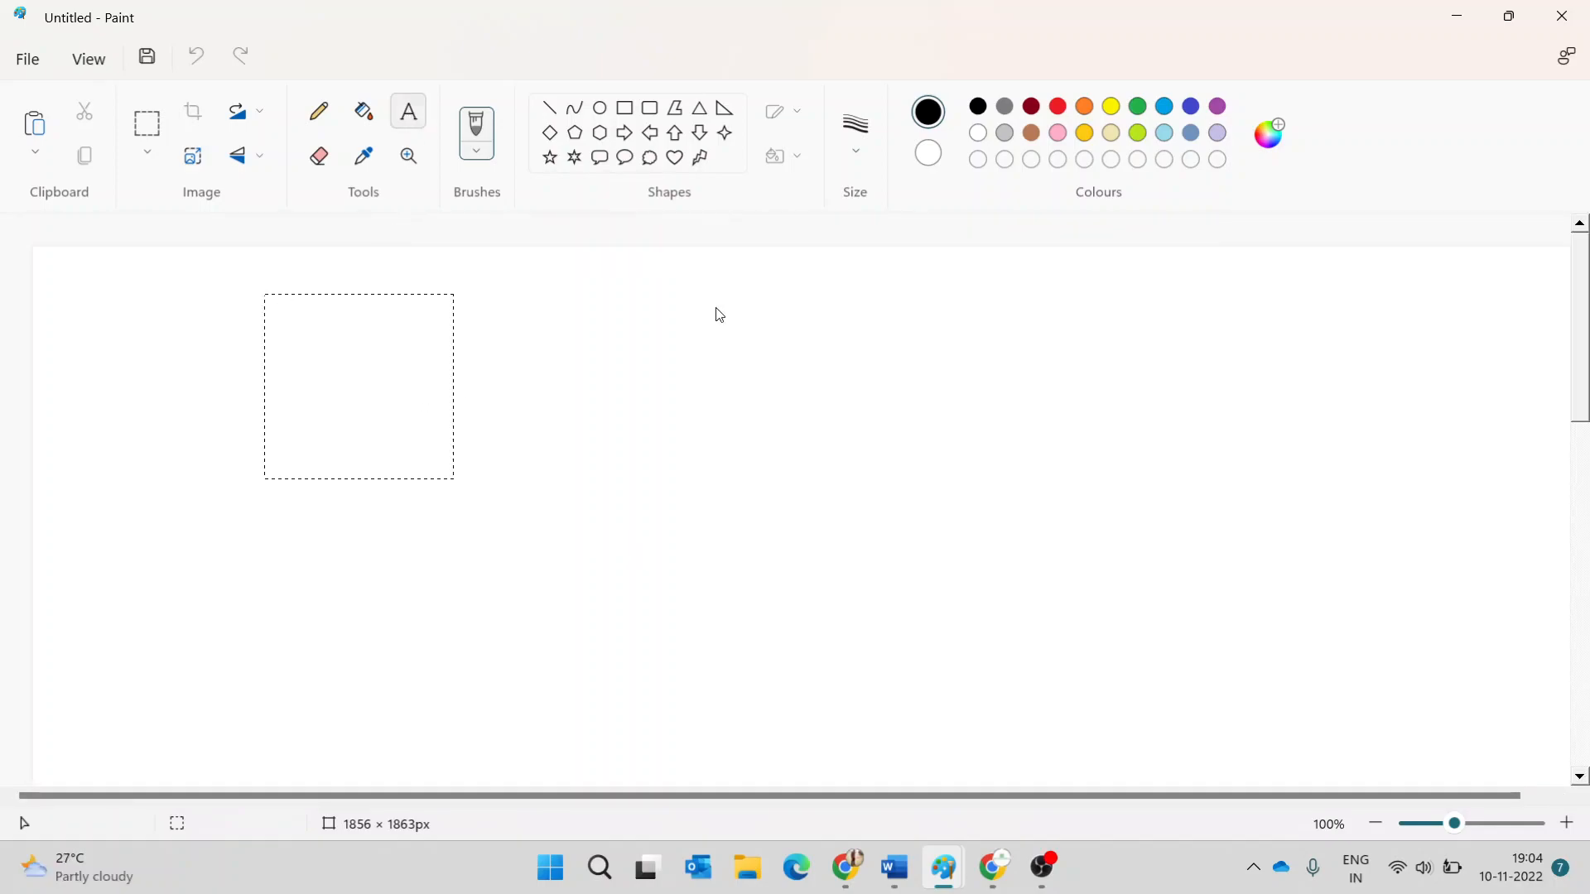
left_click(867, 343)
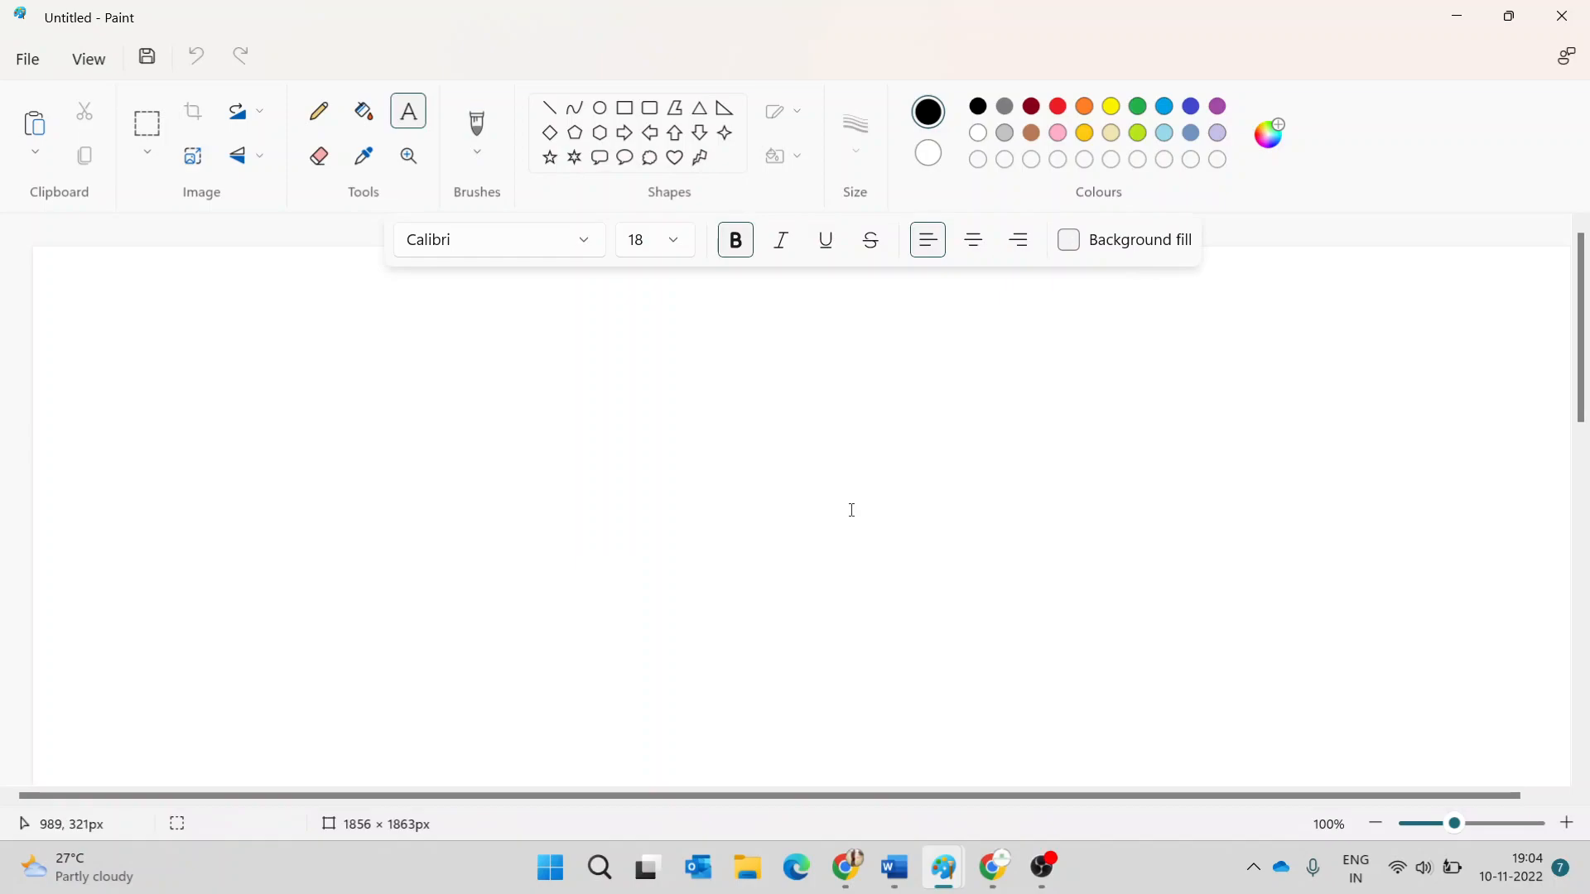
left_click_drag(253, 302, 1118, 625)
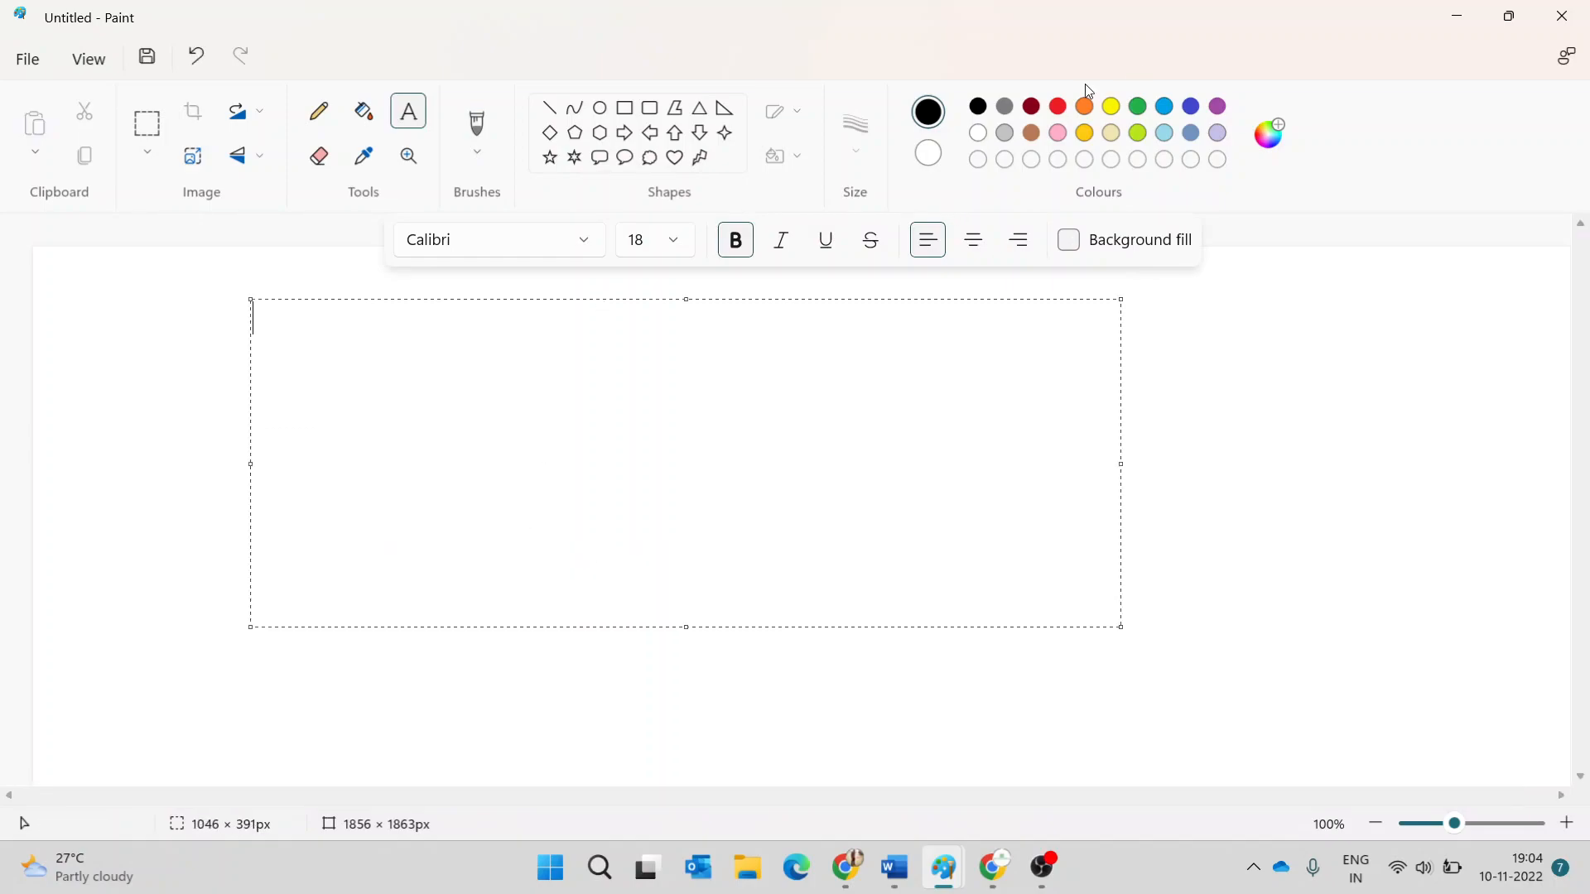
left_click(1031, 106)
type("COmpute -virtual machine")
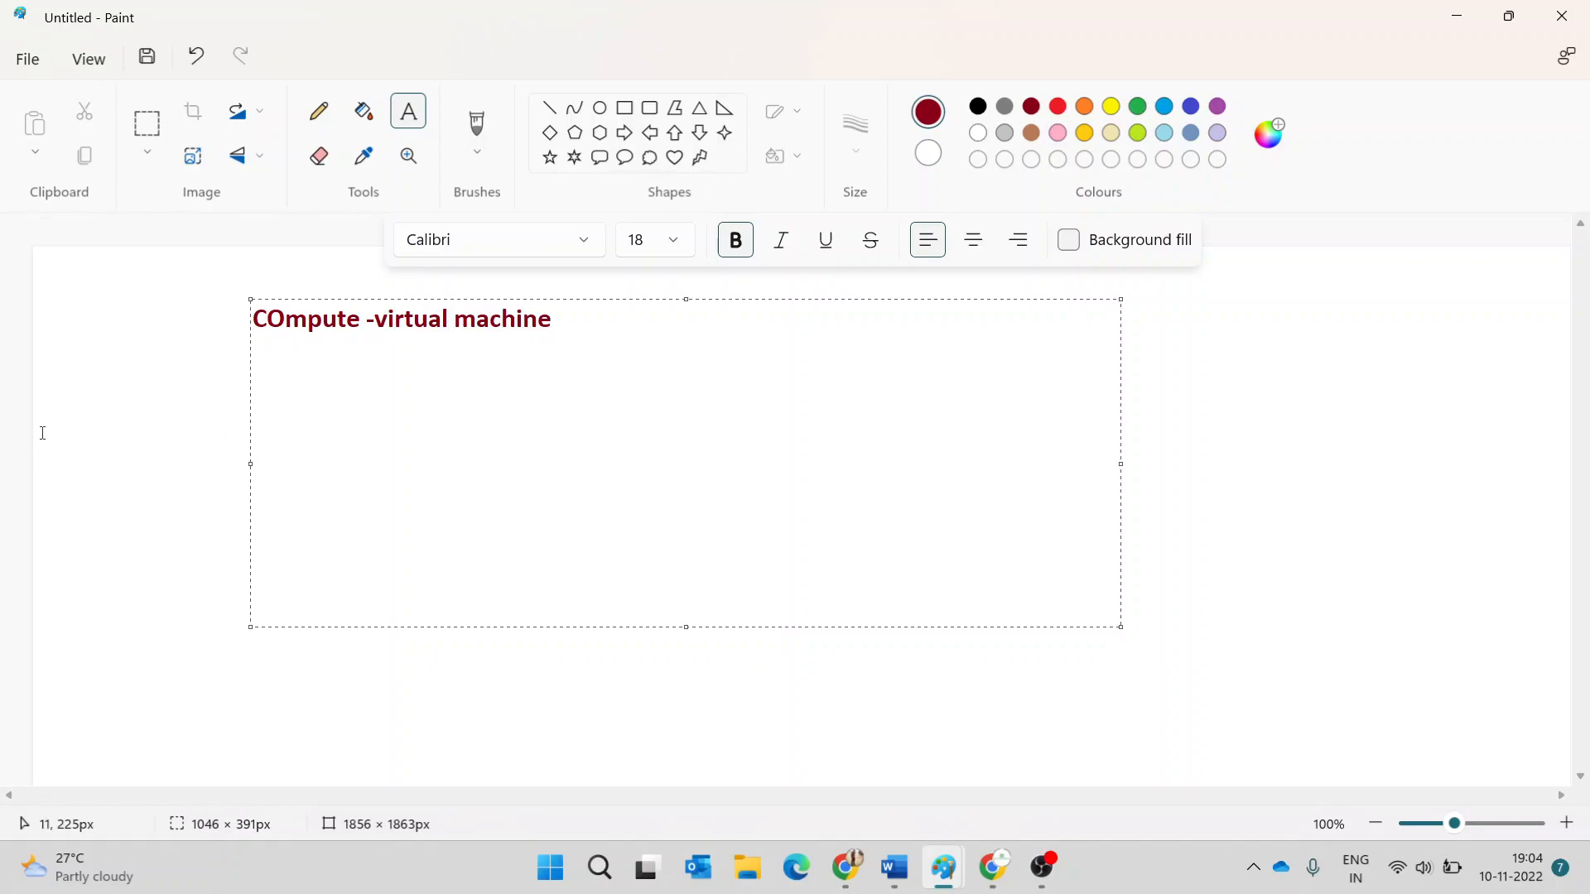
left_click(124, 422)
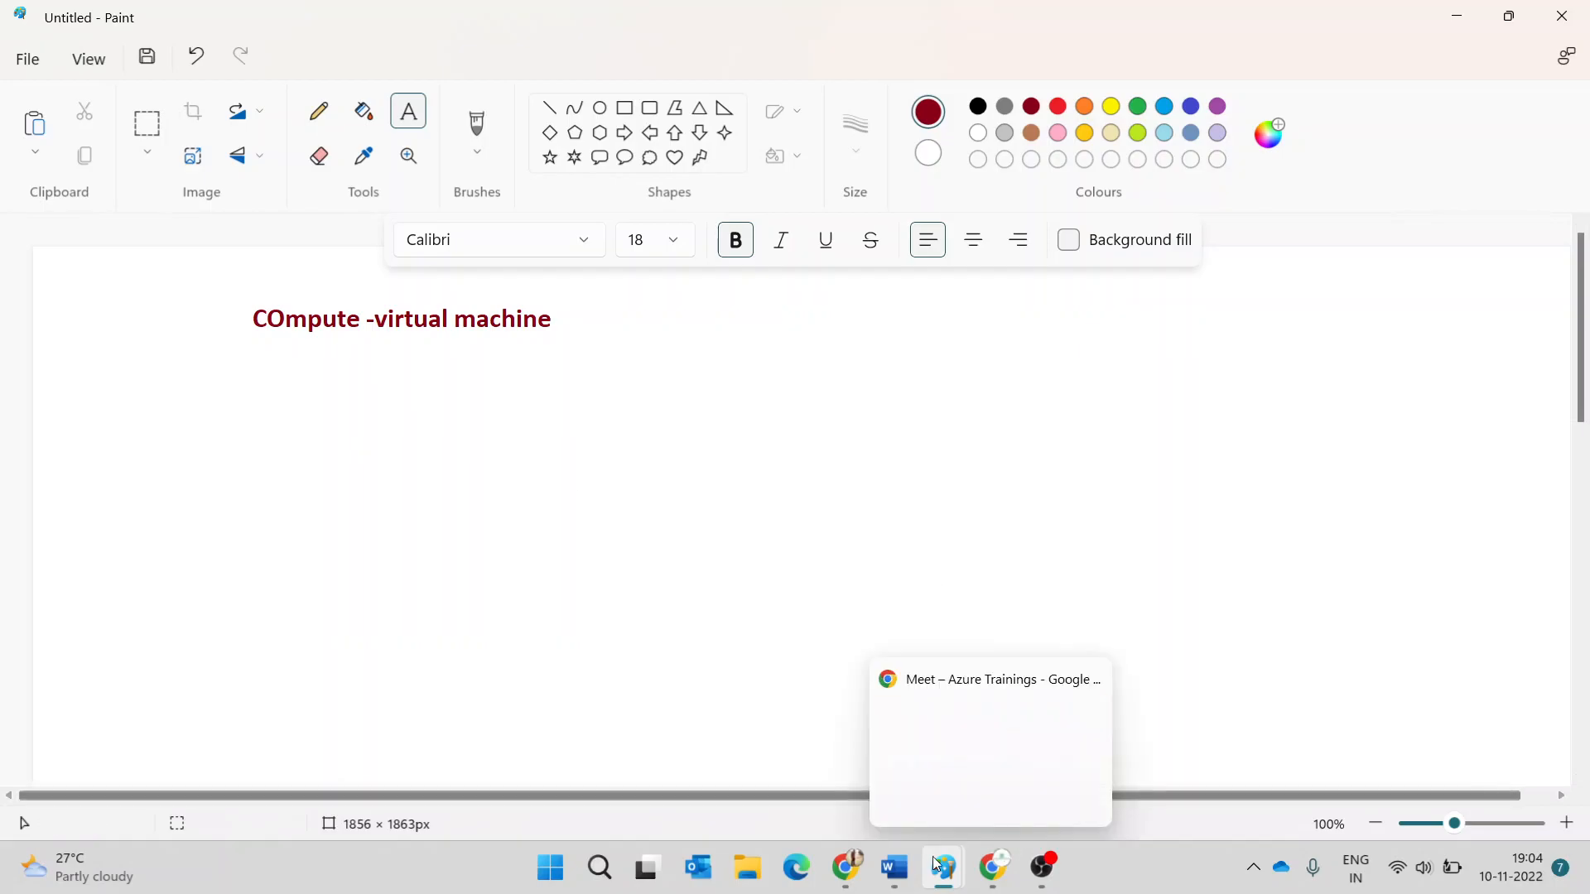
left_click(1002, 868)
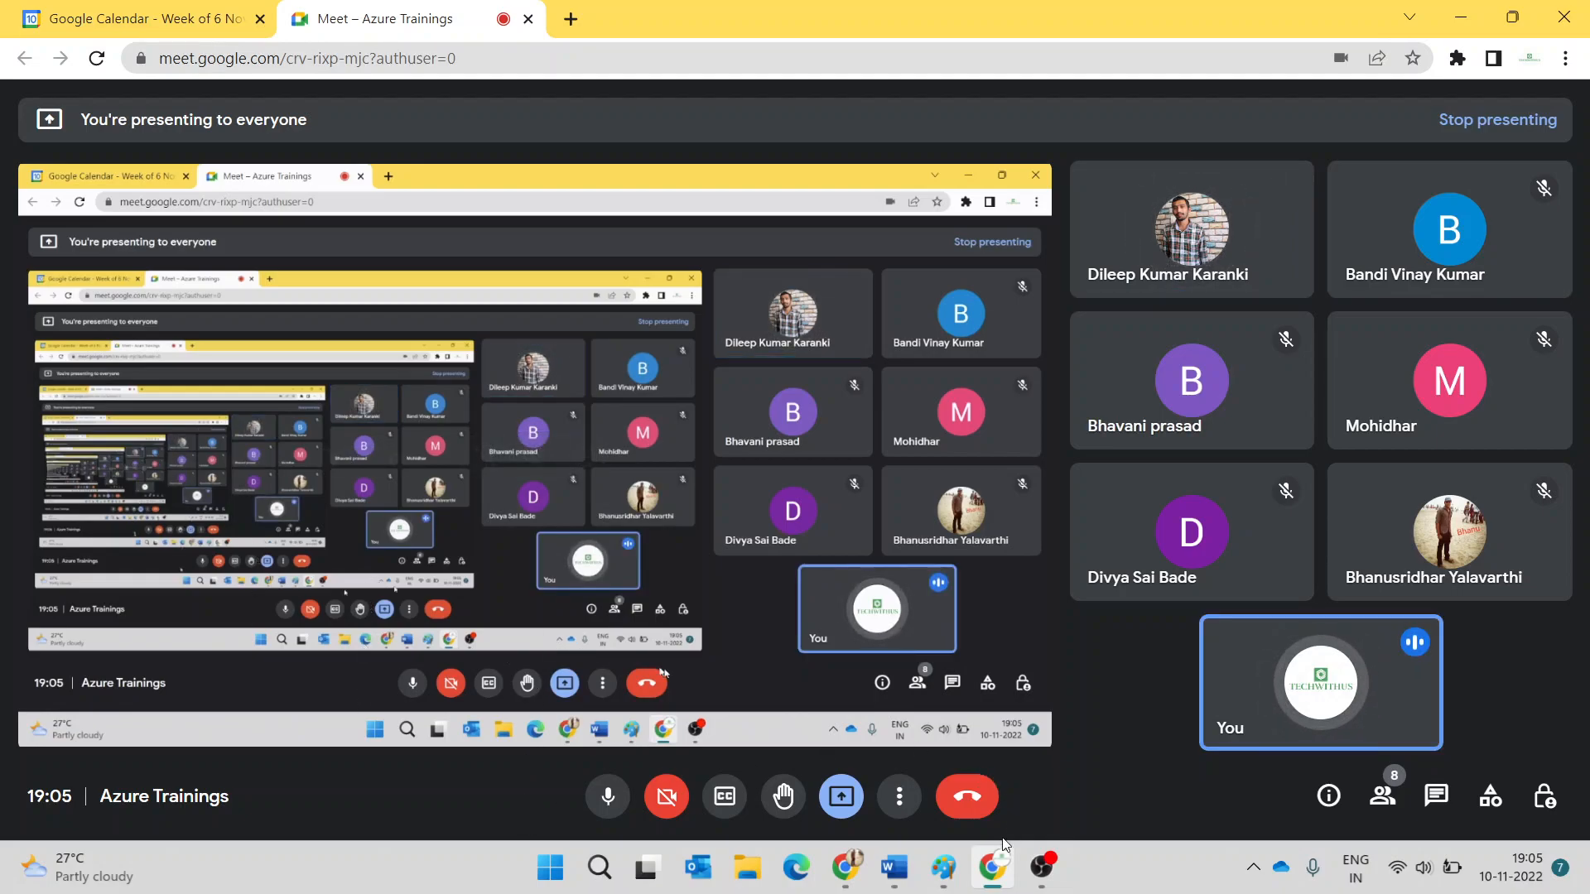
- Bring up the Paint window with the On-Premises/IaaS/PaaS/SaaS chart and scroll through its rows
mouse_move(943, 867)
left_click(852, 755)
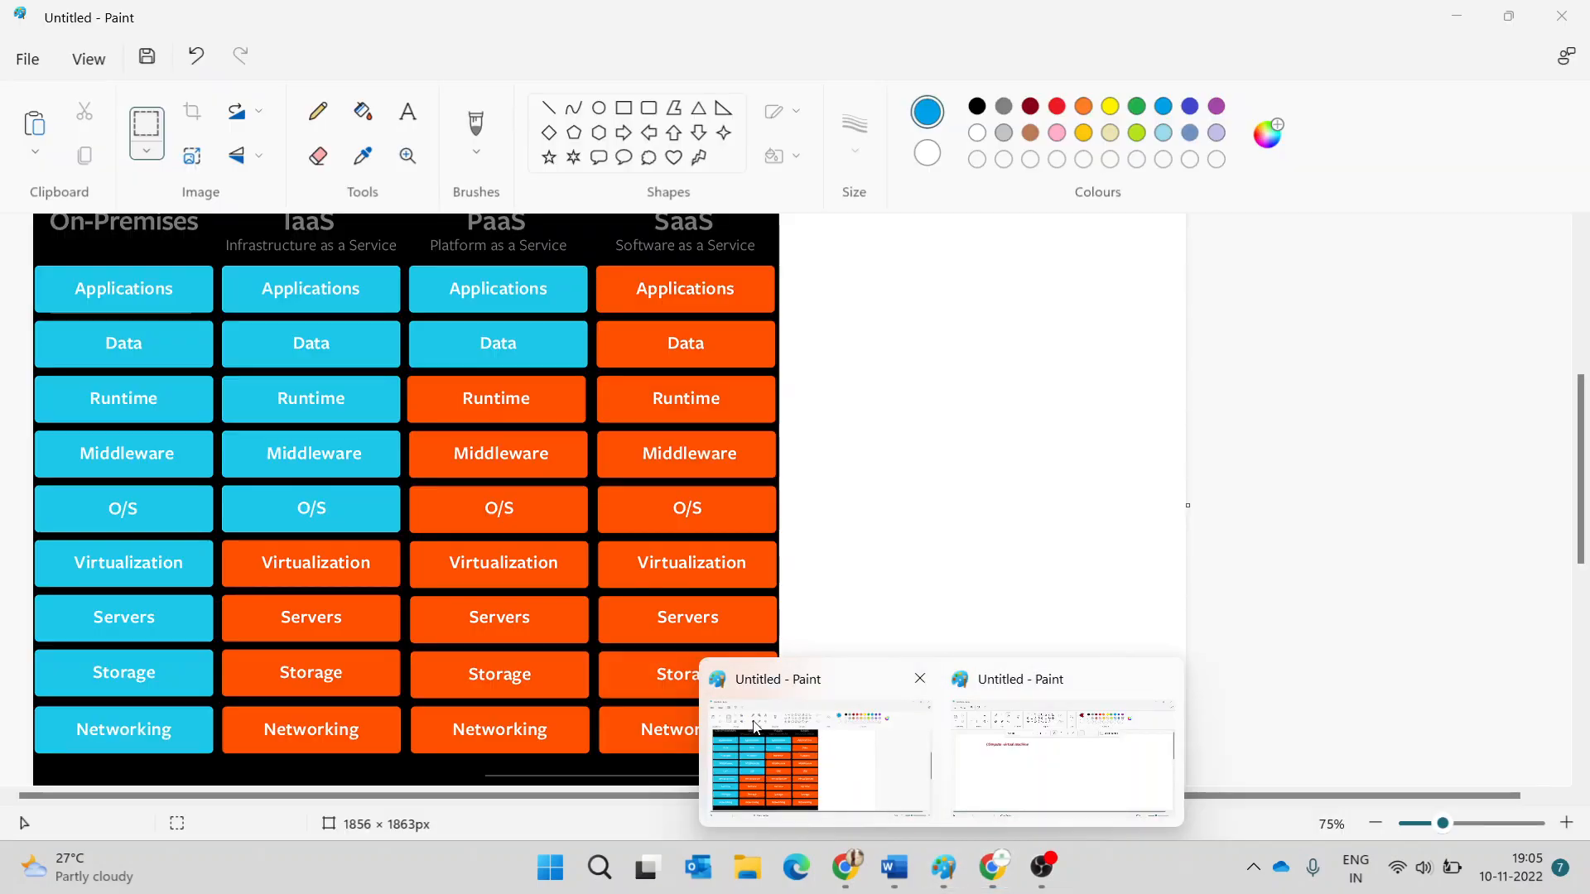
scroll(430, 340, "up", 1)
scroll(430, 340, "up", 1)
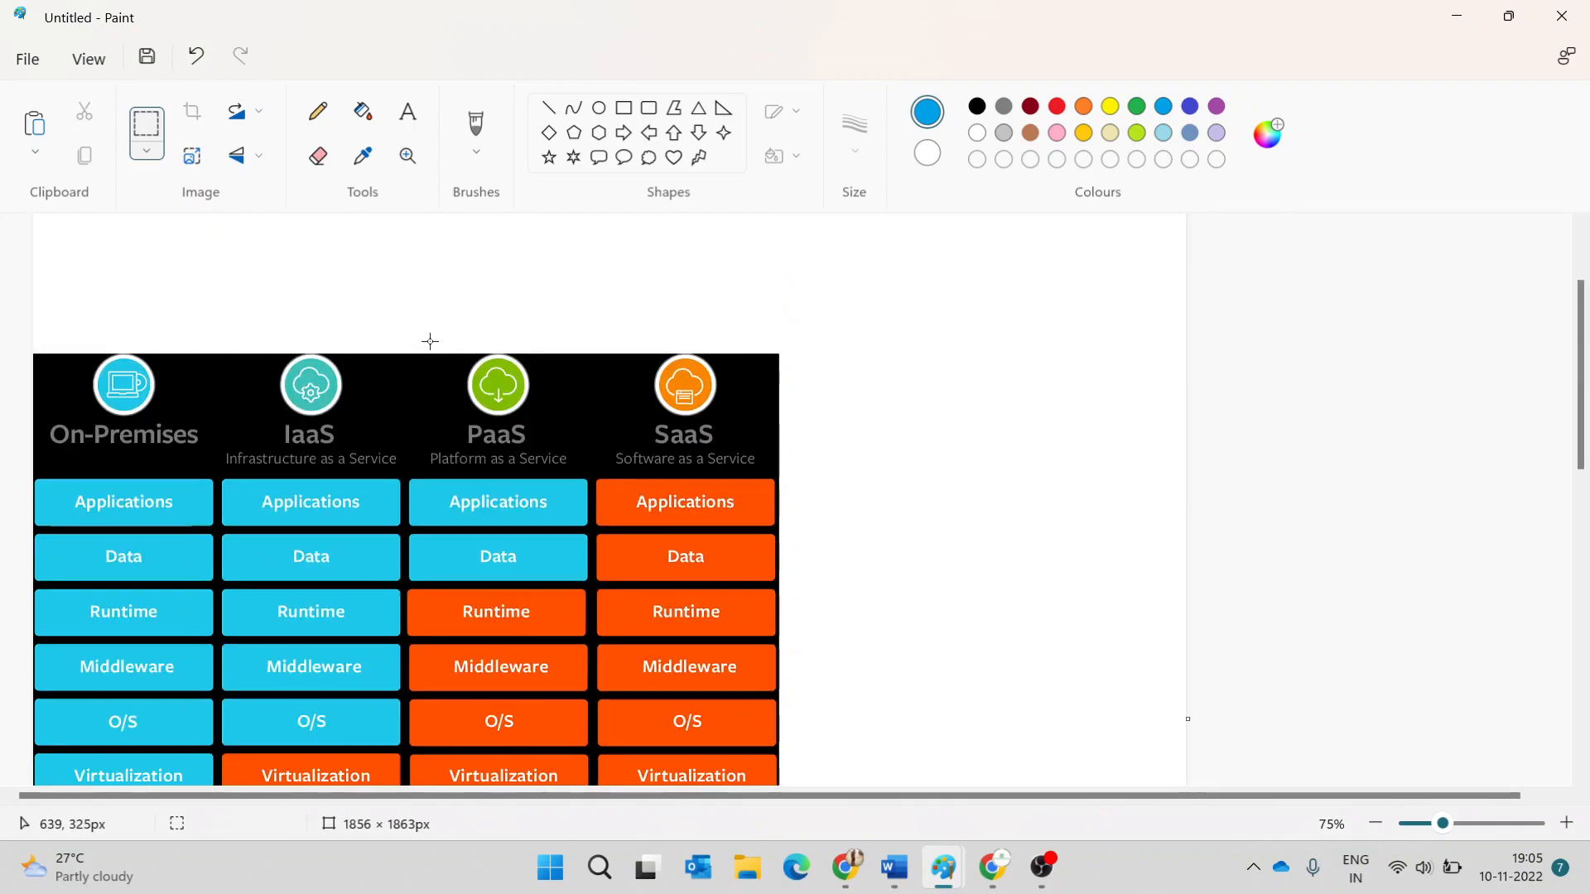
scroll(430, 341, "down", 2)
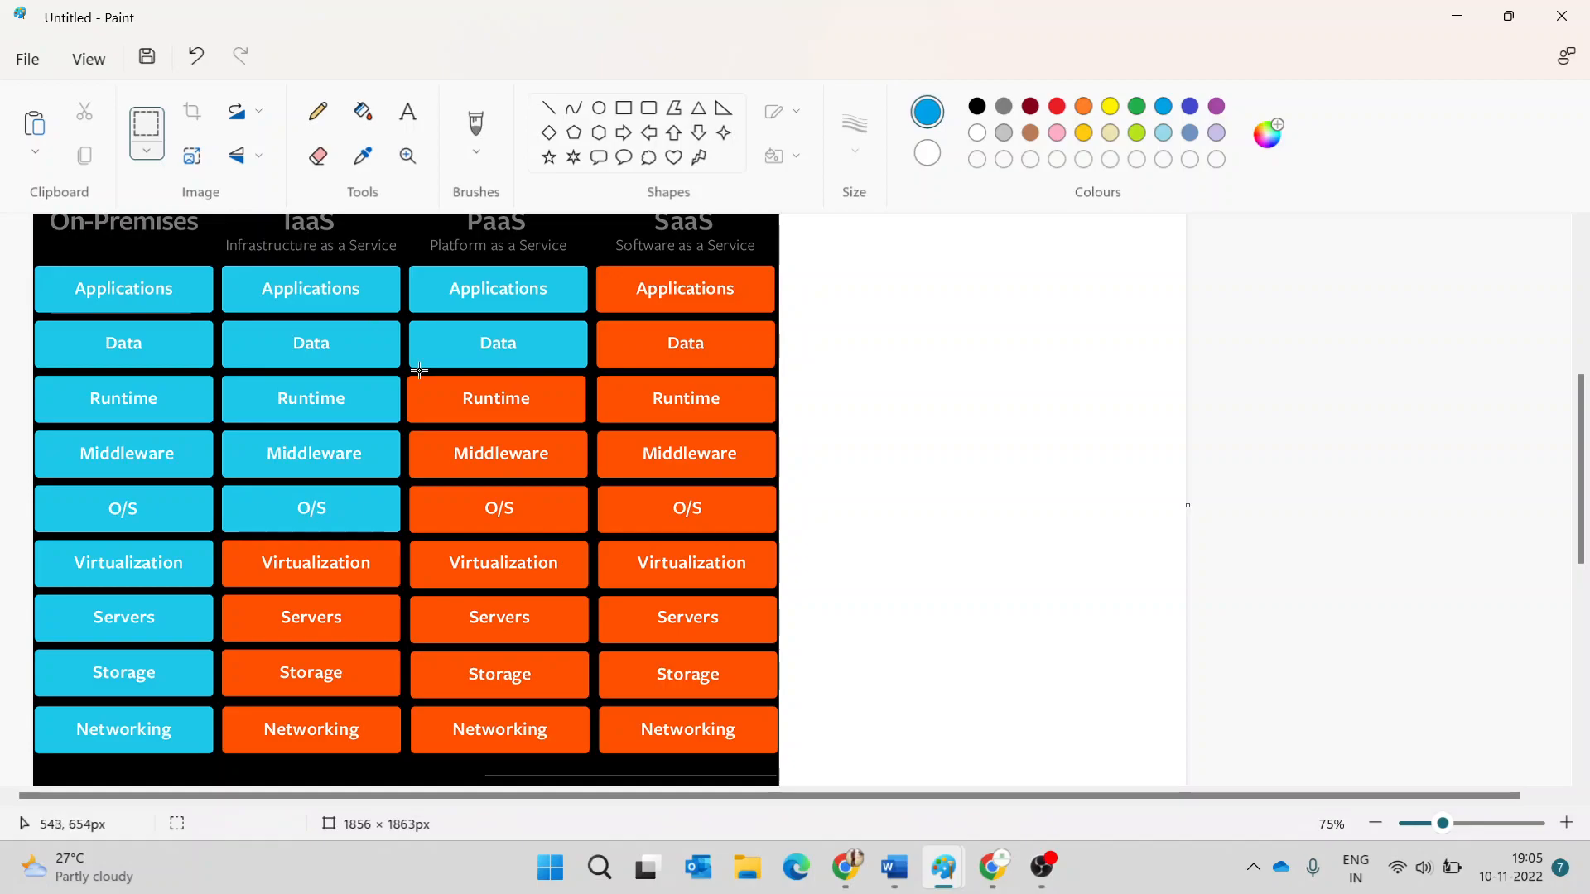
- Return to the notes window and start a text box right of the heading
mouse_move(928, 880)
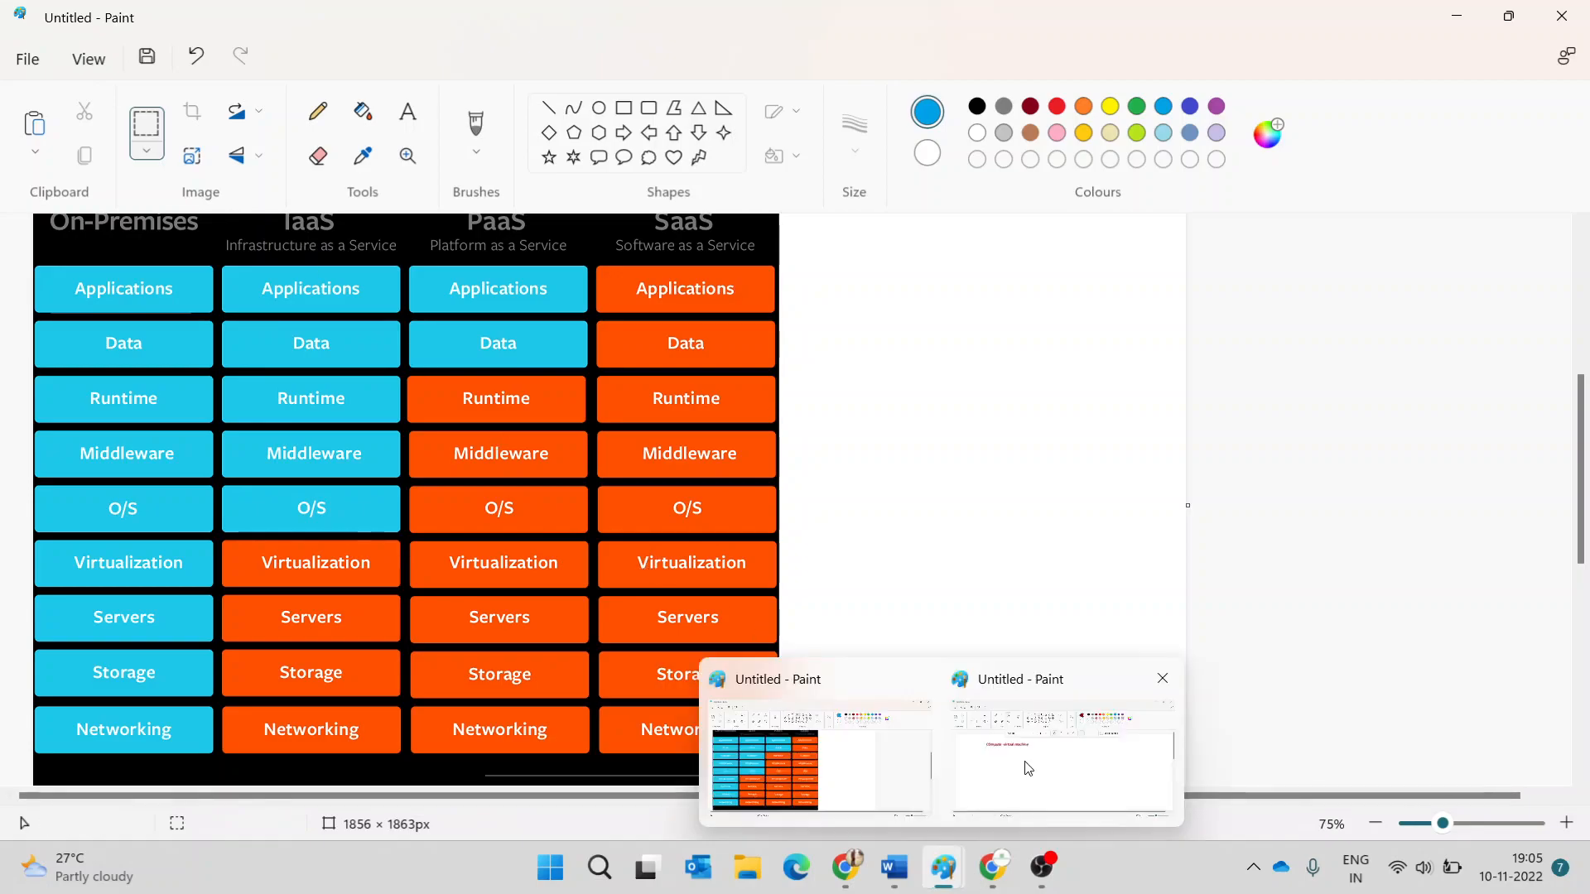
left_click(1064, 741)
left_click(633, 308)
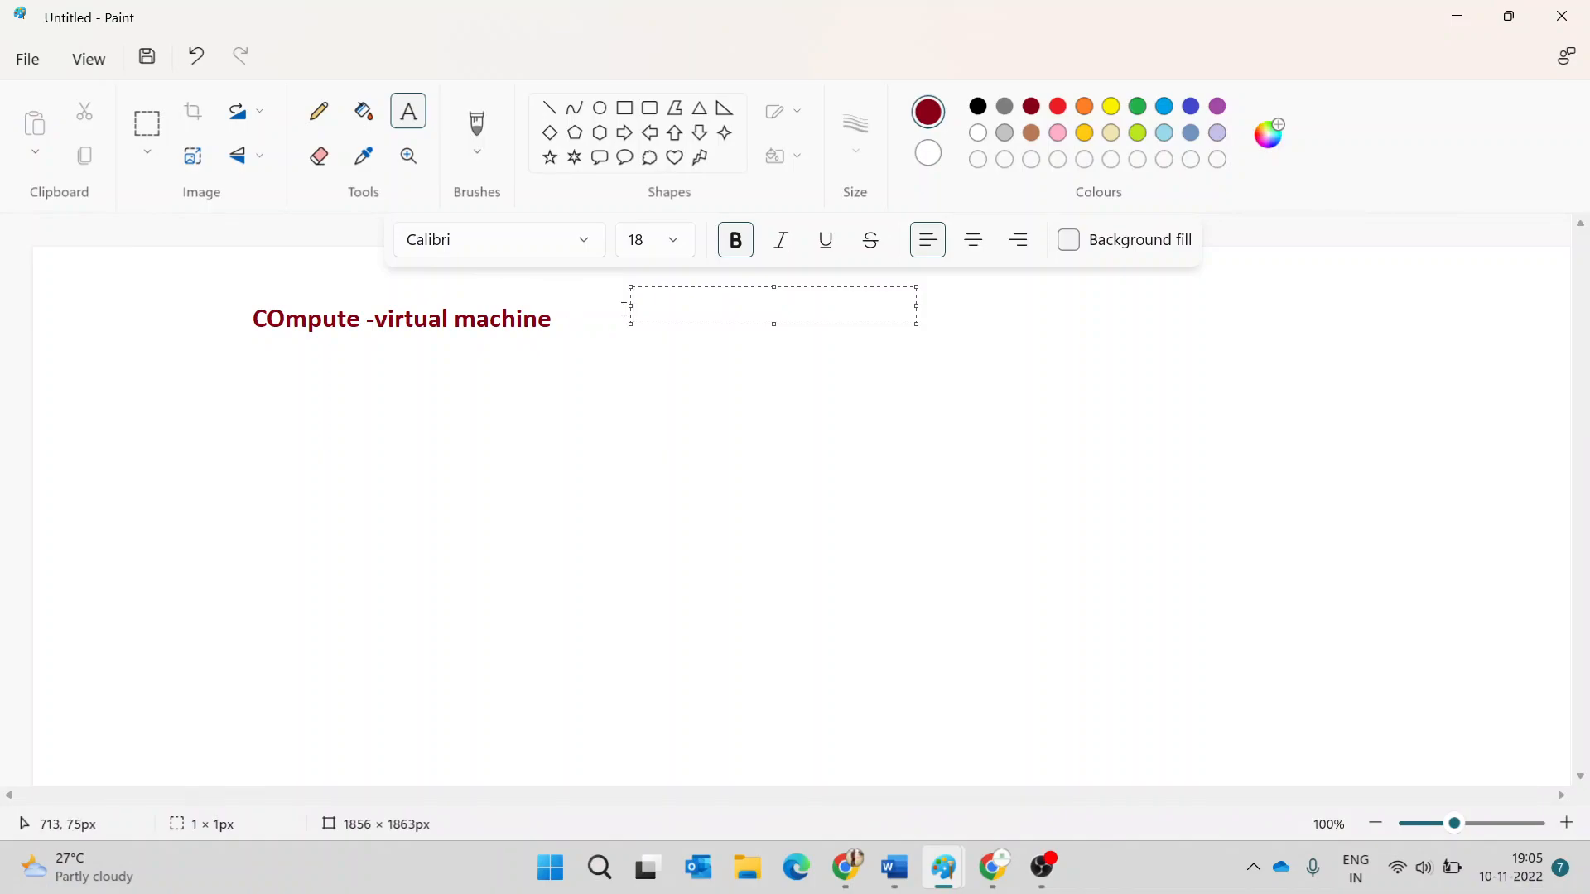
- Add the dark red label 'IAAS' beside the heading
type("IAAS")
key("Return")
left_click(621, 423)
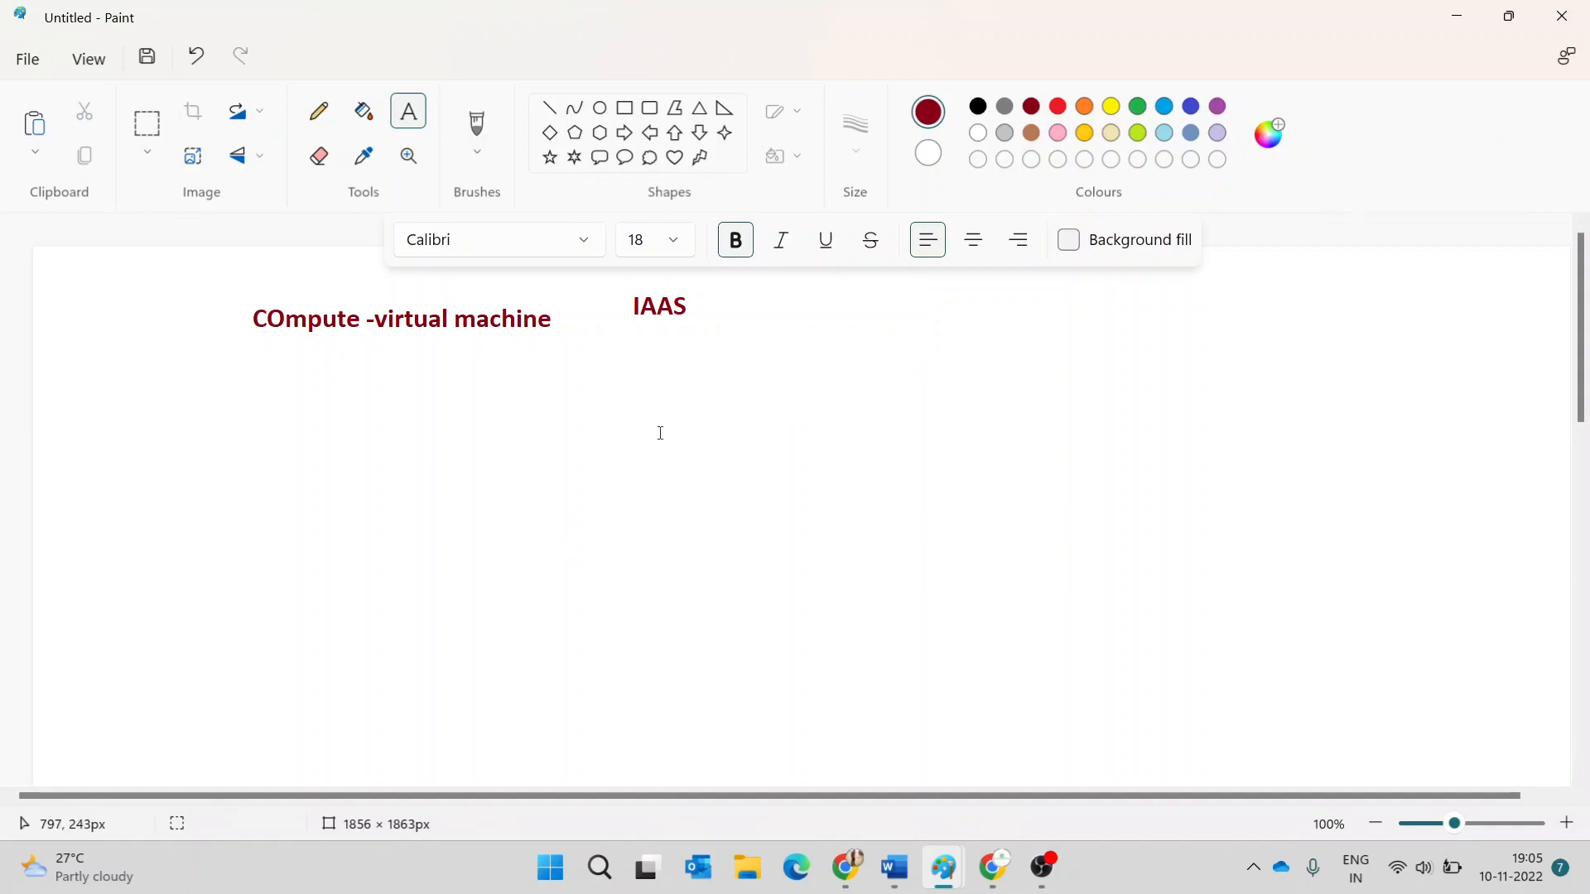
- Switch to the Paint window showing the cloud responsibility chart
mouse_move(954, 876)
left_click(853, 861)
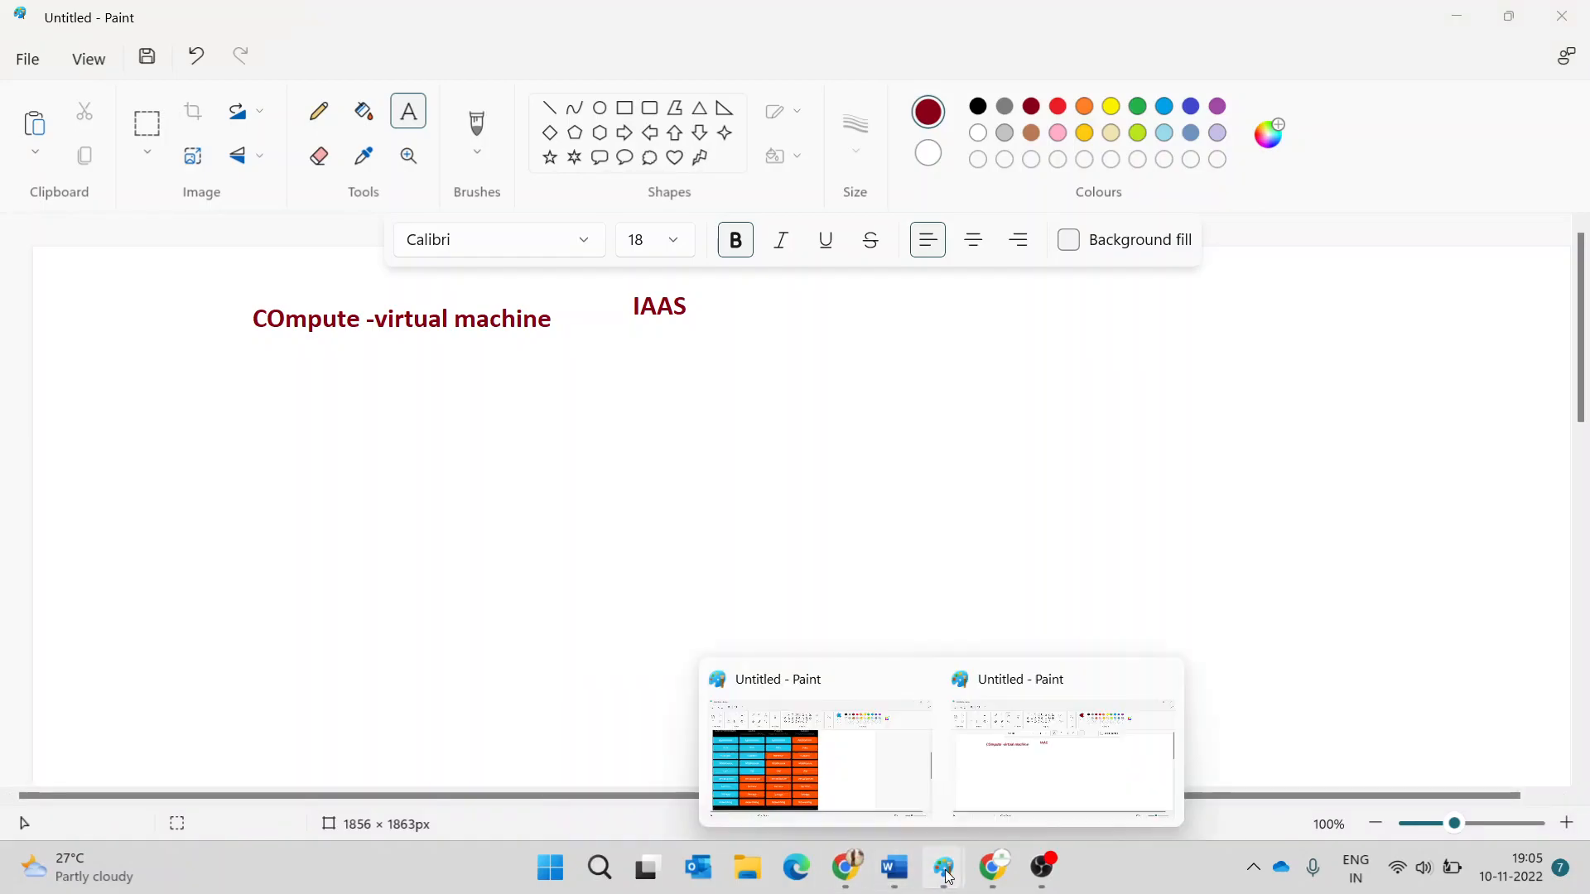
left_click(766, 727)
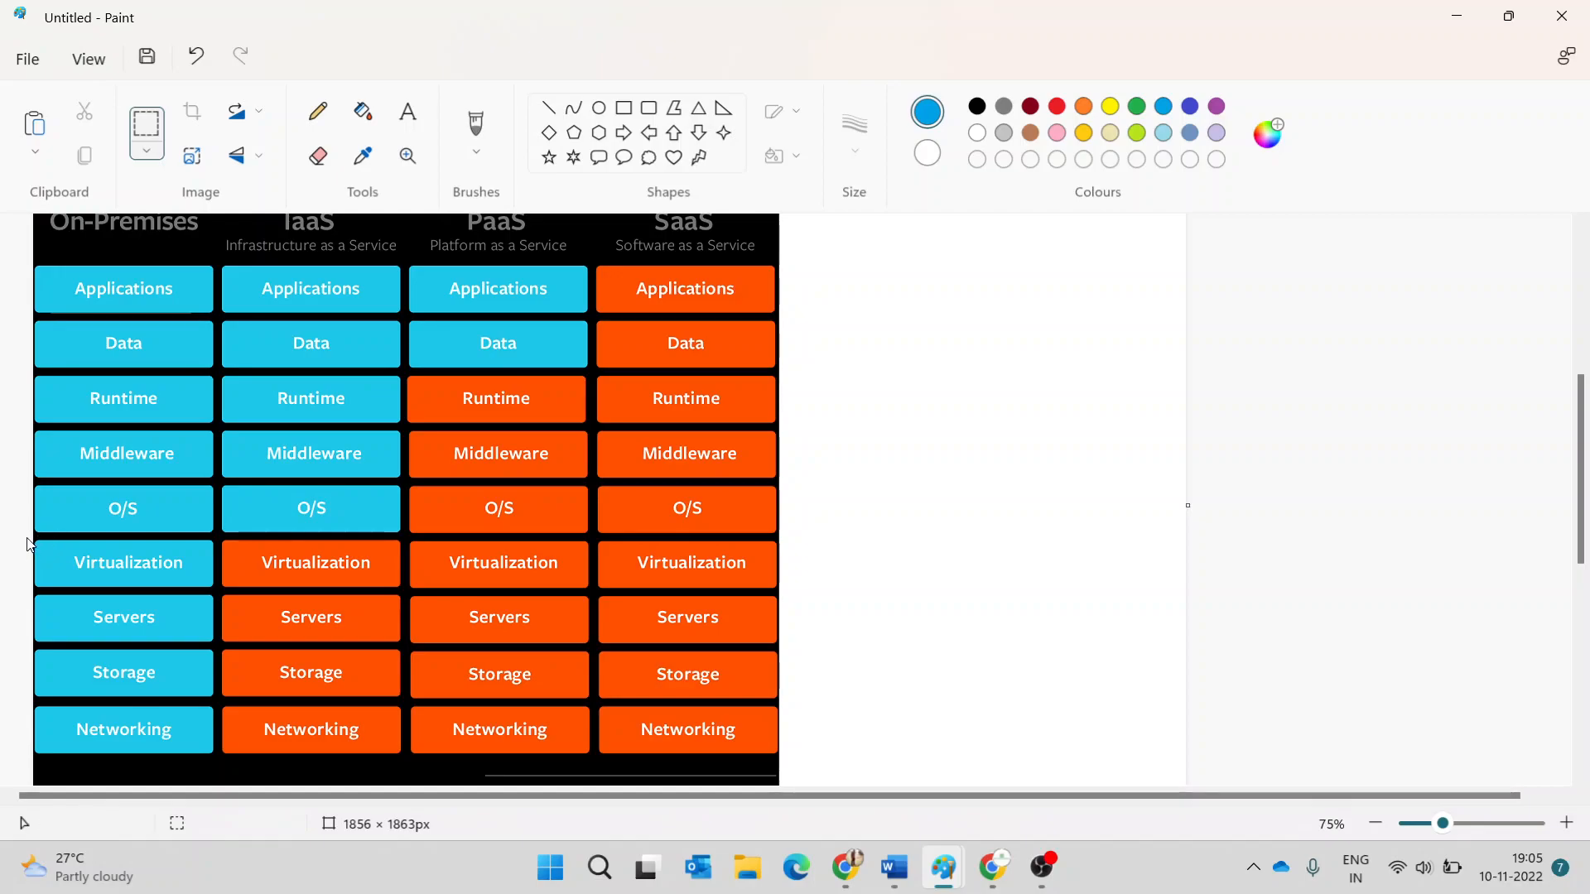
- Select the On-Premises Virtualization-to-Networking cells in the chart, then return to the notes
left_click_drag(39, 541, 221, 764)
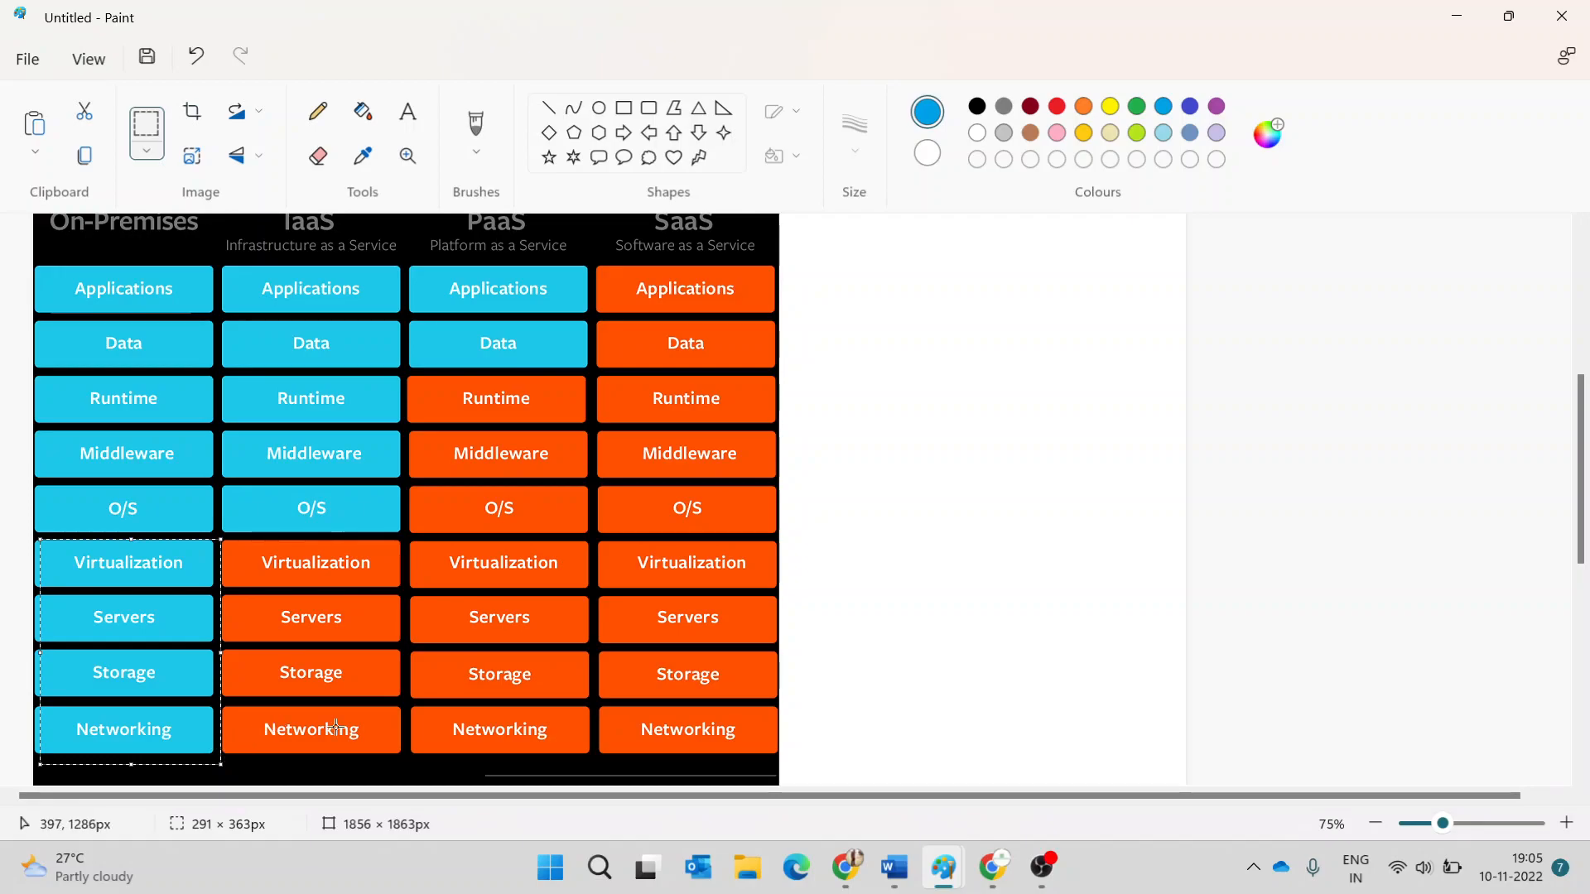
mouse_move(944, 867)
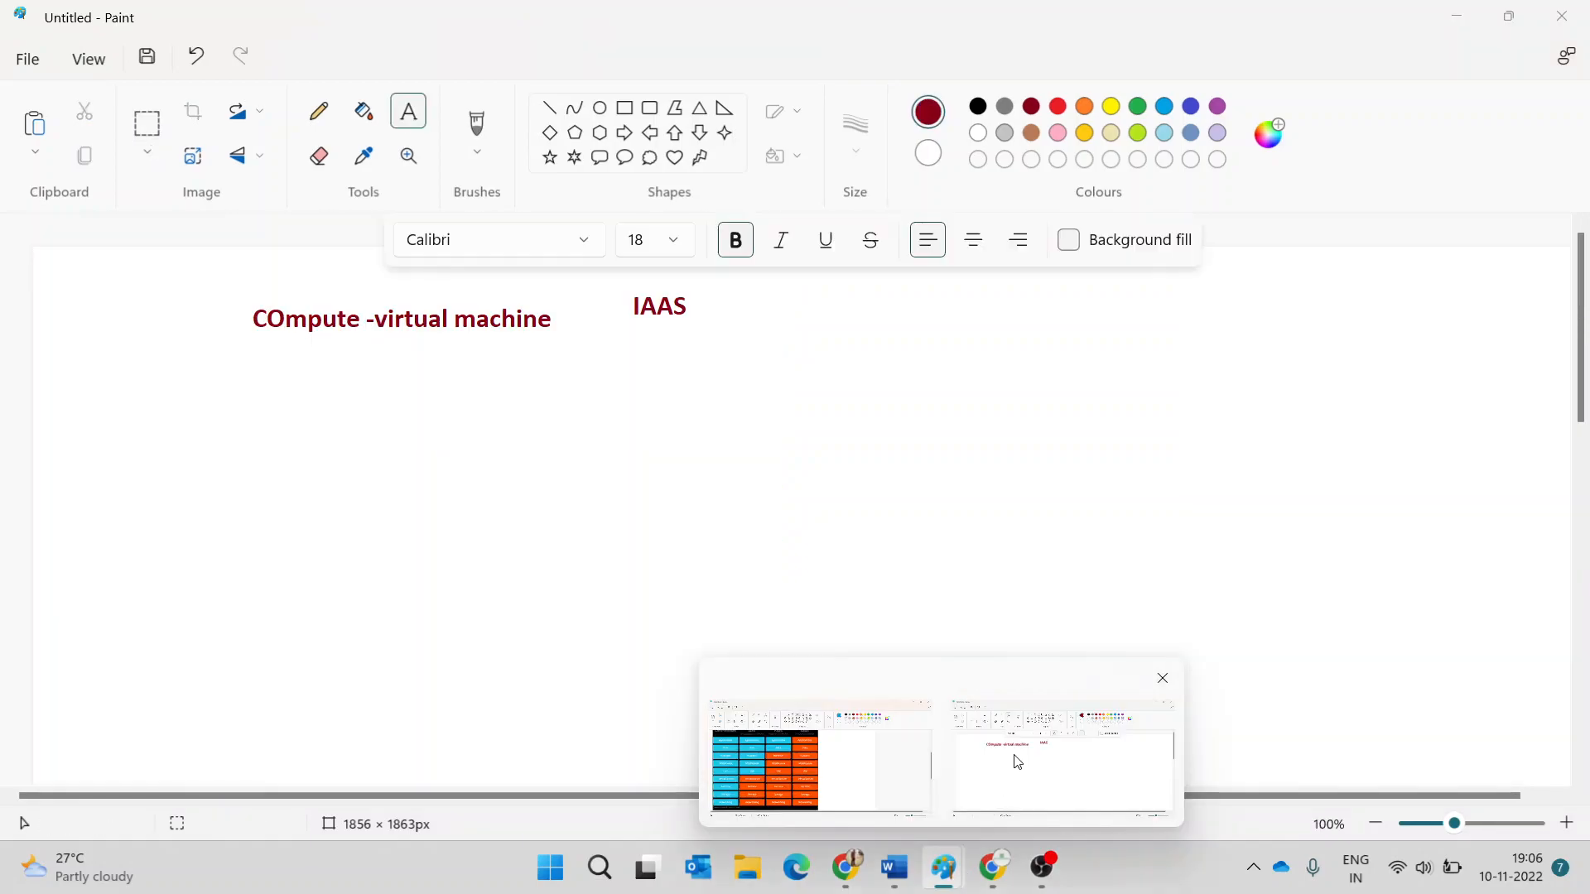
left_click(1016, 762)
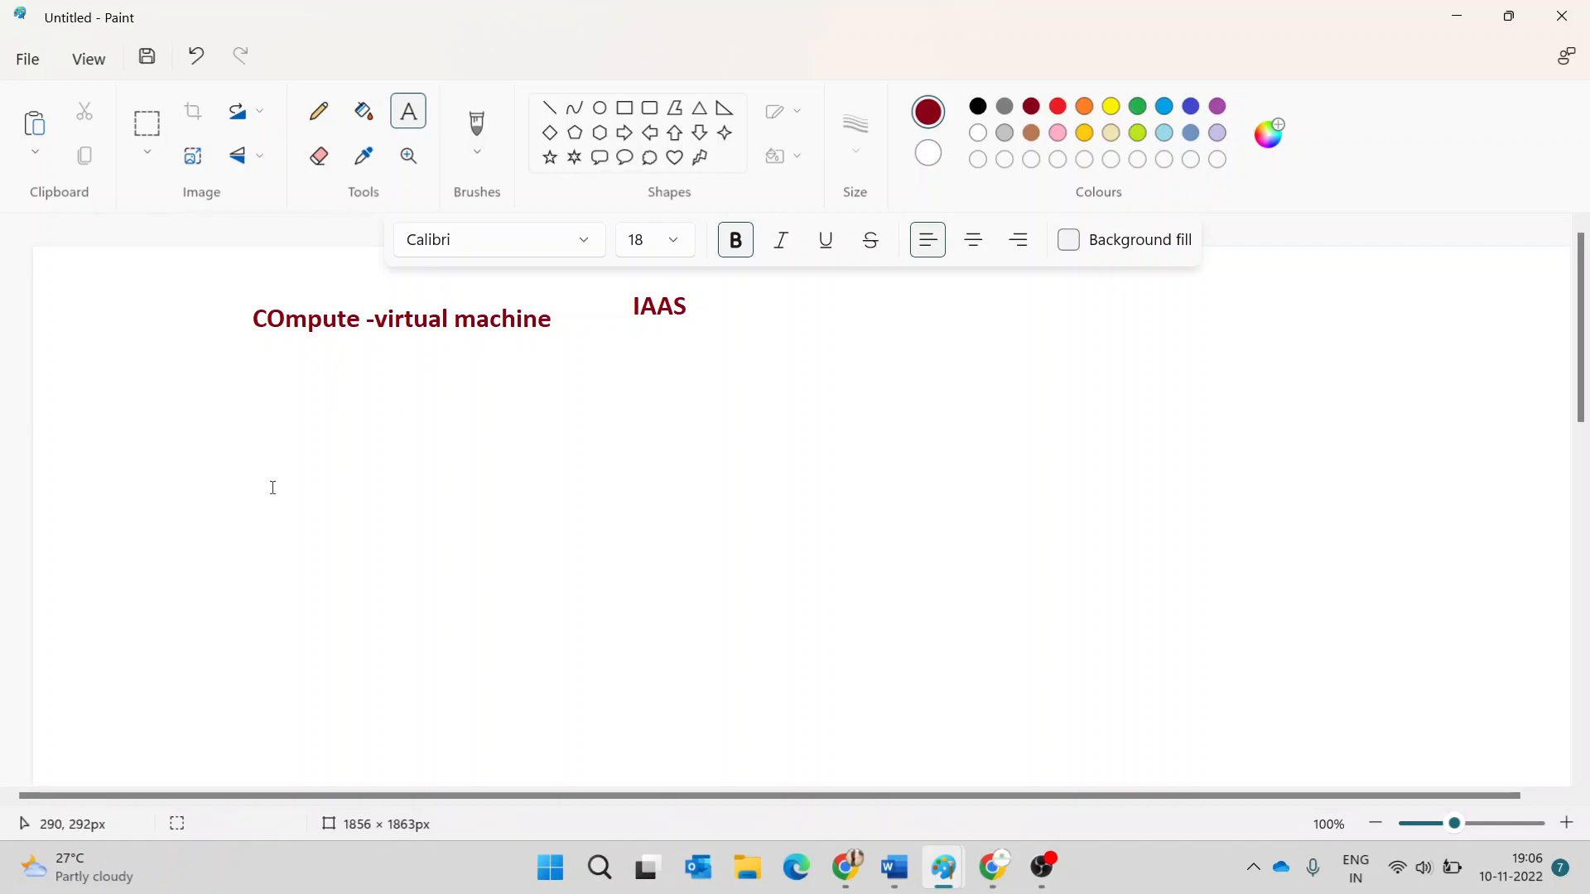
- Add a dark red 'On-premises' label below the Compute heading
left_click_drag(245, 404, 465, 510)
left_click_drag(616, 524, 617, 525)
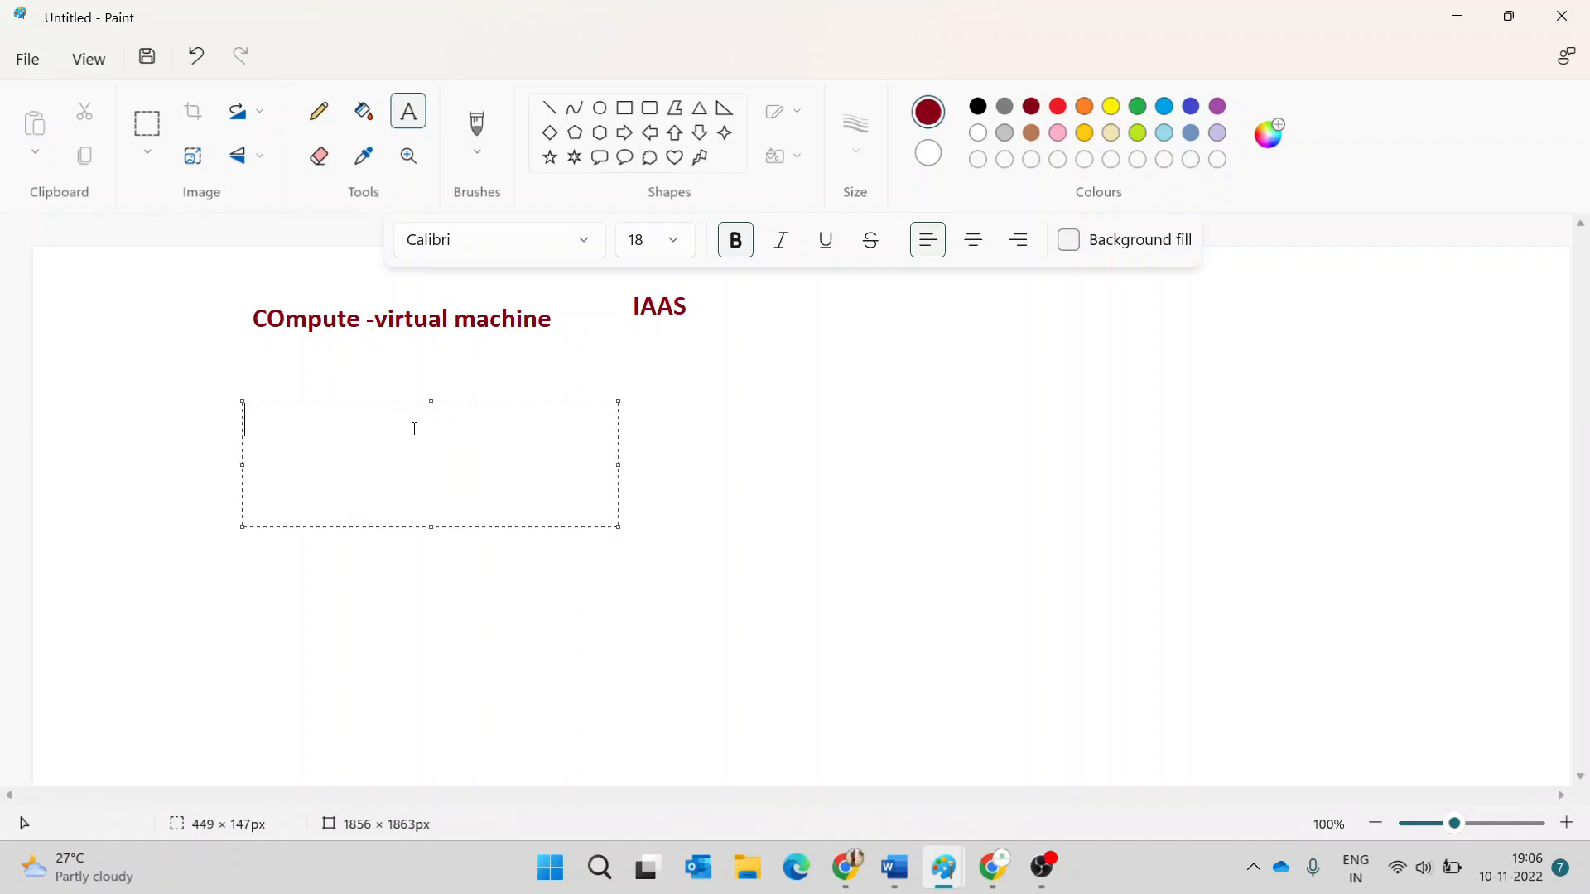
type("On-premises")
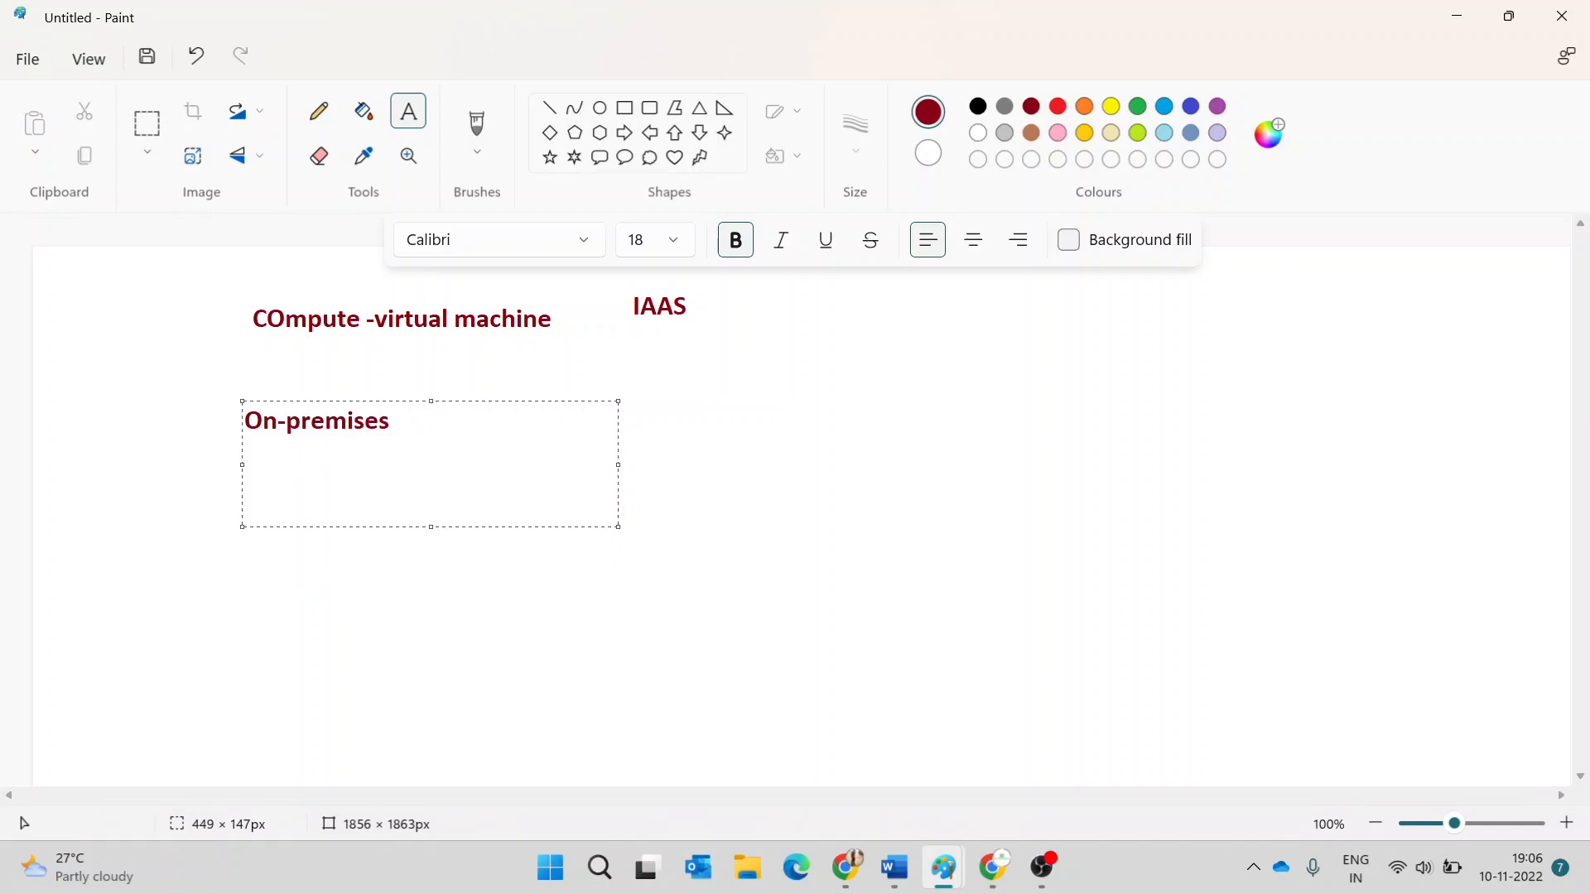
key("Return")
left_click(636, 485)
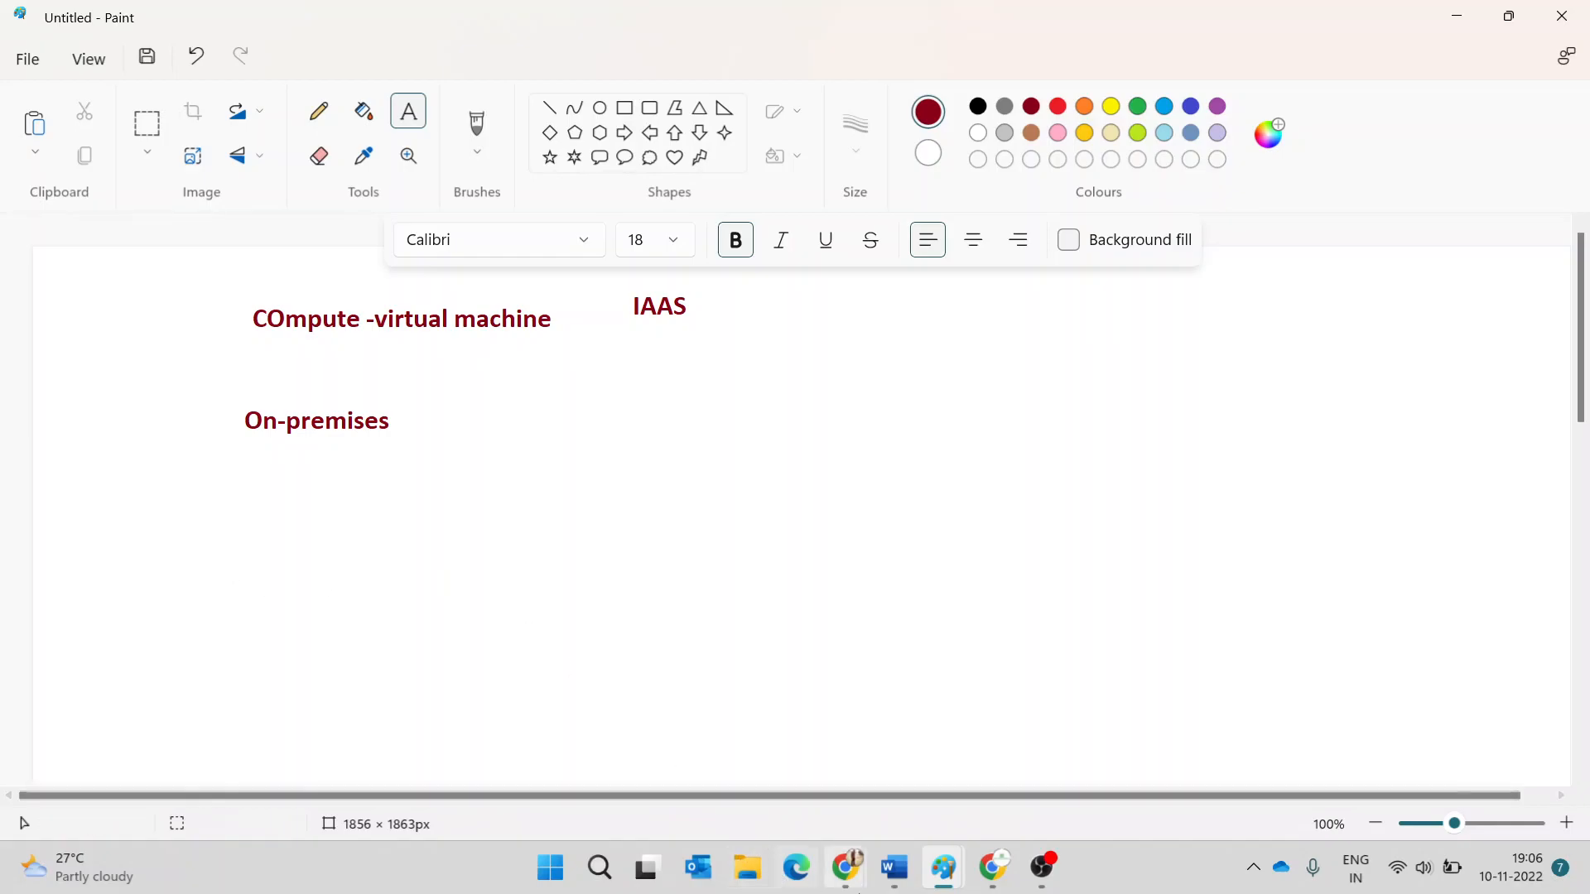
- Paste the Virtualization, Servers, Storage and Networking cells into the notes below the labels, near centre
mouse_move(935, 876)
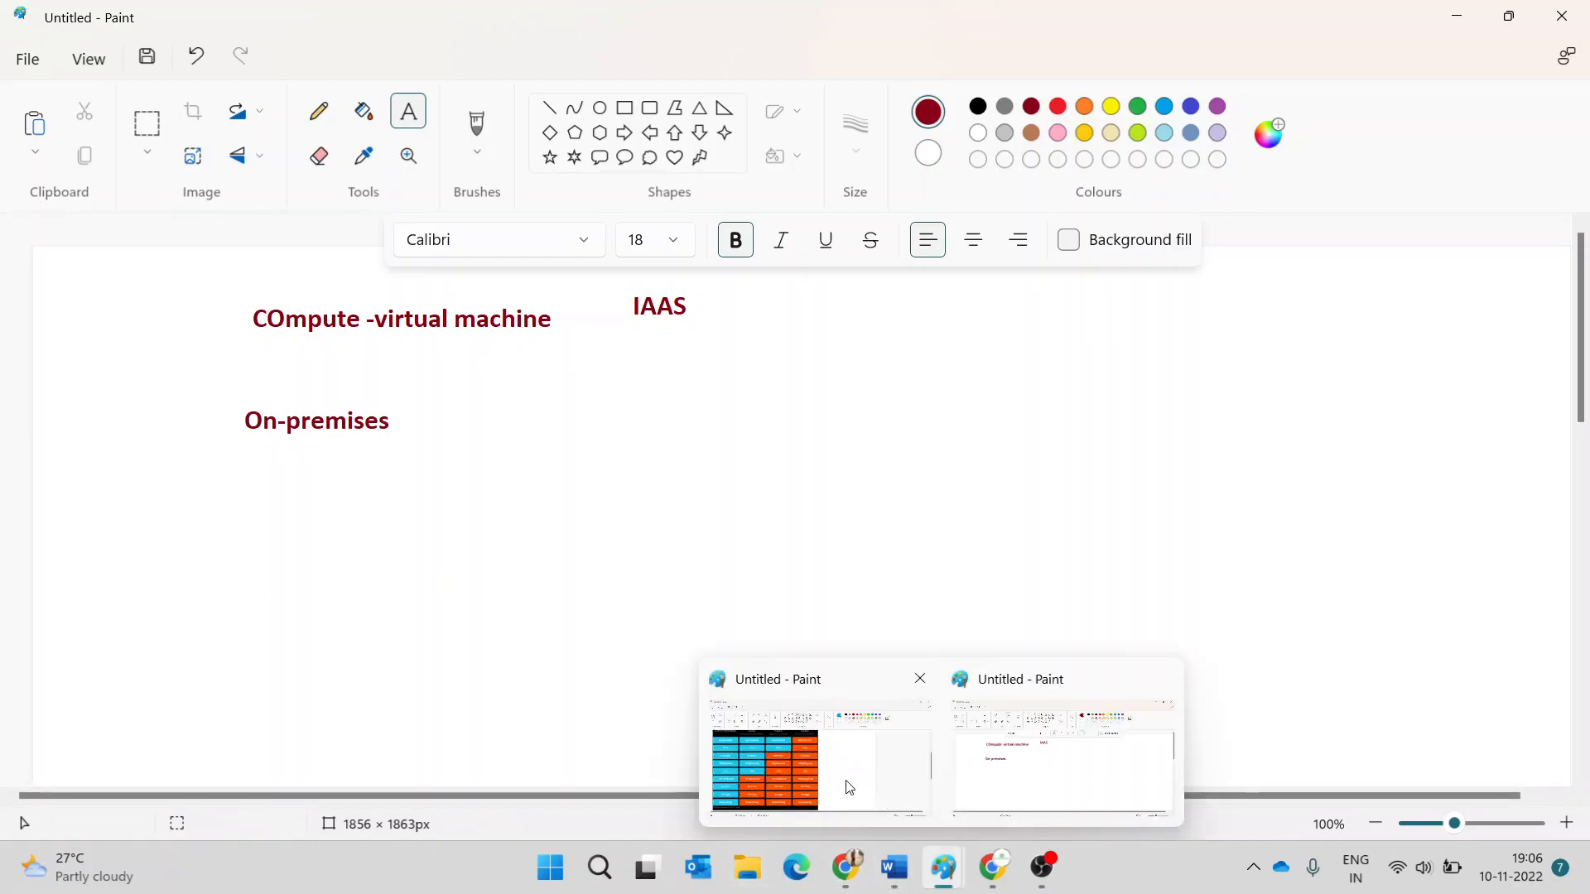
left_click(824, 752)
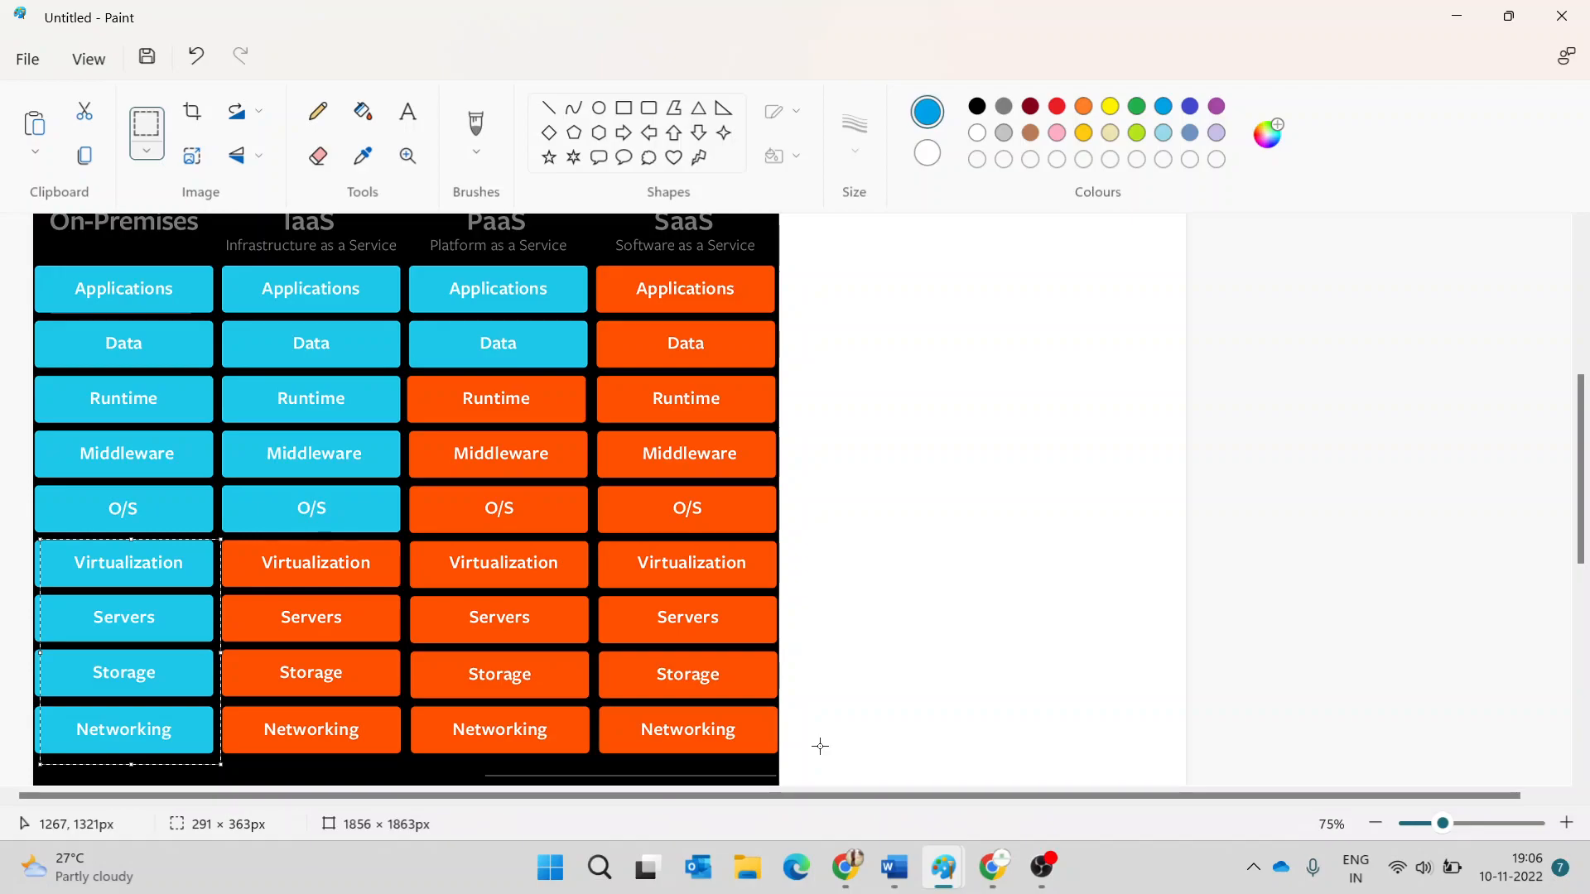
mouse_move(1017, 879)
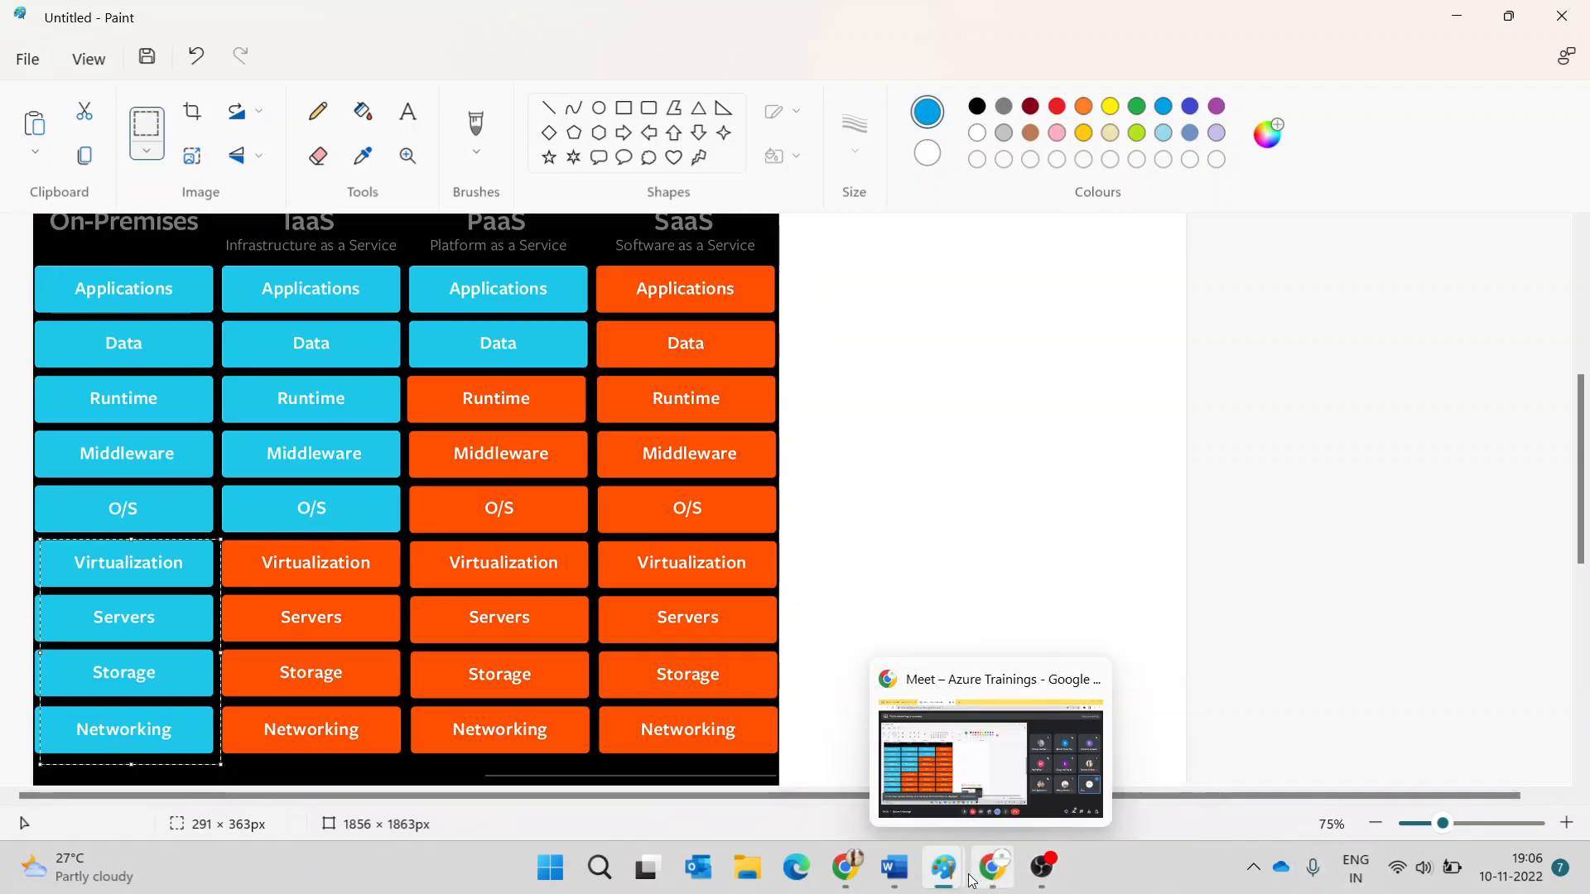
mouse_move(948, 877)
left_click(975, 749)
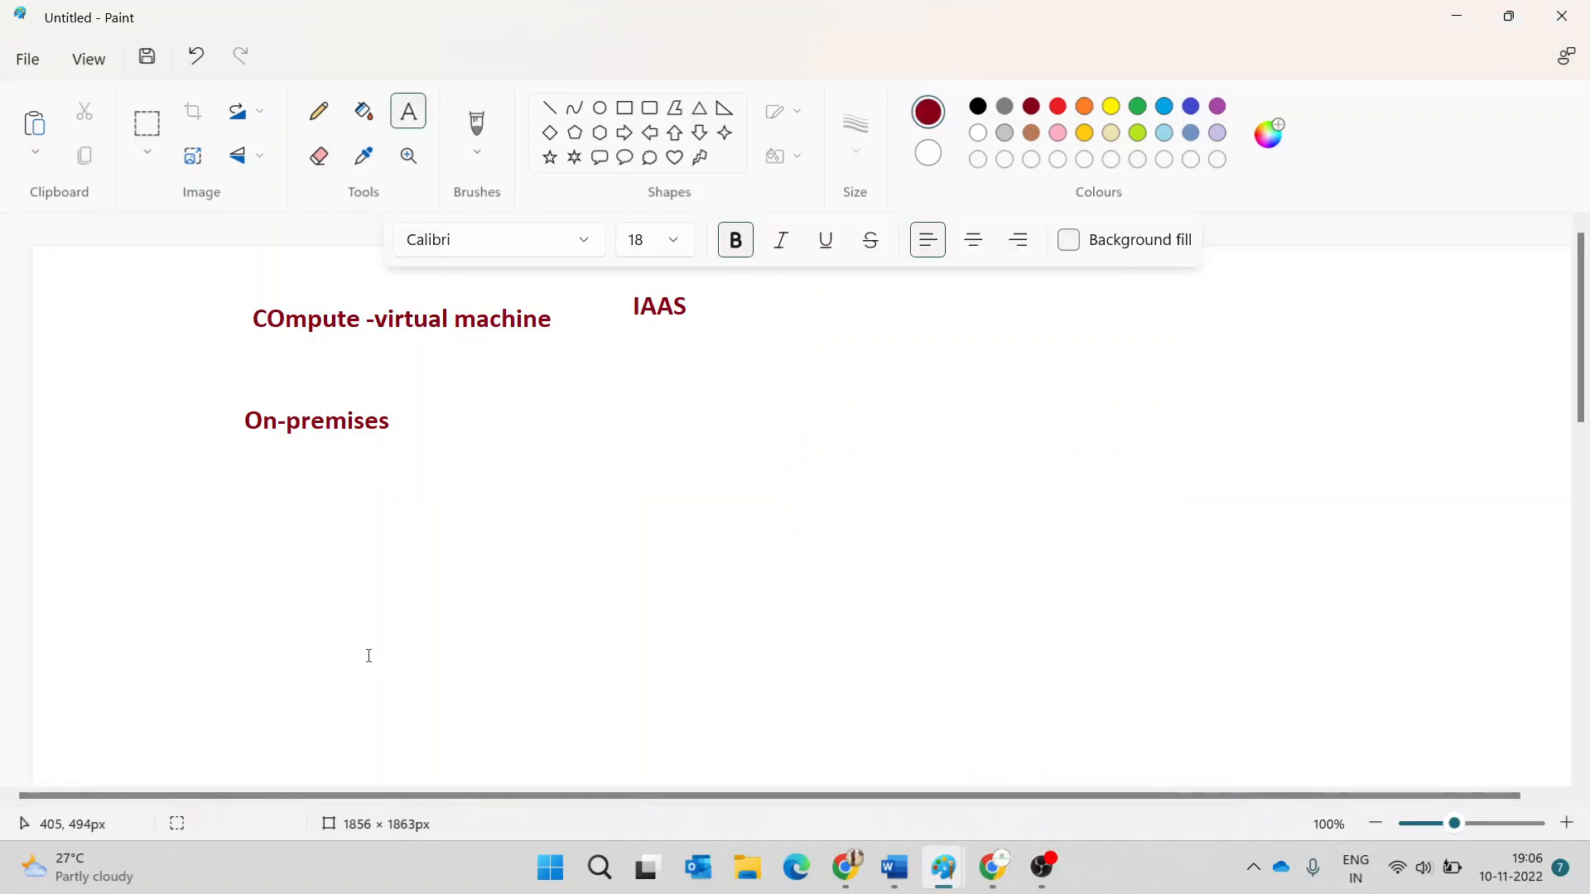
key("ctrl+v")
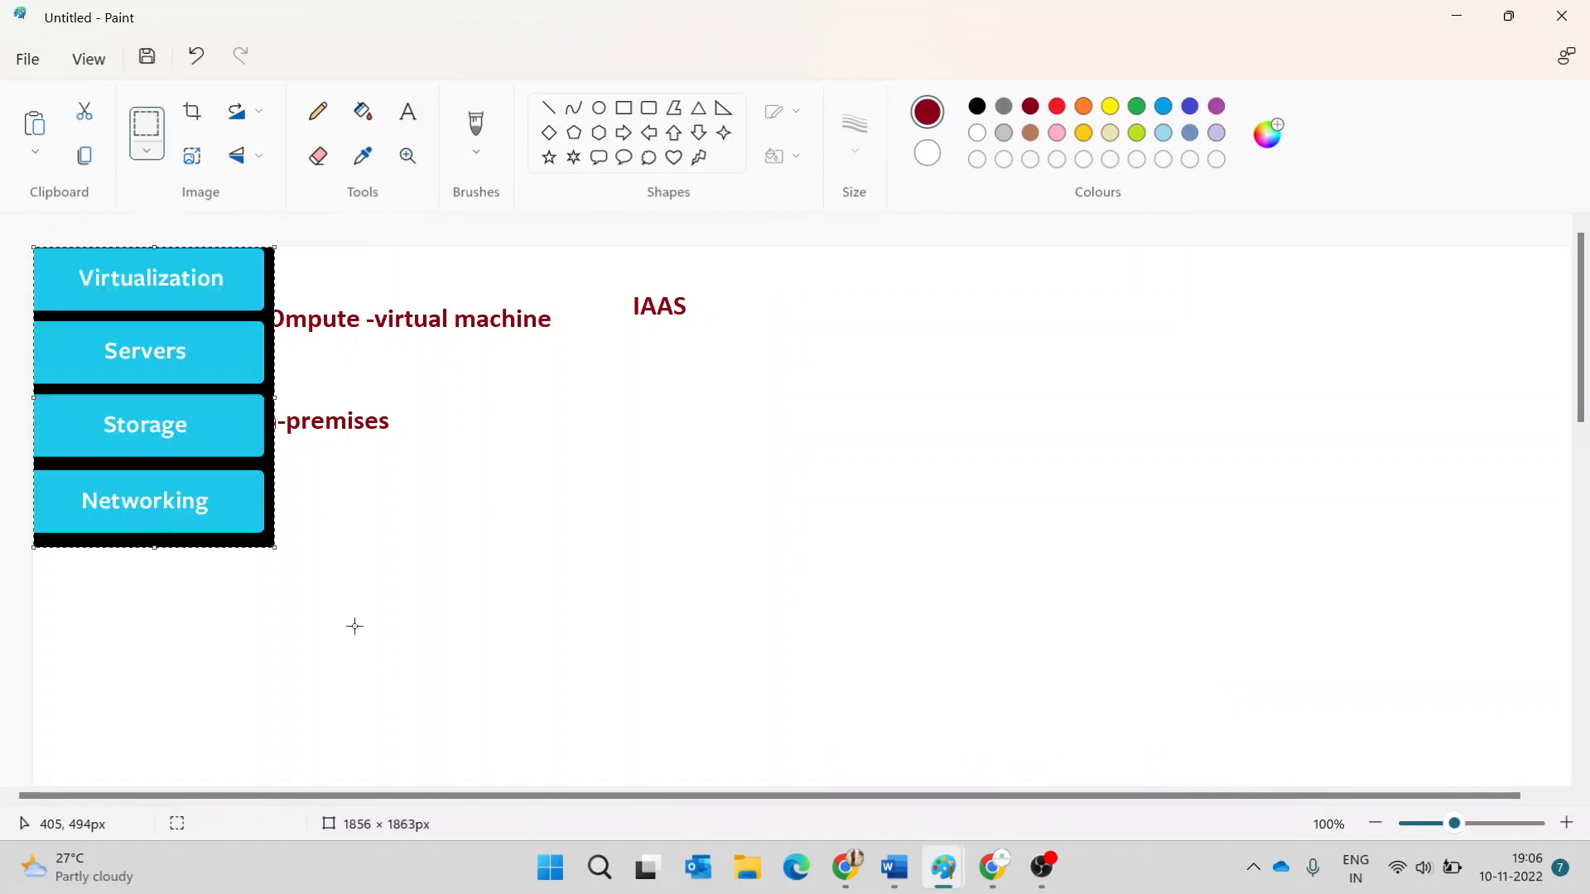
left_click_drag(165, 398, 799, 629)
left_click(1132, 598)
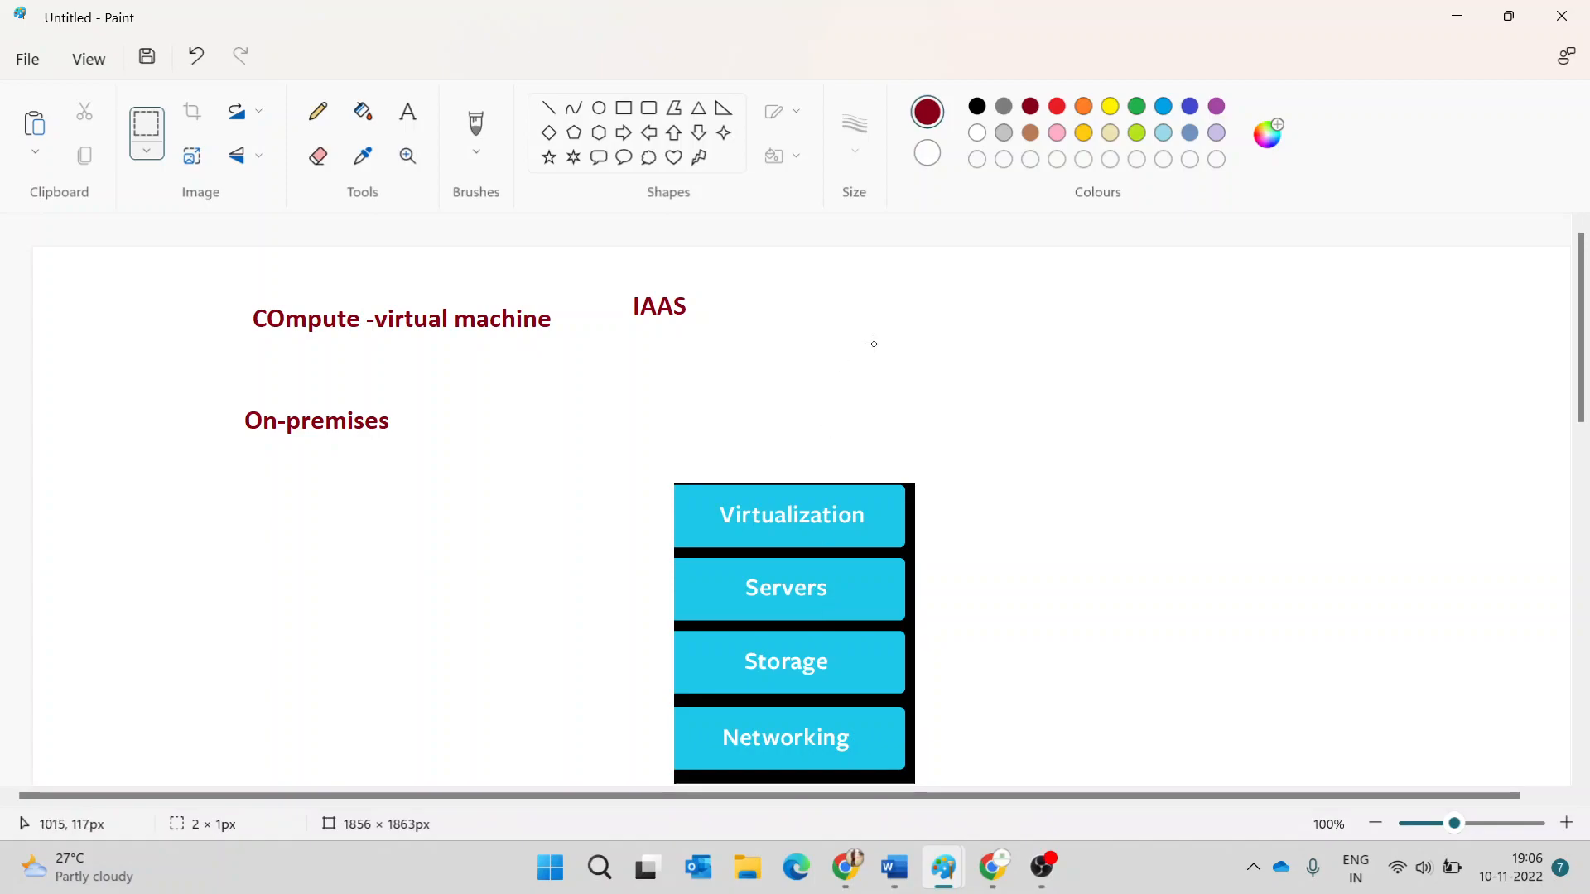
- Draw a dark red outlined box above the Virtualization stack and label it 'VM'
left_click(625, 108)
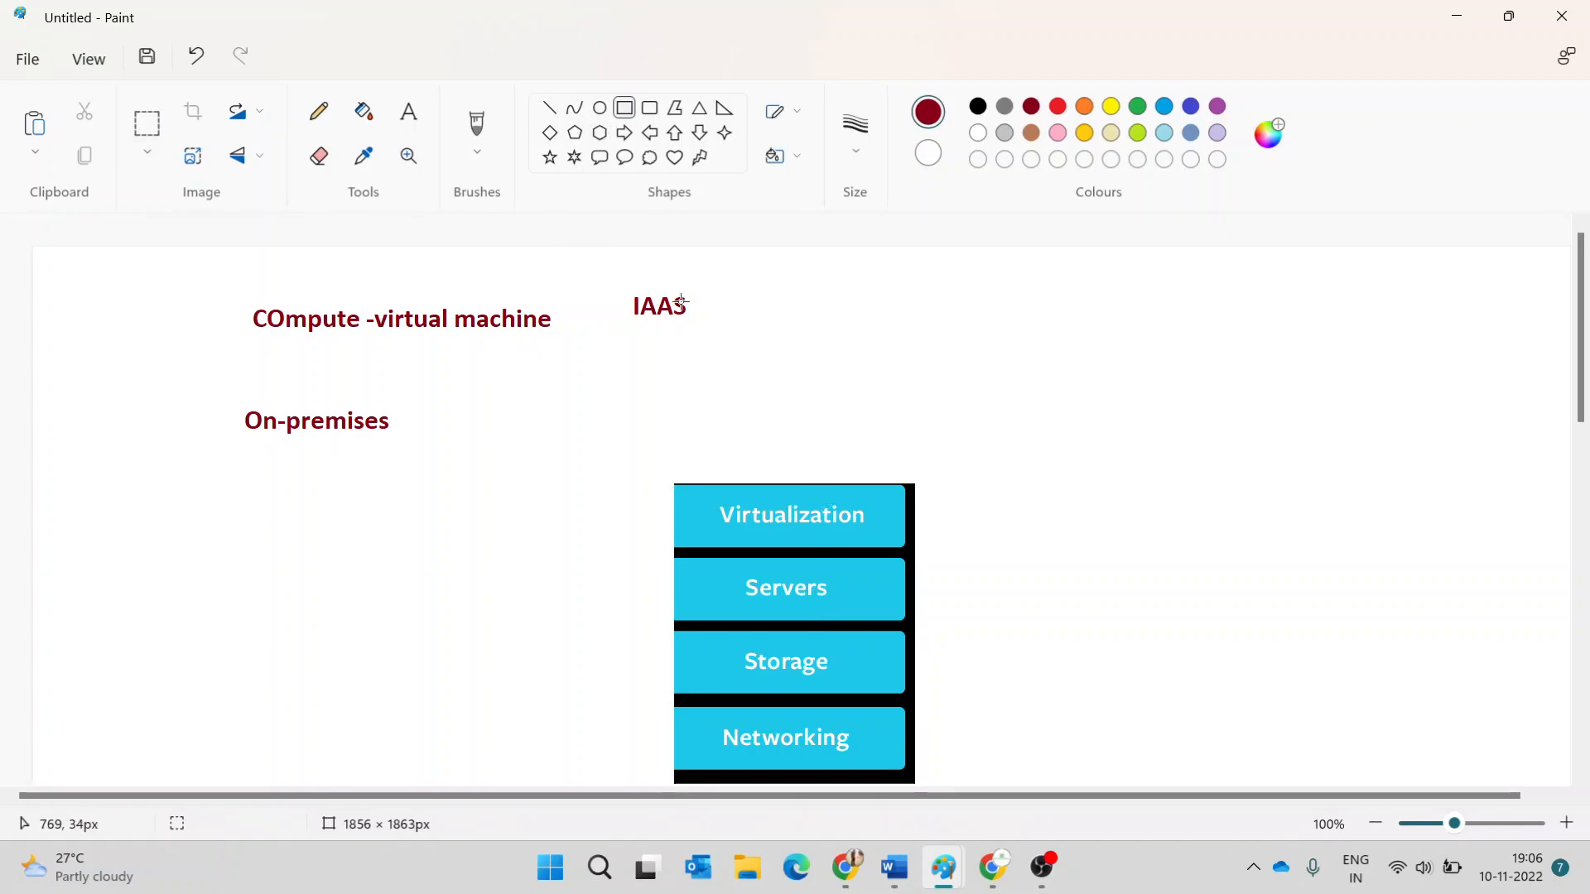
left_click_drag(674, 392, 1031, 458)
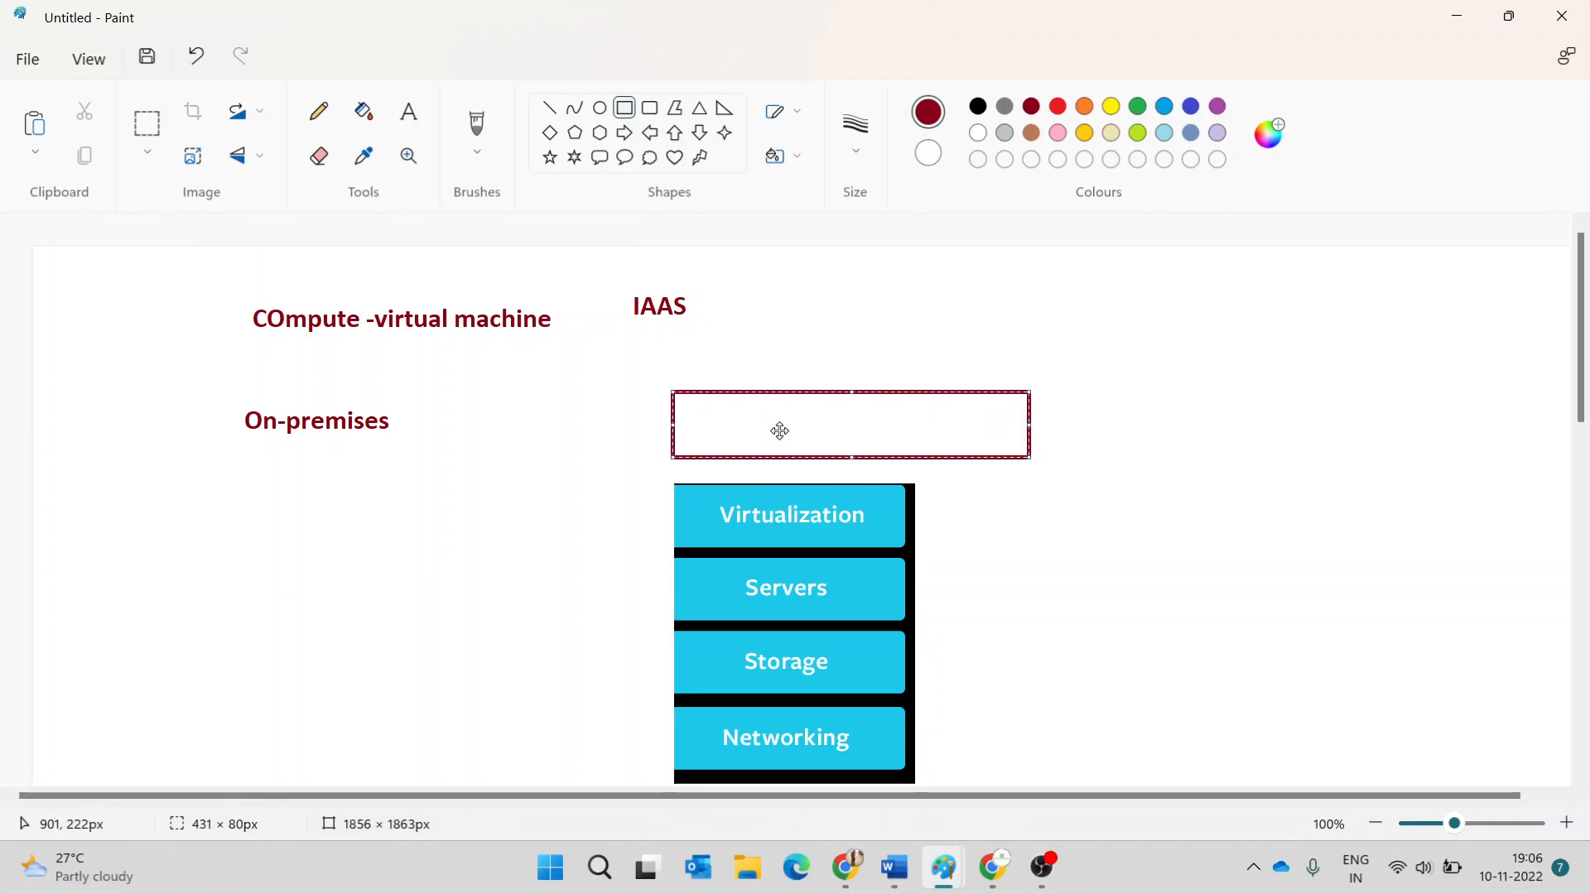
left_click(409, 110)
left_click(744, 434)
left_click_drag(701, 412, 990, 427)
type("VM")
left_click(1053, 531)
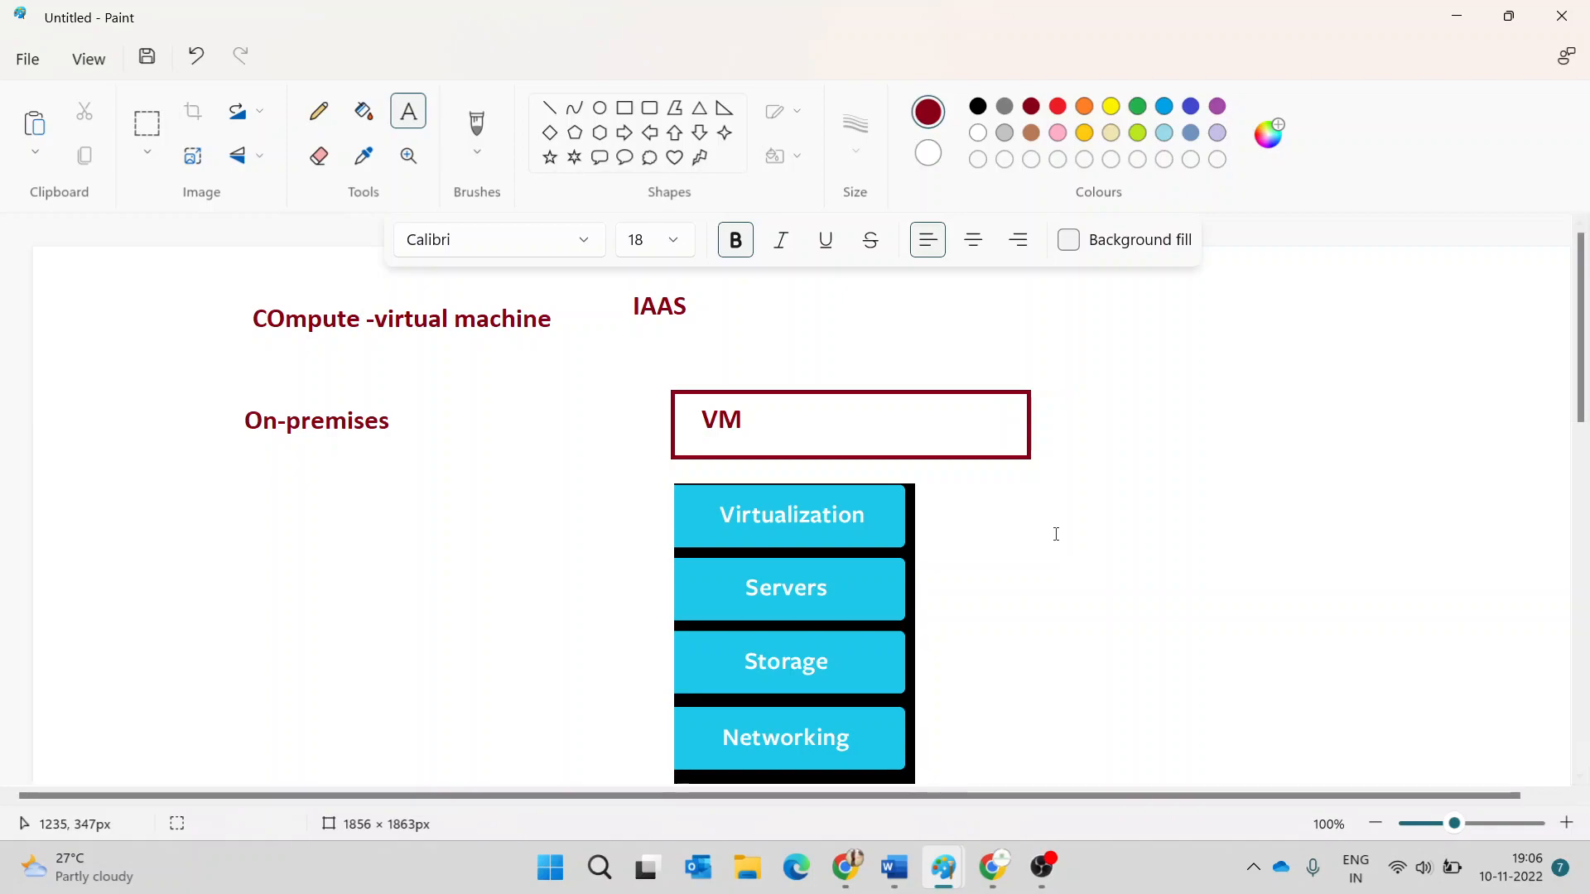
scroll(1123, 523, "down", 10)
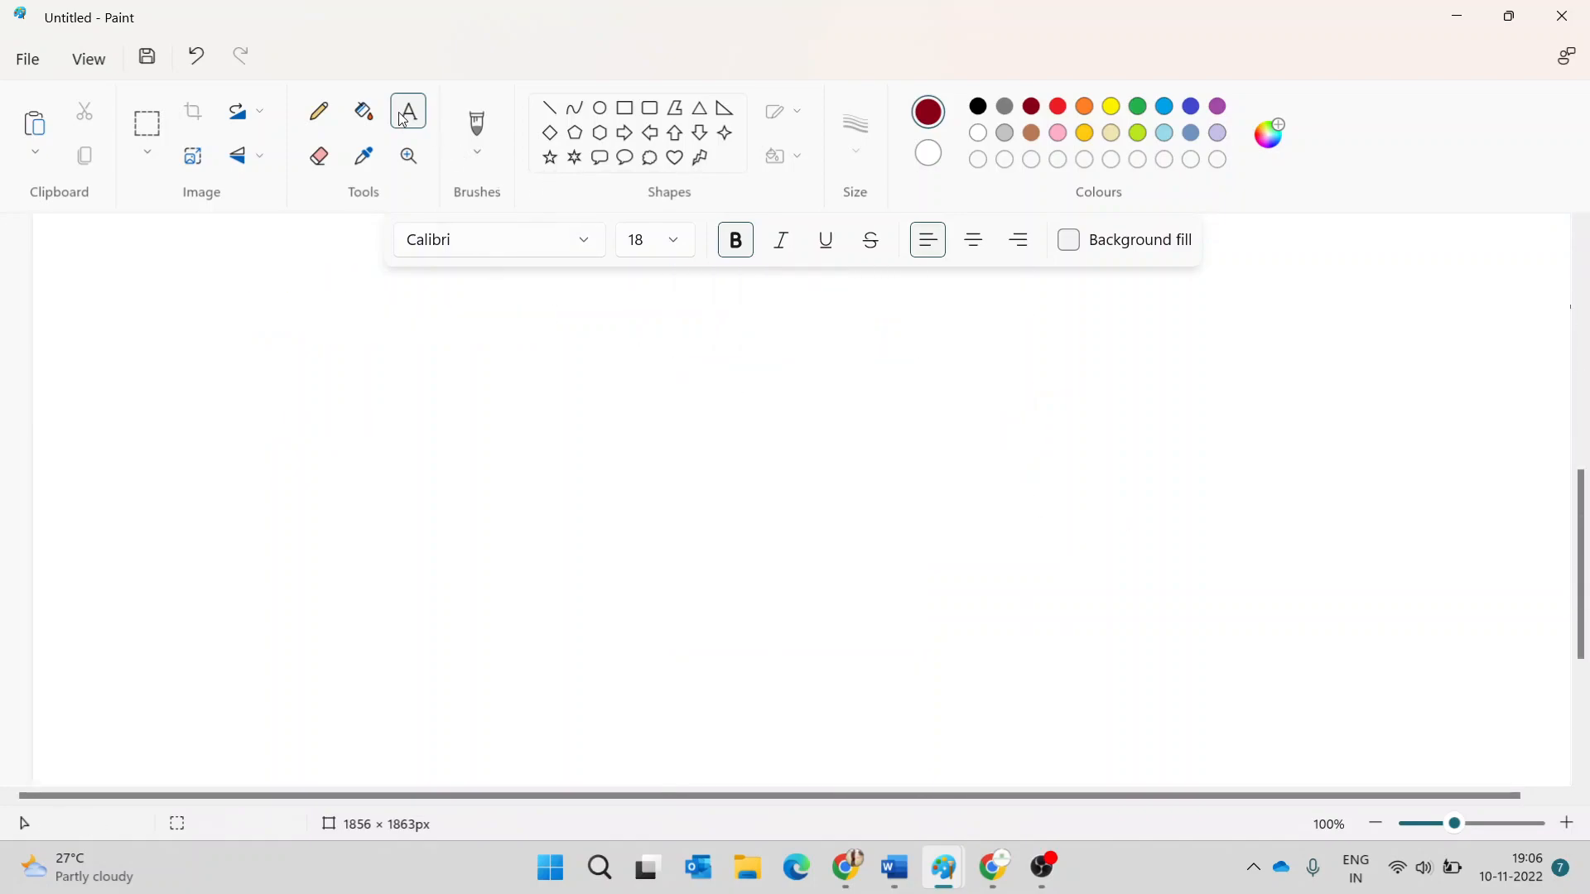
- Draw a wide dark red box lower on the canvas labelled 'Azure'
left_click(627, 109)
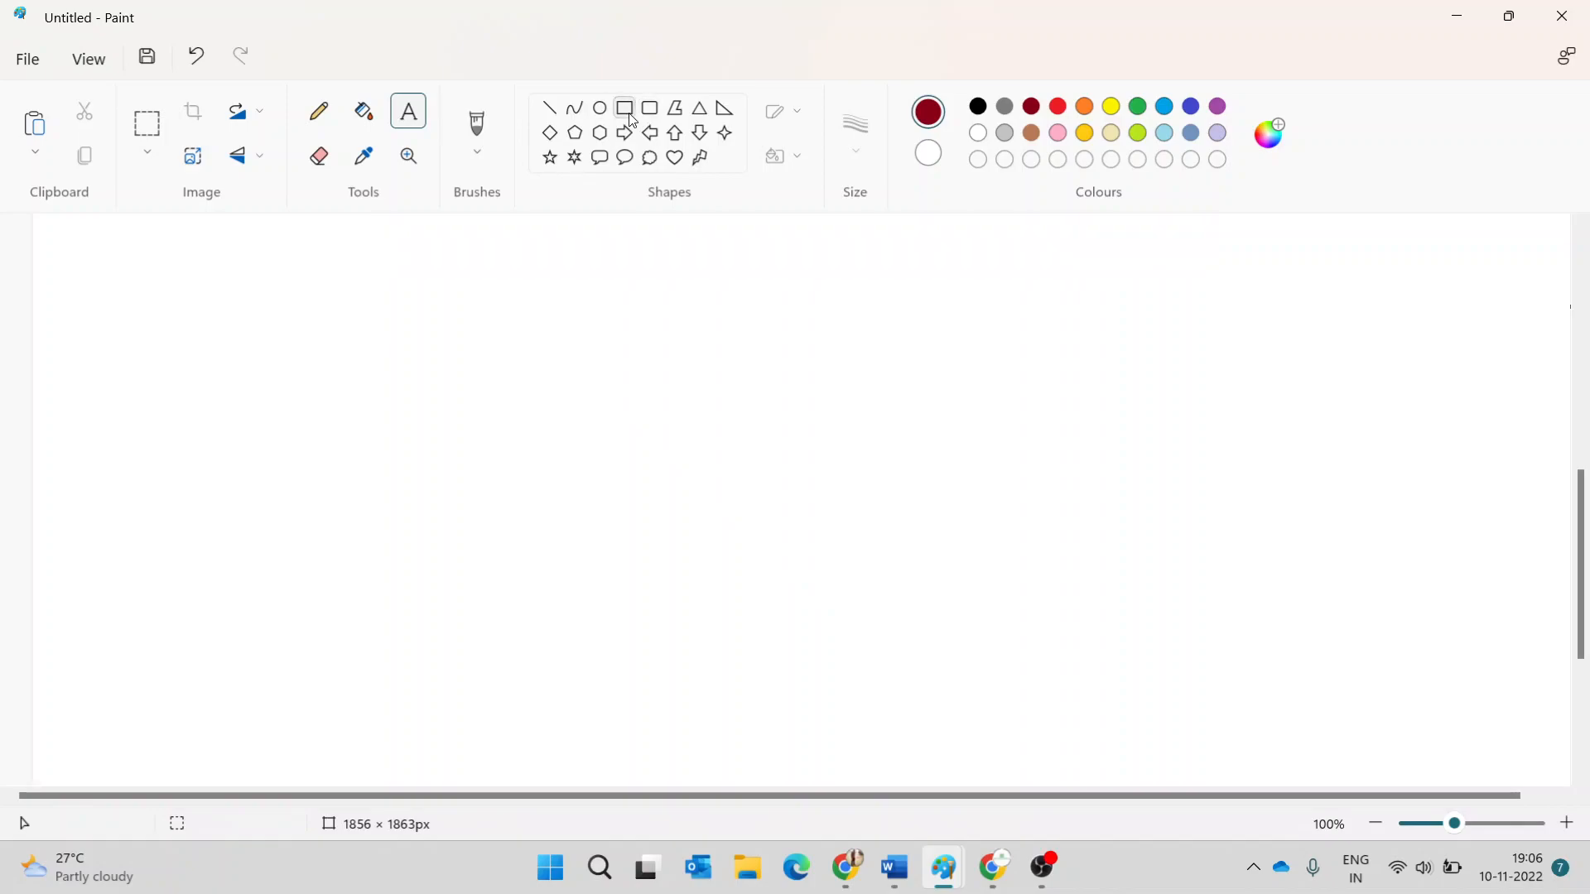
left_click_drag(468, 421, 1226, 547)
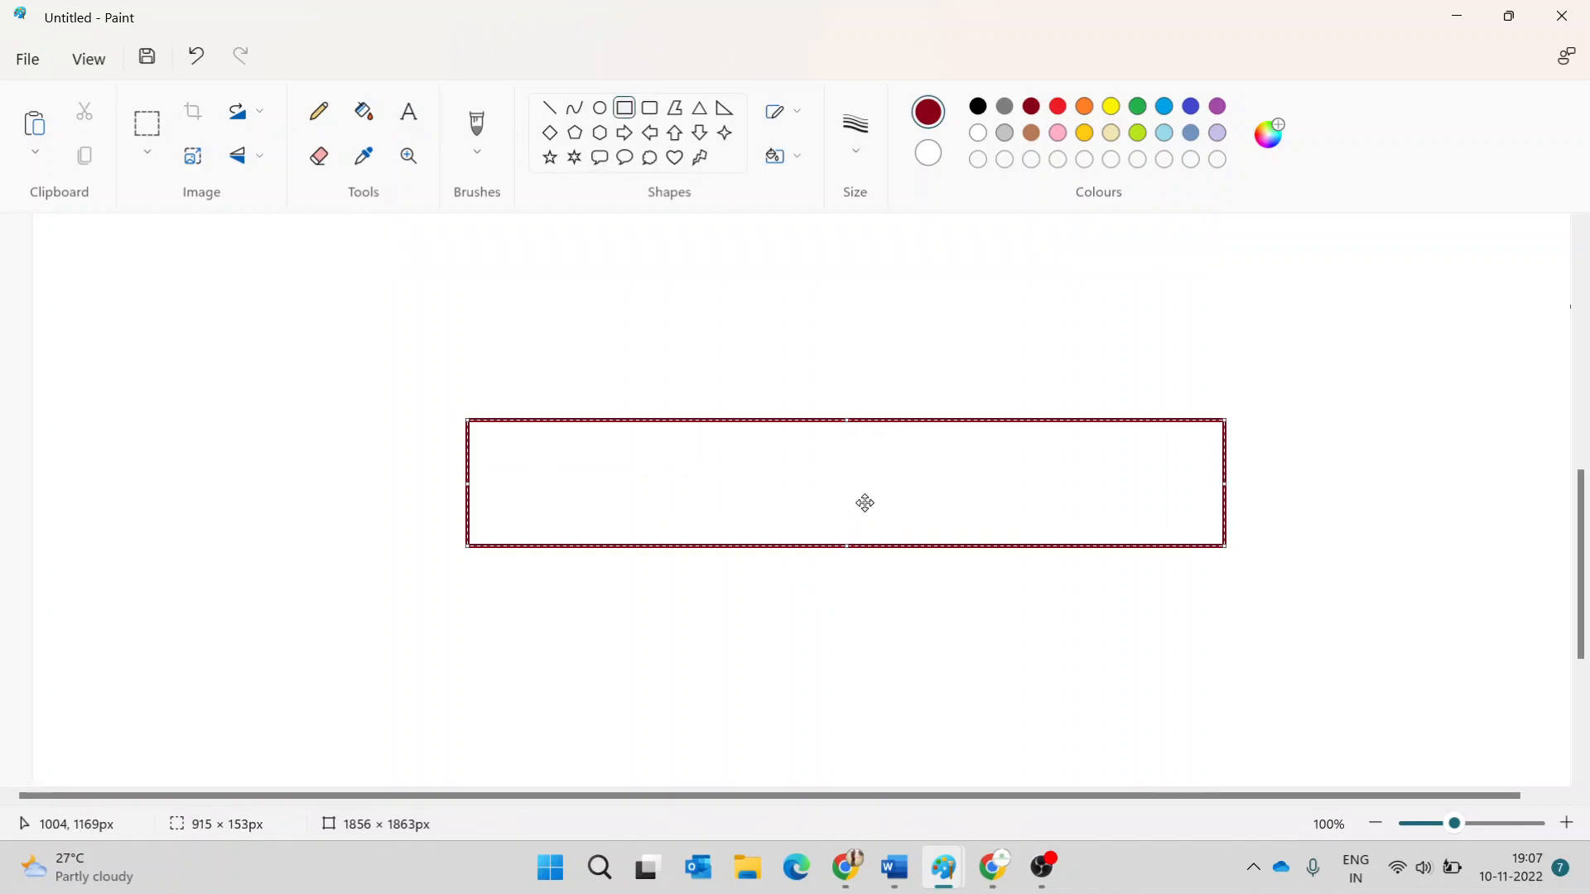
left_click(408, 111)
left_click_drag(551, 454, 1024, 507)
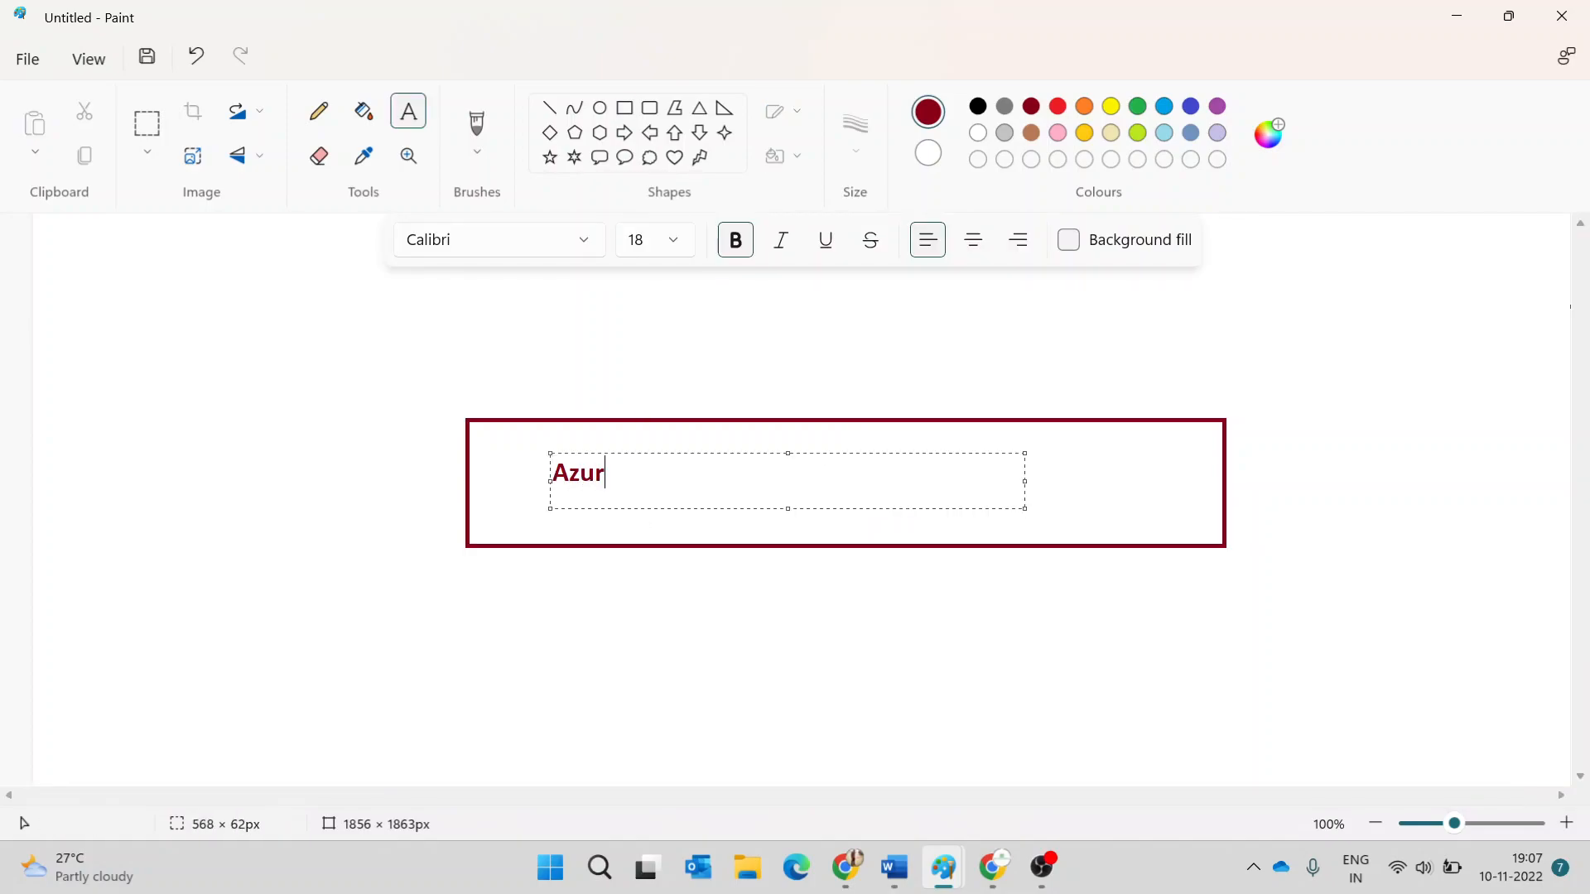
left_click(742, 405)
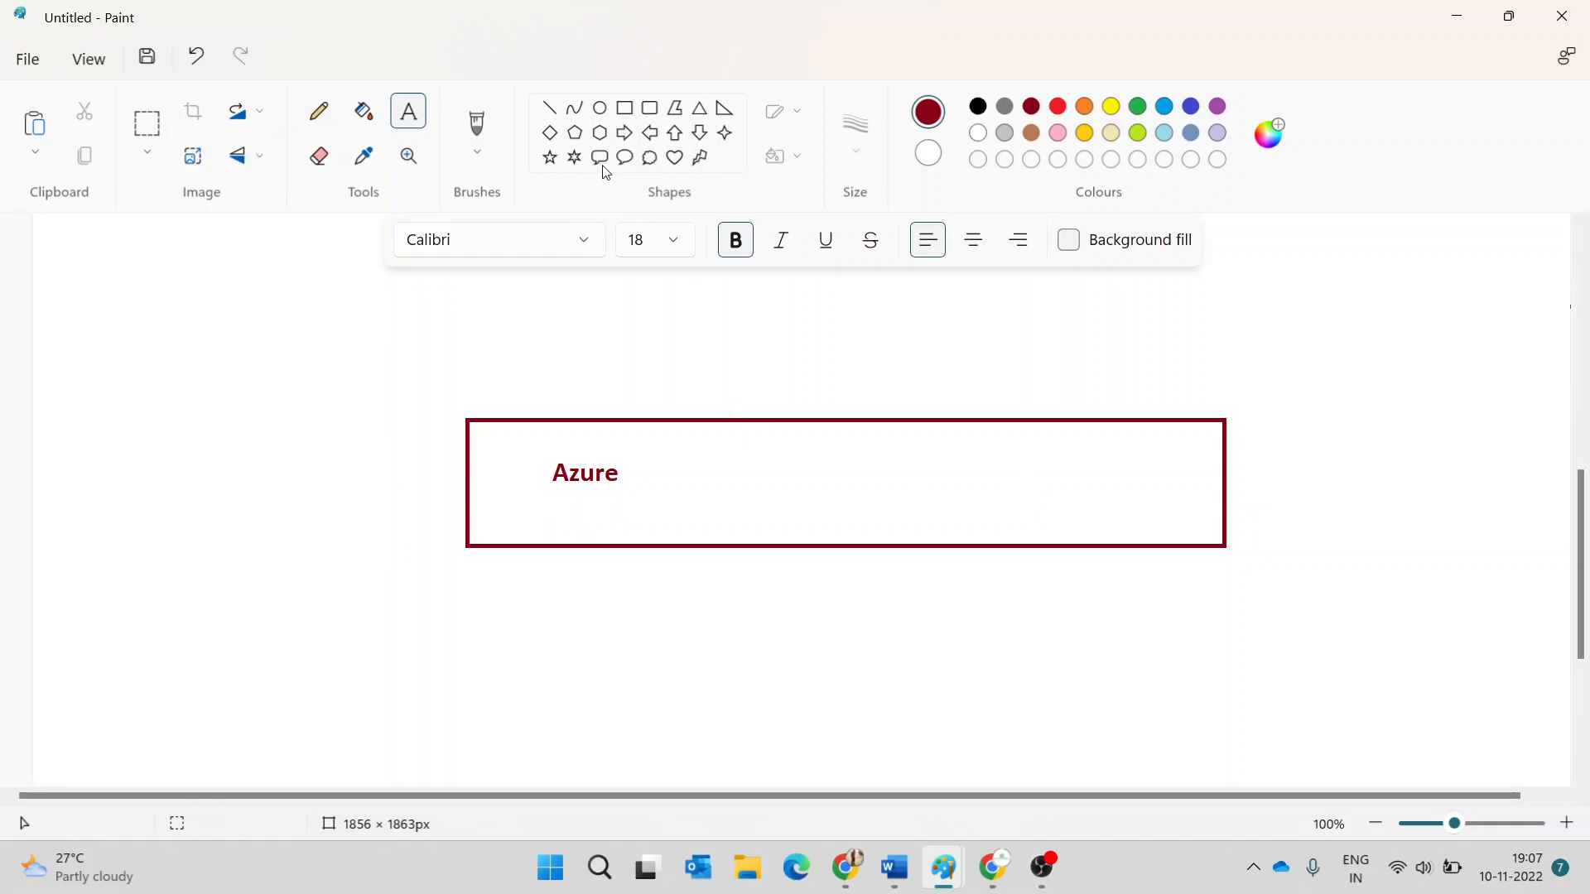
- Draw four smaller empty rectangles in a row above the Azure box
left_click(633, 112)
left_click_drag(511, 255, 585, 352)
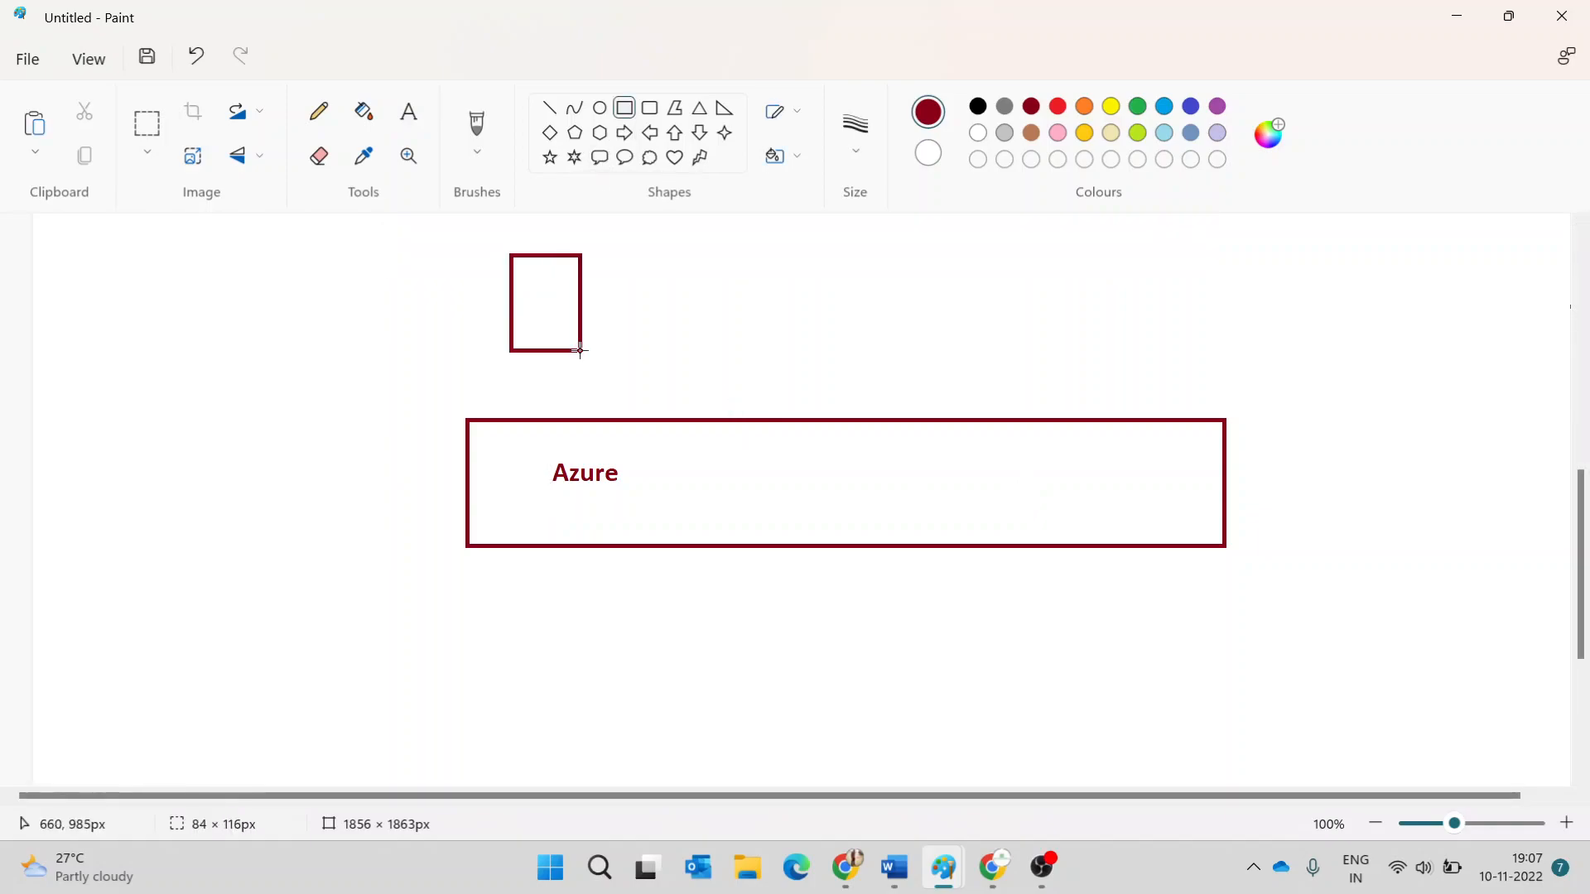
mouse_move(677, 270)
left_mouse_down()
mouse_move(723, 326)
mouse_move(842, 386)
left_mouse_up()
left_click_drag(945, 249, 1052, 389)
left_click(1094, 262)
left_click_drag(1094, 262, 1173, 383)
left_click(1285, 302)
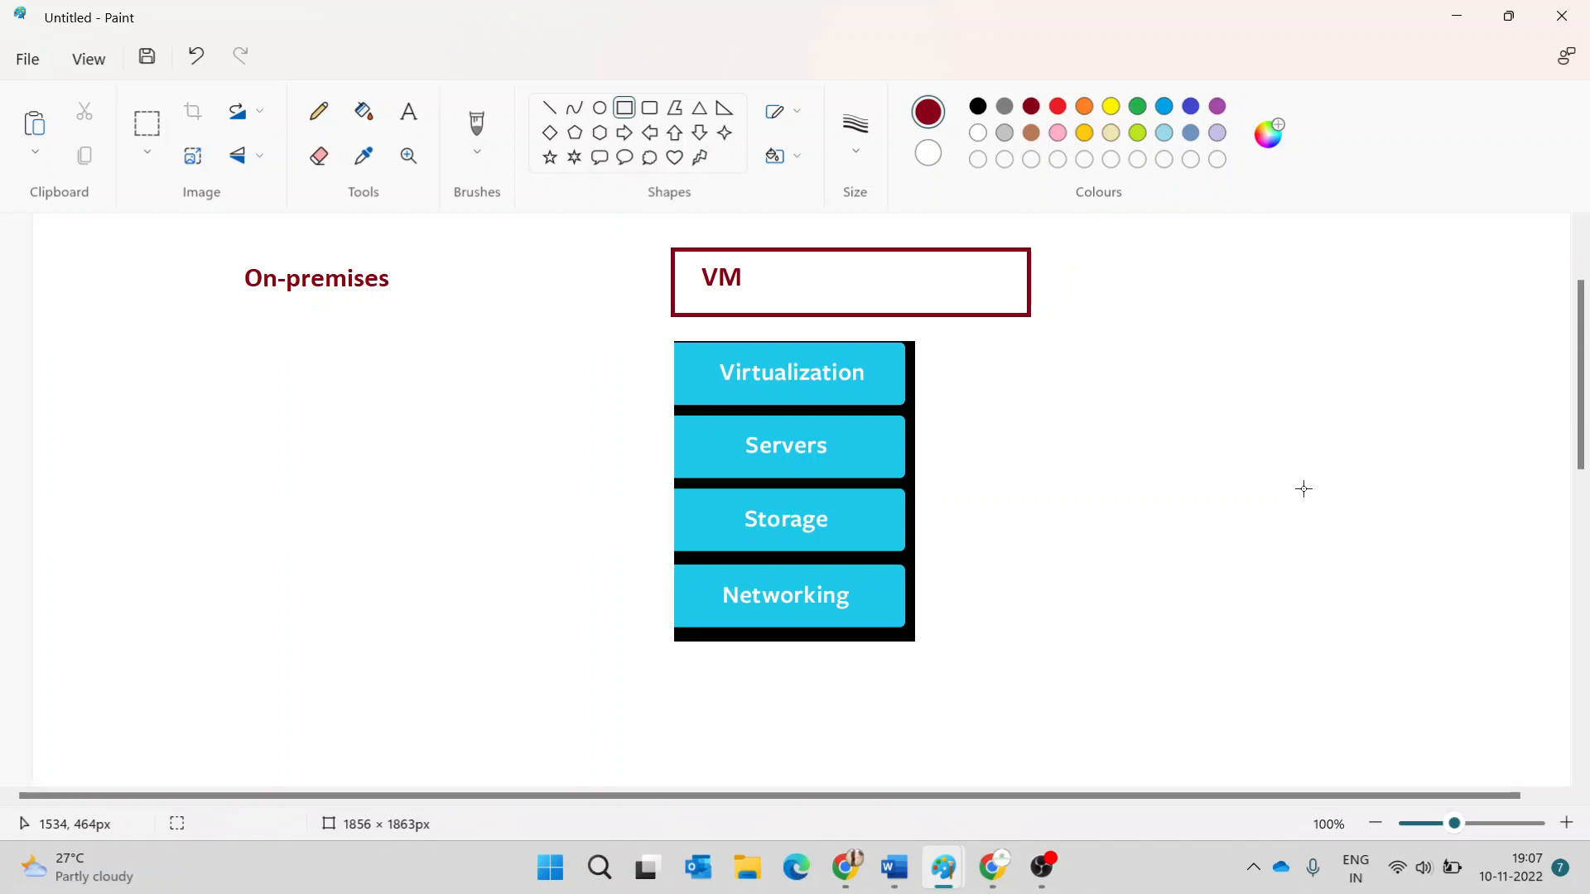
scroll(1068, 475, "down", 7)
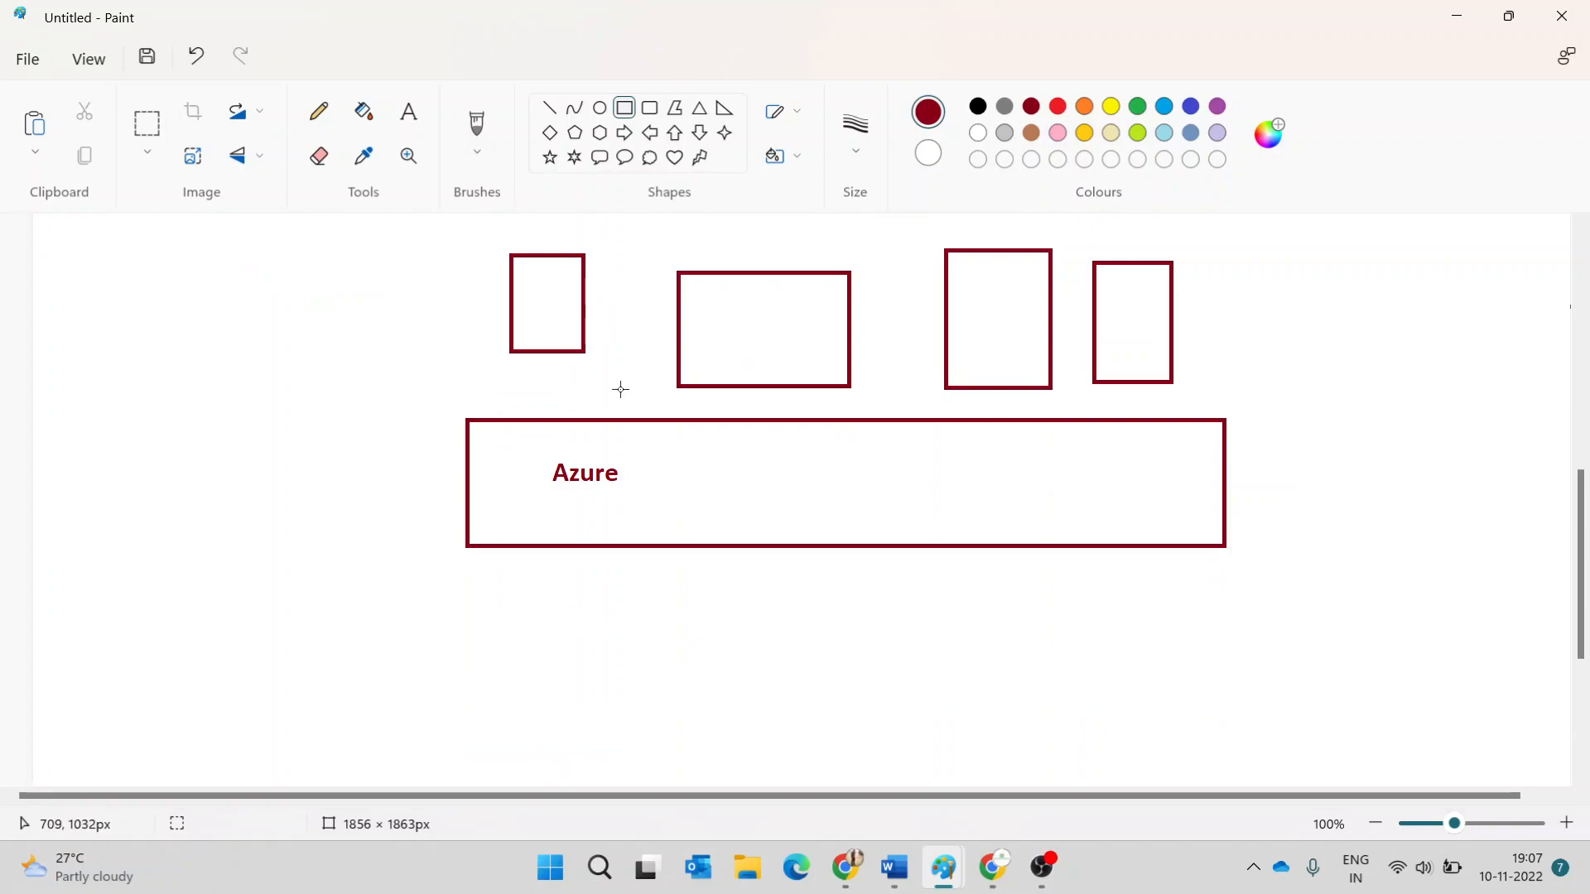
scroll(619, 388, "up", 7)
scroll(666, 497, "down", 5)
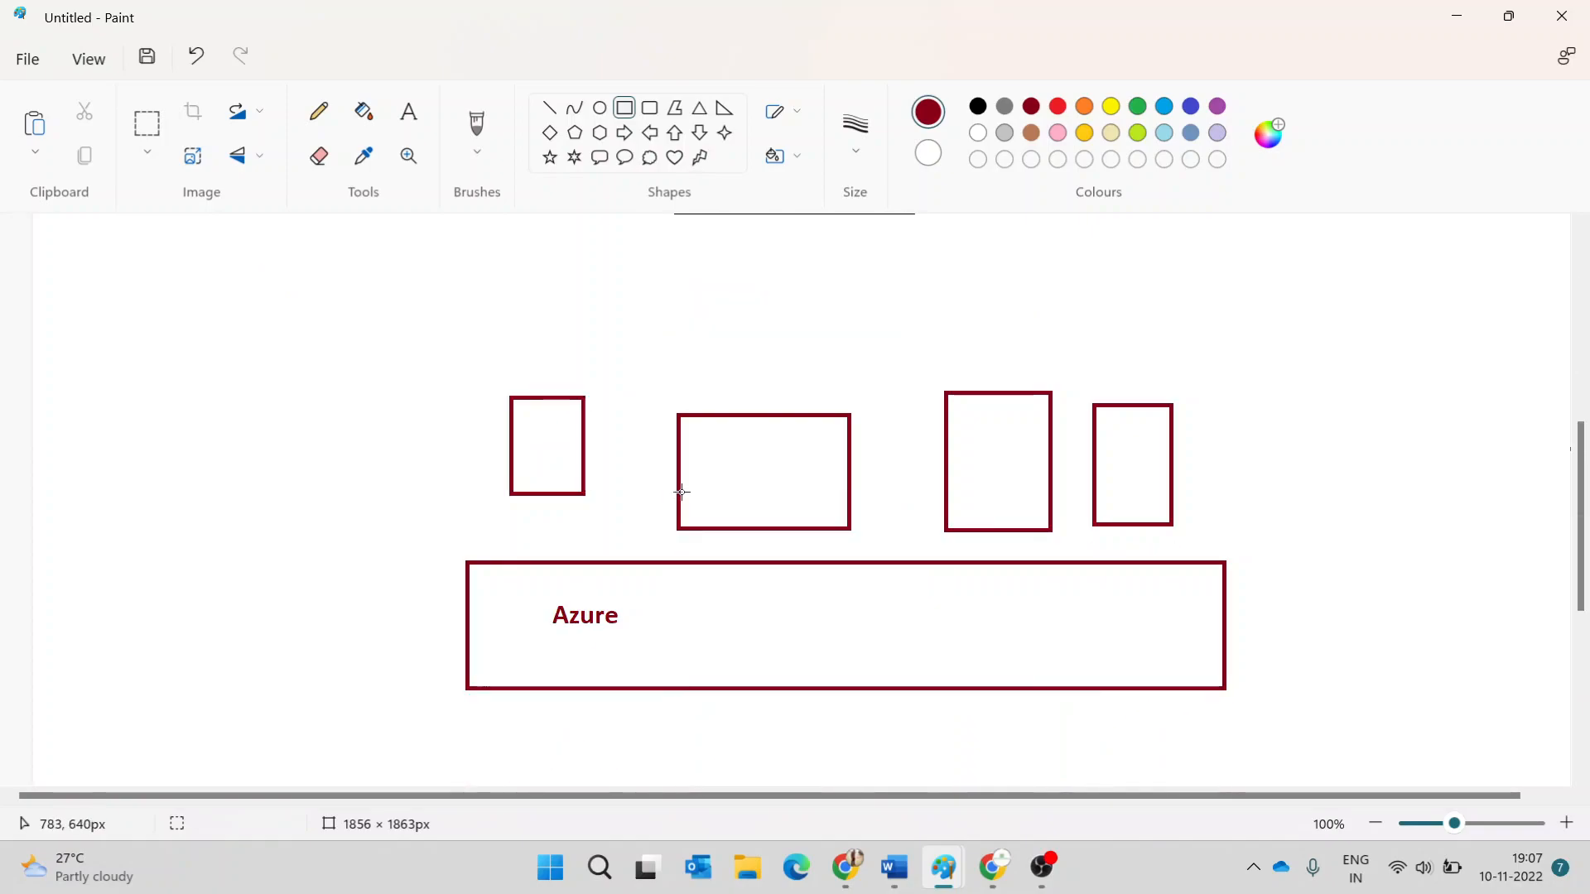
- Add the heading 'AZURE VM' at the top left above the boxes
left_click(410, 110)
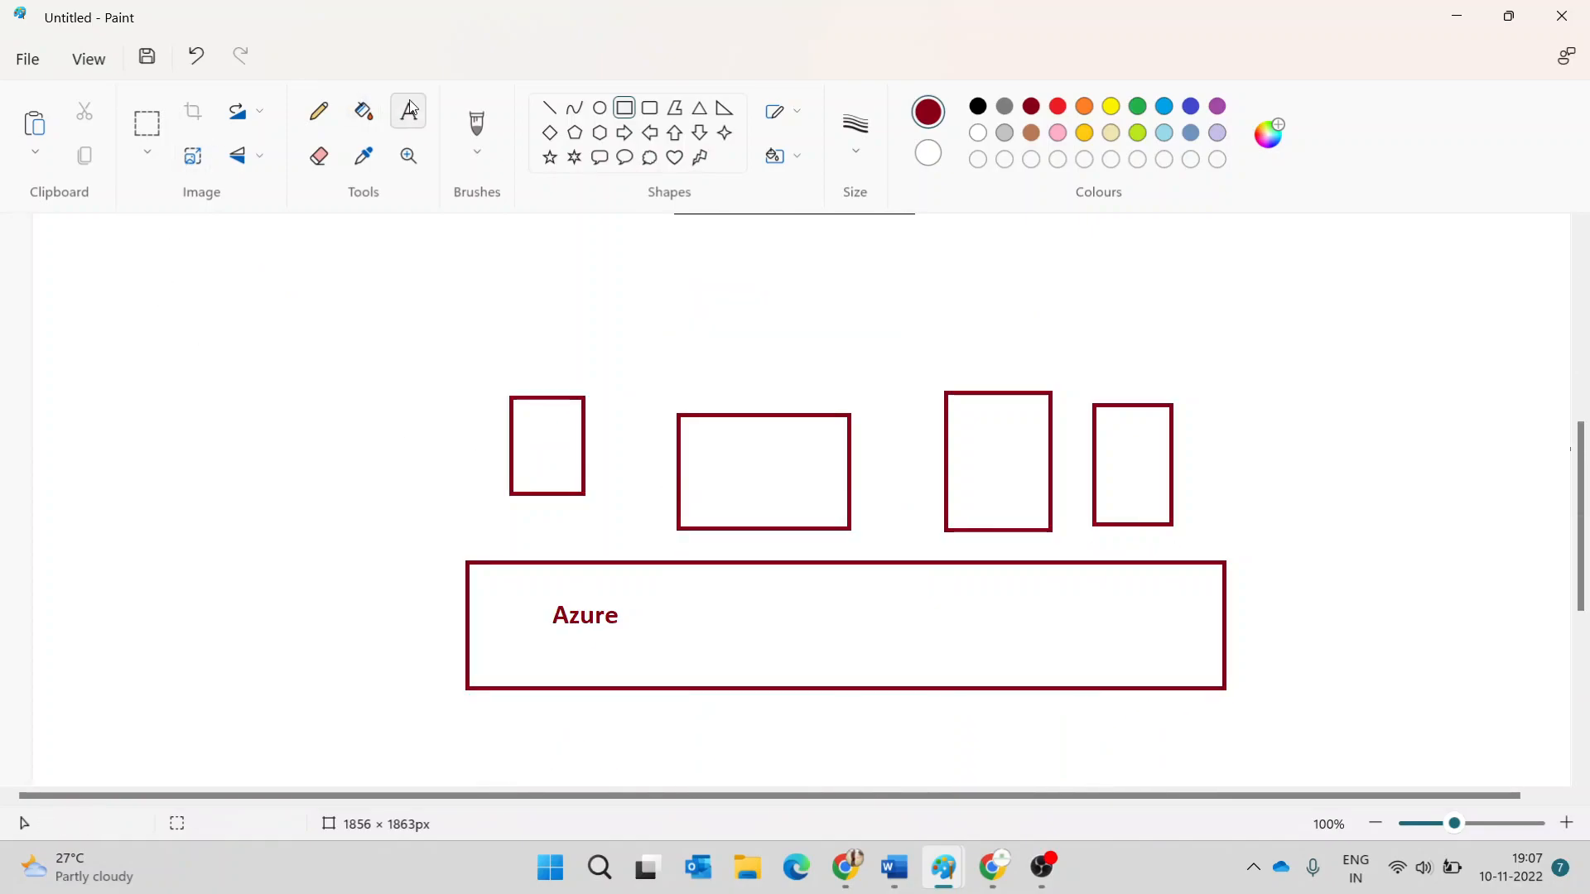
left_click_drag(143, 286, 641, 402)
type("AZ")
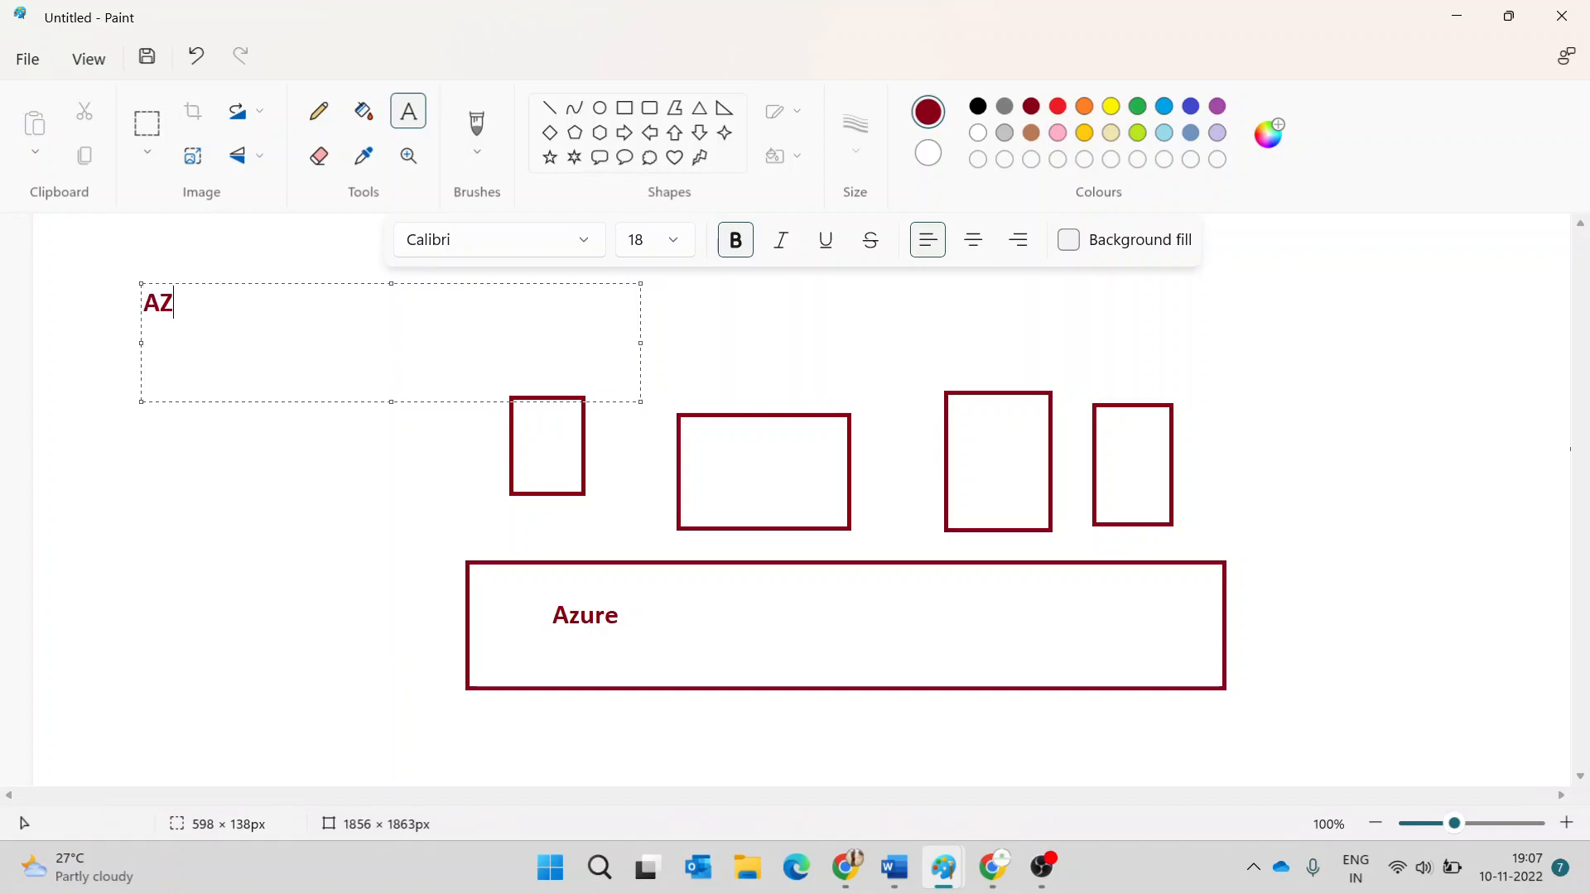
type("URE VM")
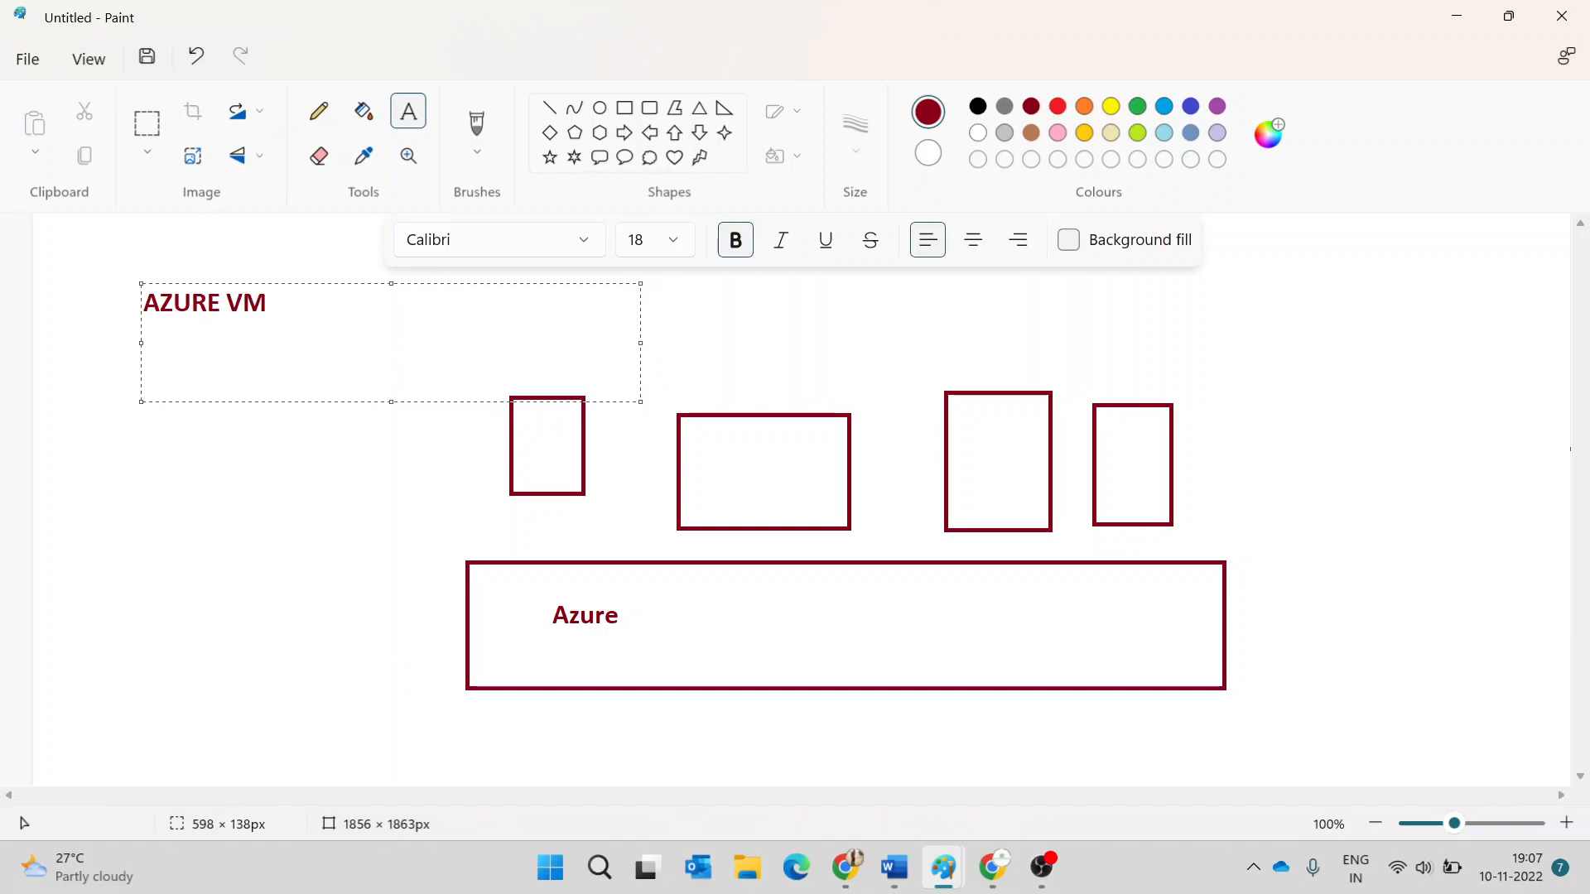
left_click(252, 519)
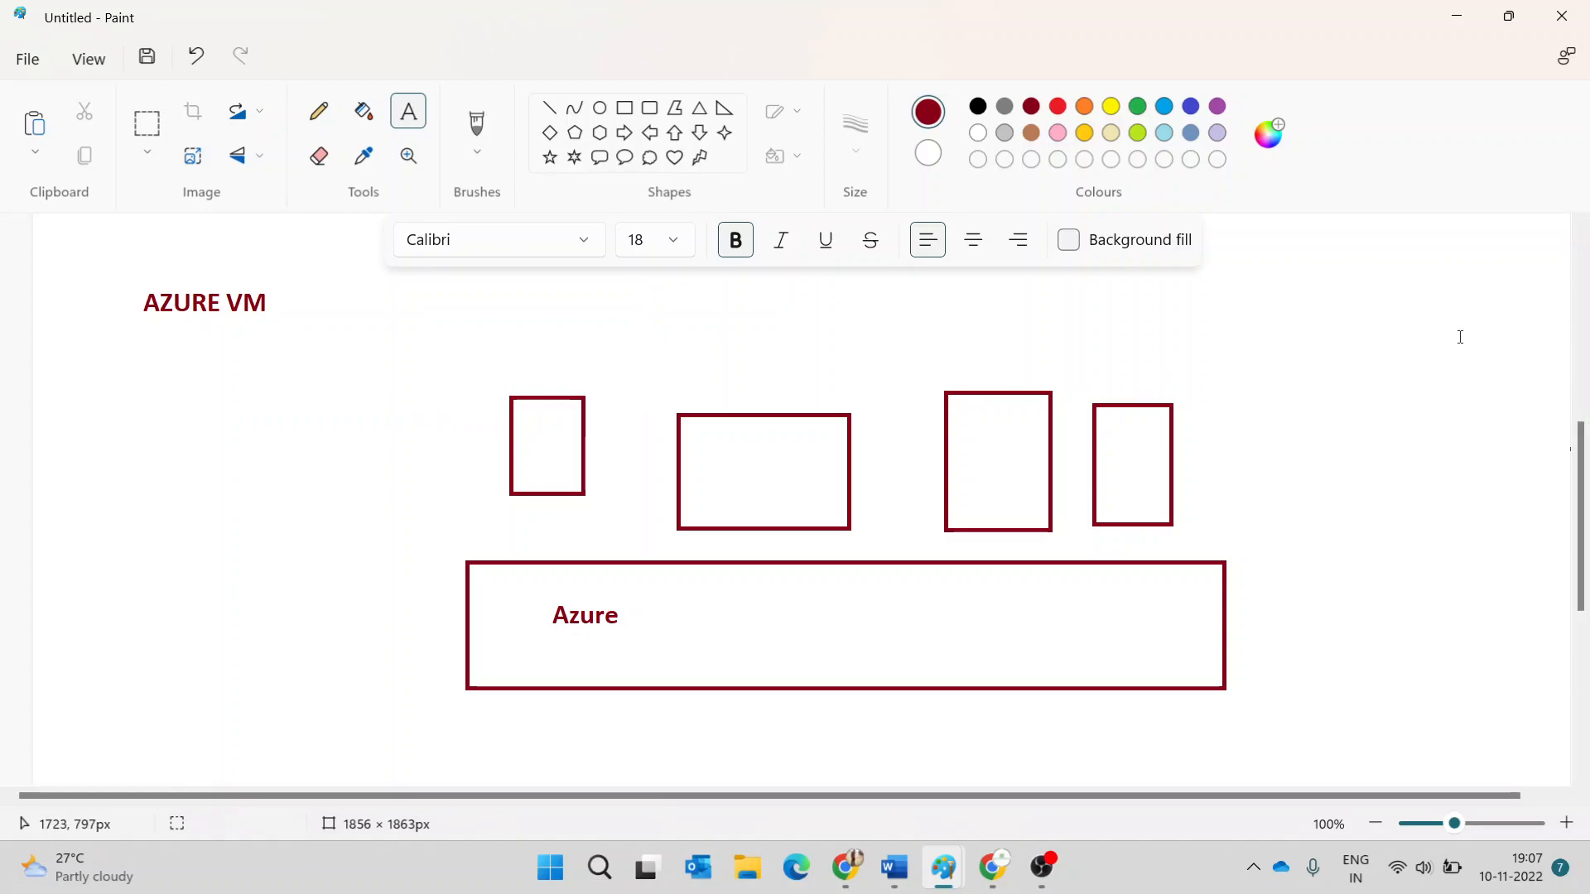
- Bring up the Azure portal home page in Chrome
mouse_move(844, 867)
left_click(733, 747)
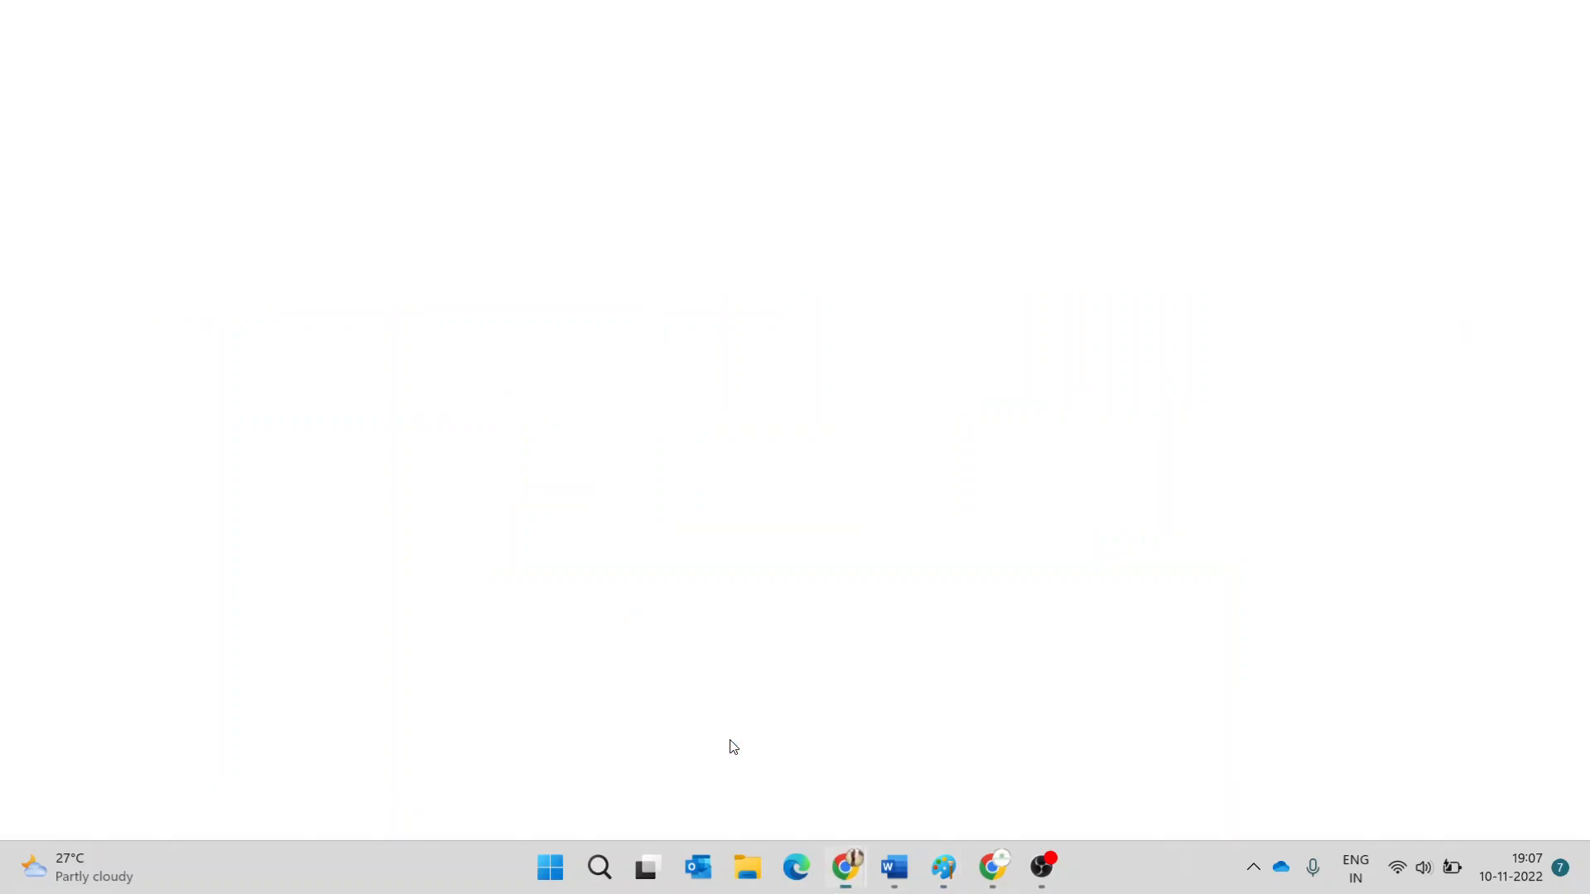
left_click(124, 19)
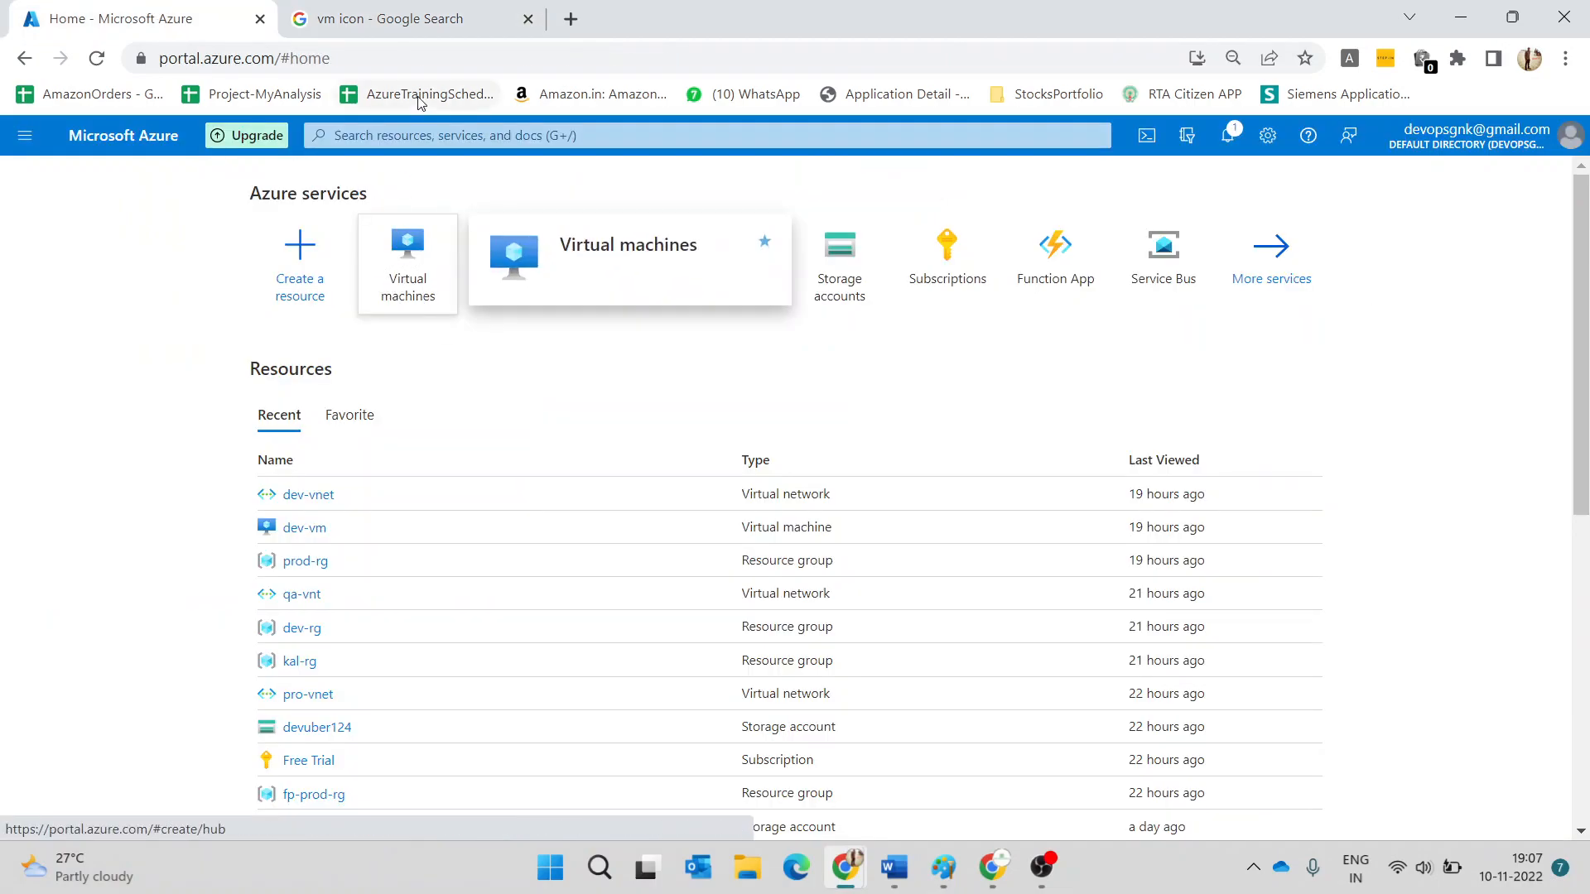
- Search 'virtual ma' to reach the Virtual machines list, then close the vm icon image-search tab
left_click(422, 137)
type("v")
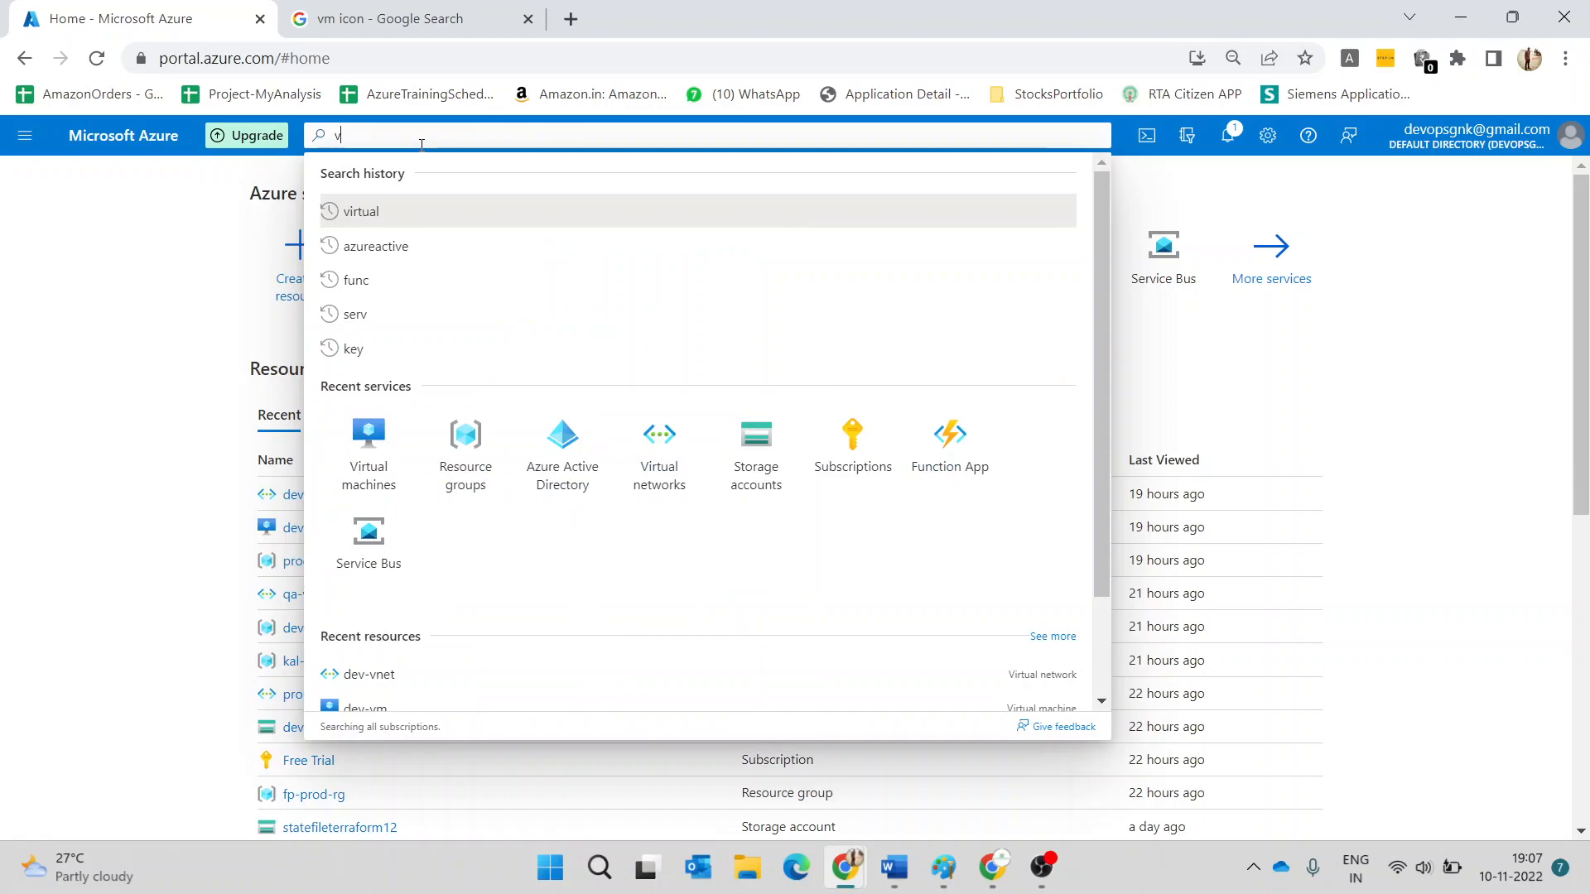
type("irtual ma")
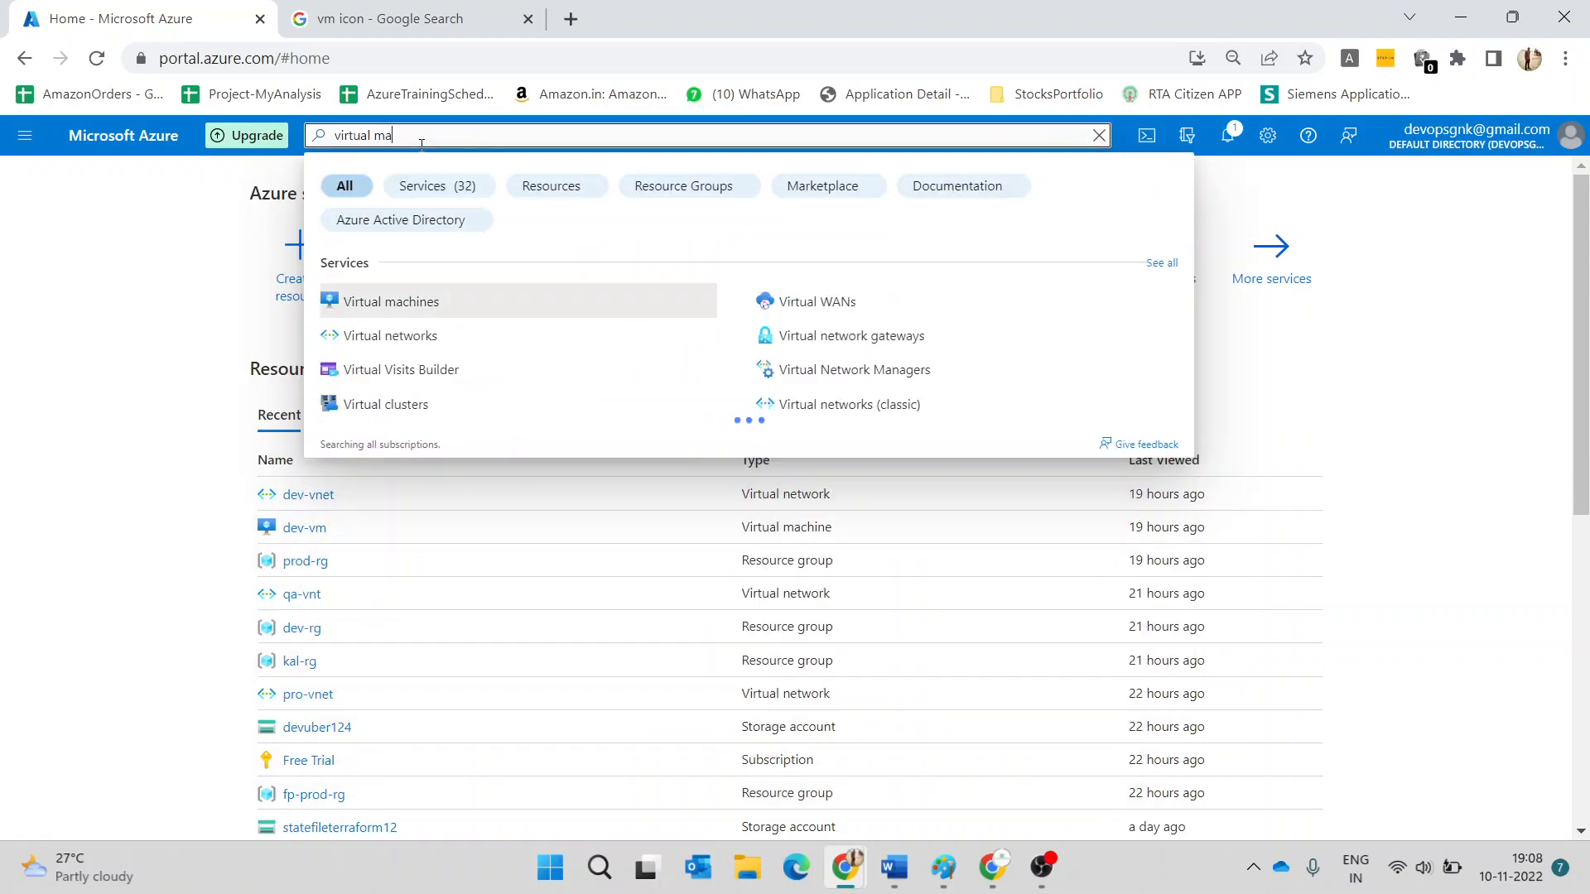
left_click(435, 300)
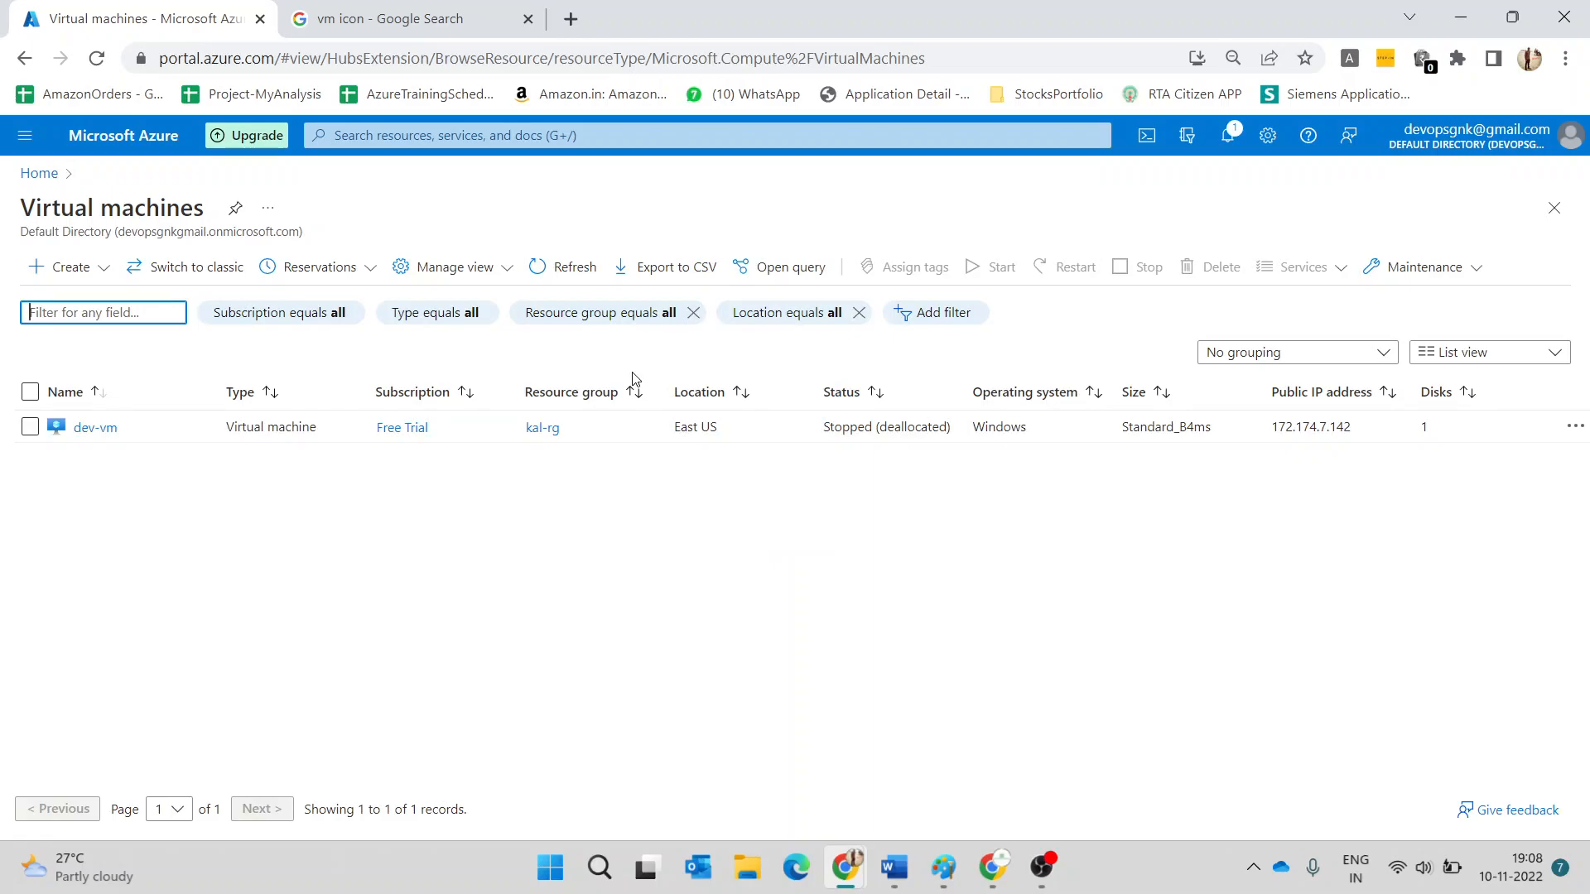
mouse_move(940, 866)
left_click(530, 21)
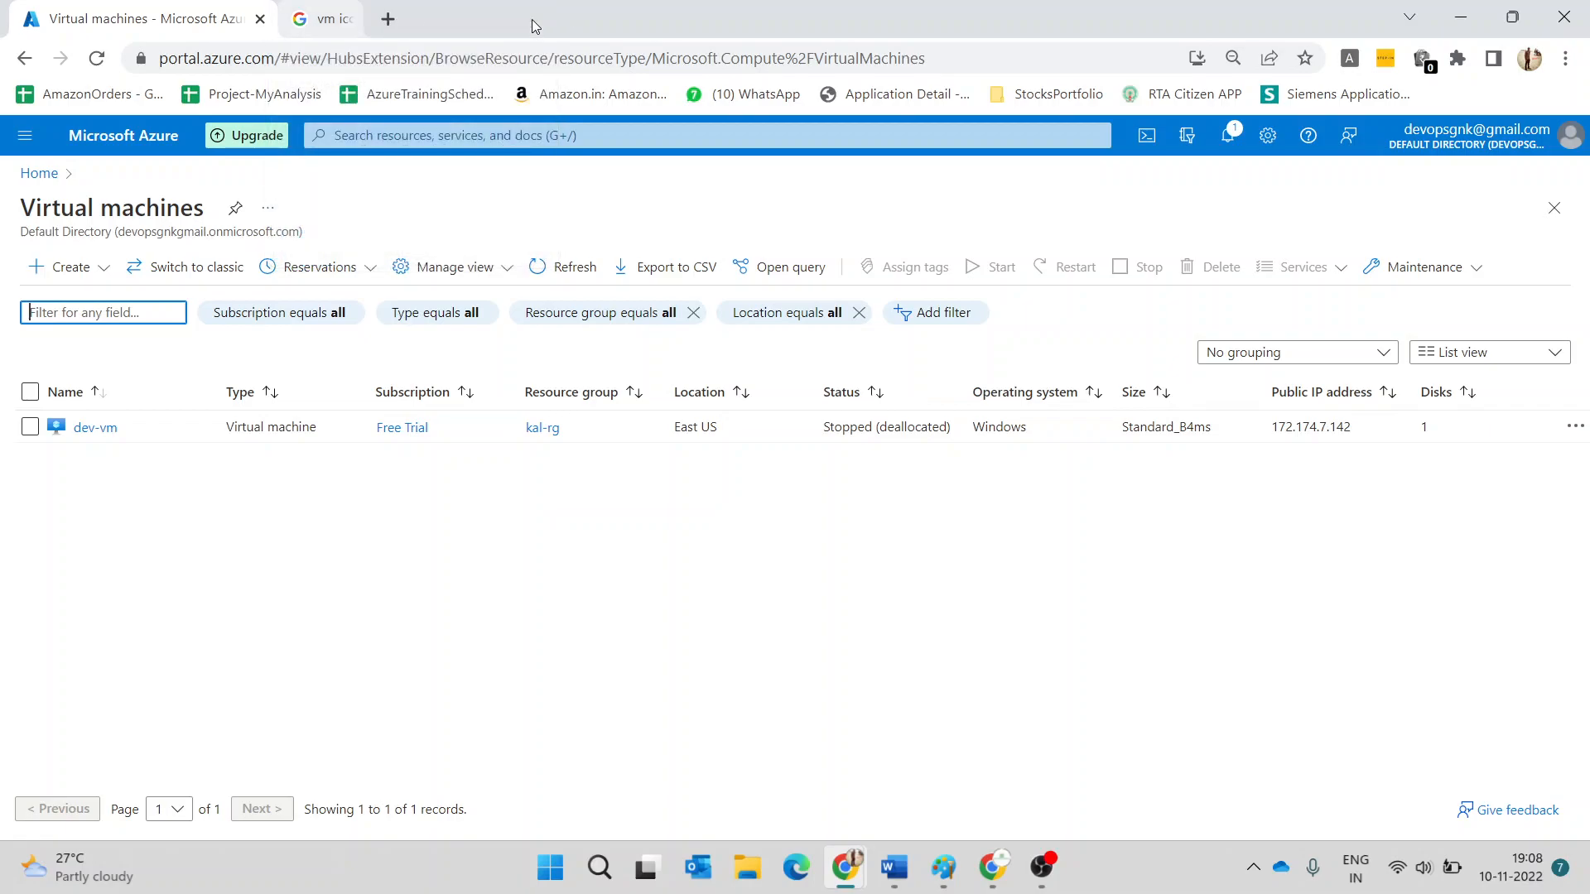
- Start a new Azure virtual machine from Create, then switch back to the Paint drawing
left_click(63, 277)
left_click(108, 321)
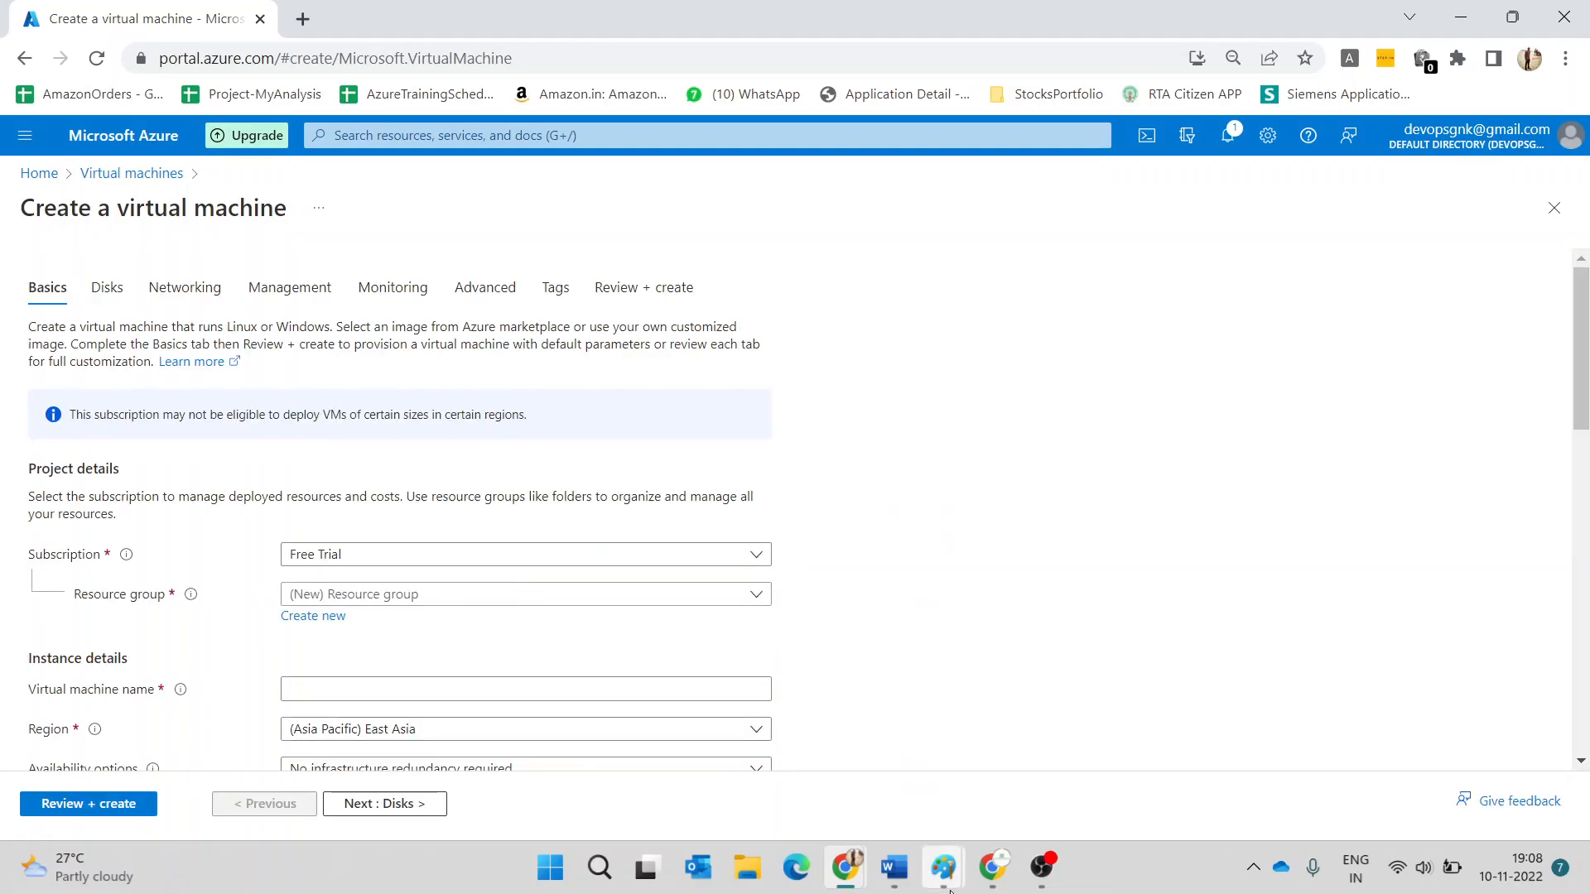
left_click(936, 868)
left_click(976, 766)
- Add a 'requirements:' heading in a new Paint text box
scroll(1317, 429, "down", 5)
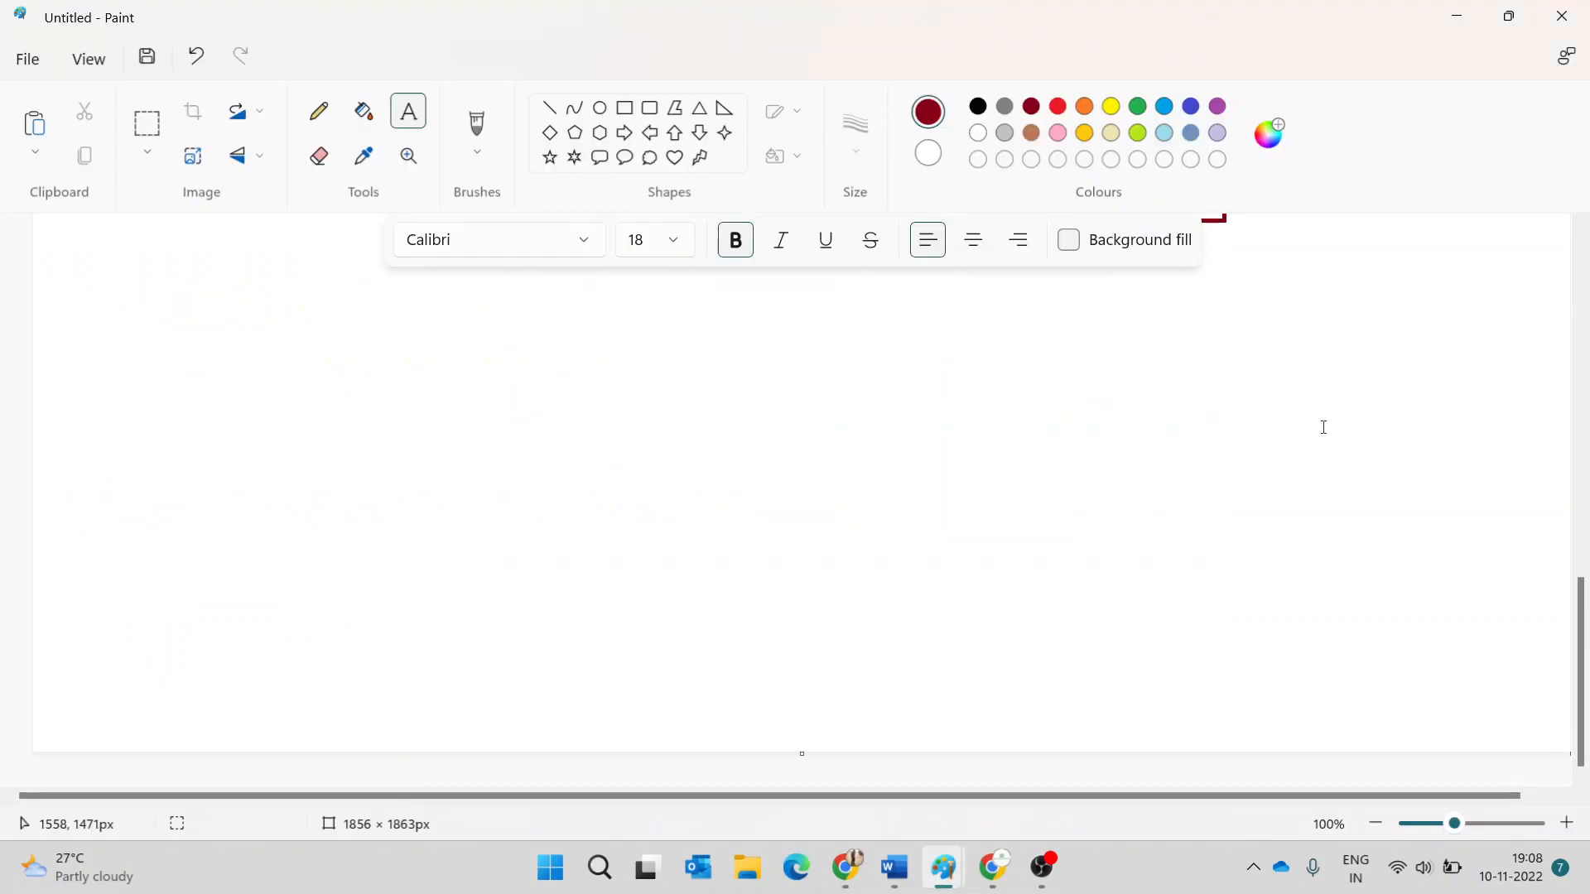
left_click_drag(151, 320, 1300, 663)
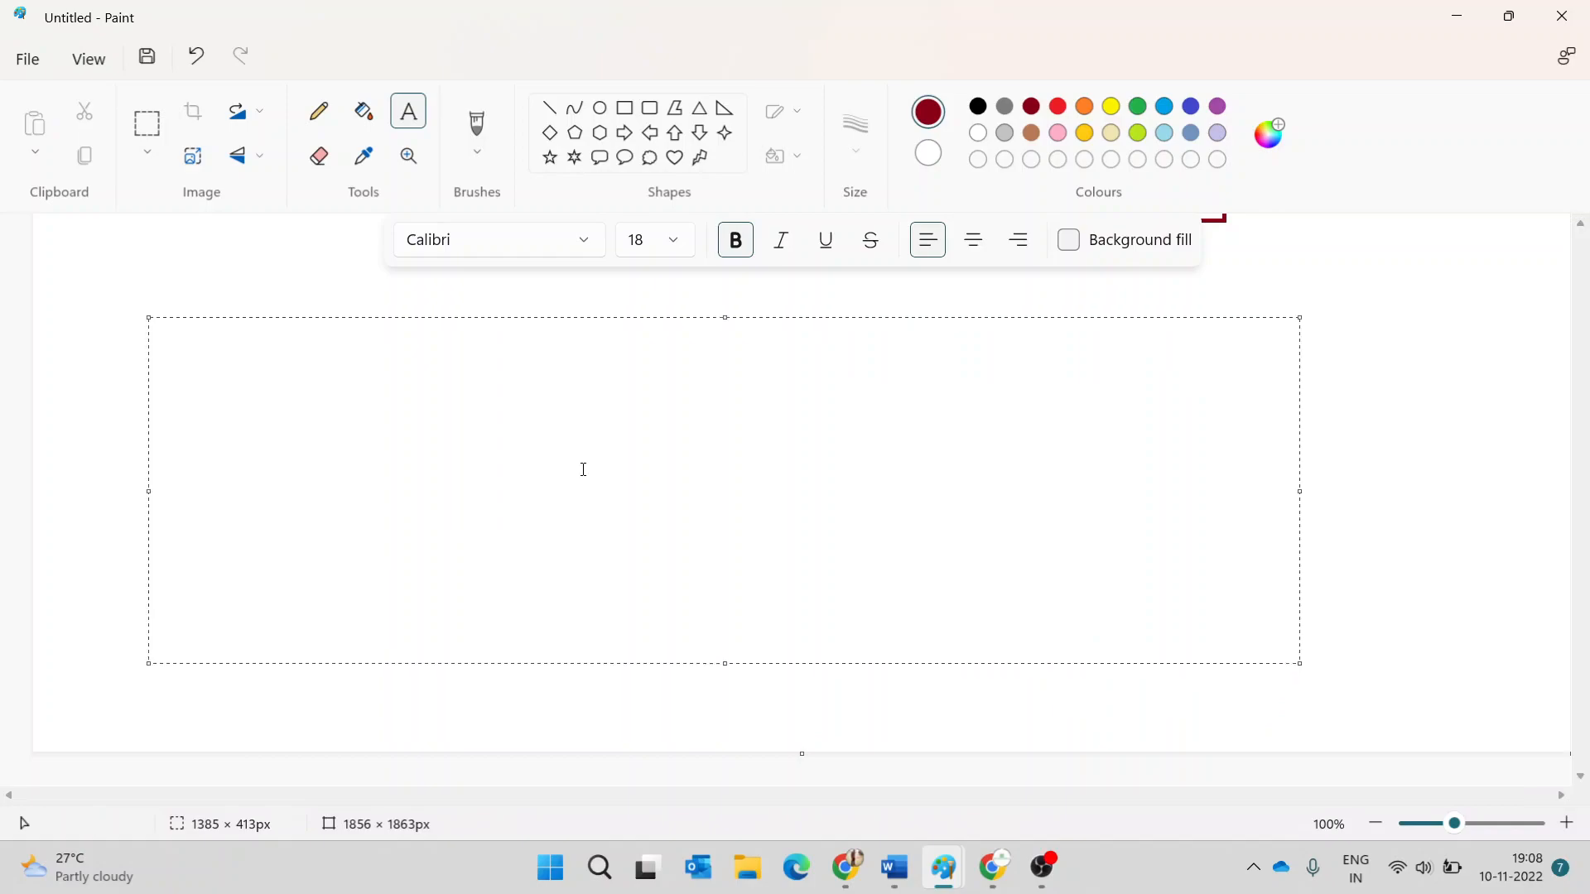
type("requirementd")
key("BackSpace")
type("s:")
key("Return")
- Note 'RG SUbscription Name -generic name identifying the vm' under the heading
type("RG ")
type("SUbscrip")
type("tio")
type("n ")
type("Name -ge")
type("neric name ")
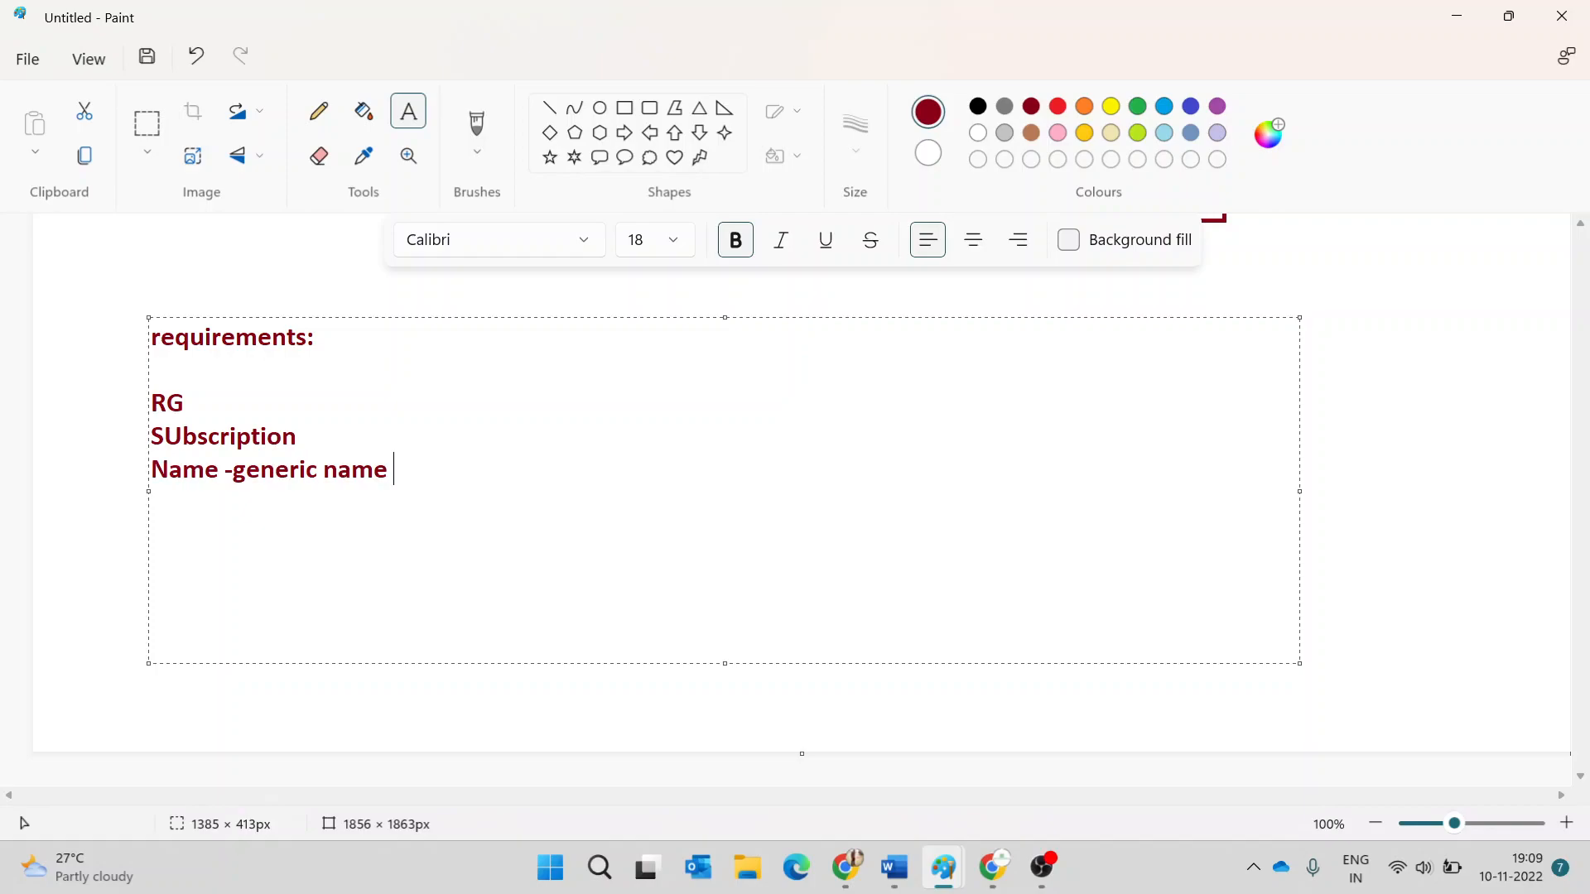
type("identifying thevm")
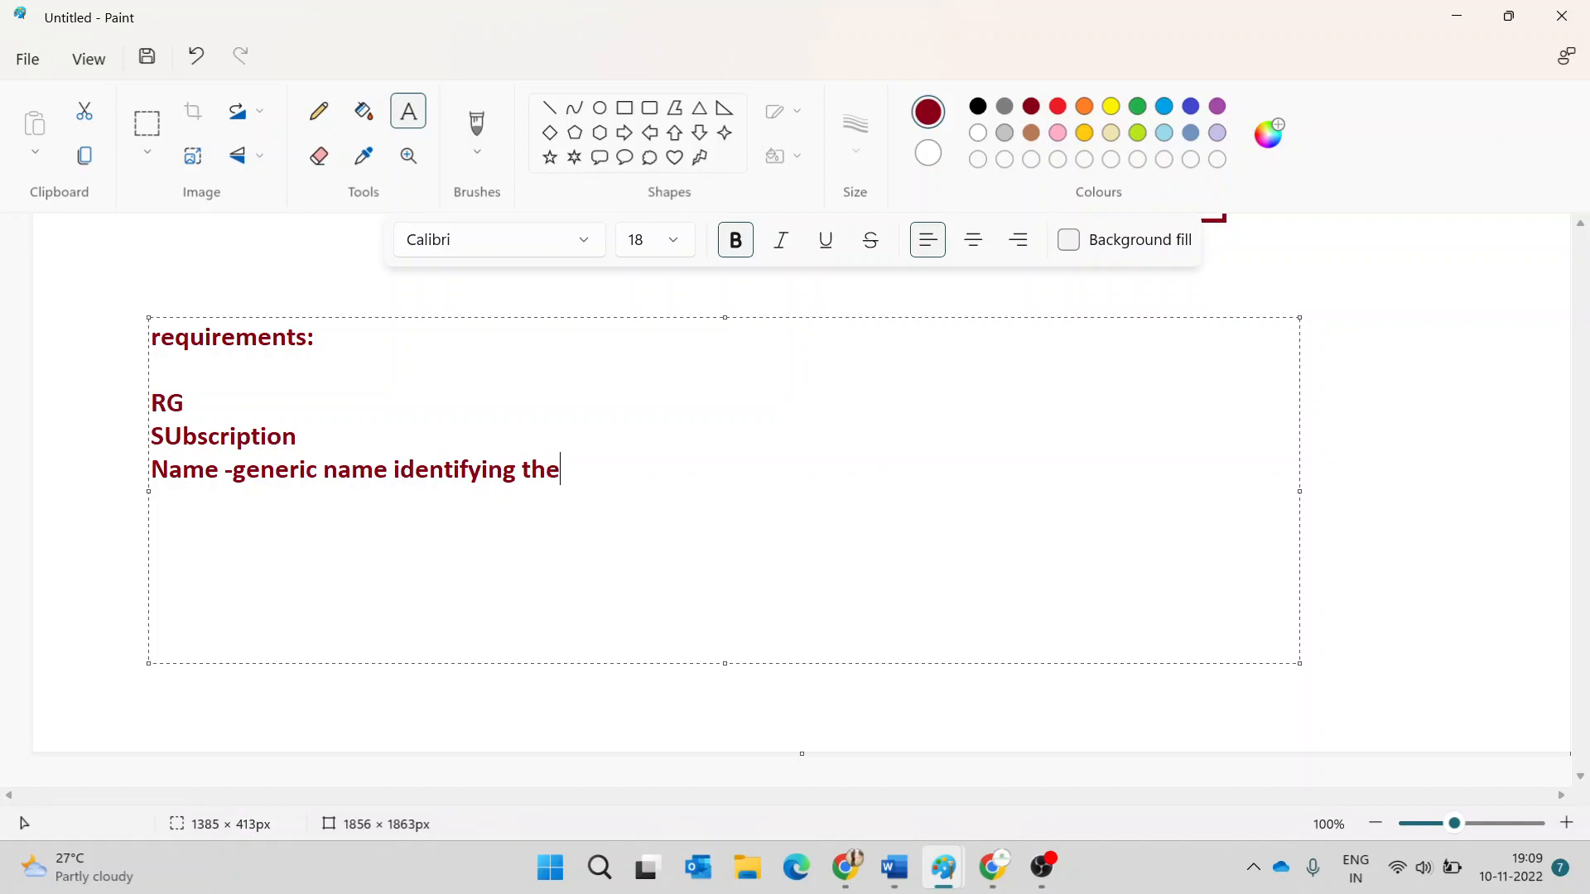
key("BackSpace")
key("BackSpace")
type("vm")
- Add 'image -os - windows/linux' and 'size - general purpose, memory optimised, storage purpose' lines
key("Return")
type("image -os")
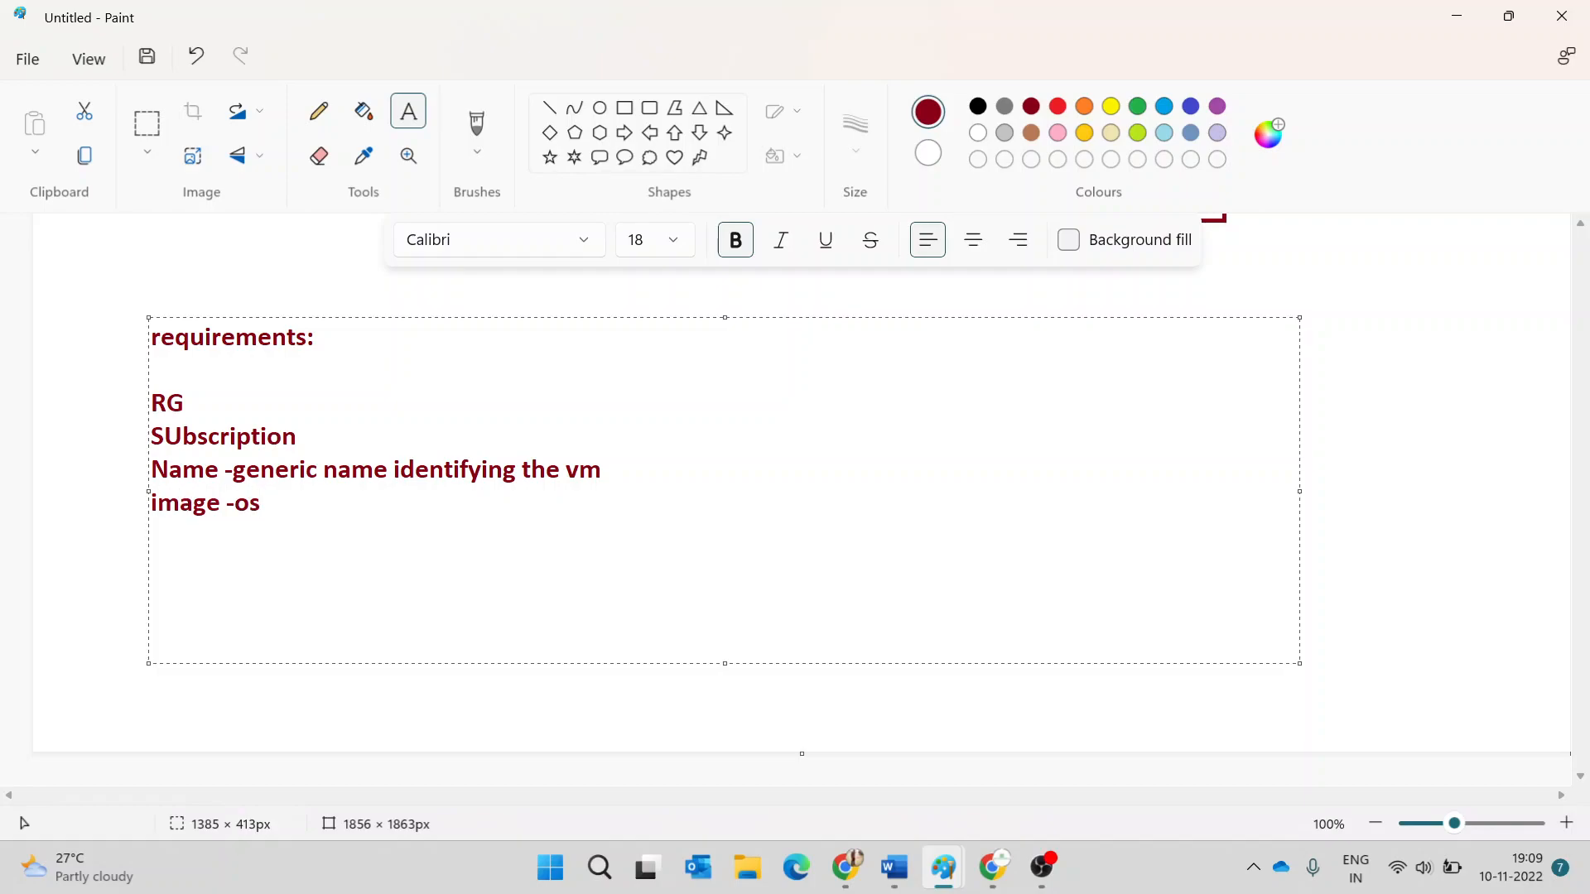
type(" - windows/linux")
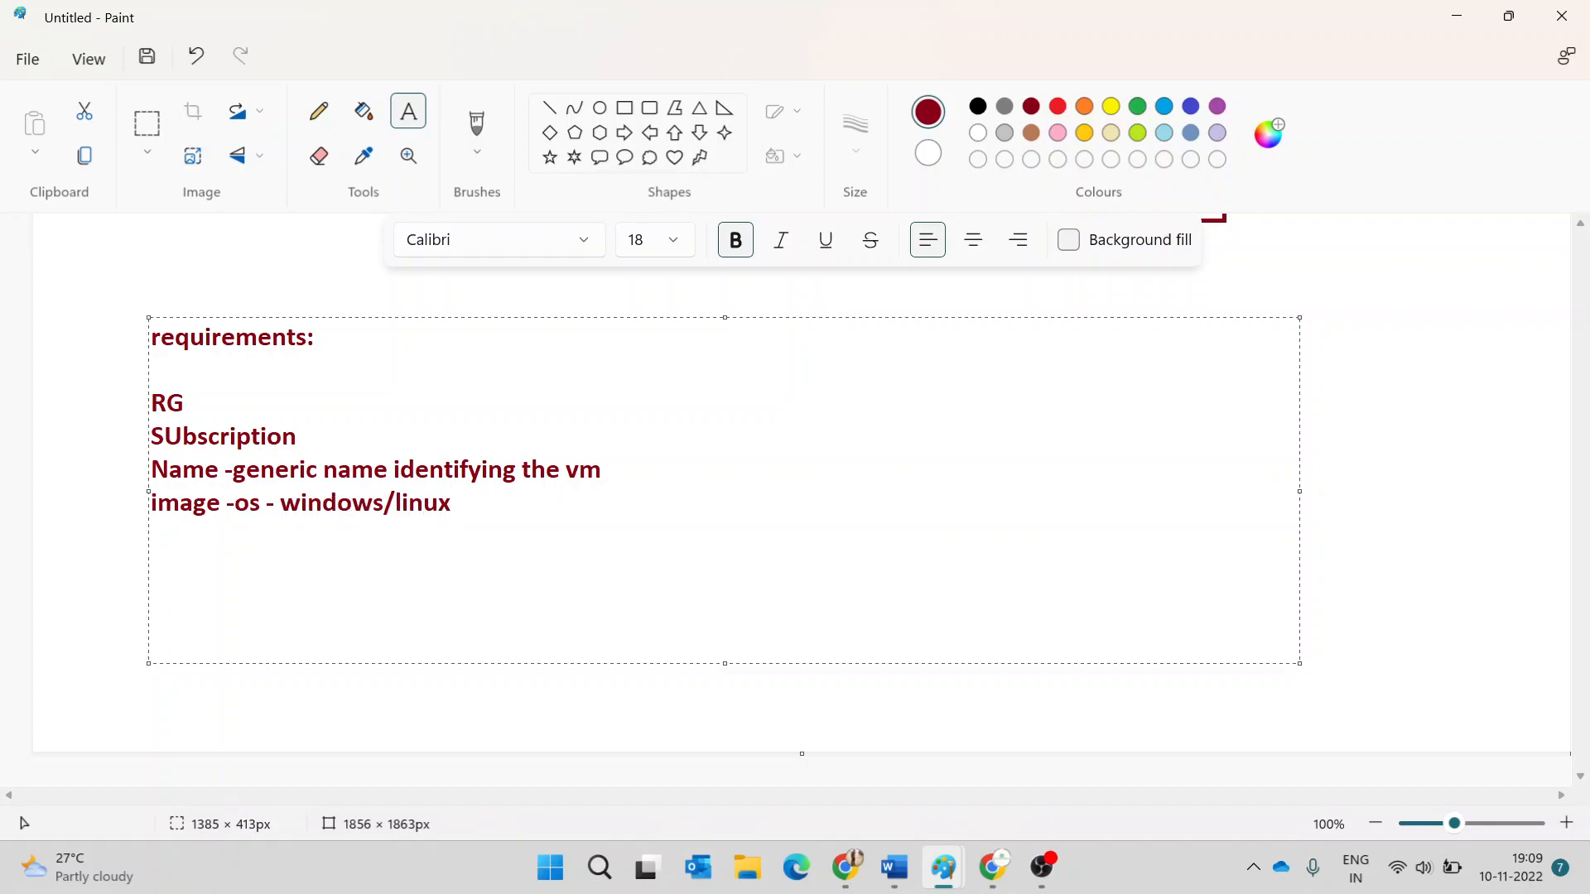
type("size - general p")
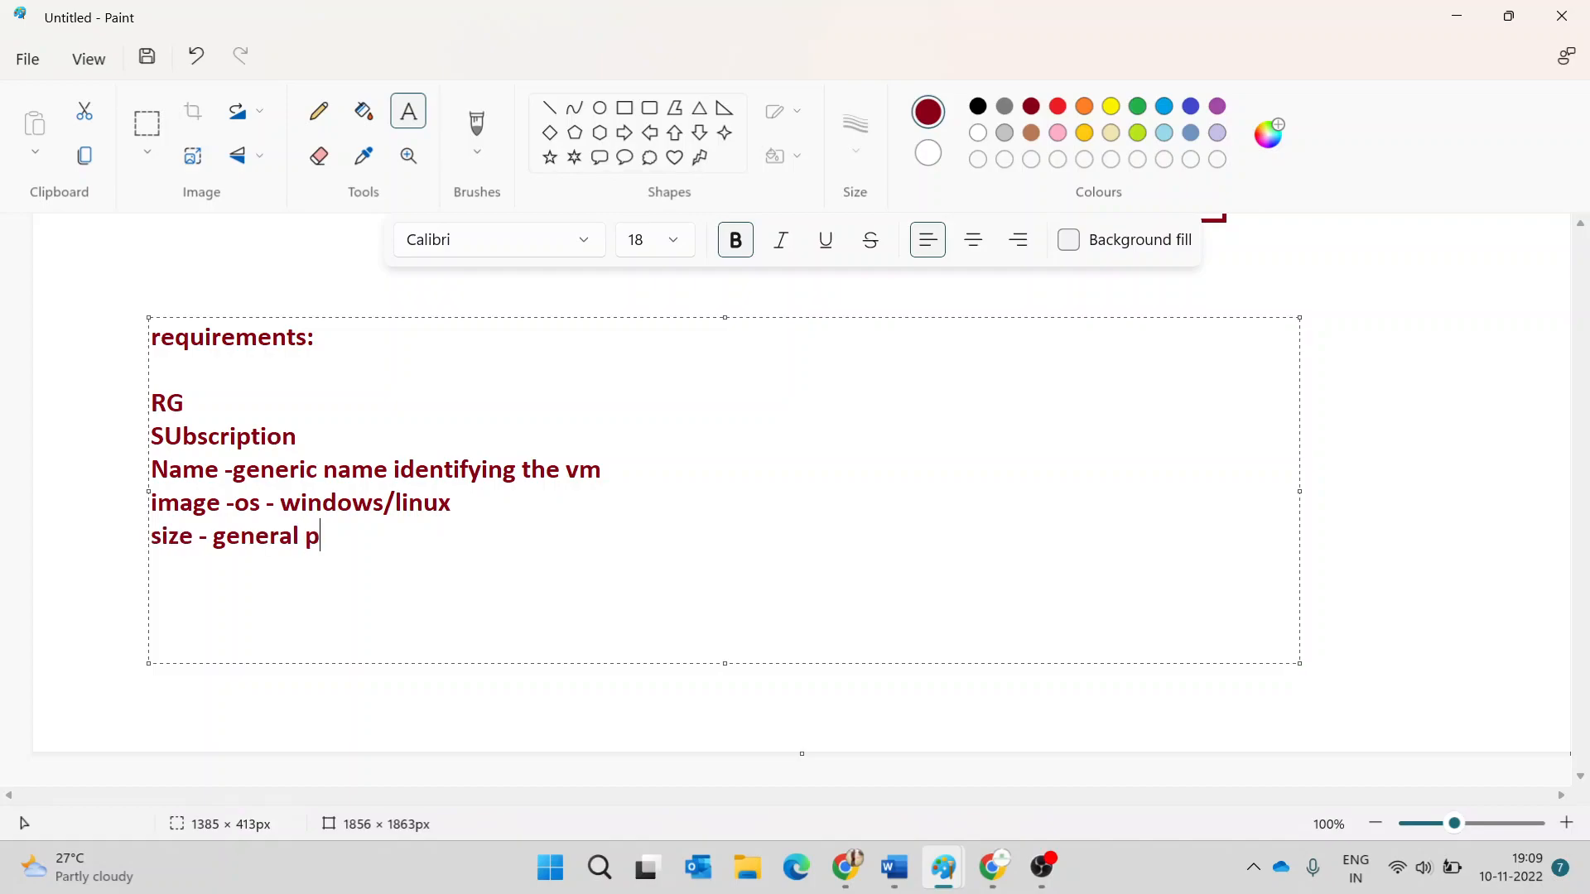
type("urpose, mem")
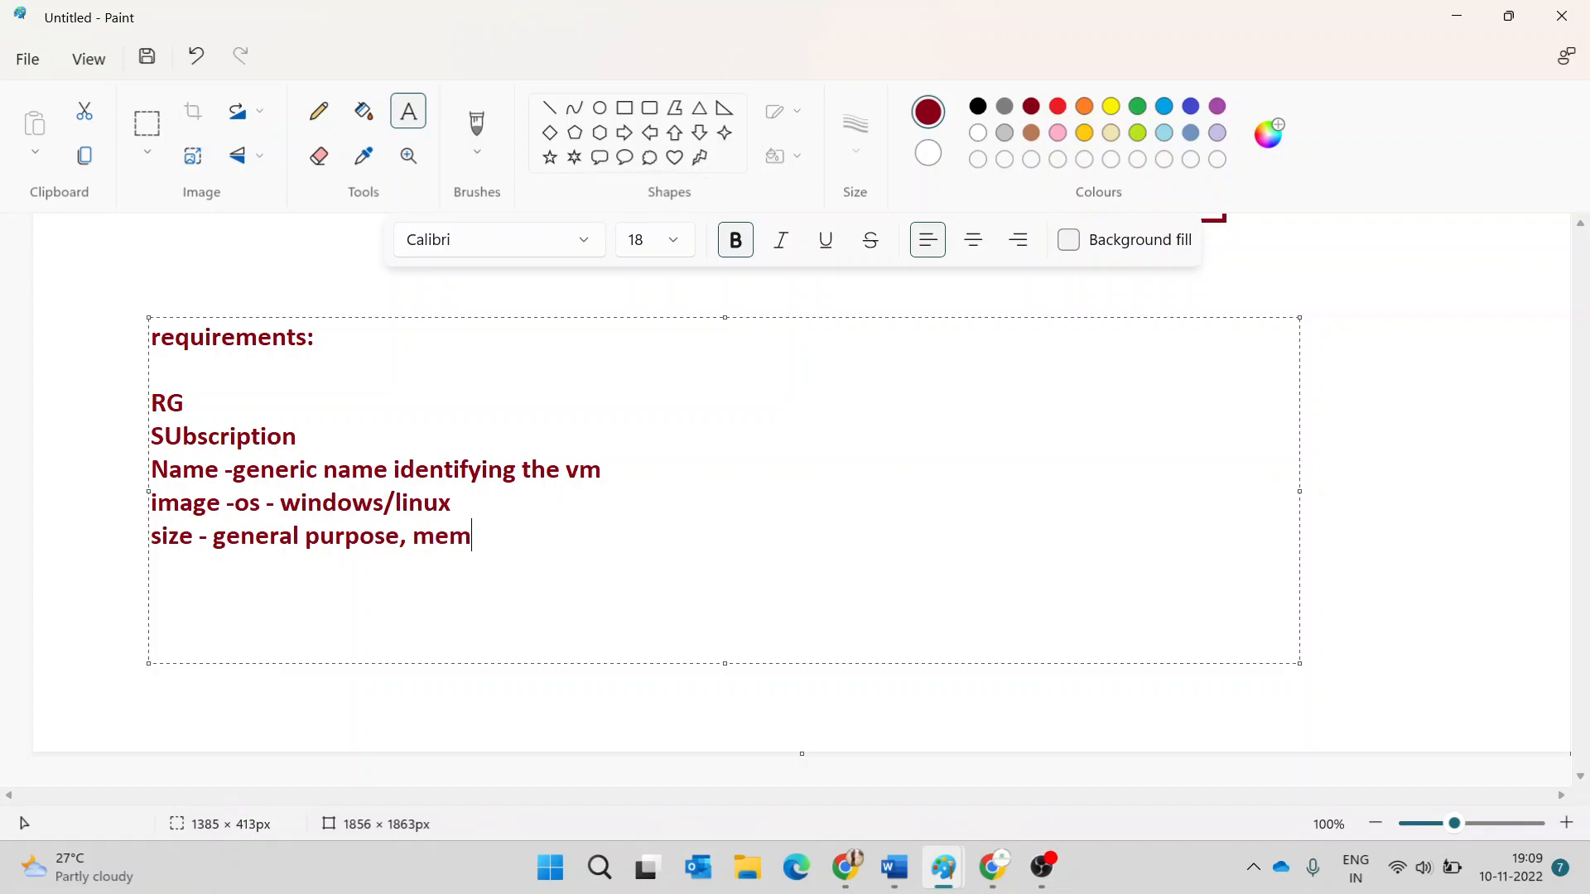
type("ory optimised , storage p")
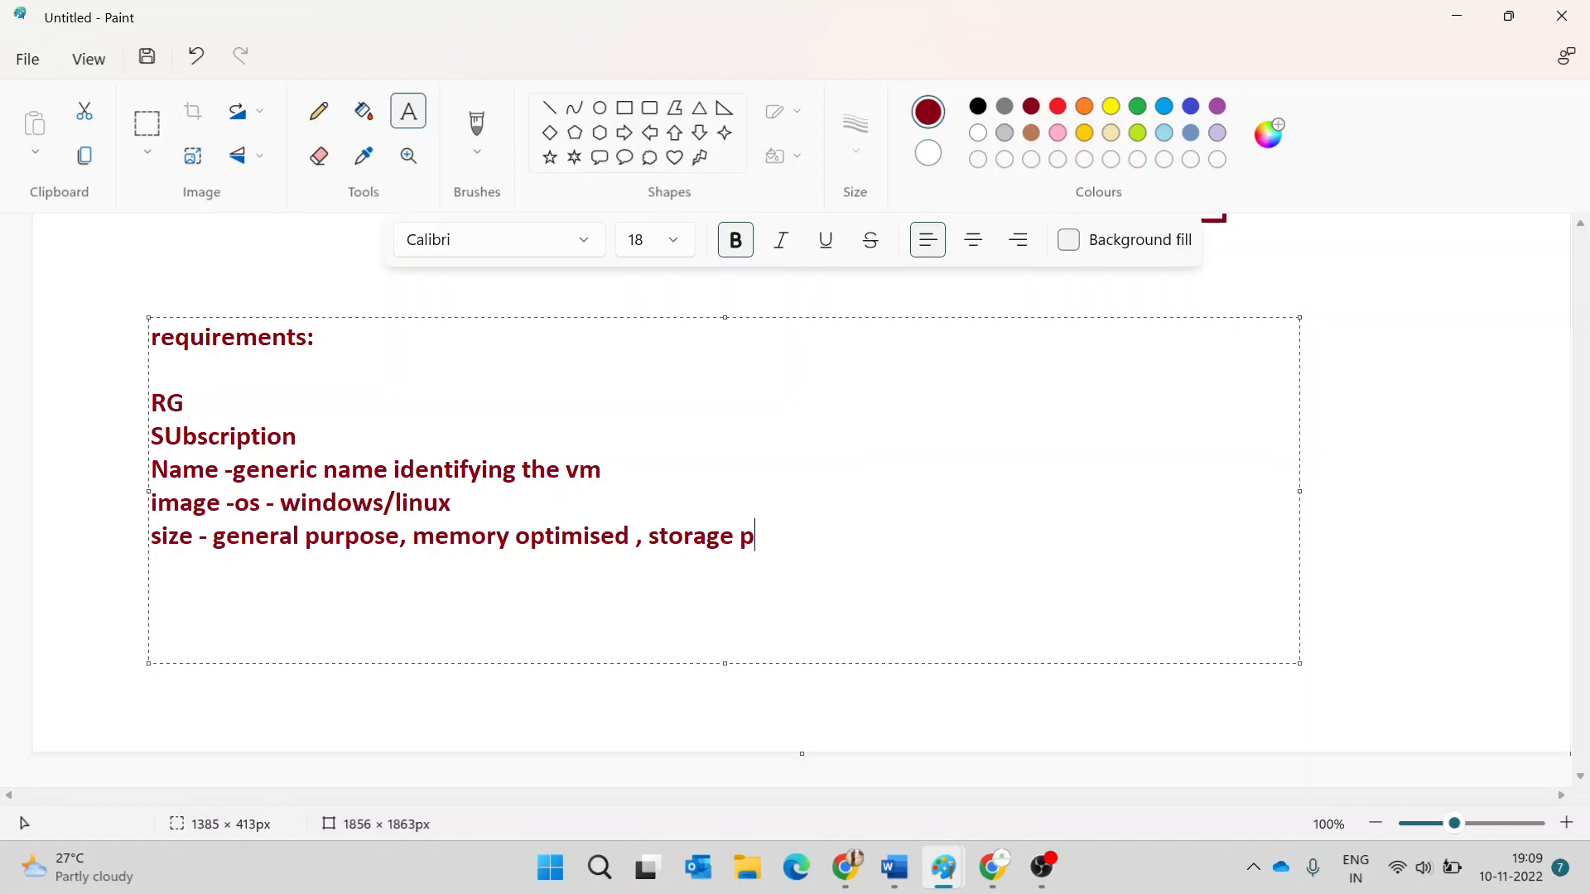
type("urpose")
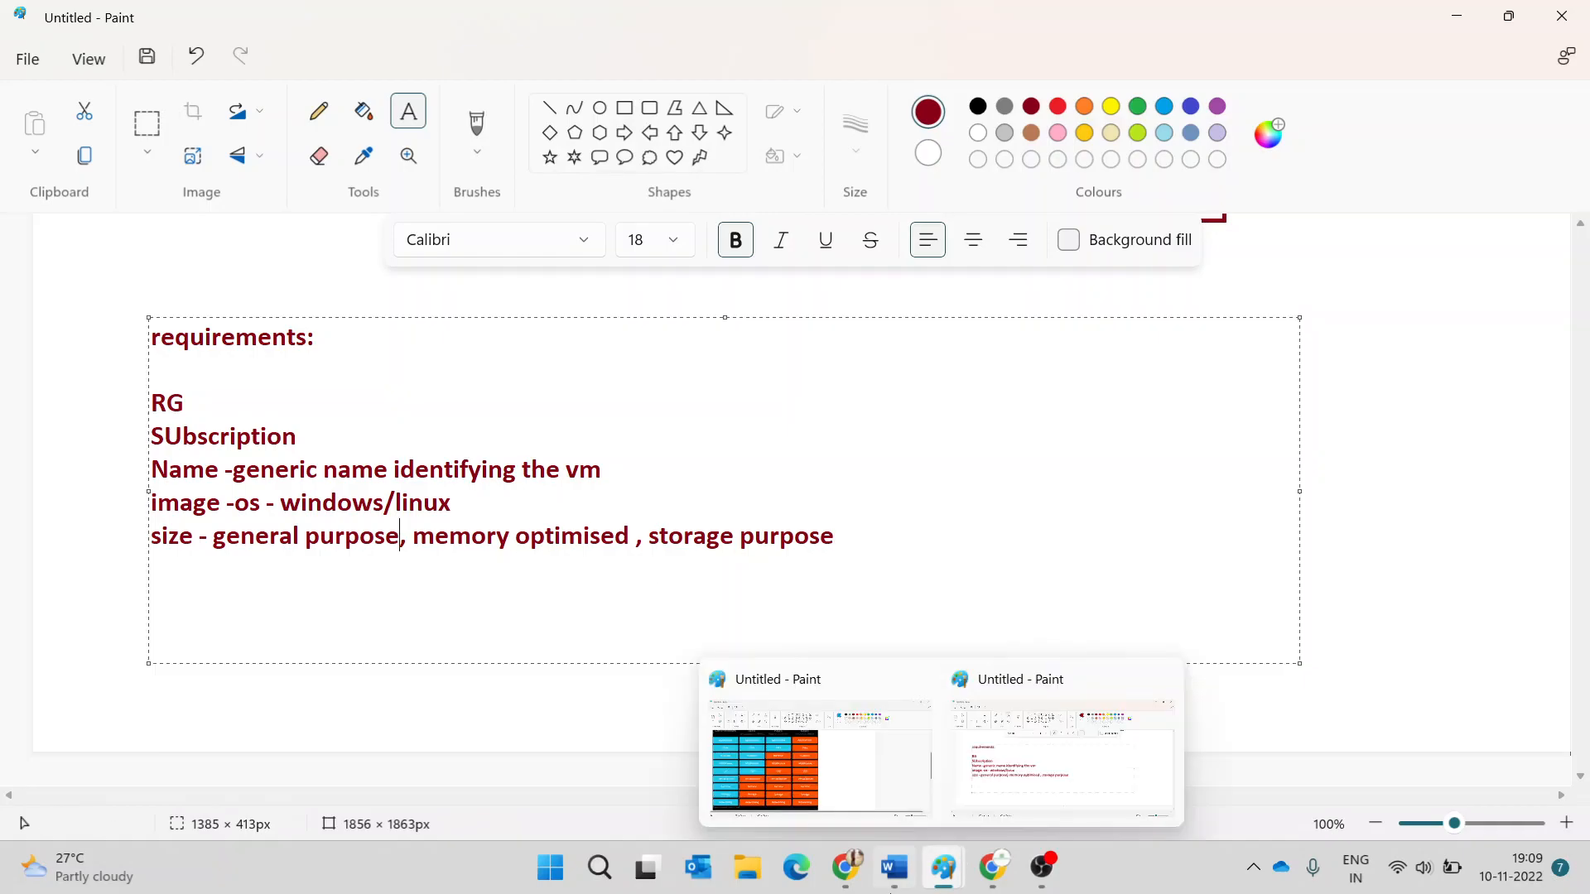
- Review the AZURE VIRTUAL MACHINE Word notes on VM size types and the Pricing Model
left_click(894, 868)
scroll(933, 367, "down", 5)
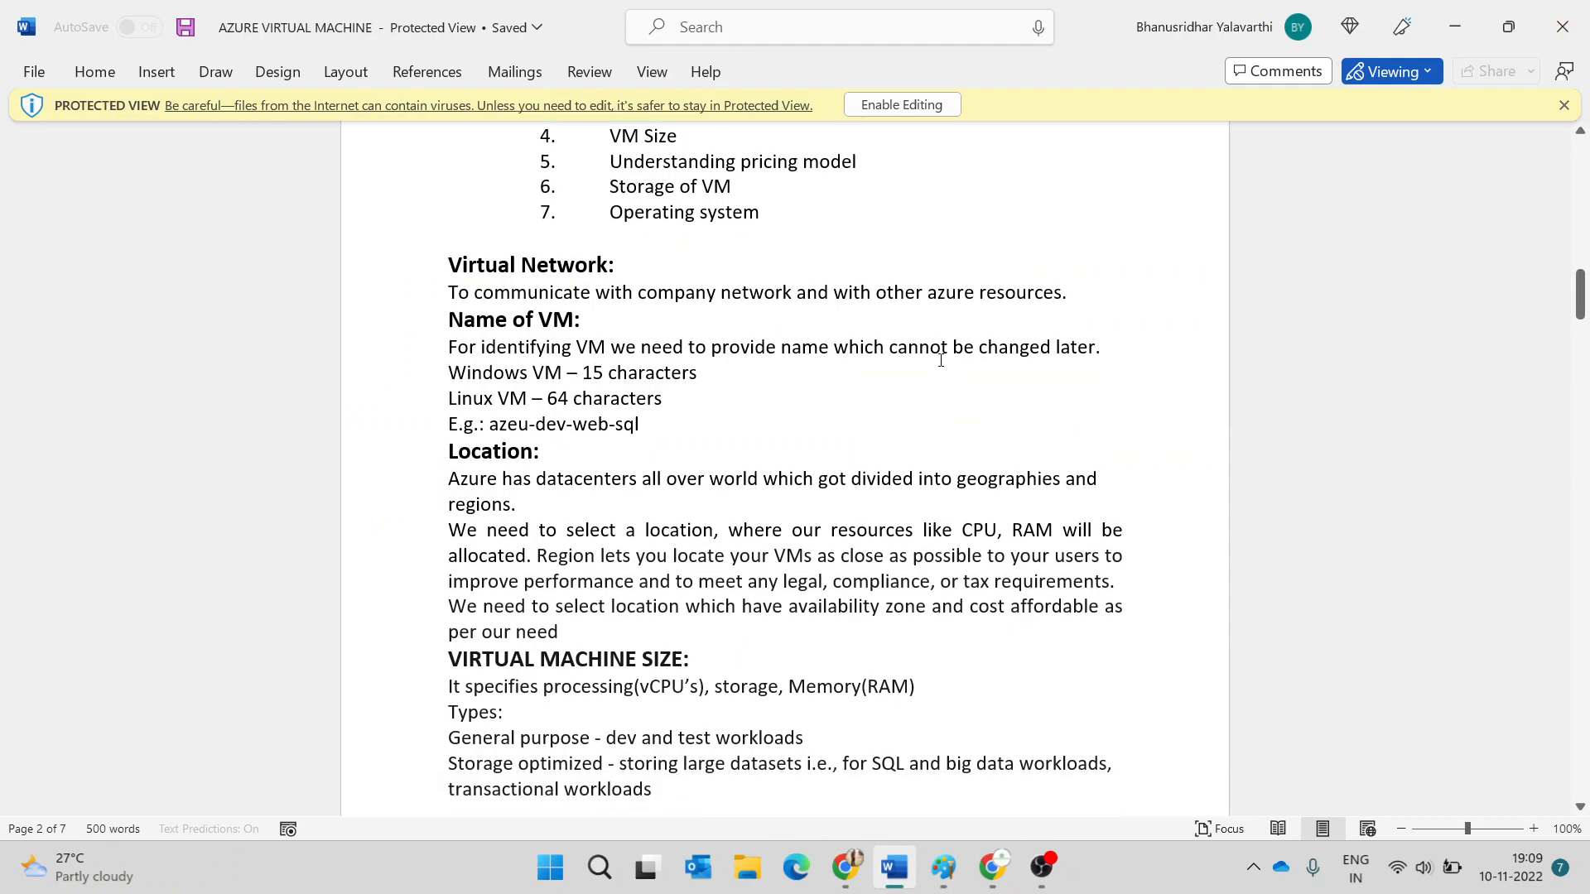
scroll(940, 360, "down", 3)
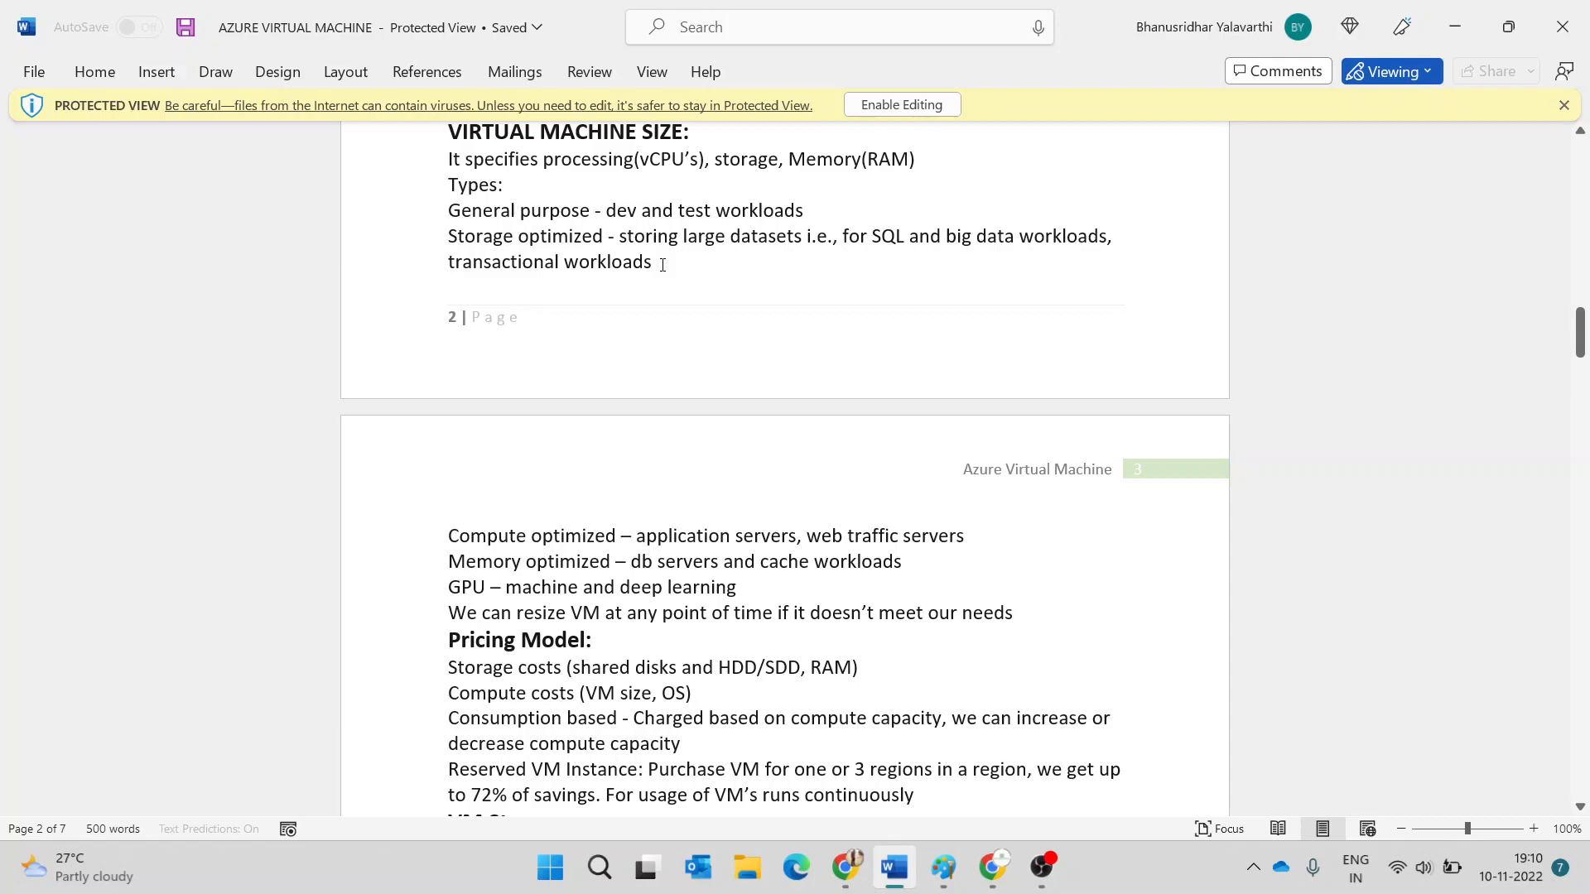
scroll(663, 265, "down", 1)
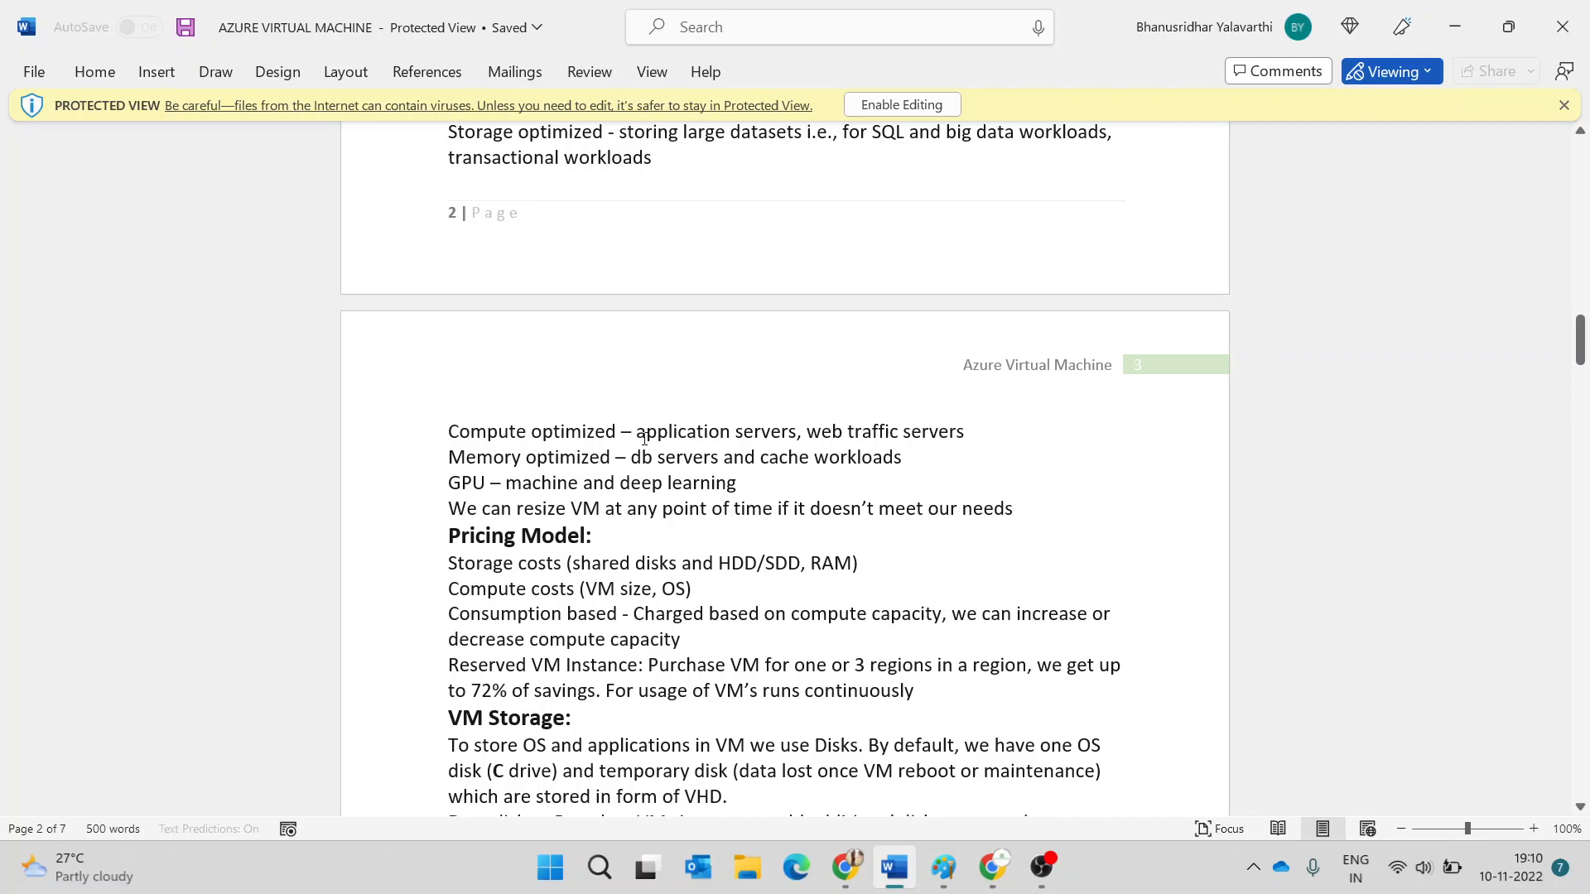
scroll(644, 439, "down", 1)
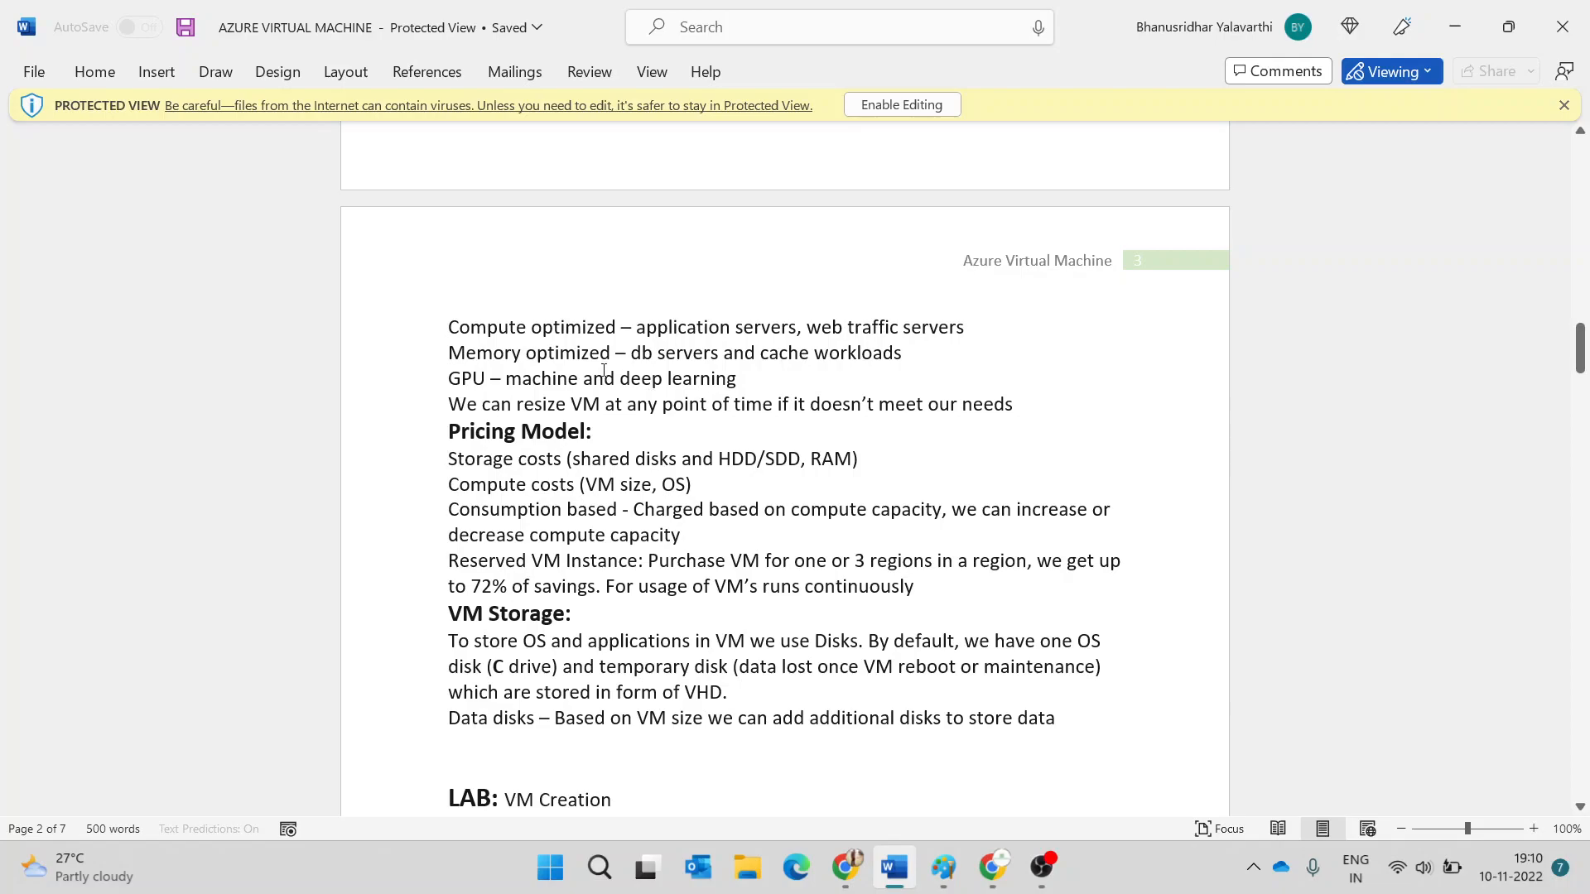
scroll(796, 301, "up", 3)
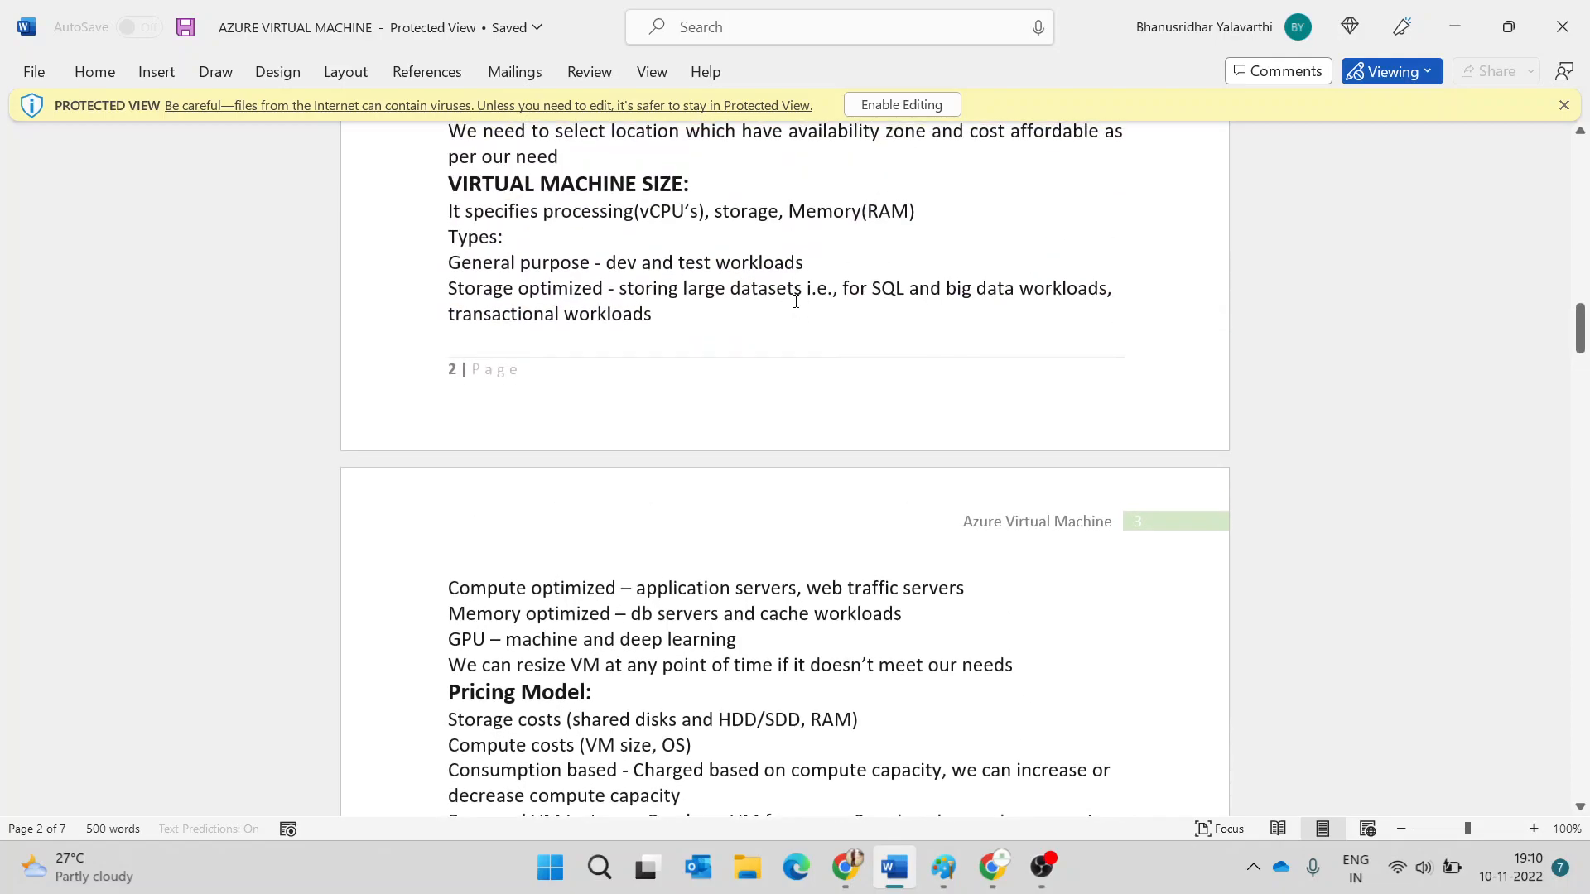
scroll(807, 302, "down", 2)
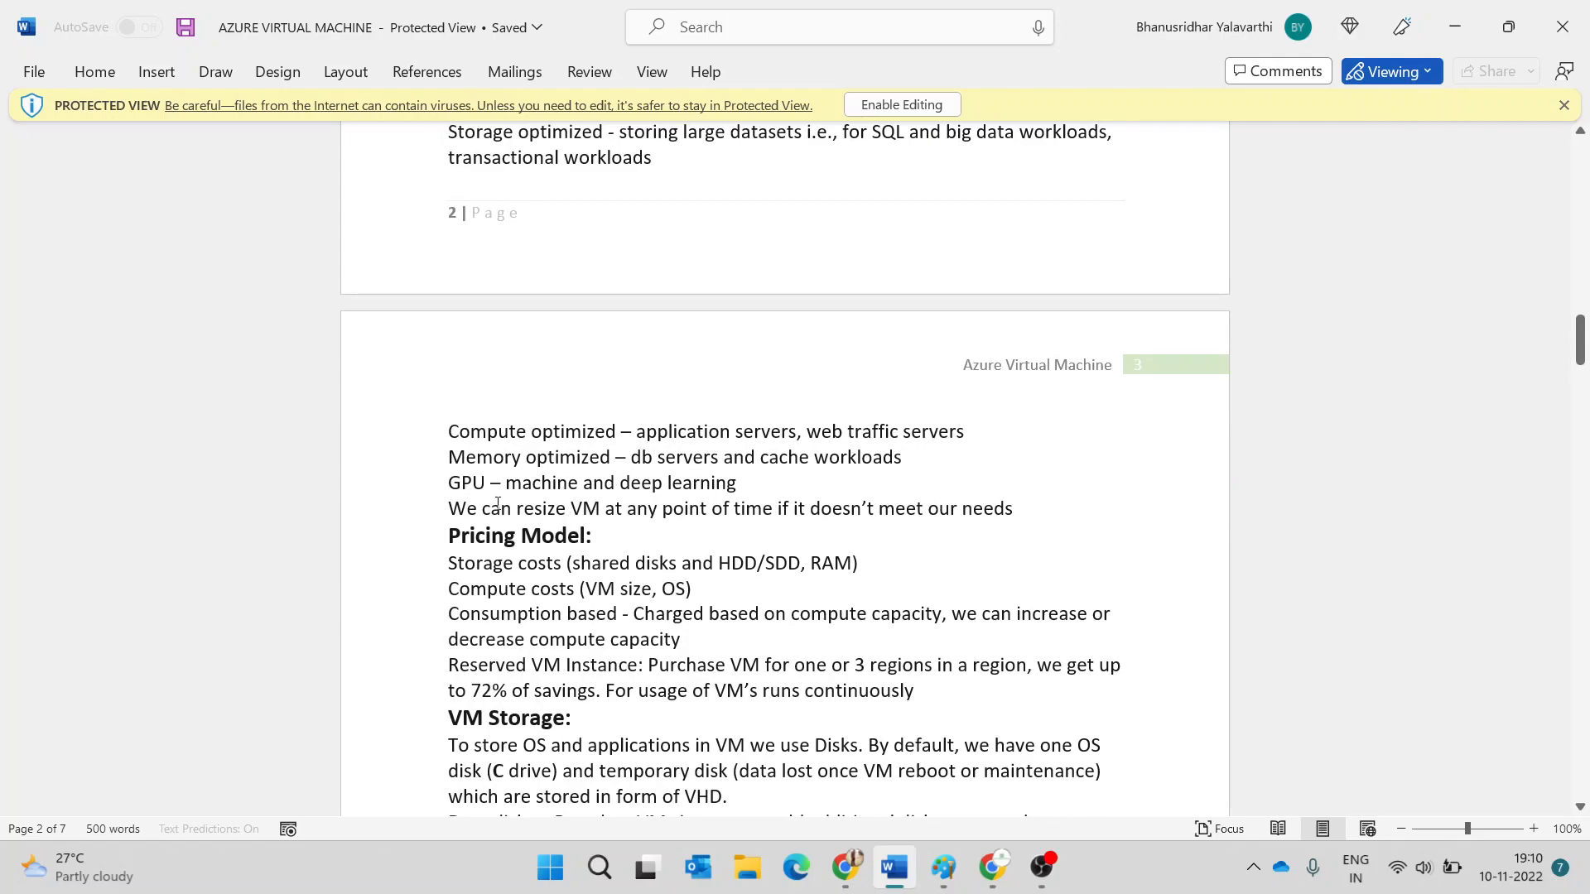
scroll(609, 420, "up", 2)
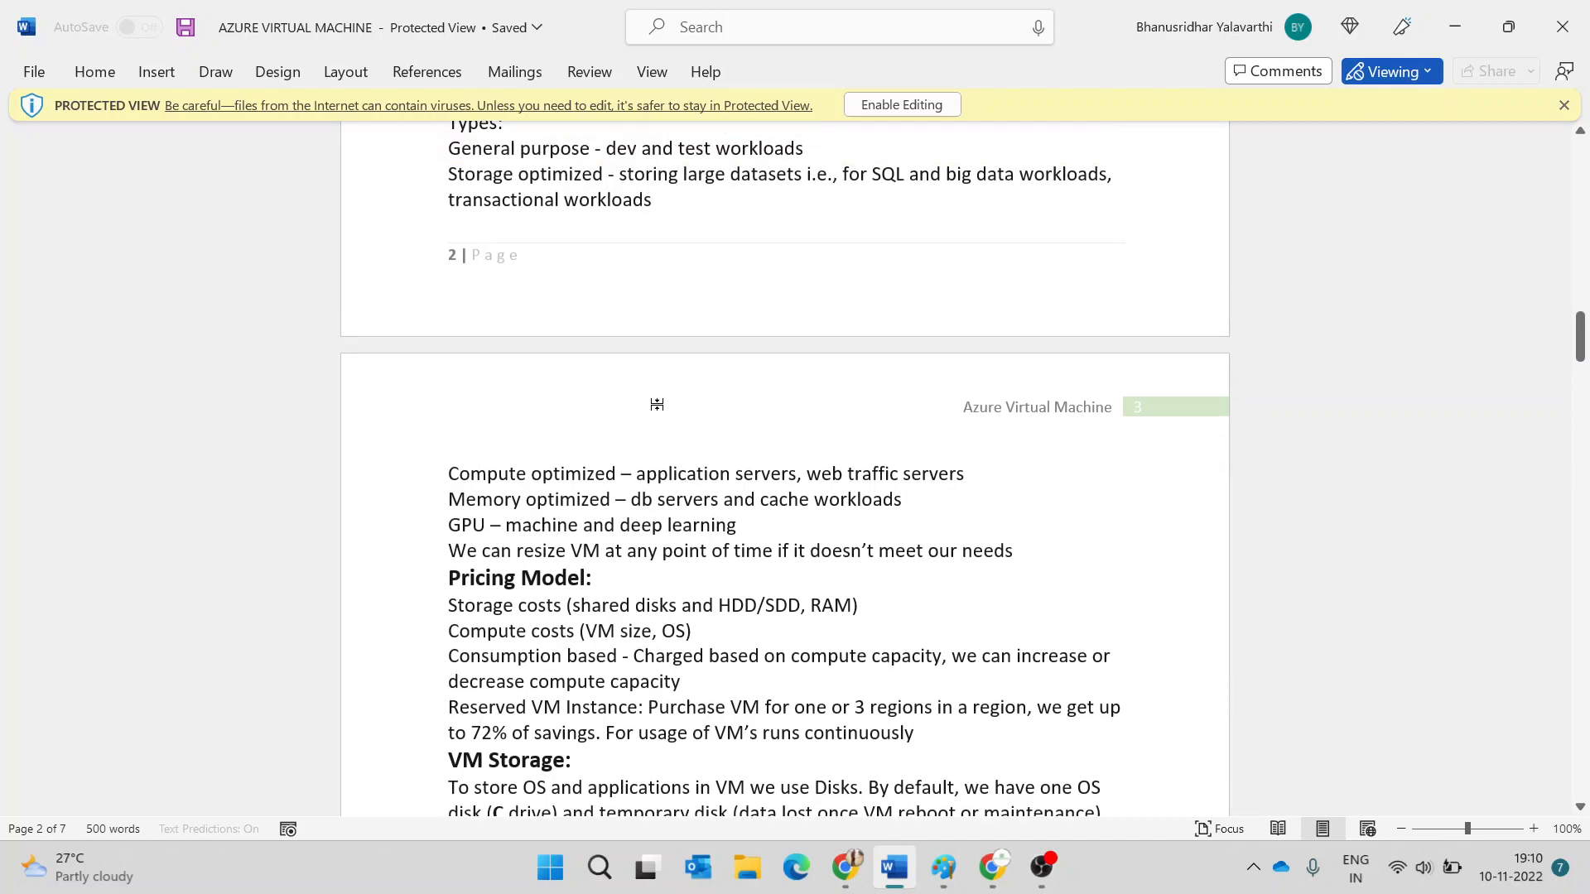
left_click(944, 867)
- Back in Paint, add 'd1 s1' and a 'username and password' line to the requirements
left_click(1090, 689)
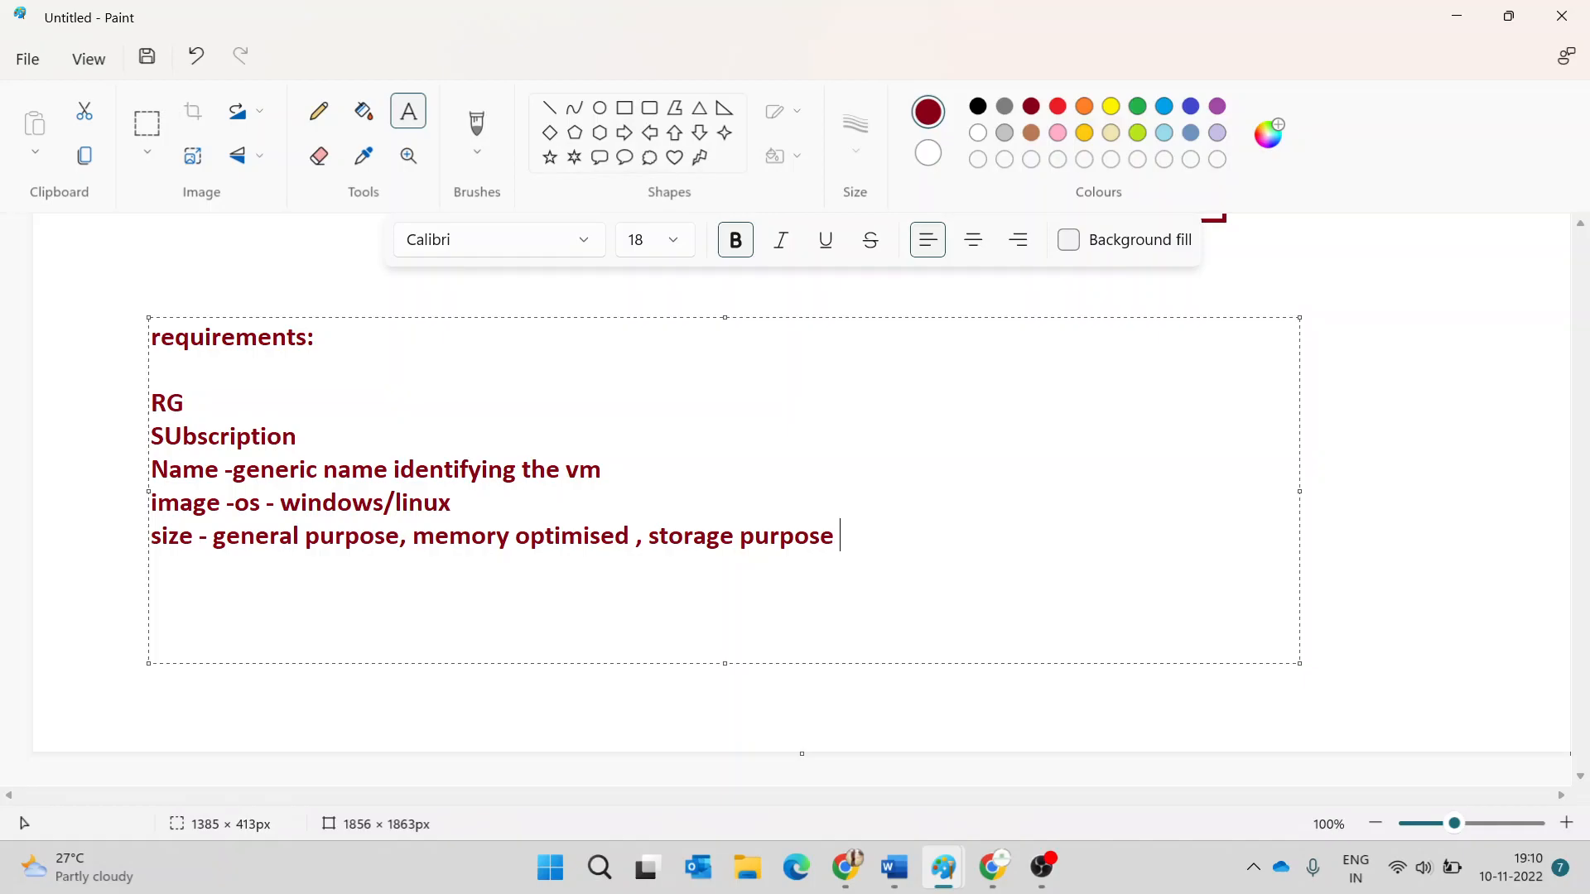
type("d1")
type(" s1")
type("username an")
type("d ")
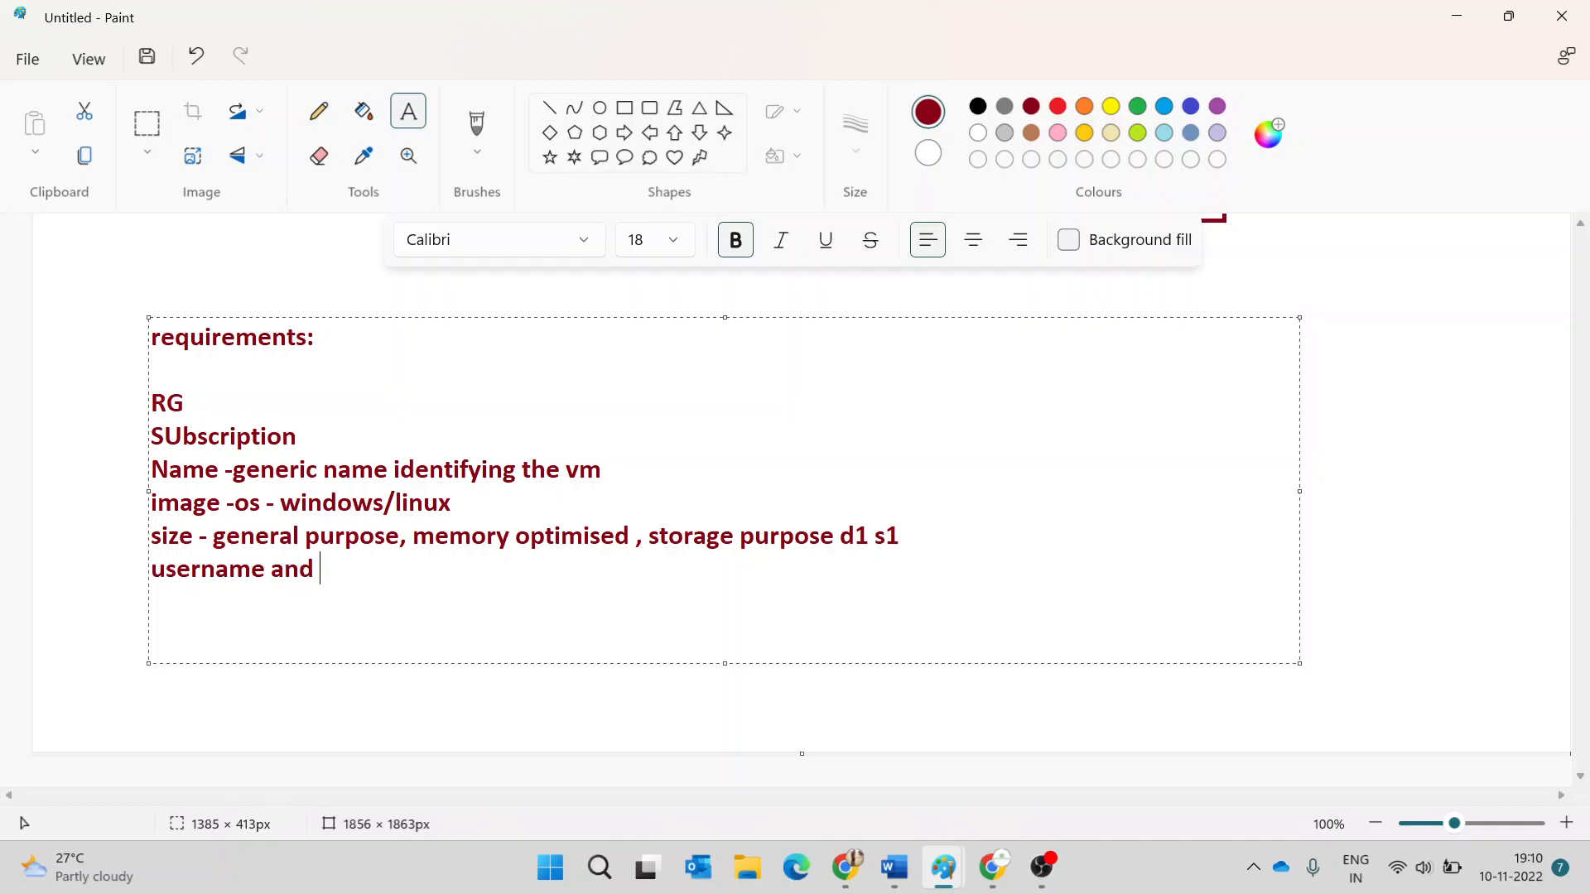
type("password")
key("Return")
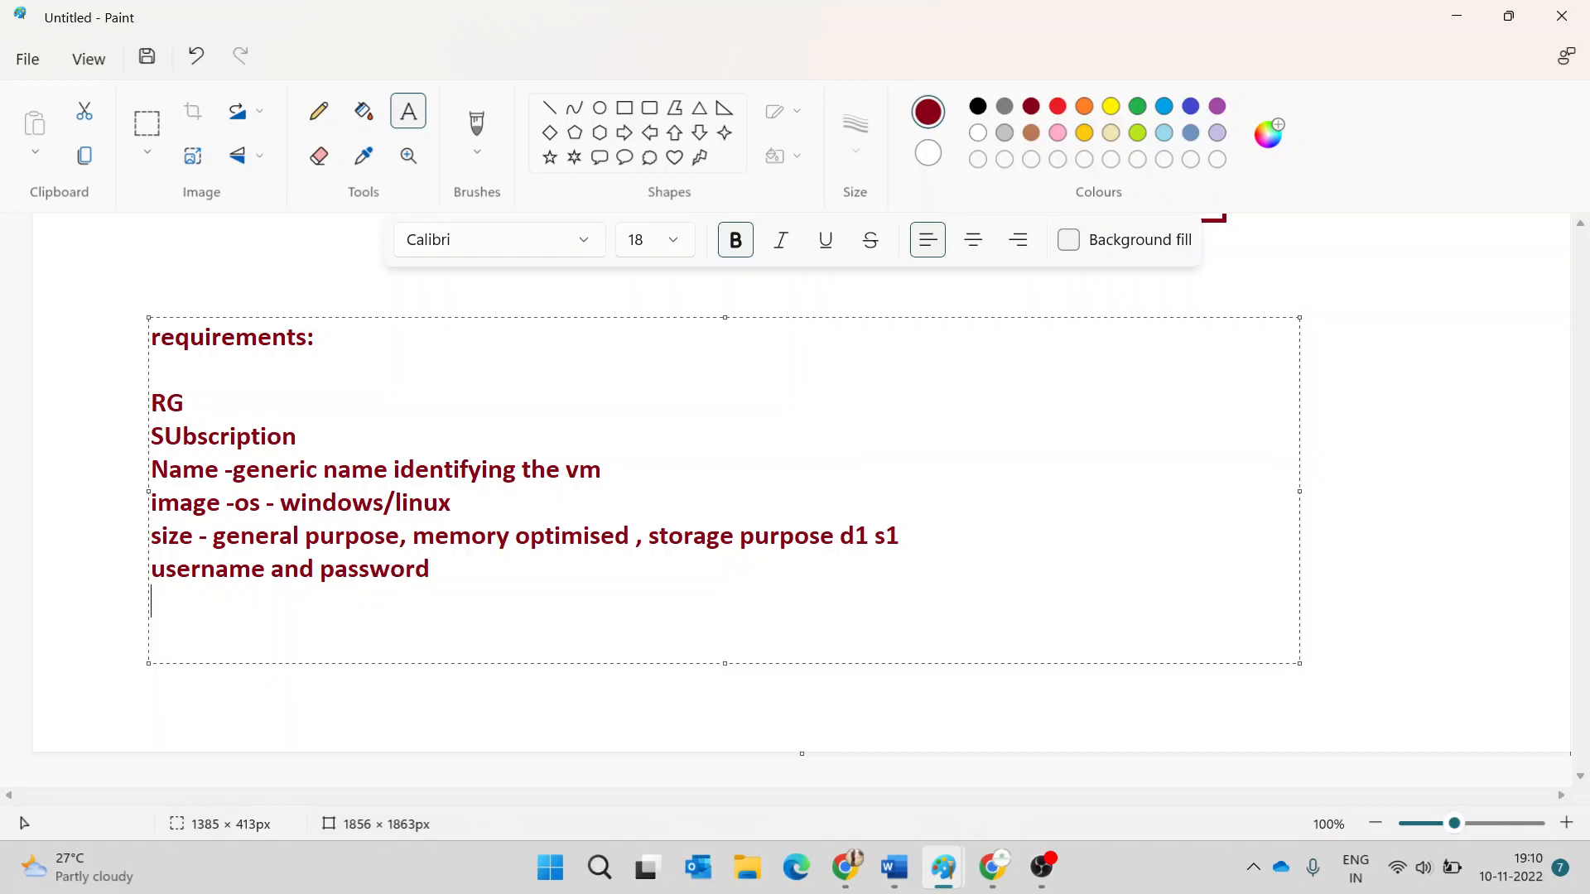
- Add a ports line 'ports - computer to utside environment' listing http https ssh(linux)
type("ports - comput")
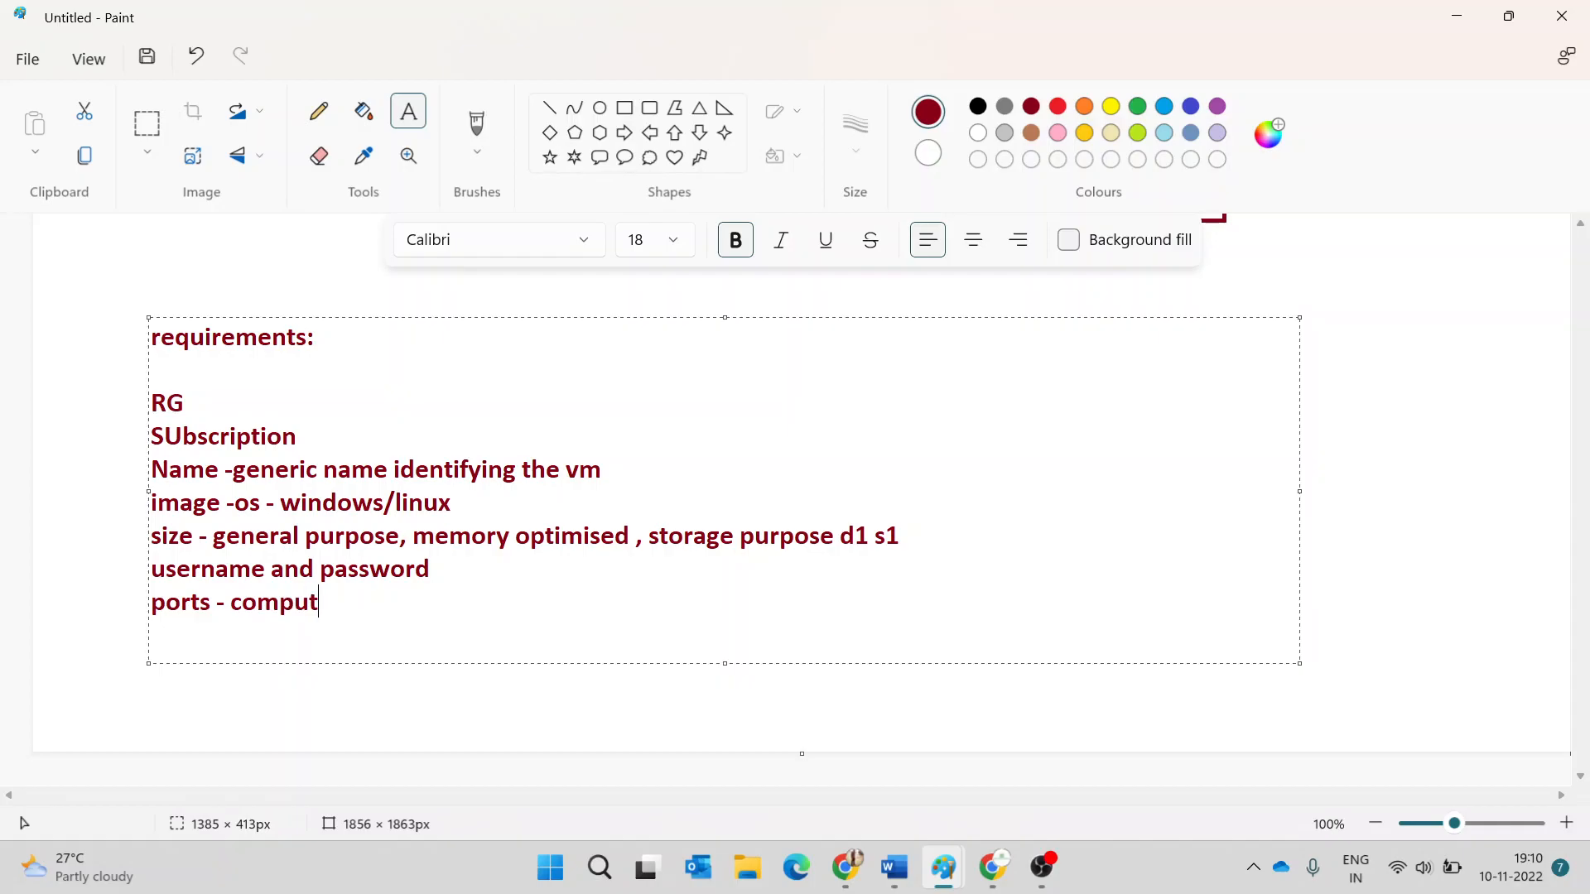
type("er to utside e")
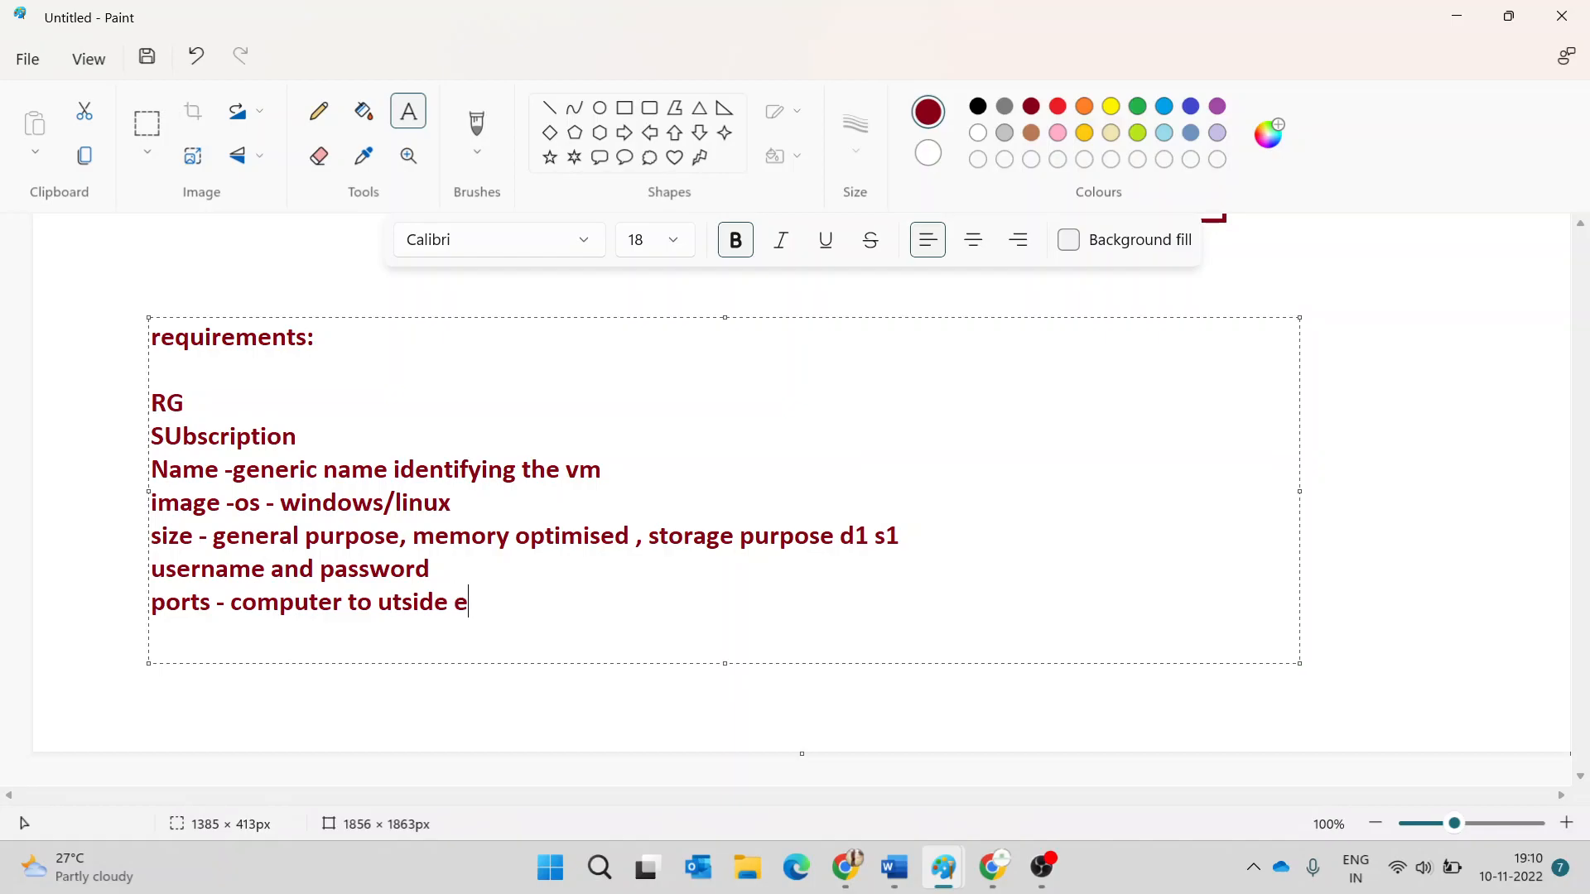
type("nvironment")
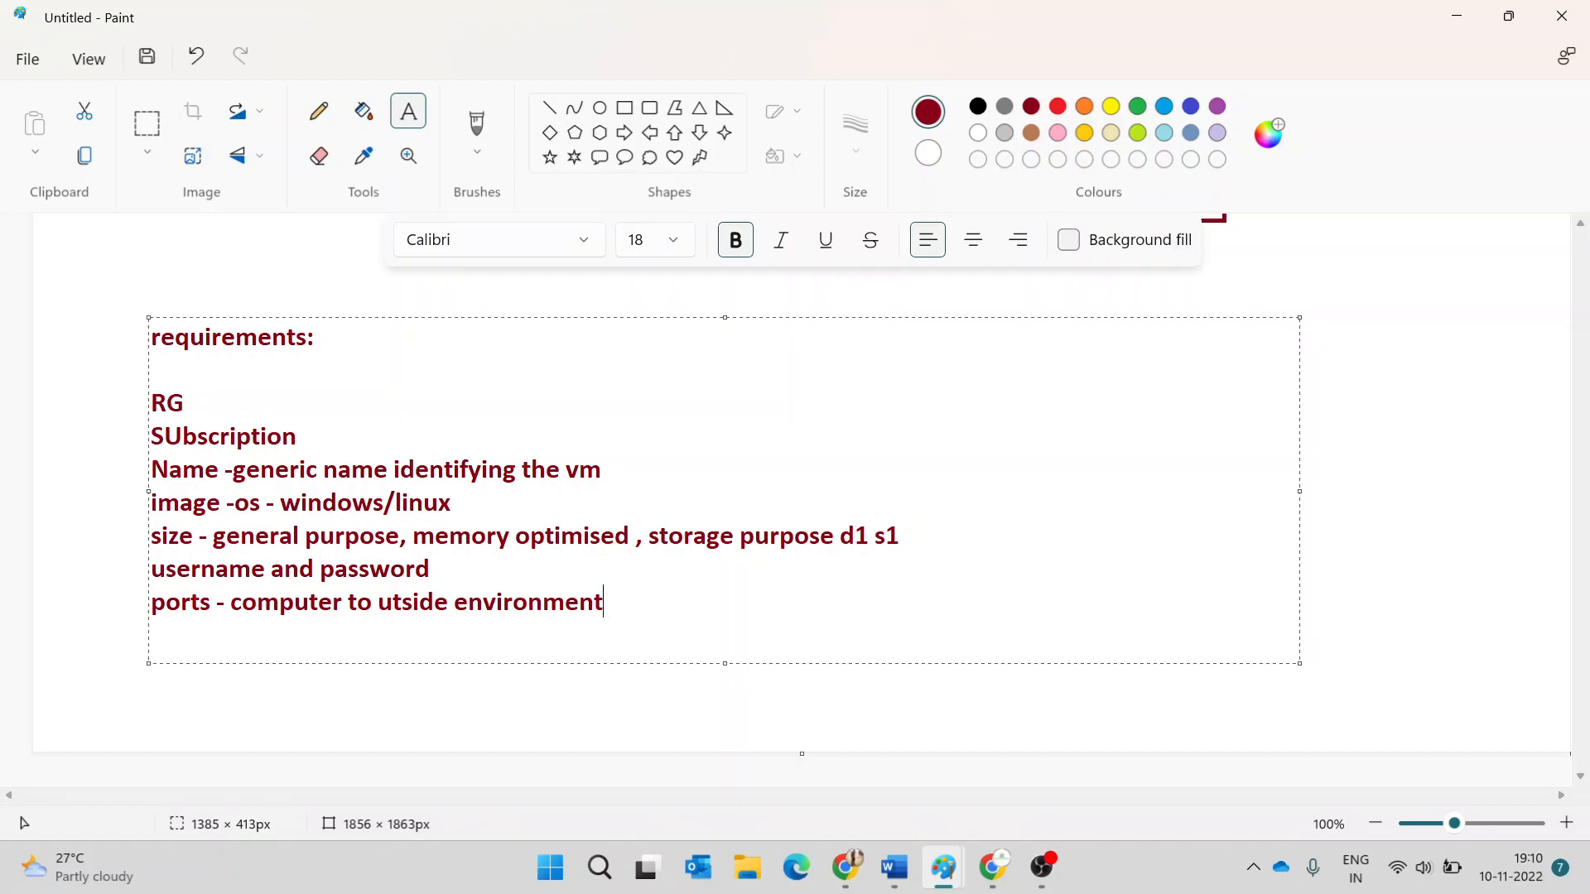
type("http https ssh")
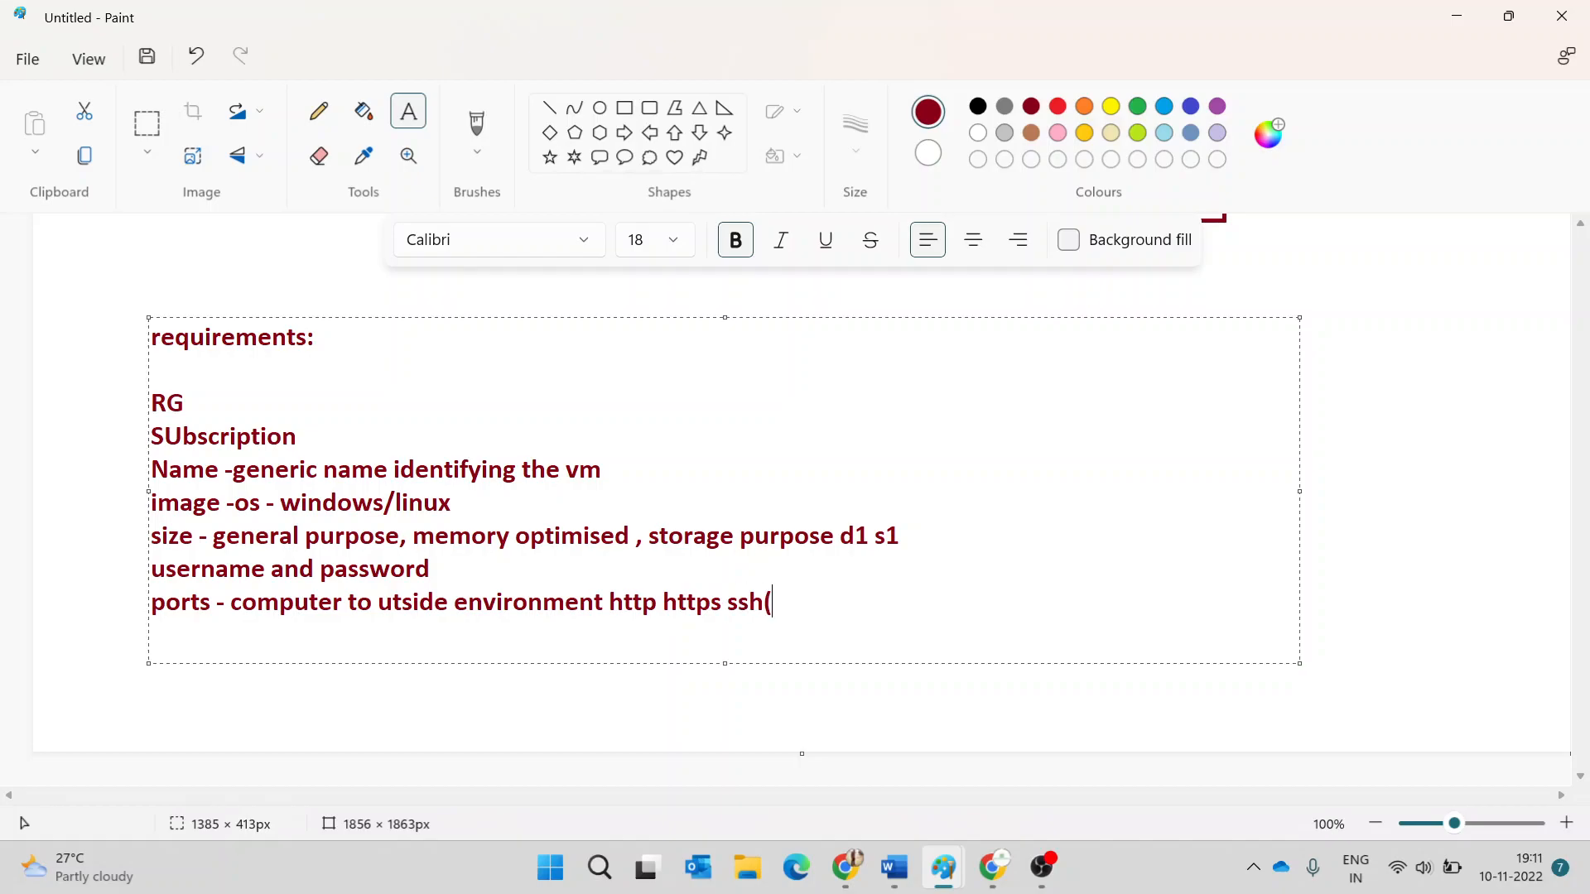
type("(linux")
left_click_drag(729, 600, 610, 603)
left_click(976, 609)
- In the VM form, create a new resource group named techwithus
mouse_move(845, 867)
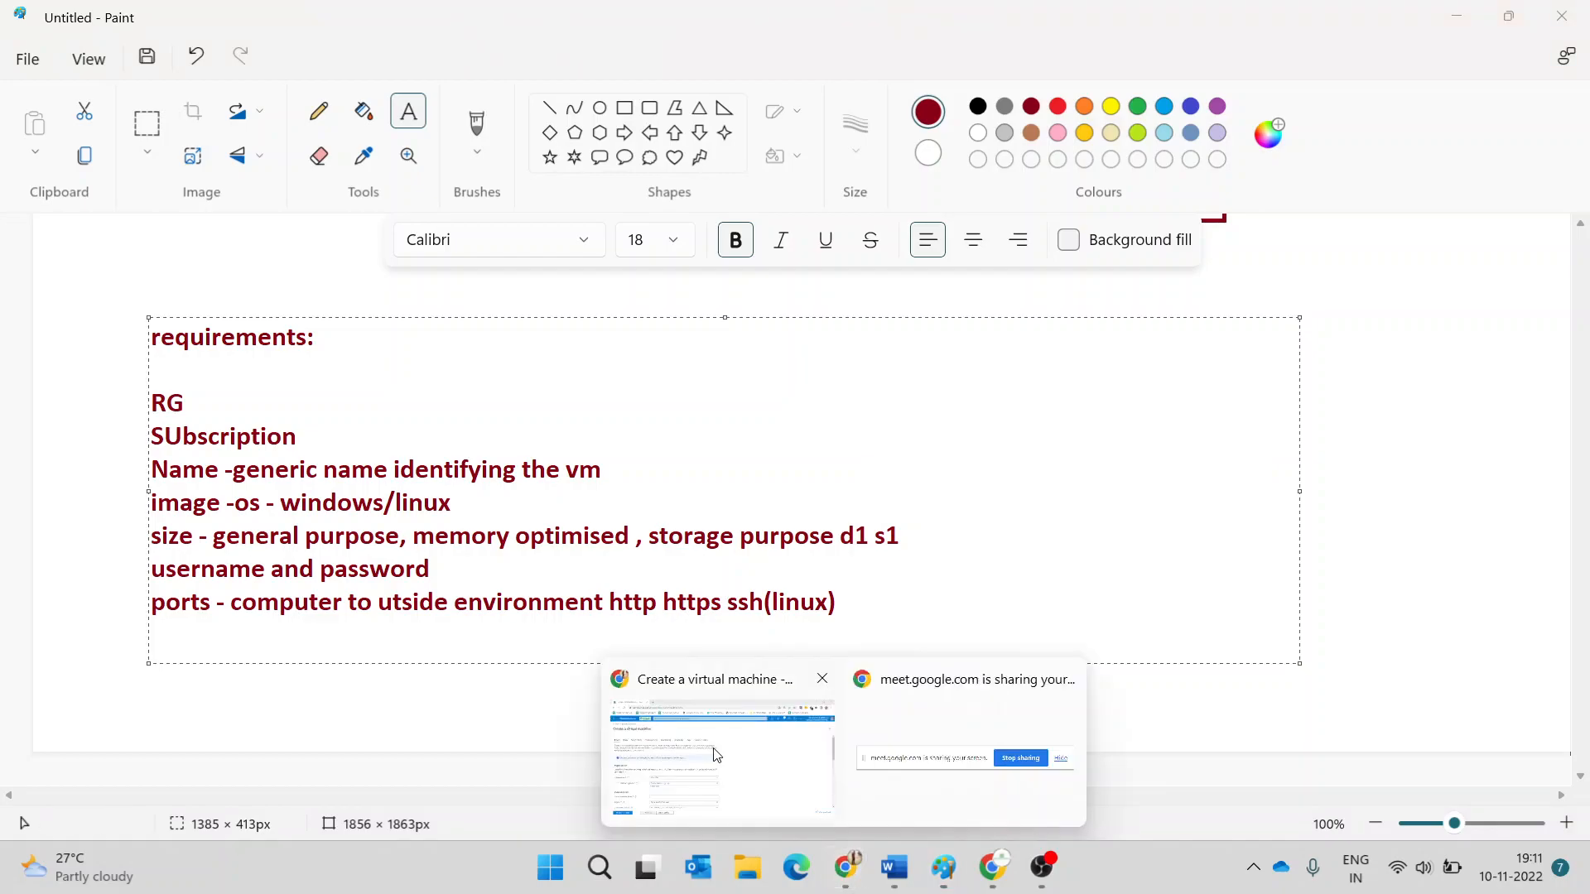
left_click(712, 750)
scroll(721, 345, "down", 4)
scroll(511, 306, "up", 1)
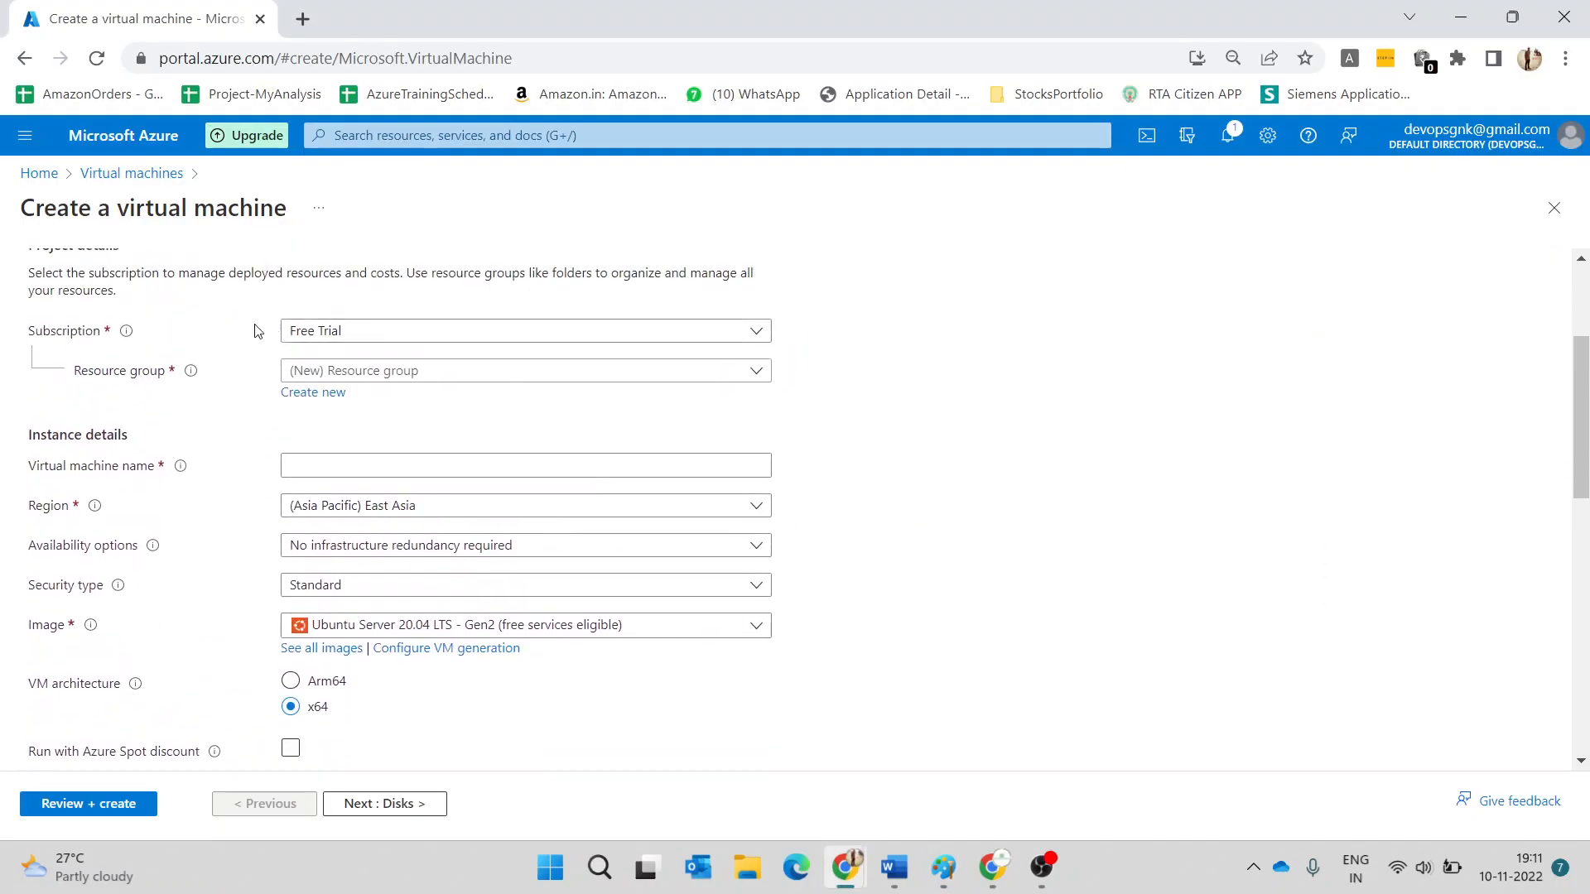
left_click(500, 375)
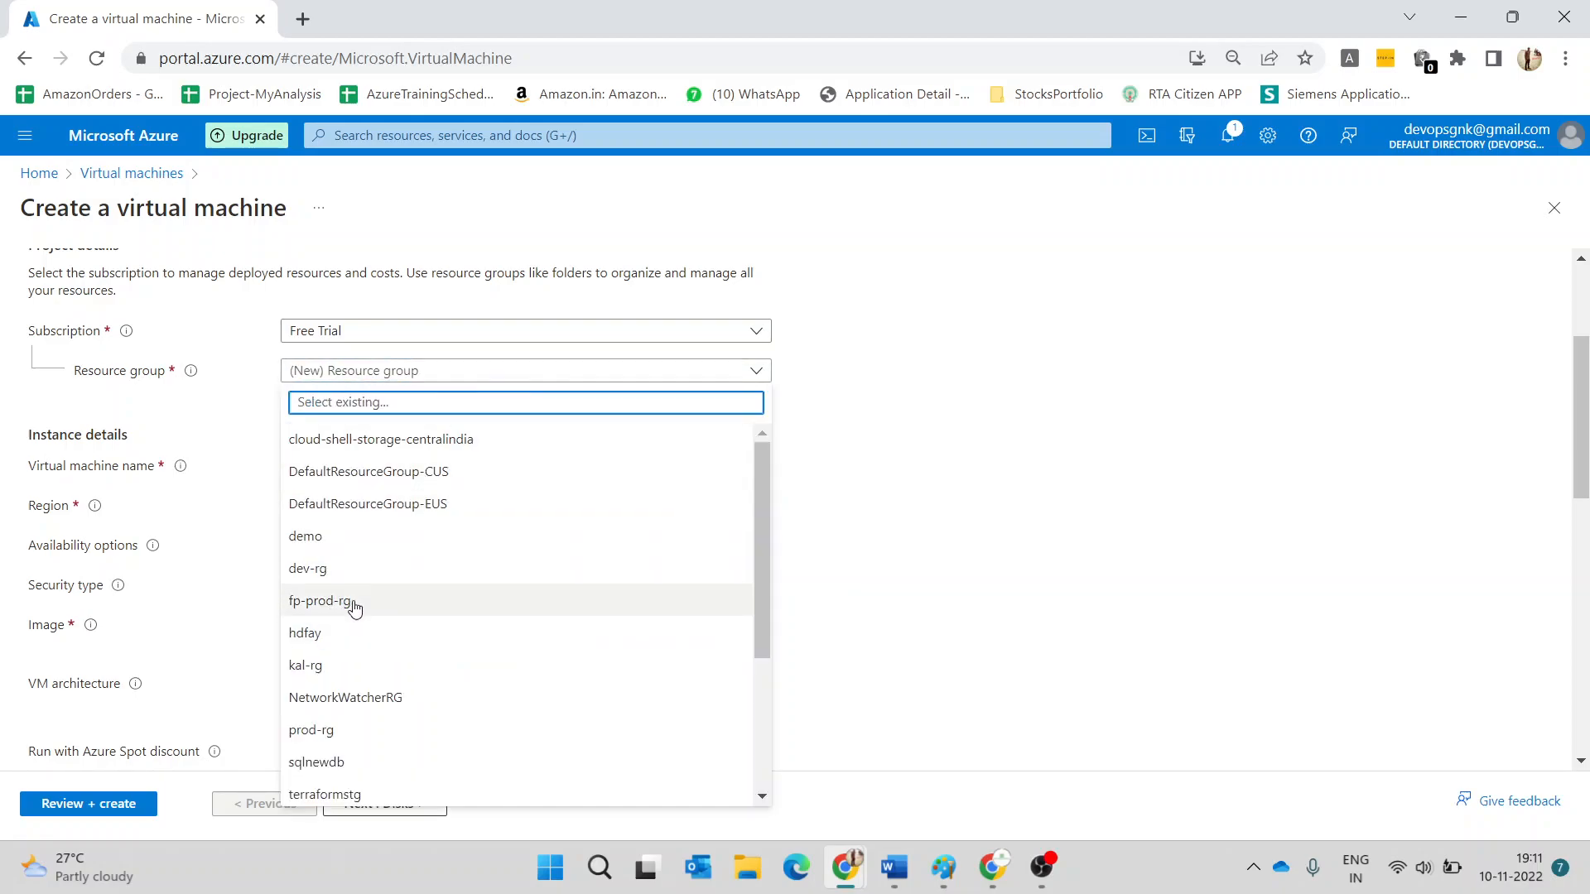
scroll(396, 569, "down", 3)
scroll(399, 572, "up", 3)
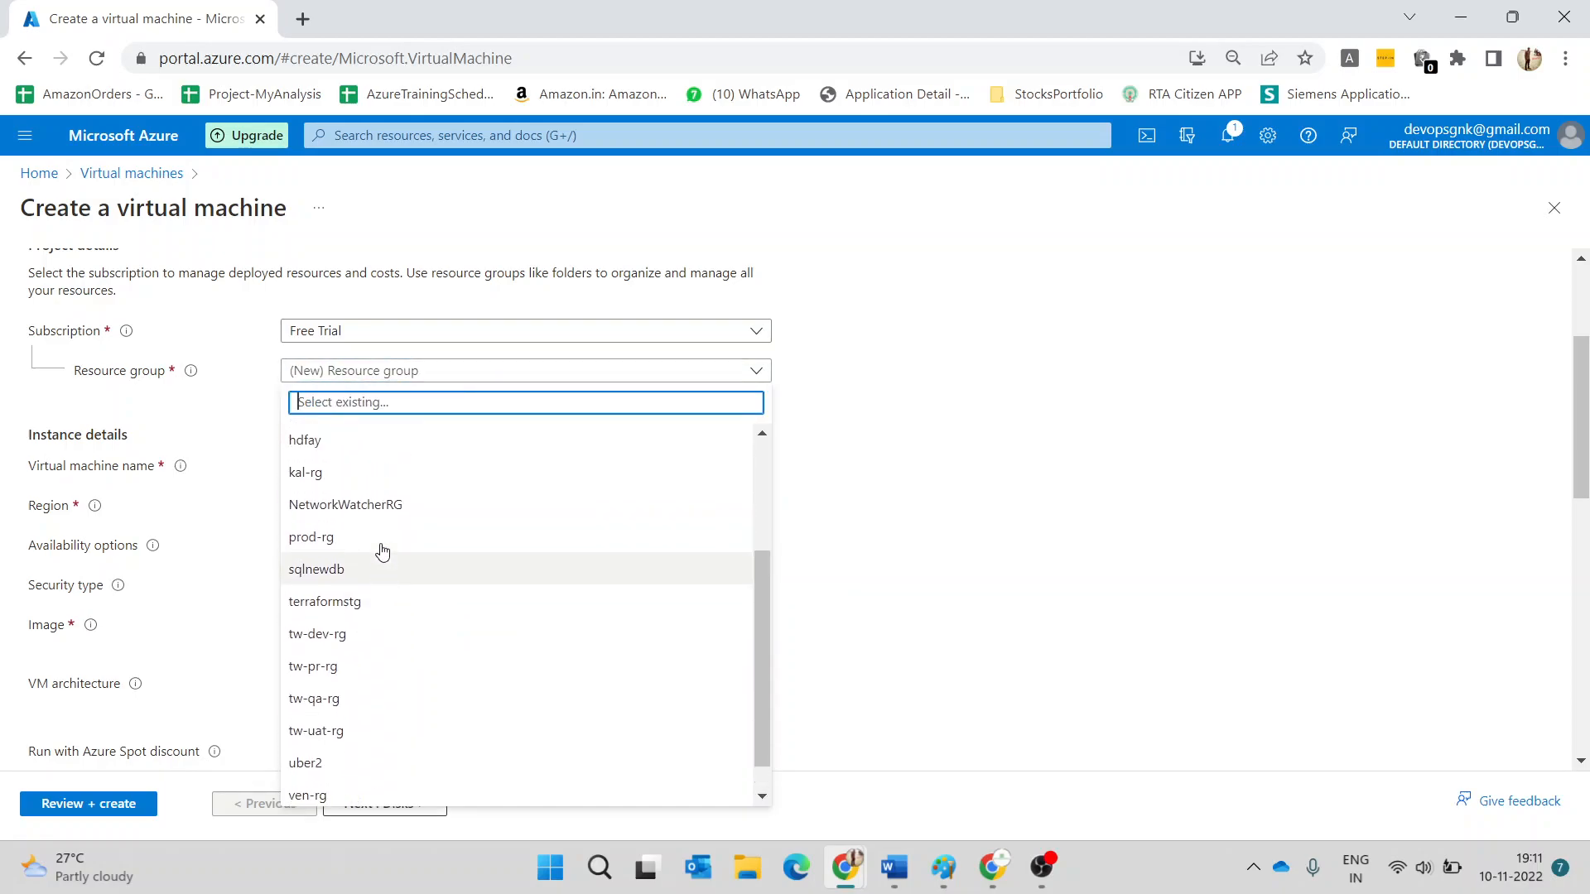
left_click(221, 398)
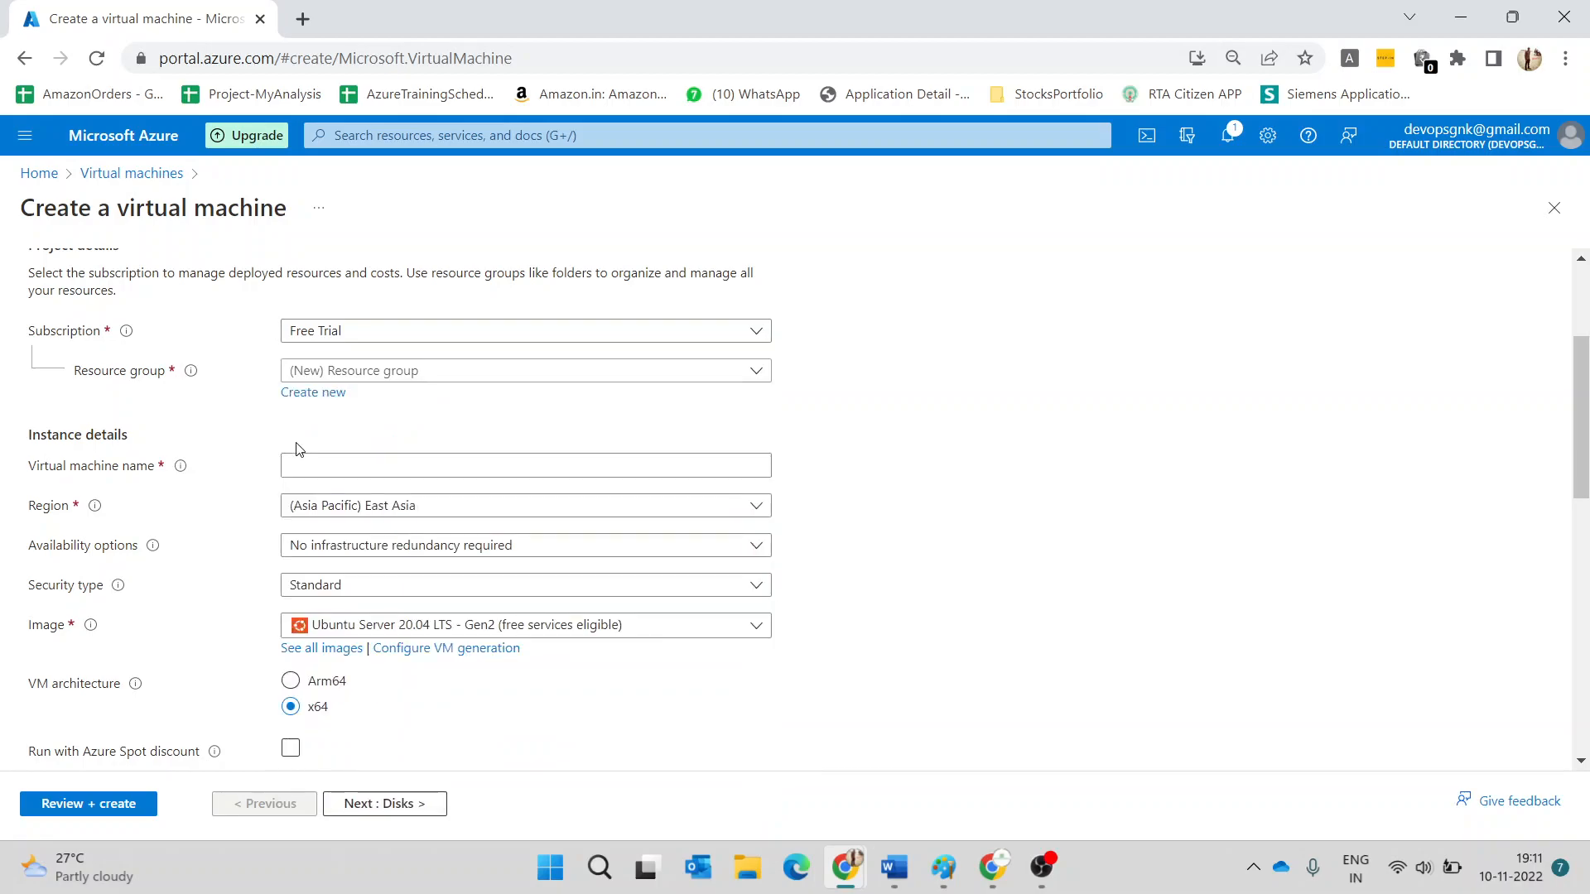
left_click(344, 392)
type("techwithus")
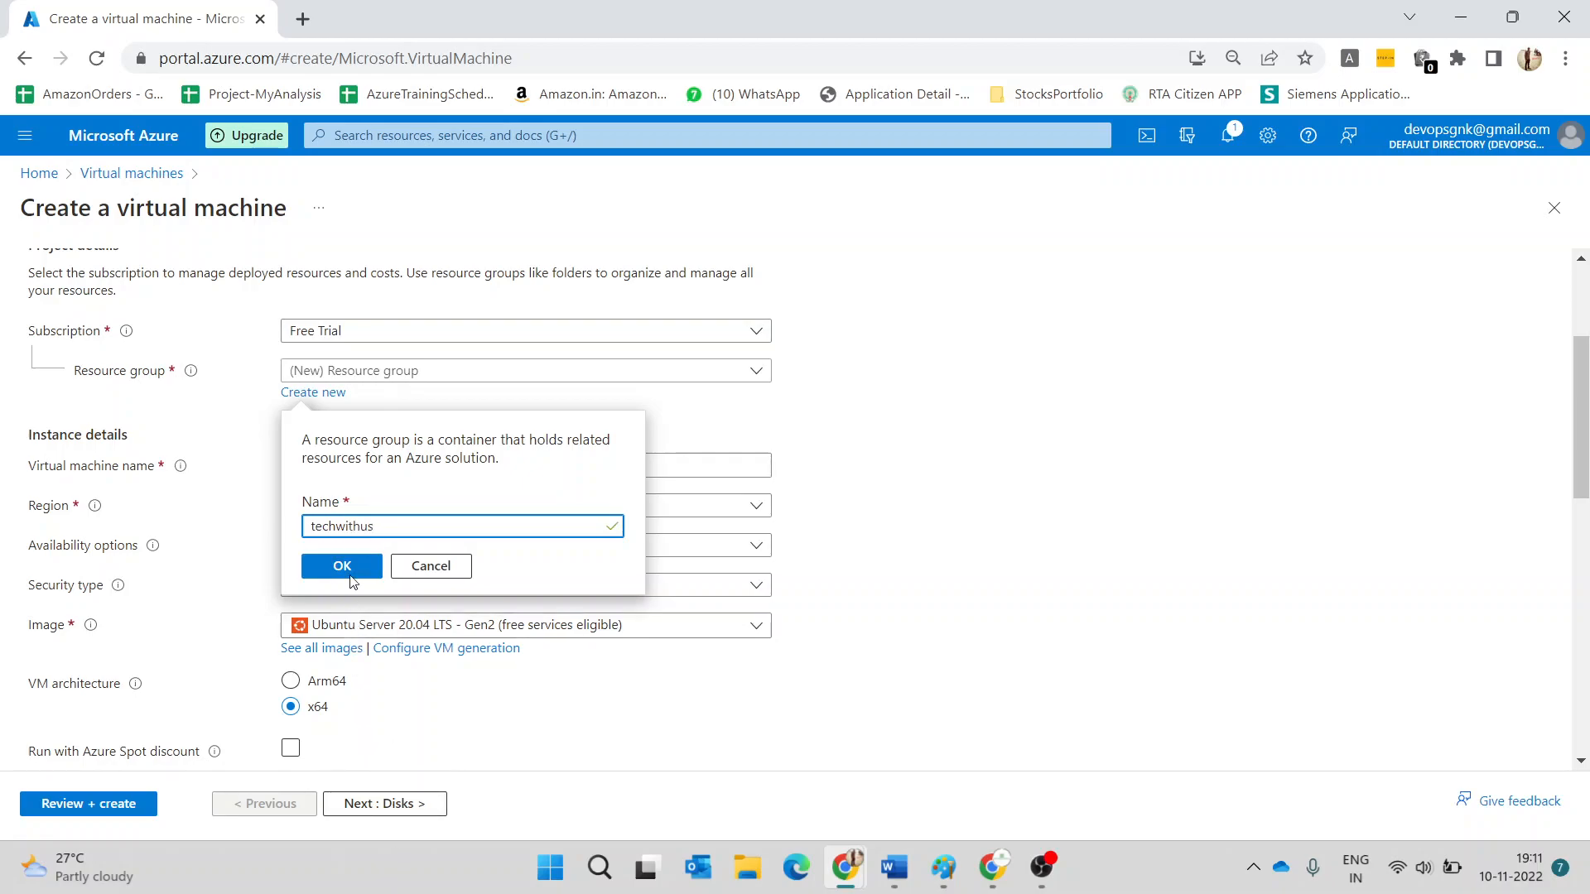
left_click(342, 566)
- Enter azurevm as the virtual machine name
left_click(370, 466)
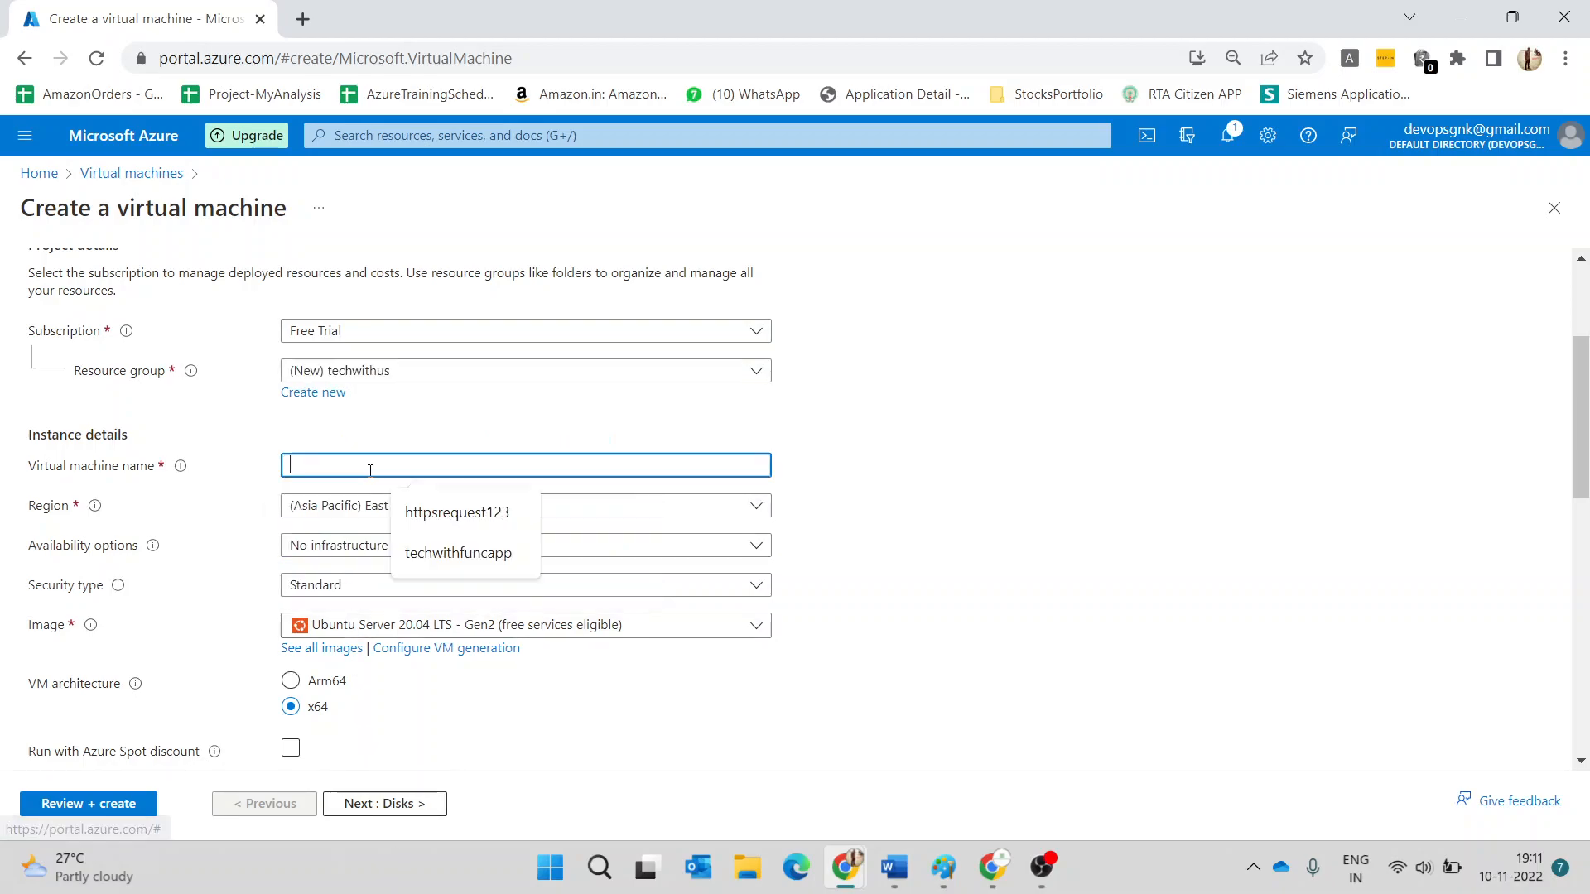
type("azurevm")
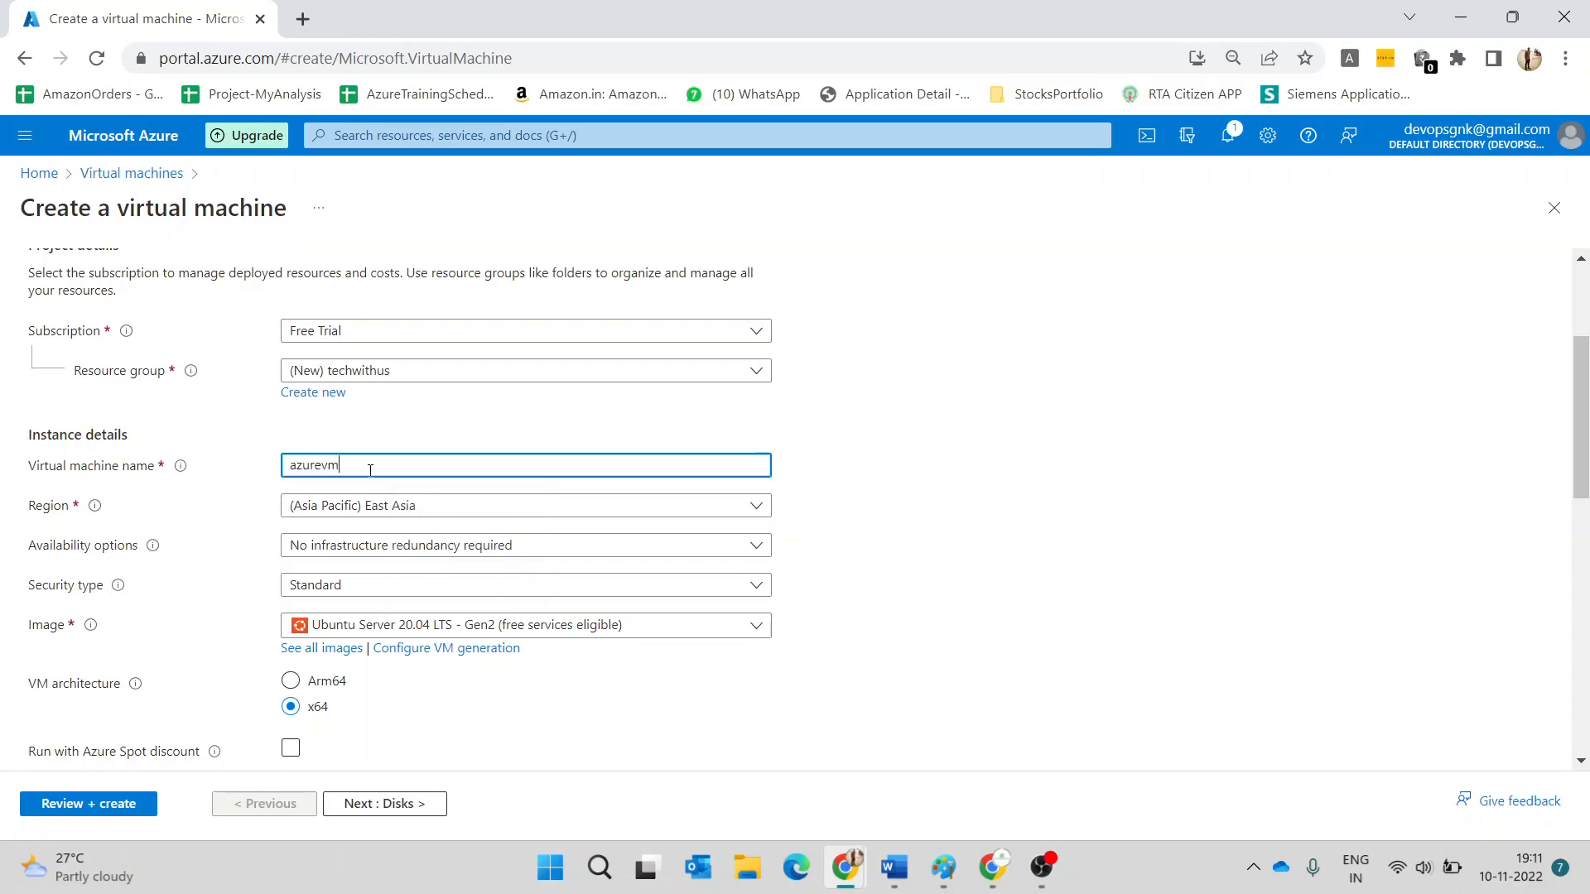
scroll(370, 469, "down", 2)
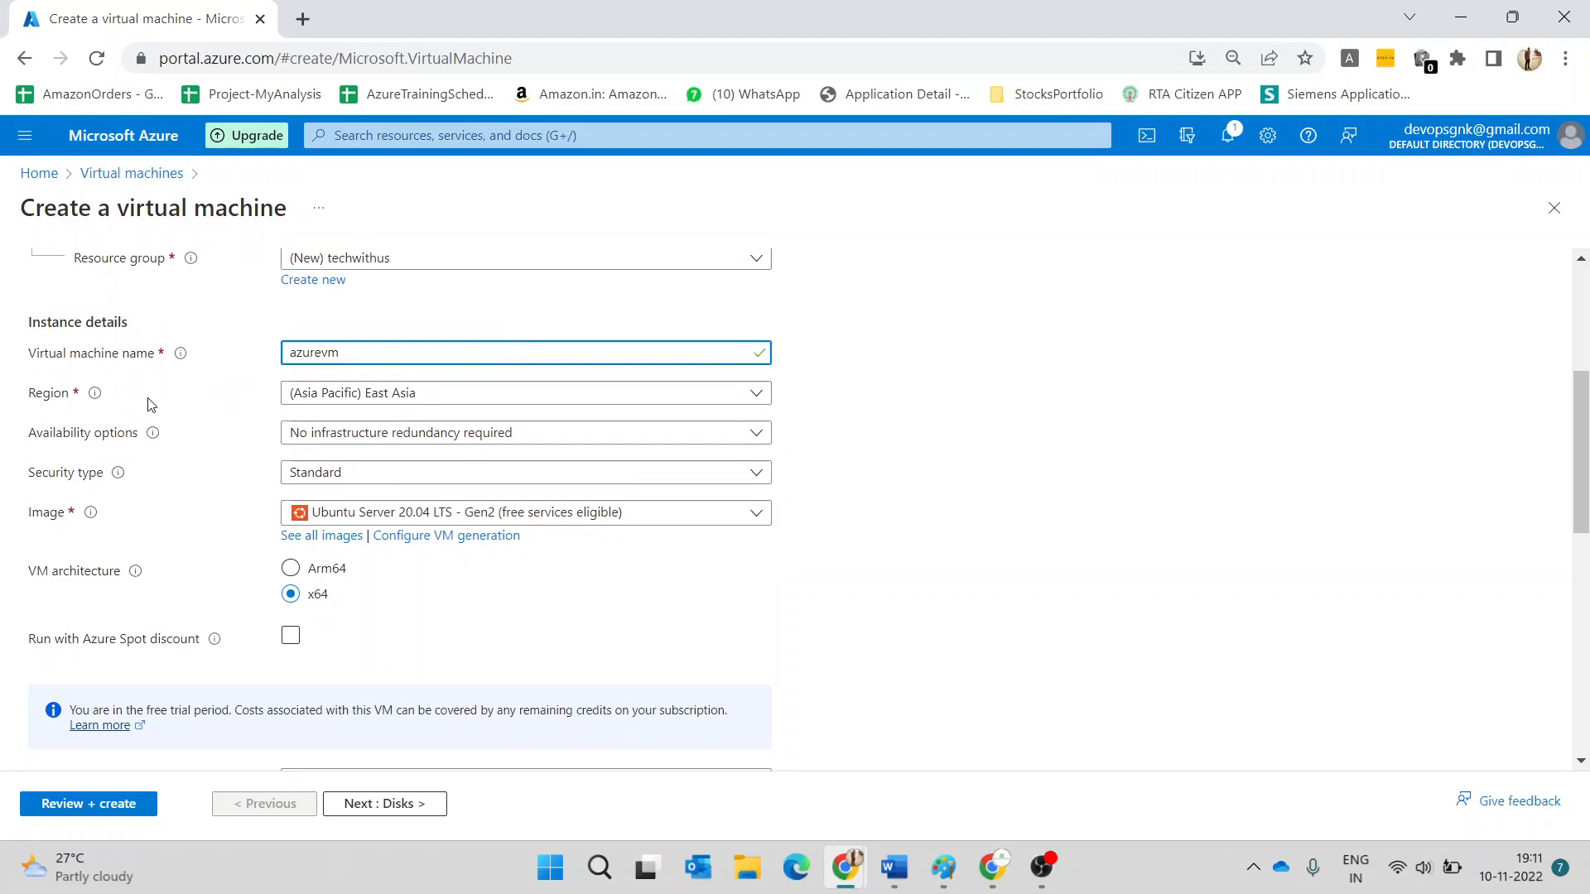
- Search the region list for 'east us' and pick (US) East US instead of East Asia
left_click(439, 396)
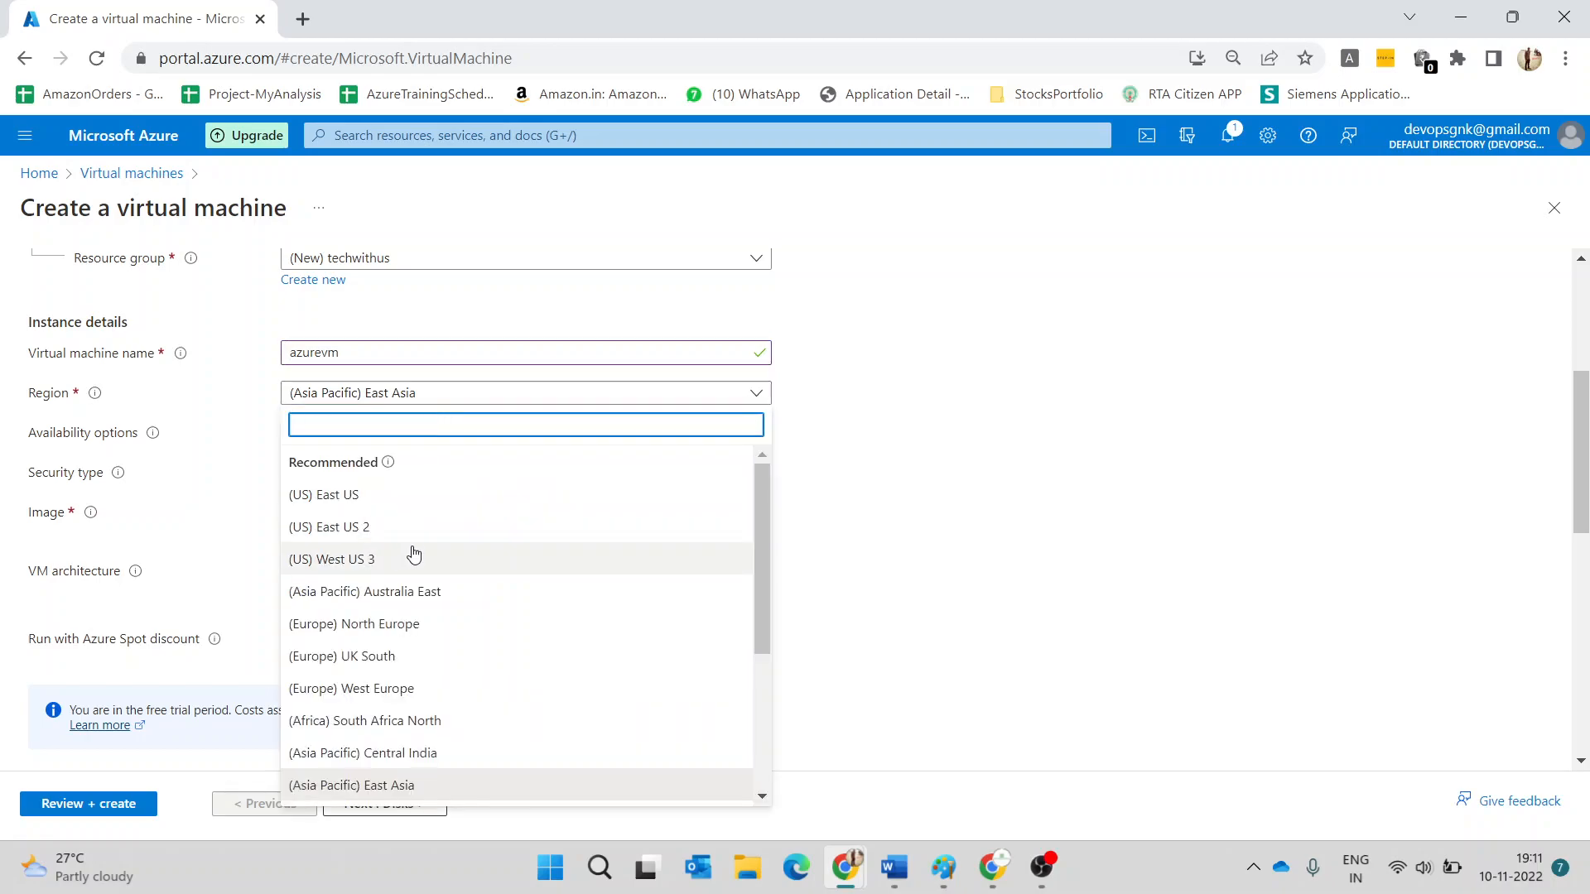
scroll(418, 551, "down", 2)
type("ce")
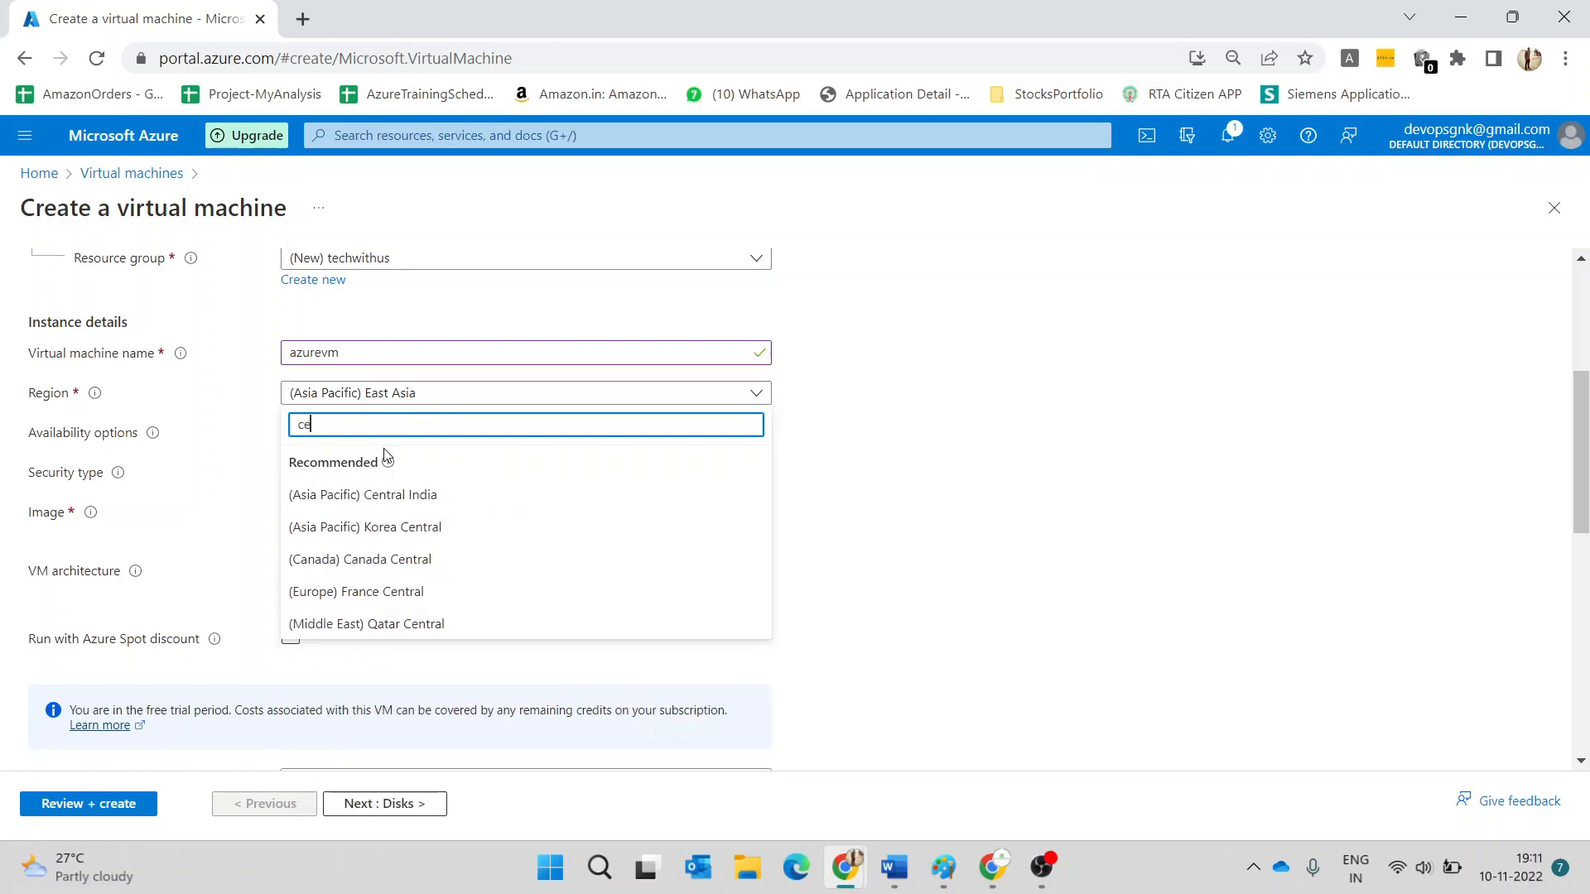
type("ntrla in")
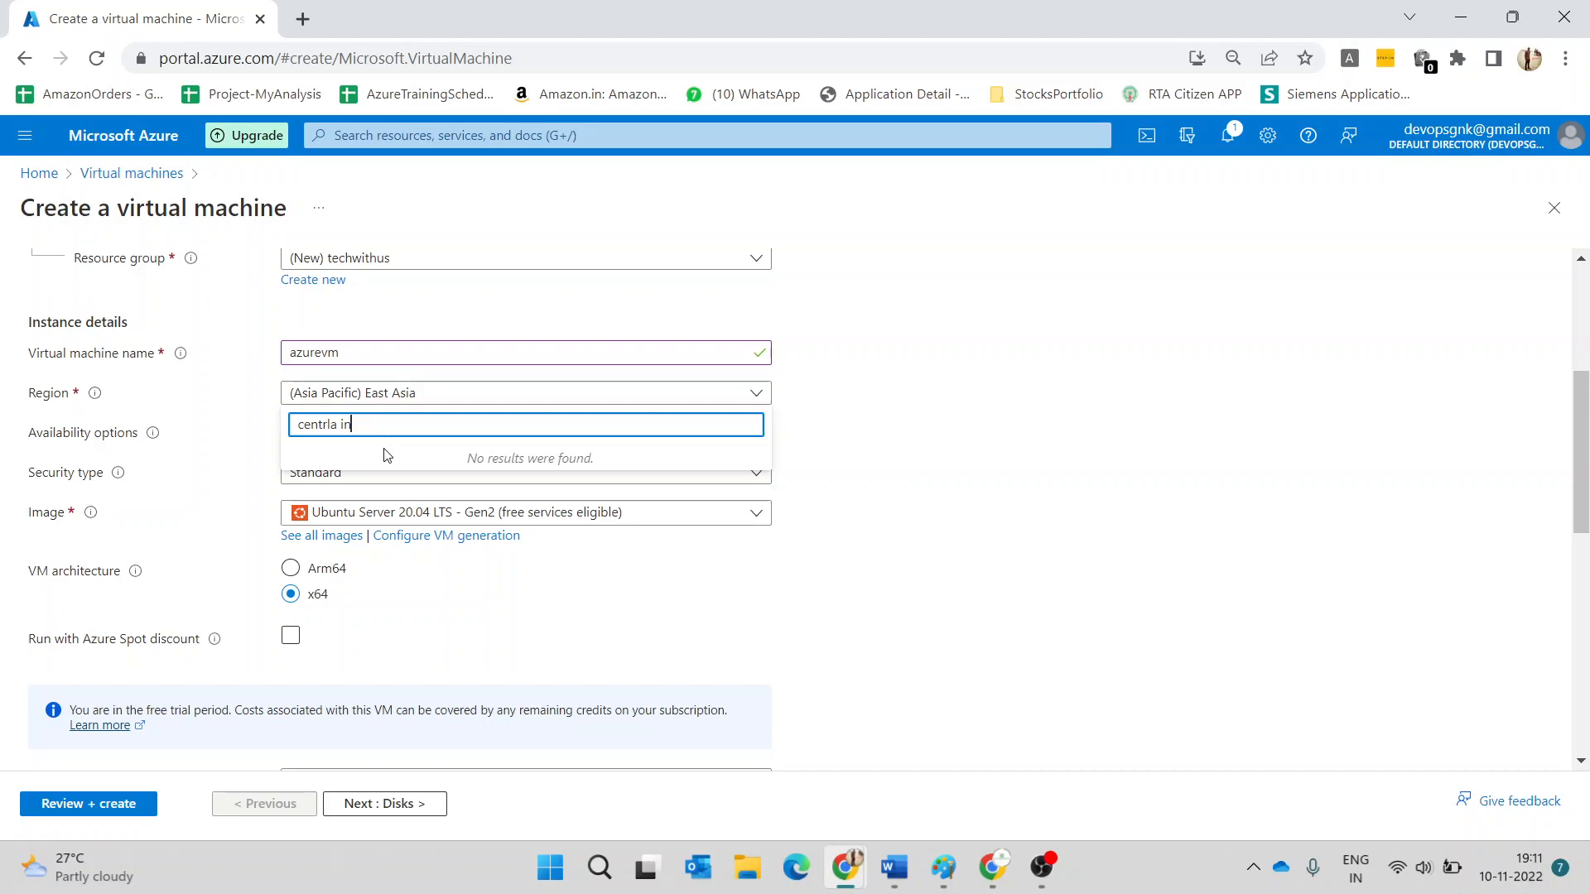
key("BackSpace")
key("BackSpace")
key("BackSpace")
key("BackSpace")
key("BackSpace")
type("al india")
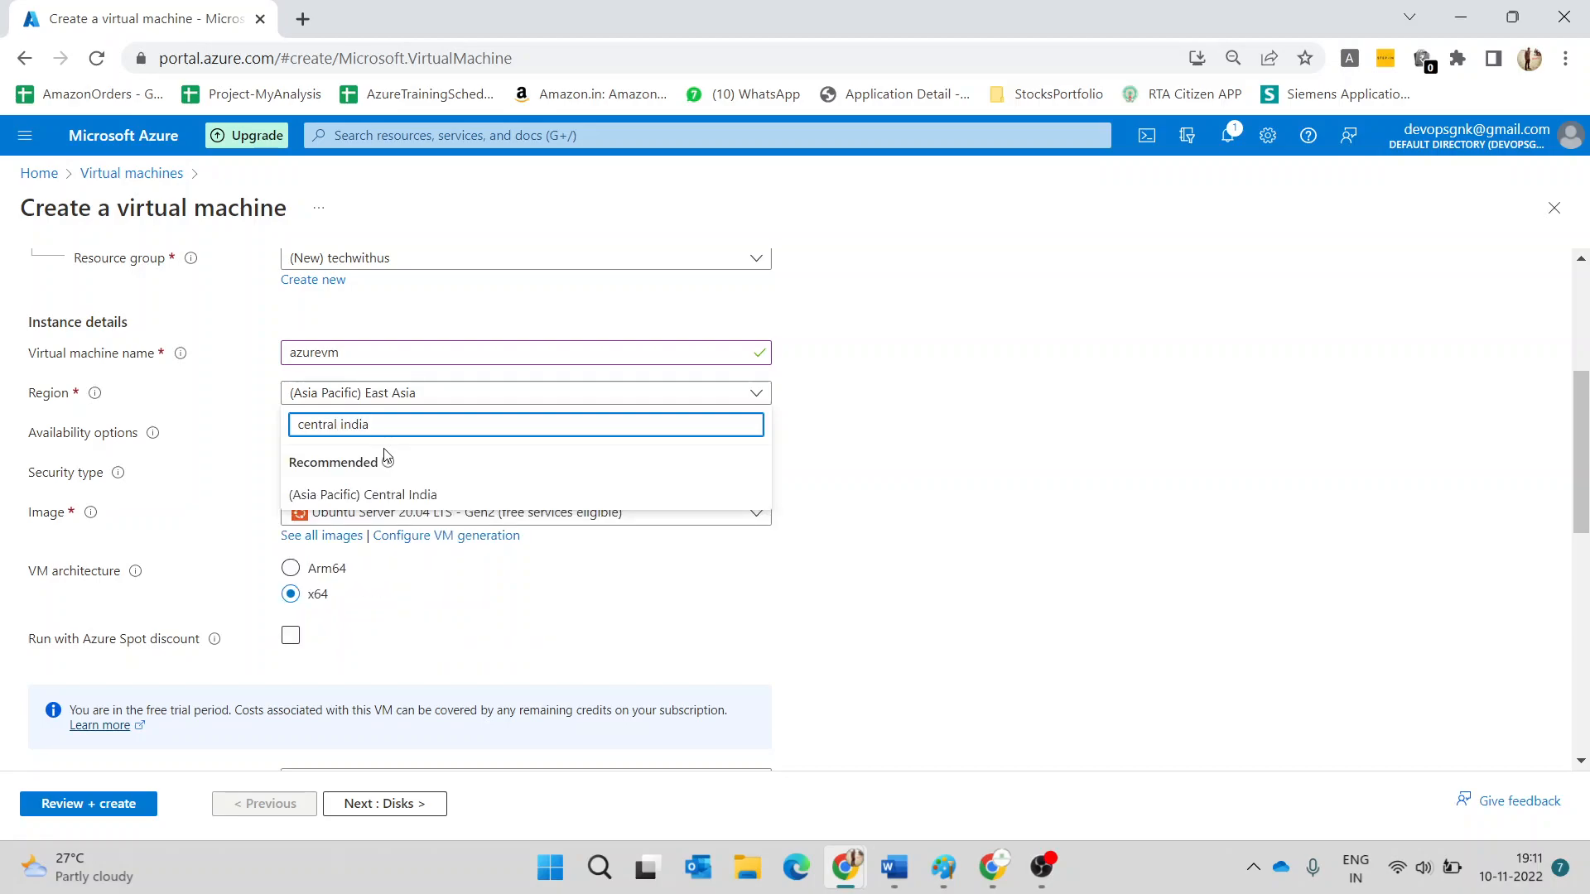
key("BackSpace")
key("BackSpace")
key("BackSpace")
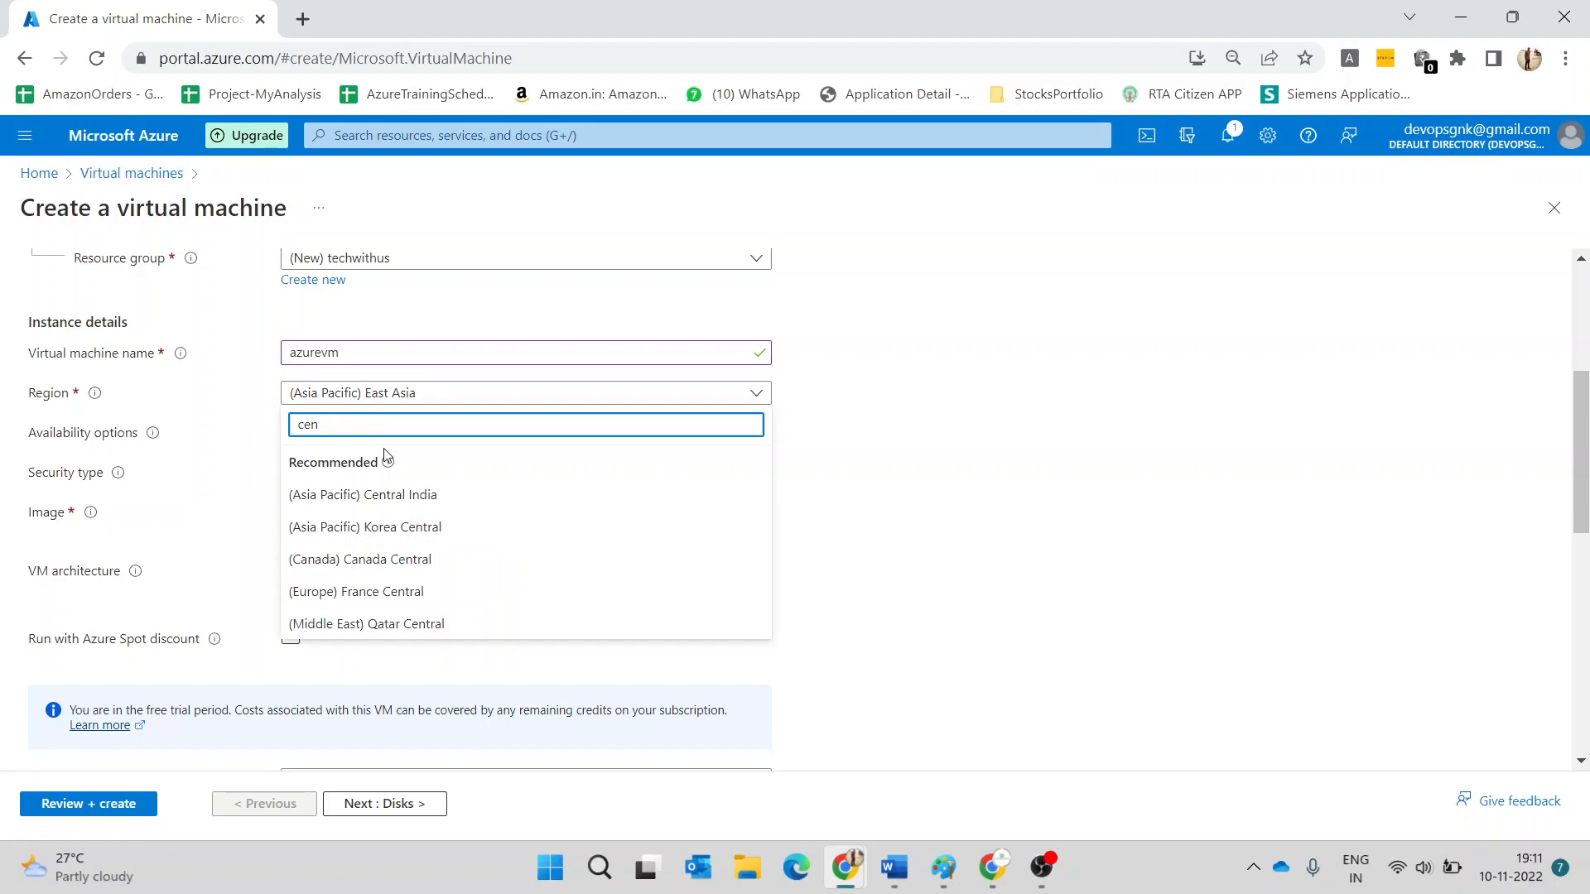
key("BackSpace")
key("BackSpace")
key("BackSpace")
type("east us")
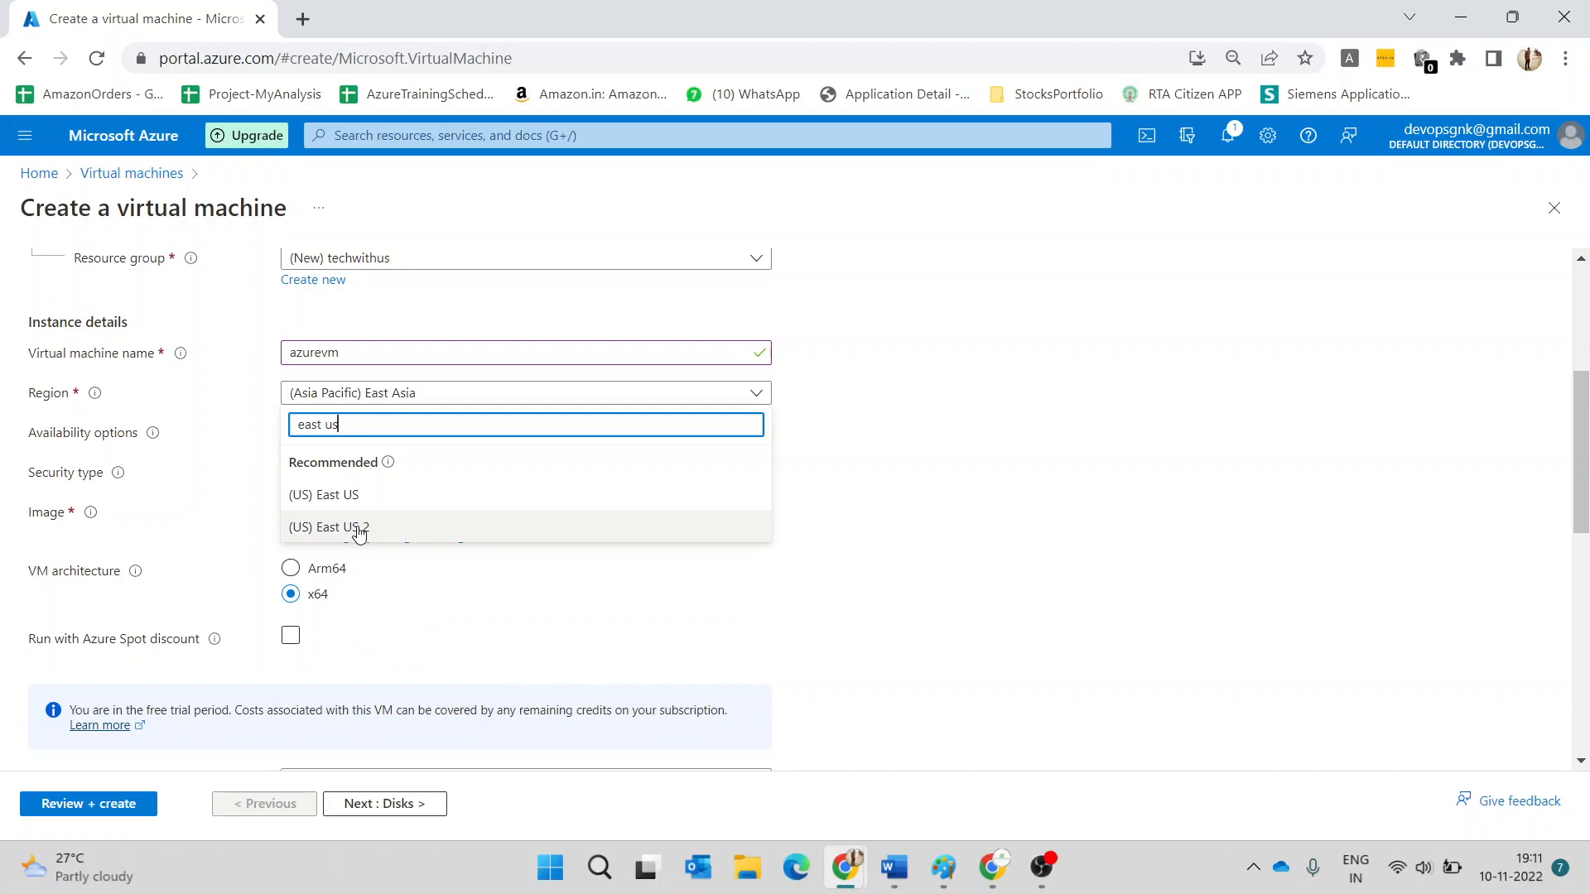
left_click(375, 502)
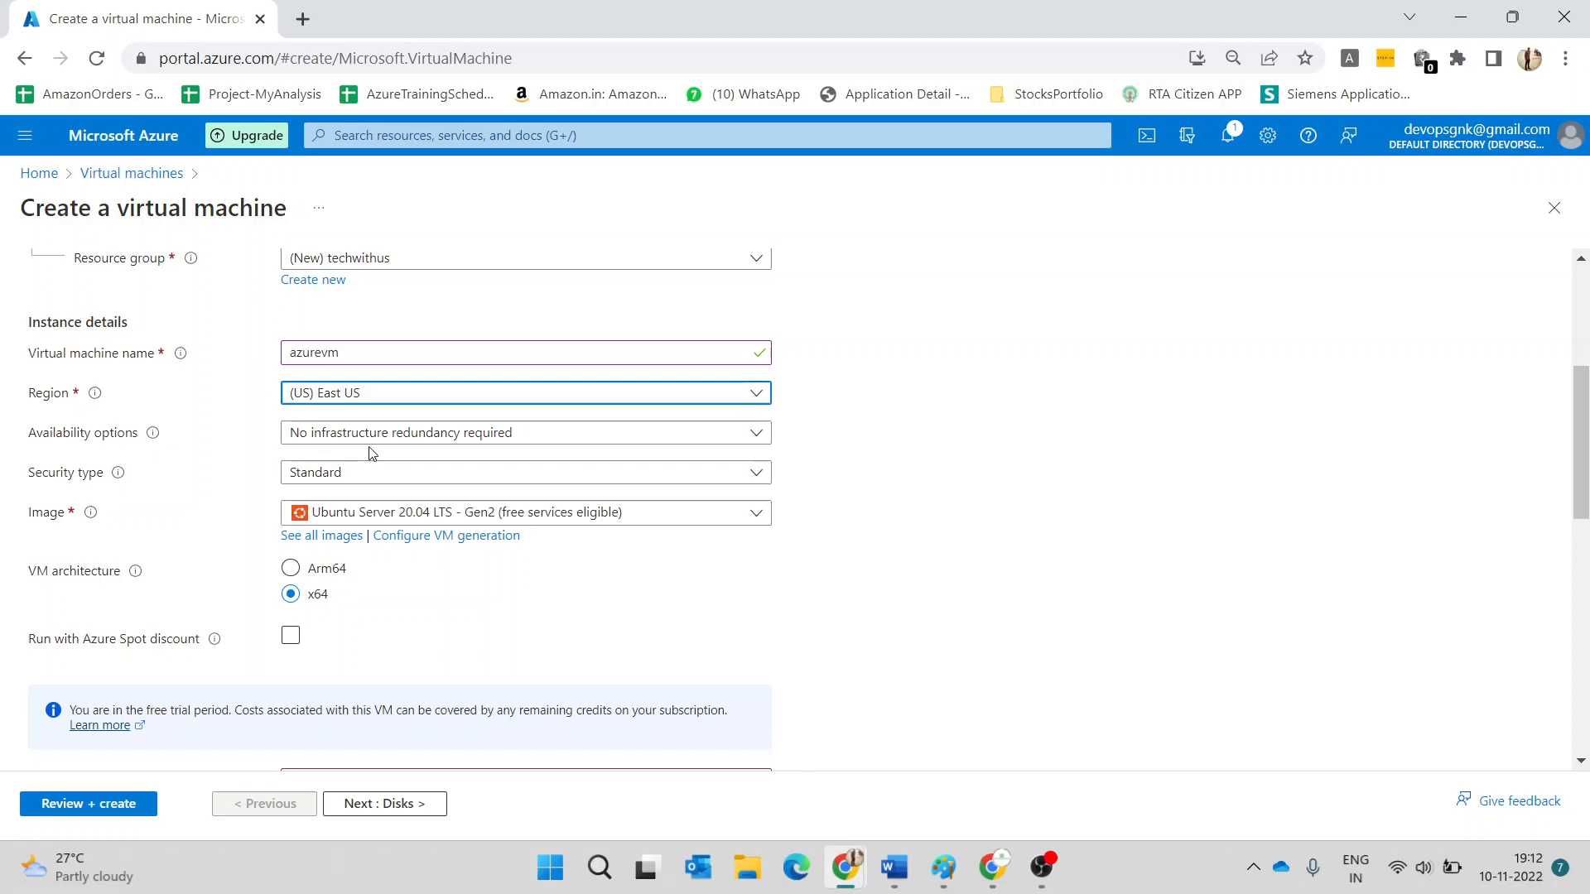
scroll(370, 453, "down", 3)
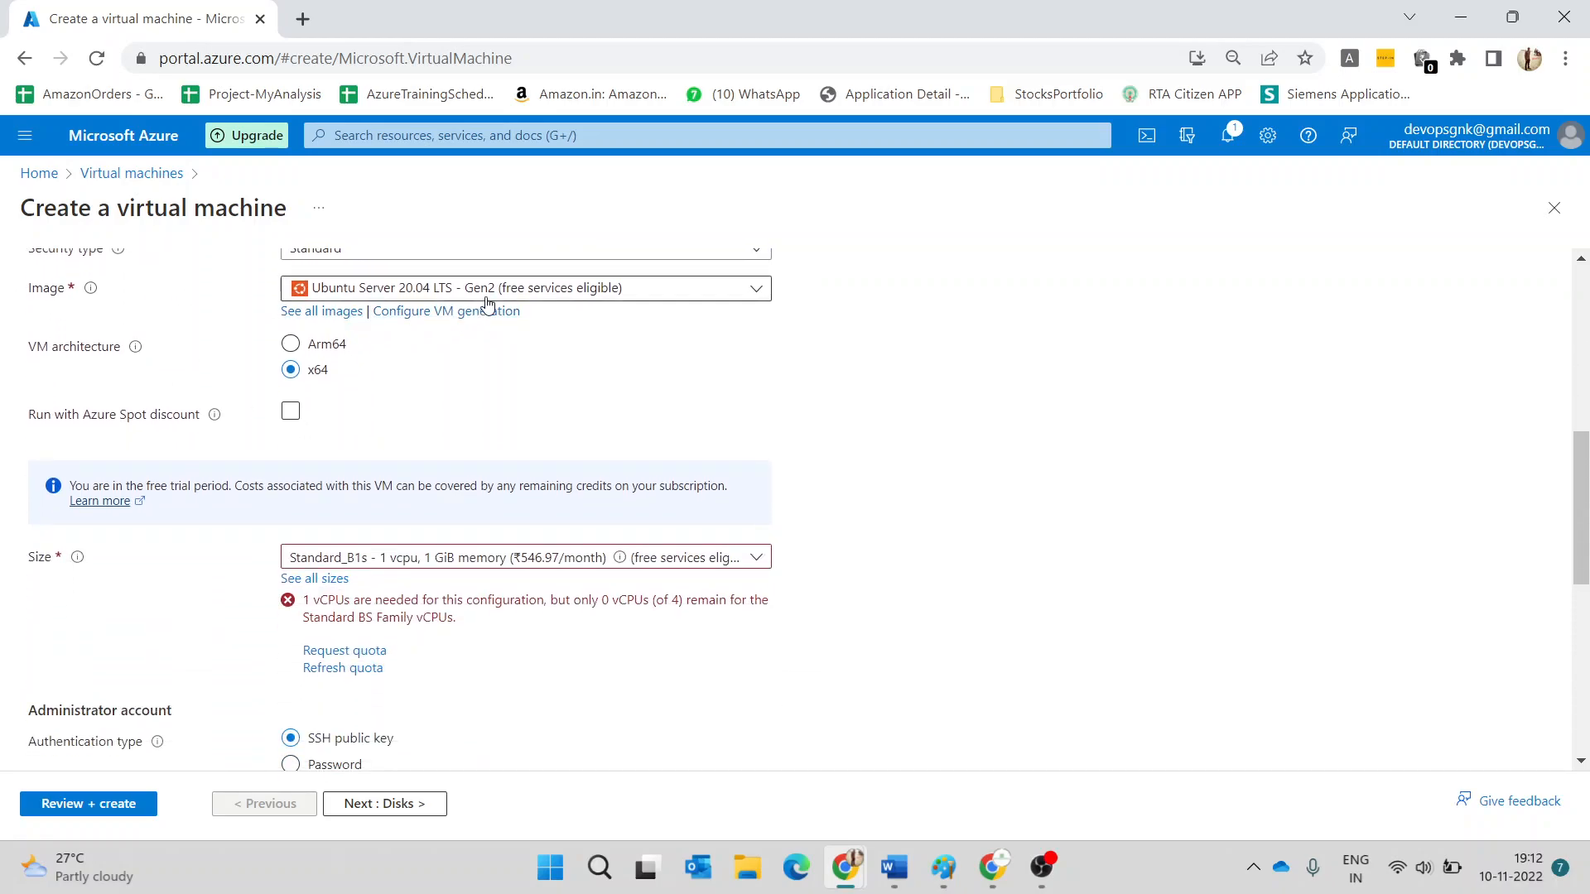
- Replace the Ubuntu Server 20.04 LTS image with Windows Server 2019 Datacenter - Gen2
left_click(489, 298)
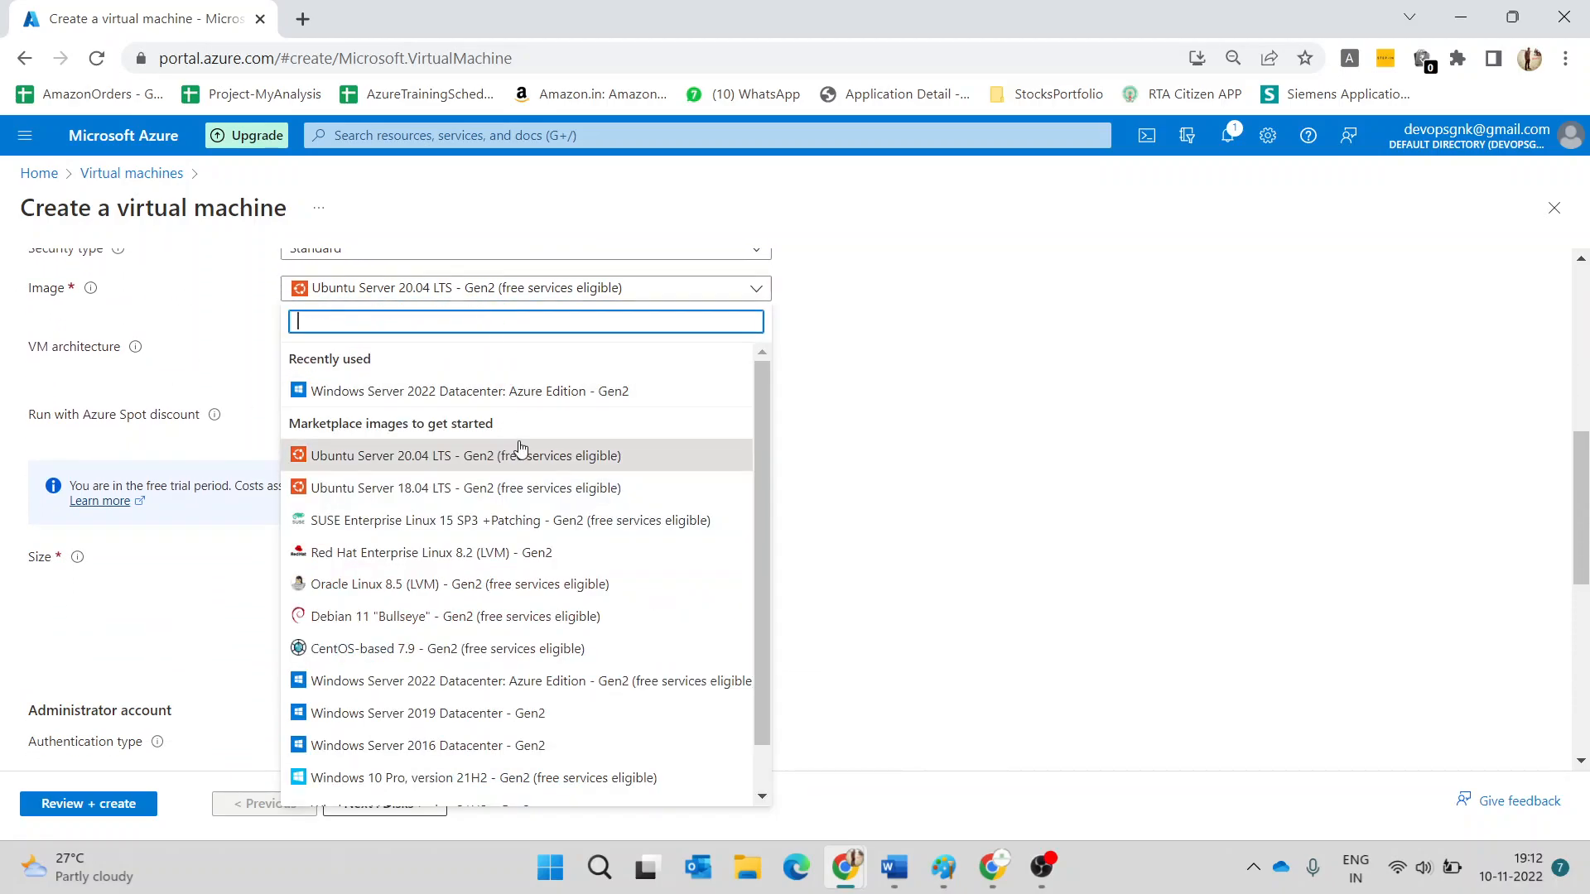
scroll(520, 447, "down", 1)
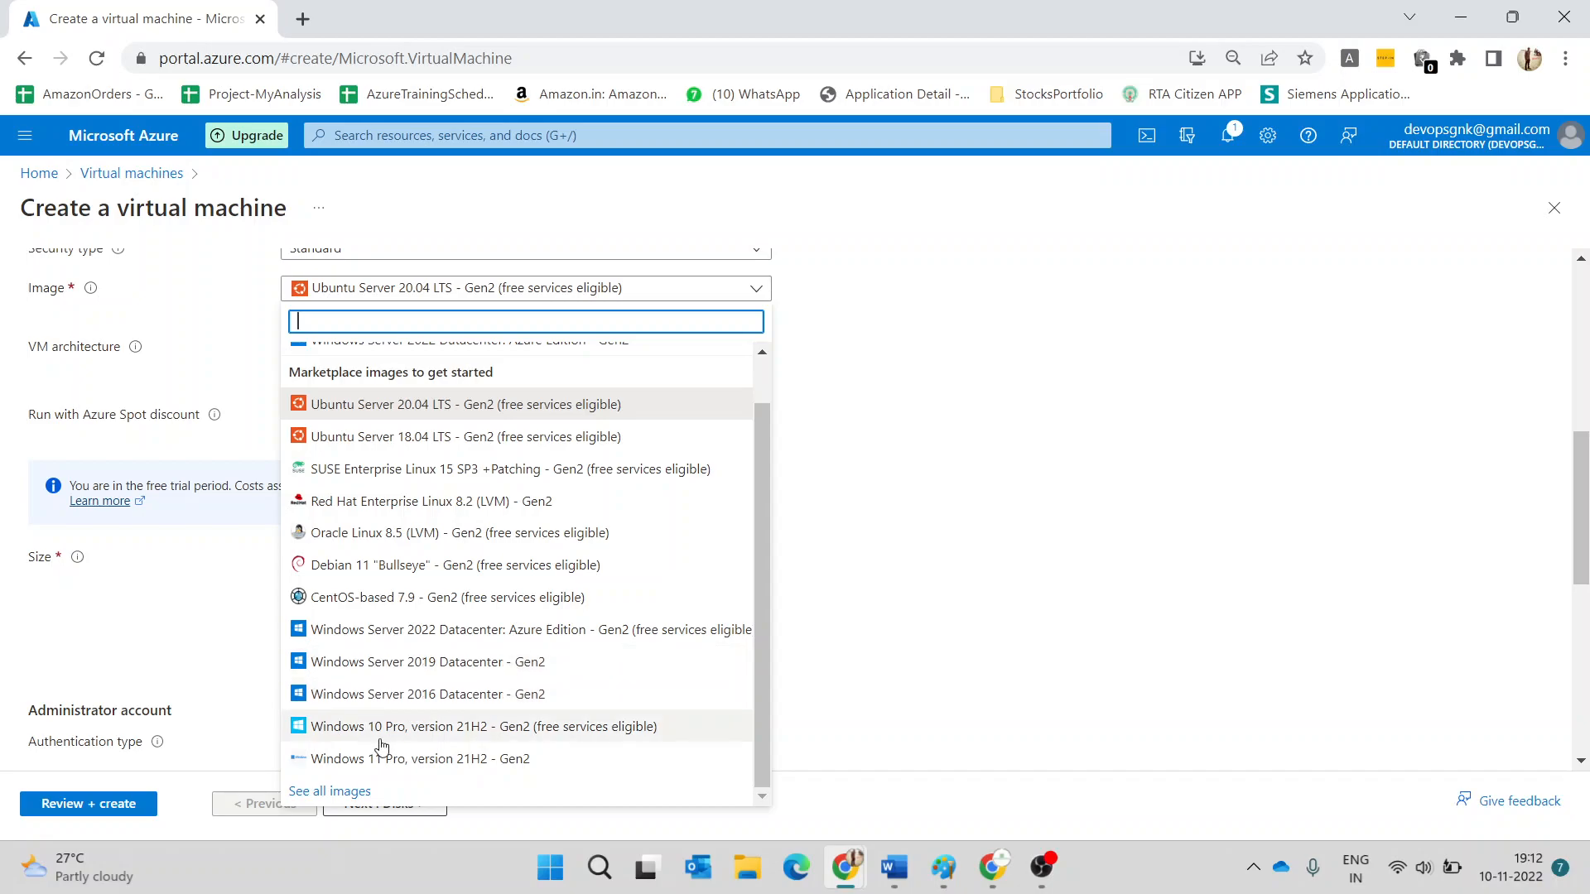
left_click(455, 663)
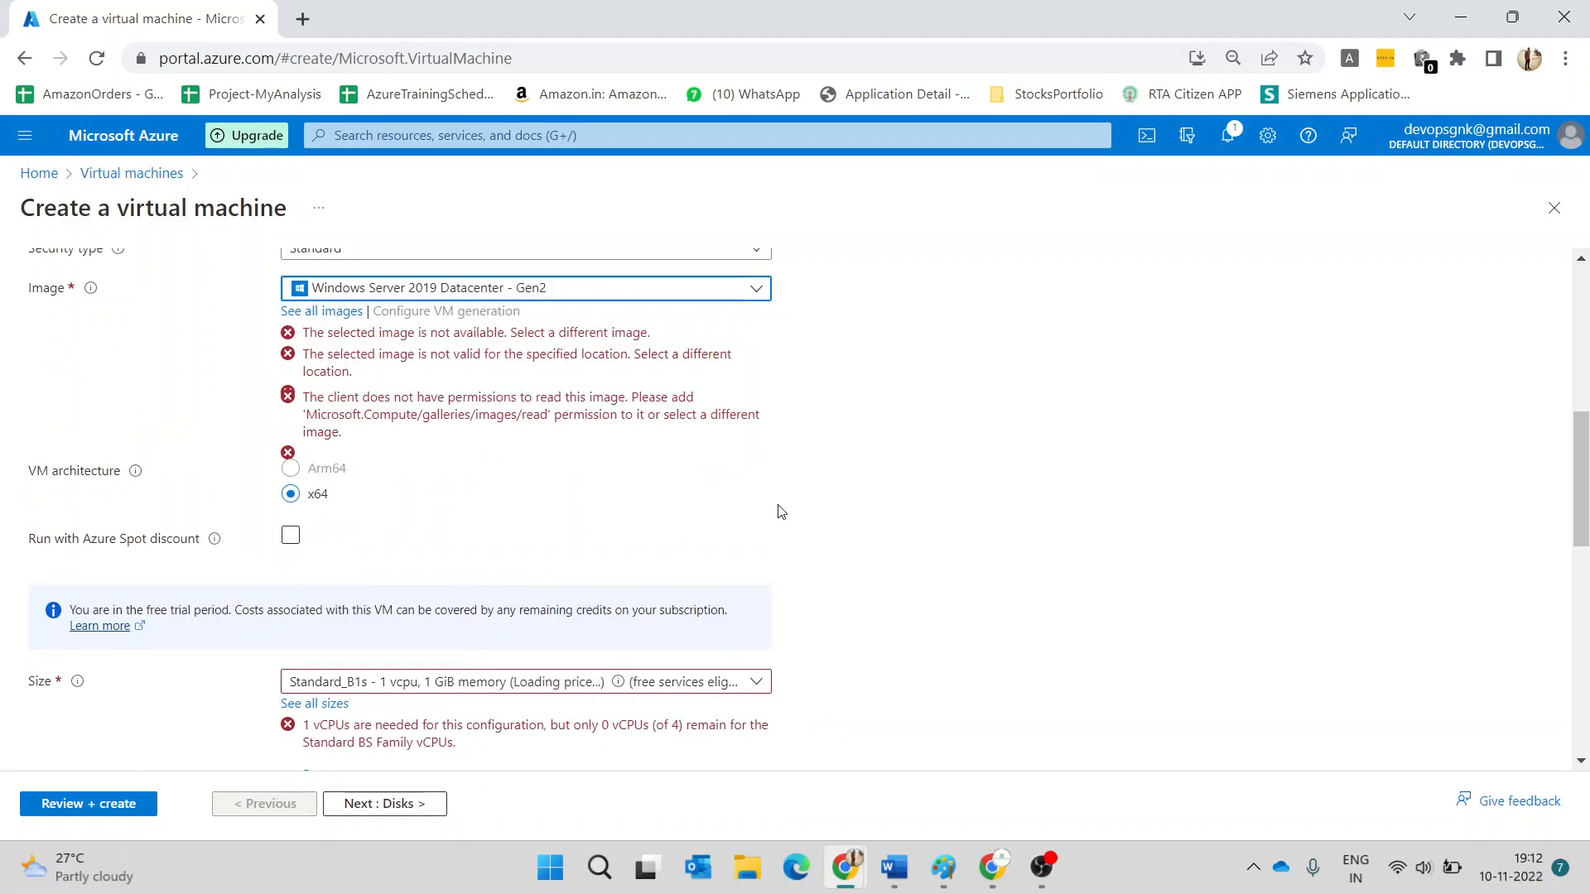
scroll(778, 511, "up", 4)
scroll(779, 511, "down", 5)
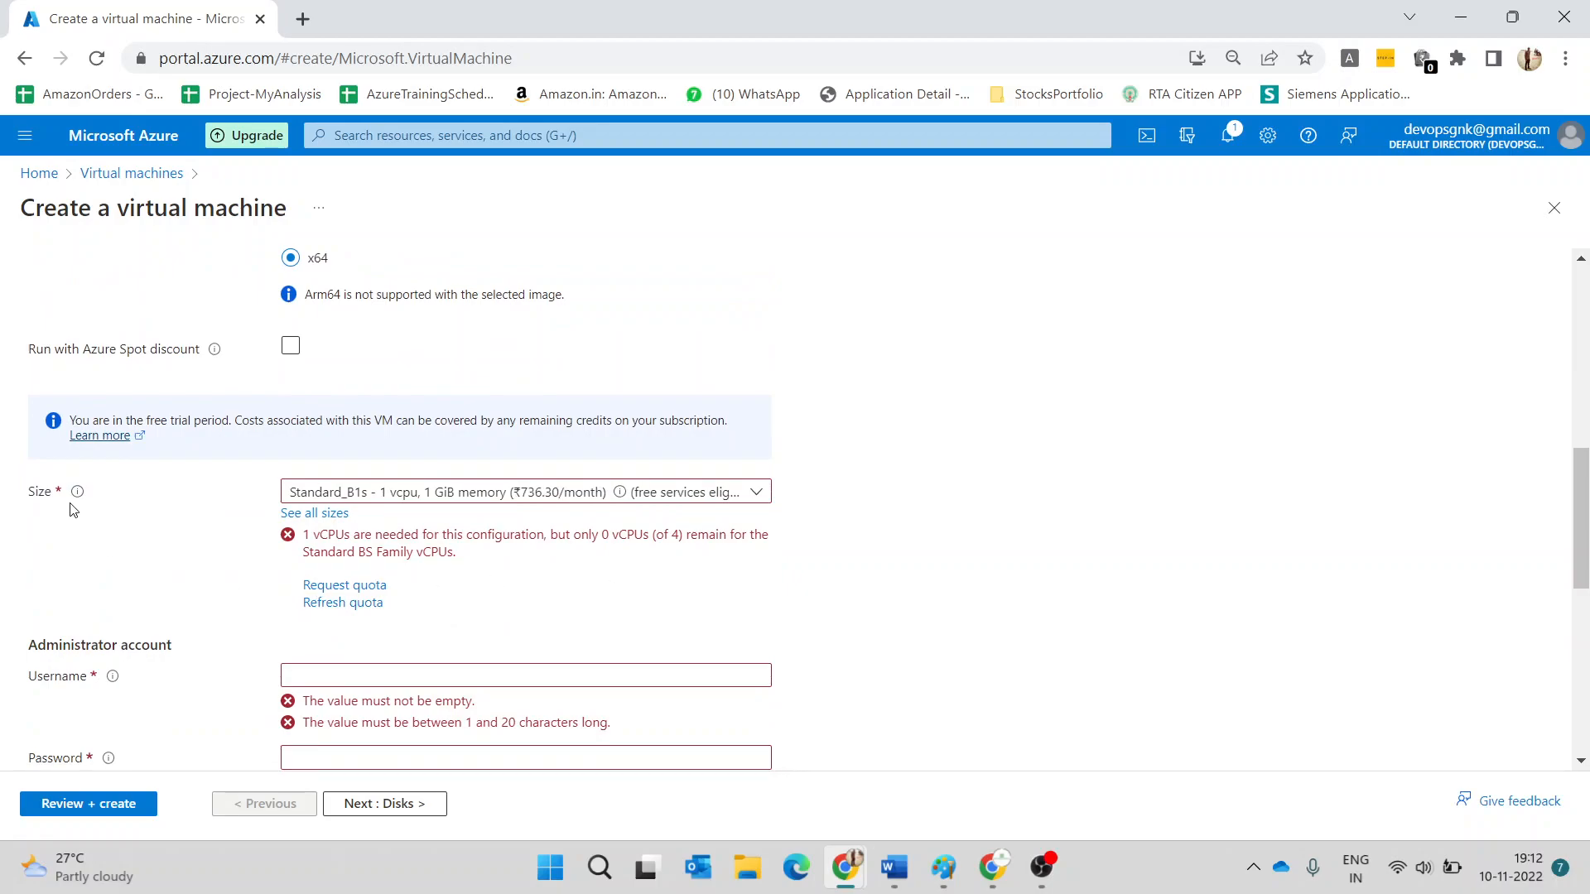
mouse_move(73, 505)
left_click(340, 517)
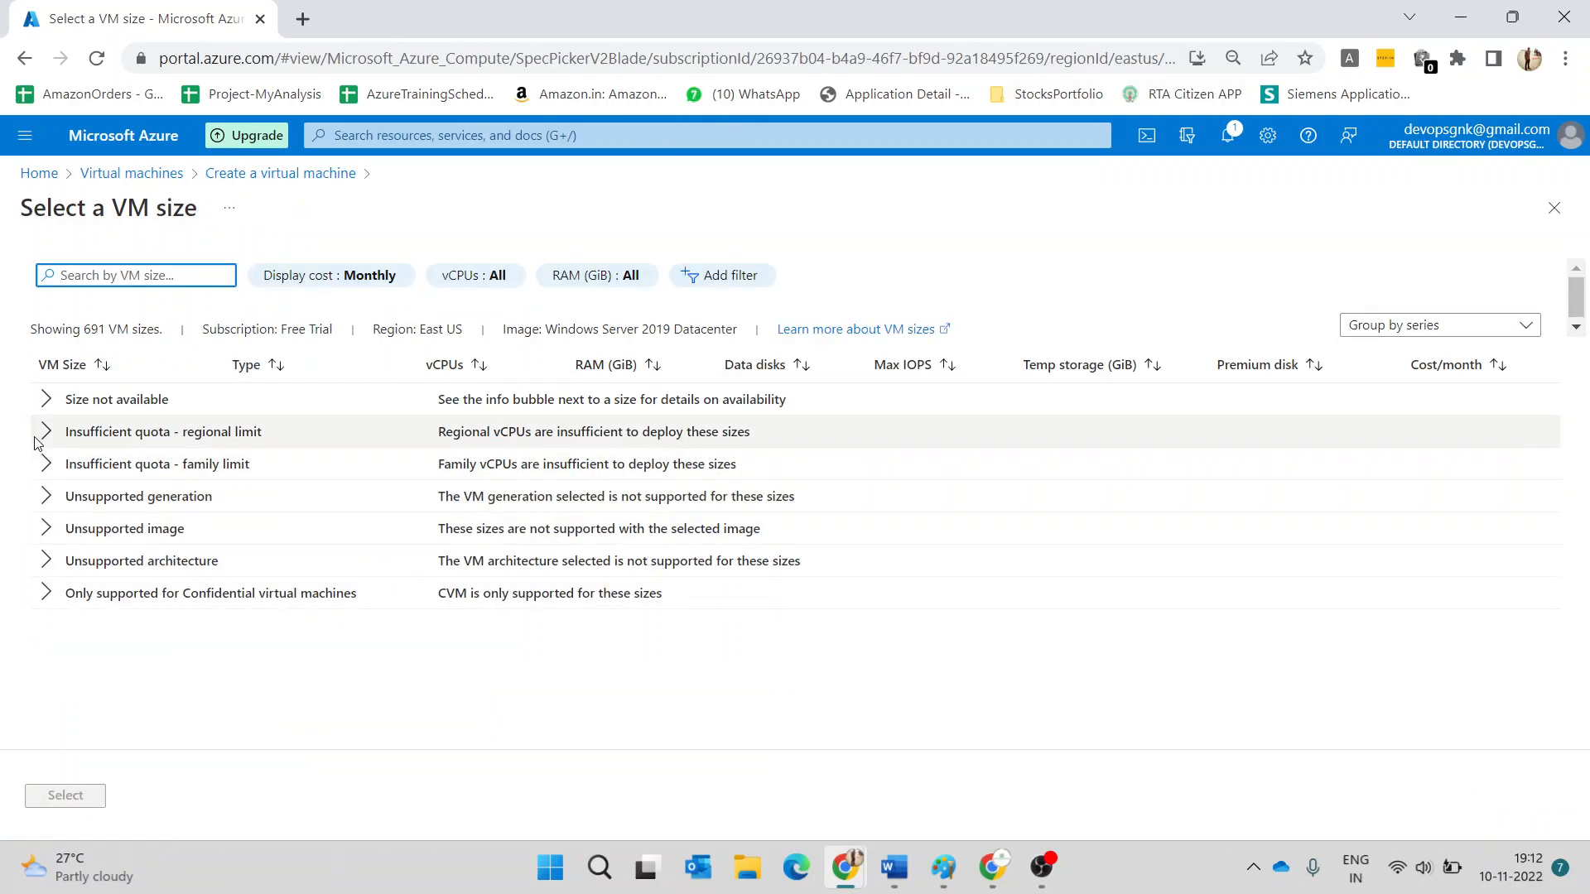
left_click(47, 402)
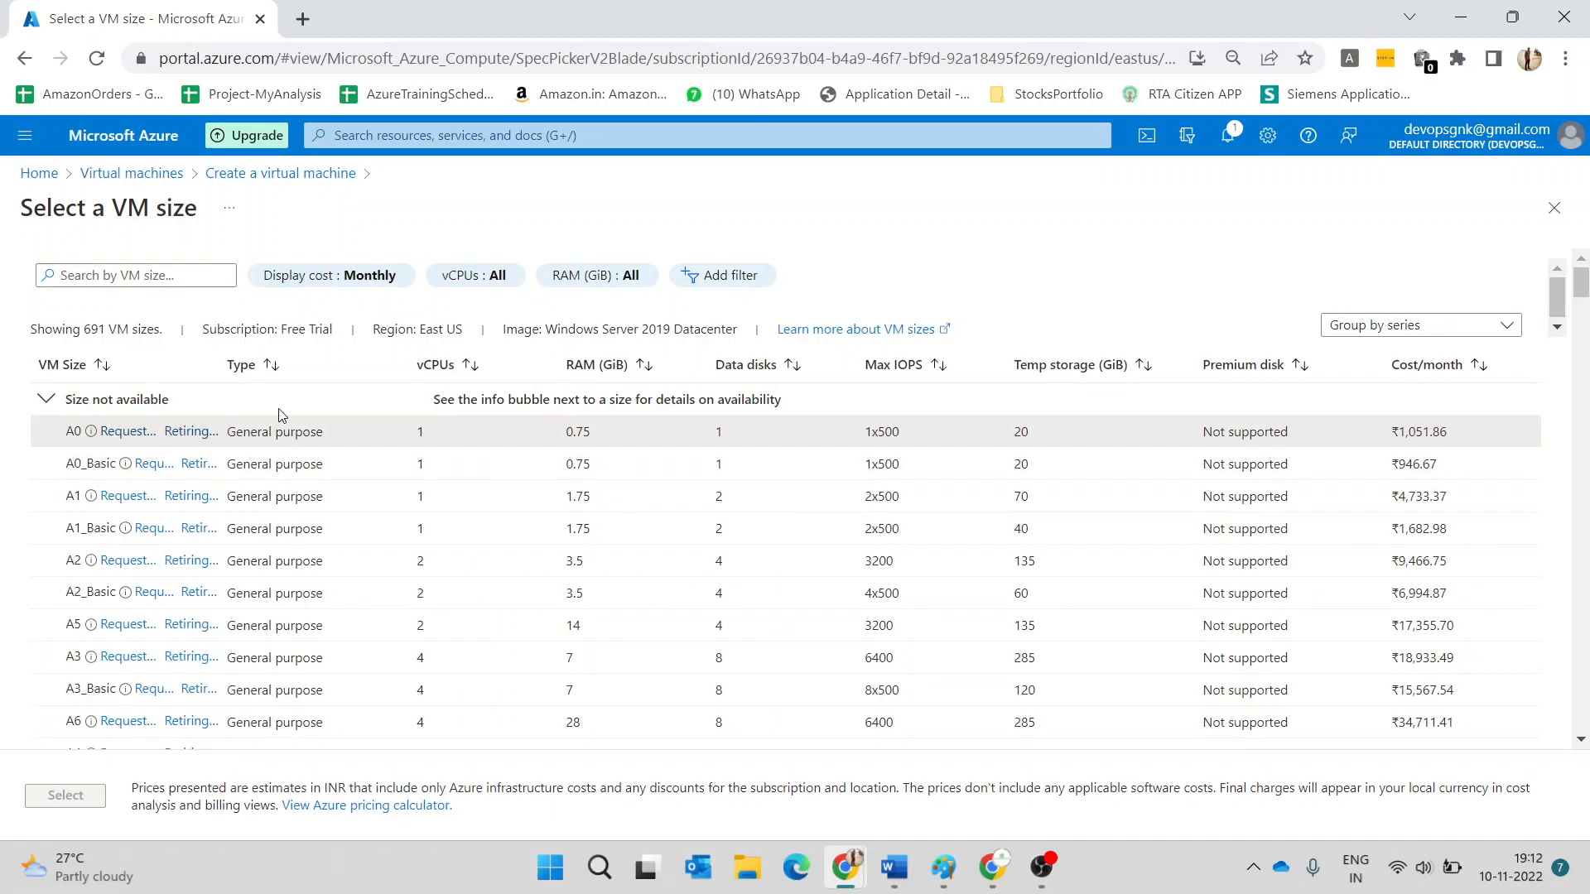
scroll(372, 557, "down", 15)
scroll(372, 557, "down", 7)
scroll(372, 557, "up", 5)
scroll(372, 557, "up", 3)
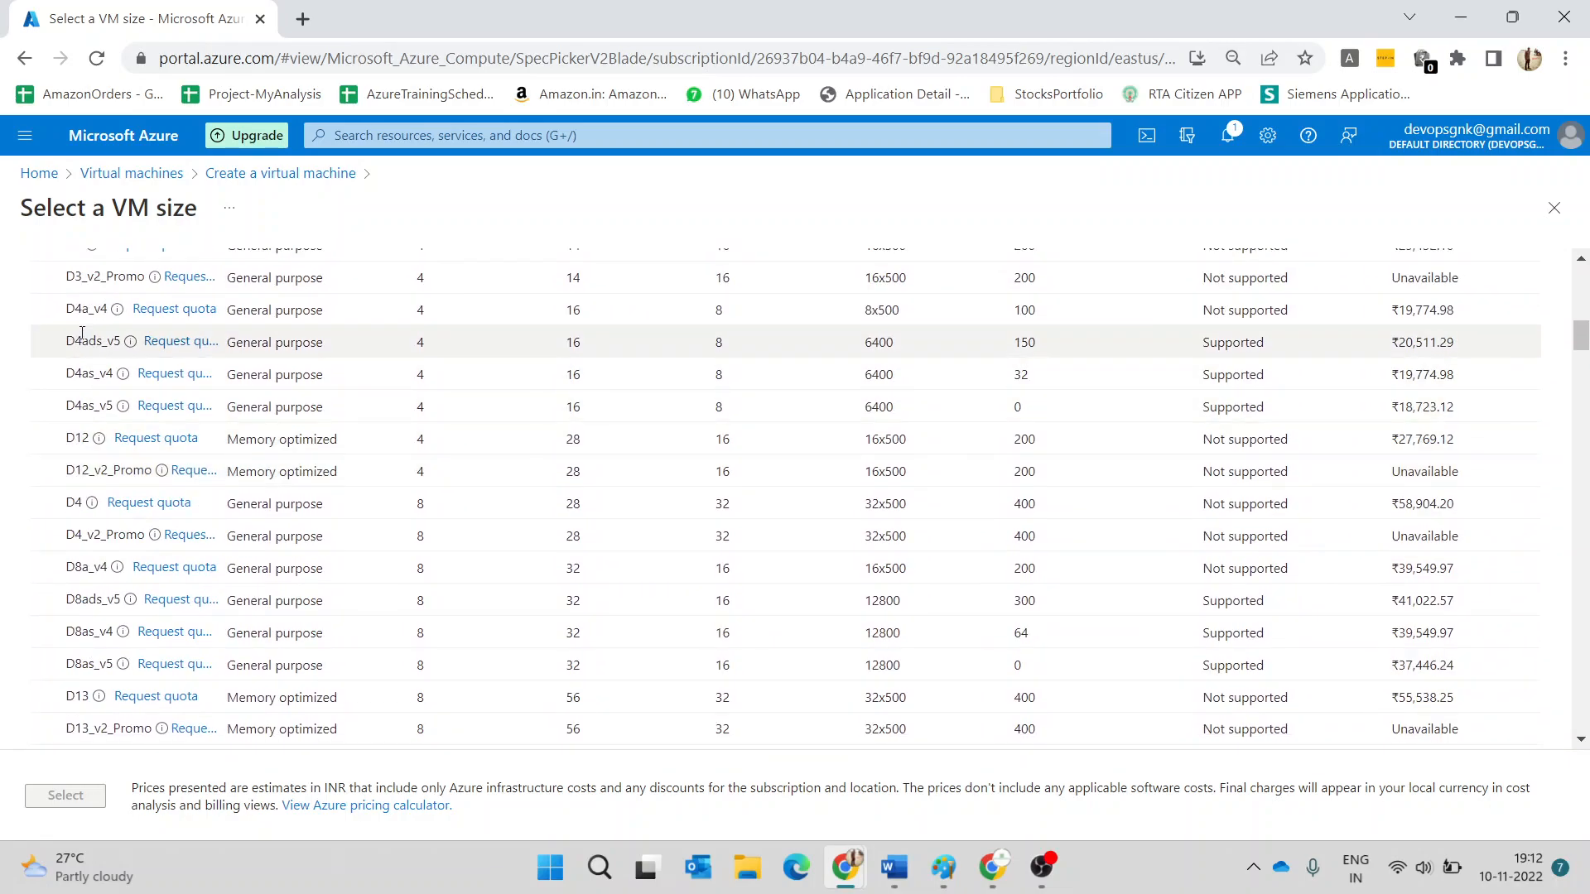
scroll(81, 332, "up", 1)
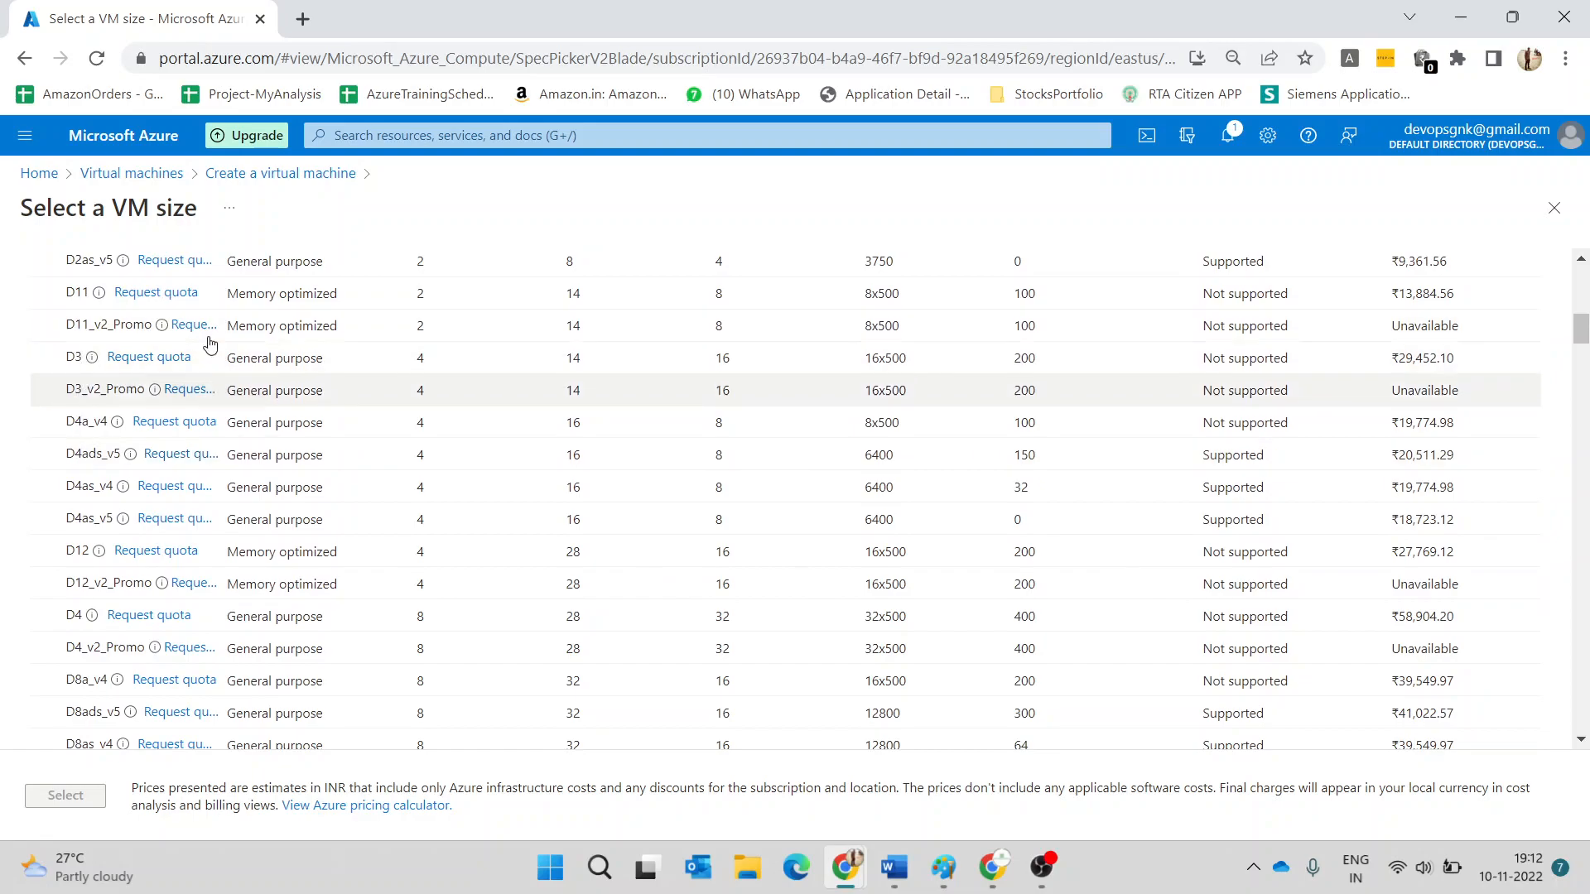
scroll(345, 356, "up", 10)
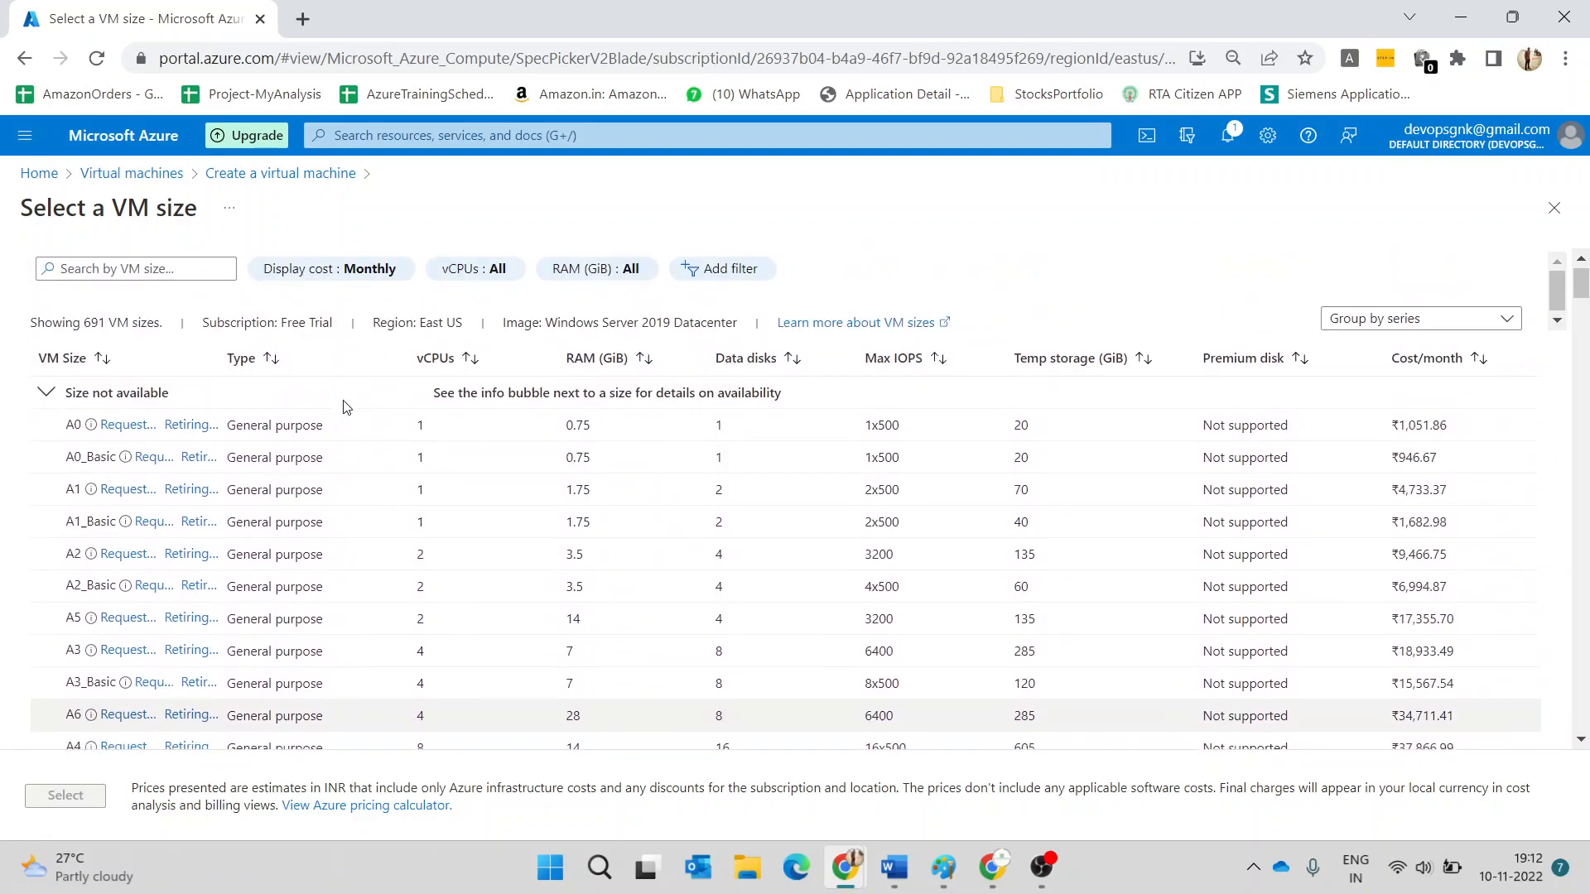
scroll(346, 408, "down", 10)
scroll(347, 544, "down", 6)
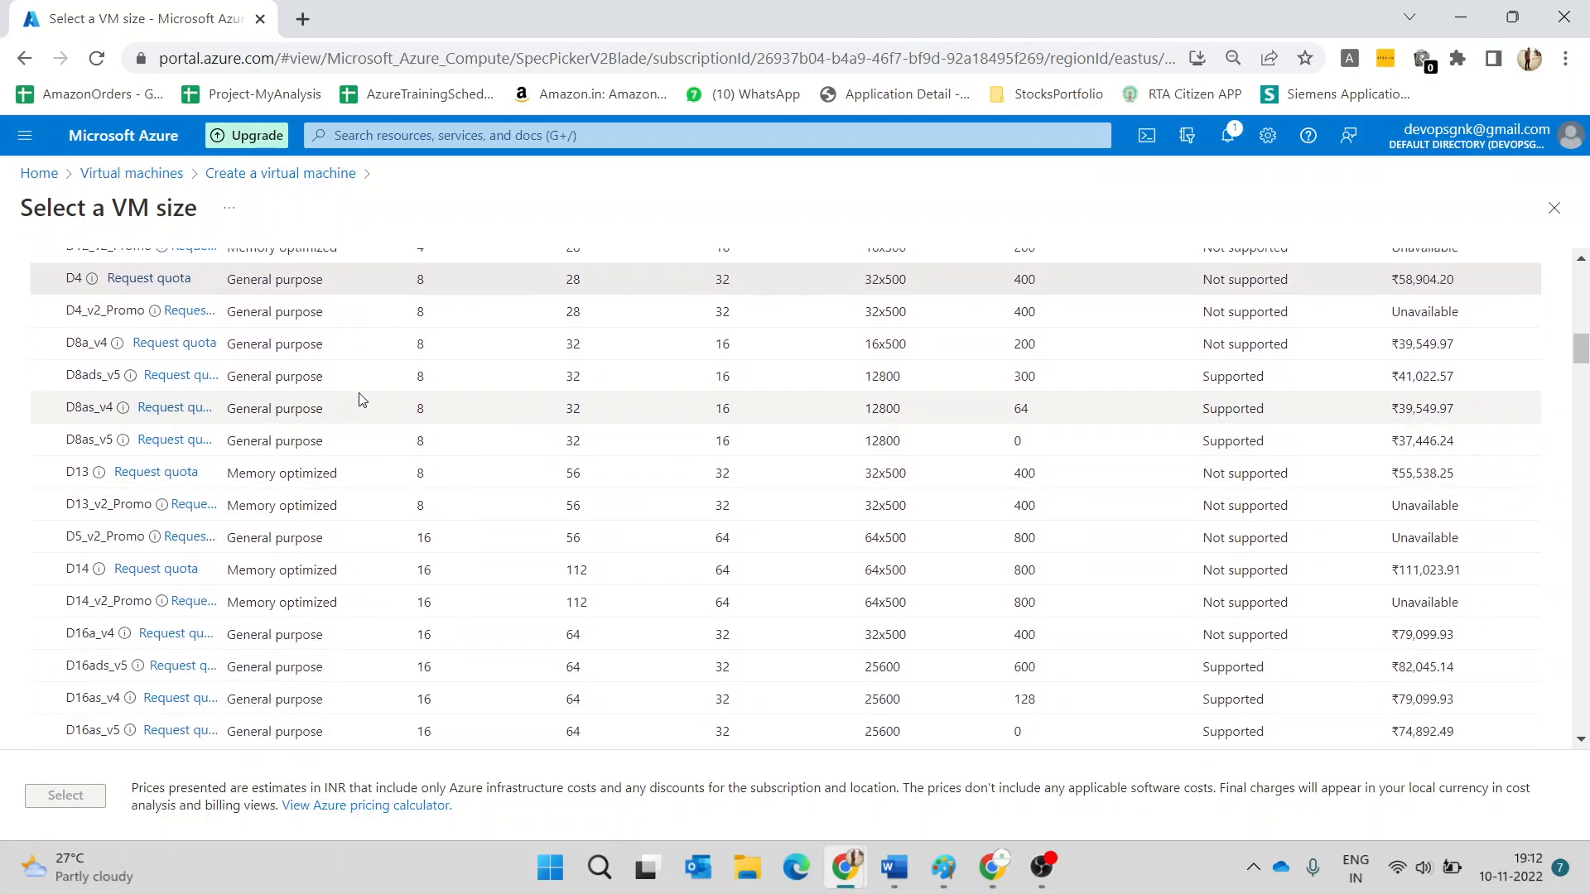
scroll(497, 396, "up", 10)
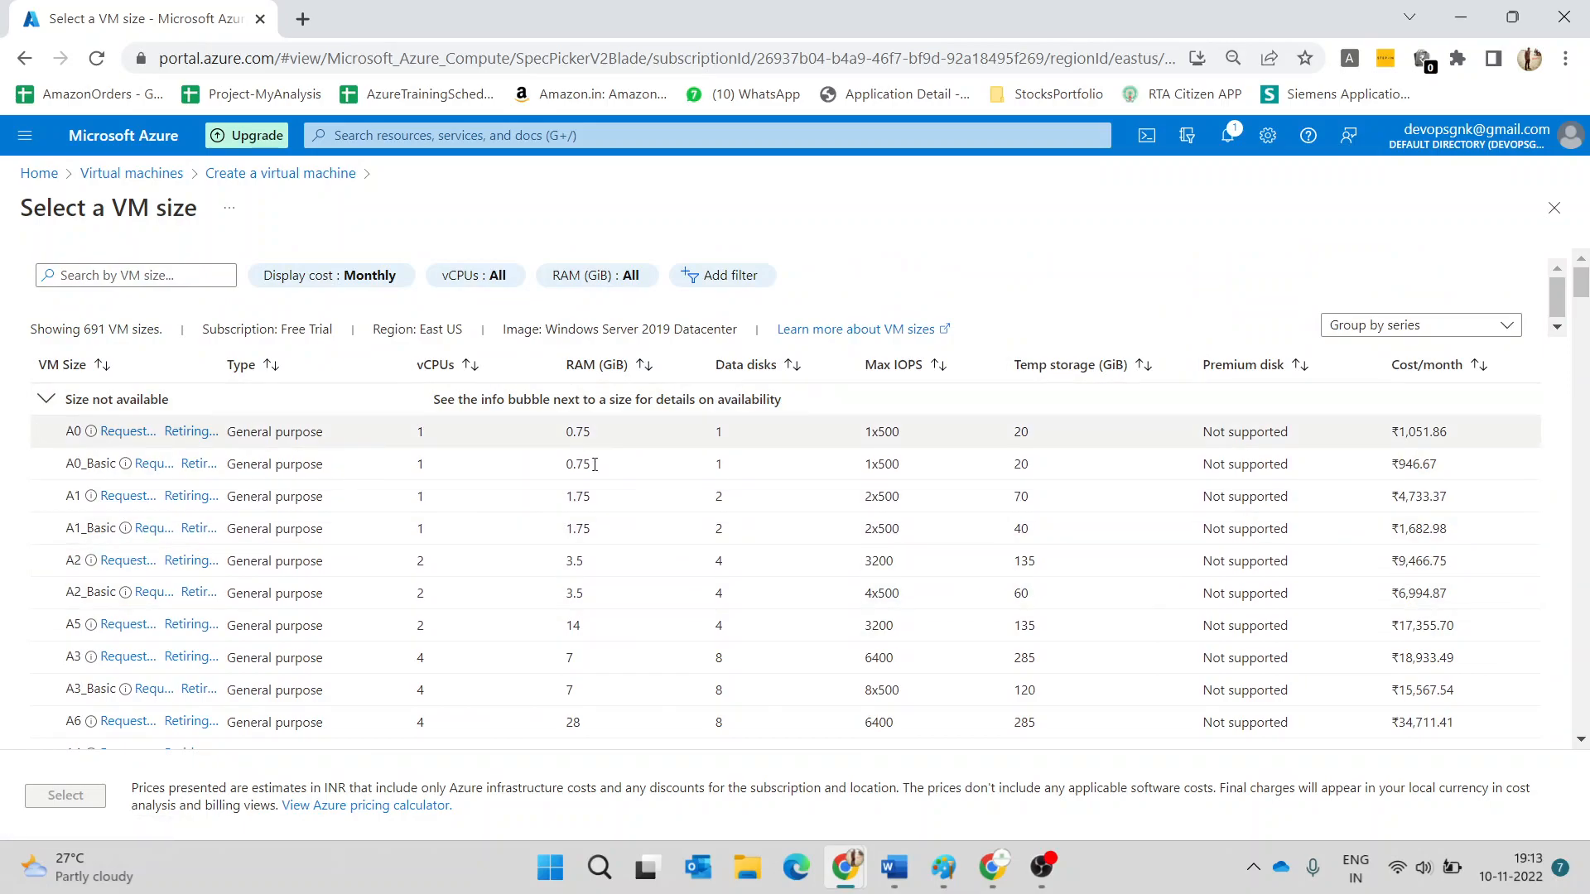
scroll(611, 506, "down", 5)
scroll(613, 508, "up", 5)
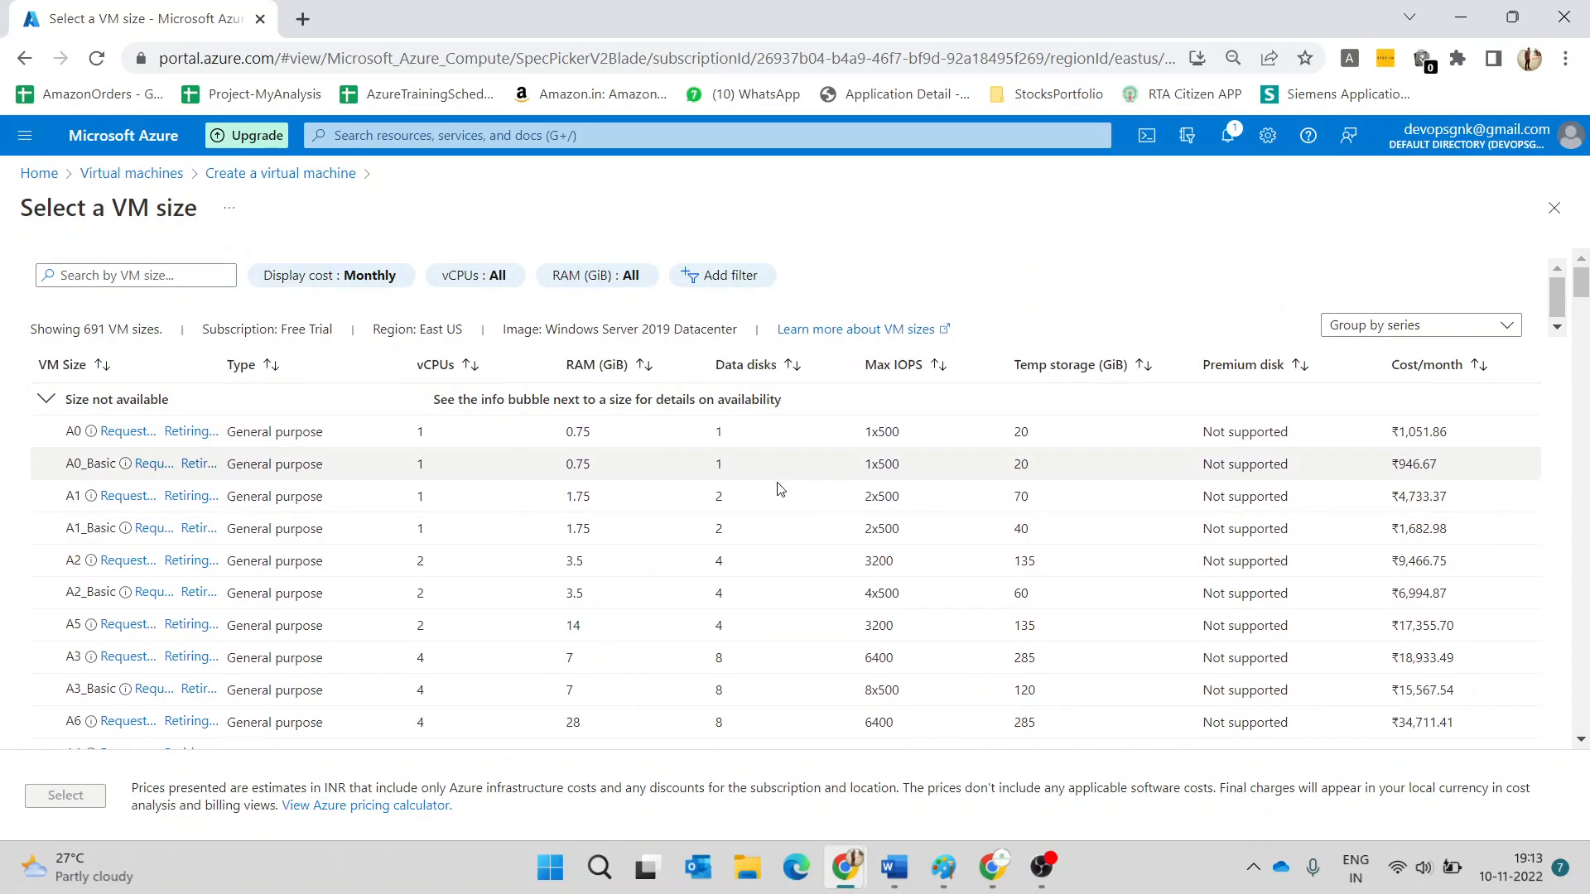
scroll(1089, 450, "down", 5)
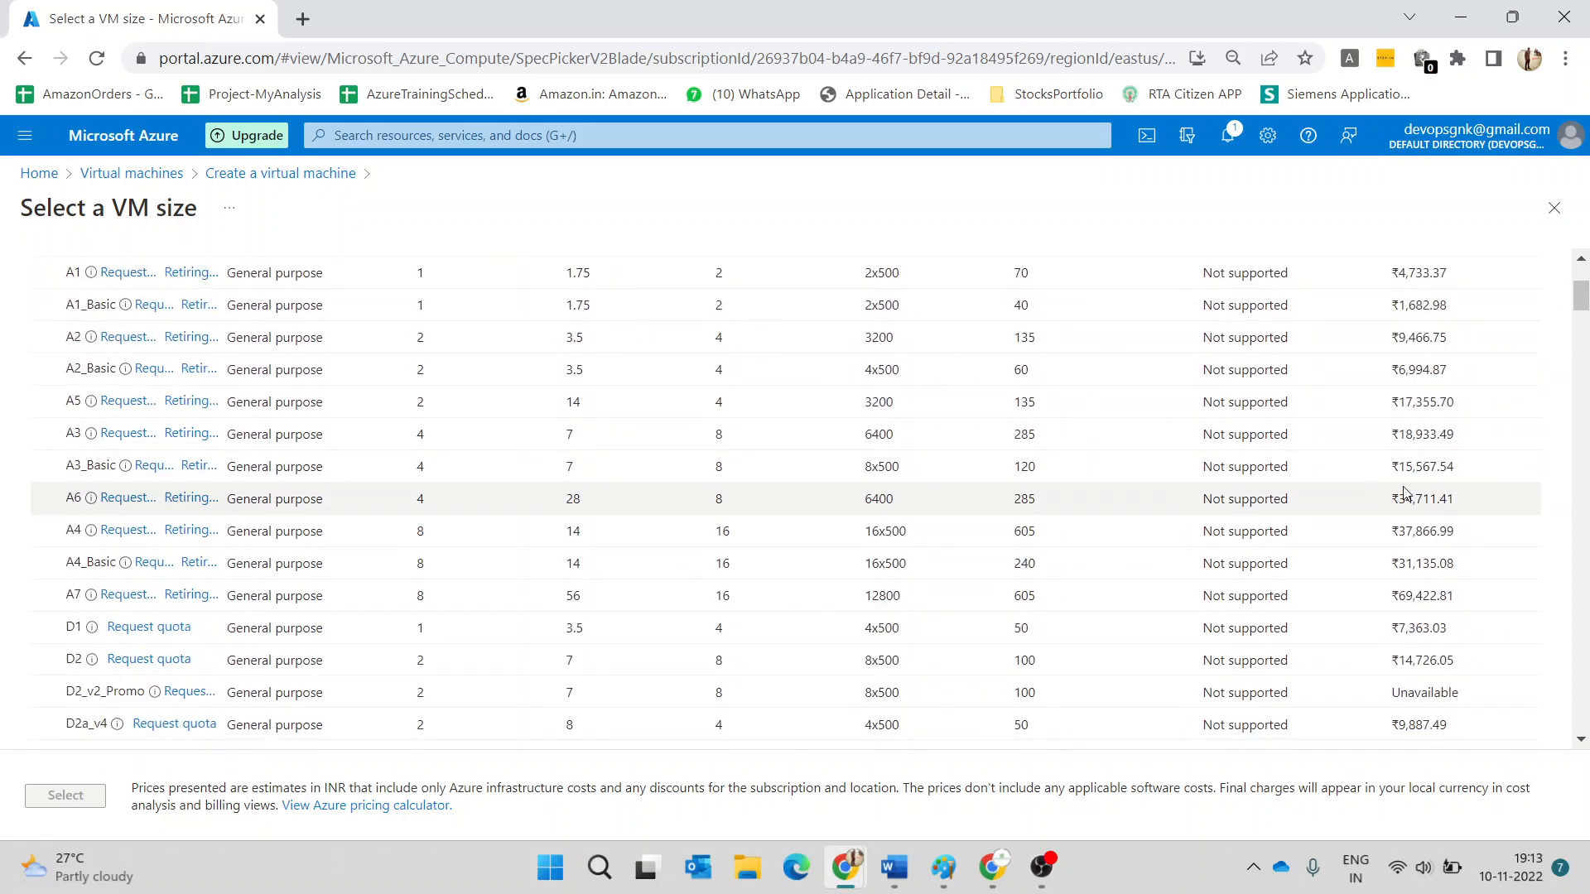
scroll(1366, 476, "up", 5)
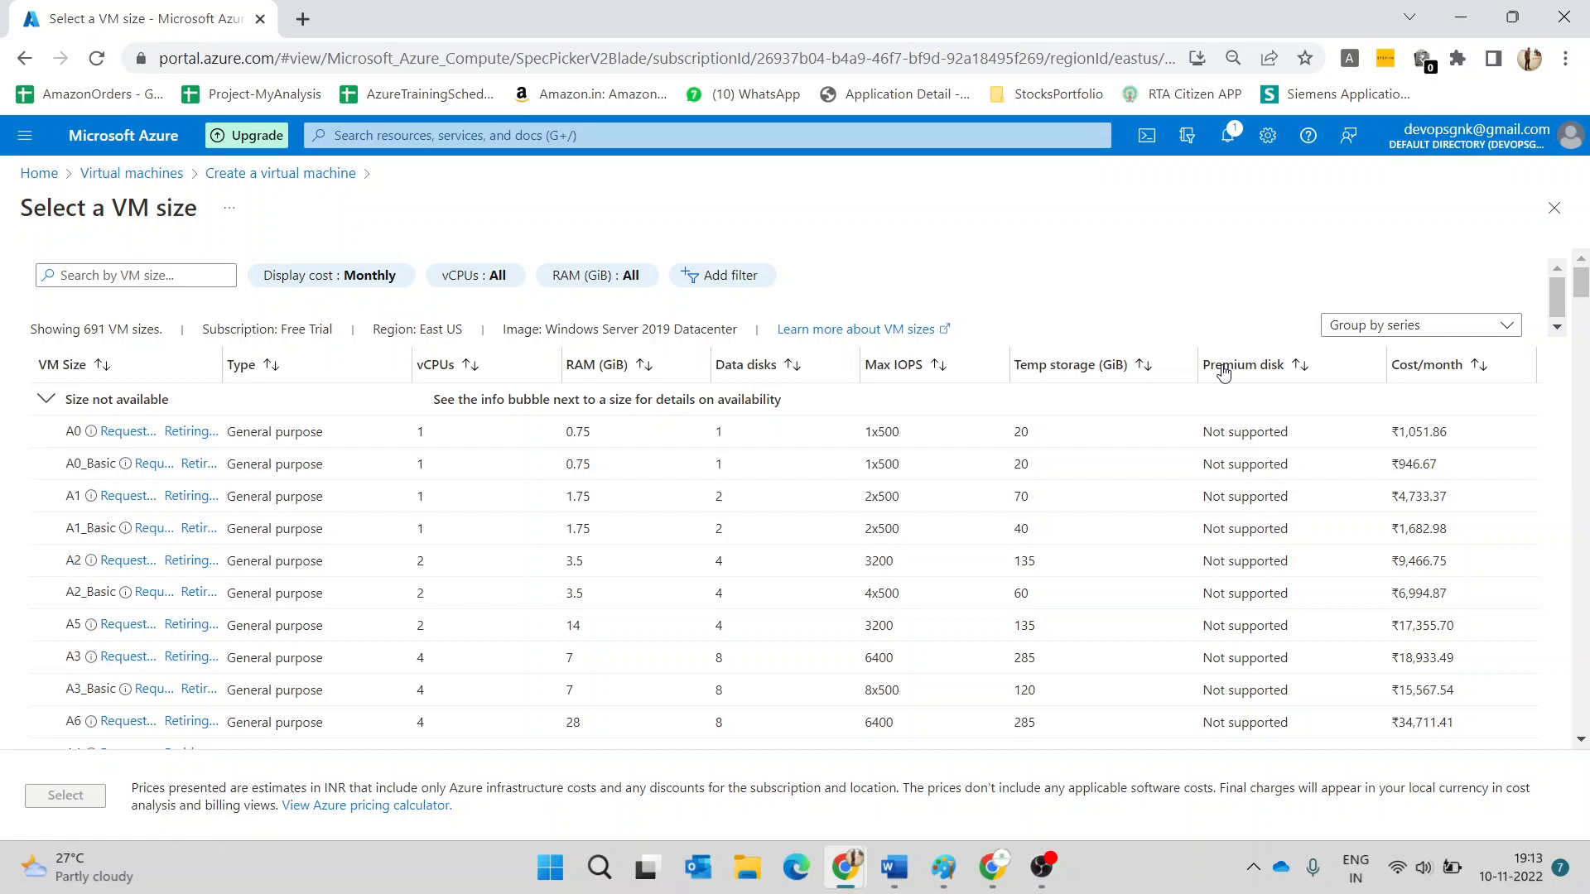
scroll(1223, 373, "down", 4)
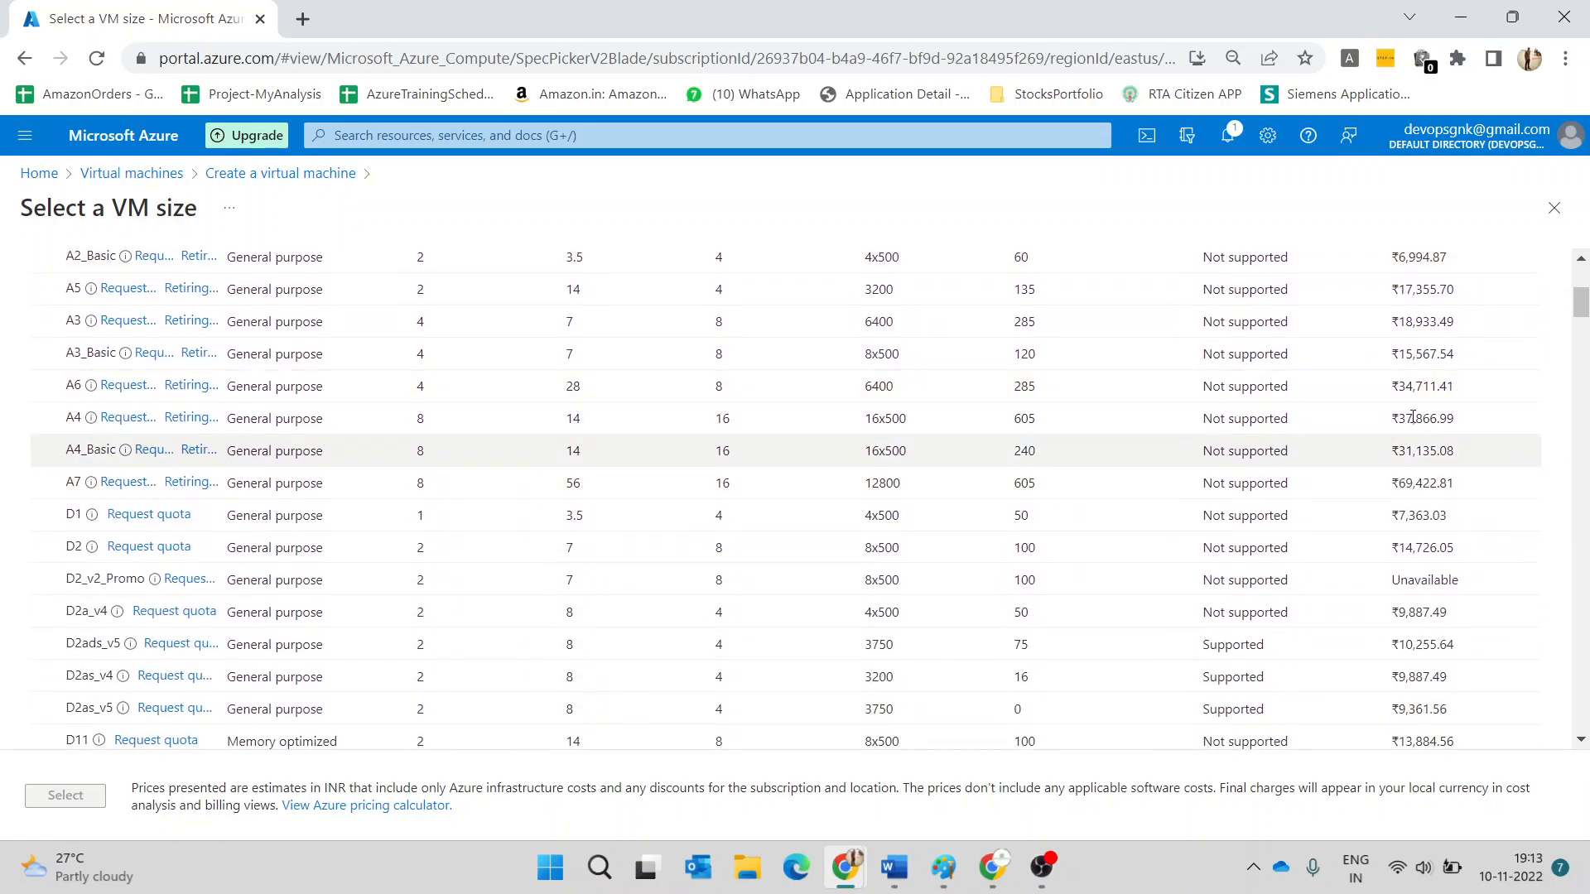
scroll(1304, 470, "up", 4)
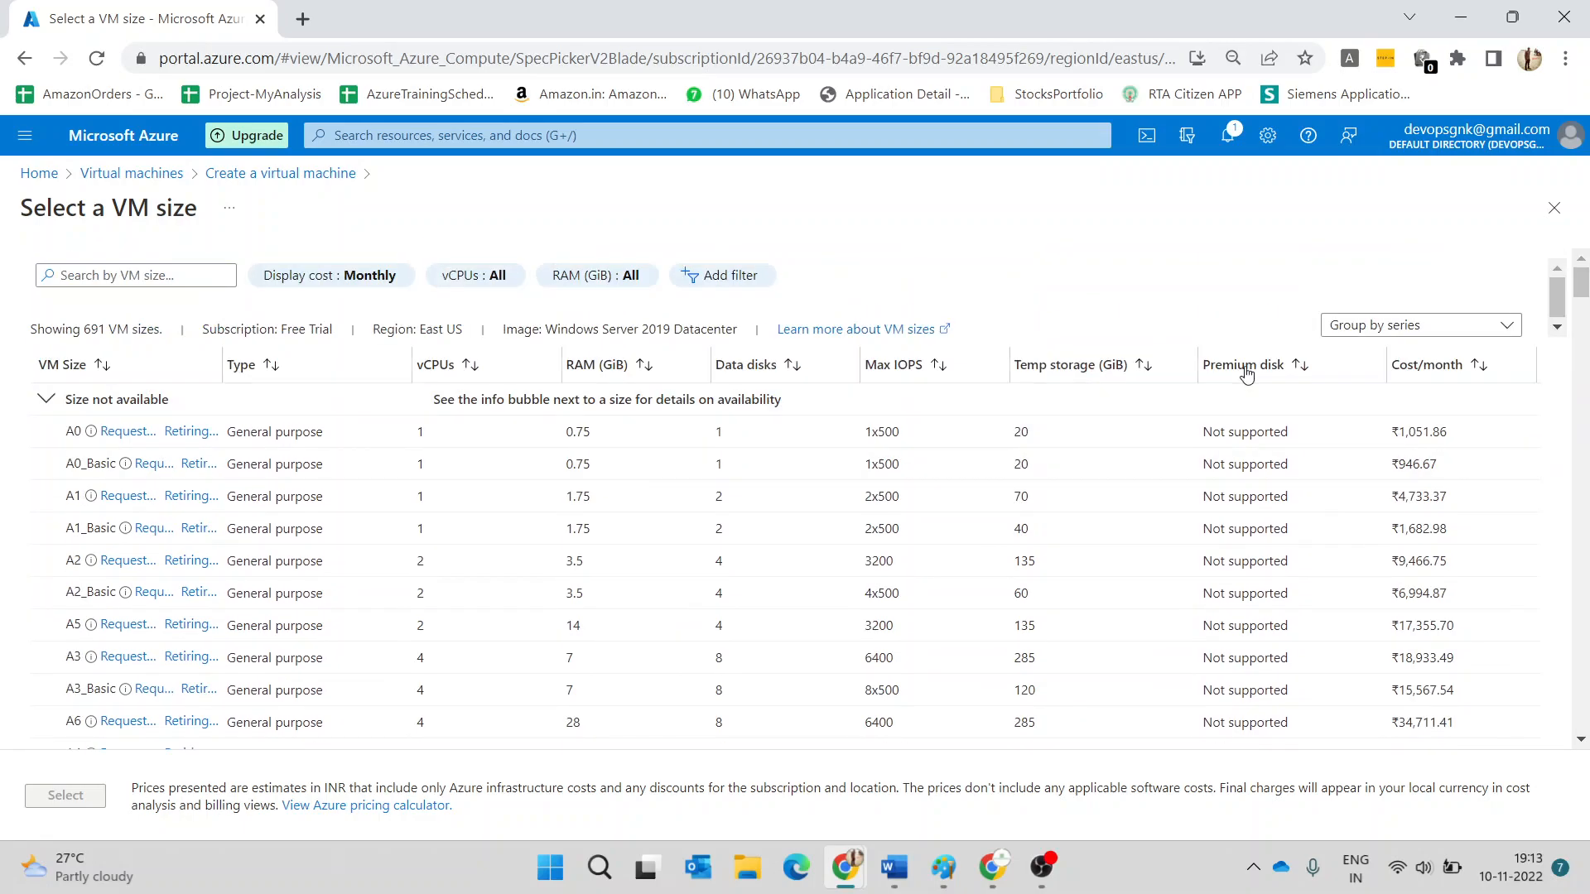
scroll(1252, 464, "down", 4)
scroll(1251, 465, "down", 5)
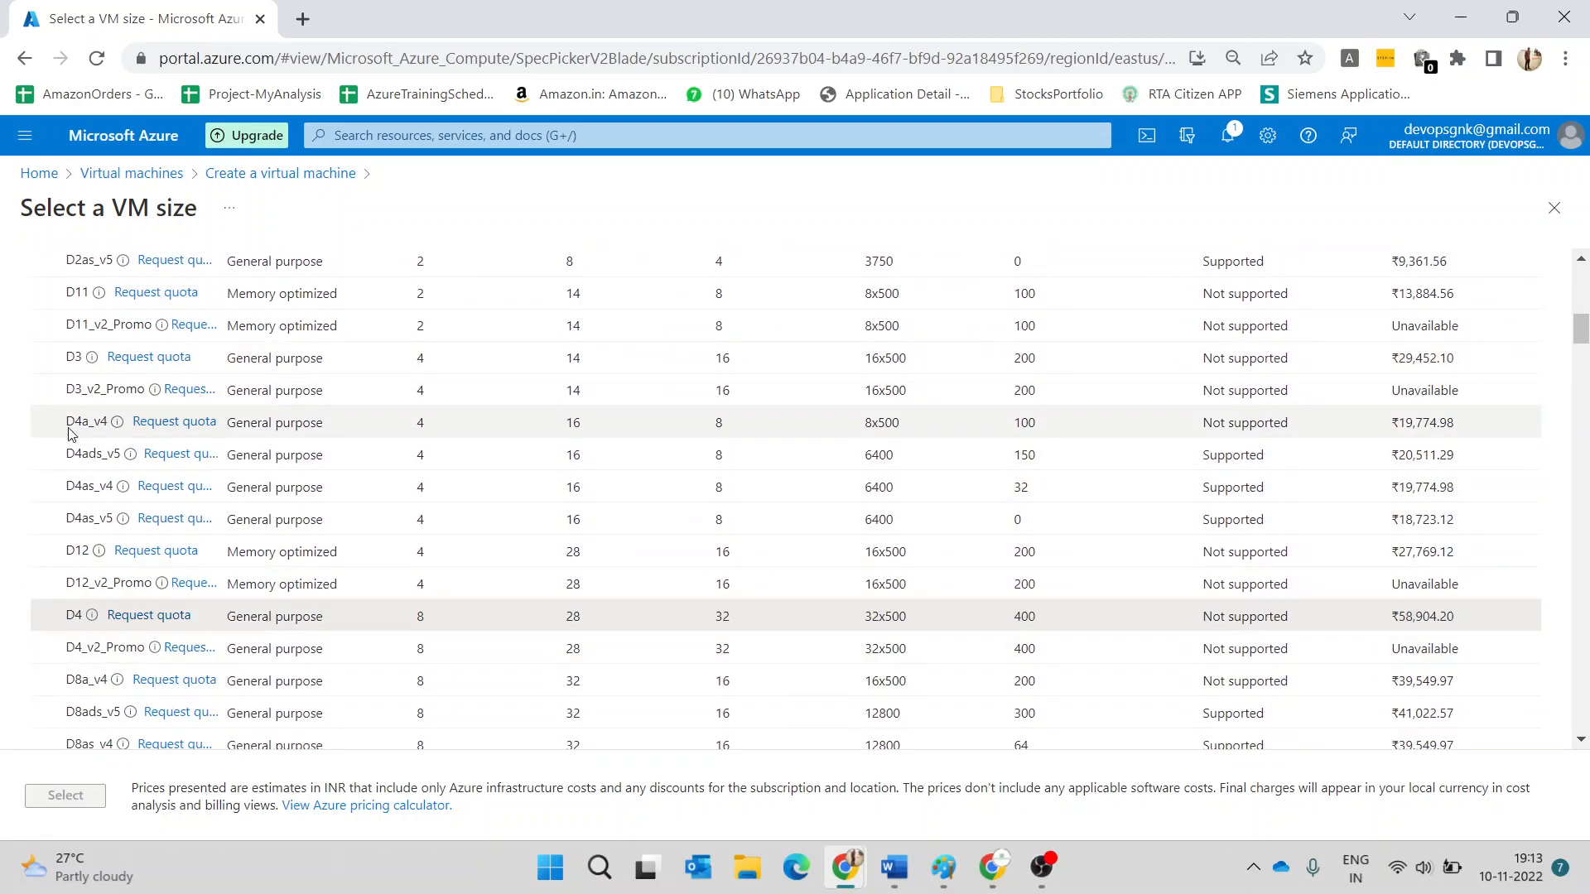
scroll(94, 420, "up", 2)
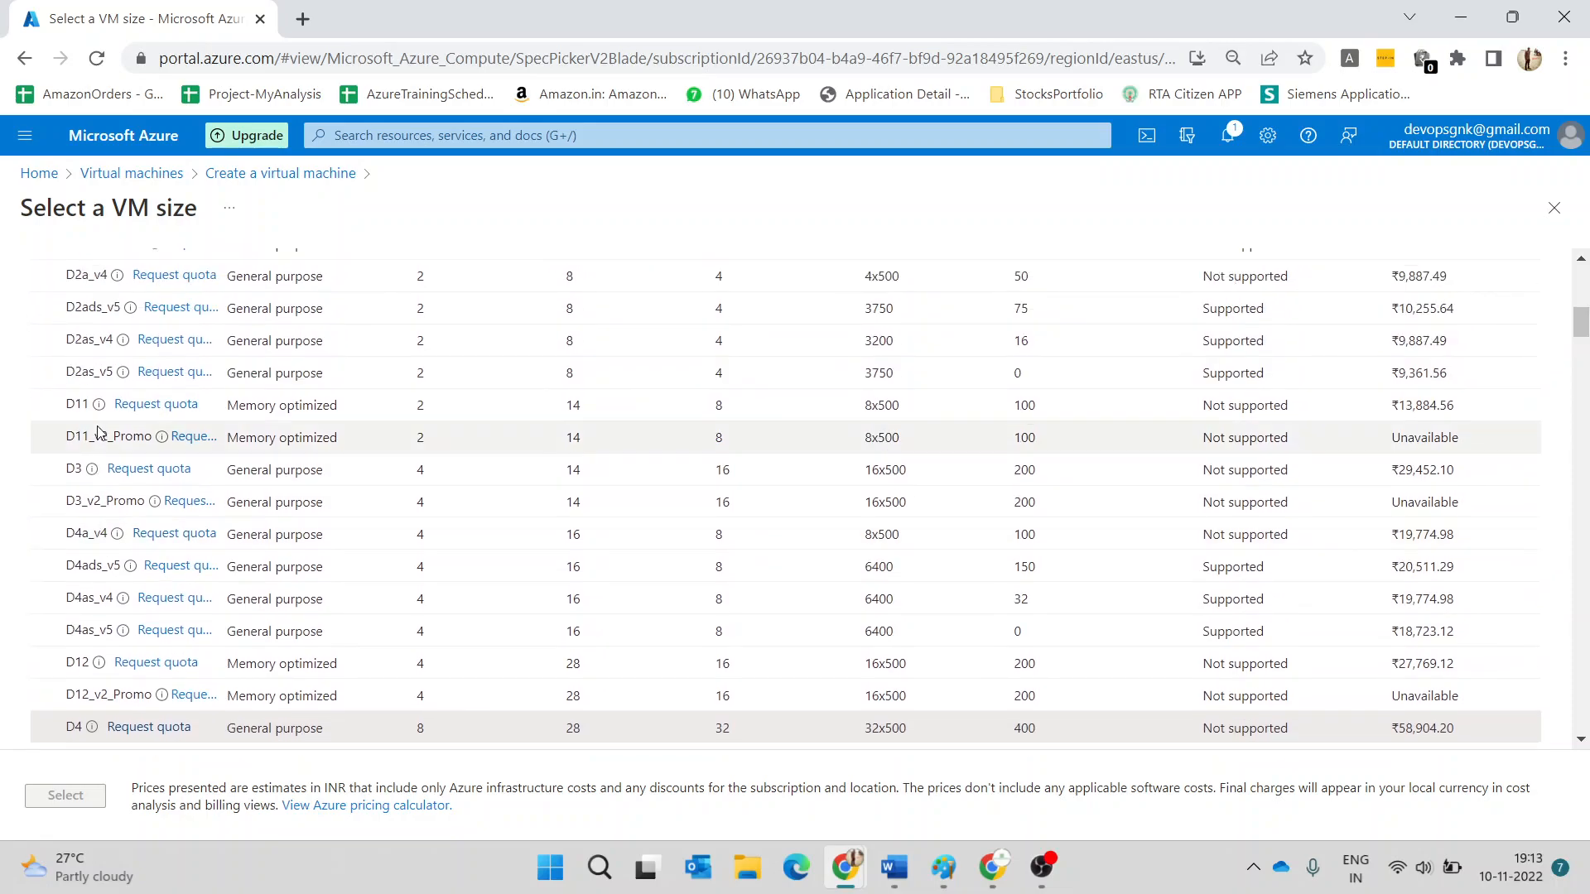
scroll(91, 321, "up", 3)
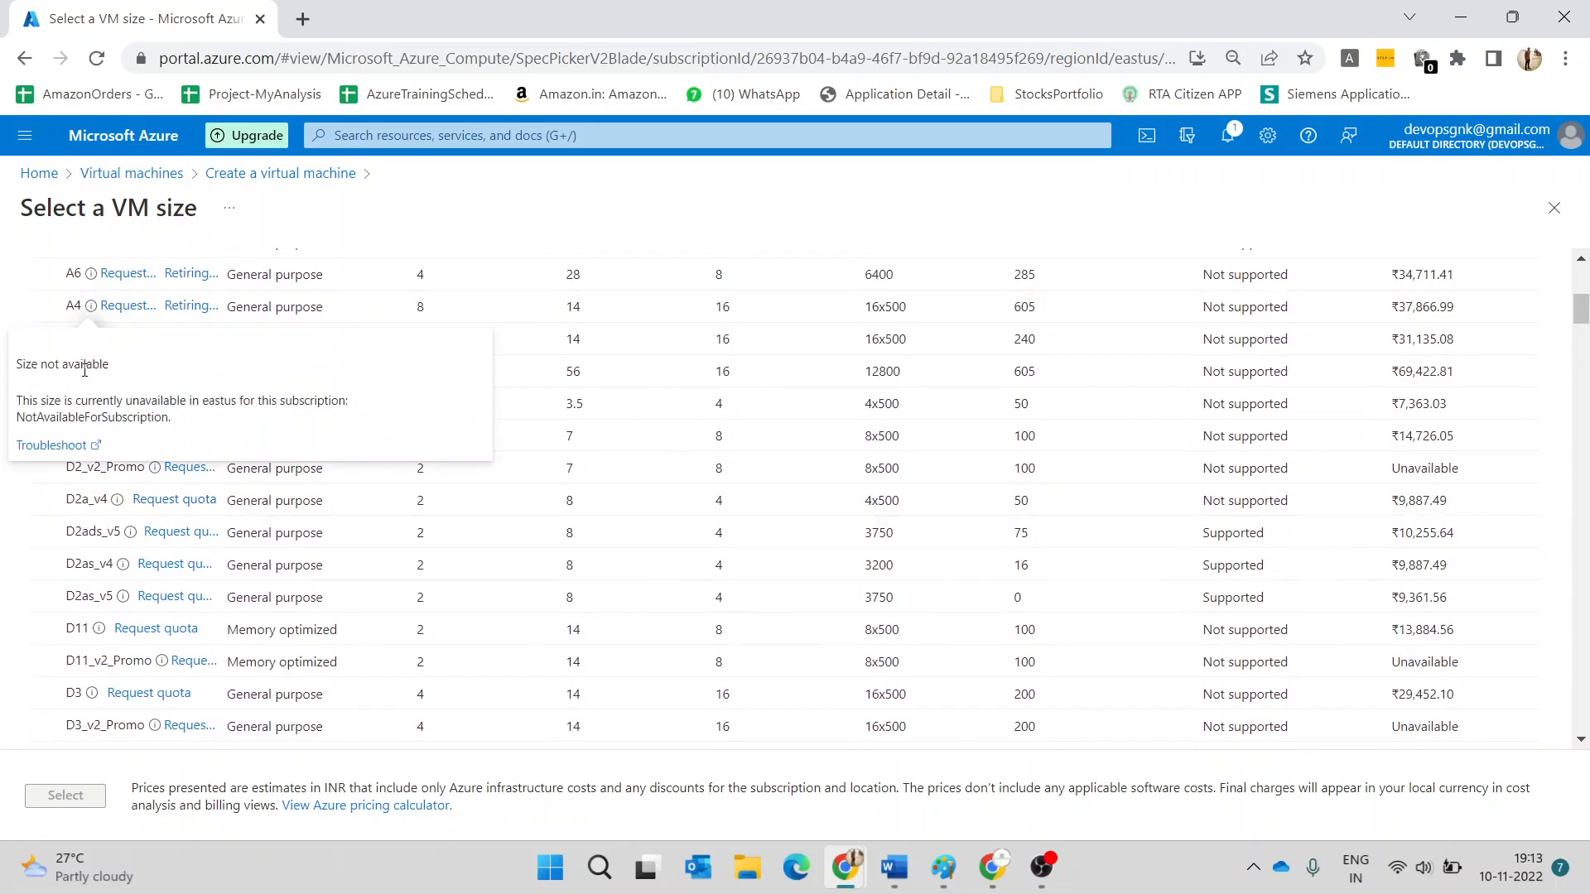
scroll(215, 629, "down", 8)
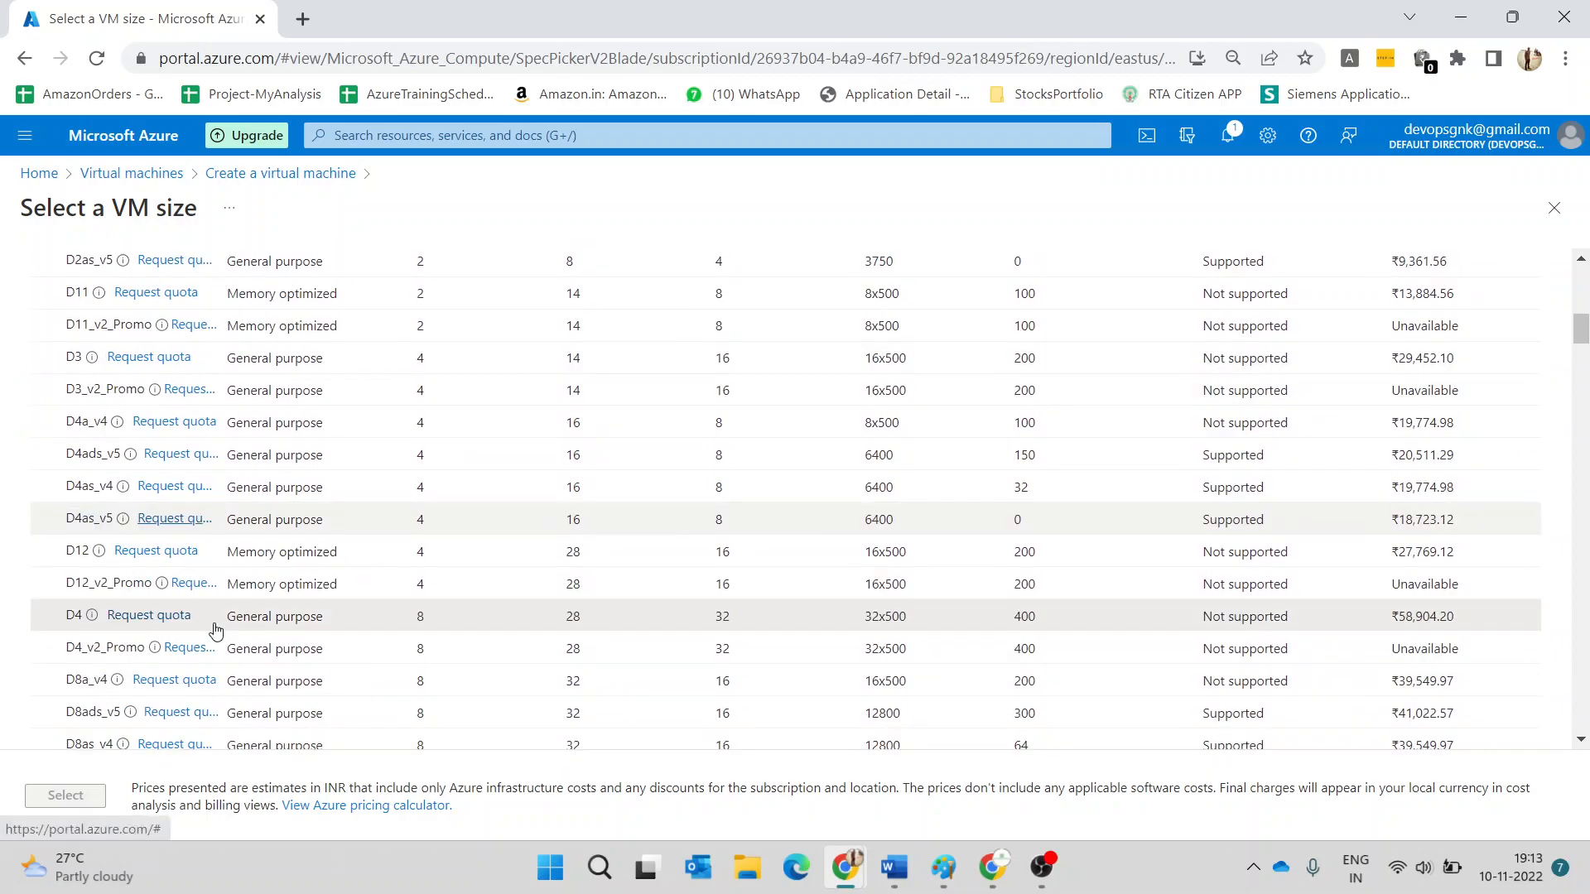
scroll(215, 629, "down", 2)
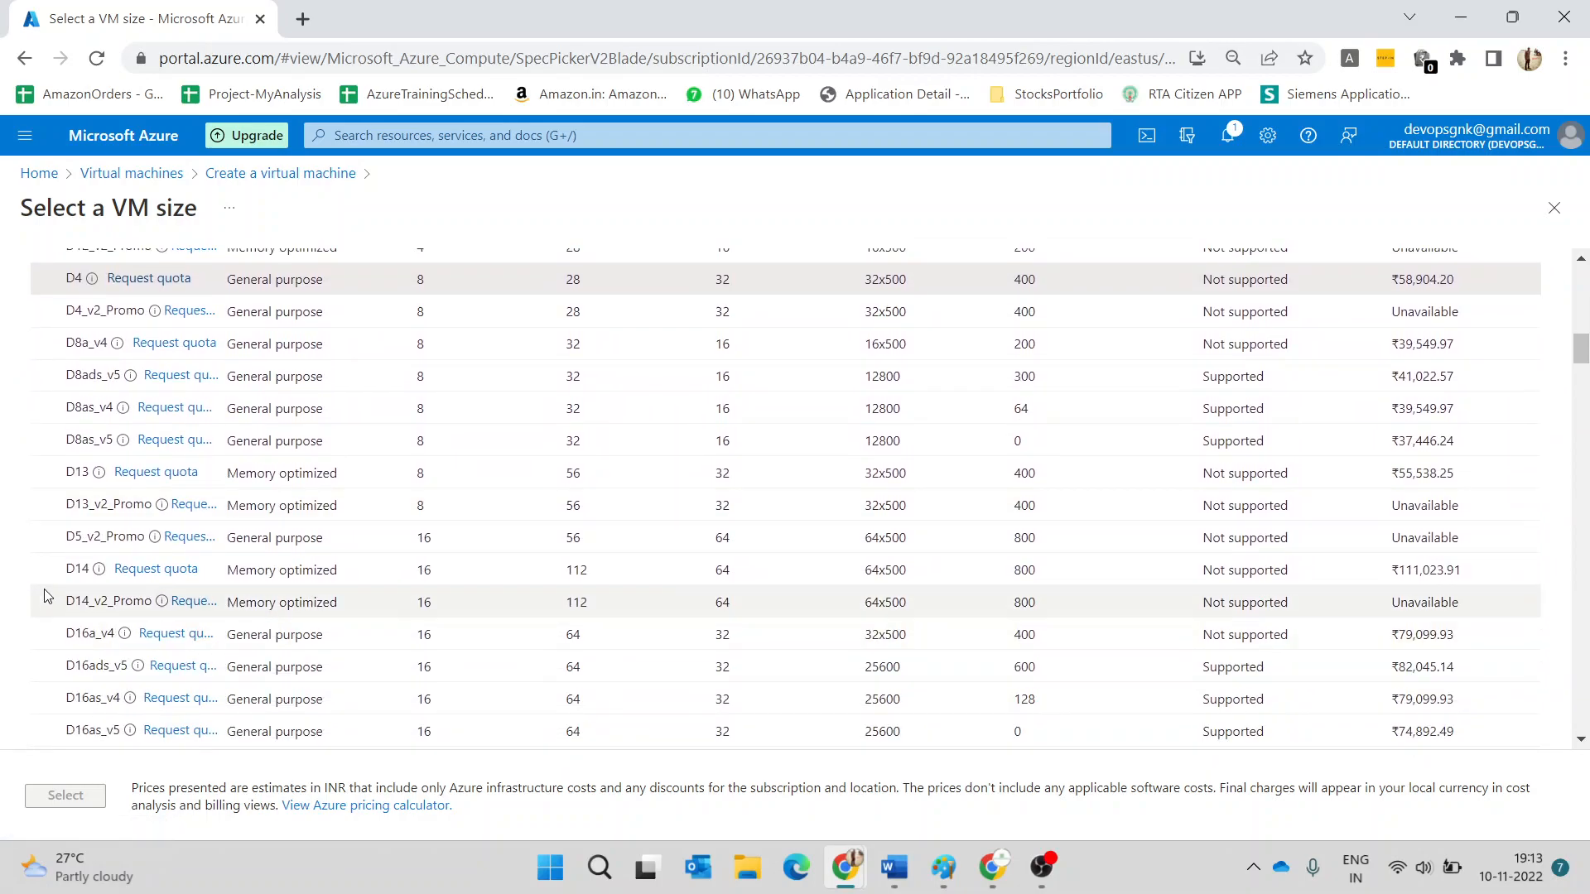
scroll(268, 559, "up", 5)
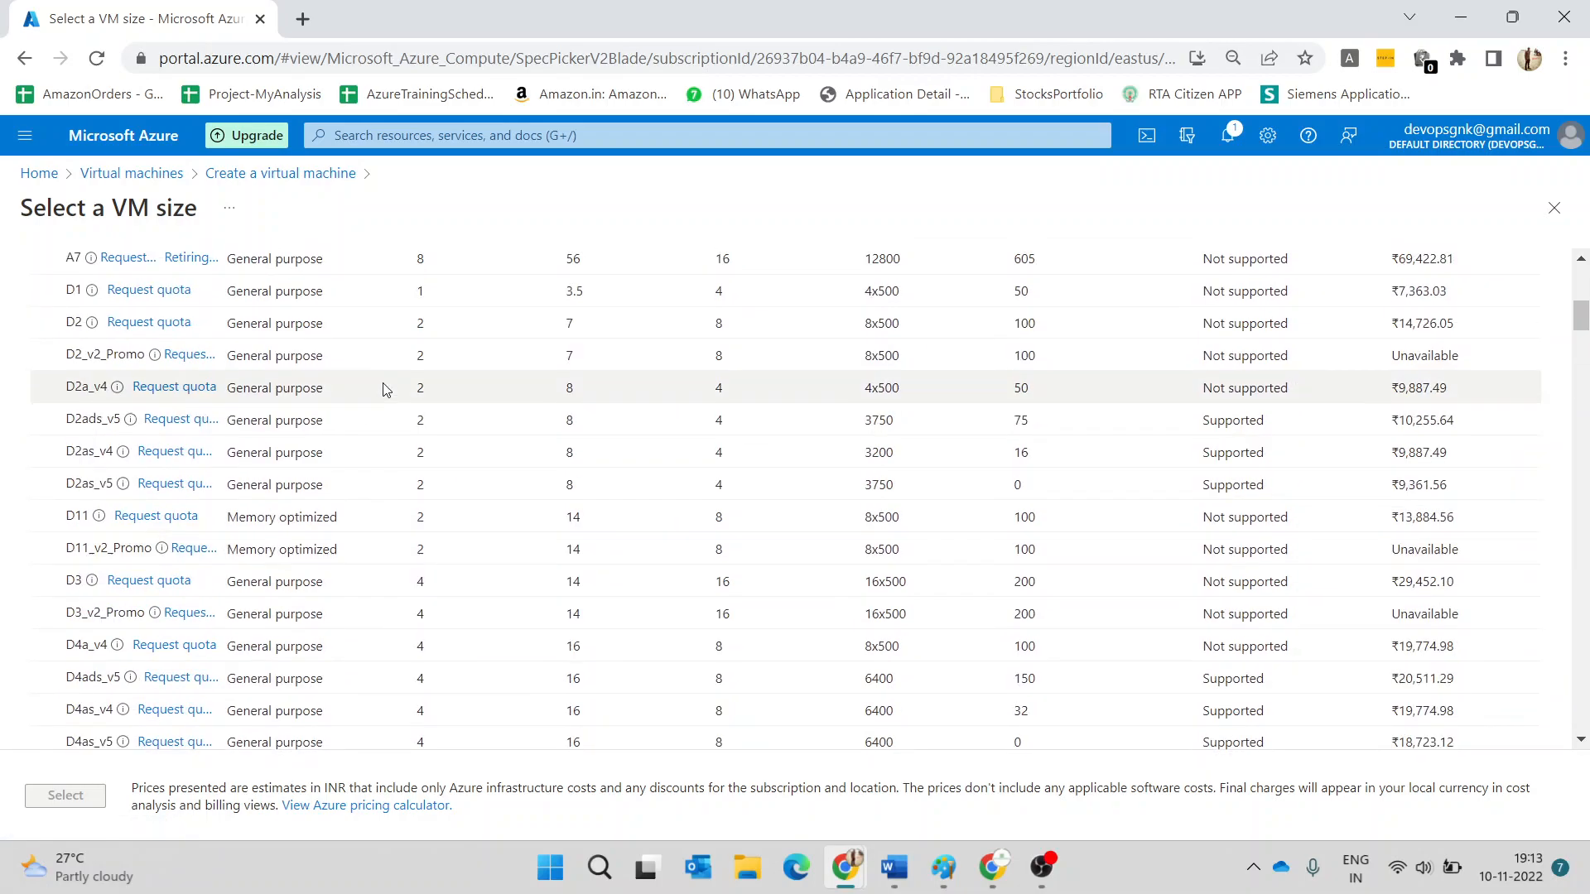
left_click(70, 480)
scroll(508, 625, "up", 5)
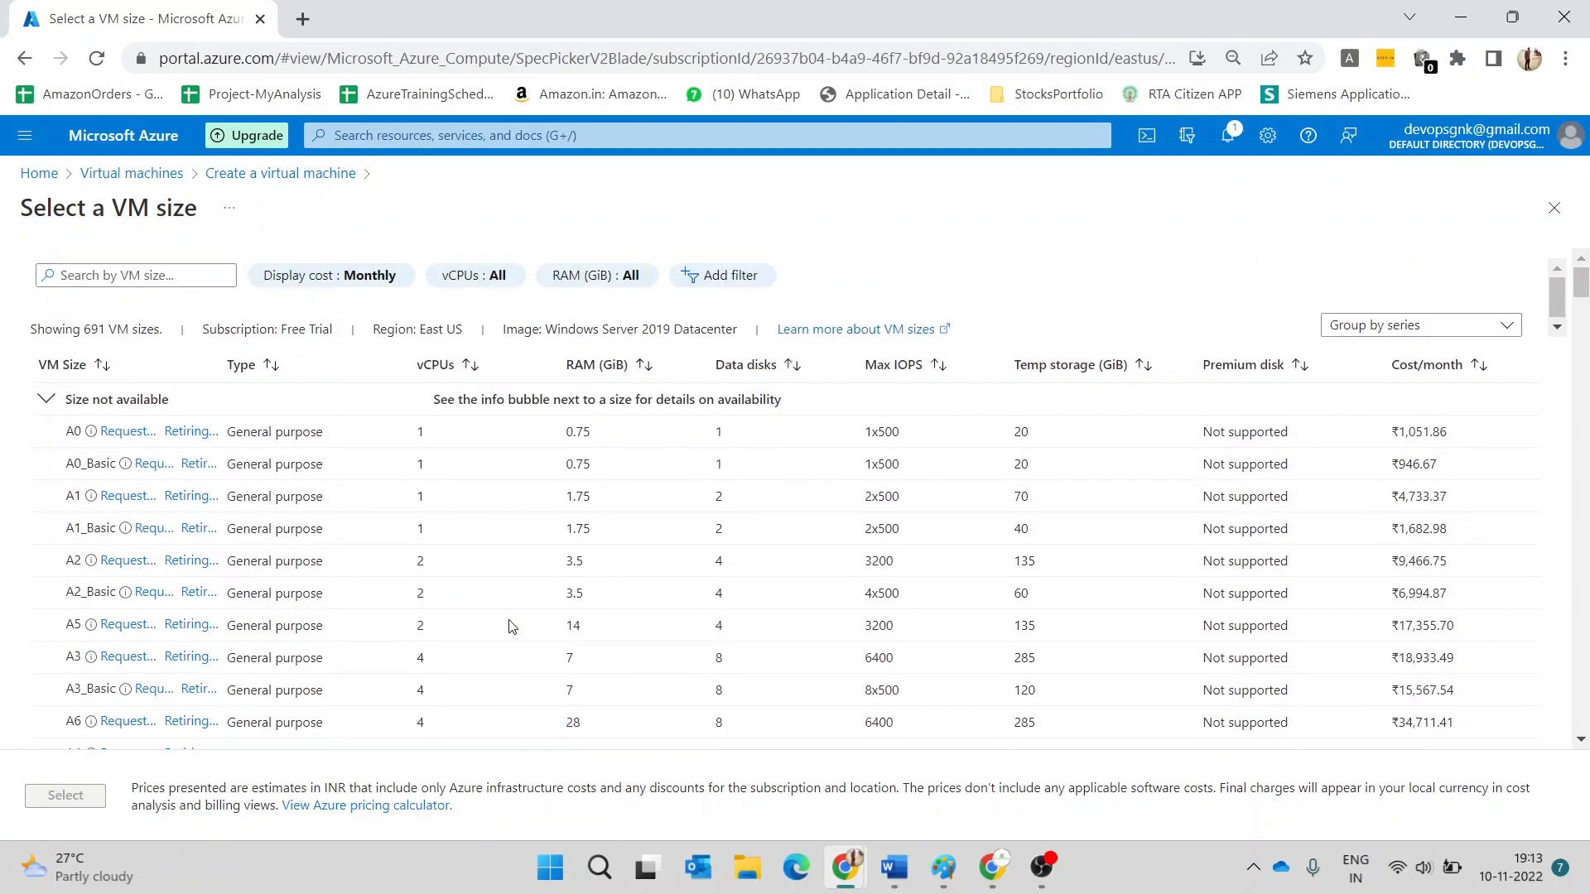
- Back on the VM form, search 'centra' and pick (Asia Pacific) Central India as the region
left_click(235, 175)
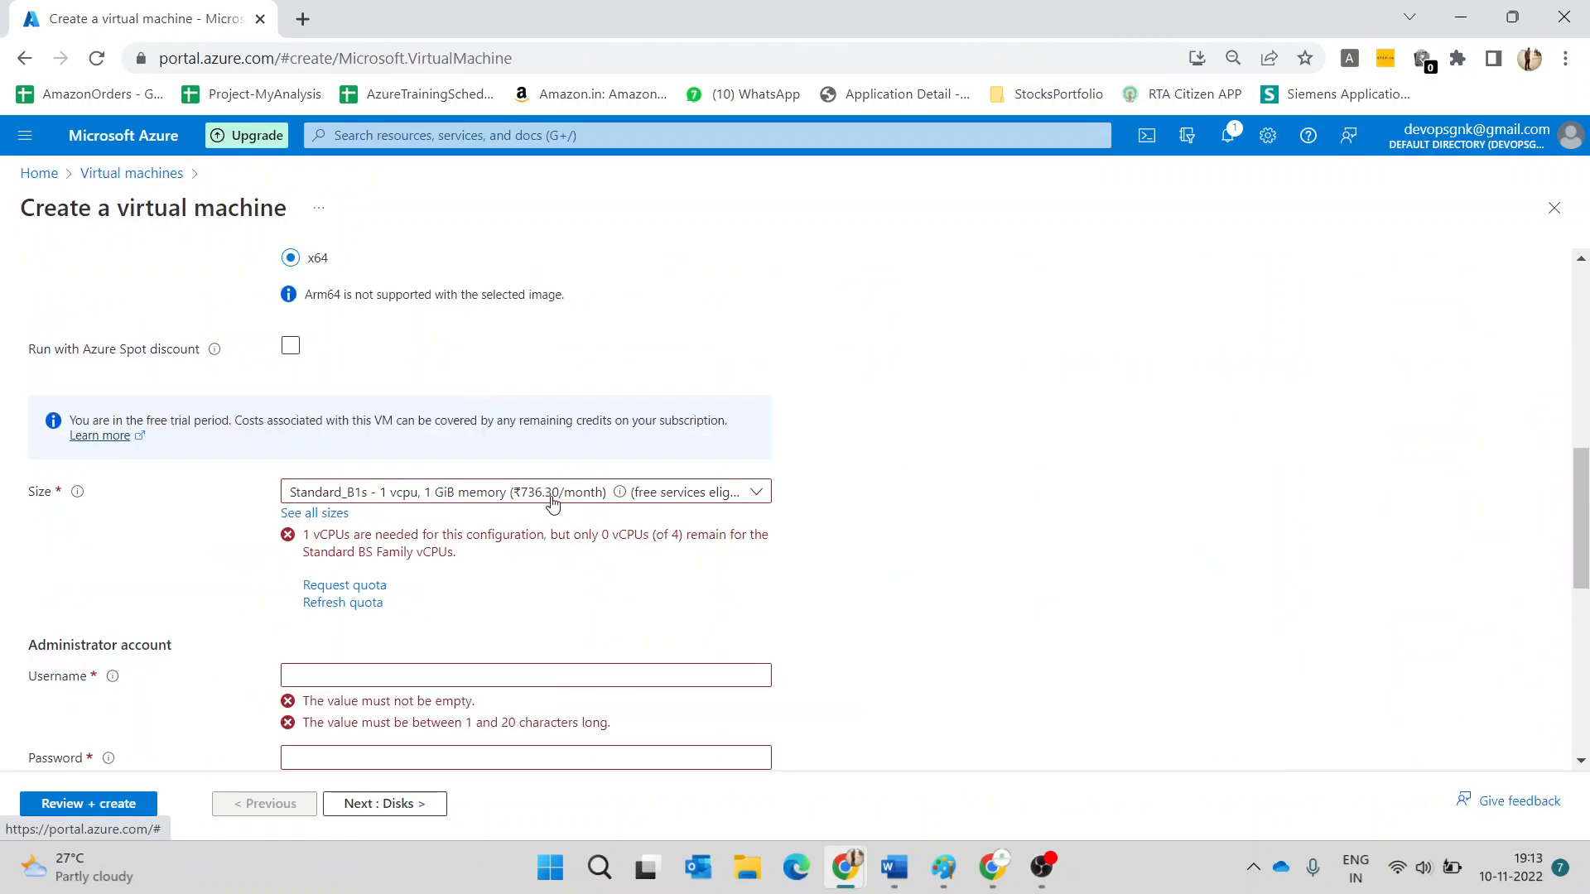
scroll(472, 560, "up", 5)
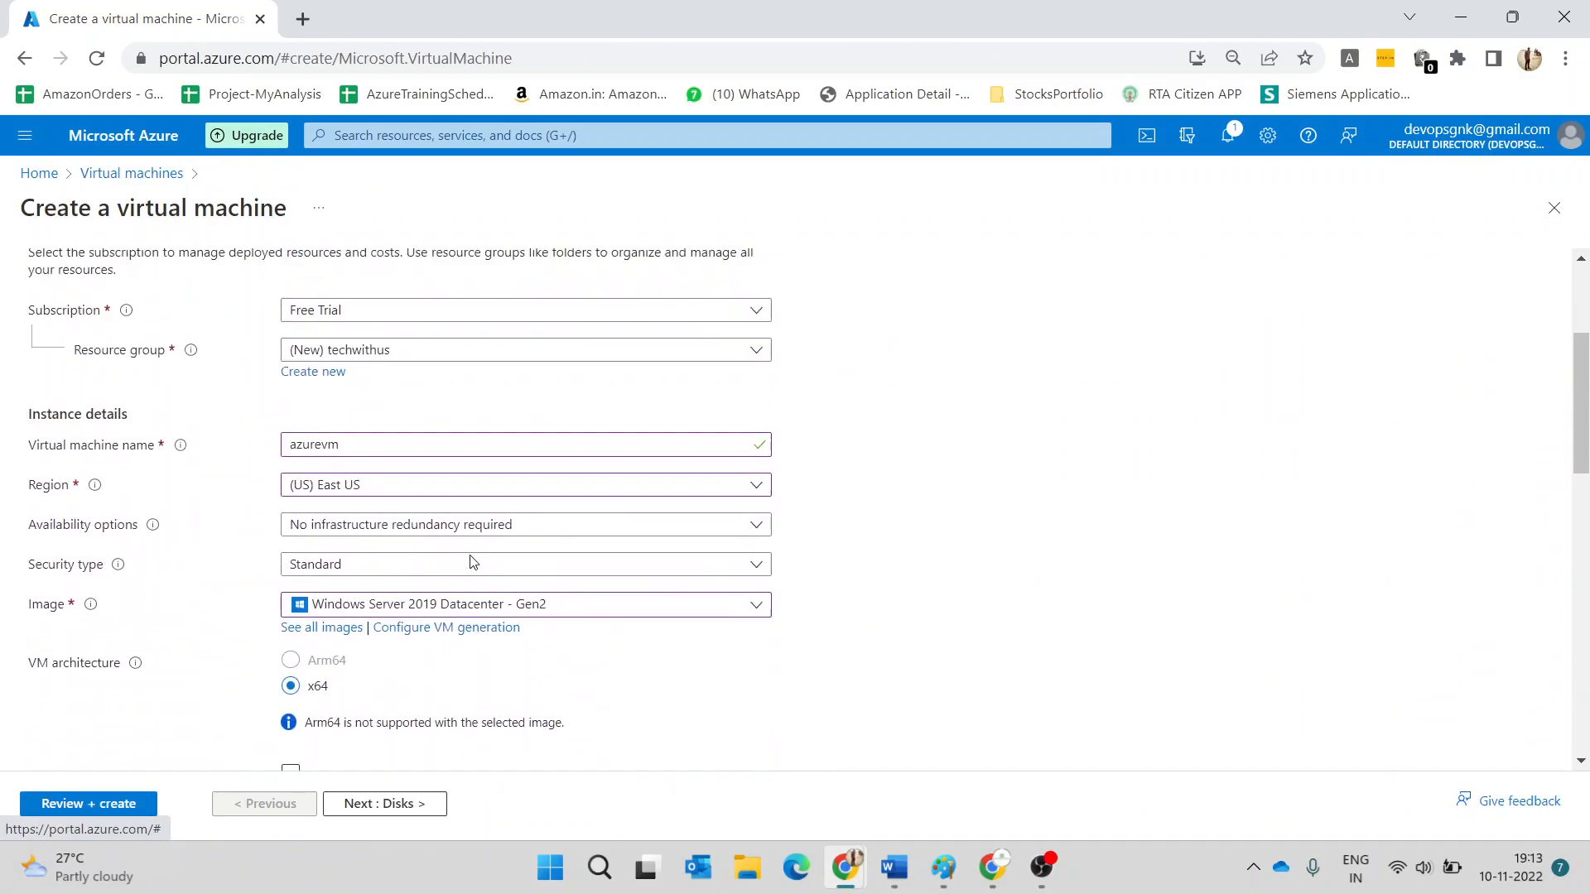
left_click(467, 518)
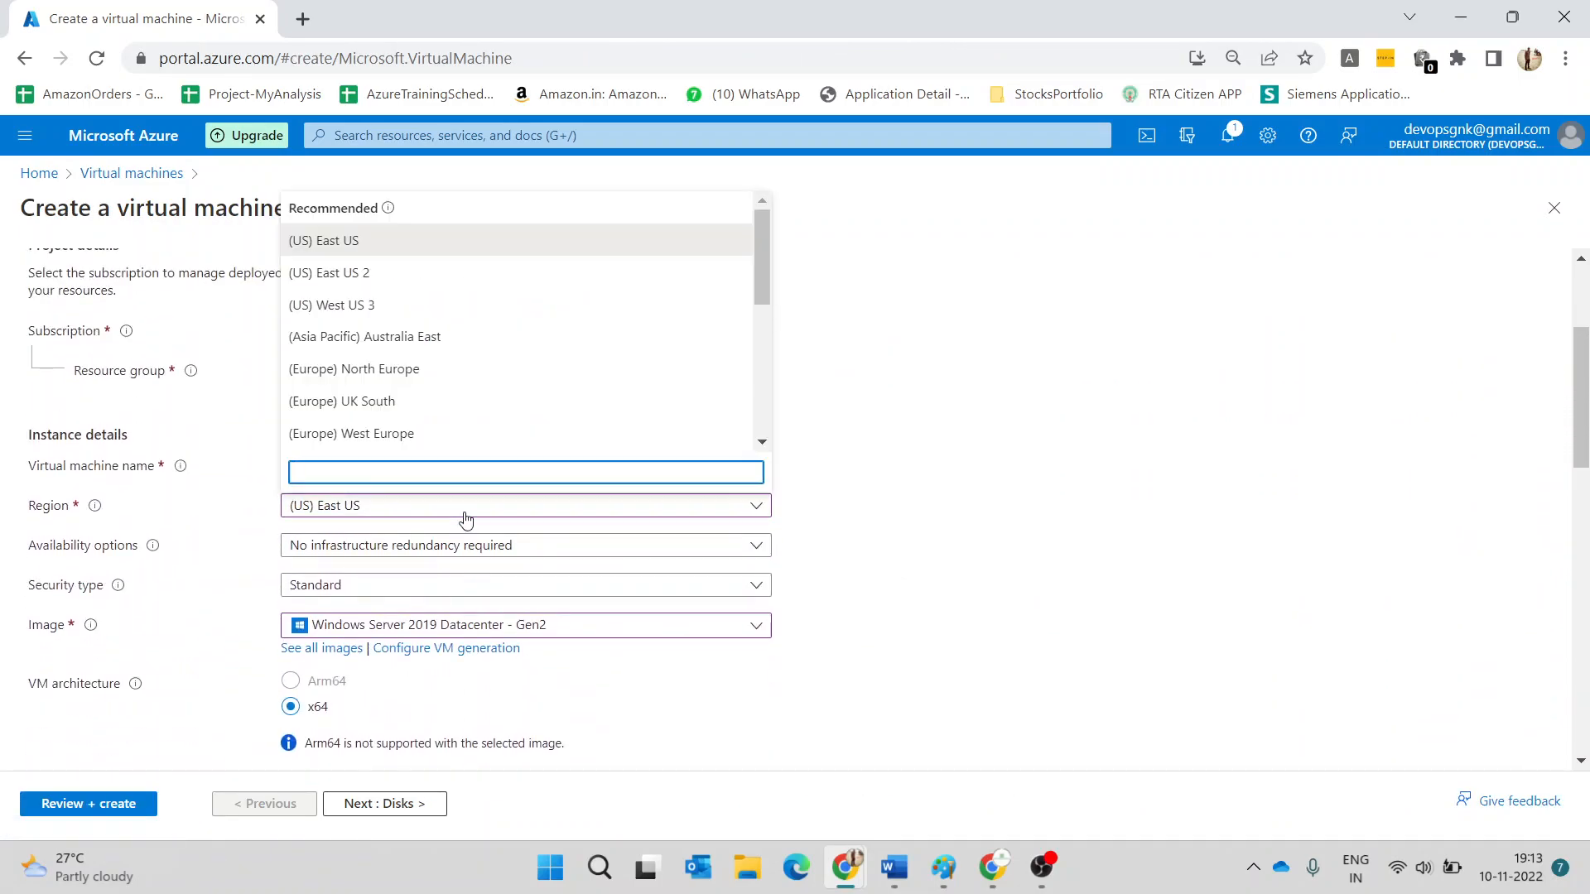
type("centra")
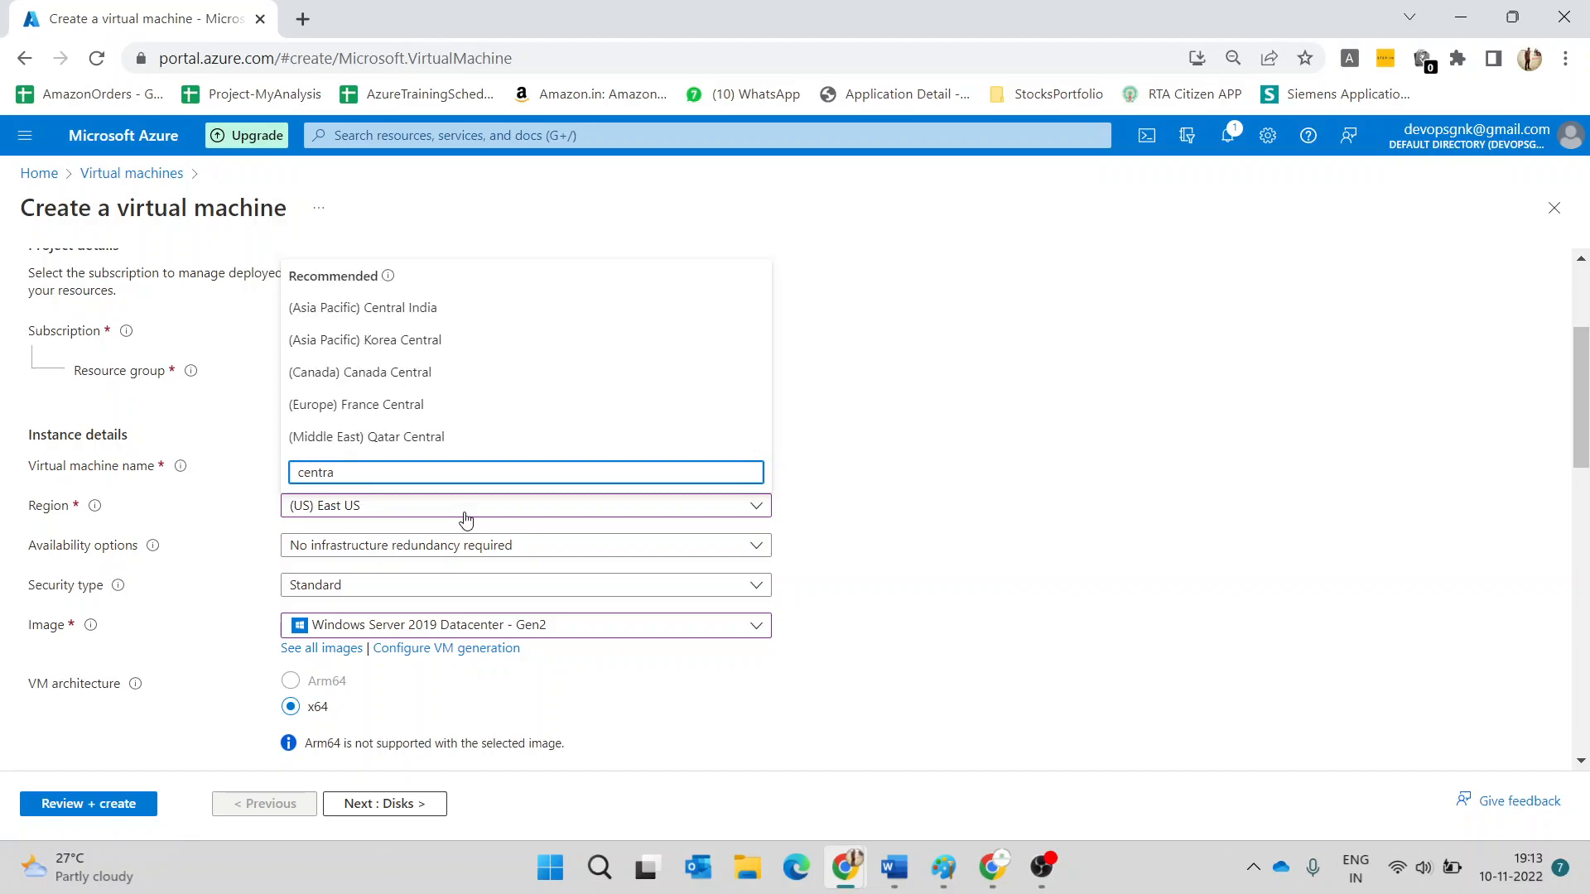
type("l us")
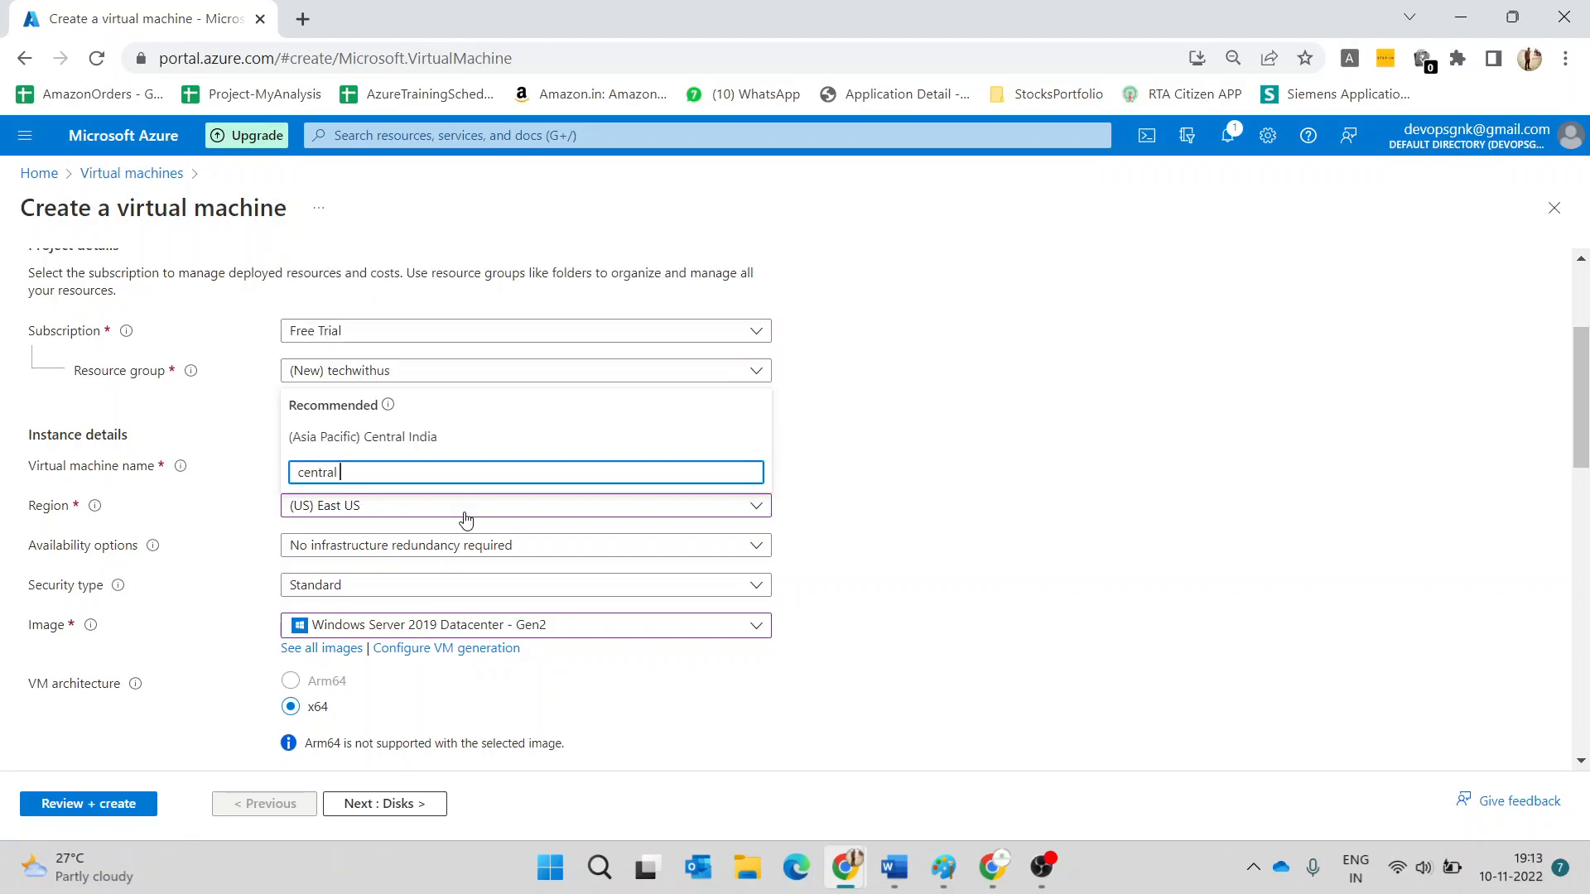
key("BackSpace")
key("BackSpace")
key("BackSpace")
key("BackSpace")
key("BackSpace")
key("BackSpace")
key("BackSpace")
key("BackSpace")
key("BackSpace")
key("BackSpace")
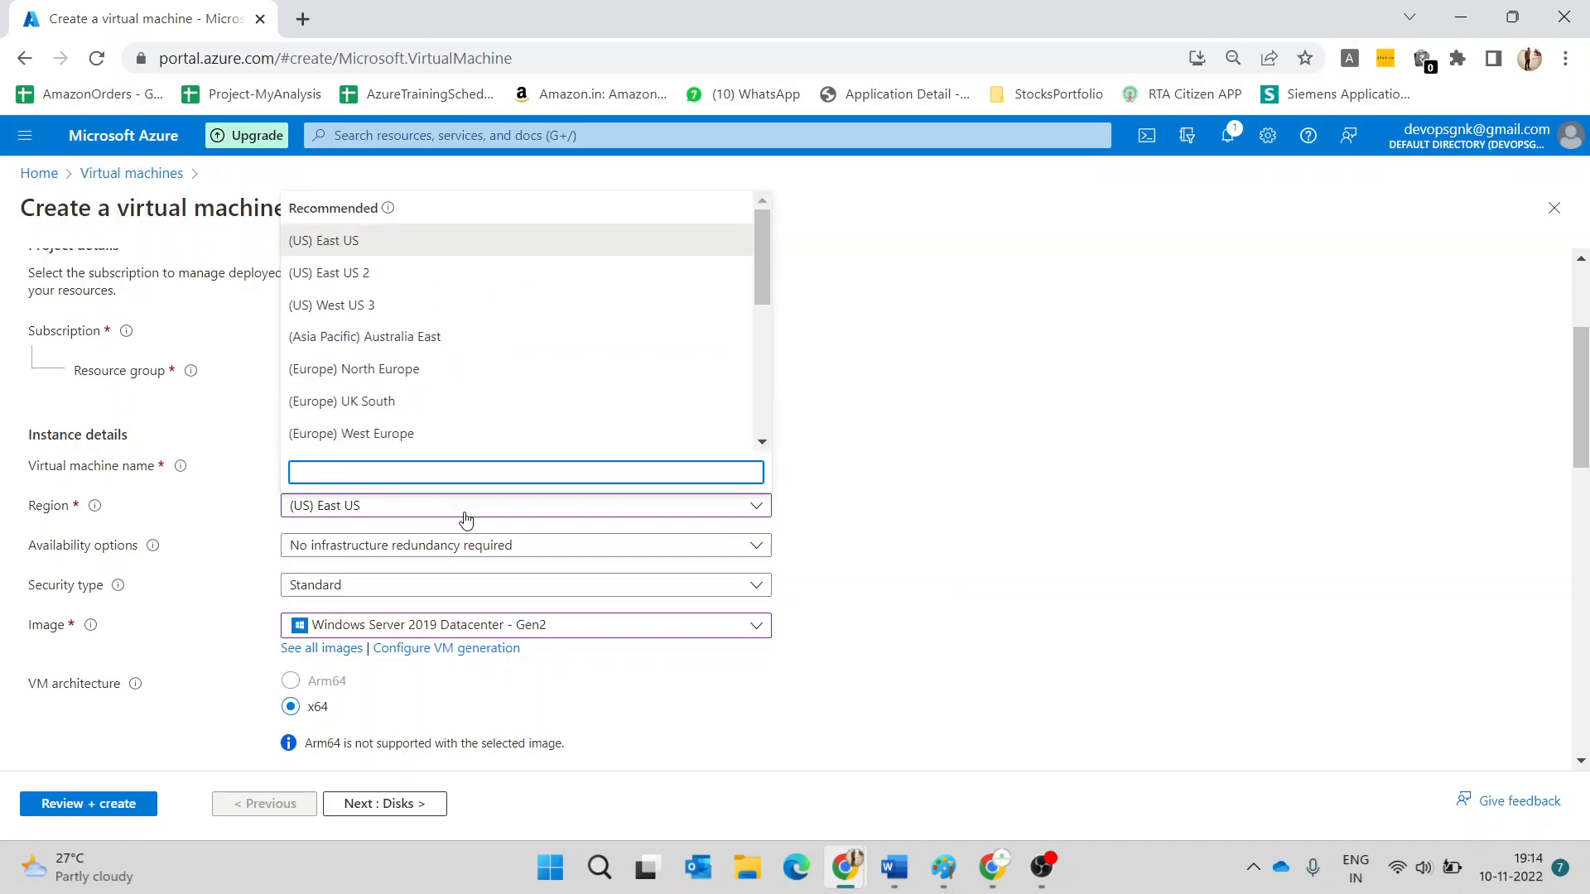
type("centra")
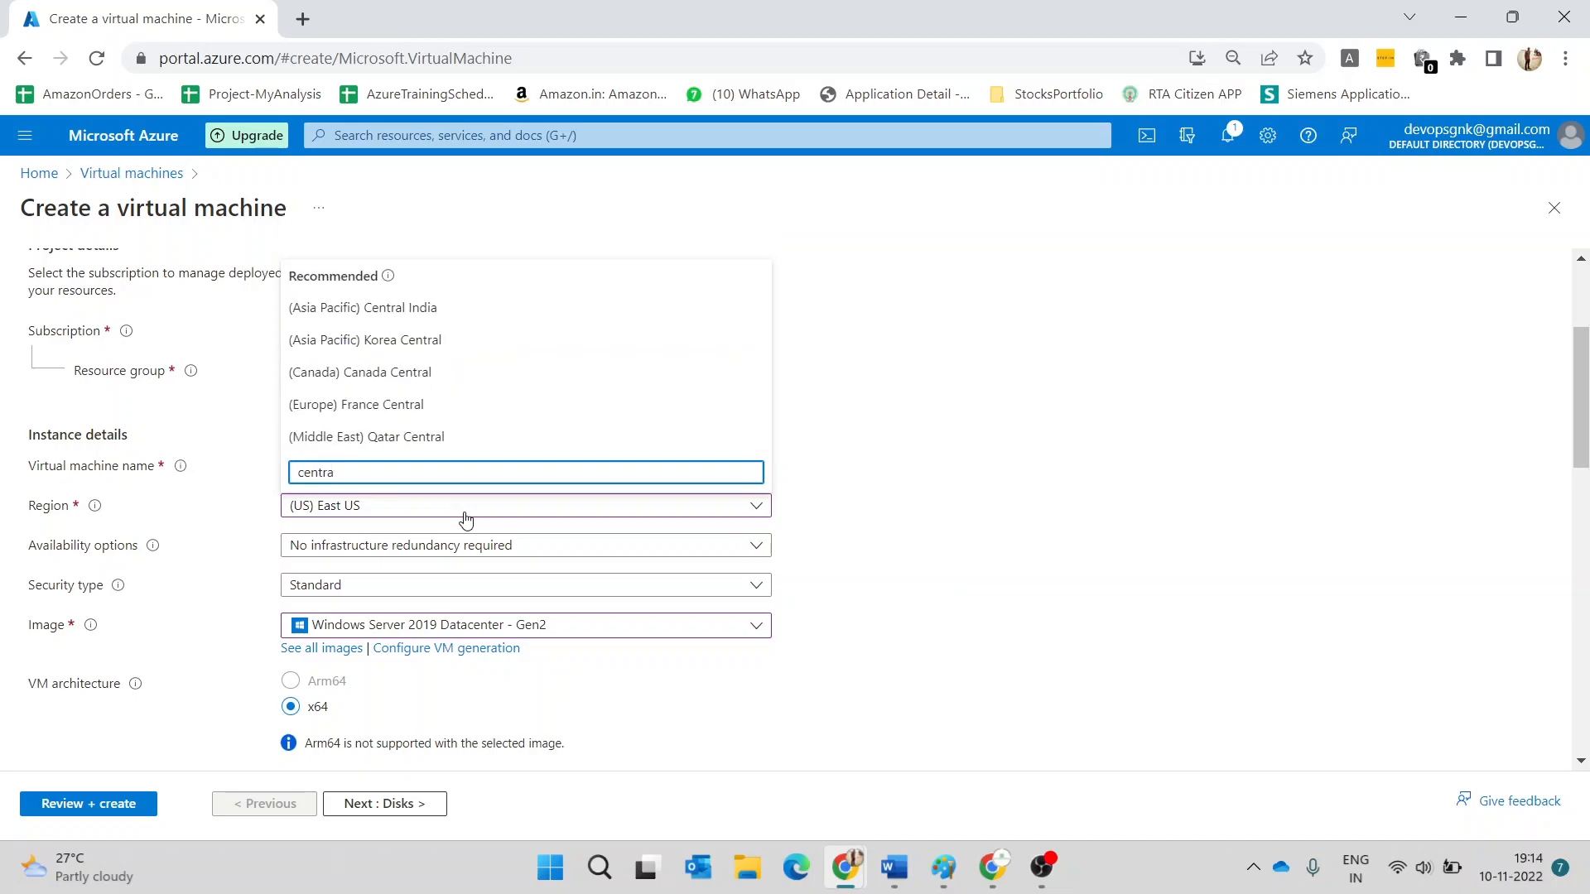
left_click(436, 308)
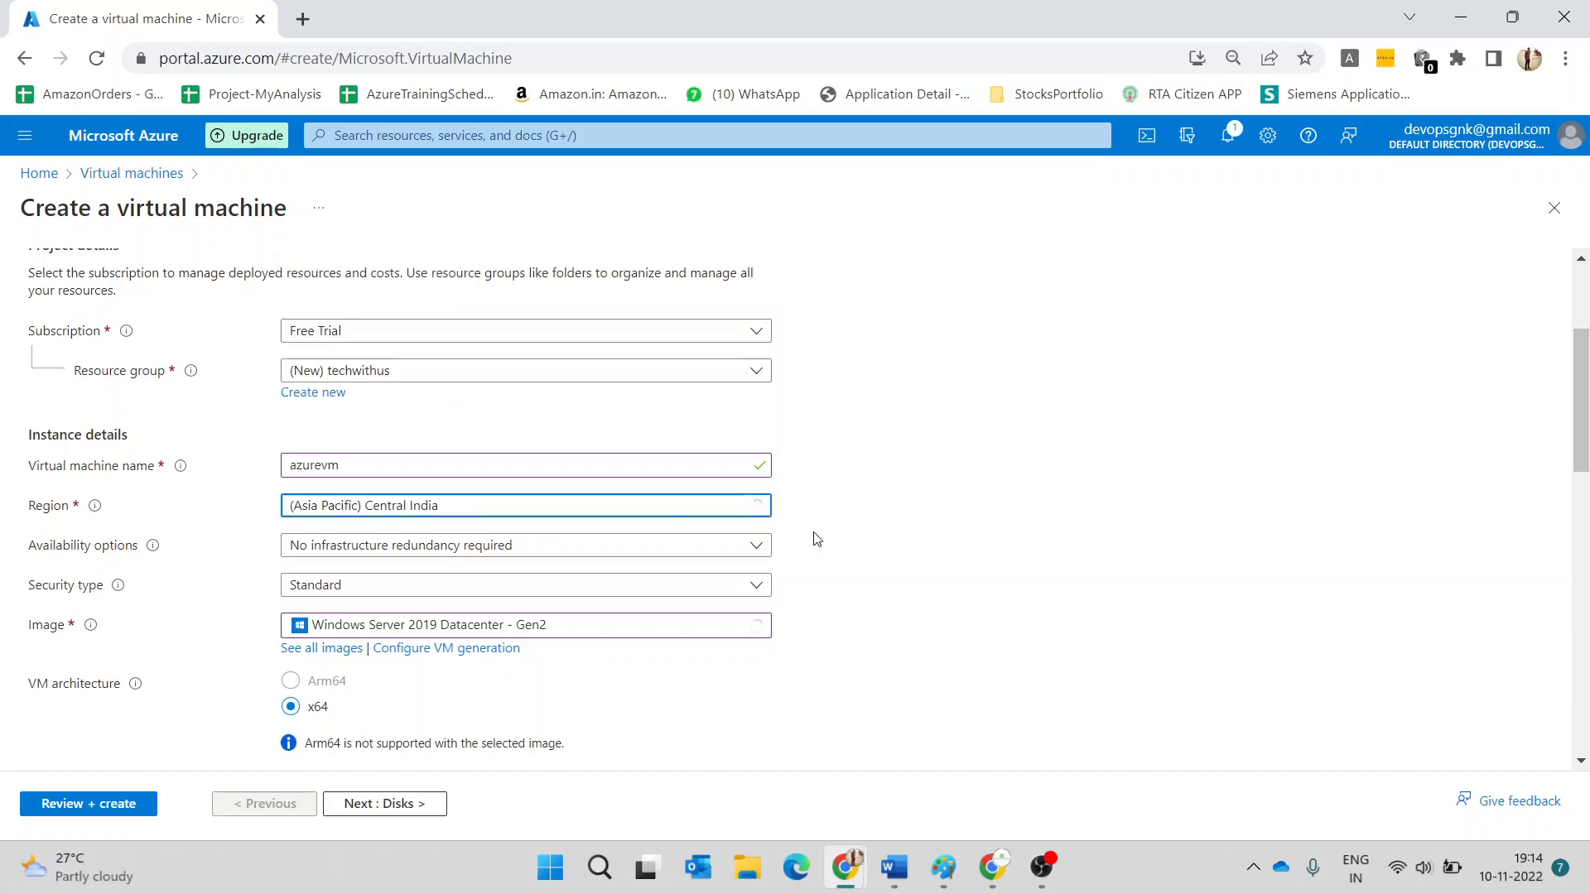
scroll(945, 529, "down", 5)
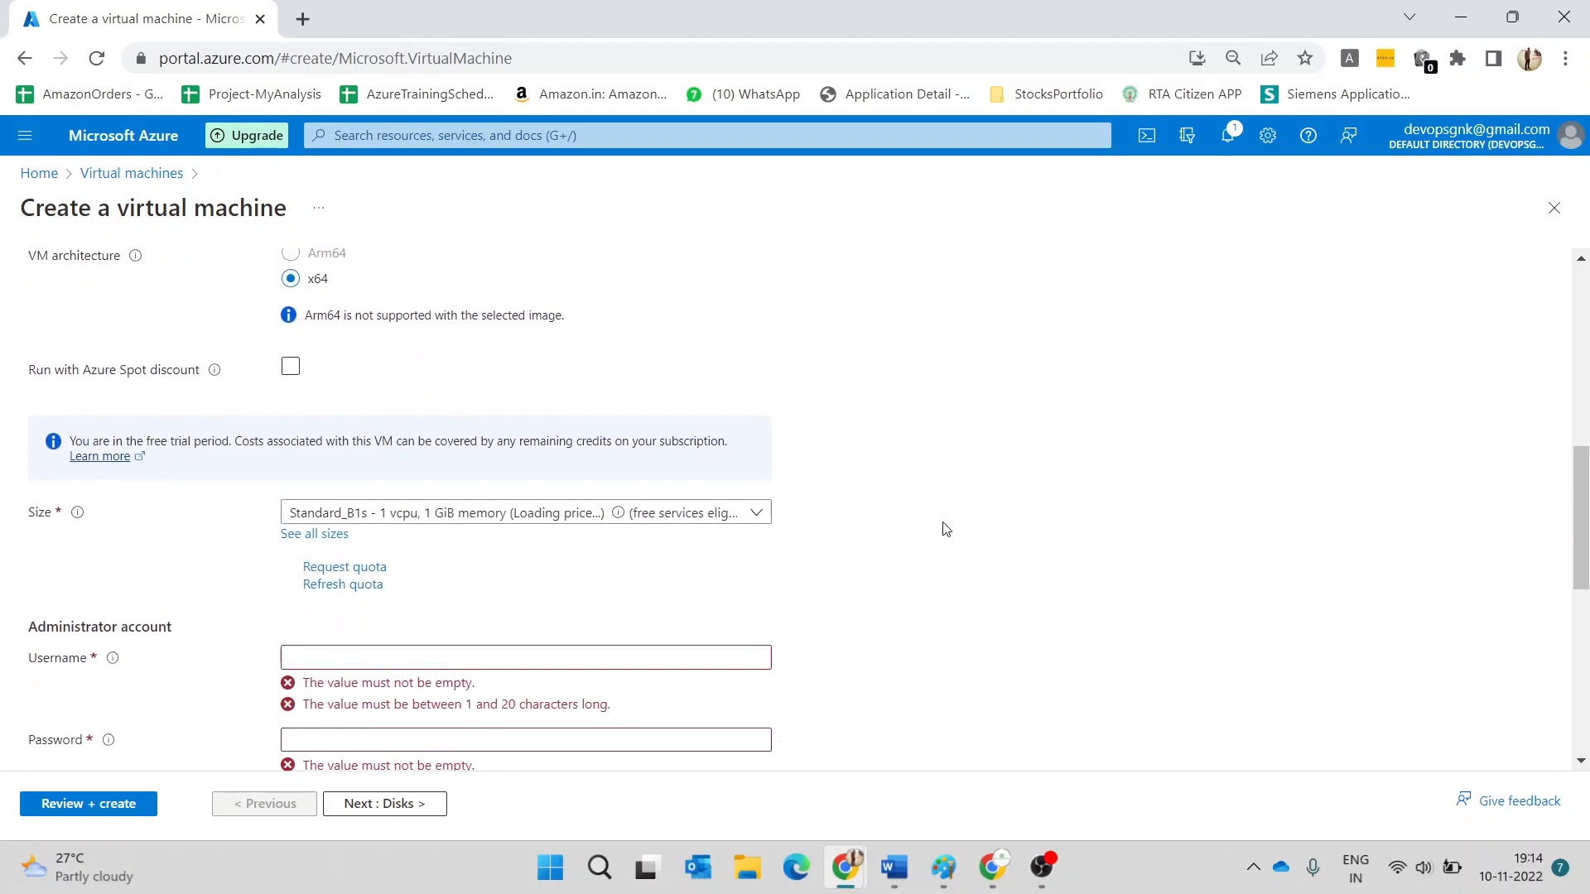
- Choose Standard_D4s_v3 (4 vcpus, 16 GiB memory, ₹20,721.66/month) as the VM size
left_click(479, 497)
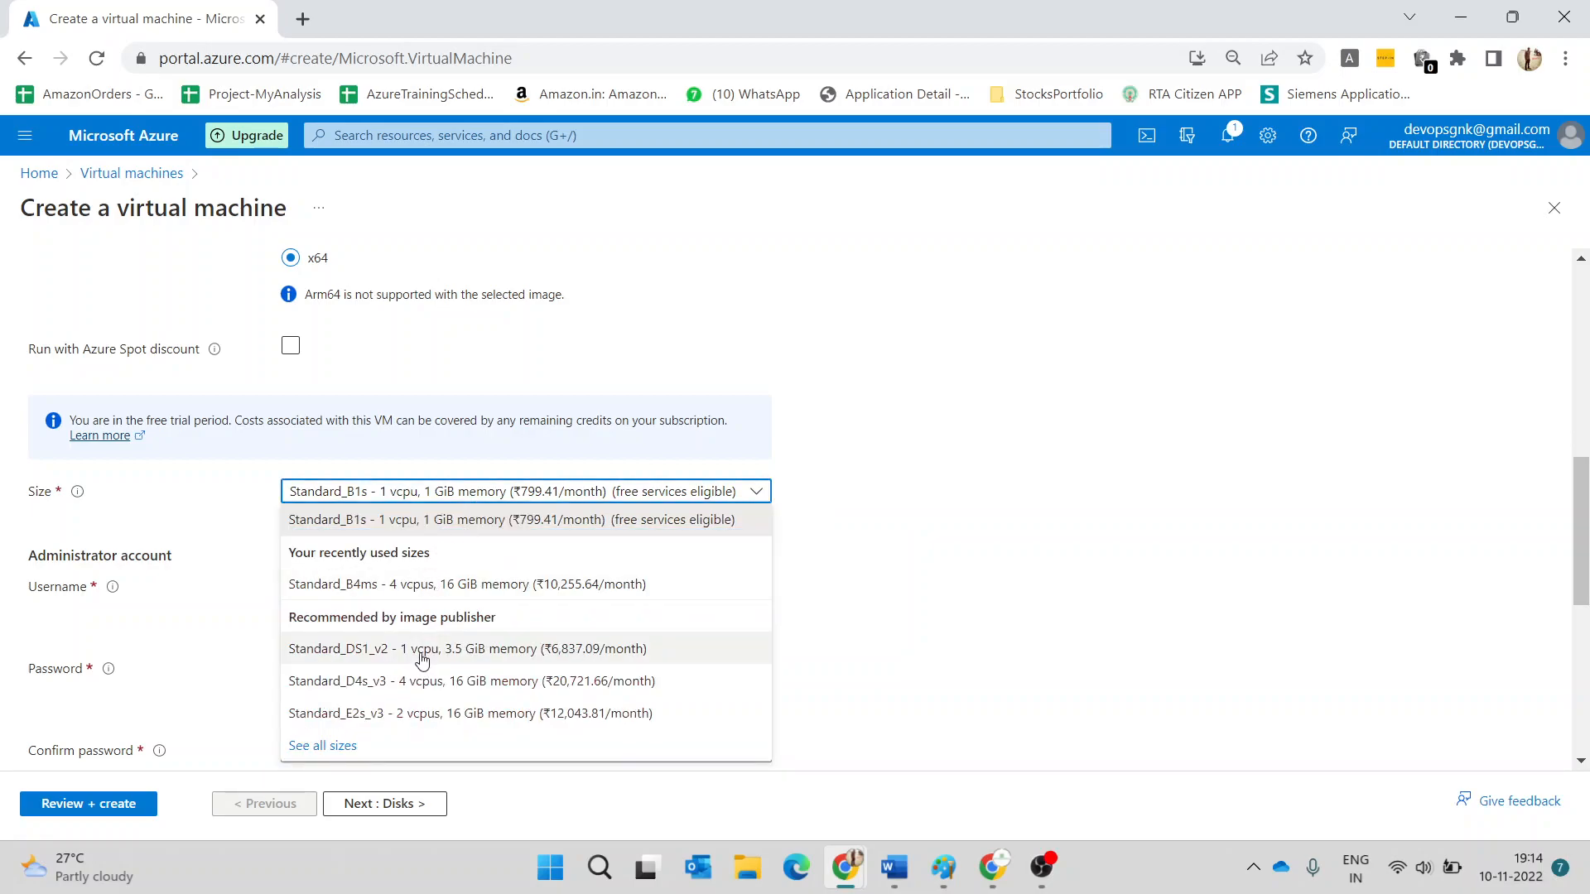
left_click(425, 679)
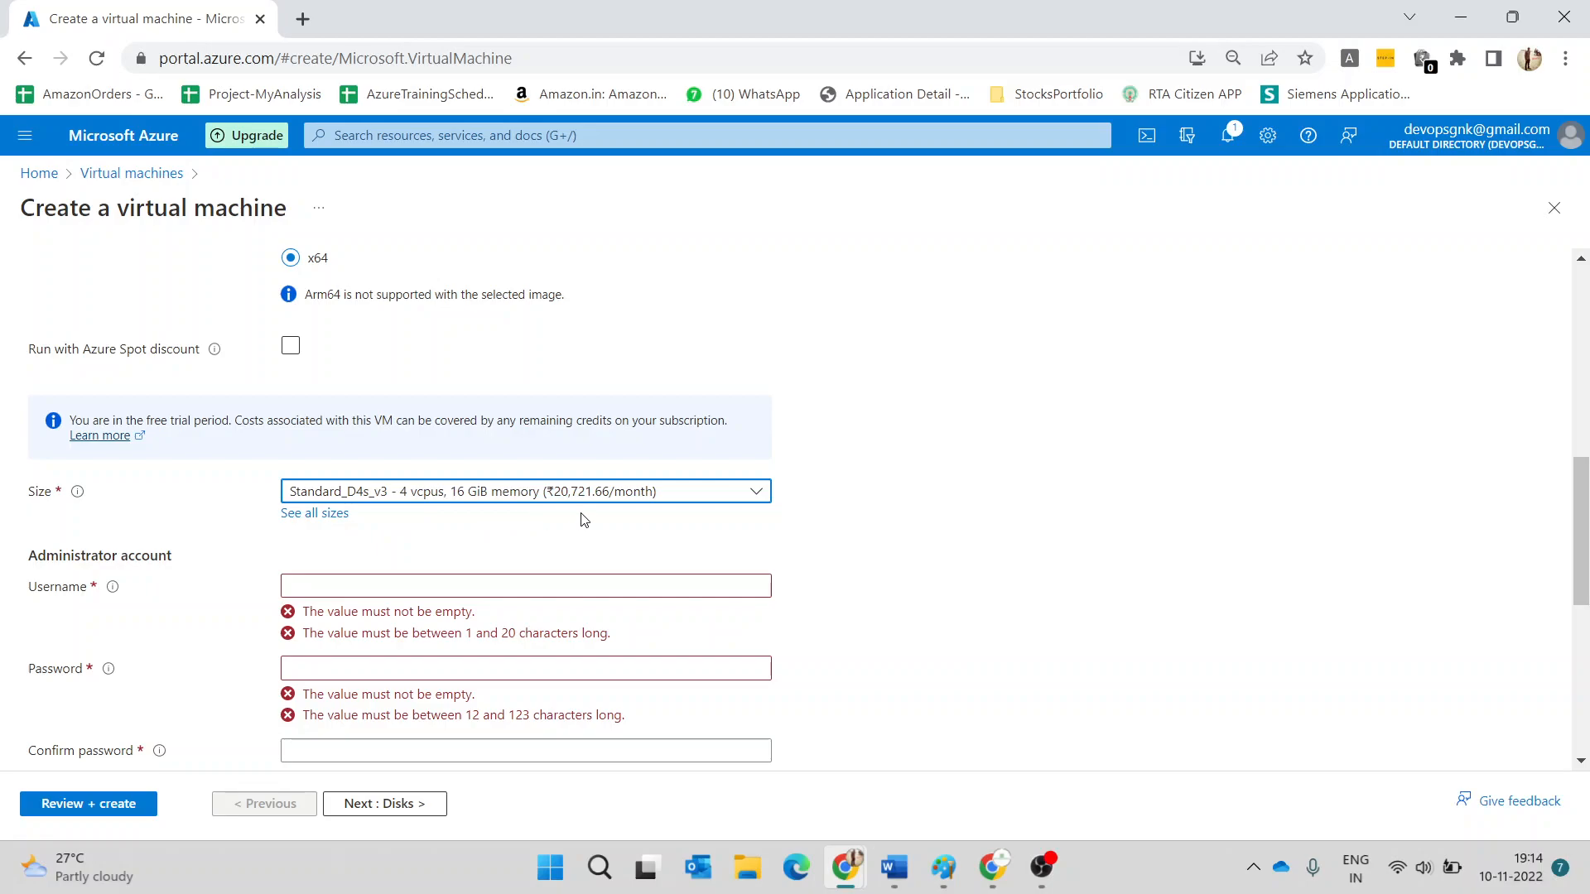
scroll(583, 519, "down", 1)
- Enter azureuser as the administrator username
left_click(477, 480)
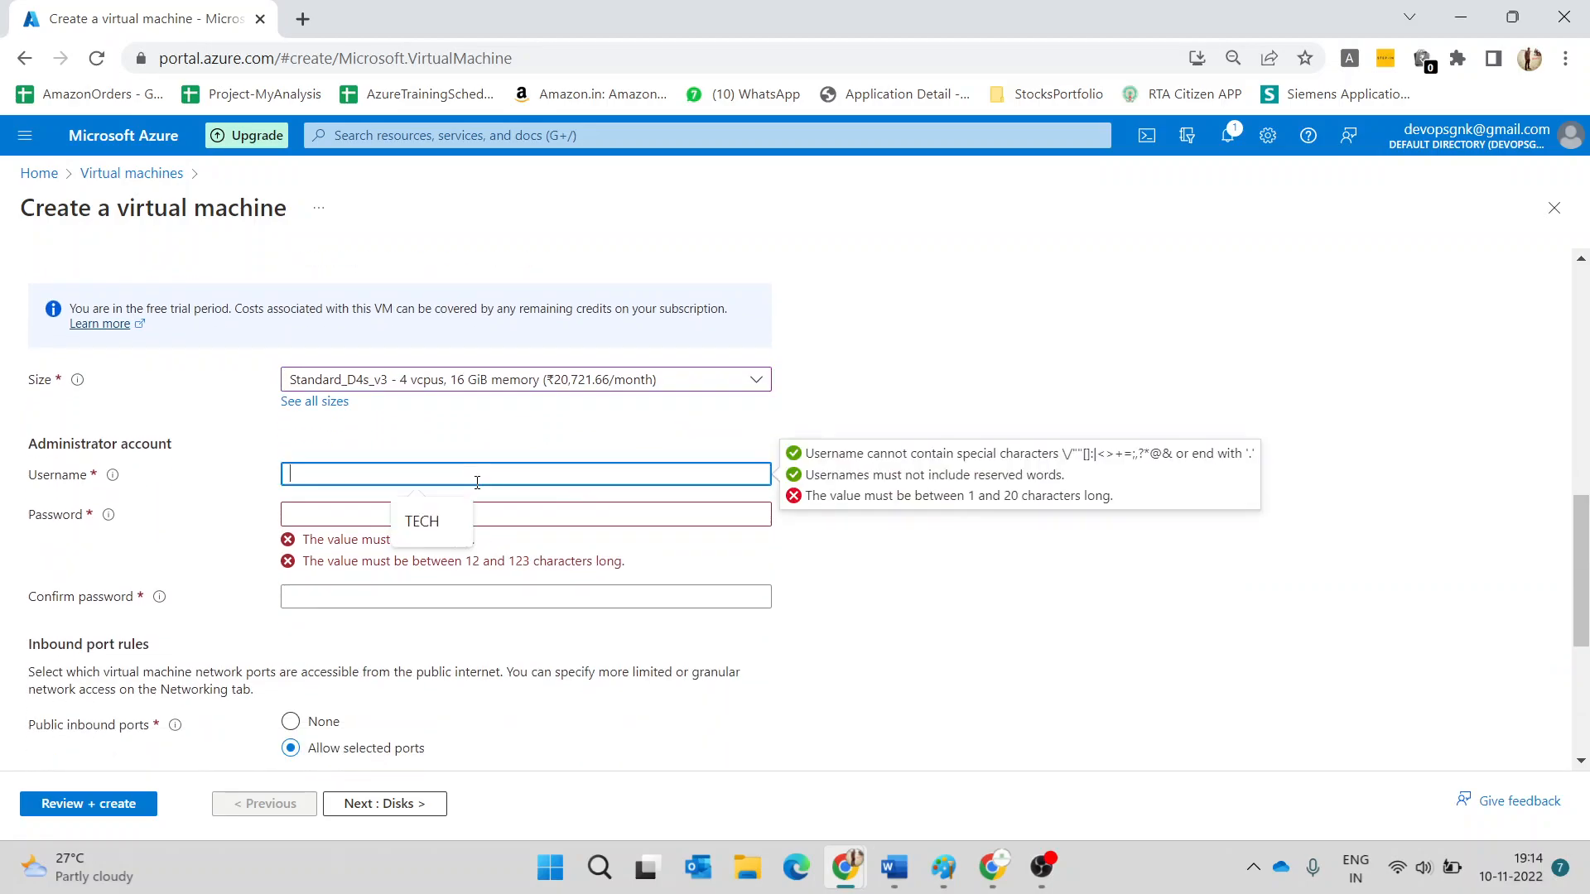
type("azure user")
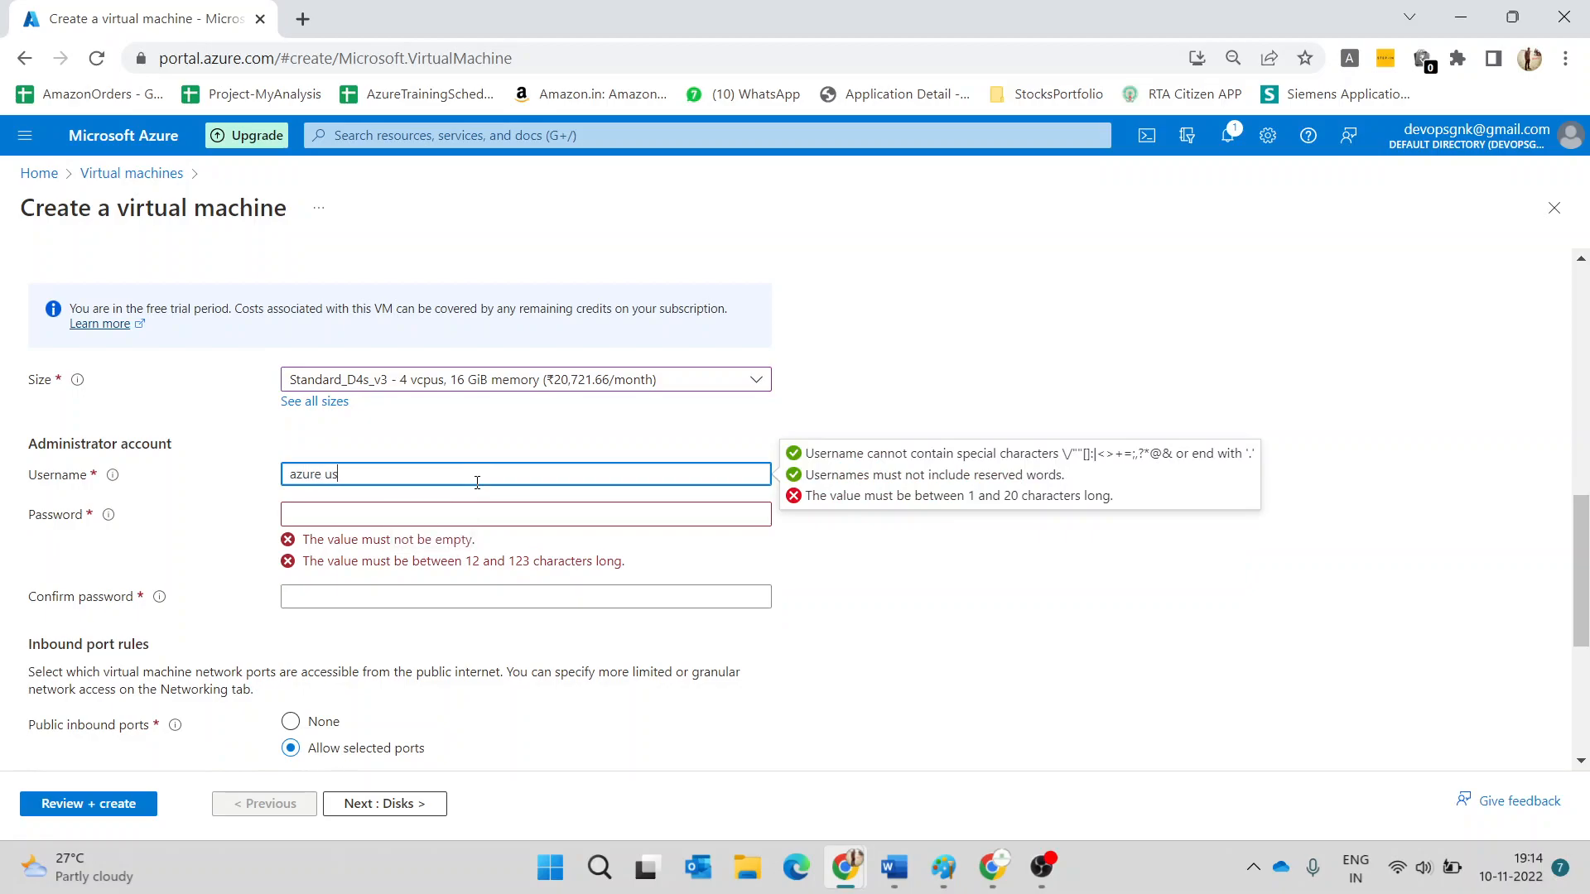
key("BackSpace")
key("BackSpace")
key("BackSpace")
type("user")
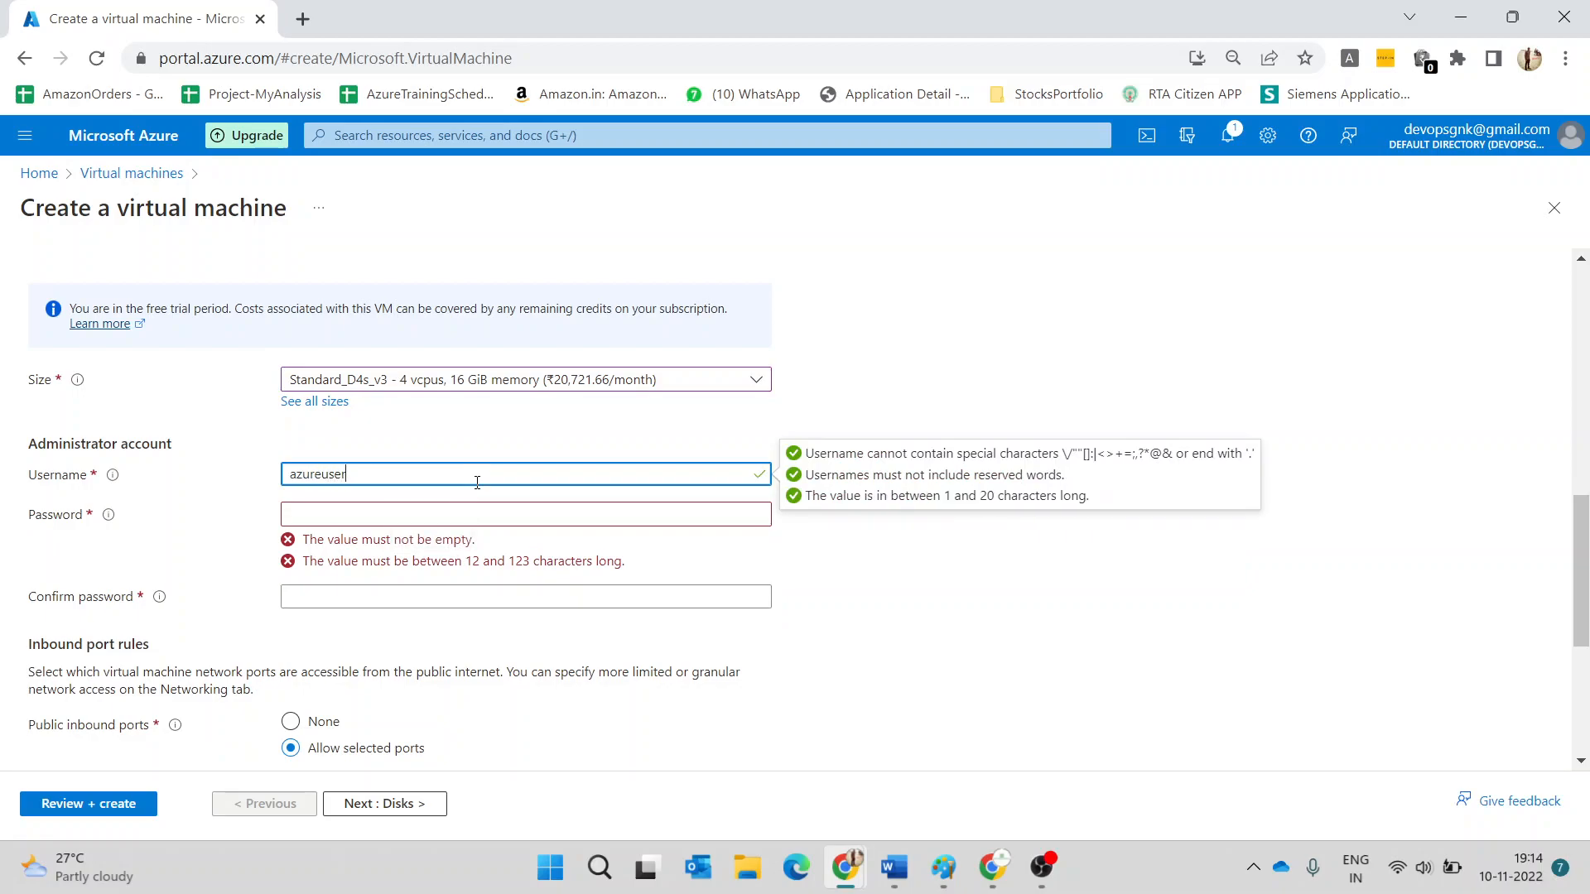
- Set a strong administrator password and repeat it in Confirm password
key("Tab")
type("••••••")
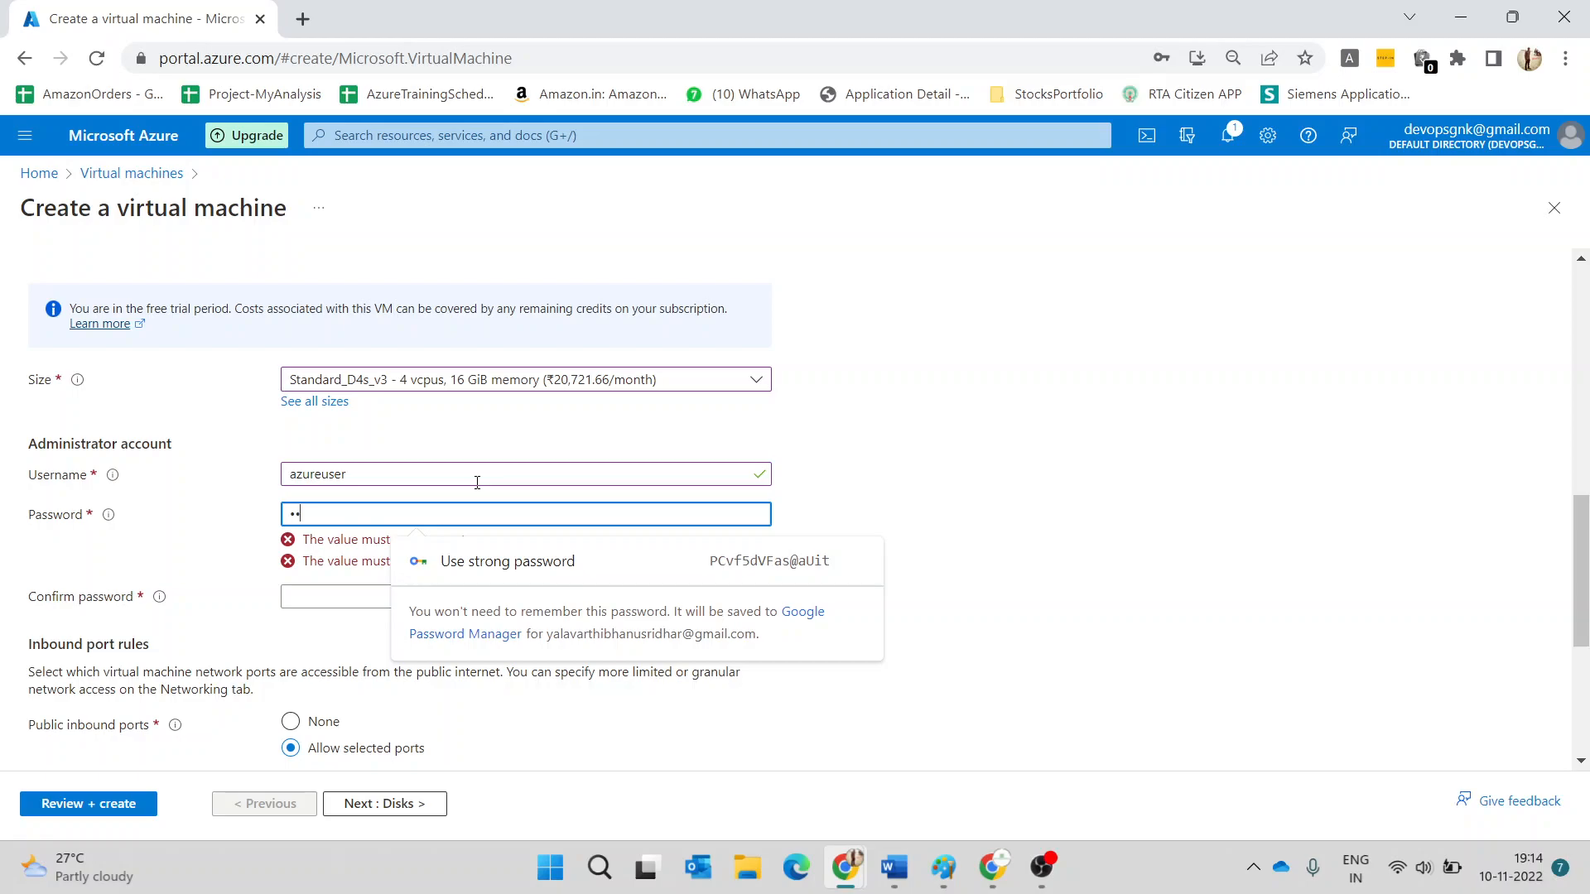
type("•••")
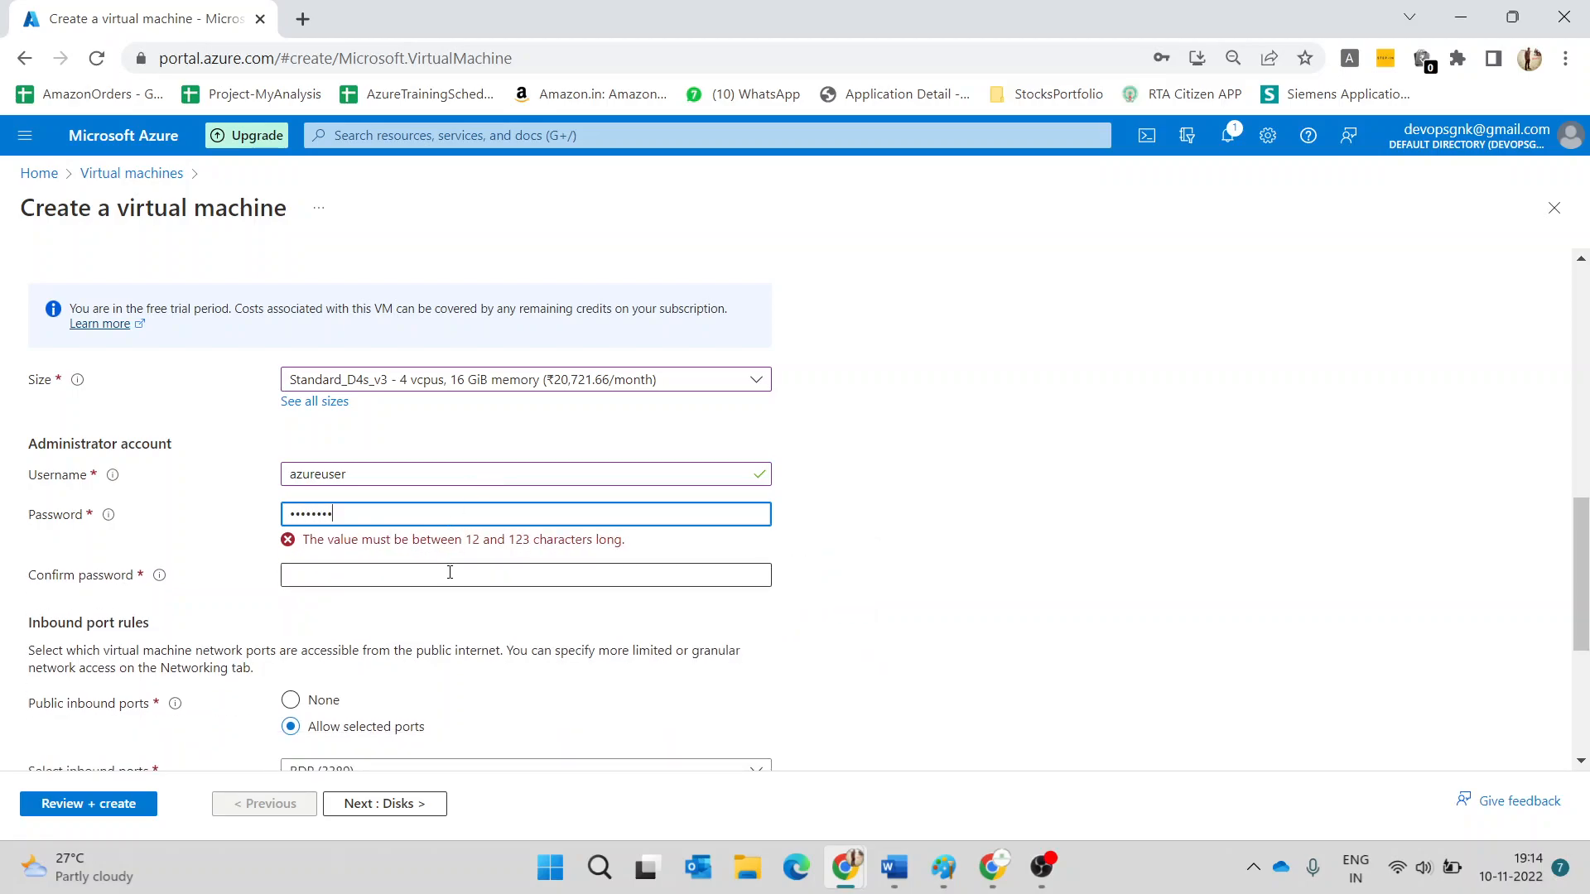
type("••")
left_click(450, 572)
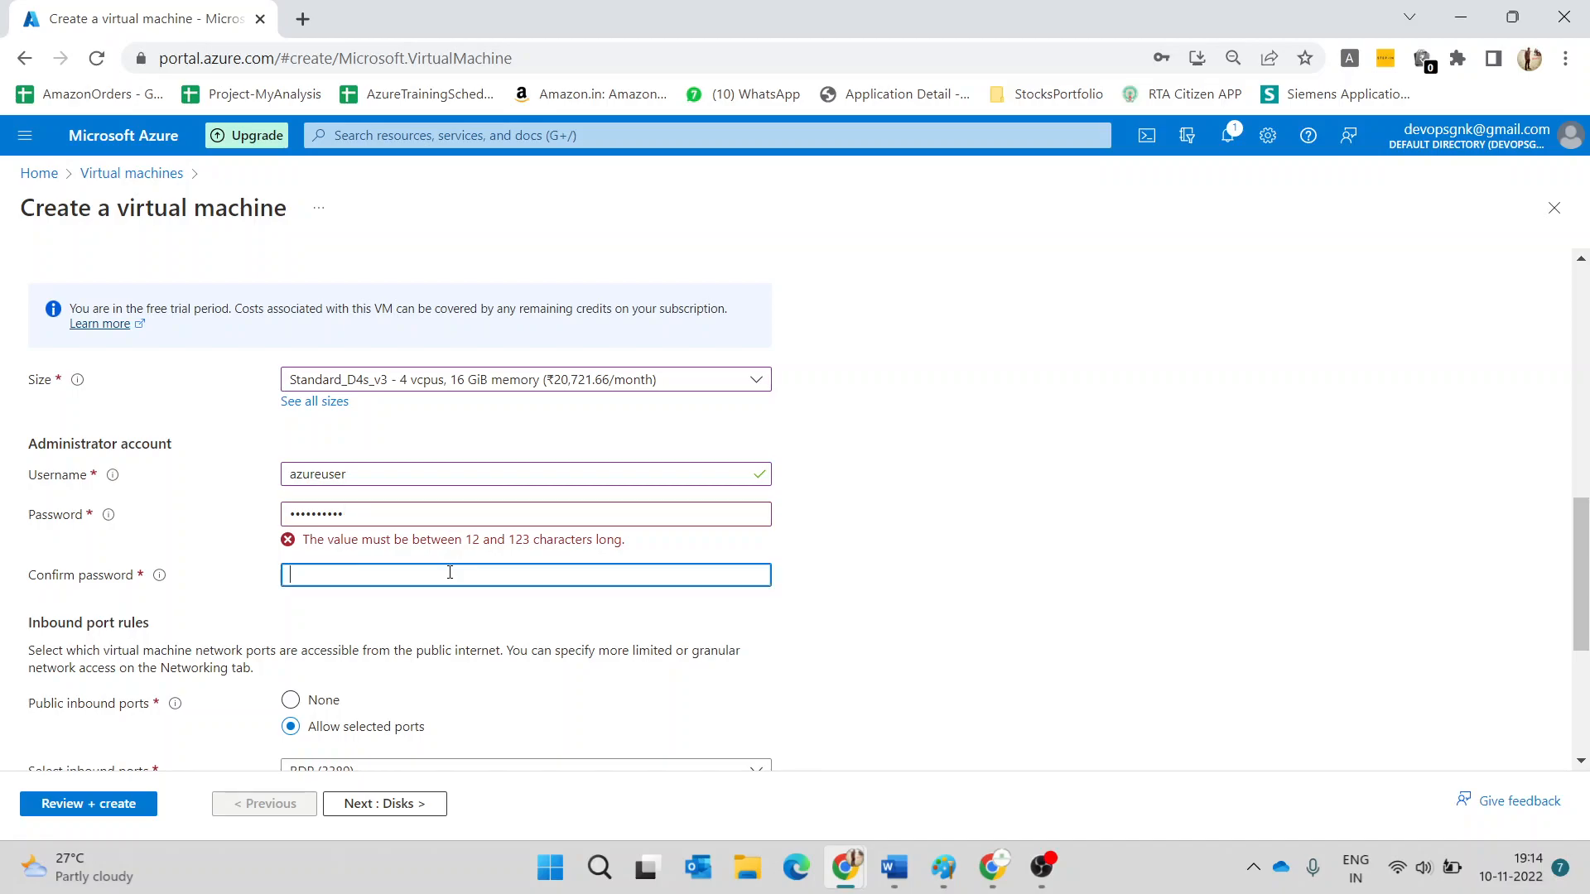
left_click(429, 514)
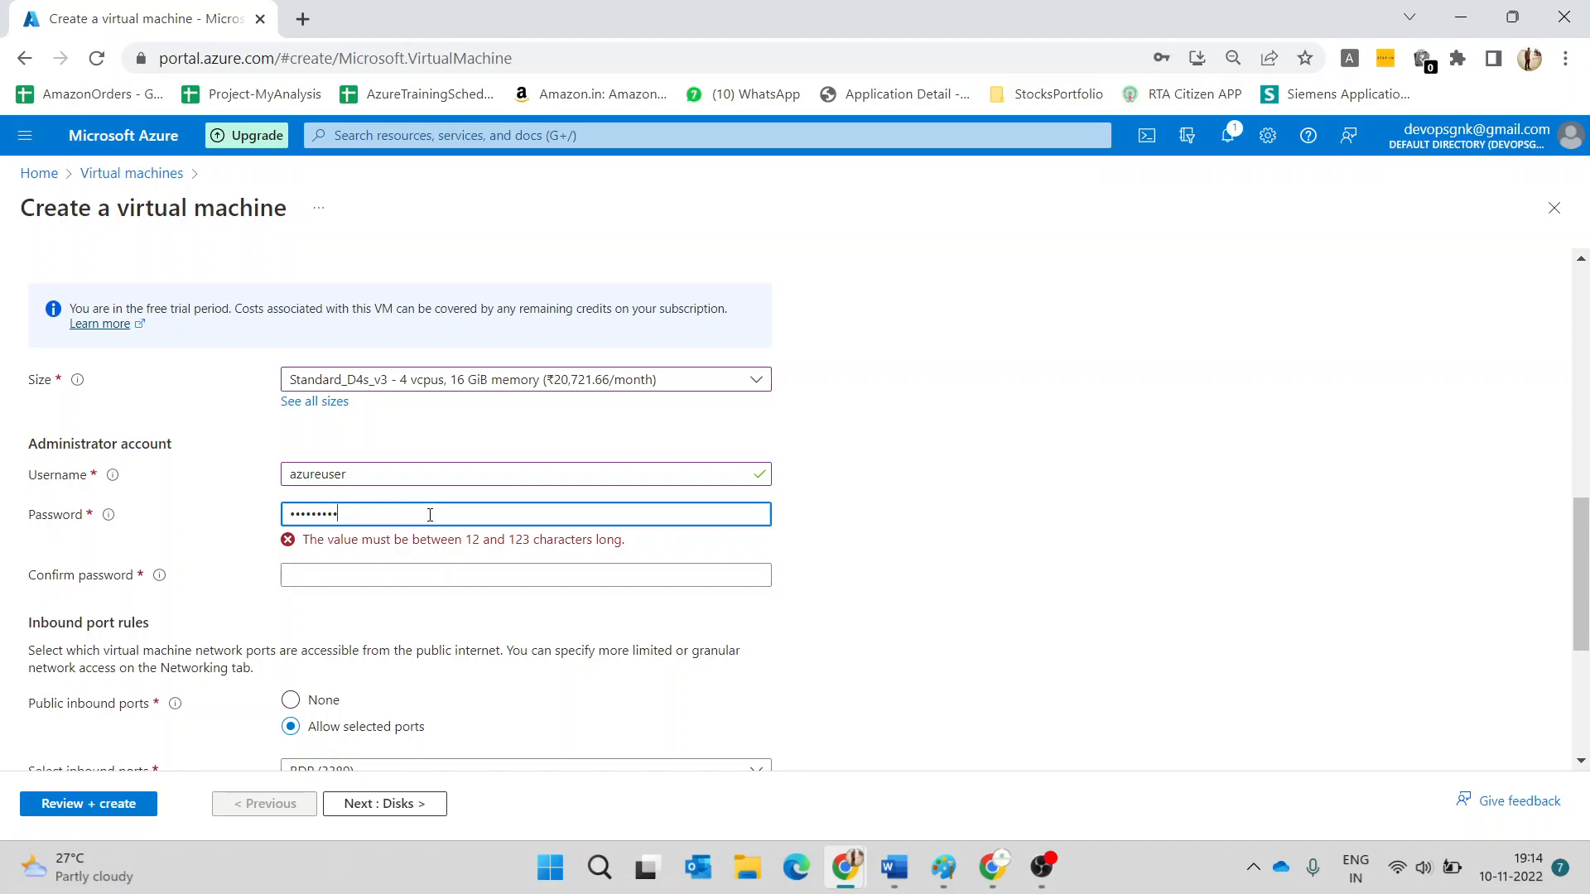
key("ctrl+a")
key("BackSpace")
type("••••")
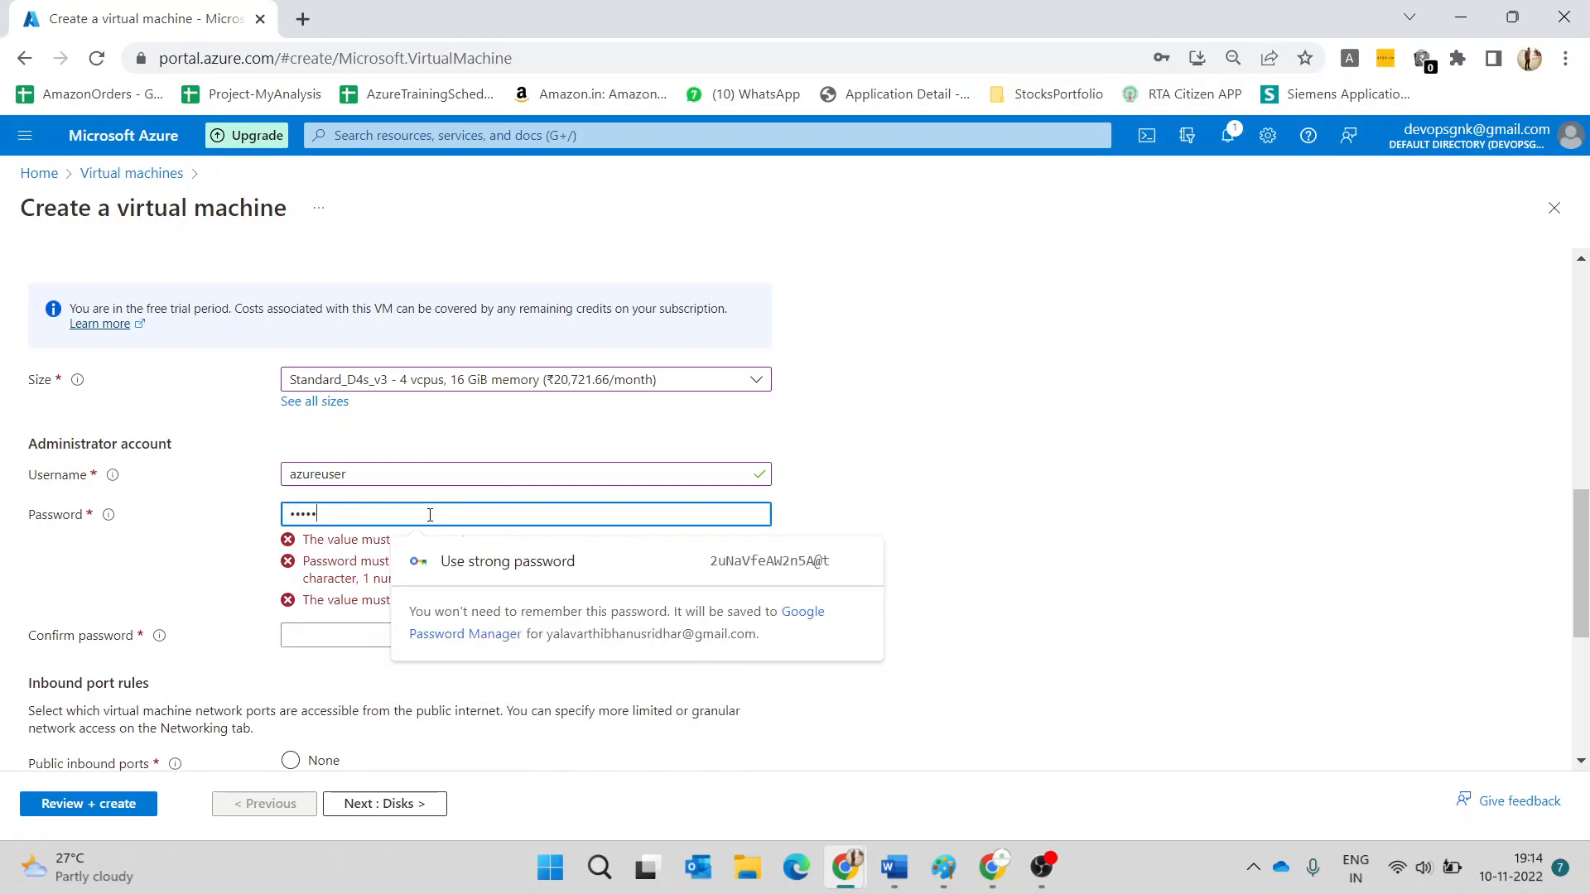
type("•••••••••")
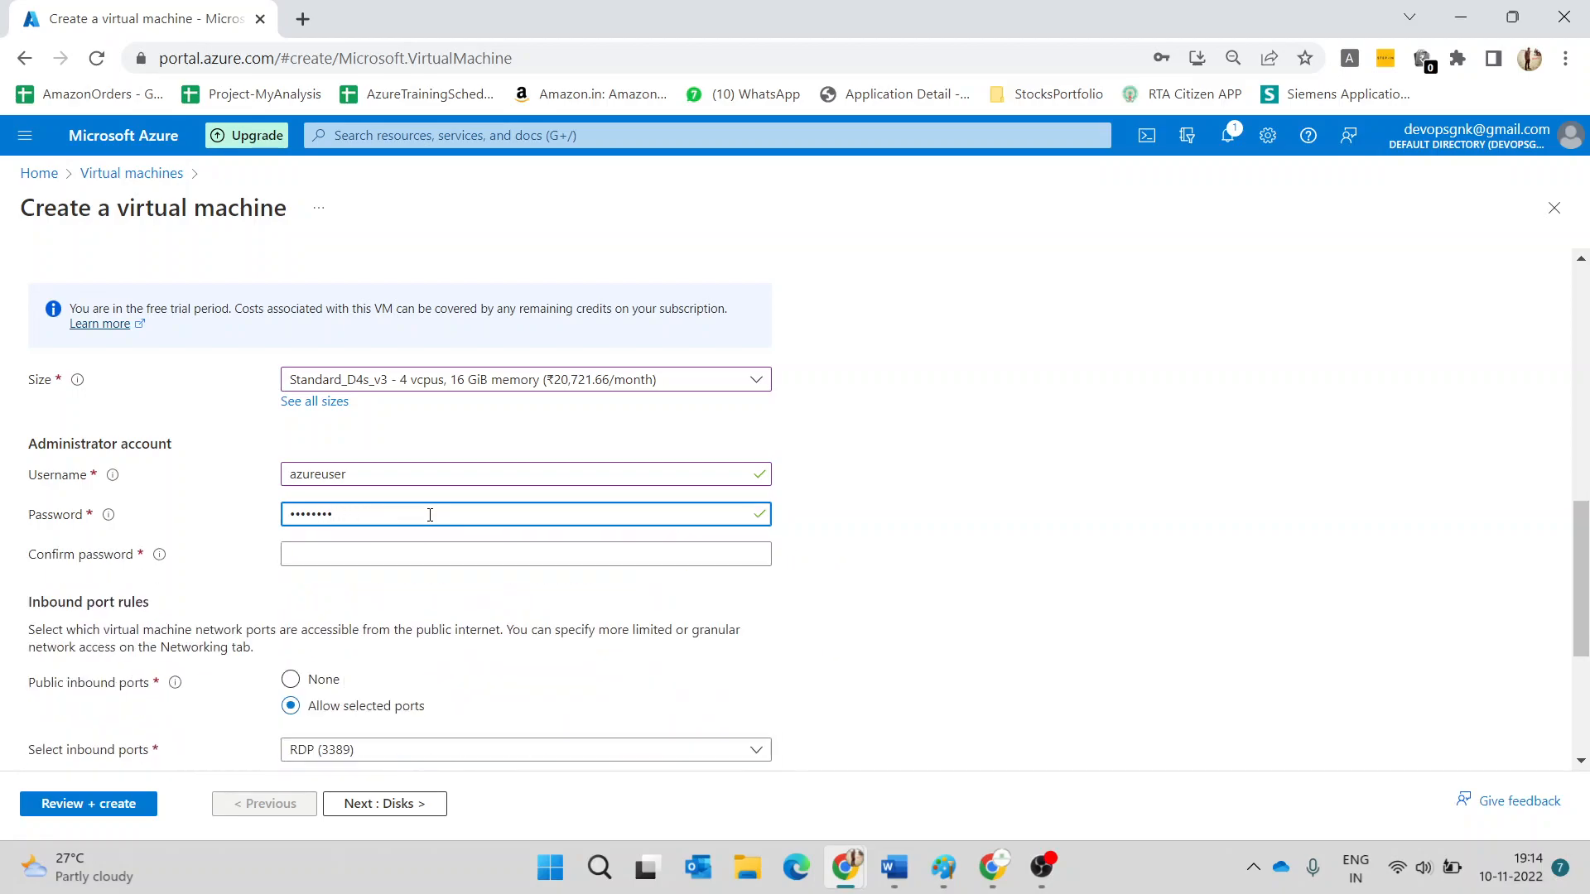
key("BackSpace")
key("BackSpace")
key("BackSpace")
key("BackSpace")
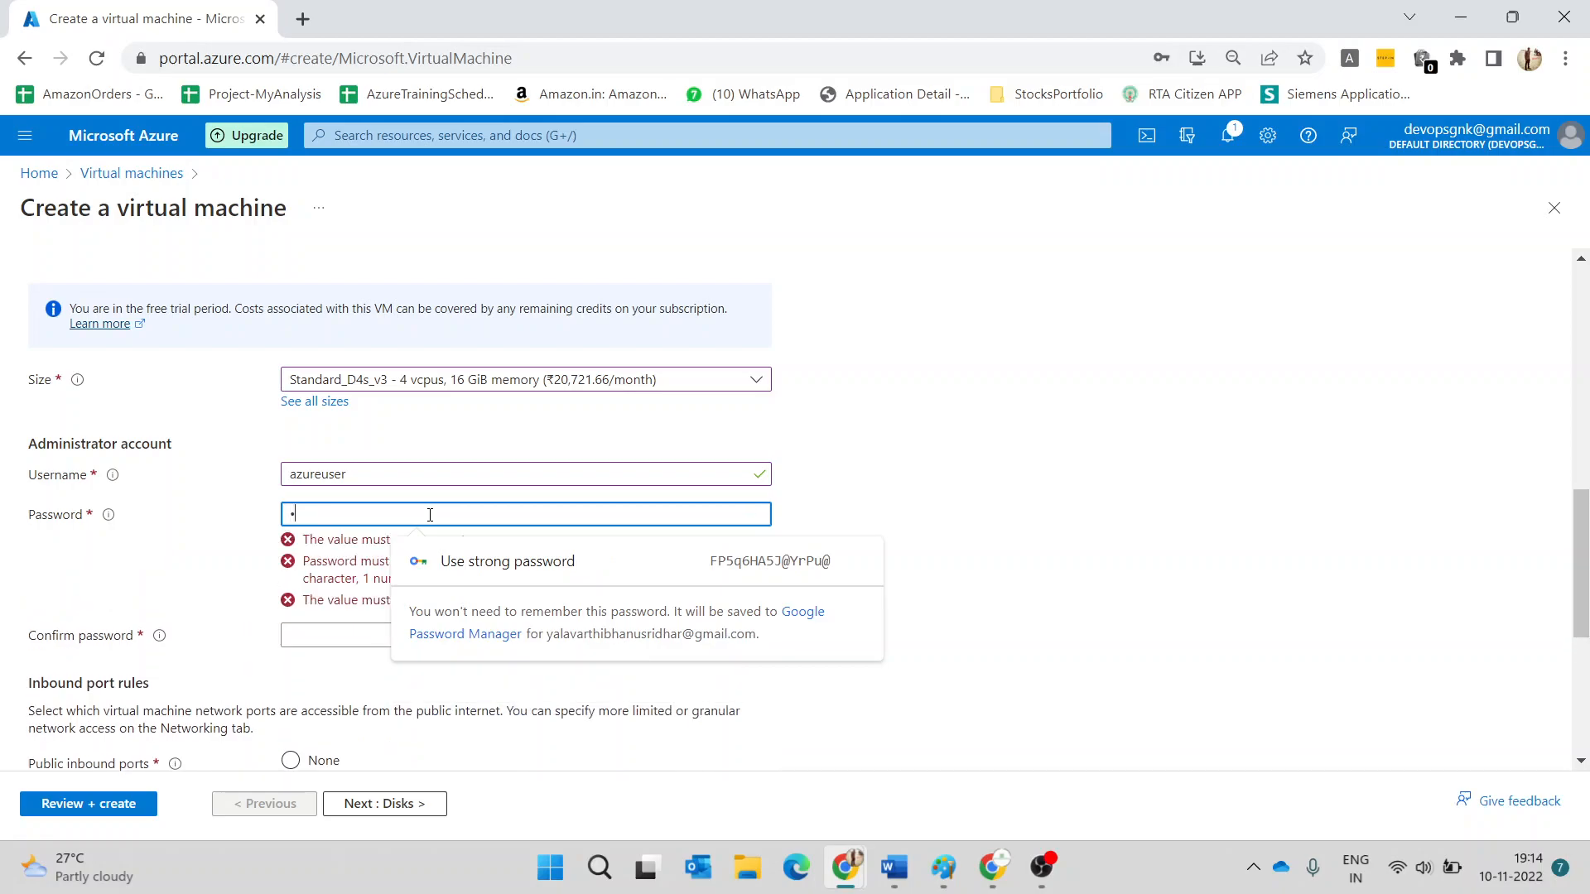
type("•••••••")
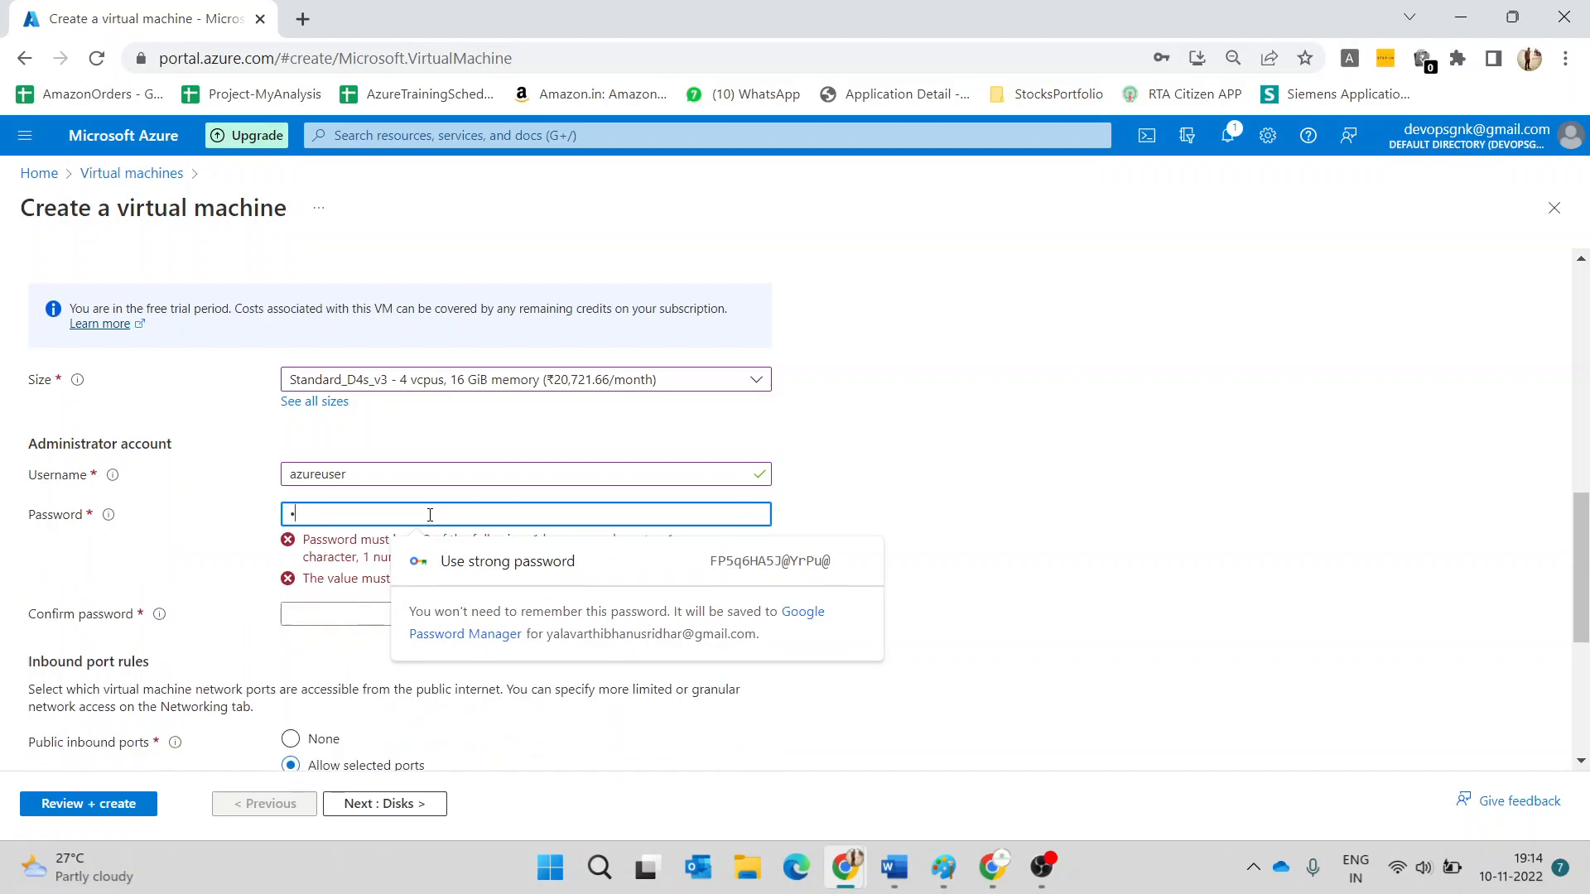
type("•••••••••")
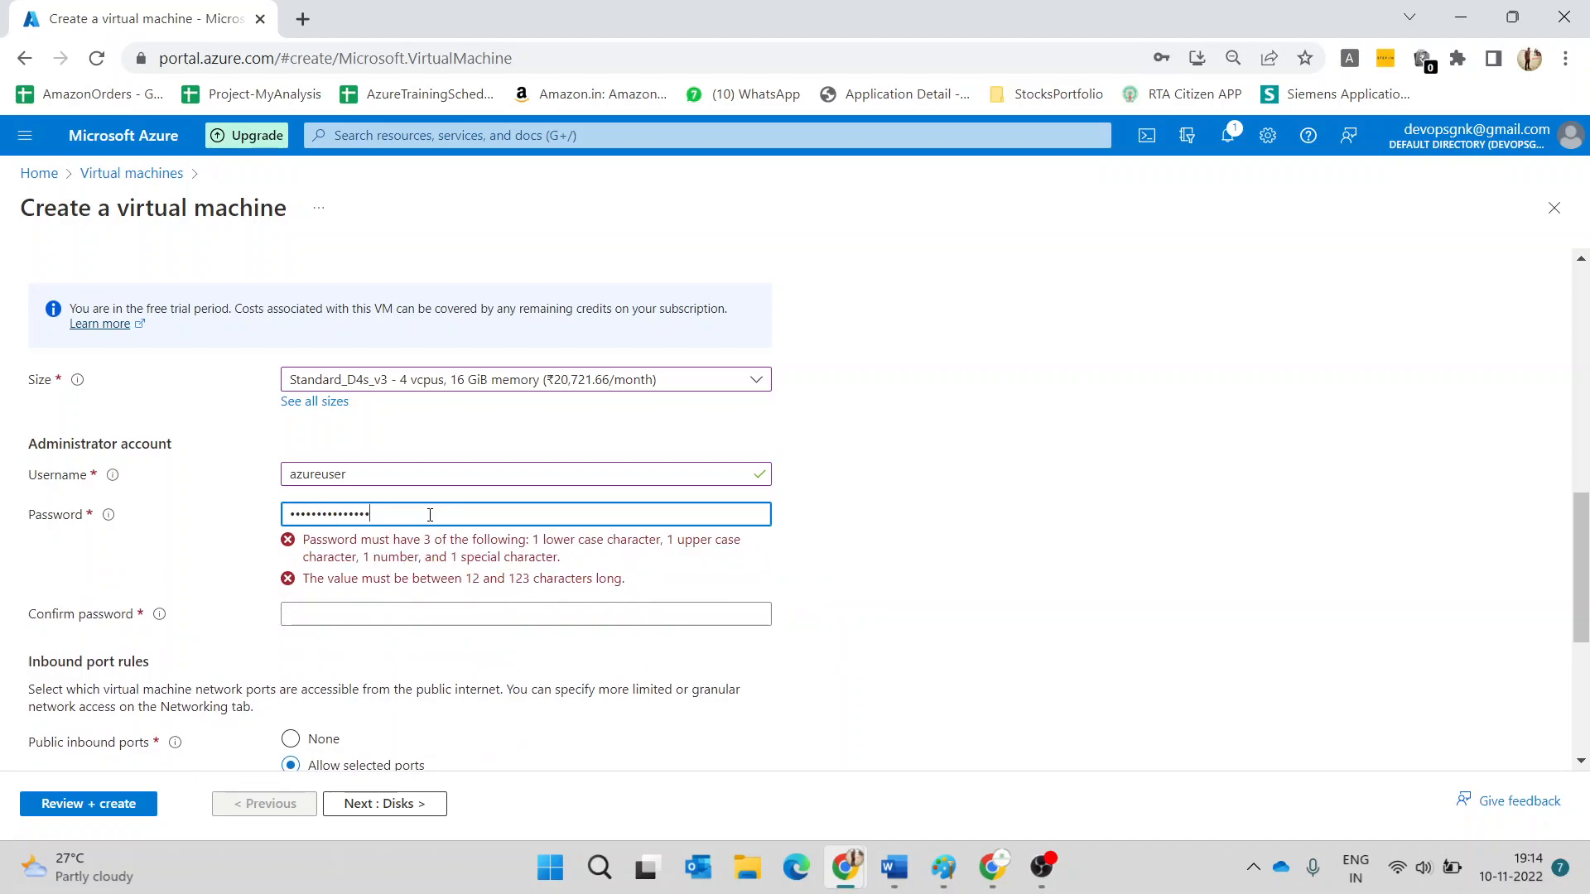
left_click(479, 564)
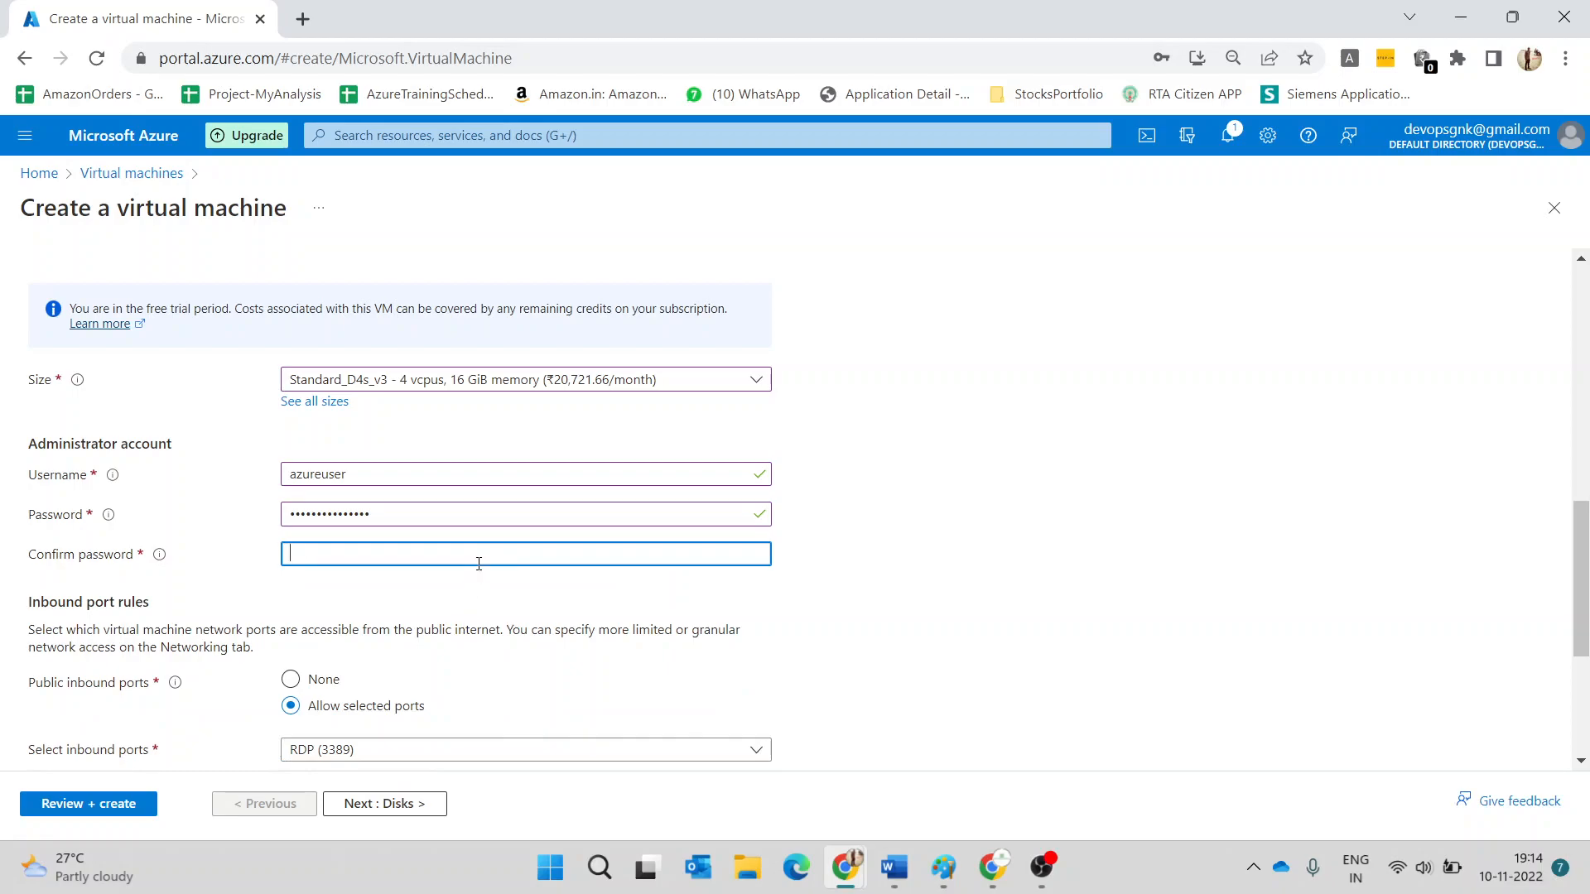
type("••••••••••••")
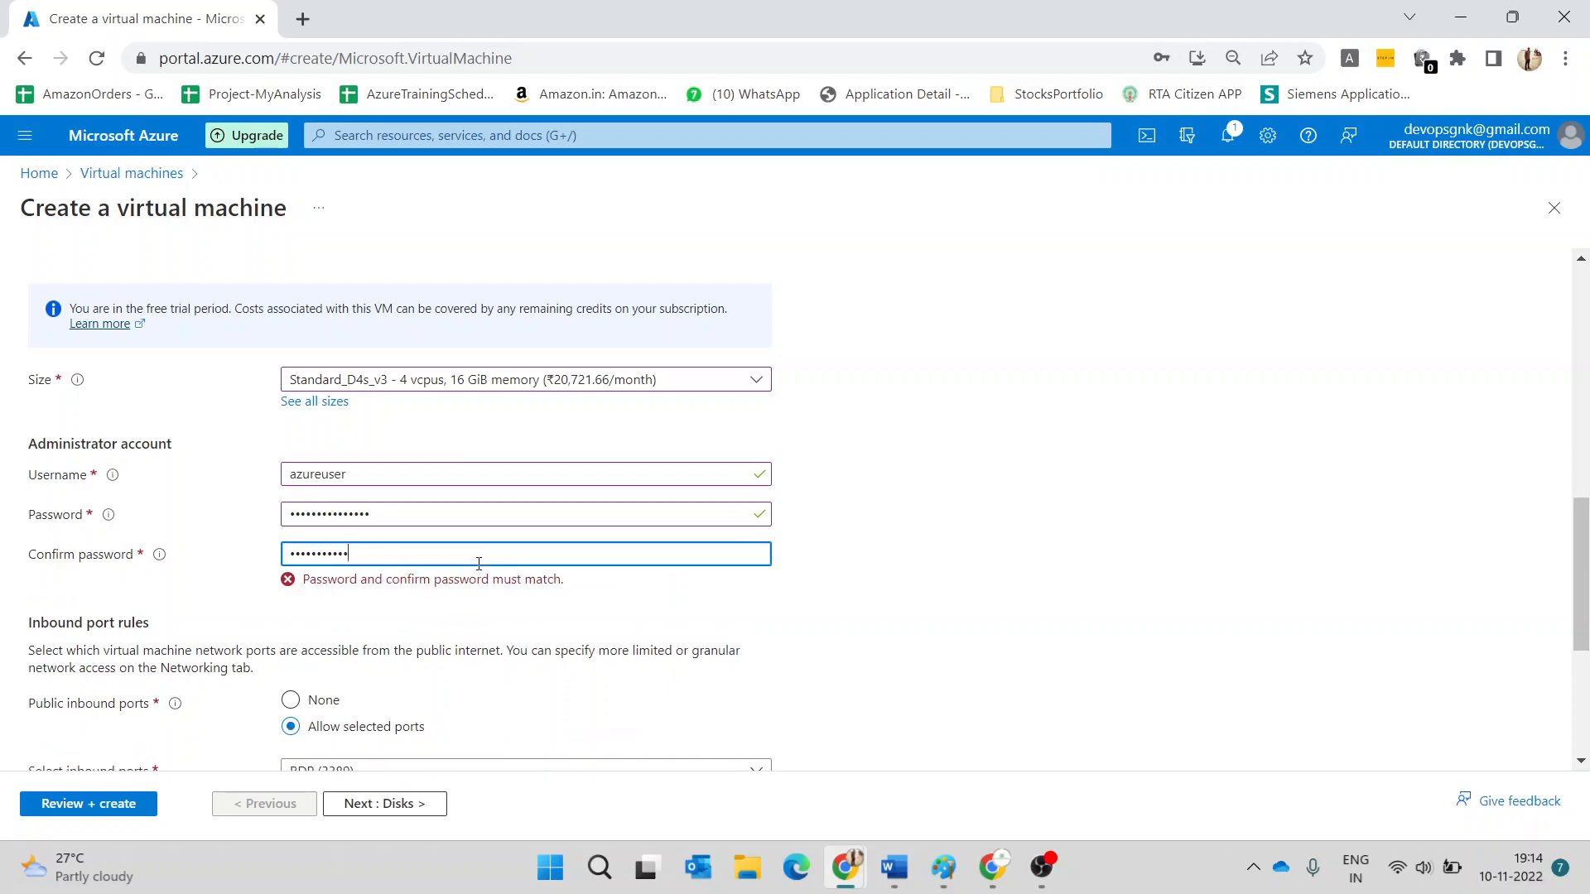
type("••")
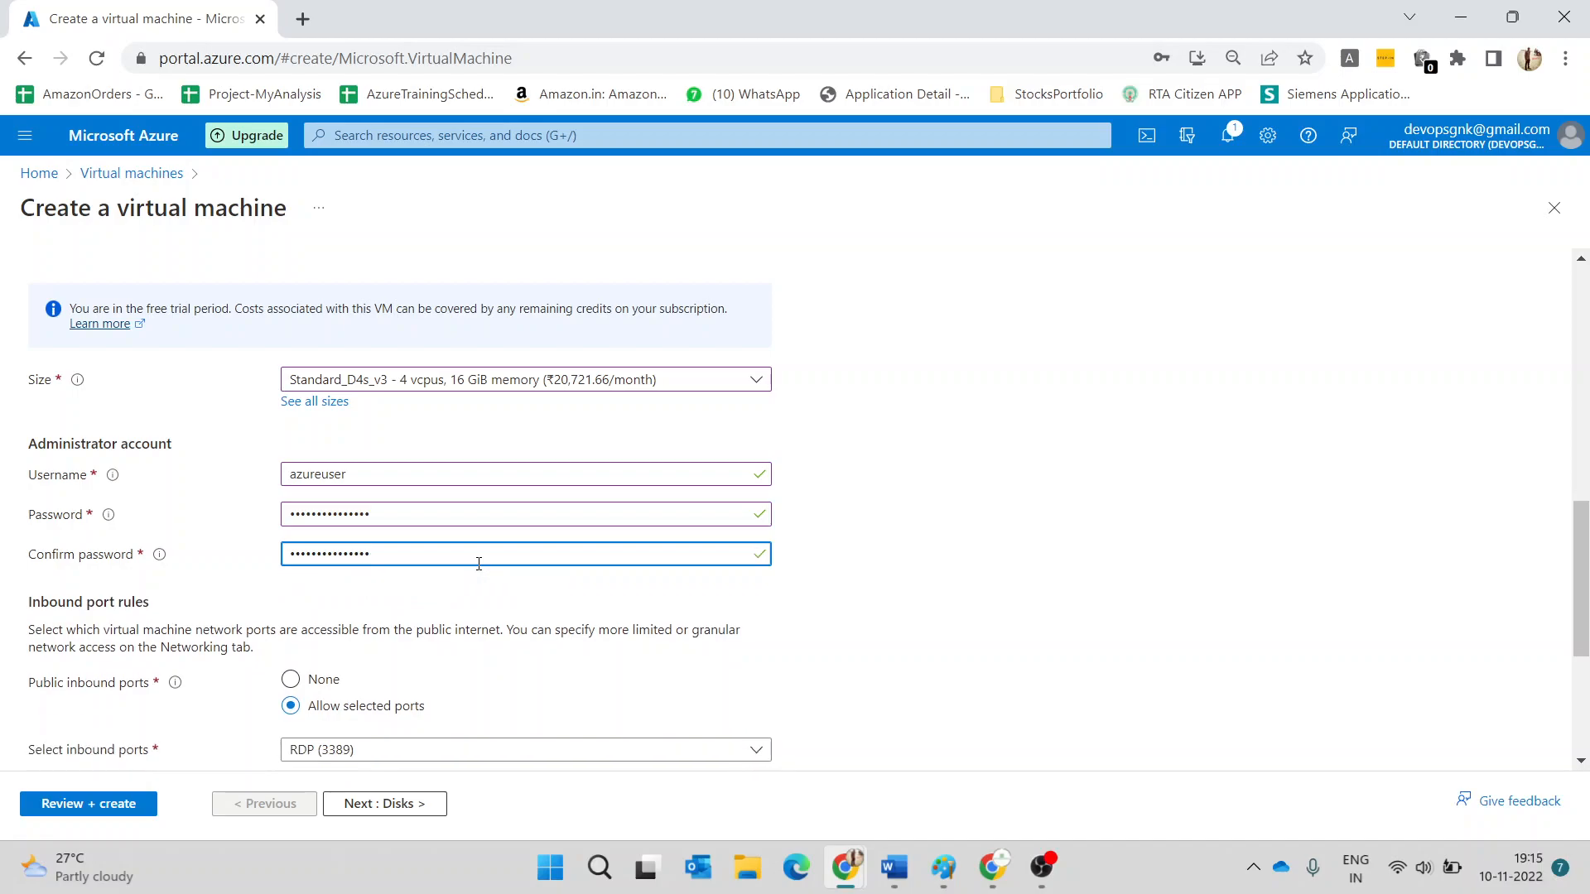
scroll(481, 560, "down", 3)
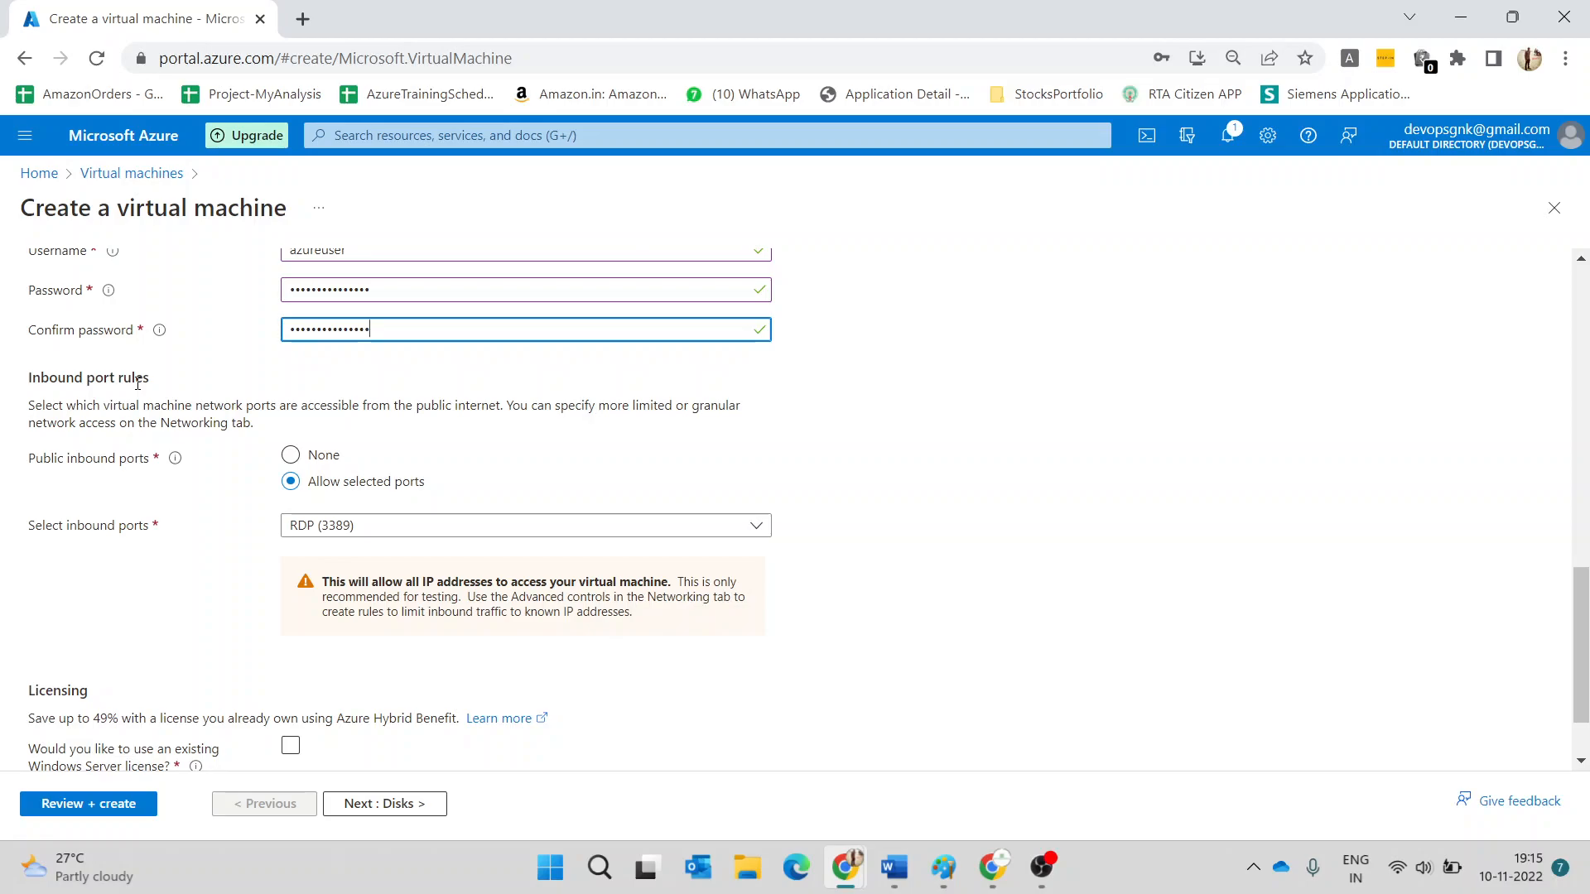
- Allow HTTP (80) and HTTPS (443) inbound alongside RDP (3389), then proceed to Disks
left_click(359, 524)
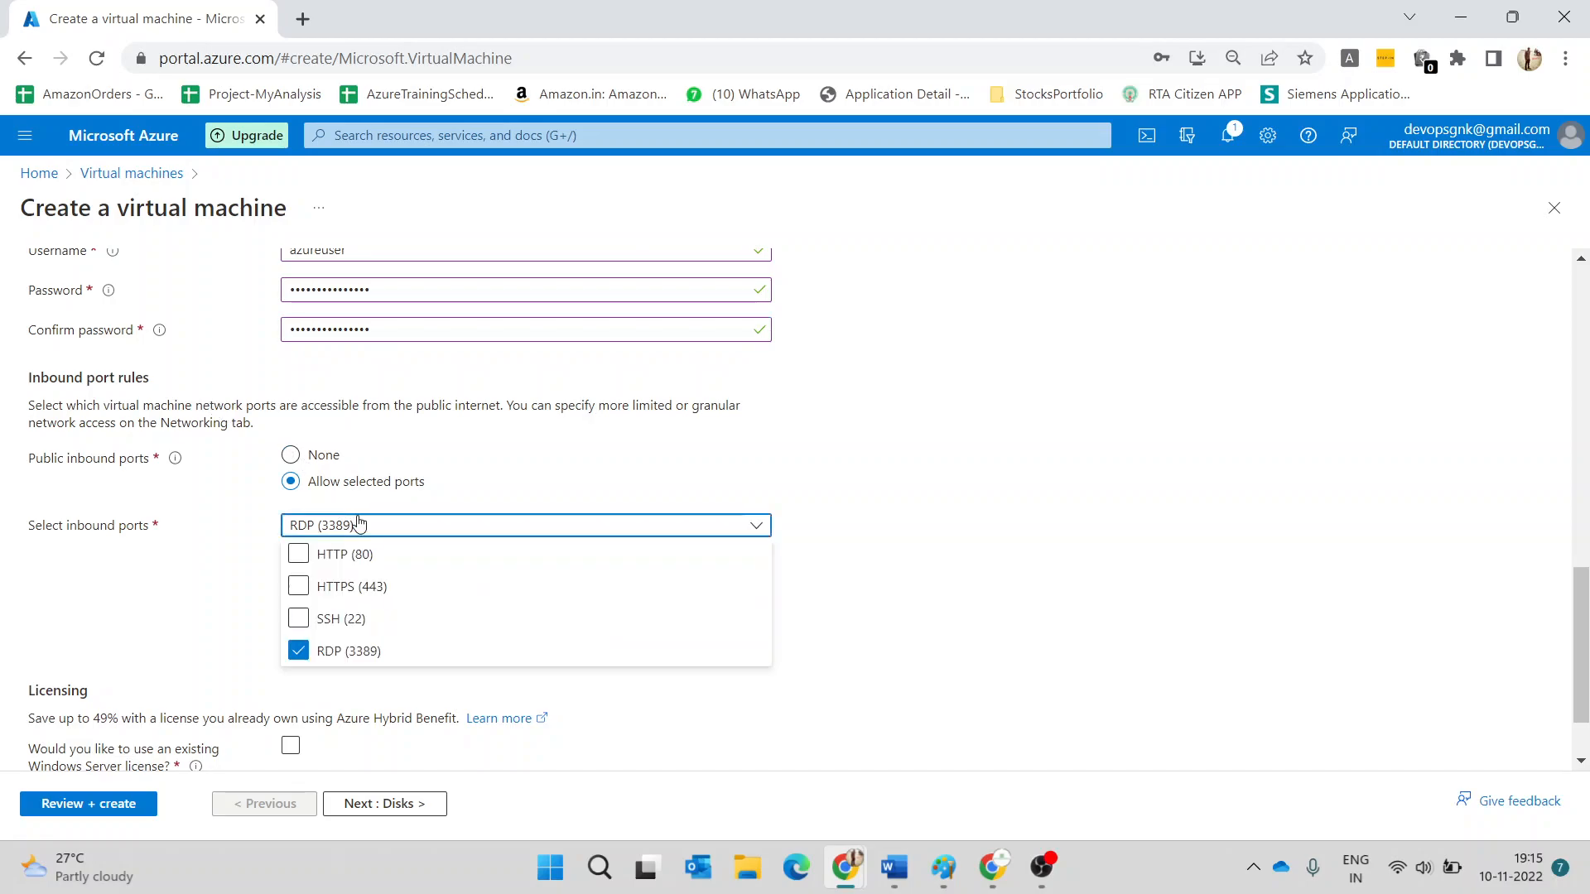
left_click(296, 554)
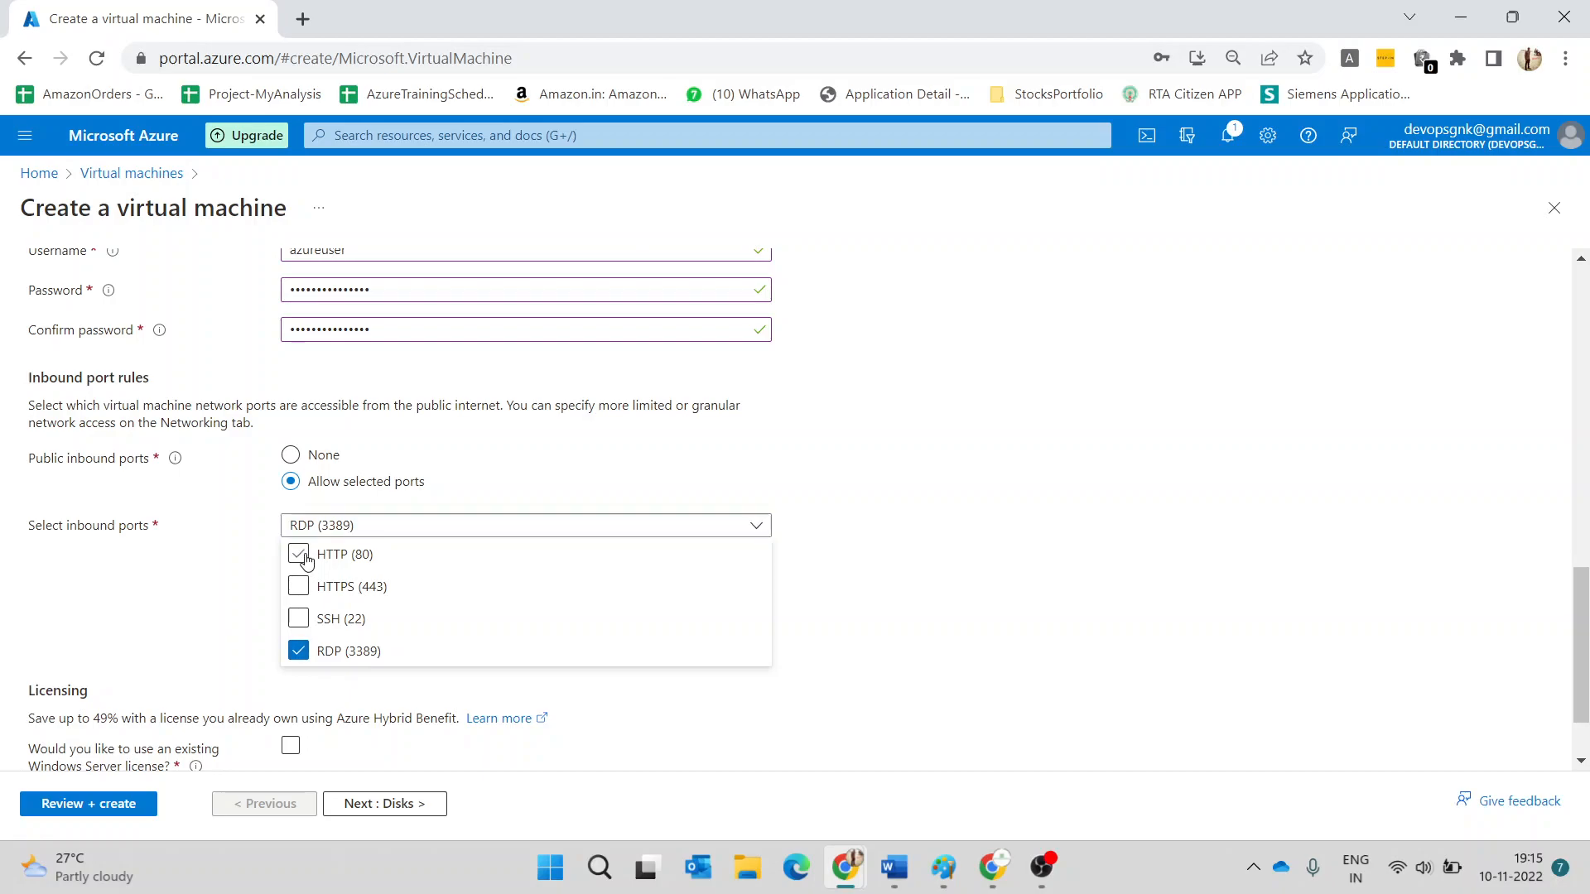
left_click(300, 587)
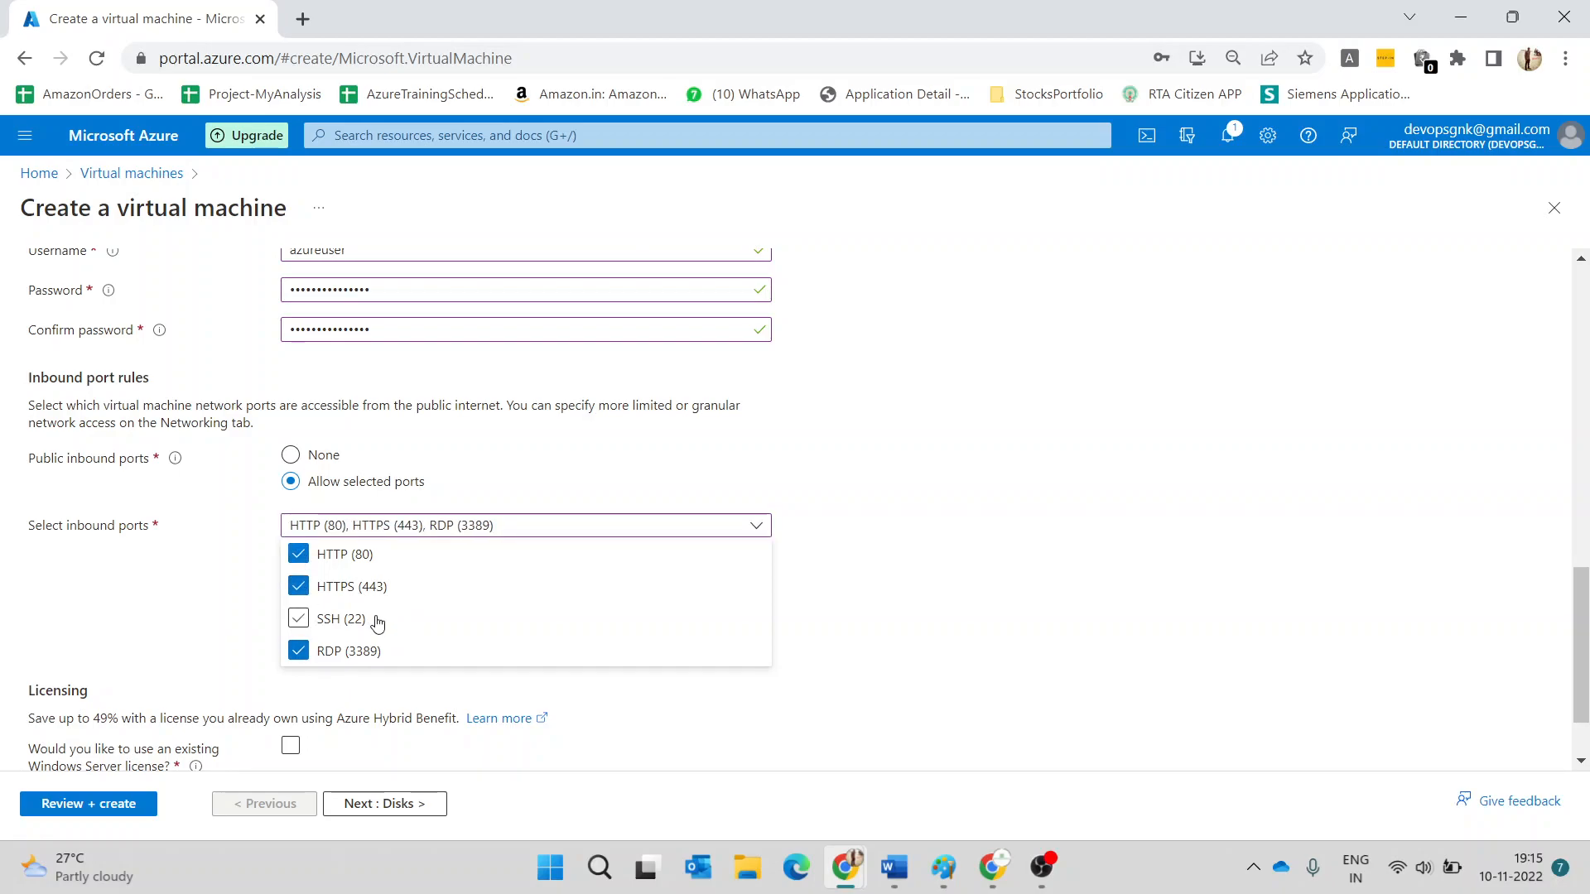
left_click(145, 579)
scroll(607, 476, "up", 5)
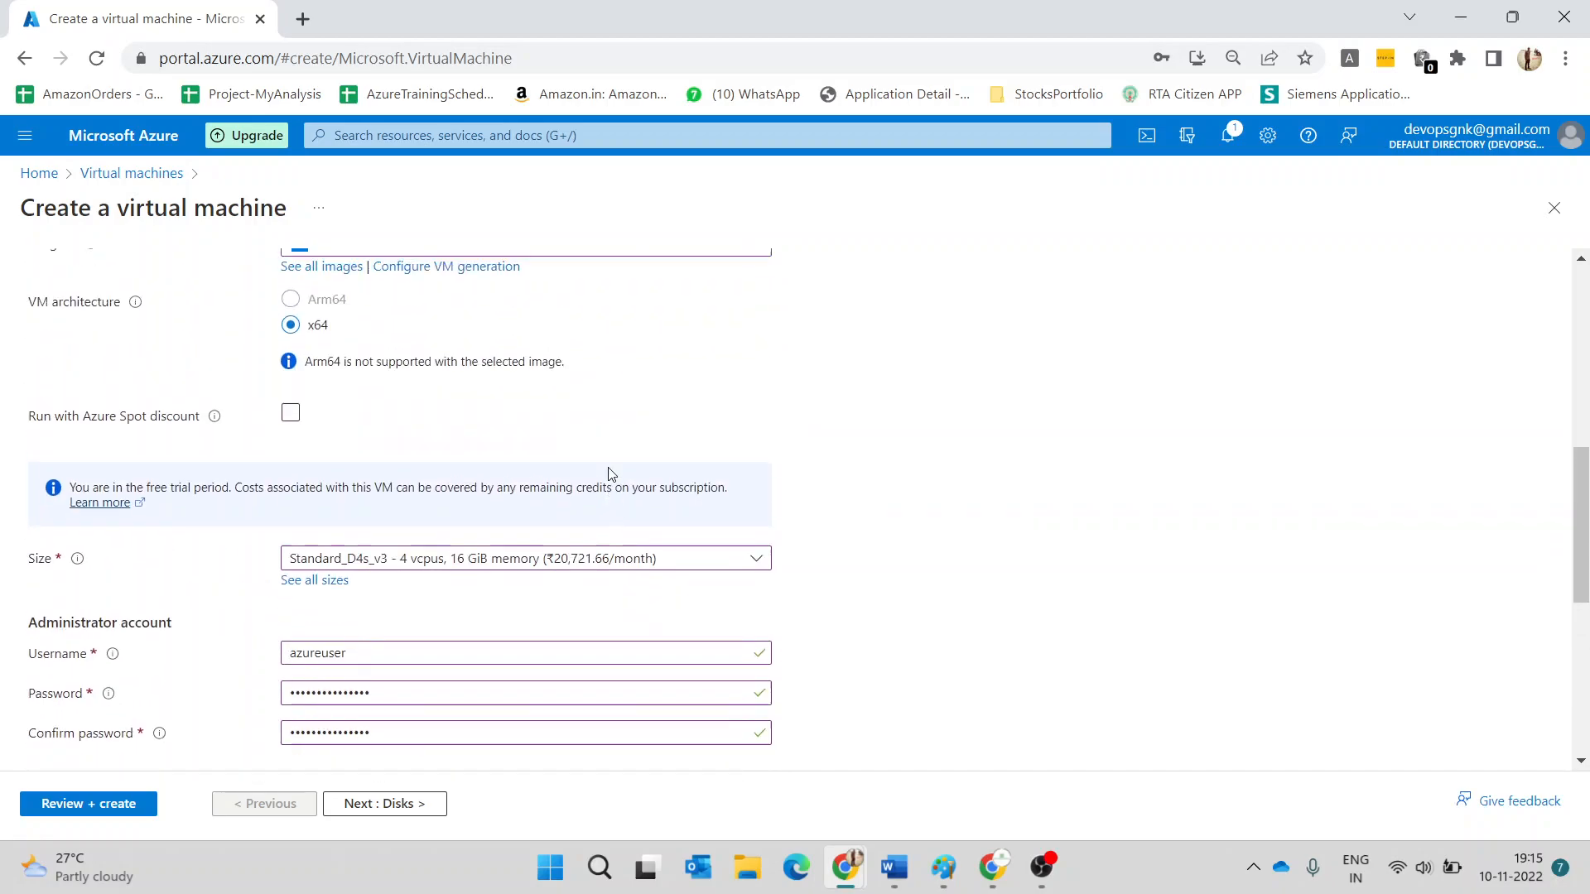
scroll(695, 406, "down", 6)
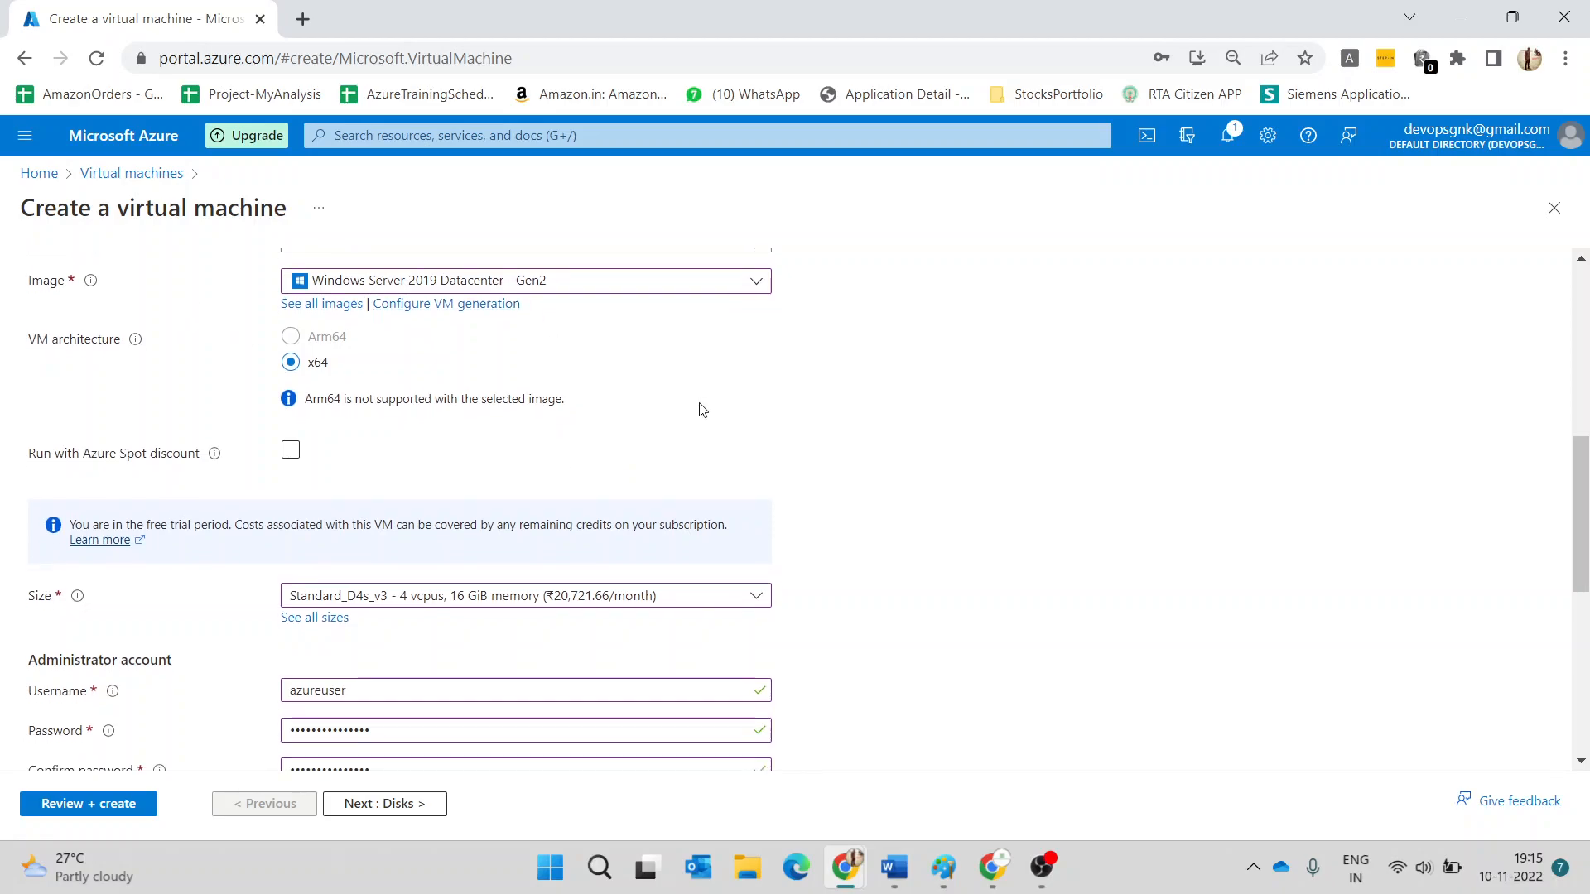
left_click(384, 807)
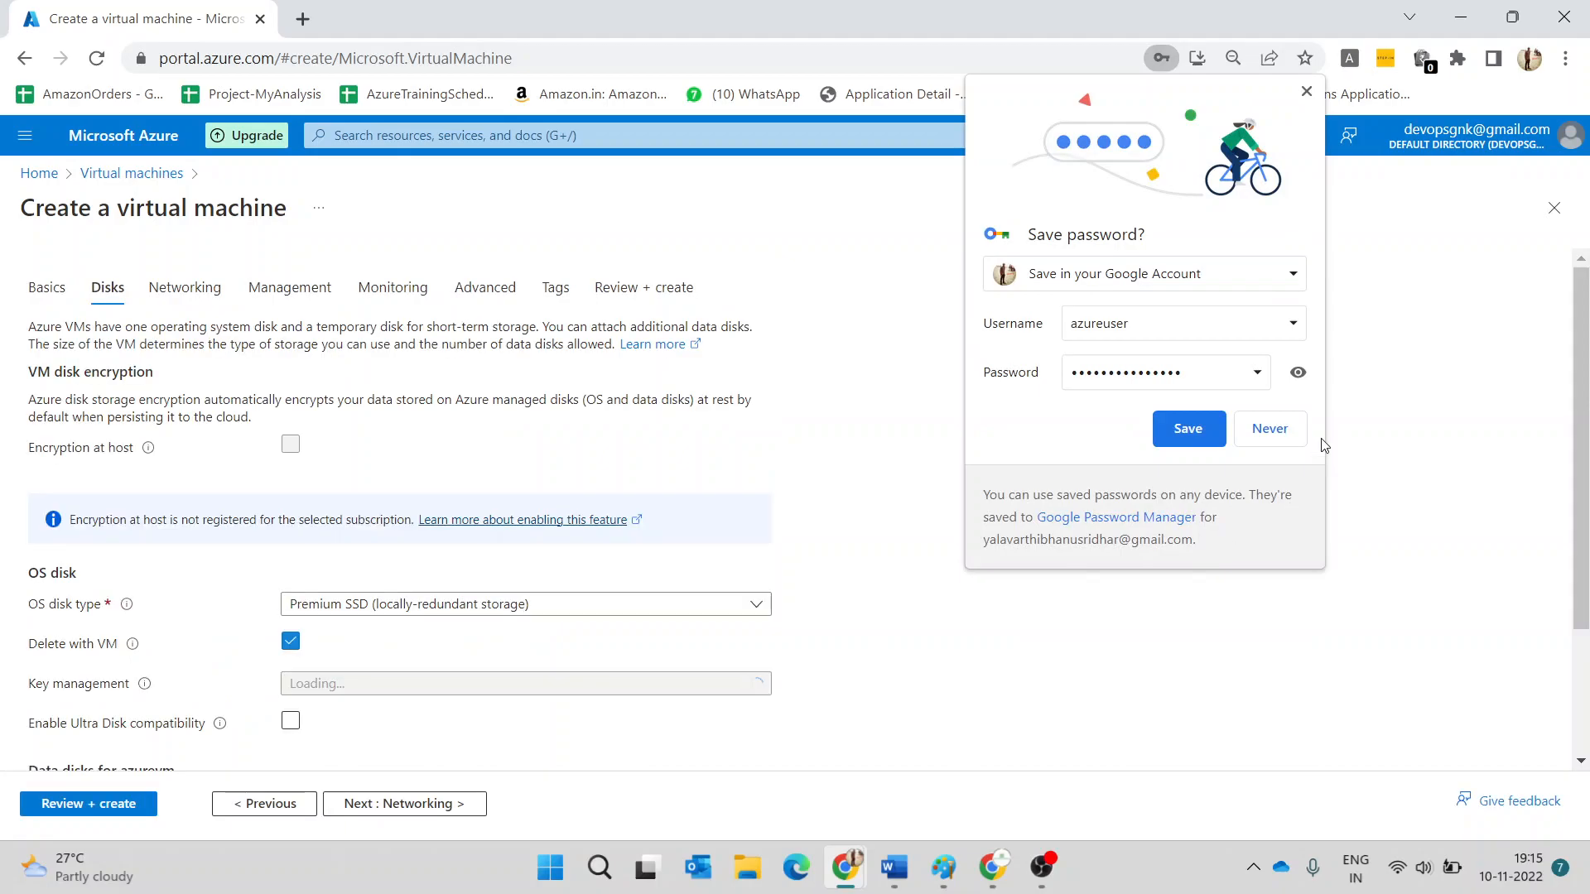
- Decline Chrome's save-password offer and go back to the VM's Basics tab
left_click(1263, 435)
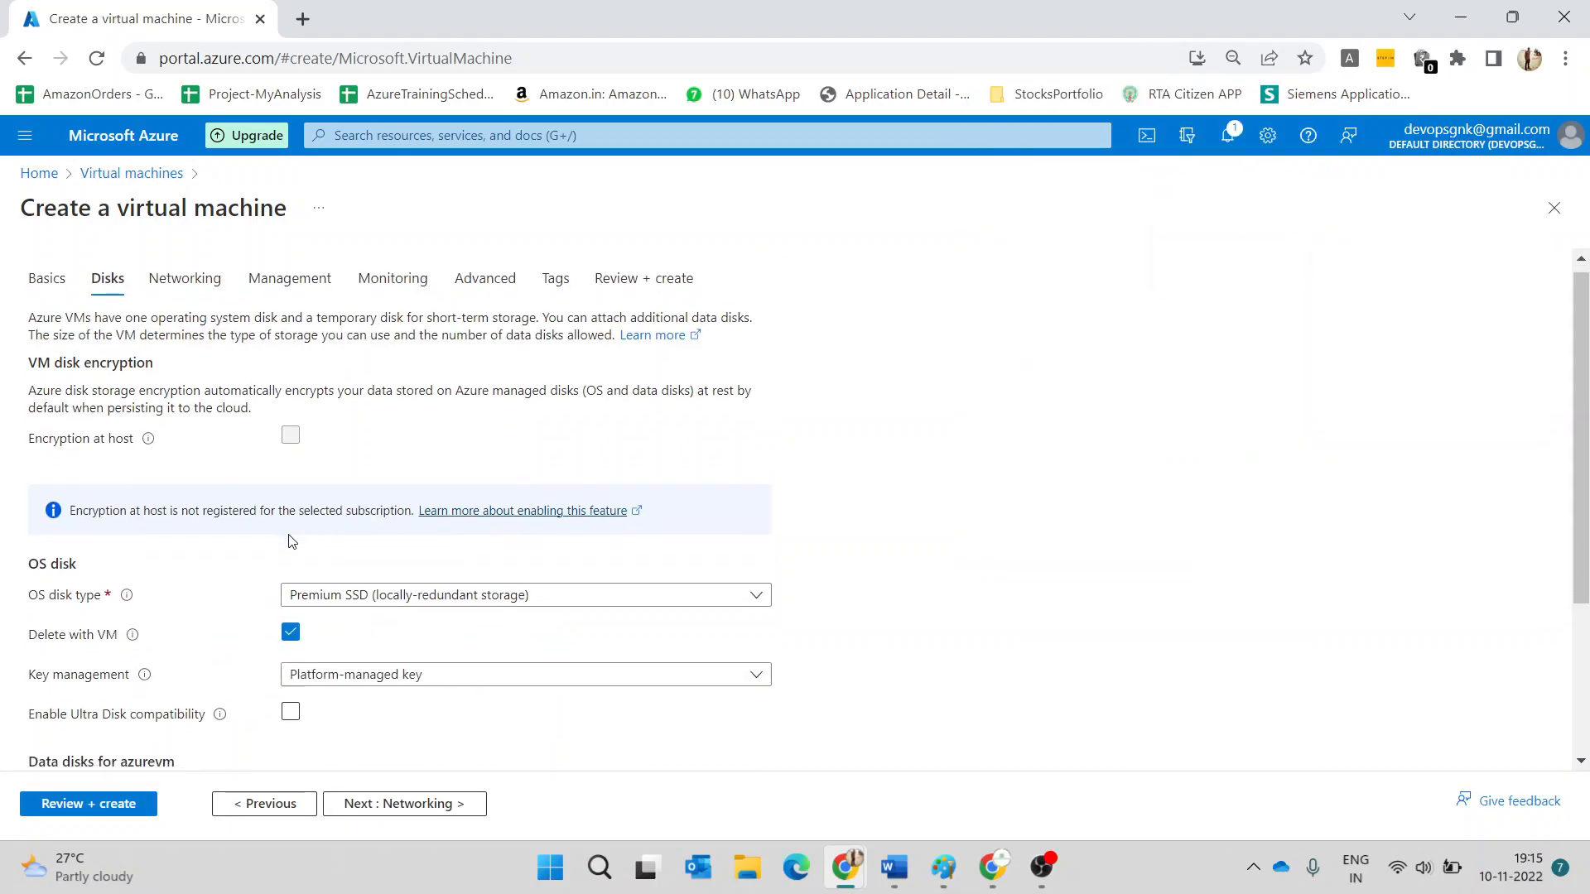
scroll(282, 542, "down", 3)
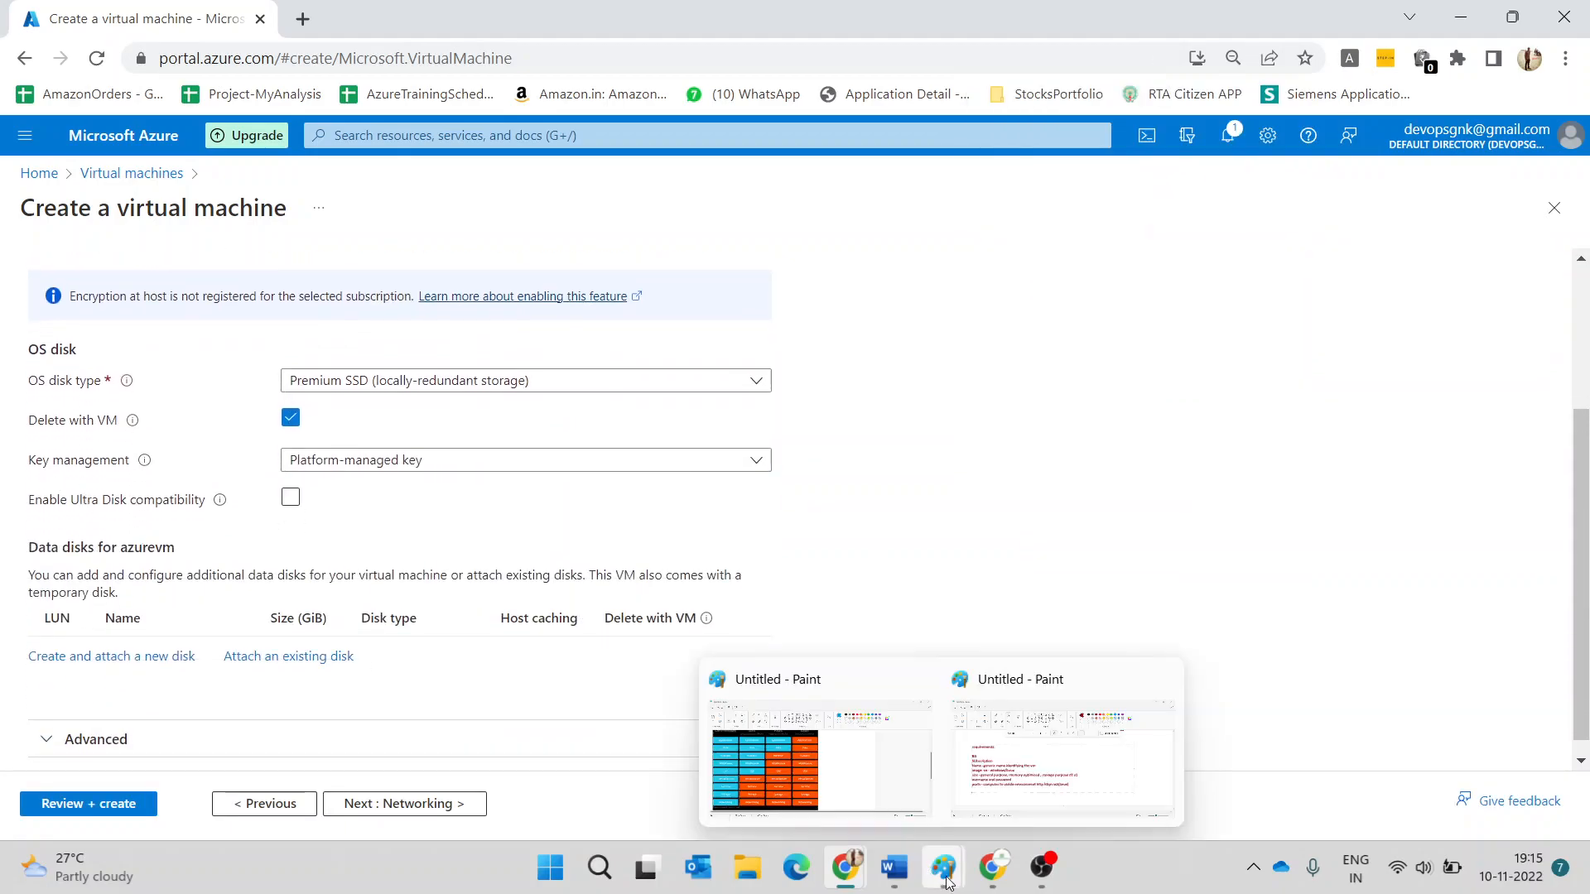
left_click(265, 802)
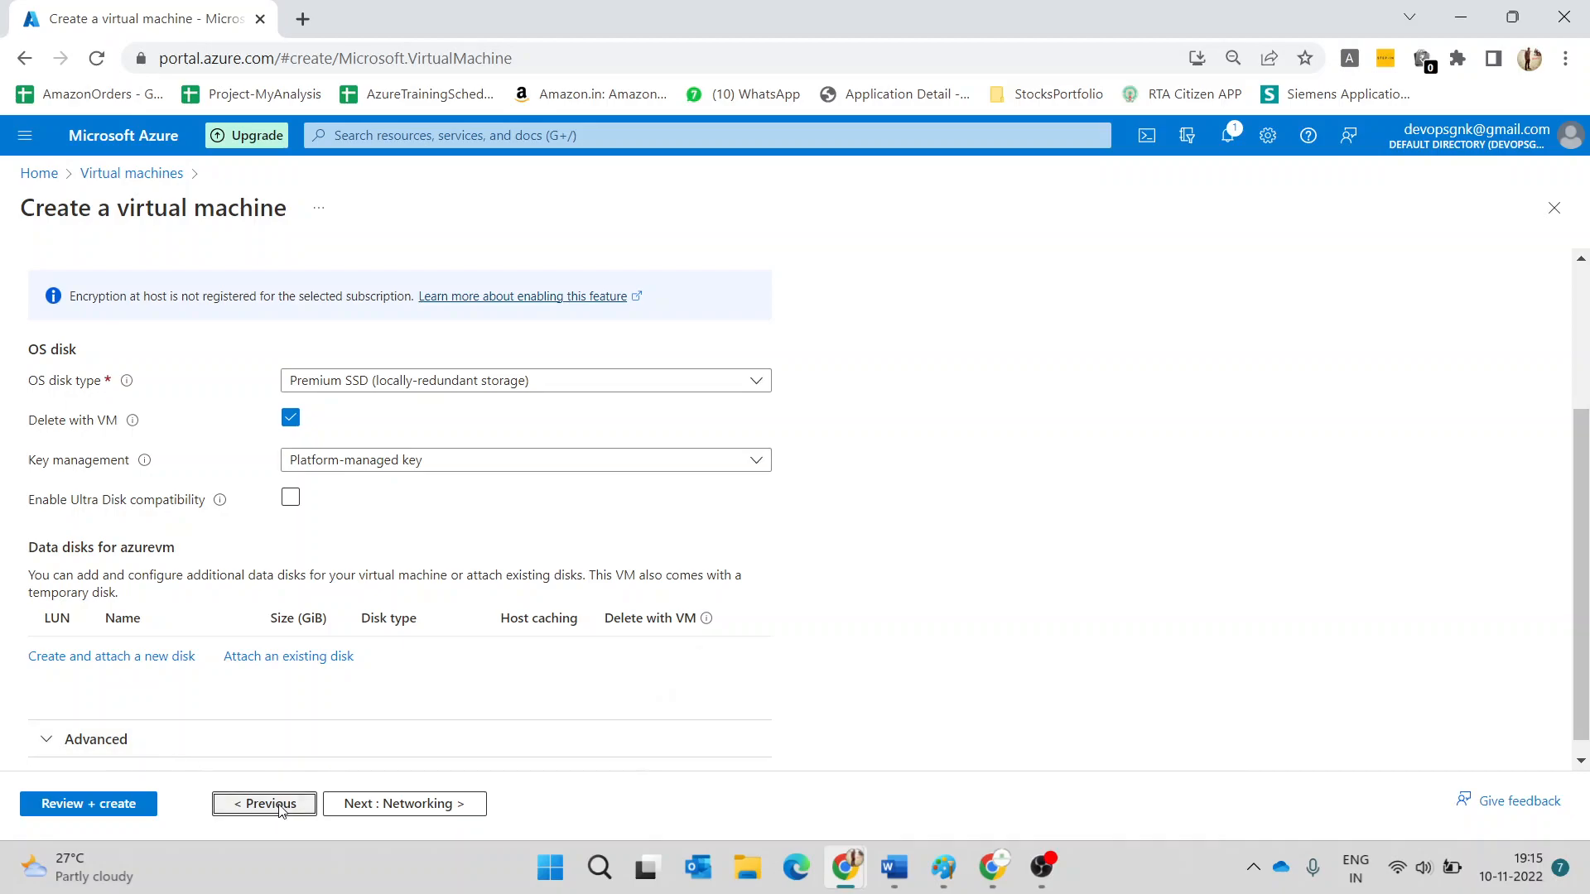
scroll(500, 567, "down", 8)
scroll(500, 566, "down", 8)
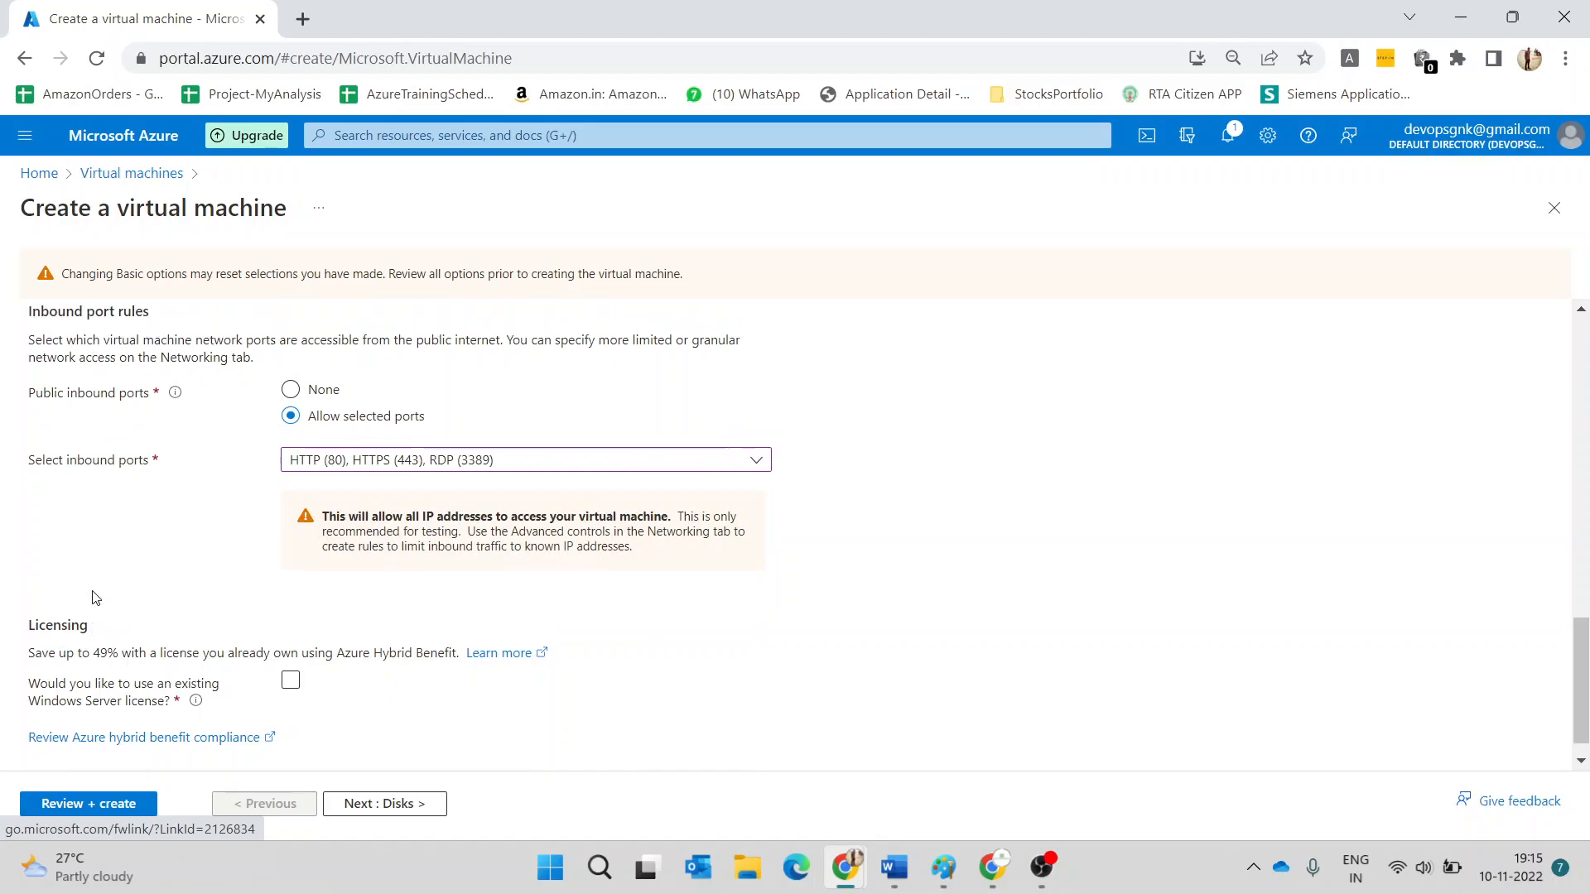
scroll(430, 435, "up", 15)
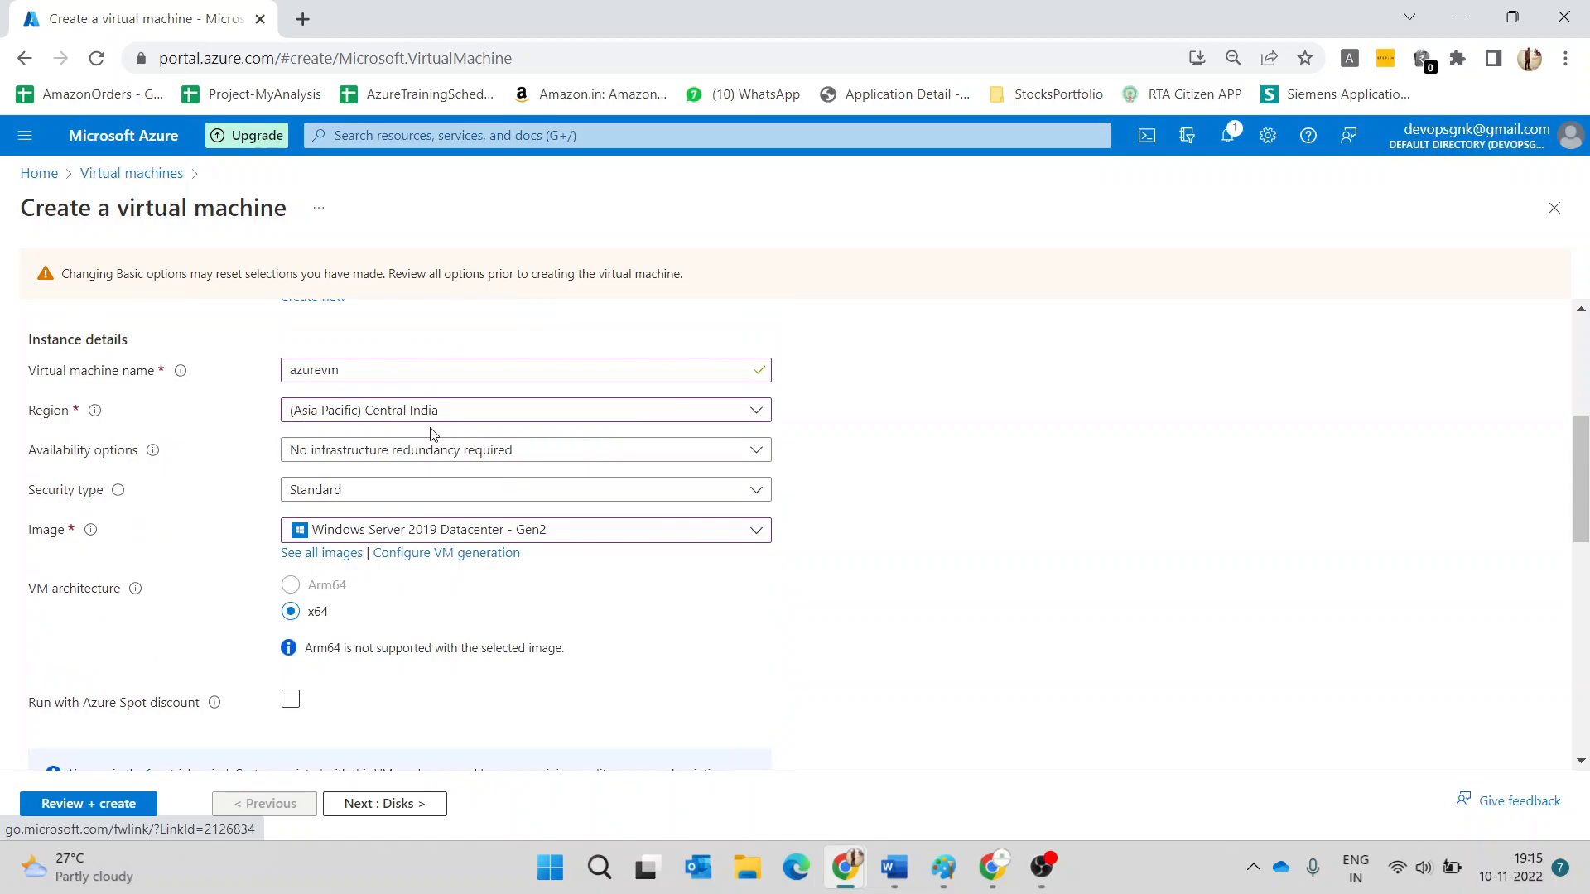
scroll(429, 433, "down", 15)
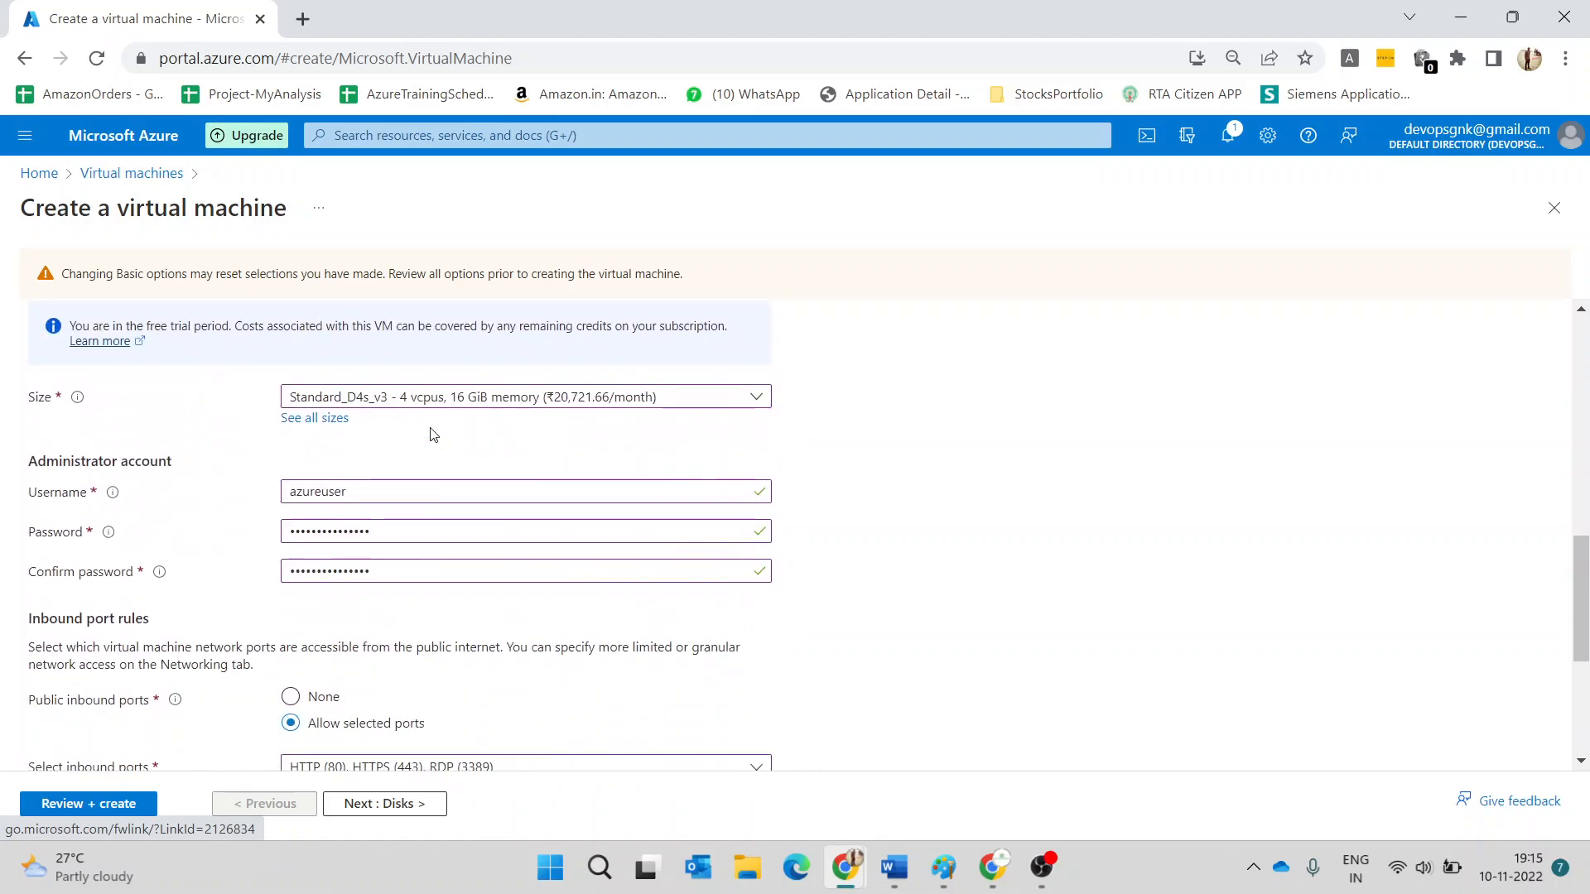
- Toggle the existing Windows Server license checkbox, then return to the Disks settings
left_click(298, 654)
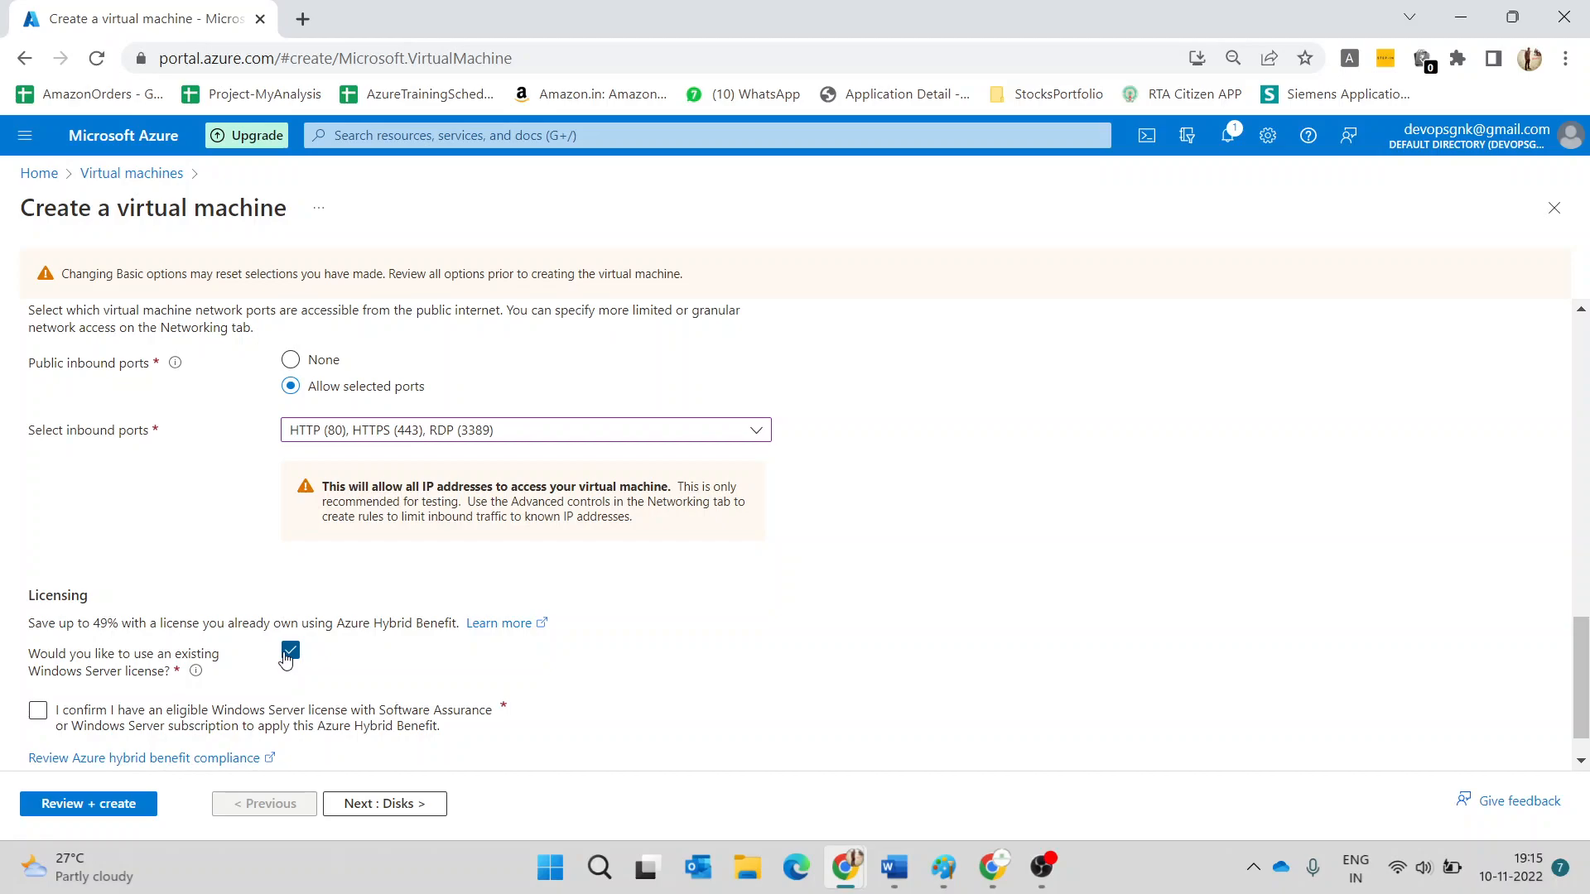
left_click(288, 654)
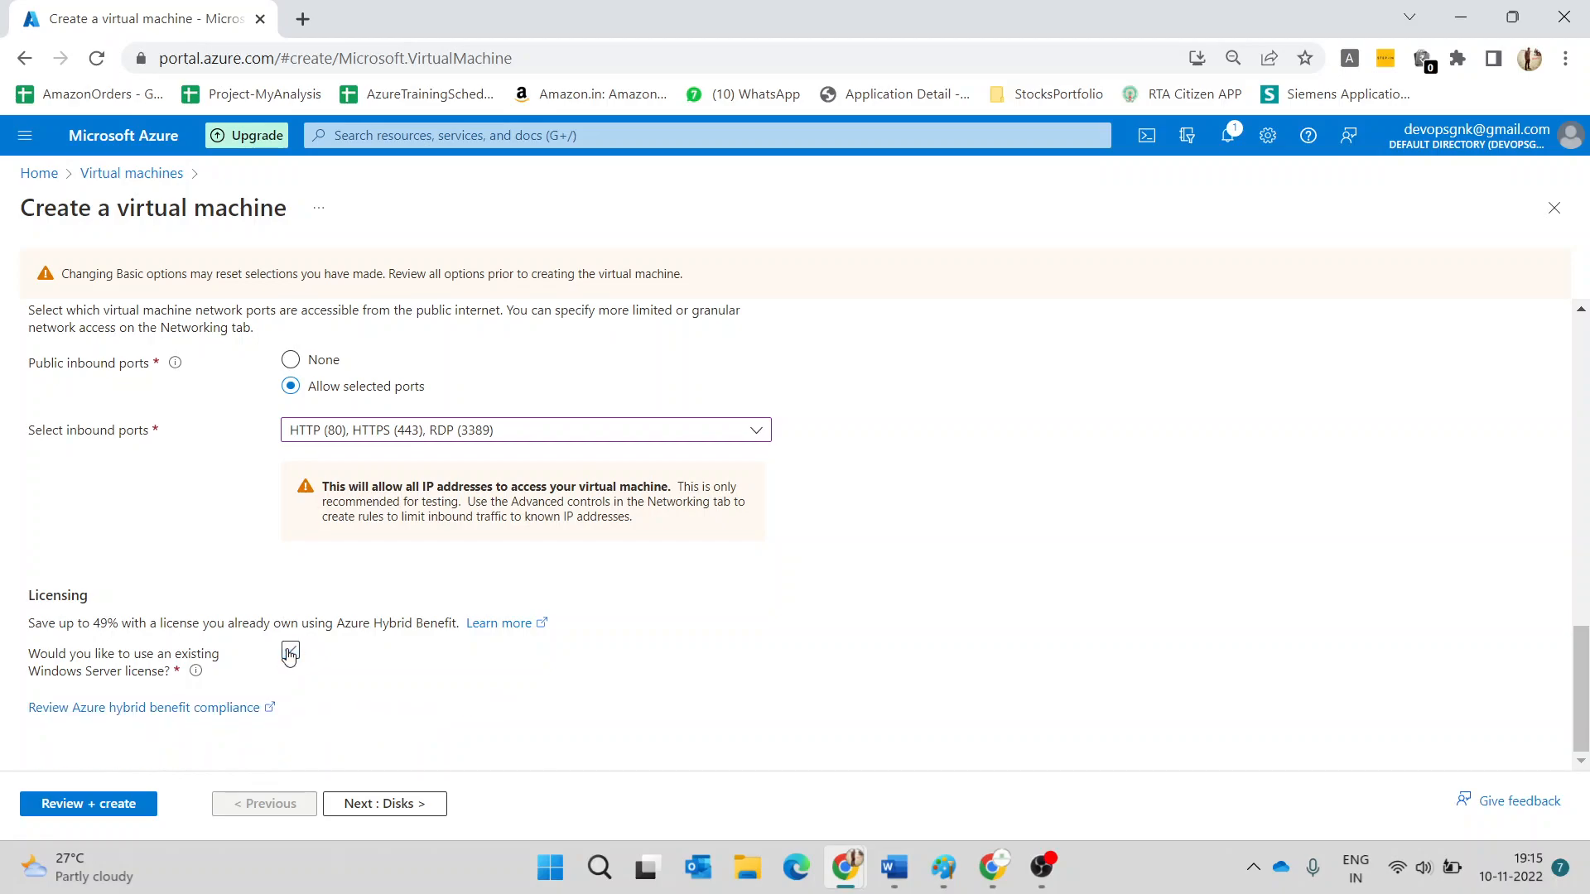
scroll(288, 656, "up", 5)
scroll(288, 654, "up", 4)
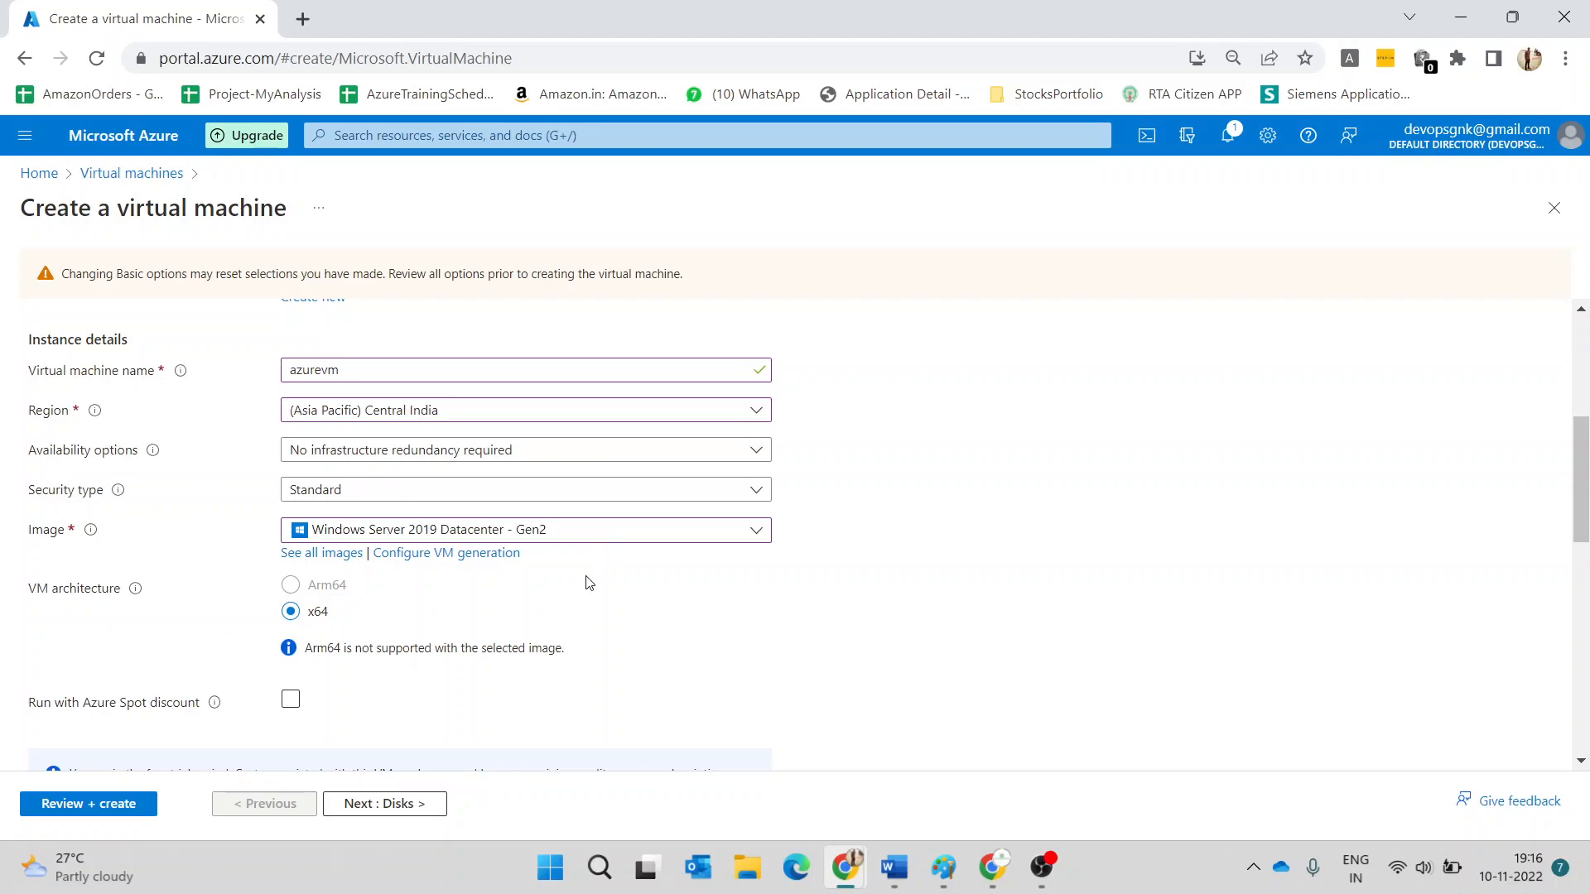
scroll(588, 583, "down", 4)
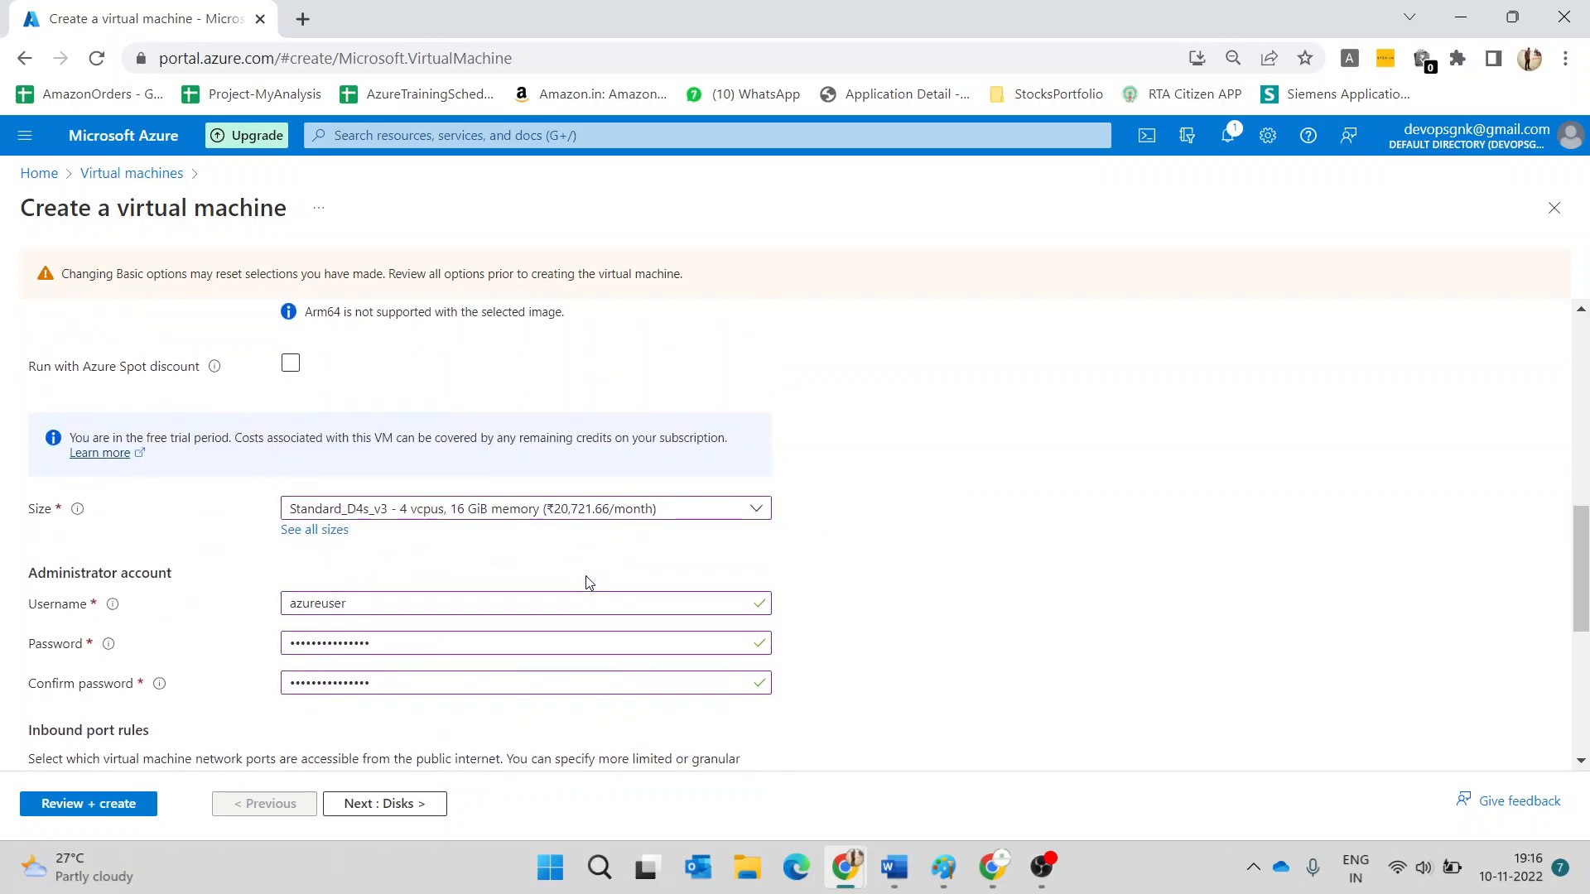
scroll(589, 583, "up", 4)
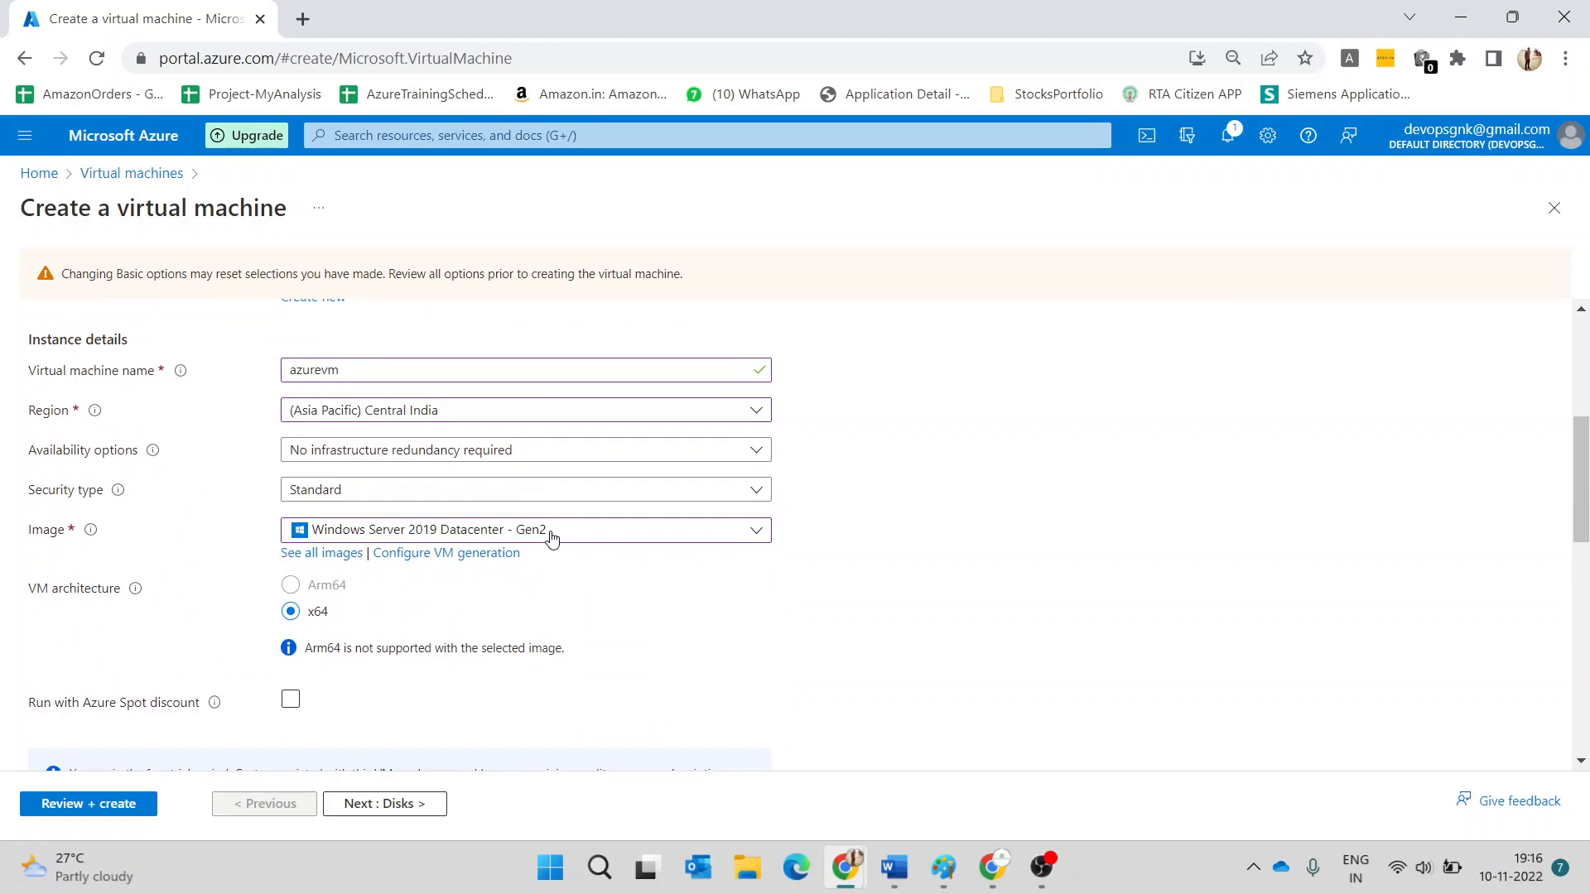
scroll(552, 538, "down", 7)
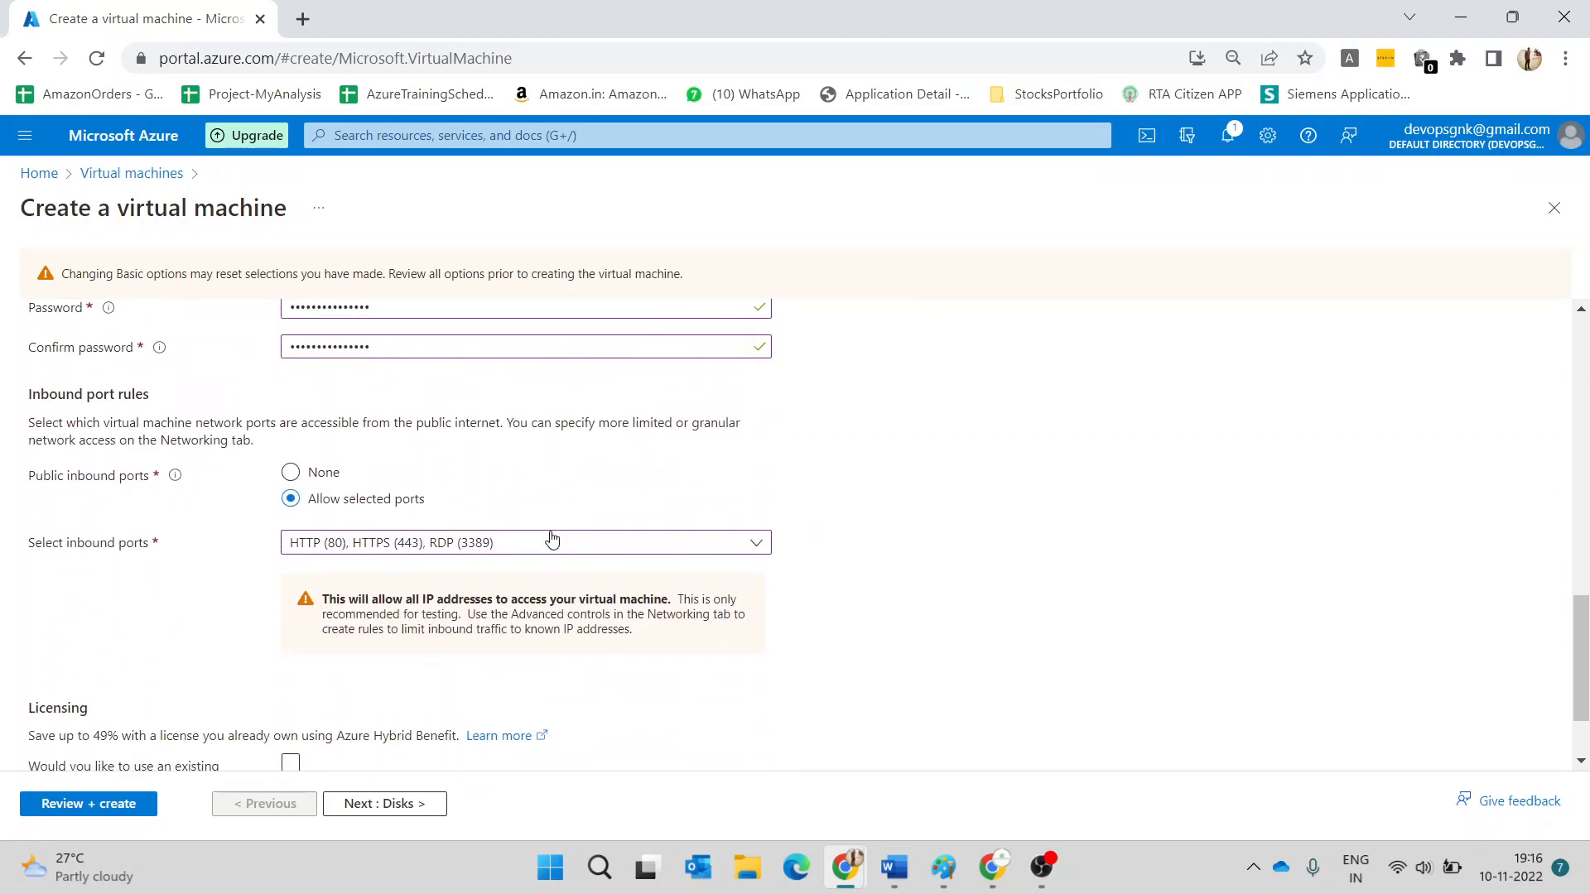
left_click(291, 653)
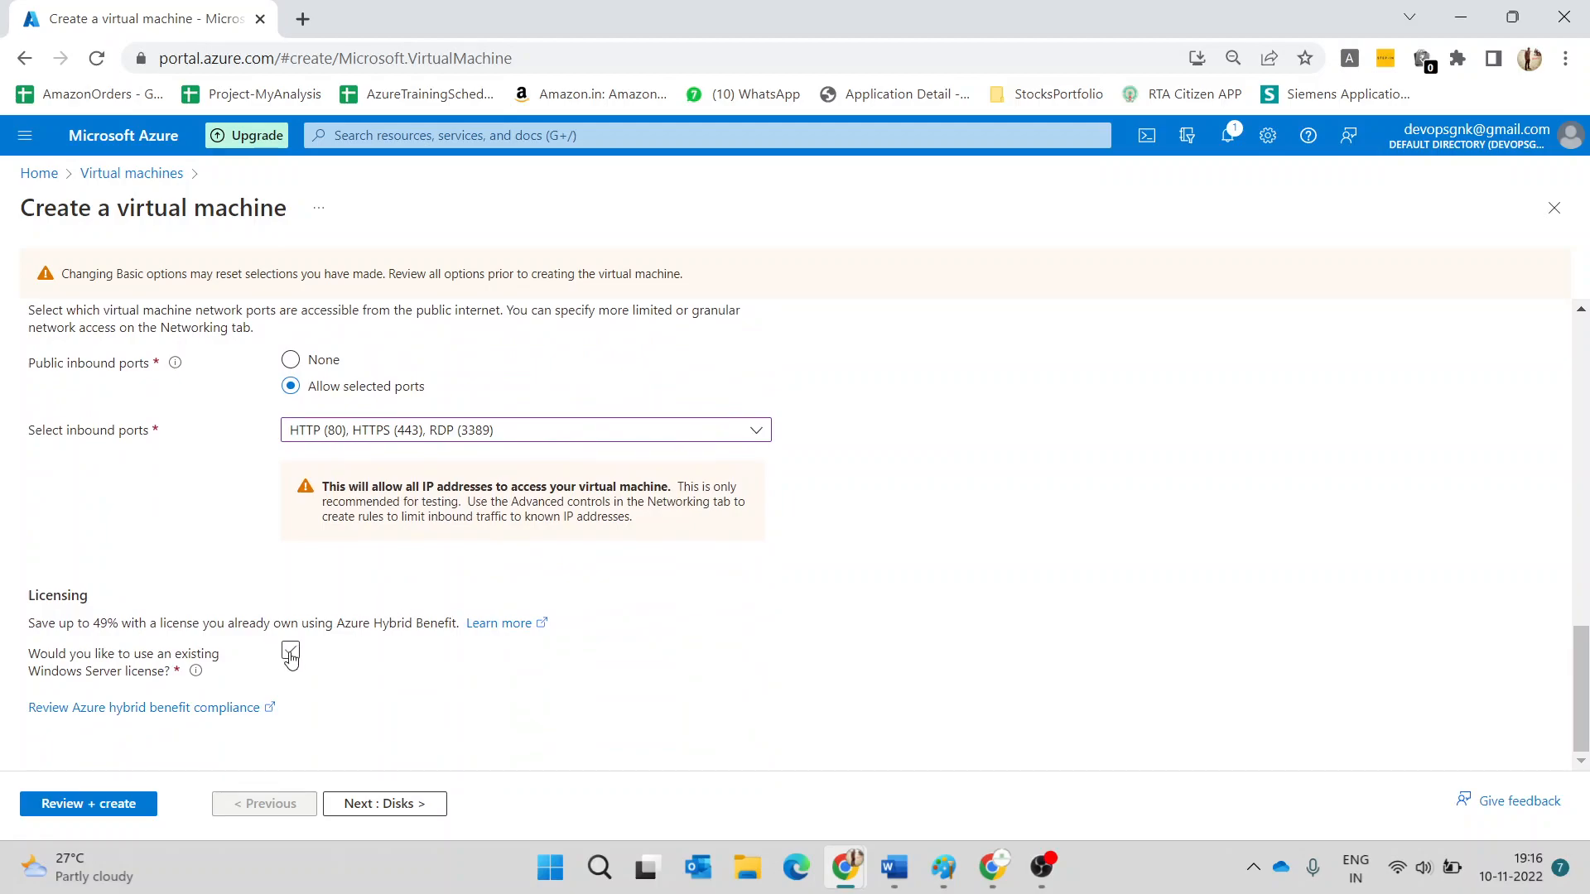
mouse_move(190, 679)
left_click(290, 652)
scroll(402, 669, "up", 4)
scroll(401, 668, "down", 4)
left_click(386, 805)
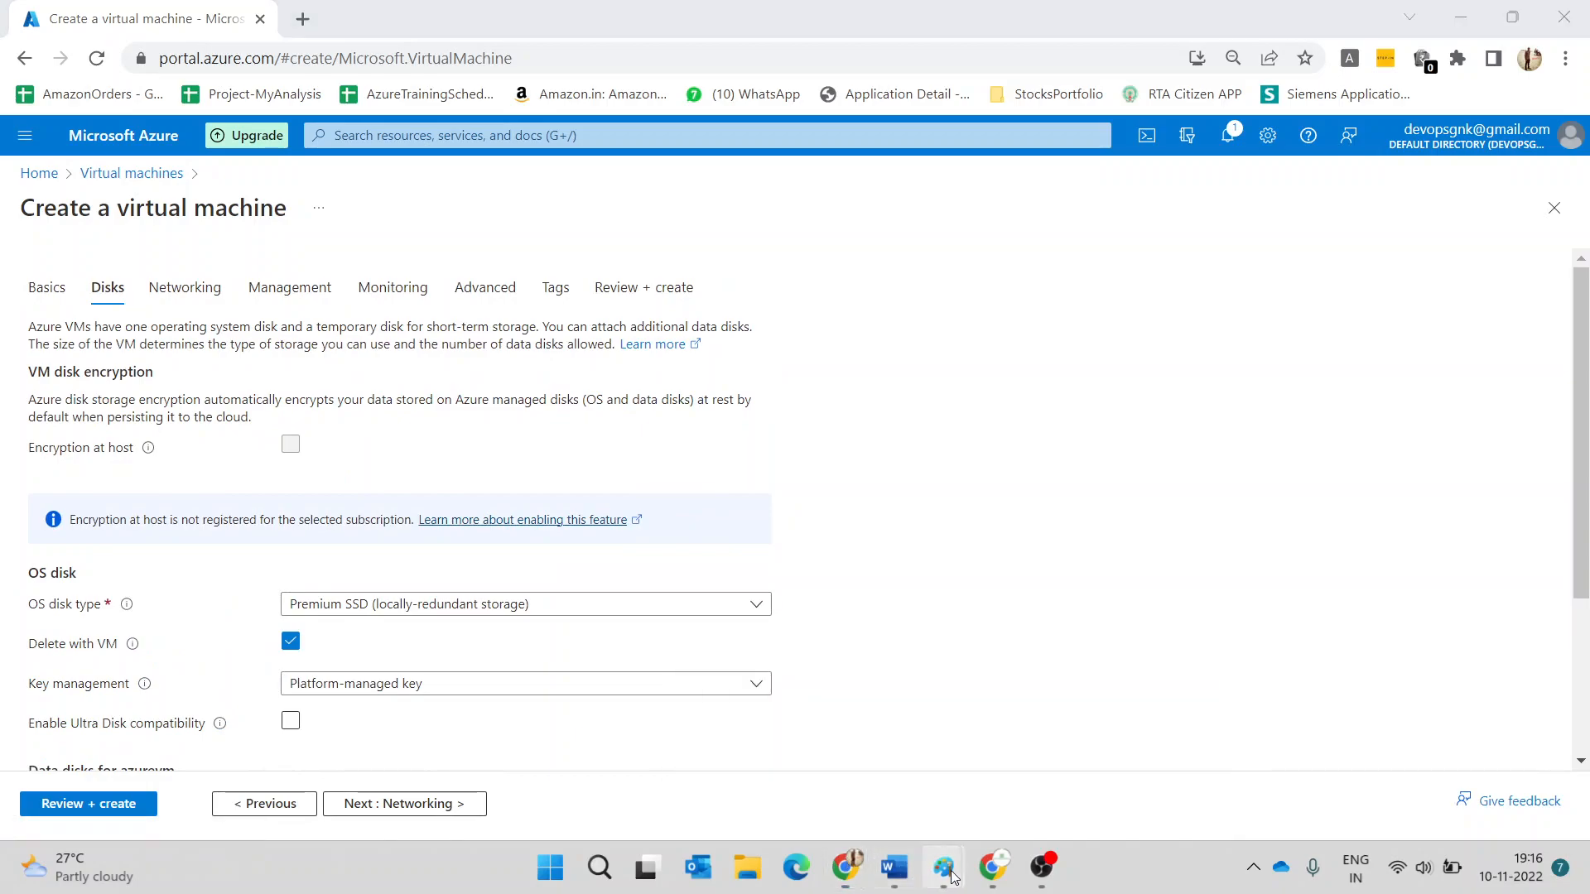
- Bring up the Paint notes and commit the requirements text, discarding a stray empty box
left_click(1064, 757)
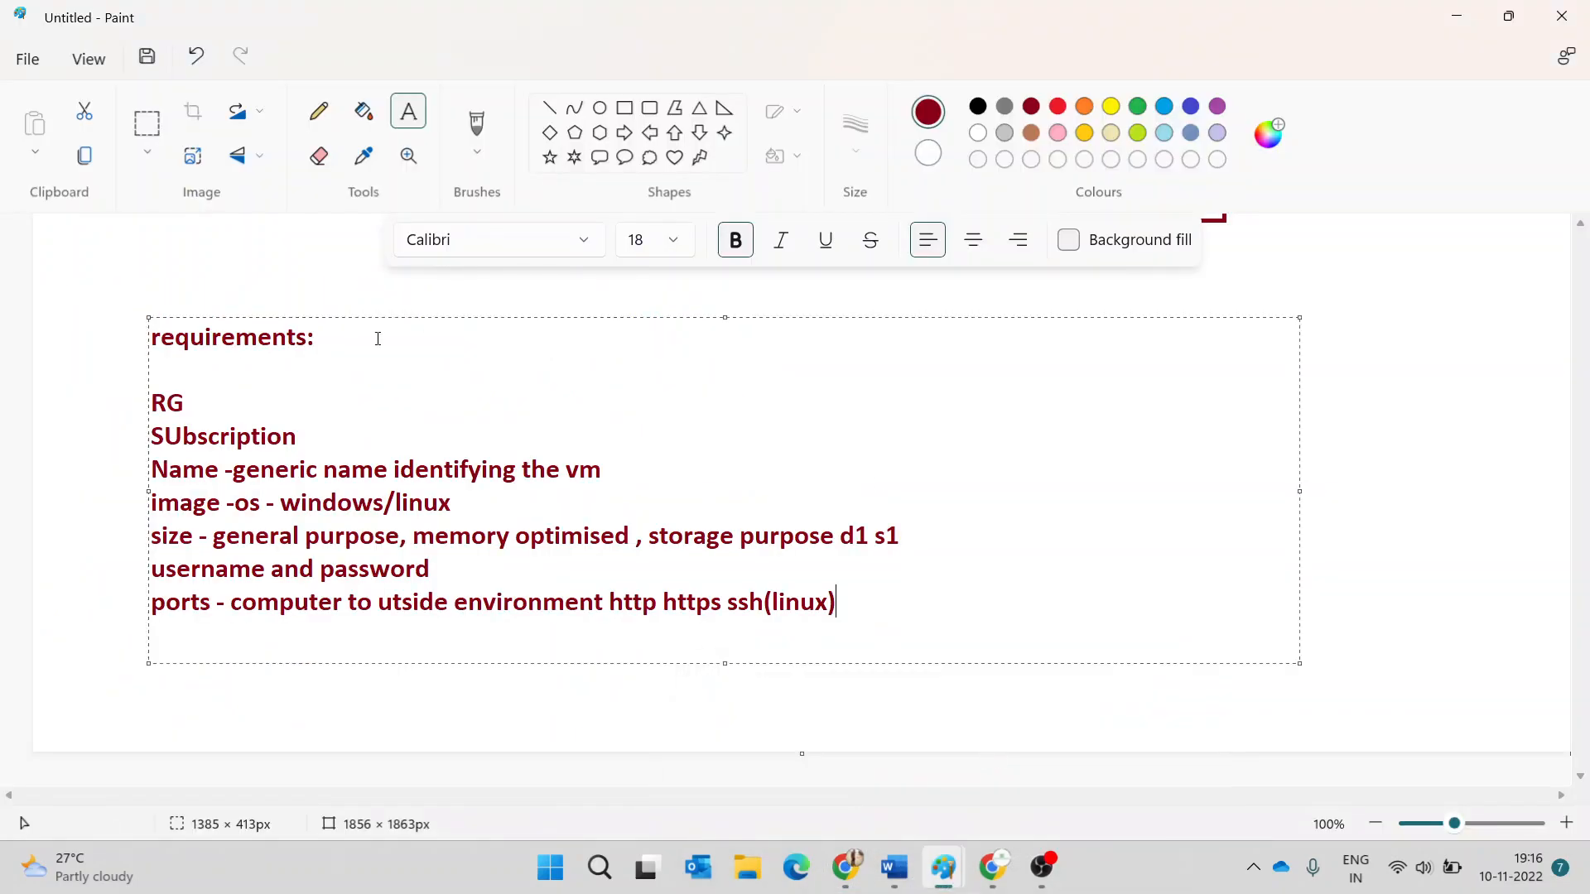
left_click(72, 472)
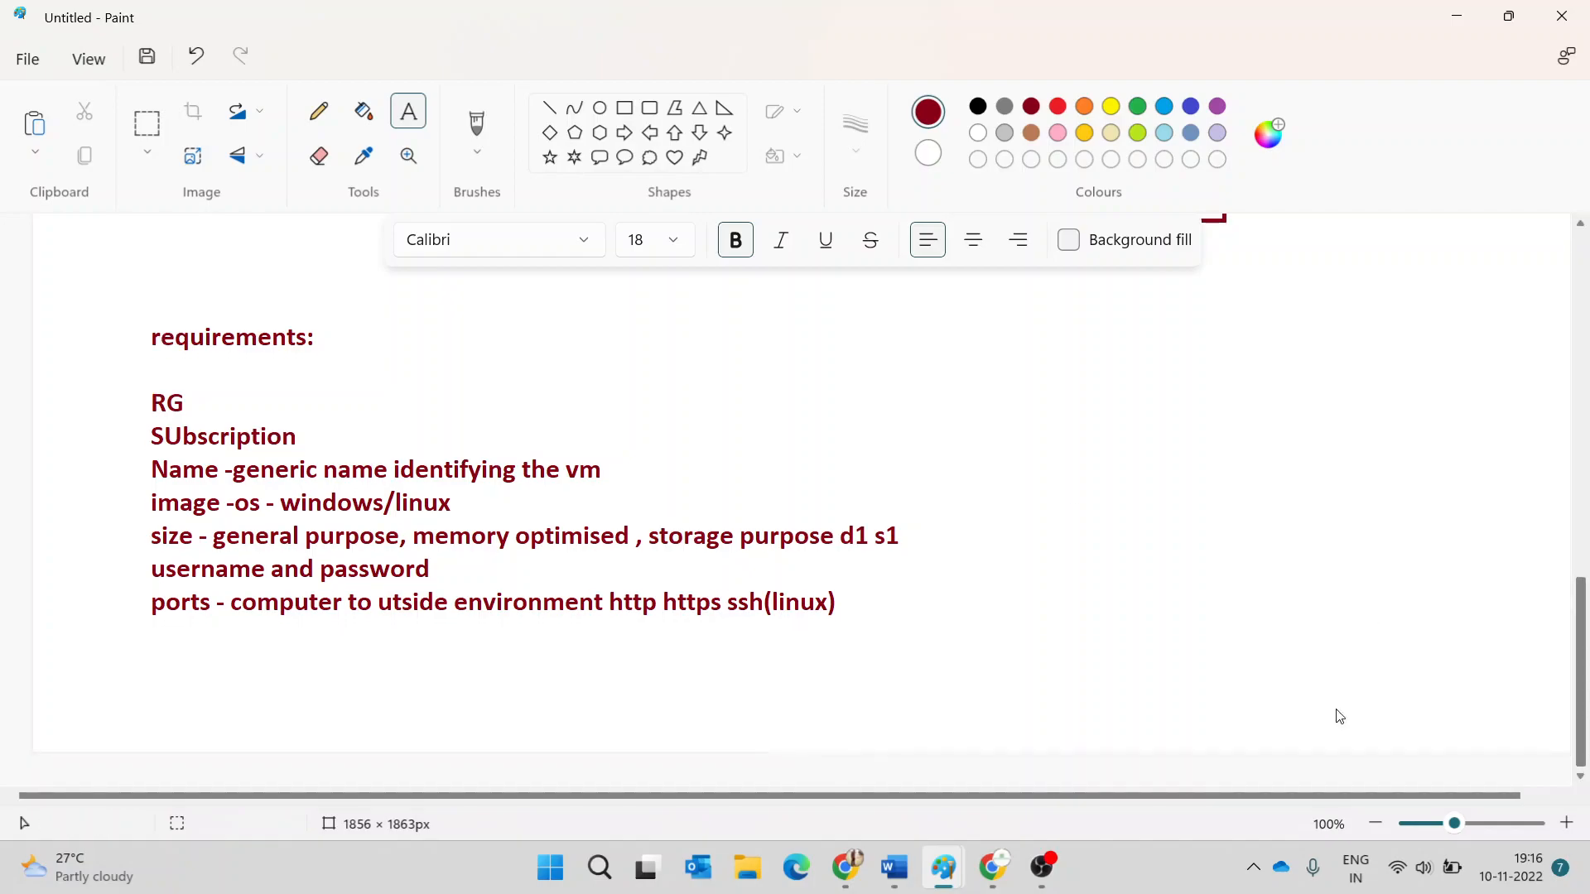
left_click(878, 616)
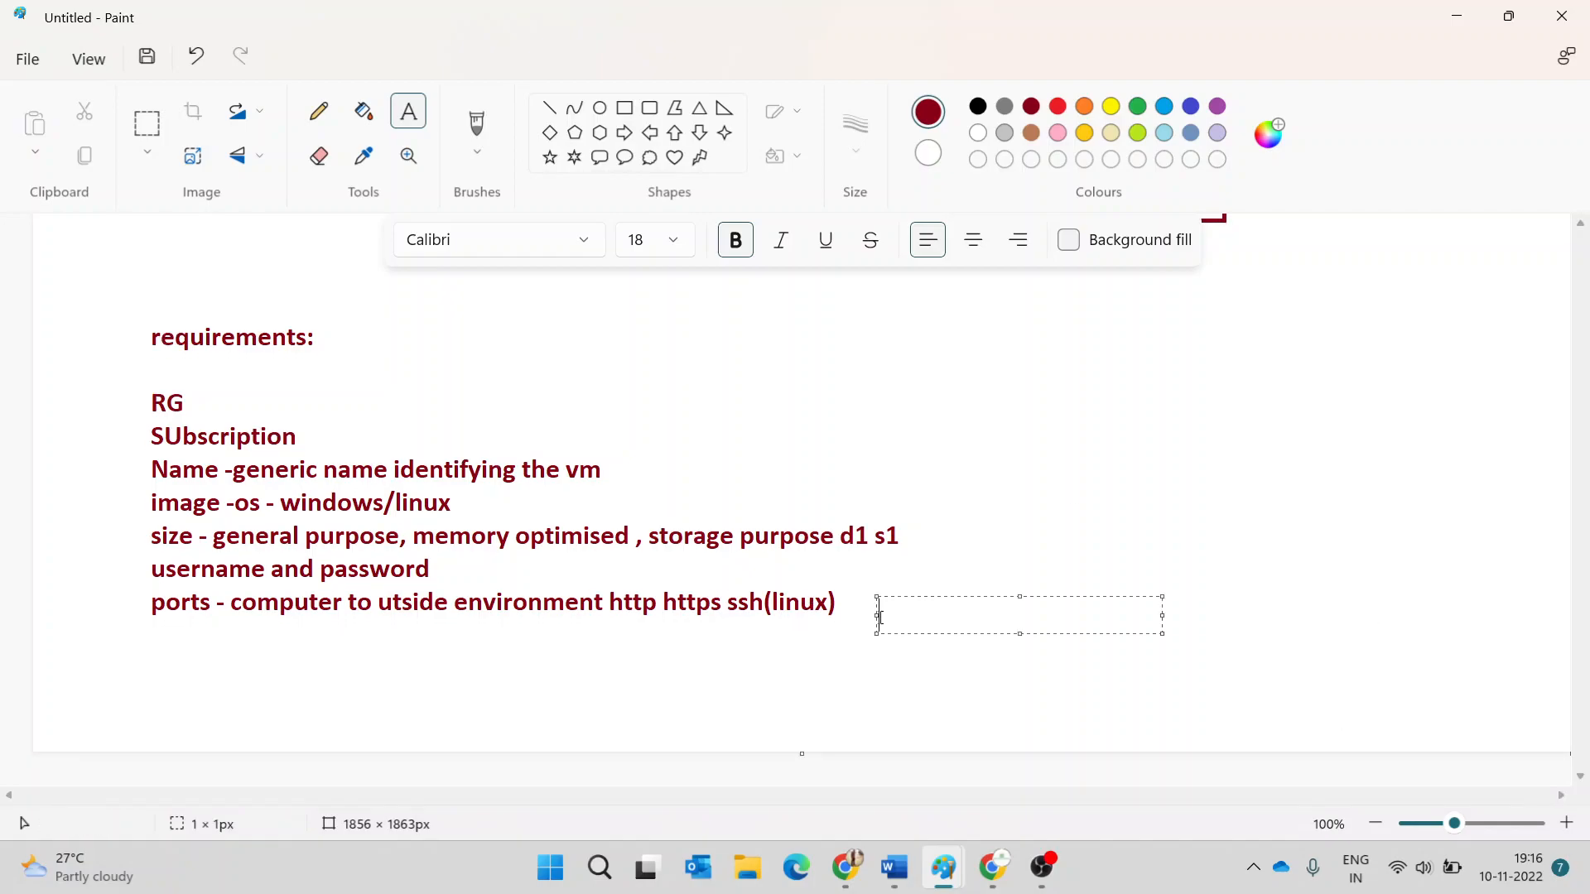
left_click(605, 667)
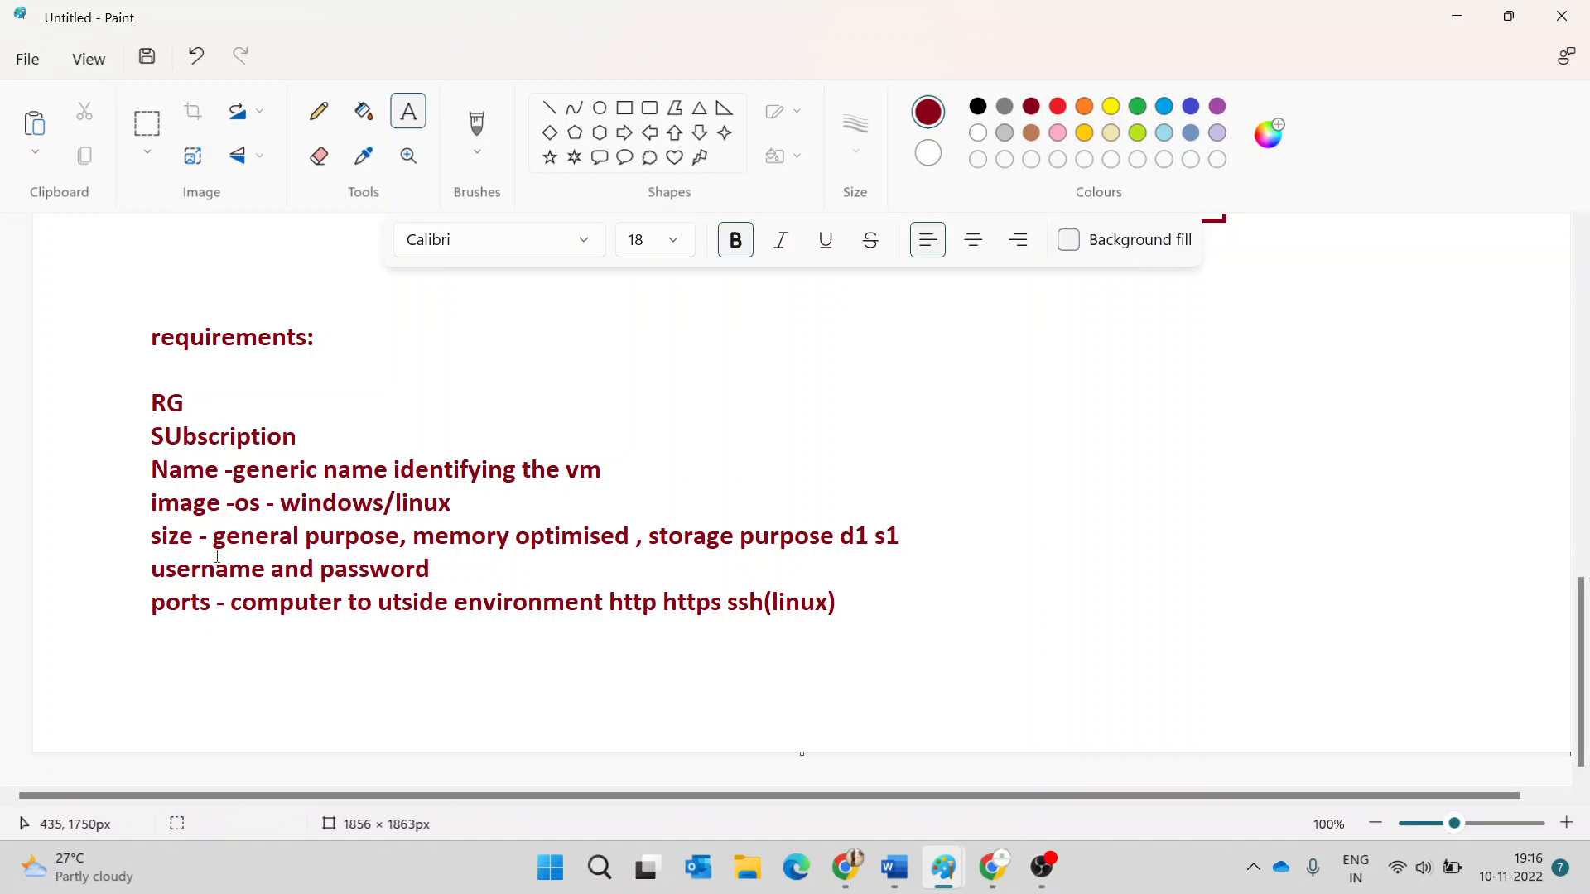
left_click(623, 108)
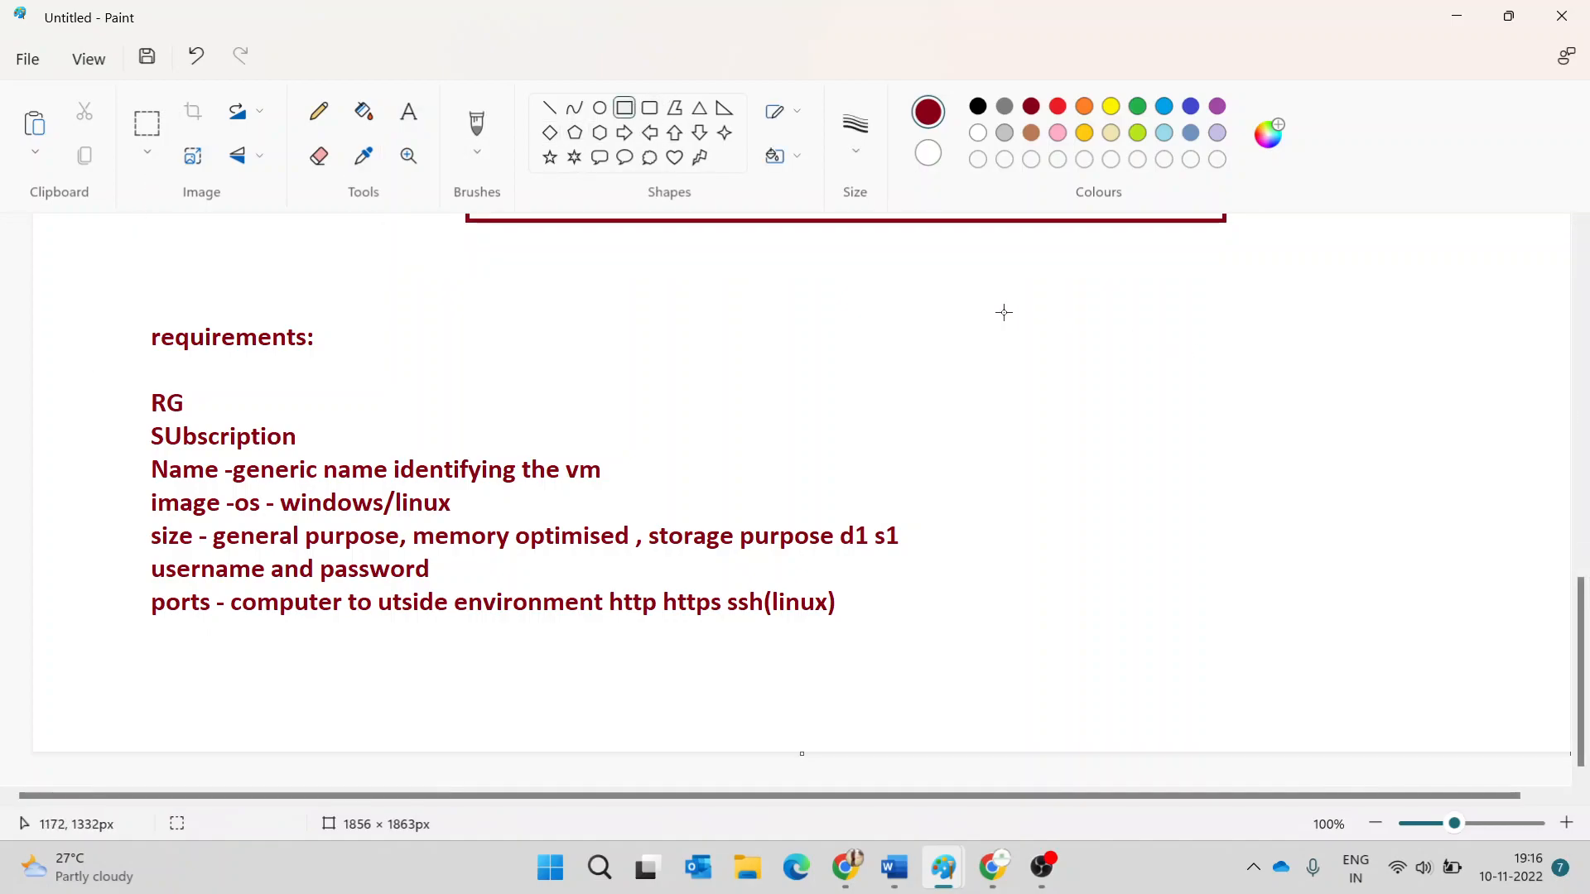
left_click(408, 110)
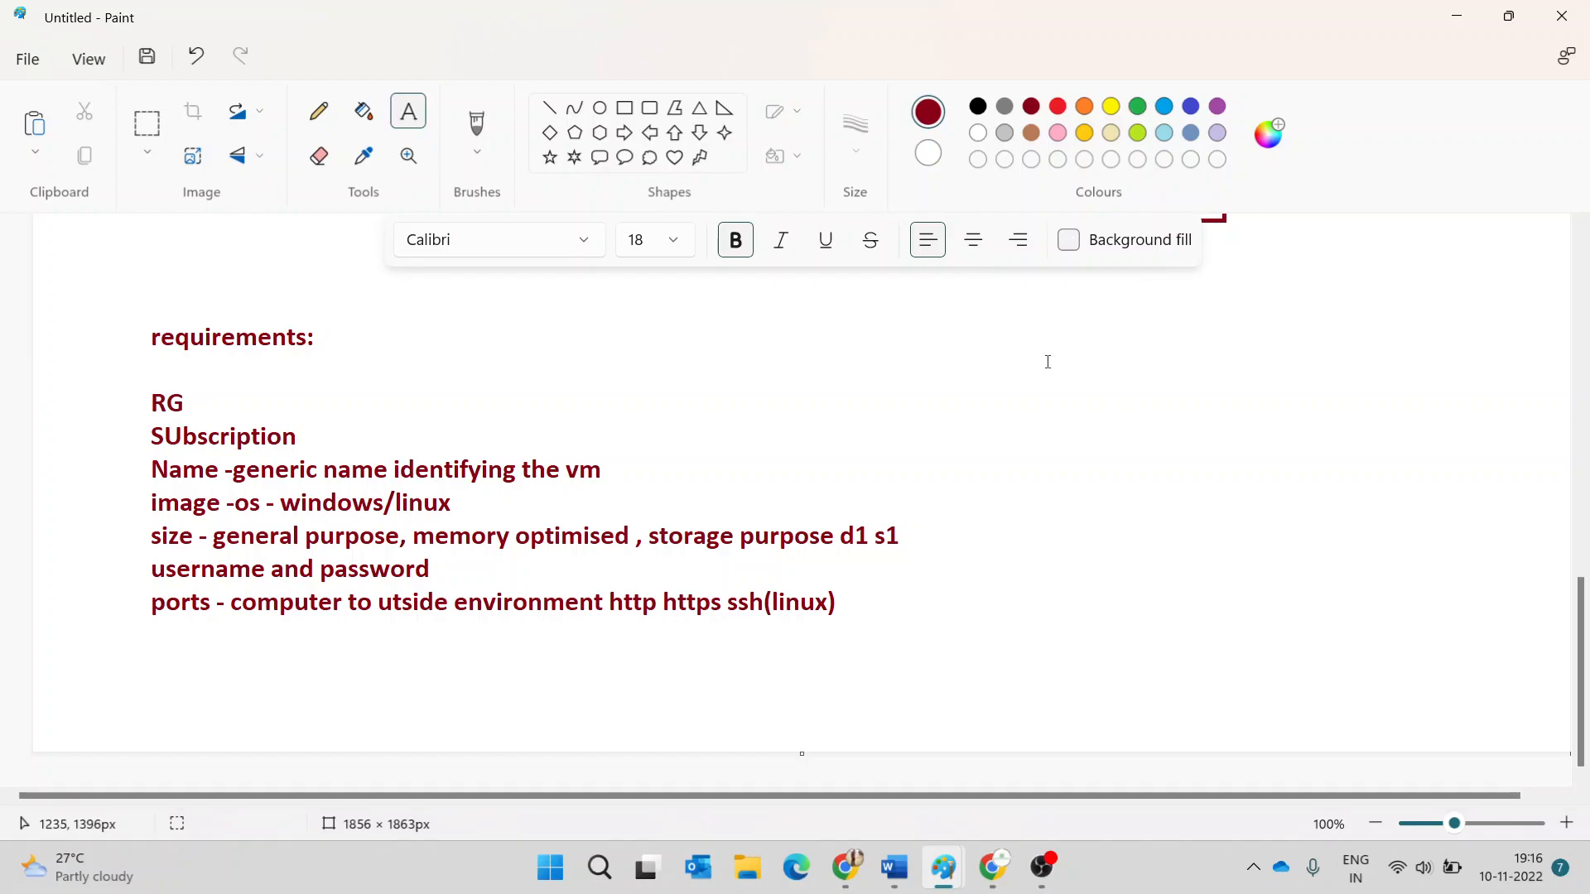
- Add a 'Disks - HDD and SSD' note with os disk and temporary disk lines beside the list
left_click_drag(953, 338, 1440, 647)
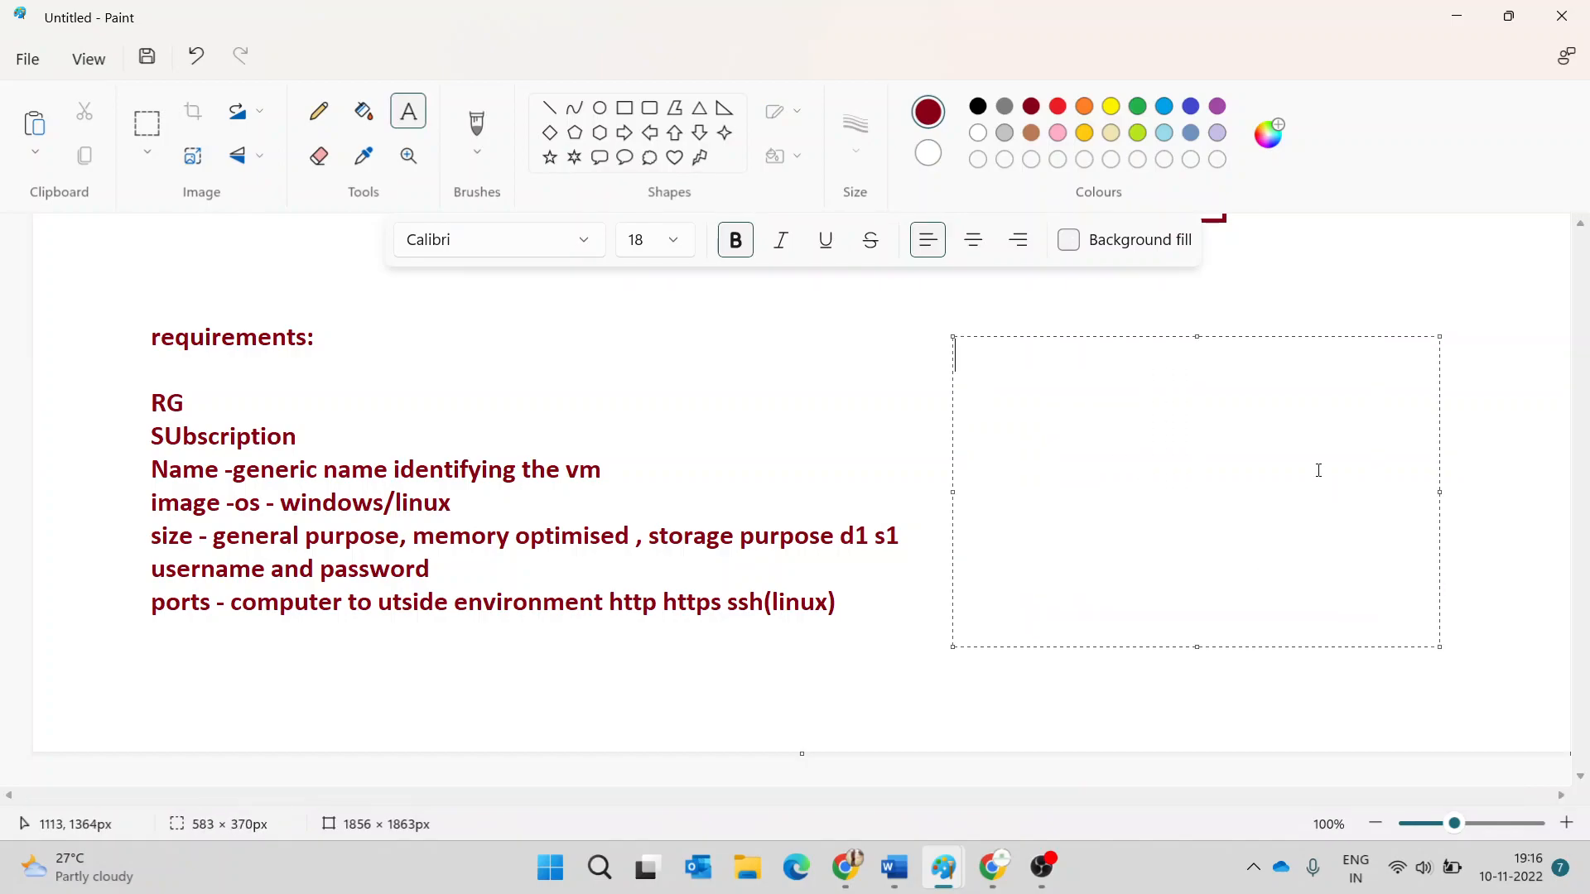
type("Disks ")
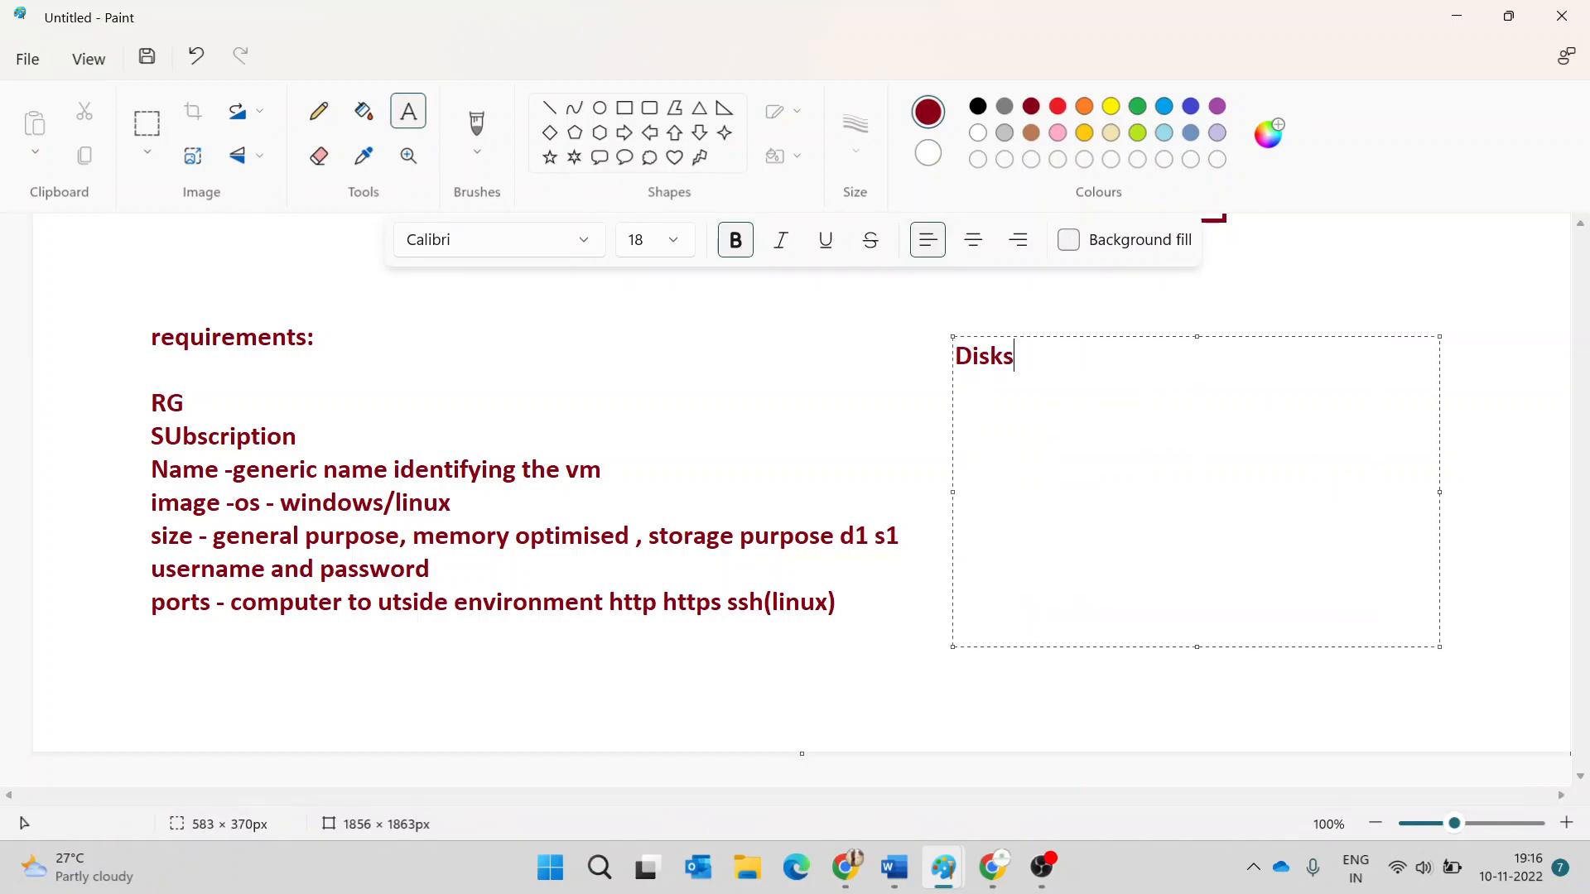
type("- HDD and SSD")
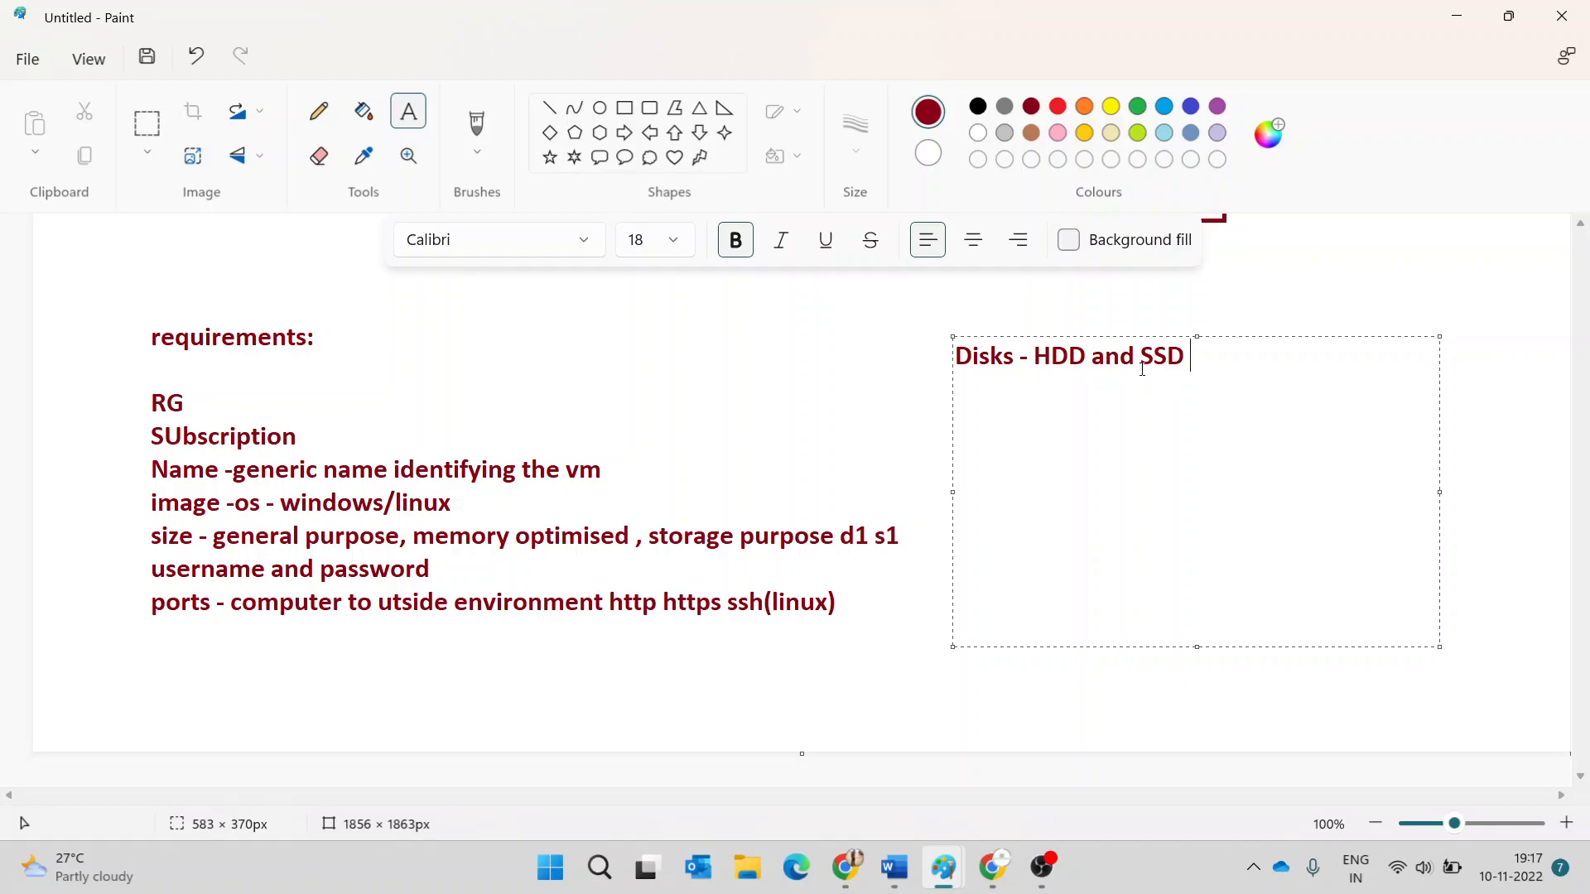
left_click_drag(1141, 357, 1200, 361)
left_click(1210, 347)
key("Return")
type("-os disk")
key("Return")
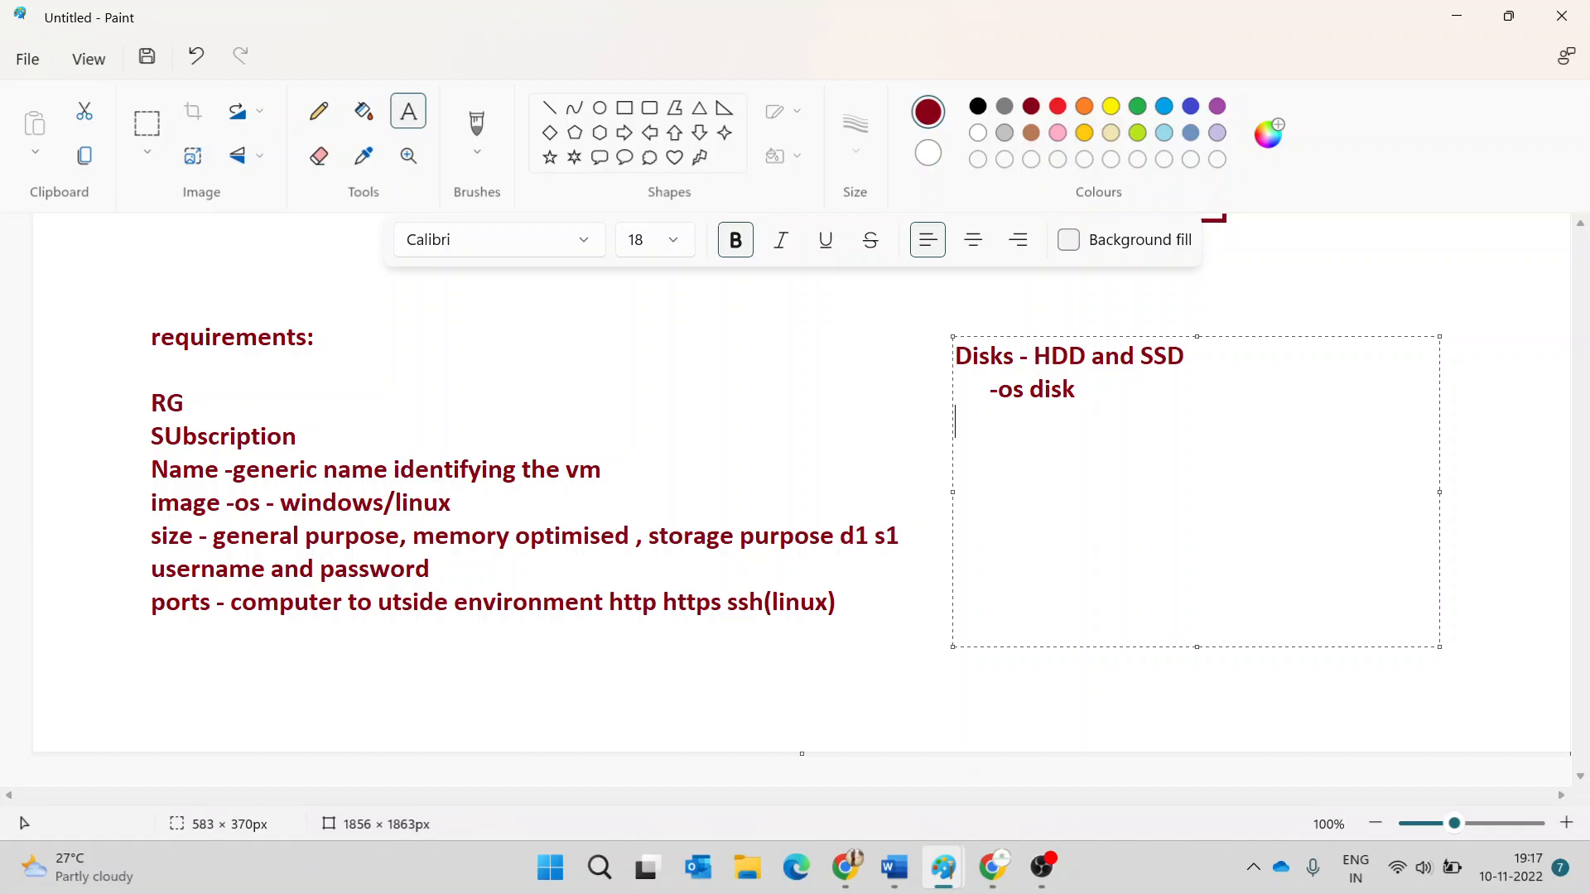
type("- temporary s")
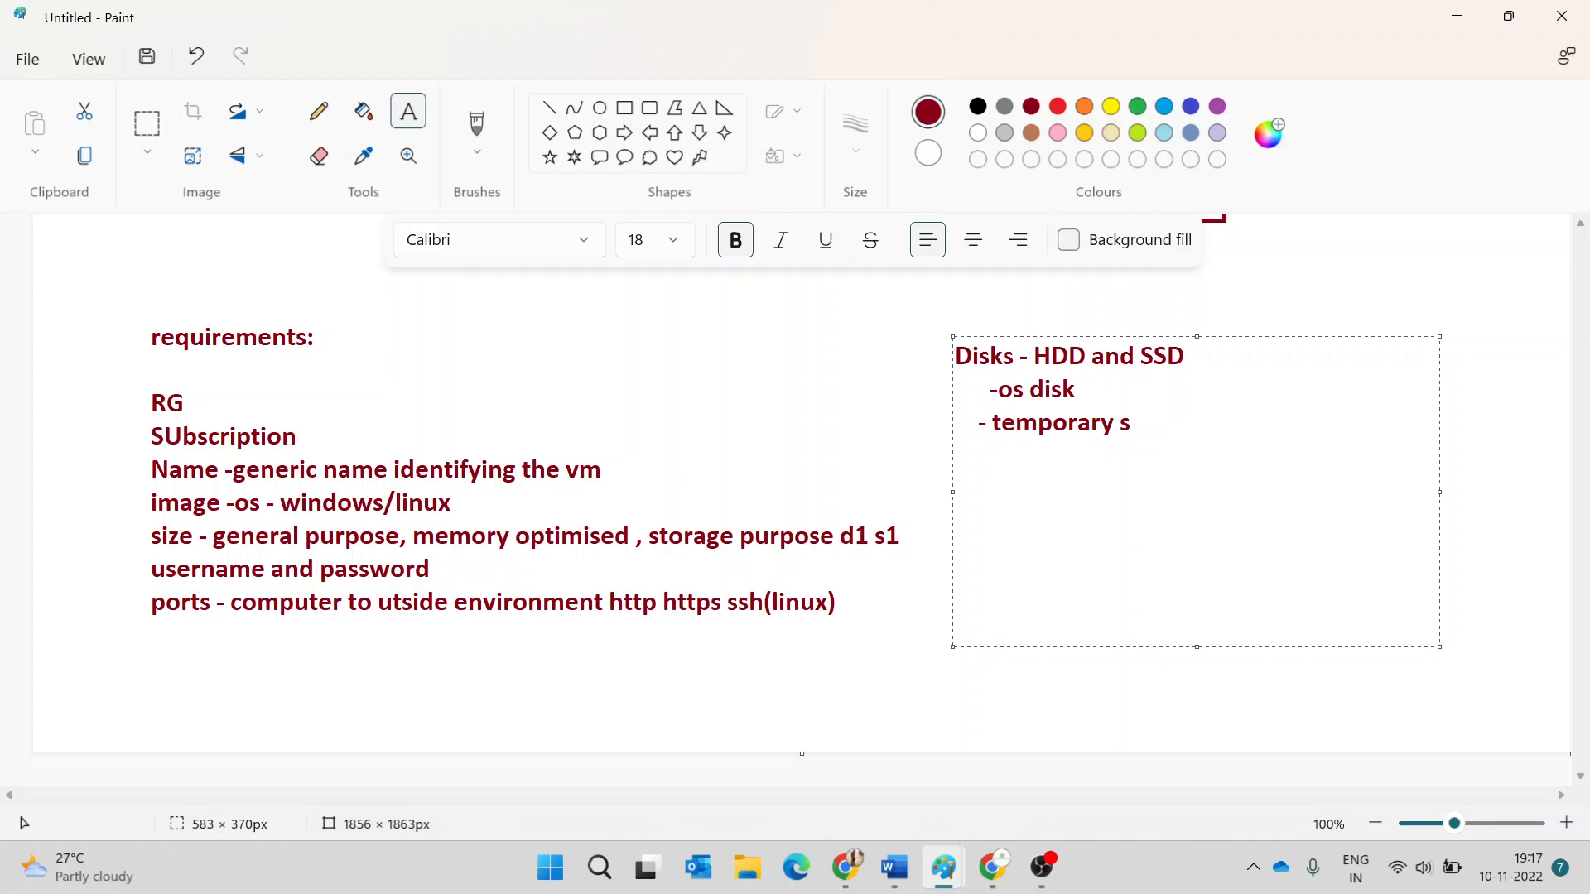
key("BackSpace")
type("disk - install")
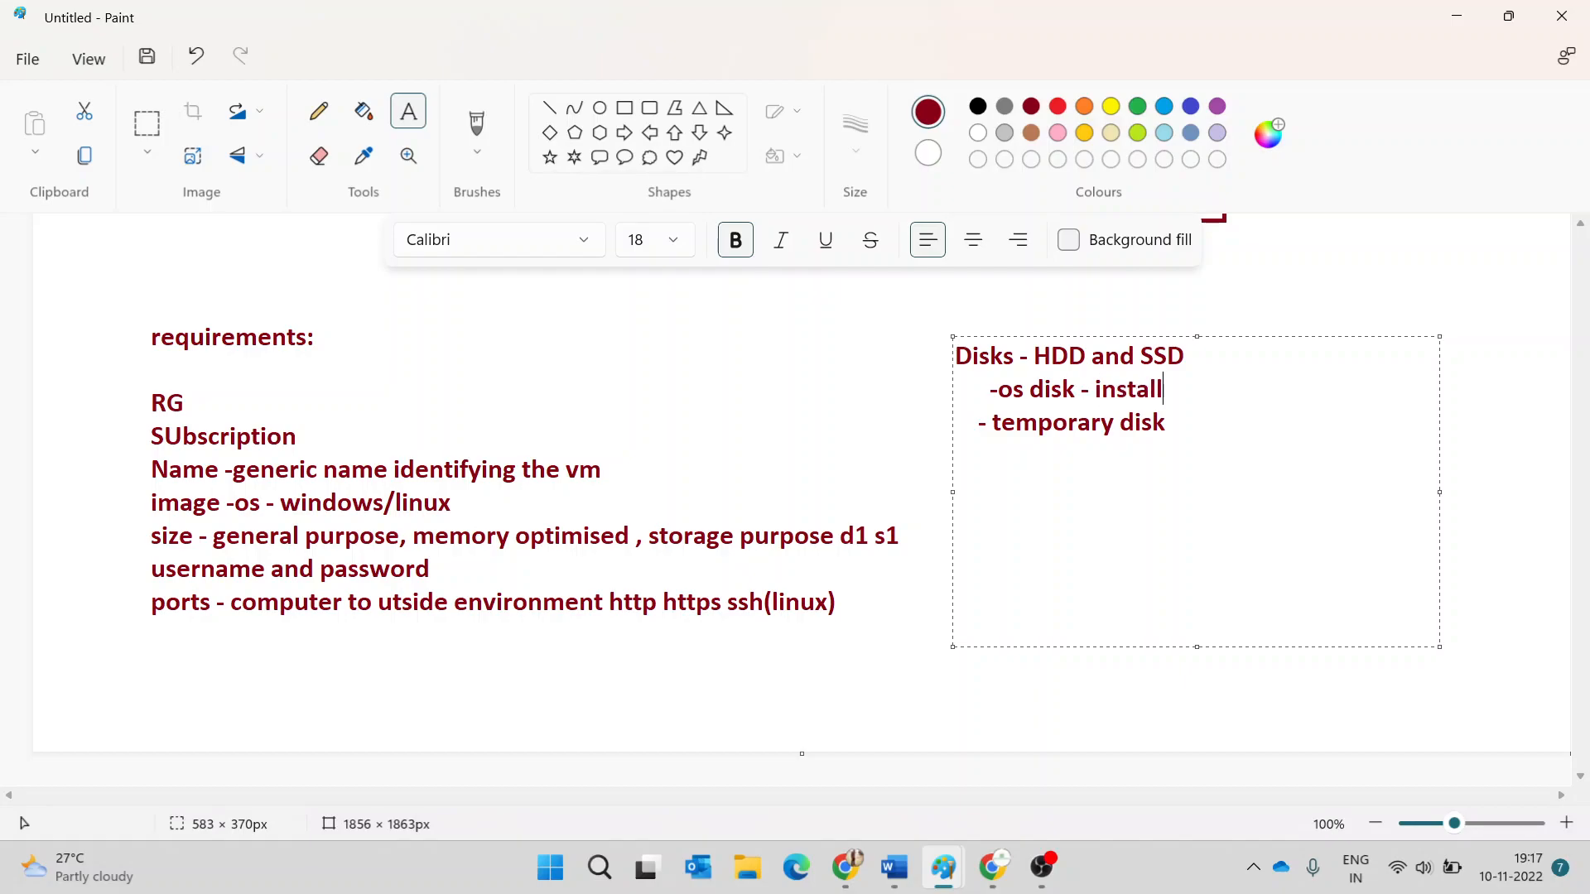
type(" applications and ")
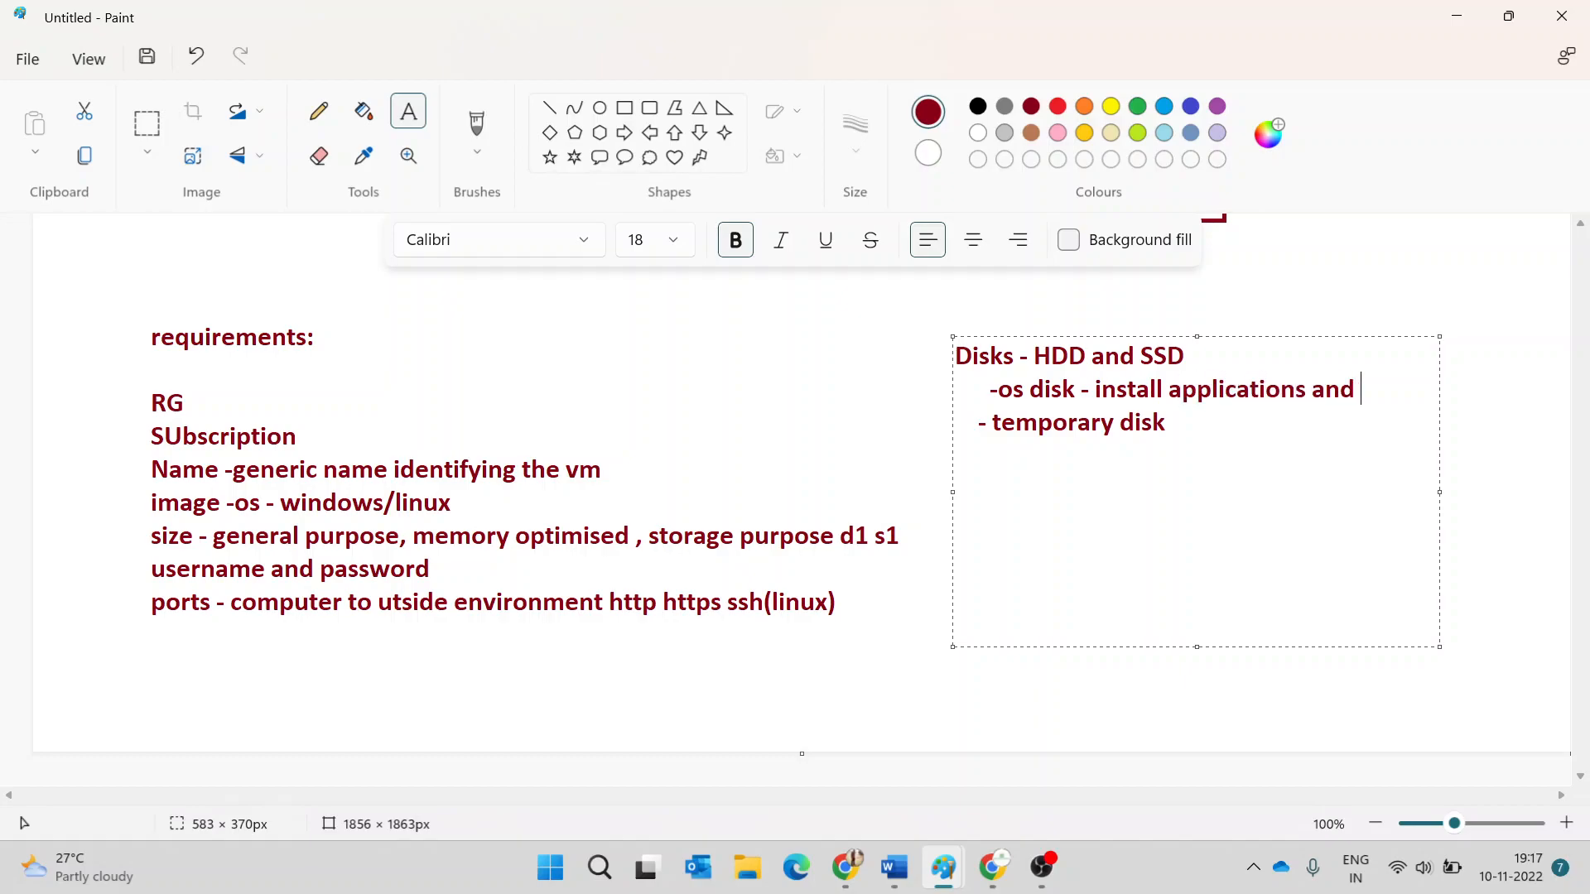
type("software")
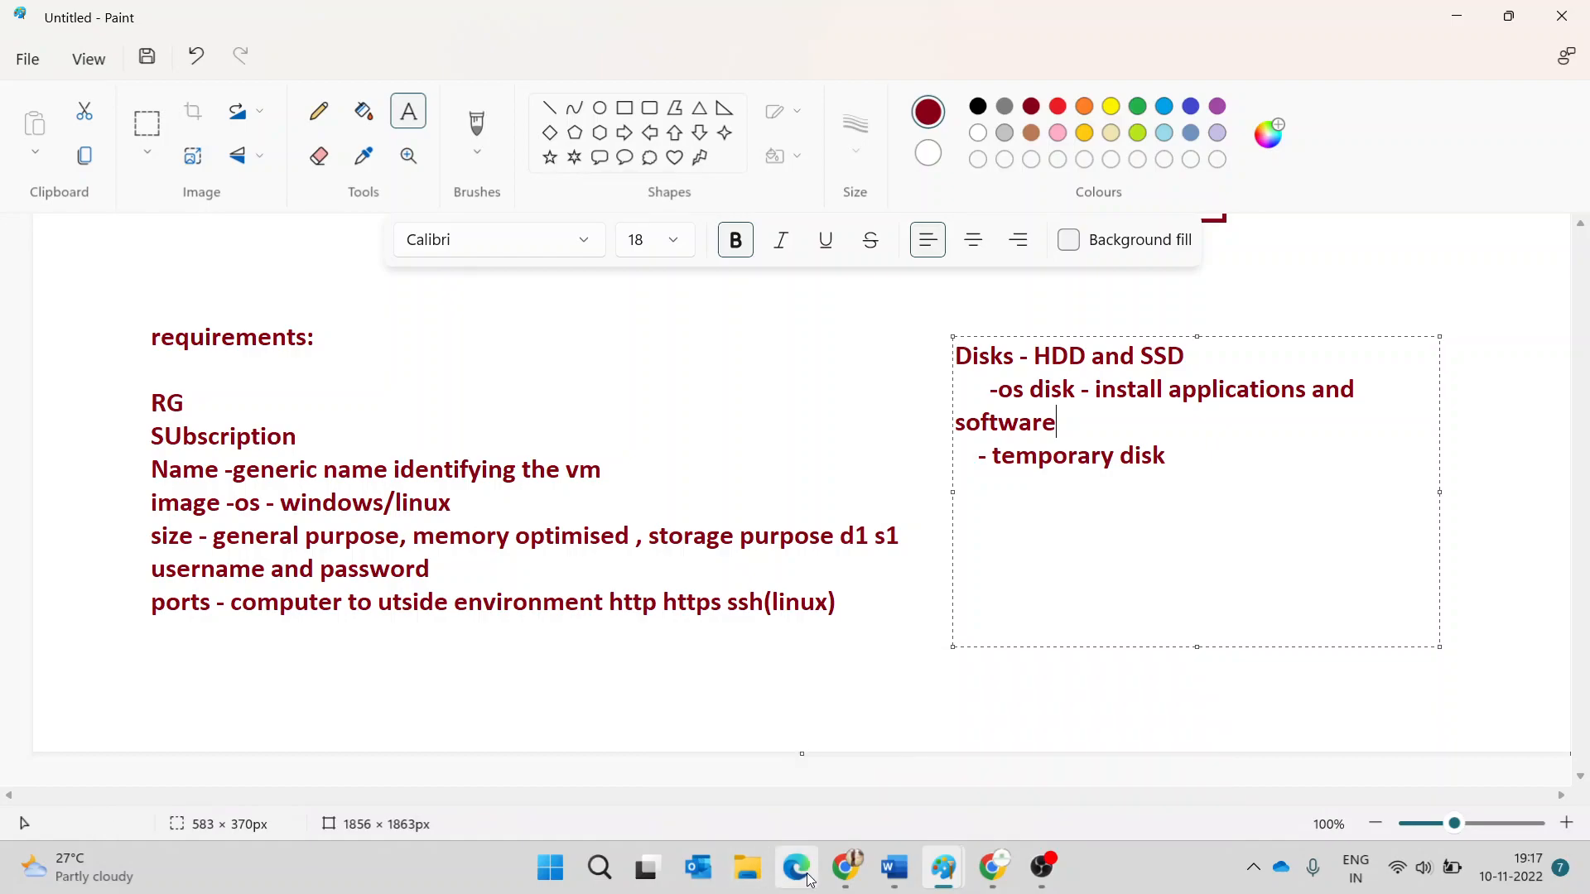
- Change the OS disk type to Standard SSD (locally-redundant storage), then bring the Paint disk notes forward
mouse_move(845, 868)
left_click(712, 745)
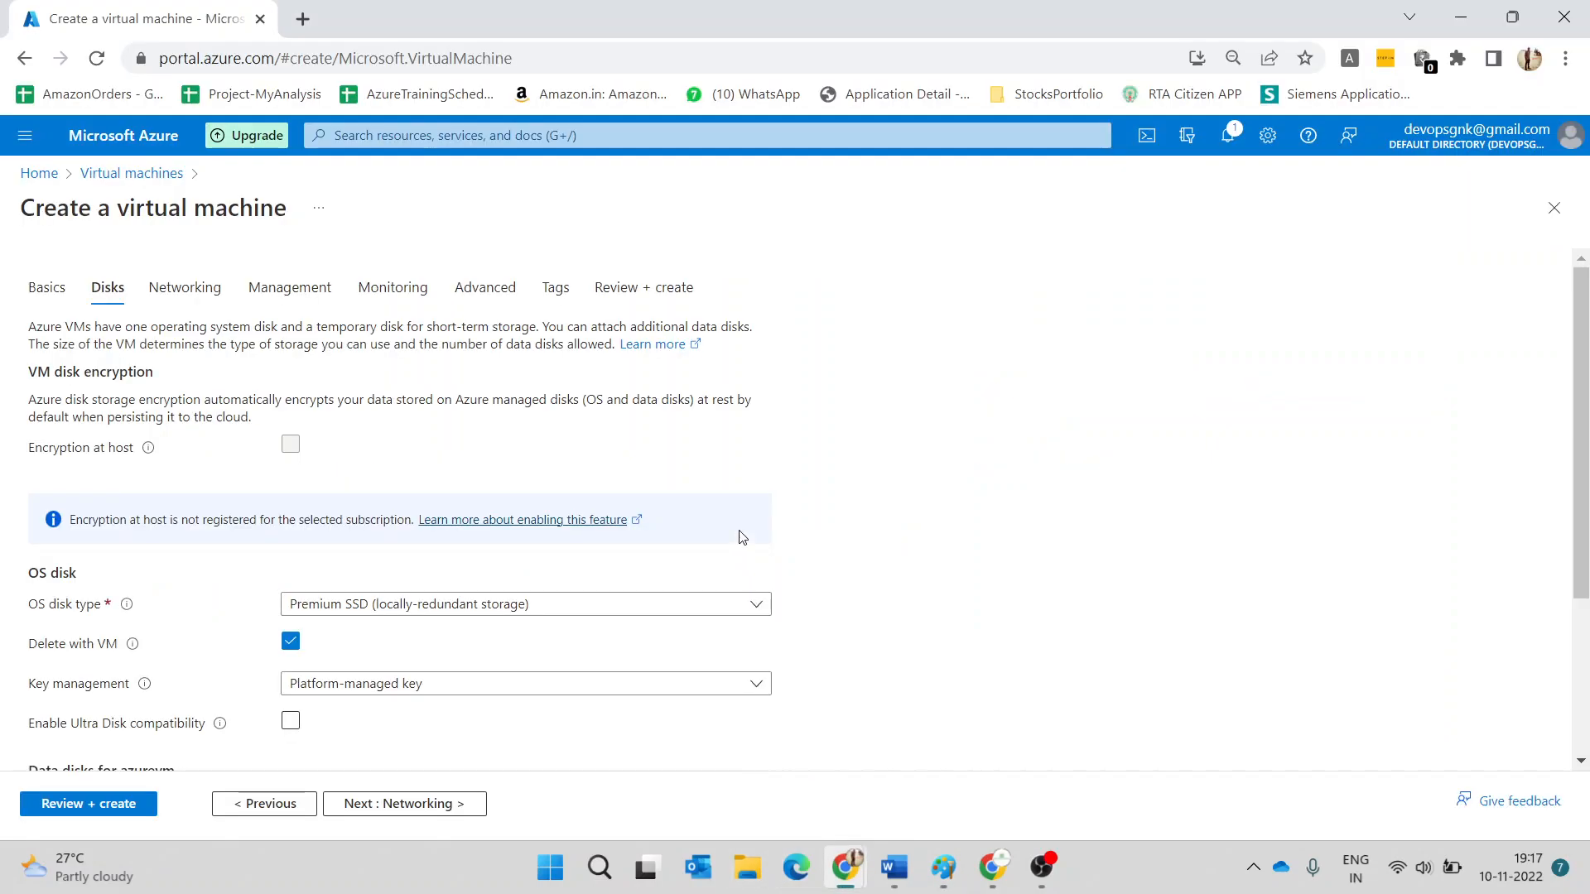
scroll(679, 501, "down", 3)
left_click(500, 370)
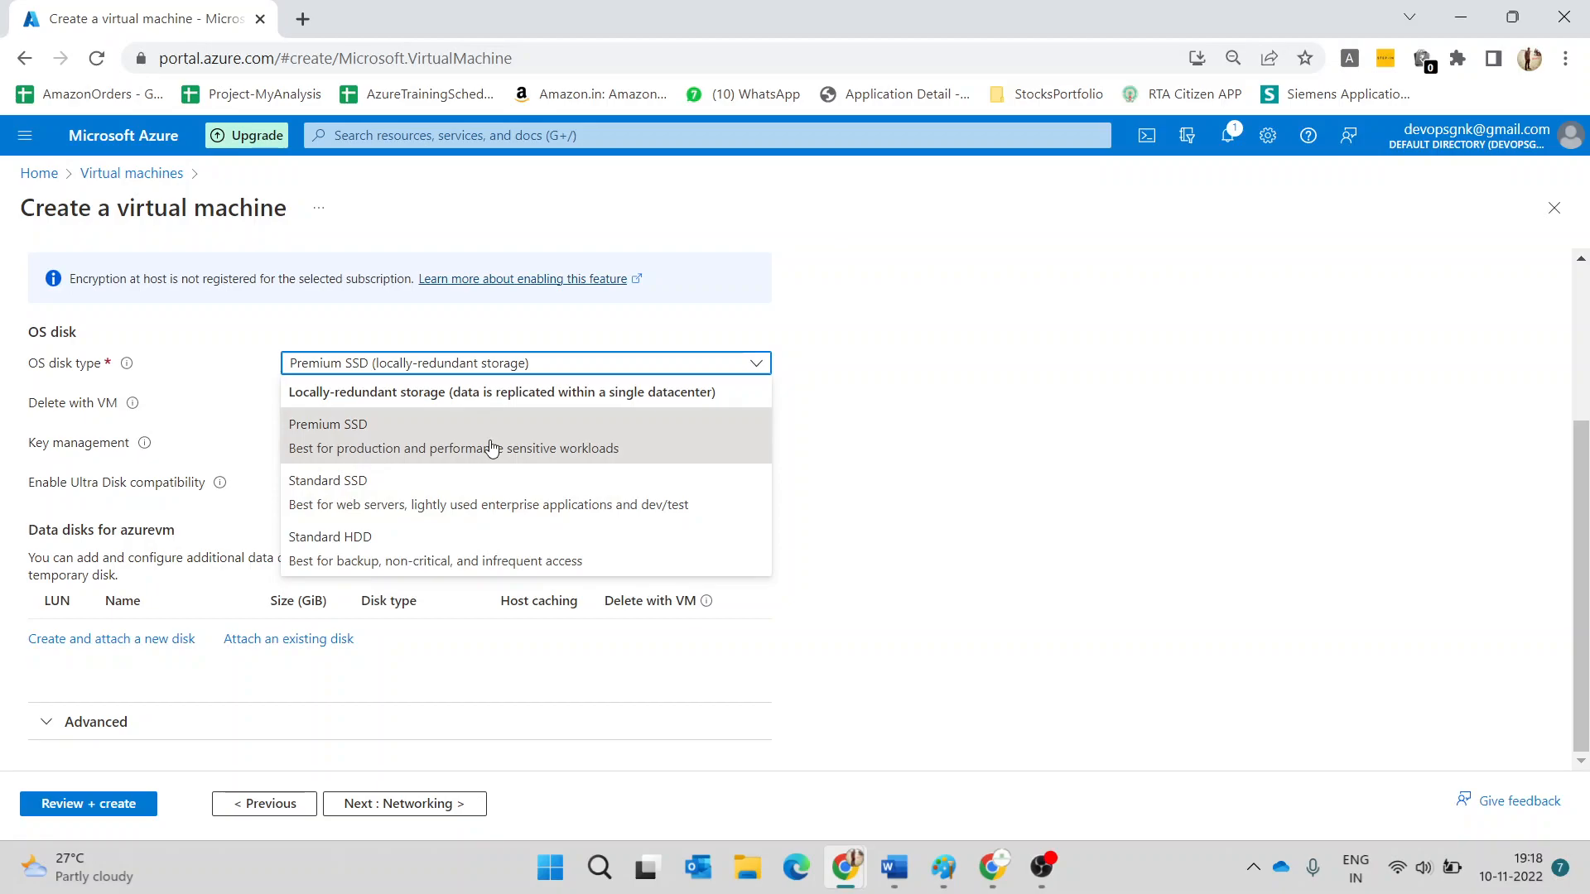
left_click(495, 492)
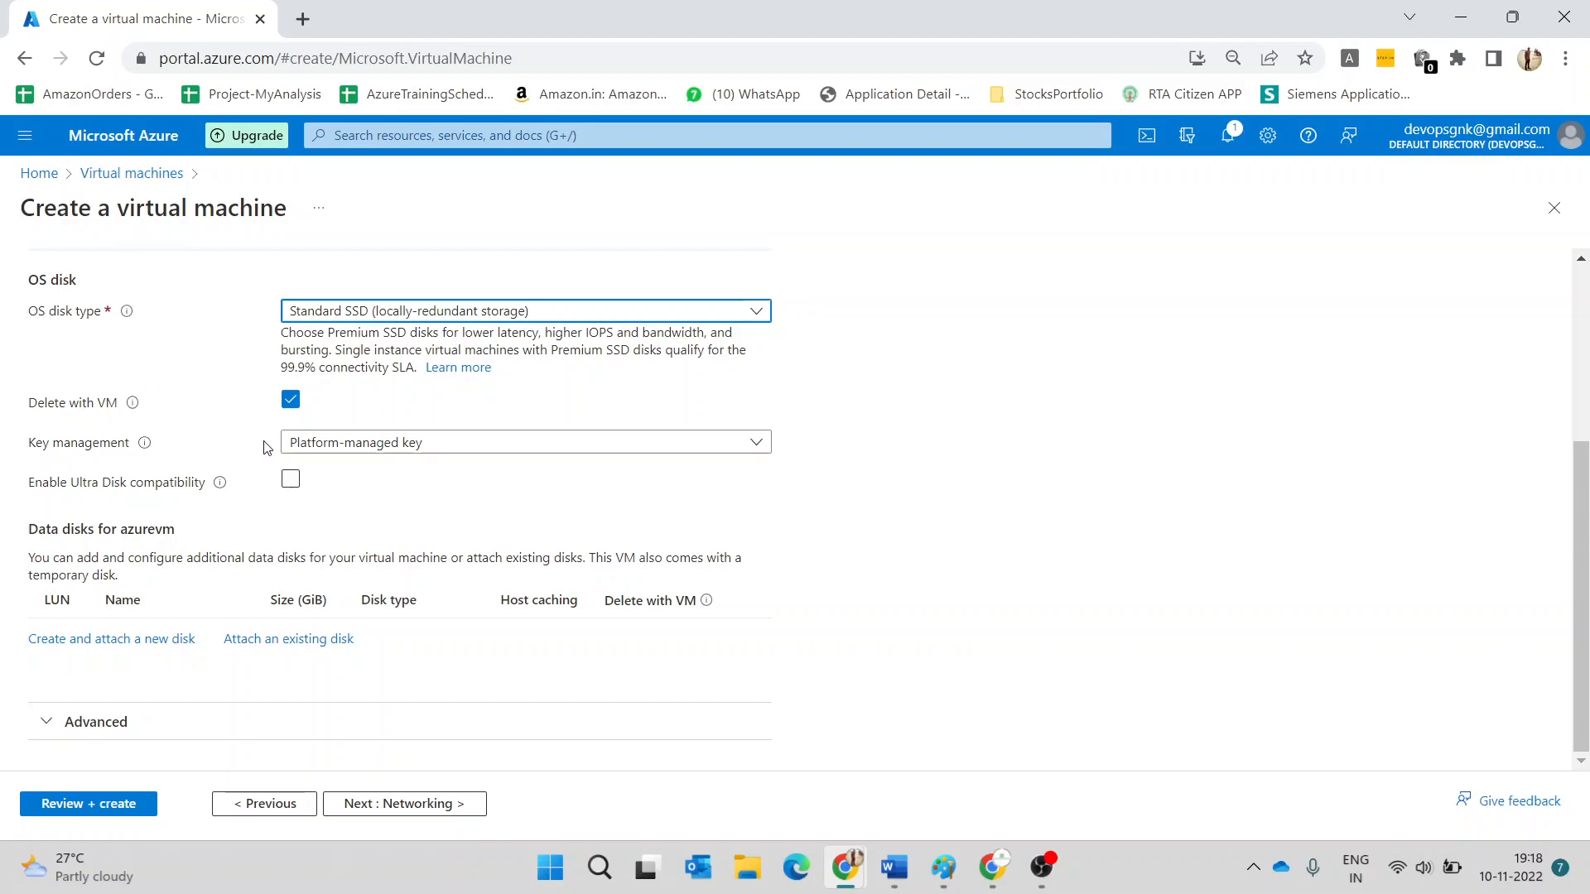
mouse_move(144, 448)
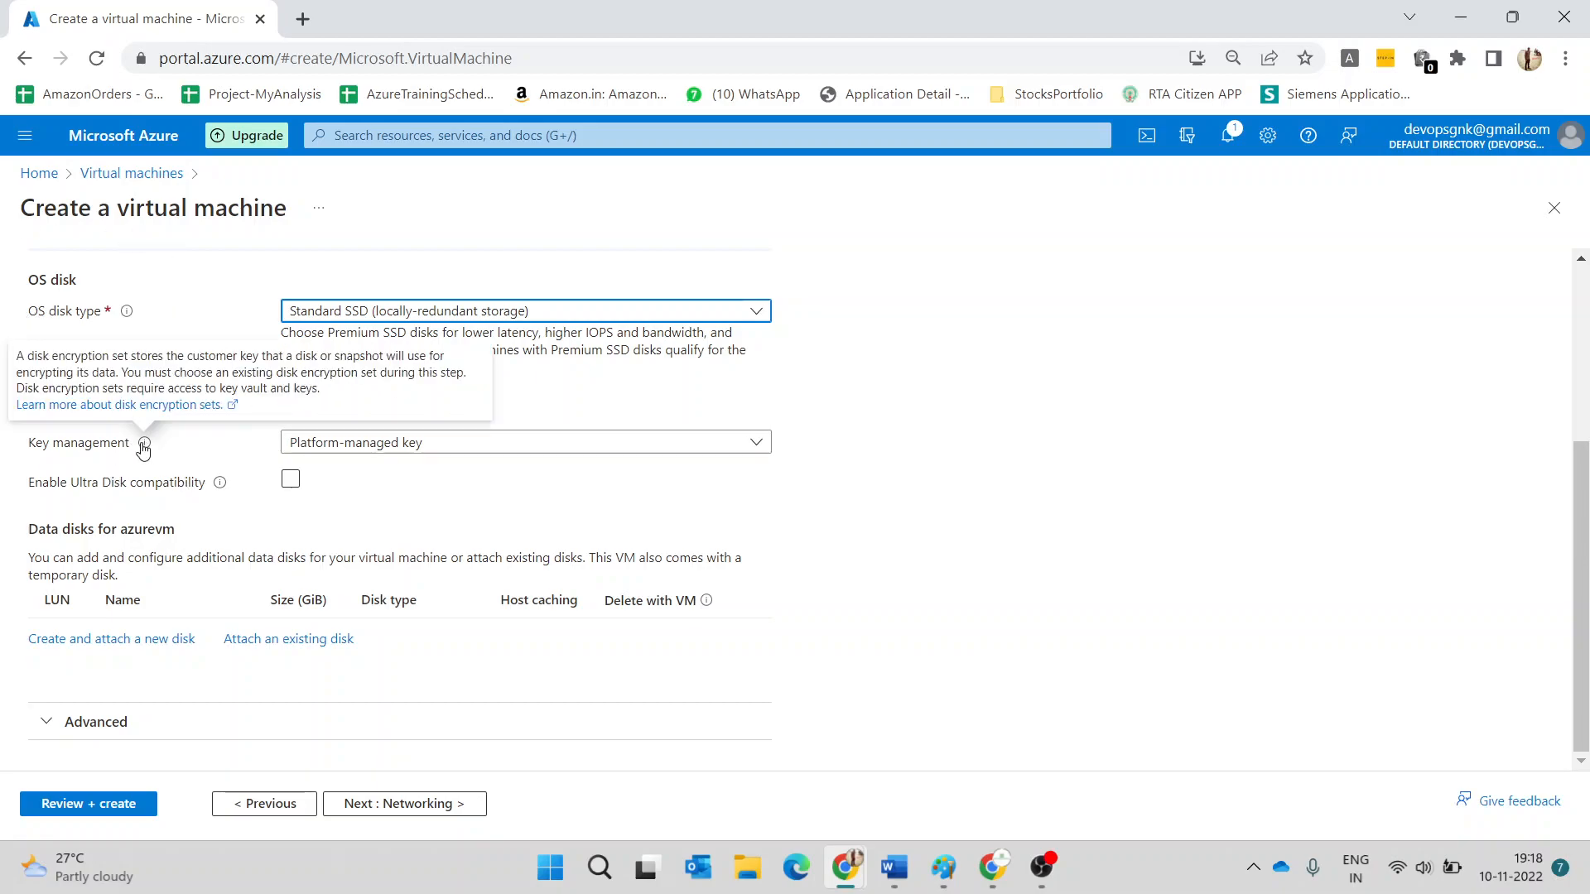
left_click(483, 441)
left_click(485, 440)
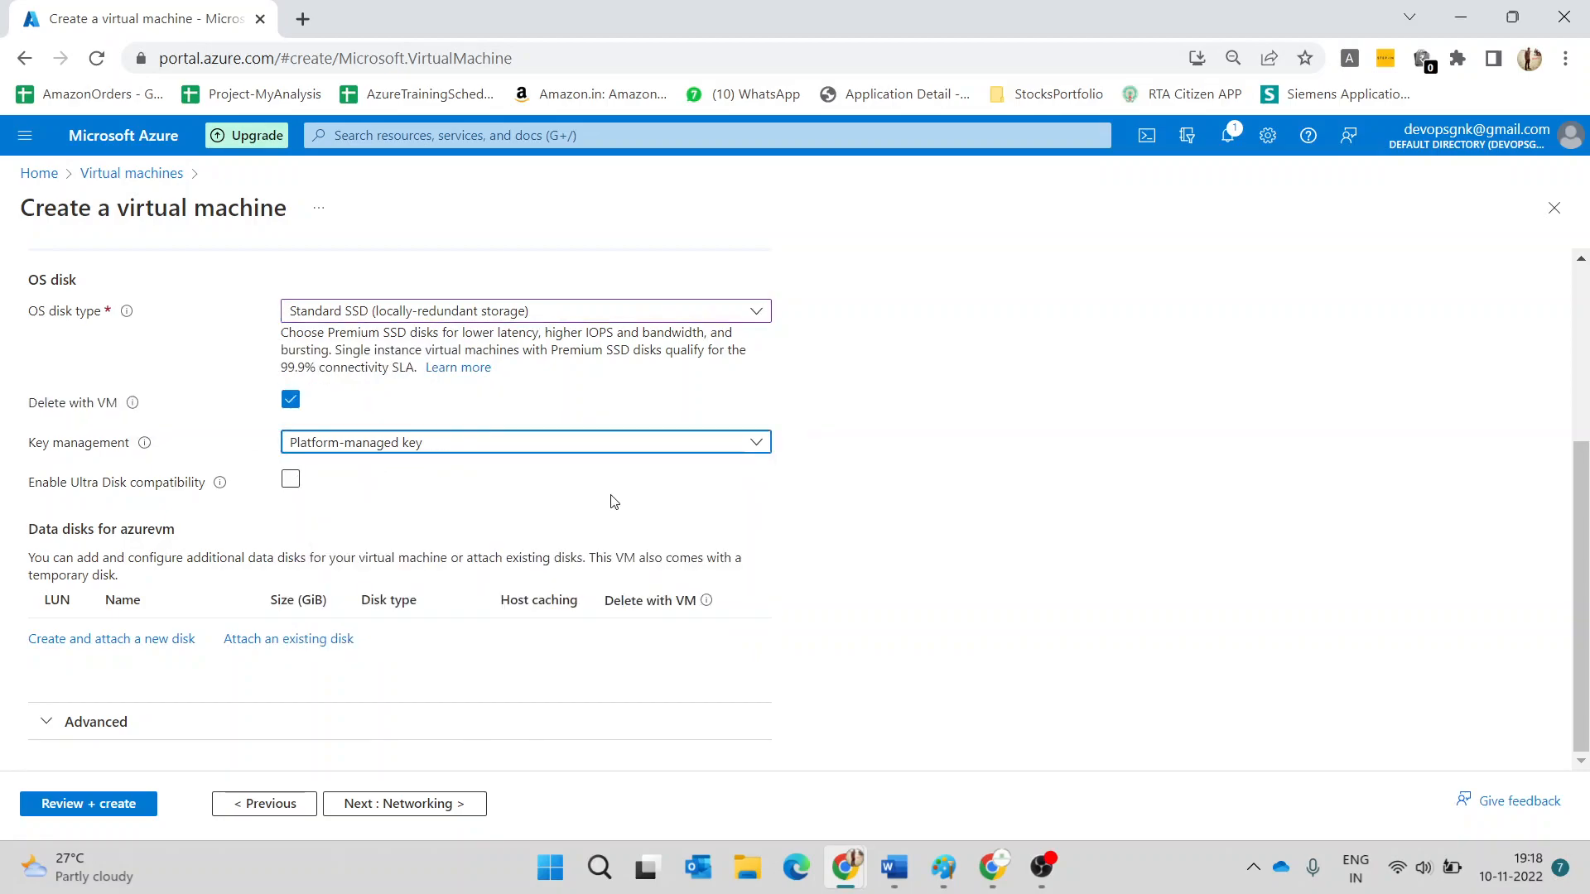
left_click(944, 867)
left_click(1002, 721)
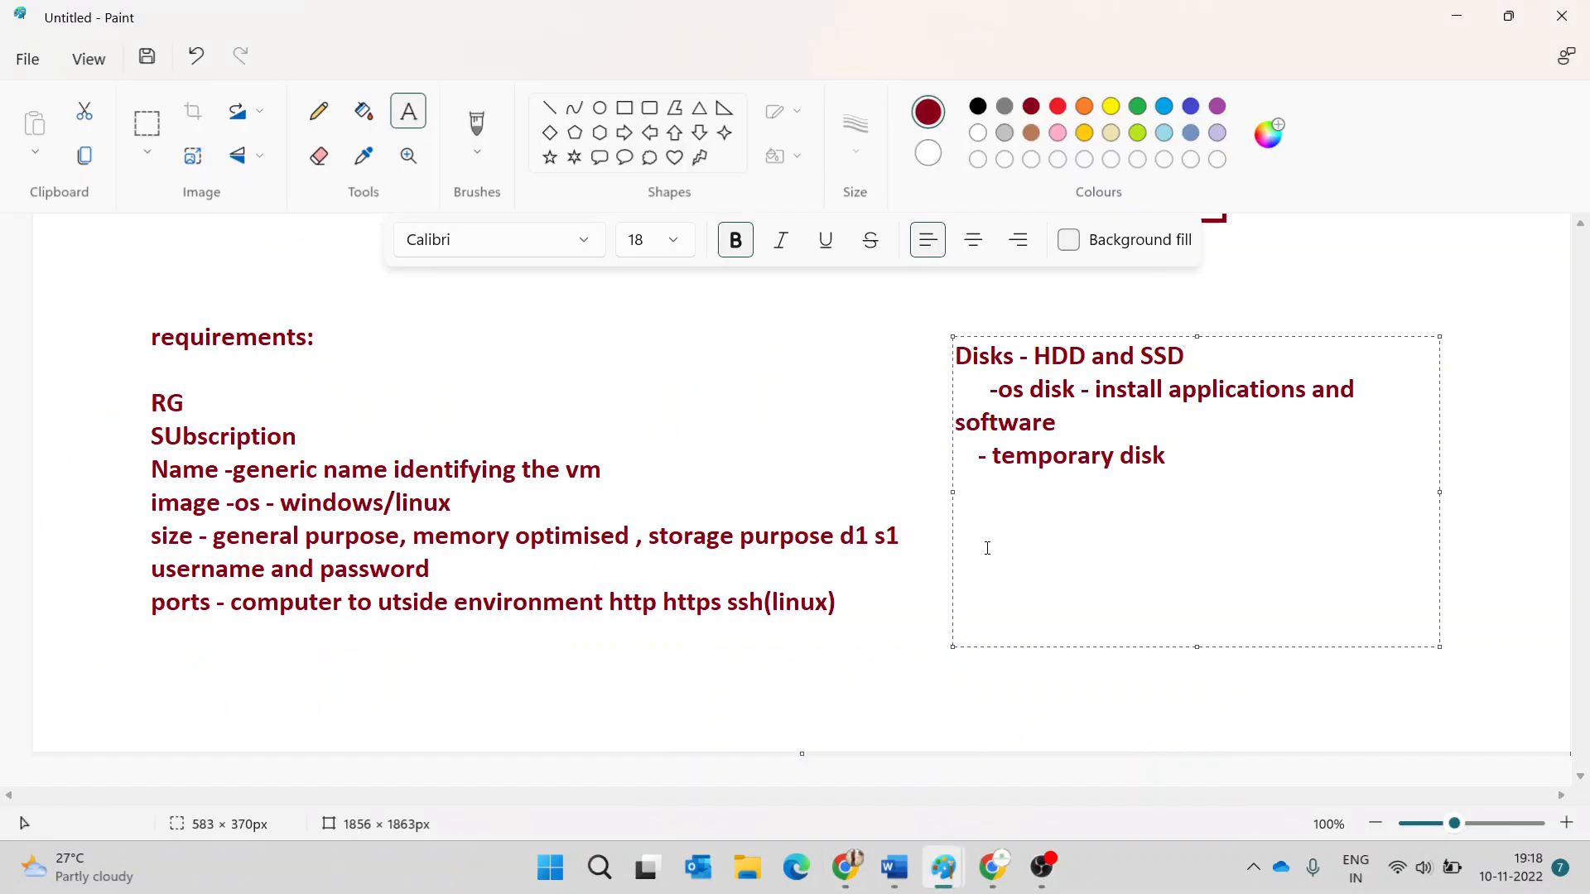
- Minimize Paint and return to the VM's Disks tab after glancing at Networking
left_click(1458, 15)
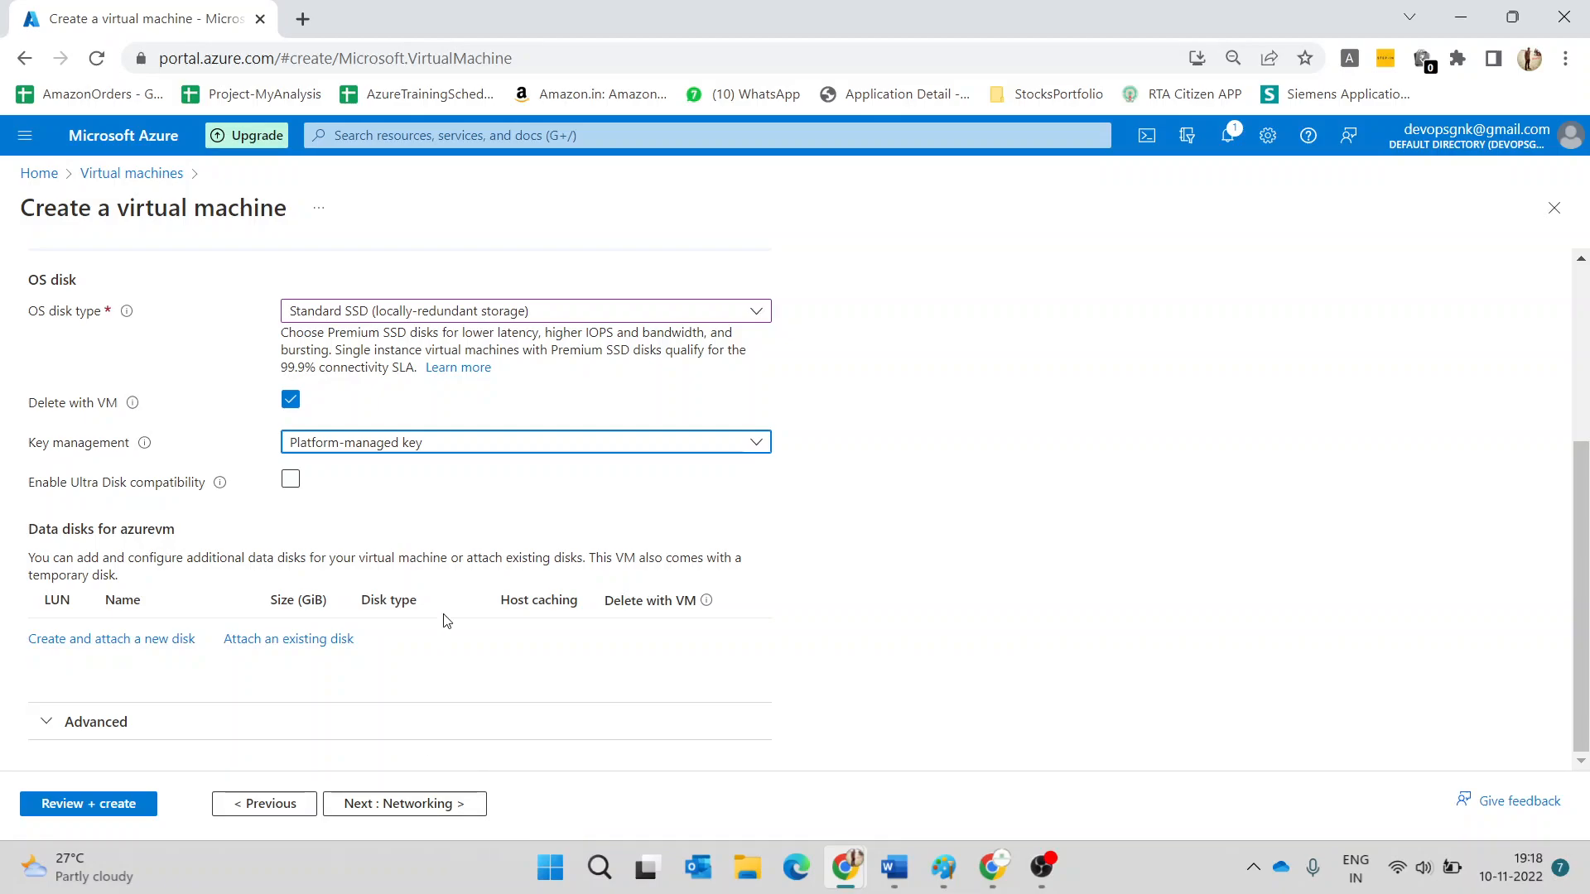
left_click_drag(22, 532, 176, 529)
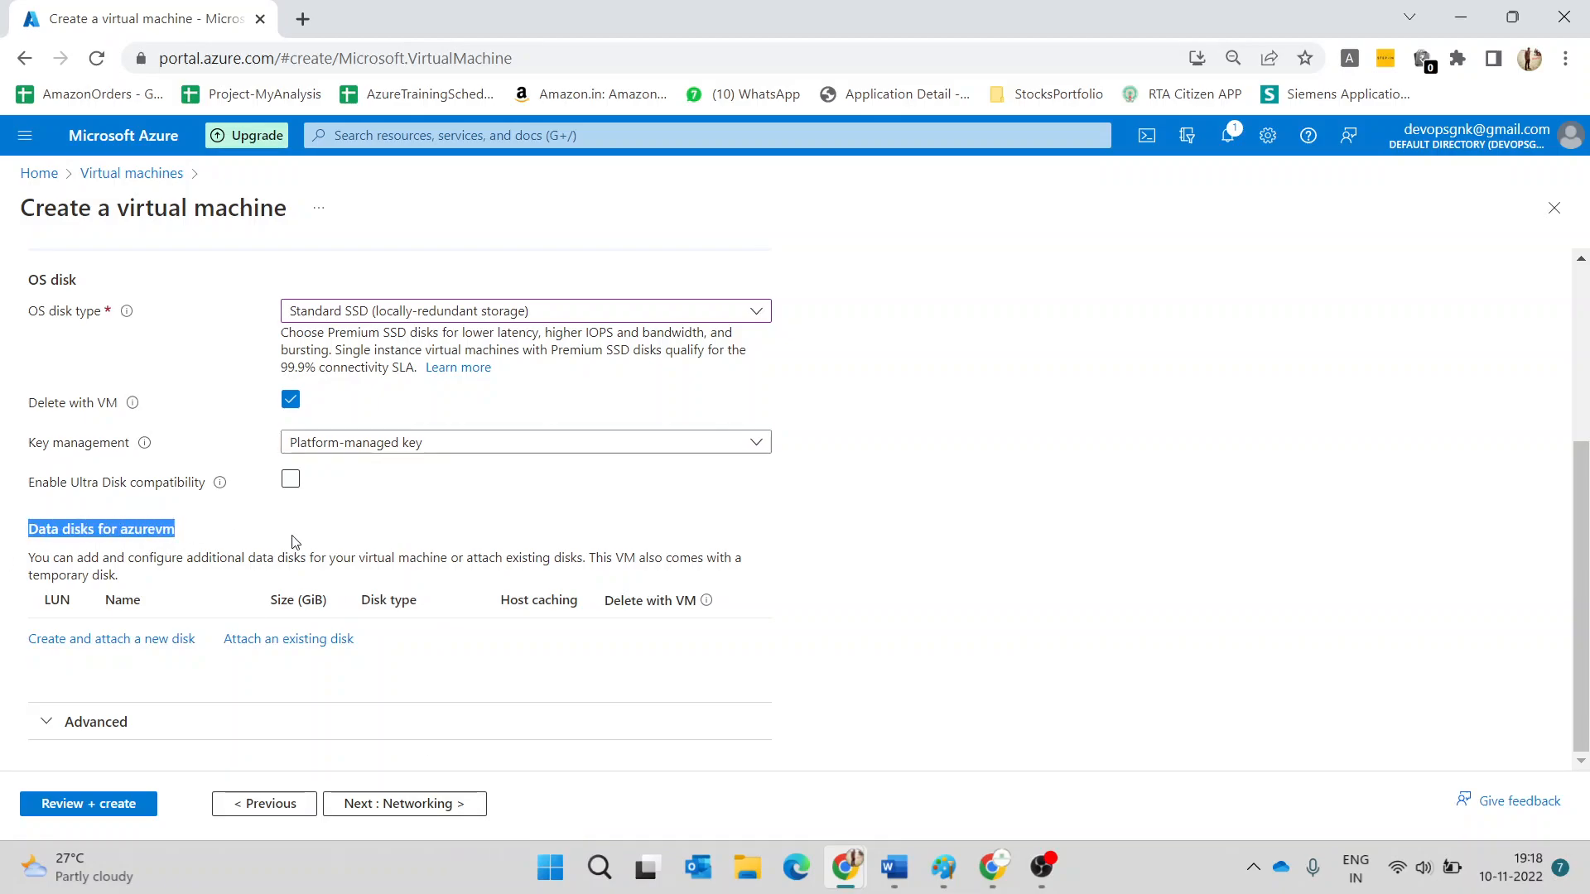
left_click(385, 813)
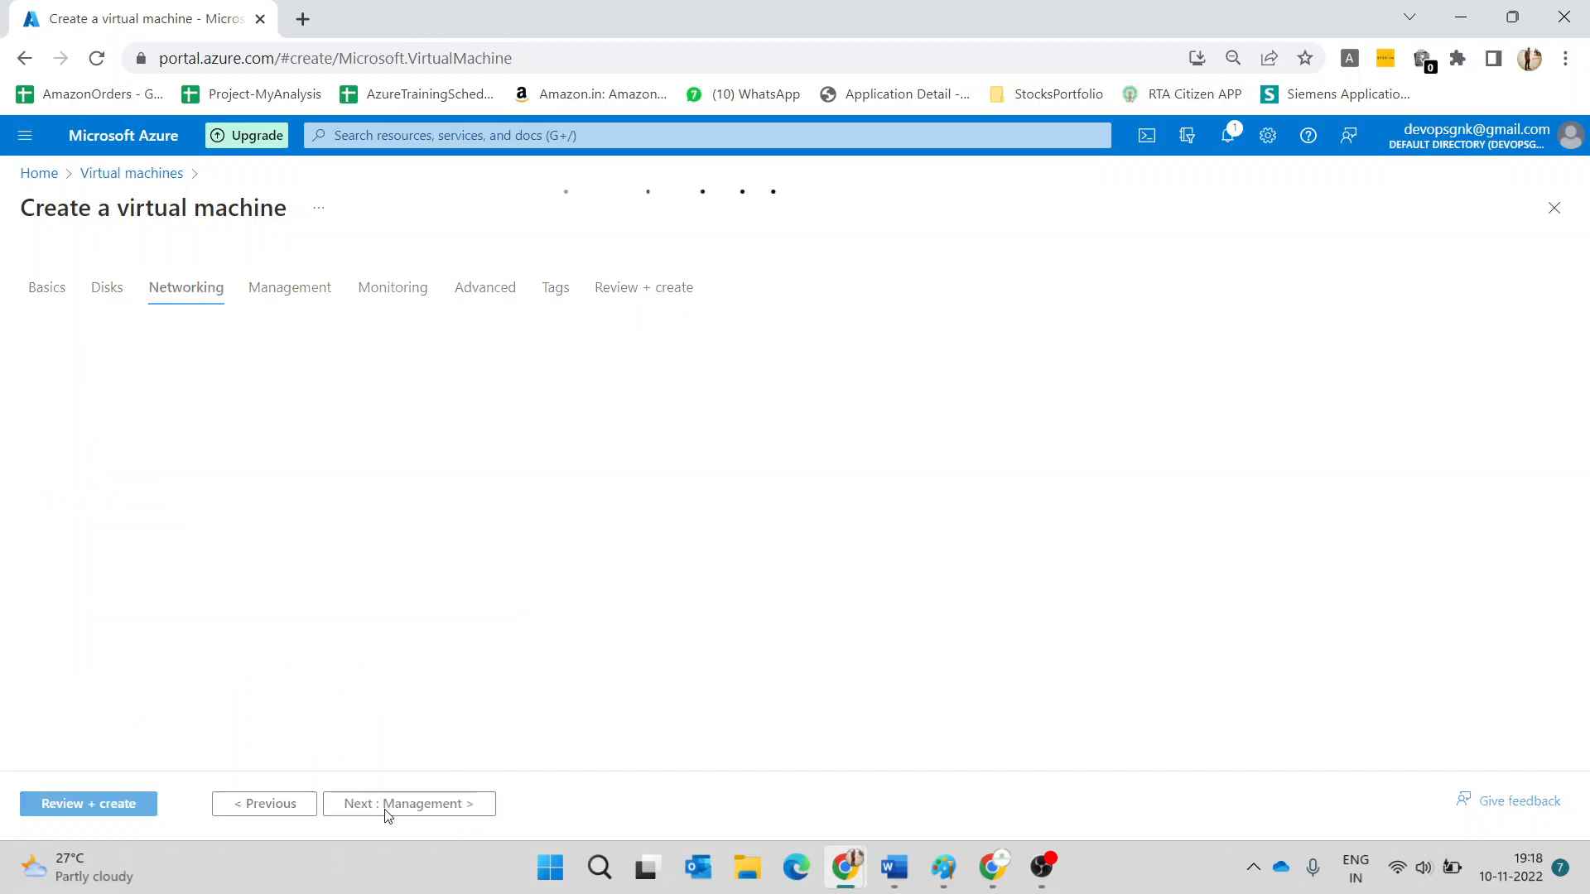
left_click(107, 290)
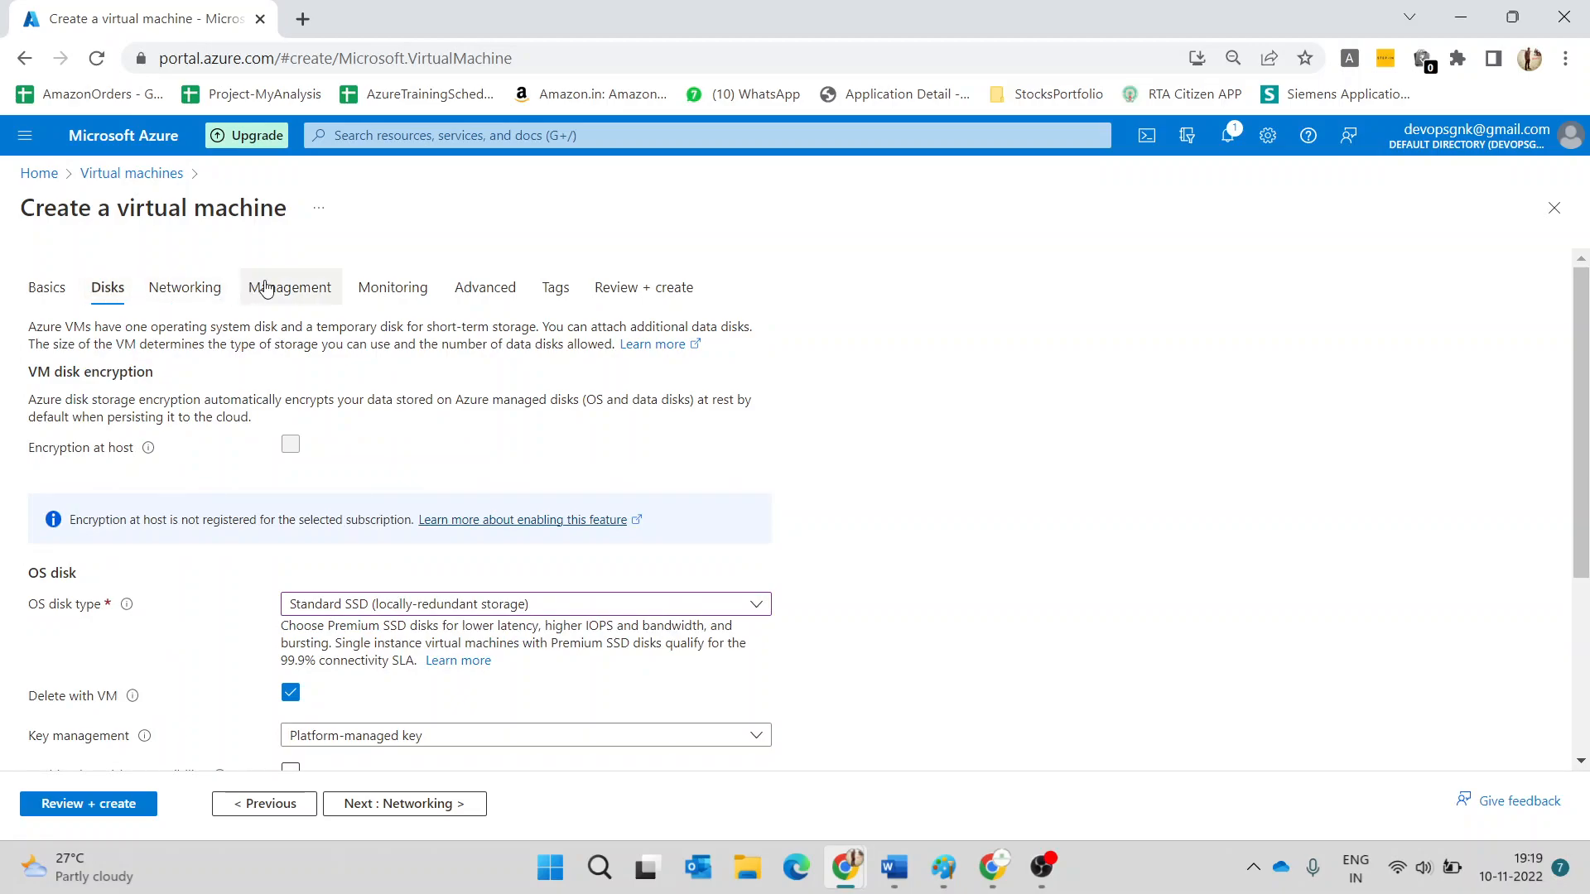
- Review the Standard D4s v3 VM, create it after validation passes, and return to Paint
left_click(209, 290)
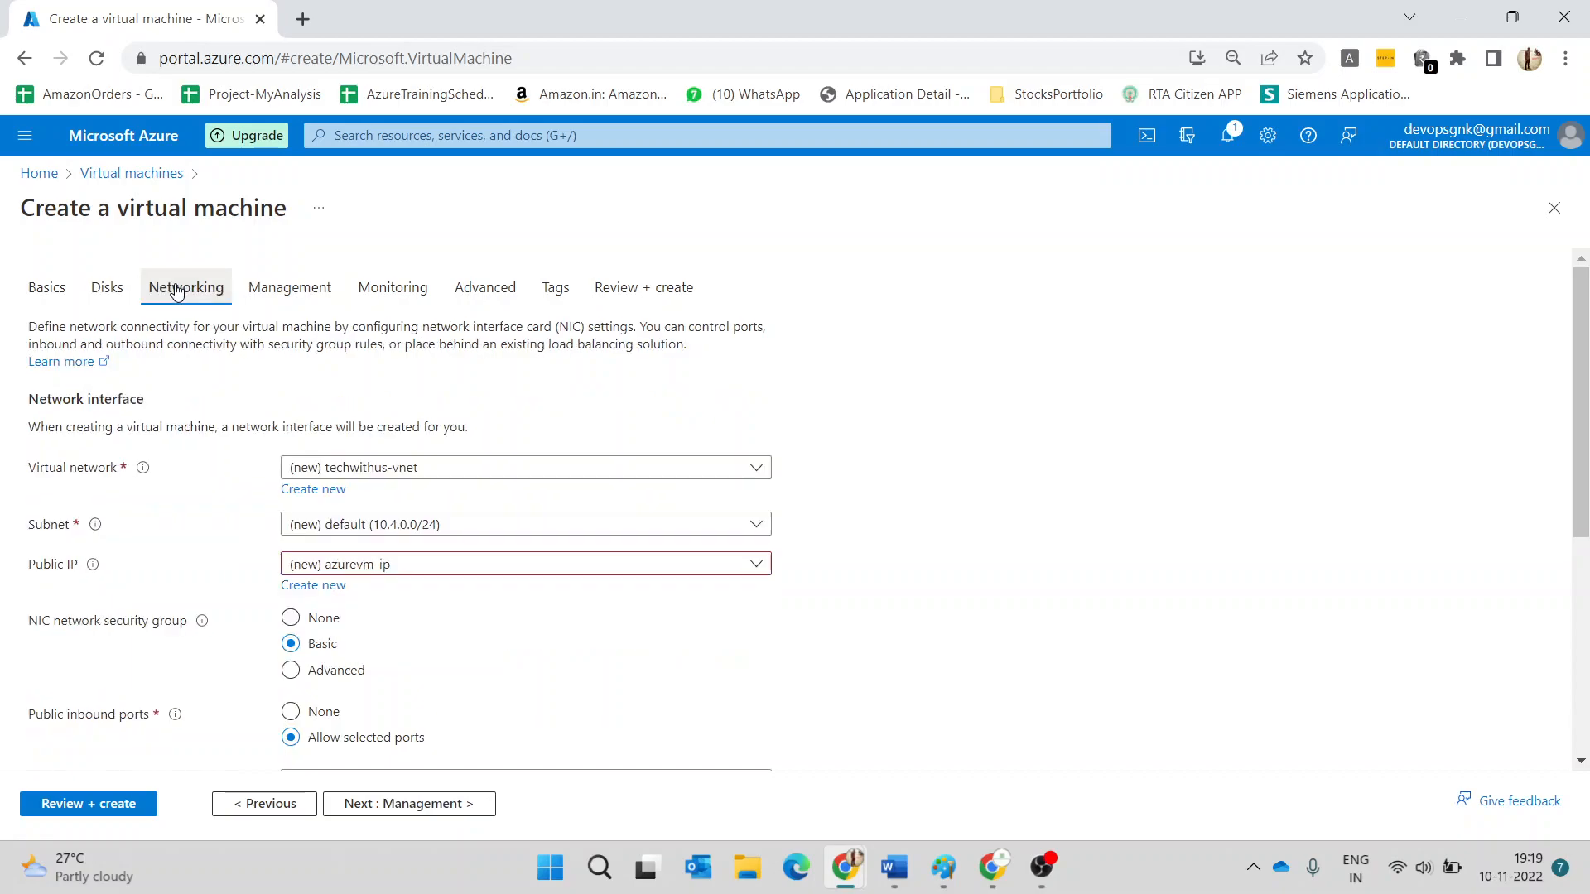
left_click(621, 290)
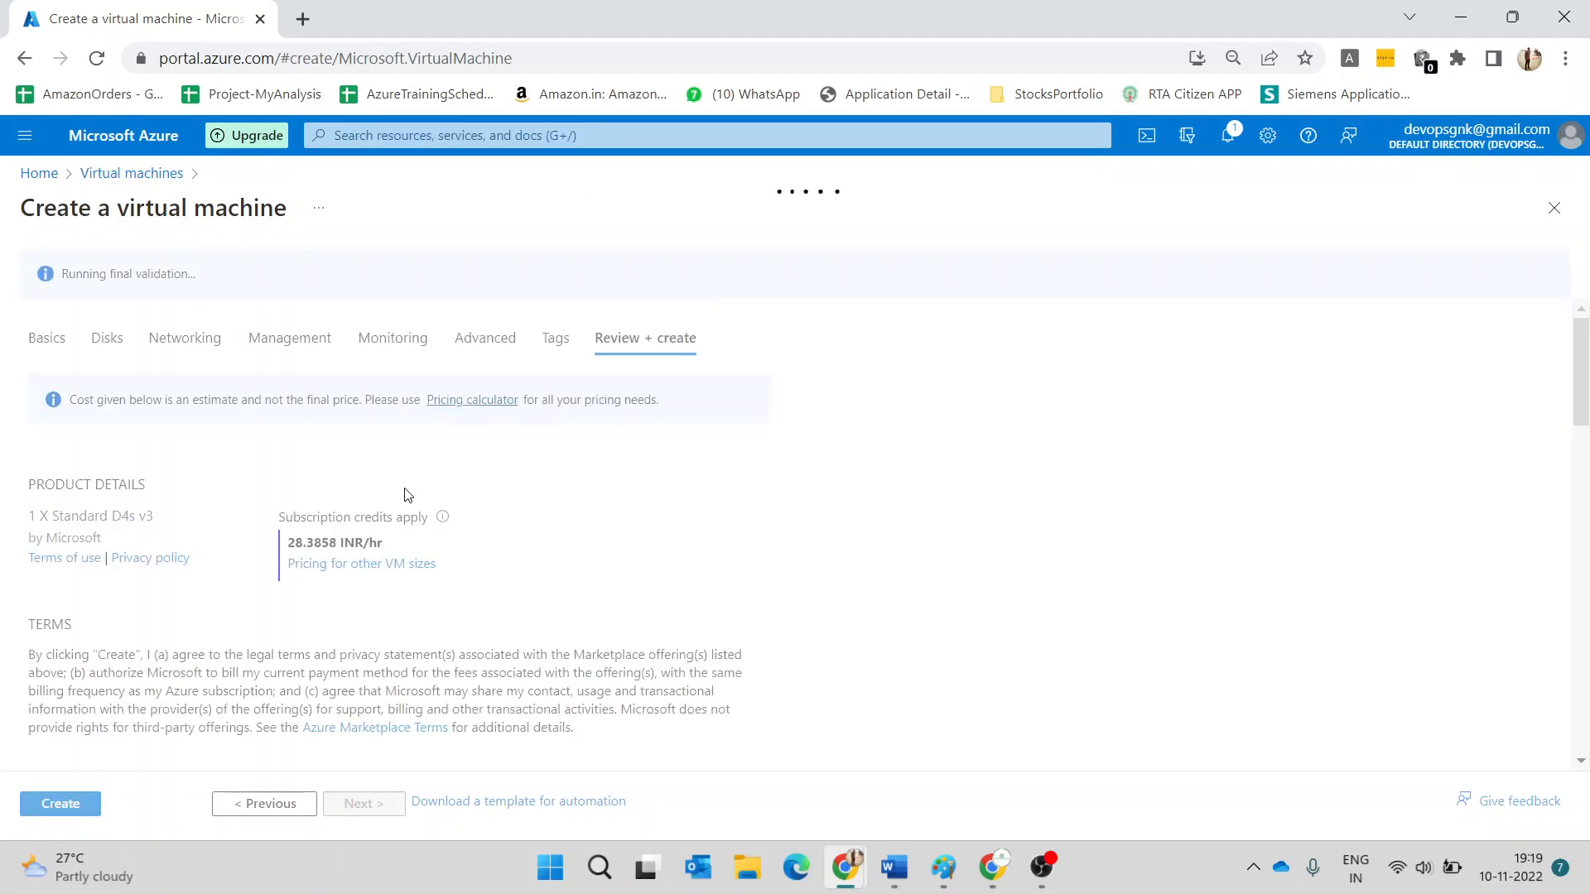
left_click(82, 814)
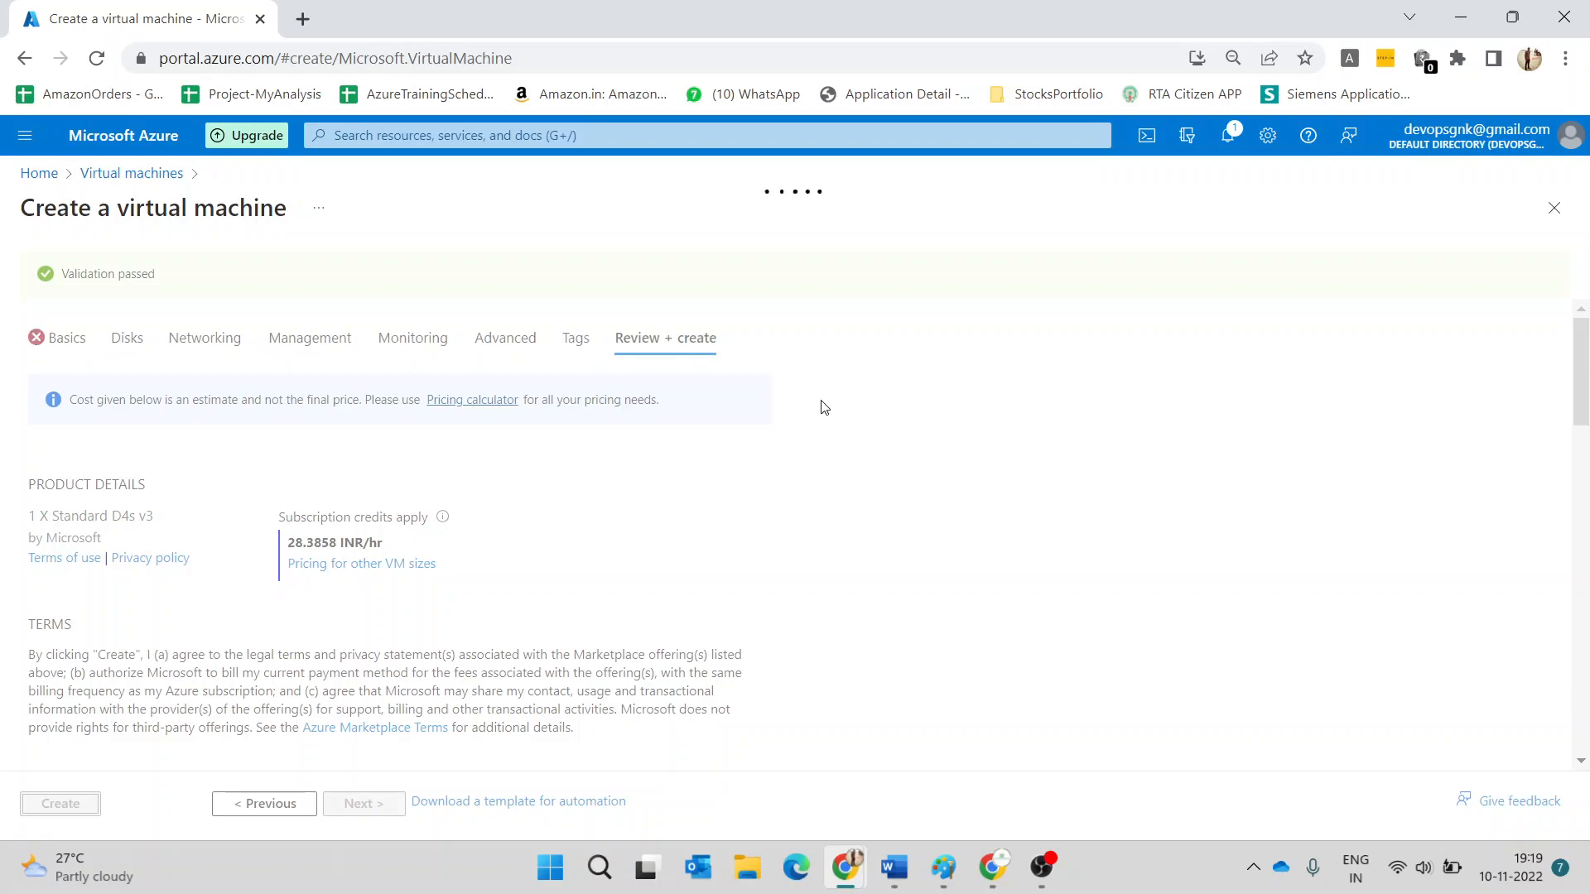
mouse_move(945, 869)
left_click(988, 818)
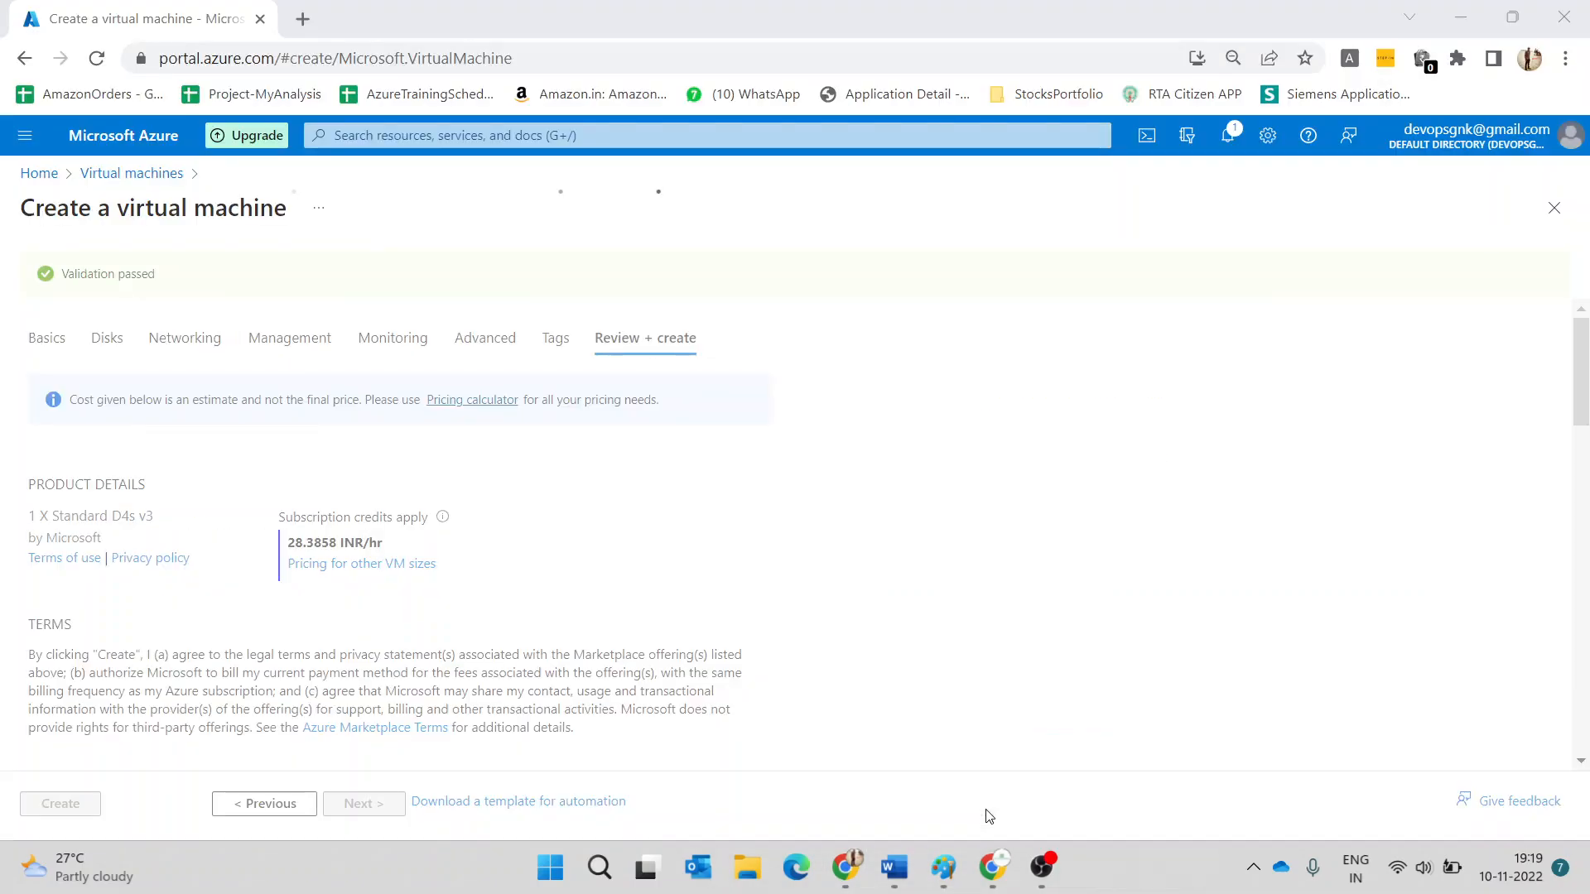
- Add lines noting managed disks are Azure's care while unmanaged disks need our own care
left_click(1217, 461)
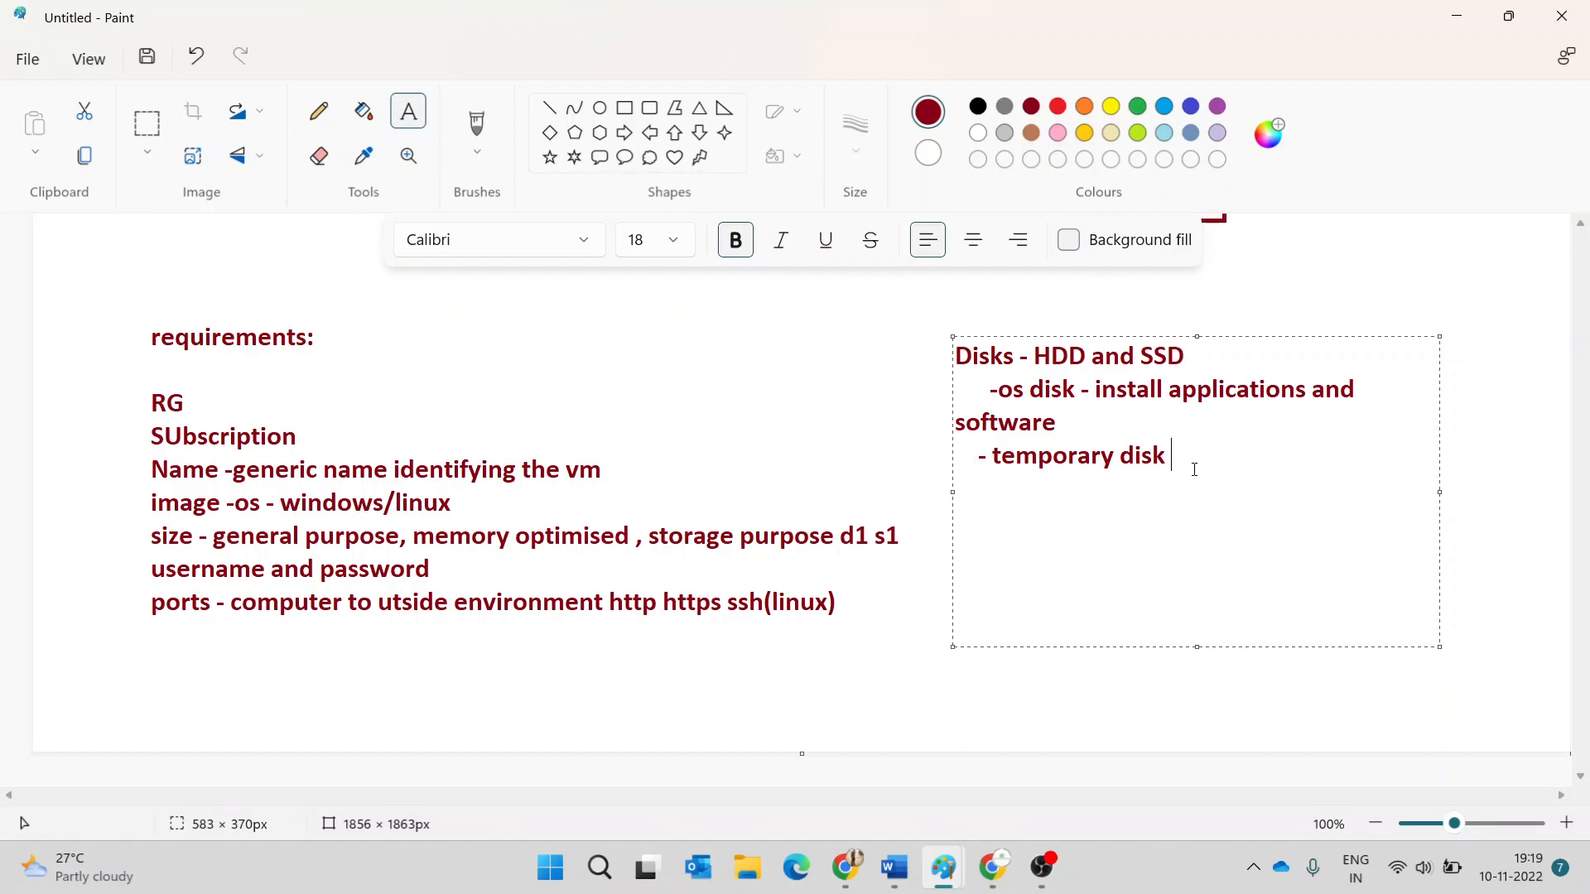
key("Return")
key("Return")
type("azure - managed disk")
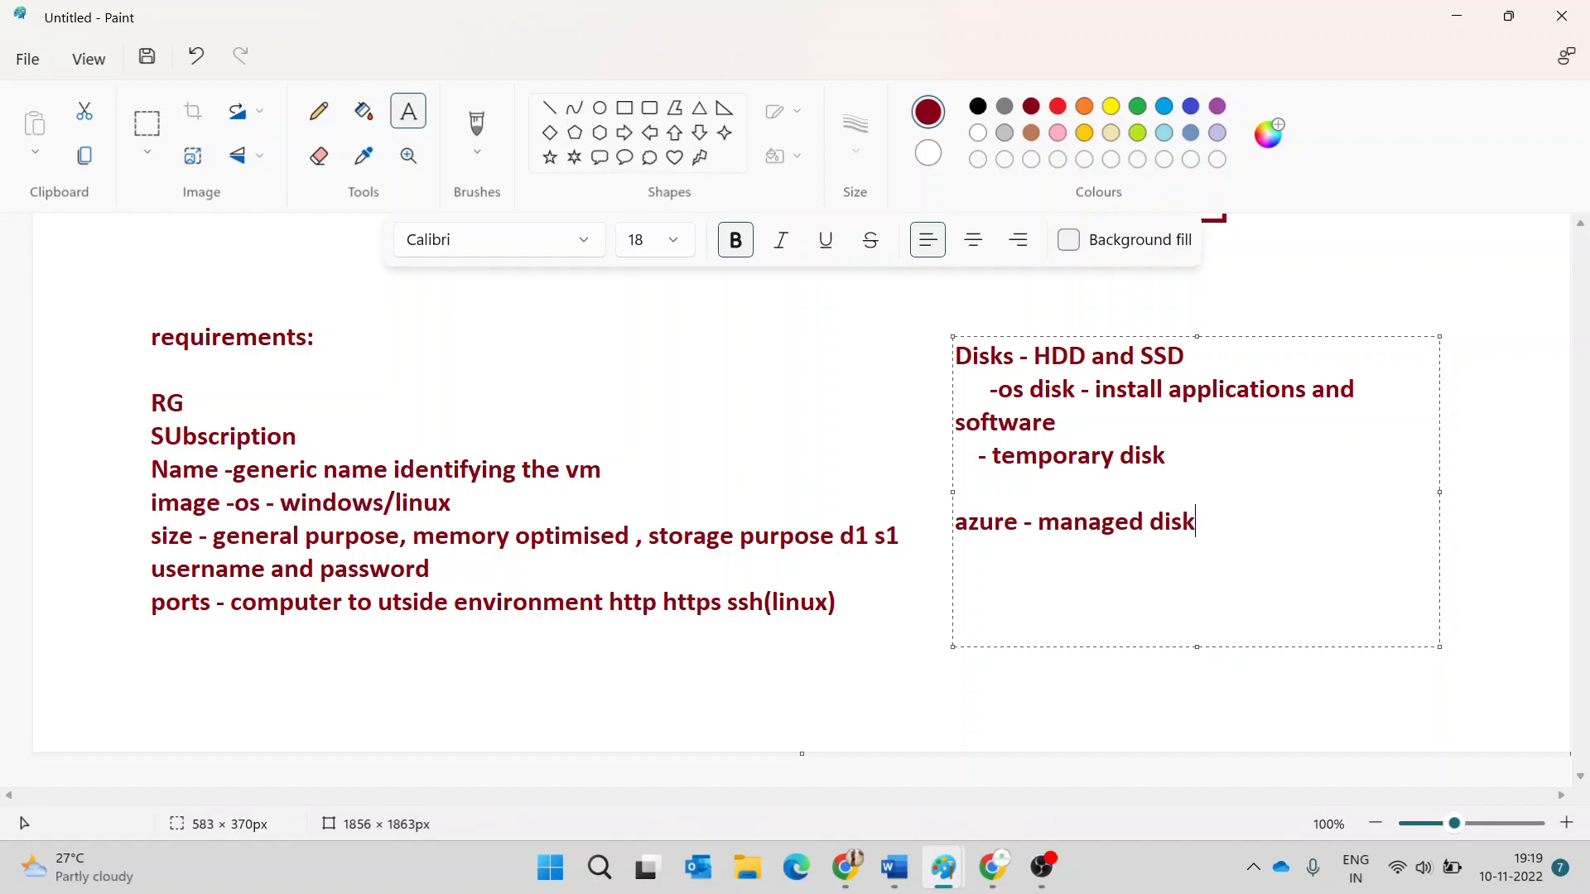
key("Return")
type("- unmanaged disk")
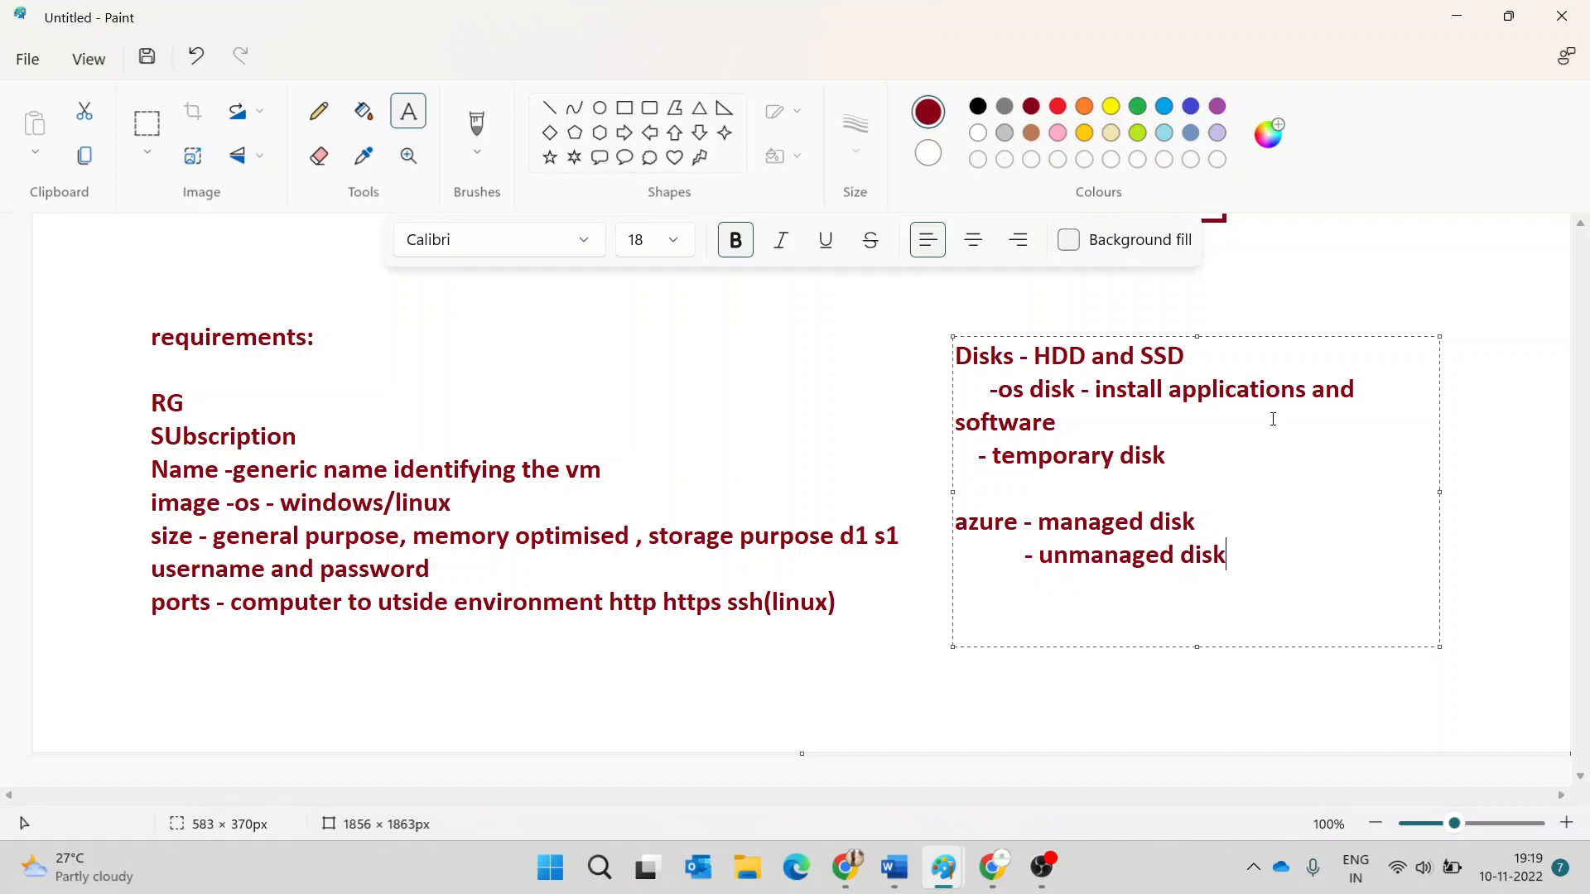
type(" -- azure takes care")
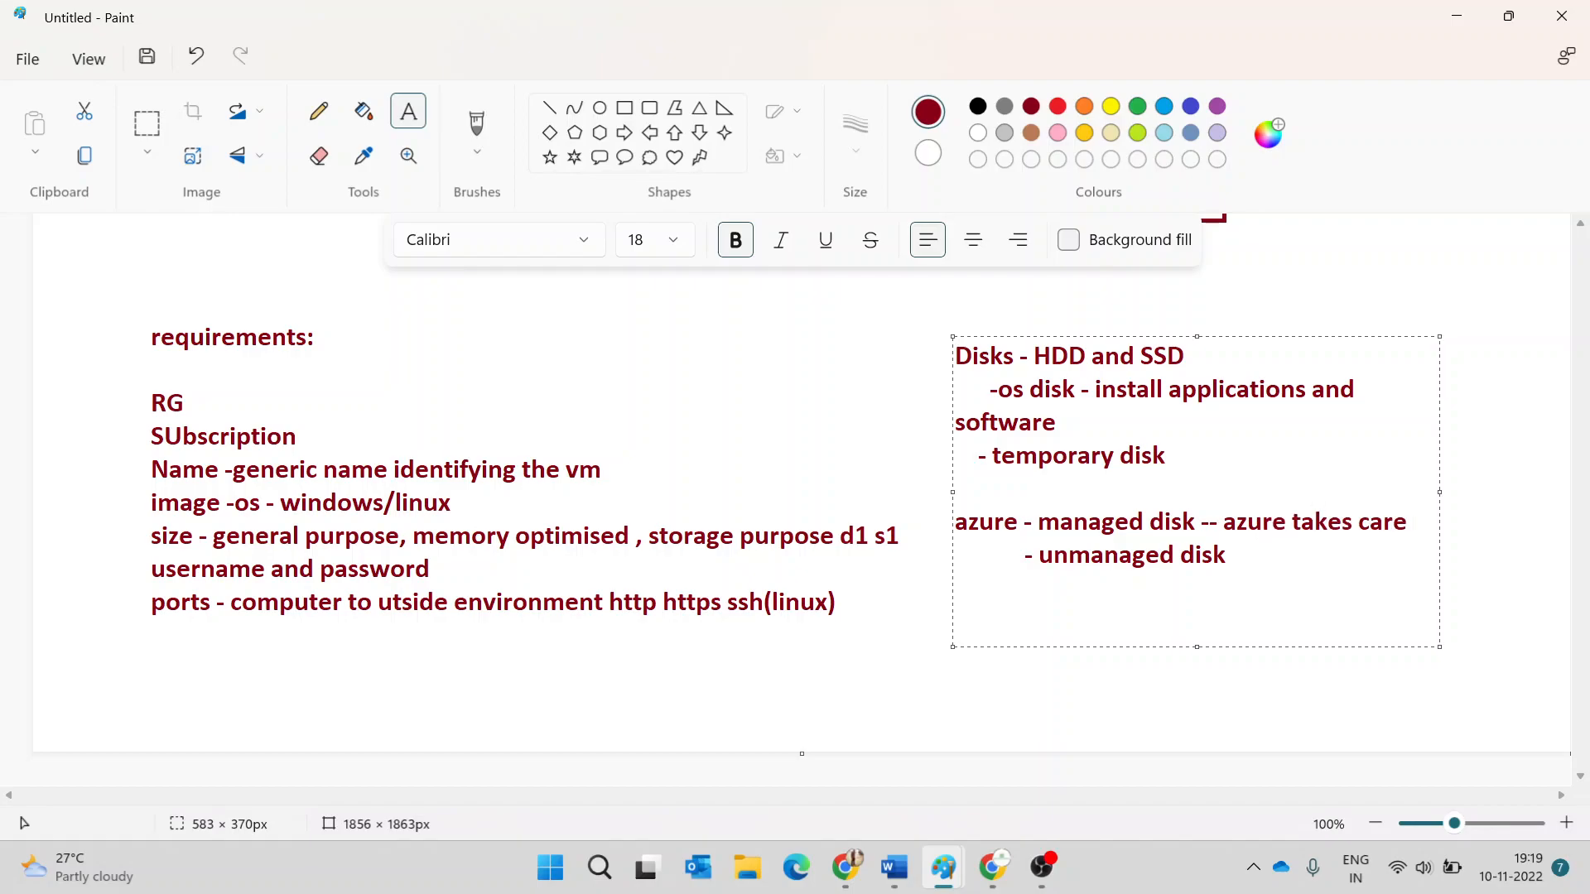
left_click(1255, 562)
type("- we need take care")
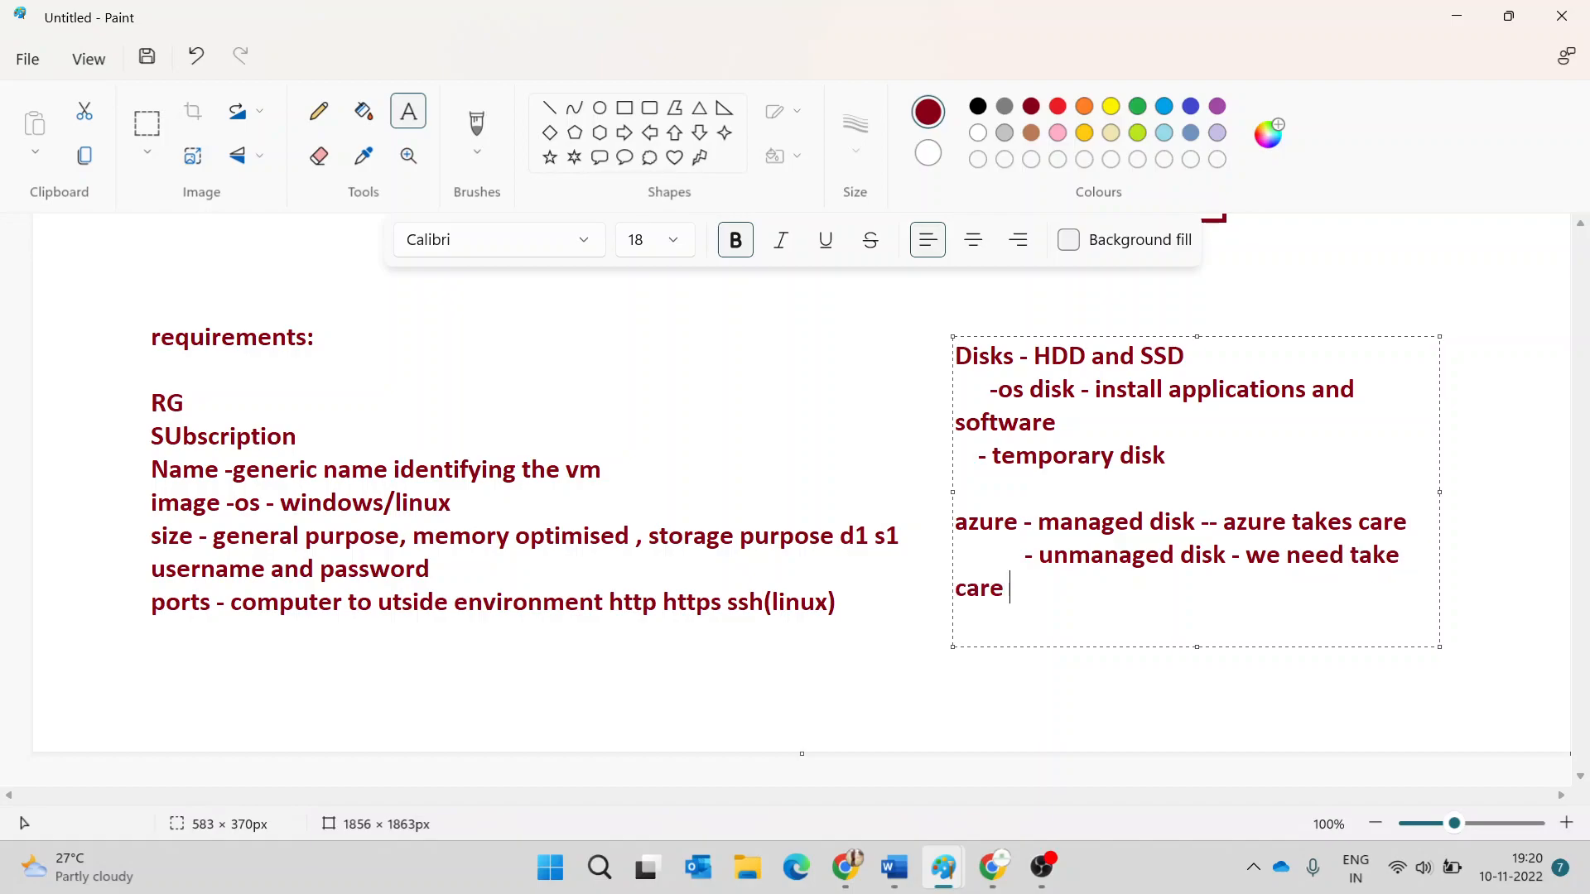
- Commit those lines and add a separate 'storage account' note beside them
left_click(1443, 494)
left_click(1415, 483)
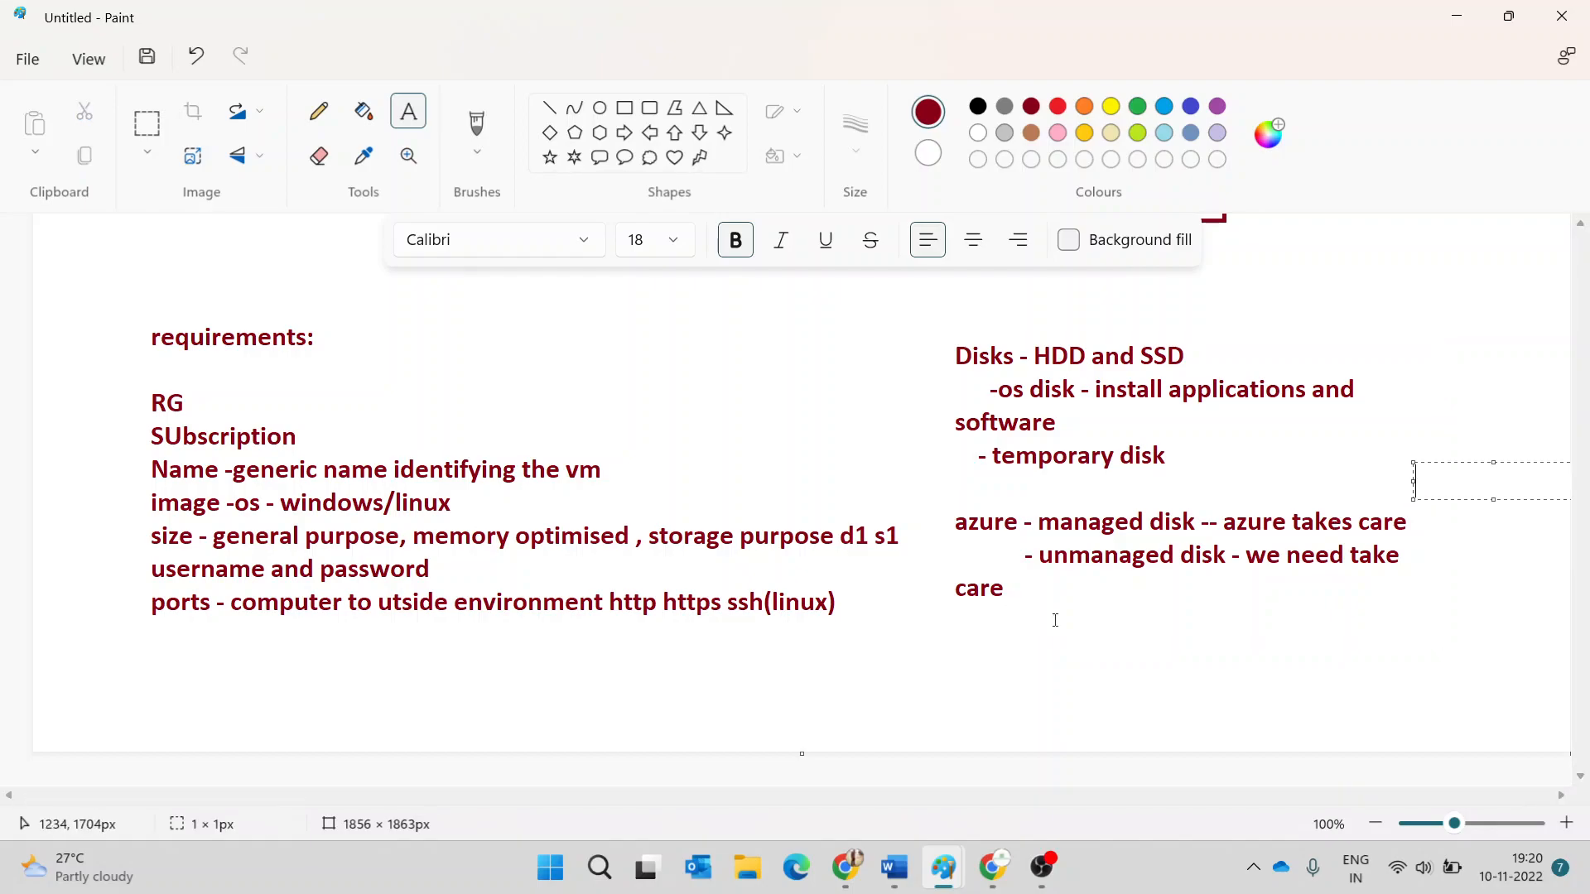
left_click(1225, 582)
left_click_drag(1031, 572, 1348, 623)
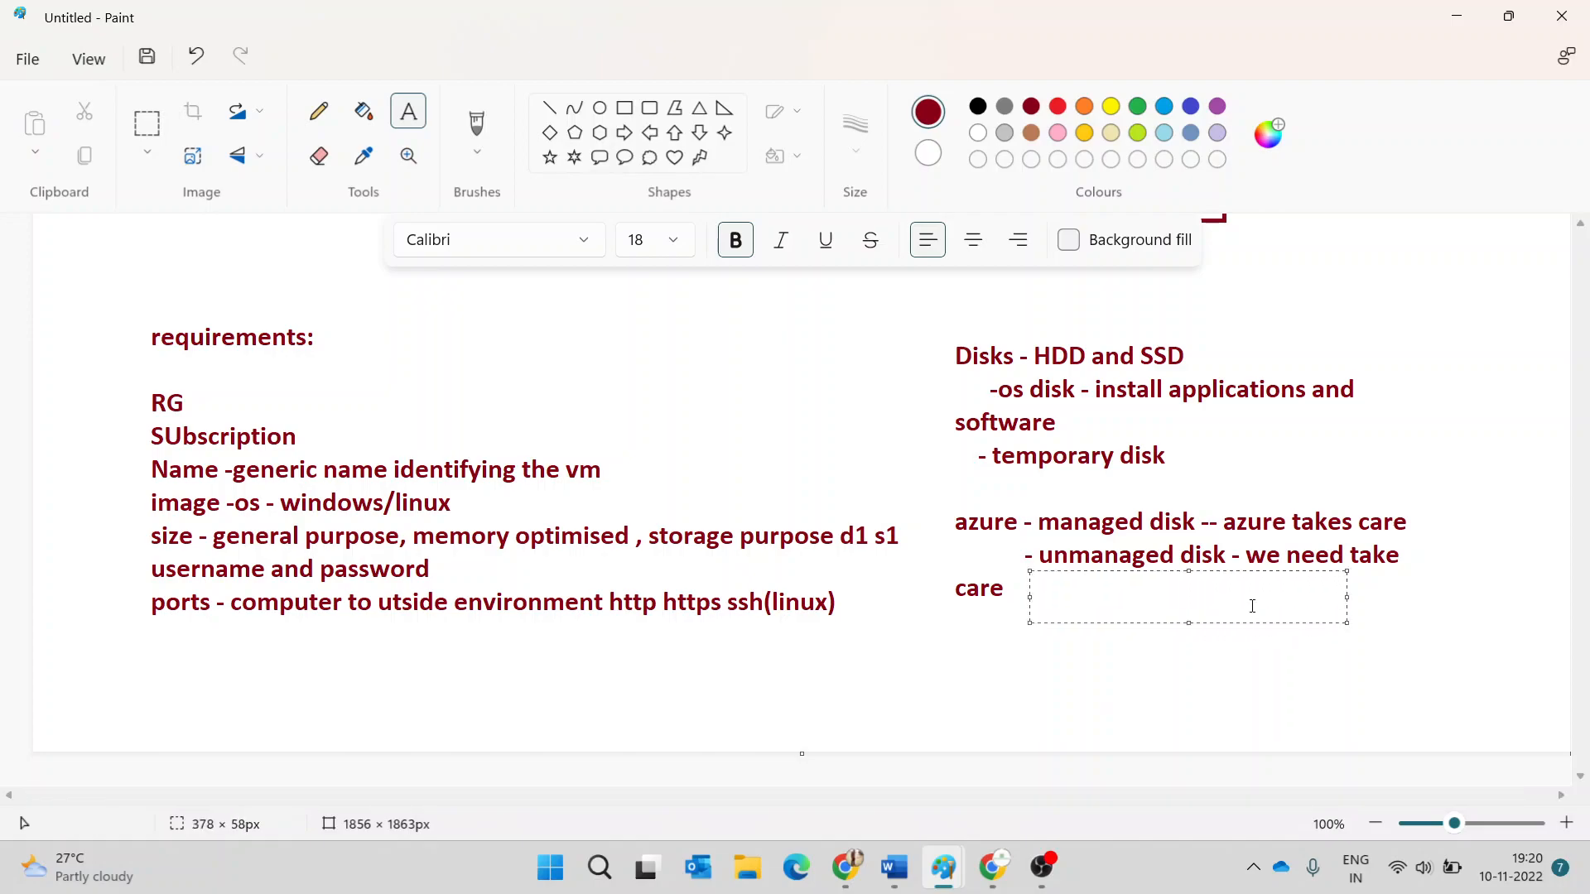
type("storage account")
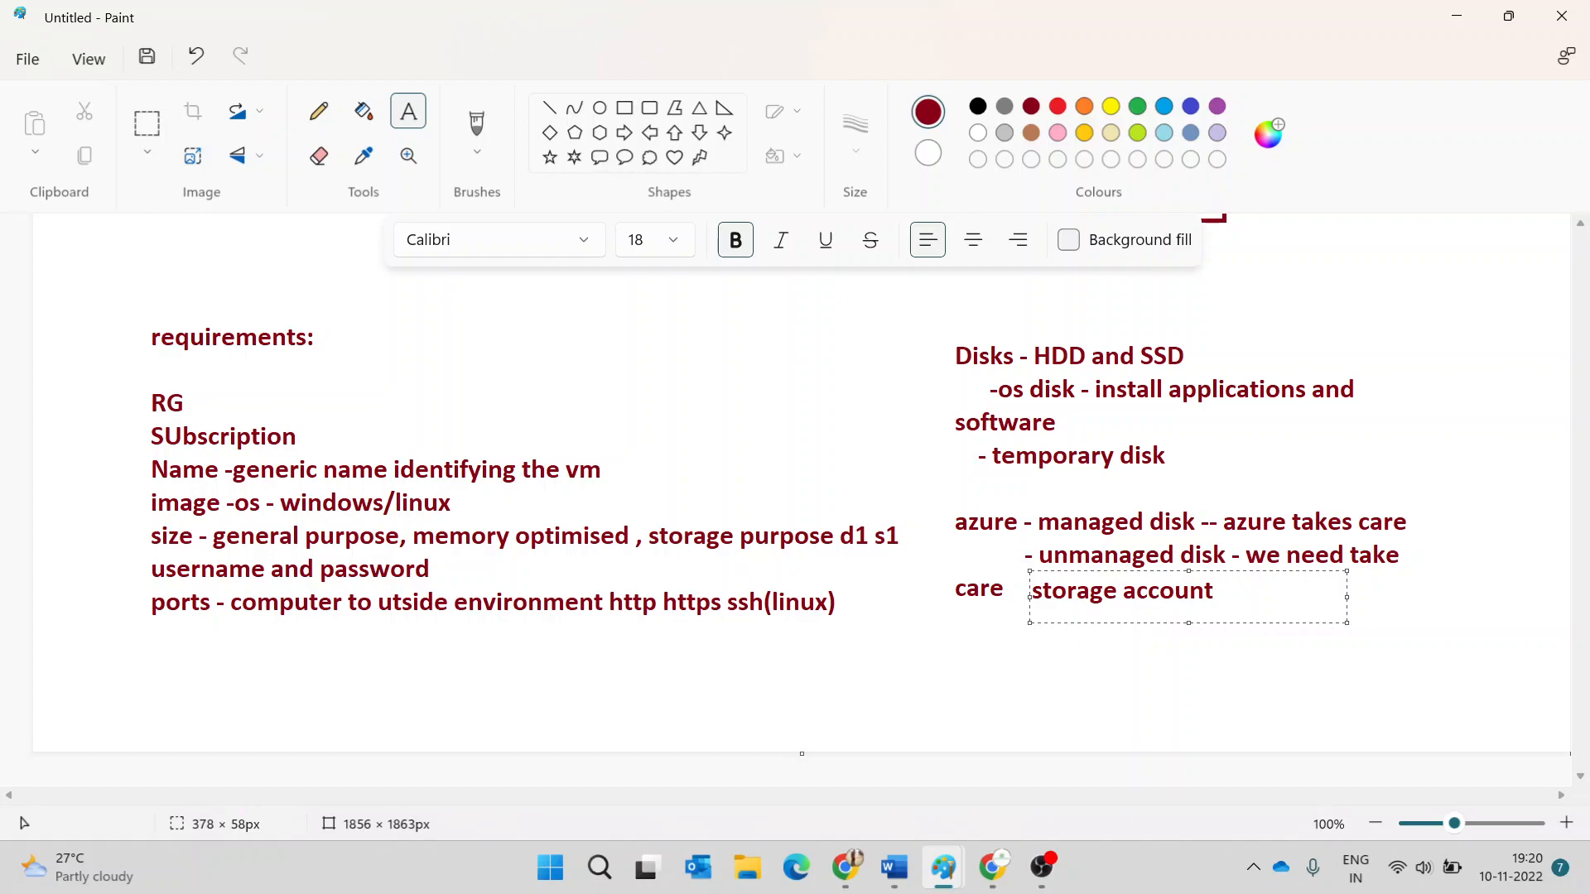
left_click(1229, 525)
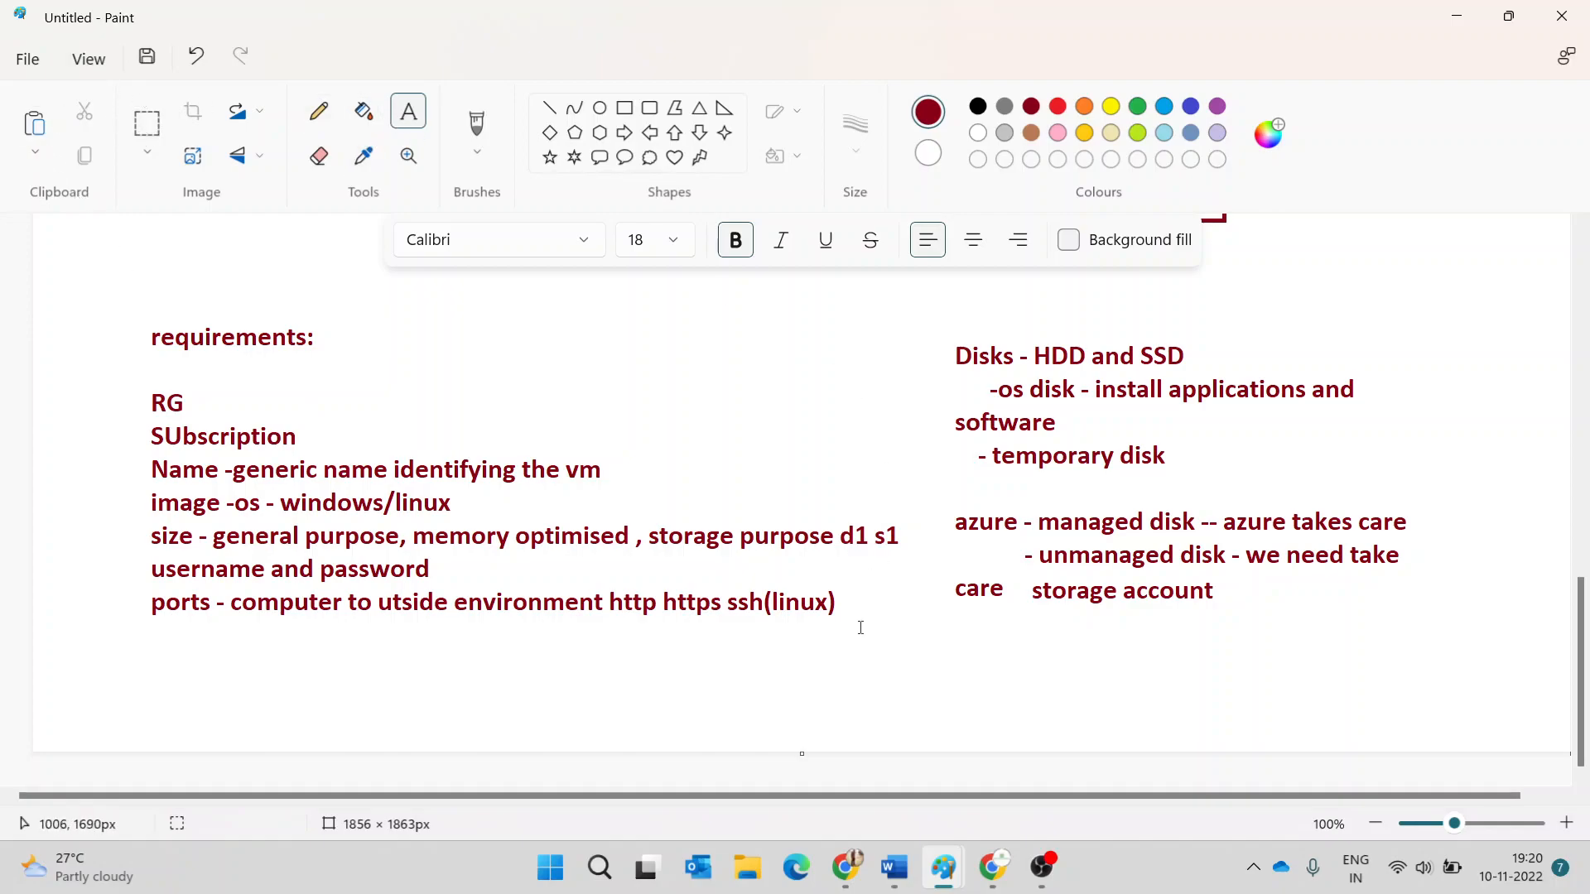
- Write a note that managed disk covers os and data disks, with data disks as additional attached disks
left_click_drag(448, 623, 1566, 730)
type("ana")
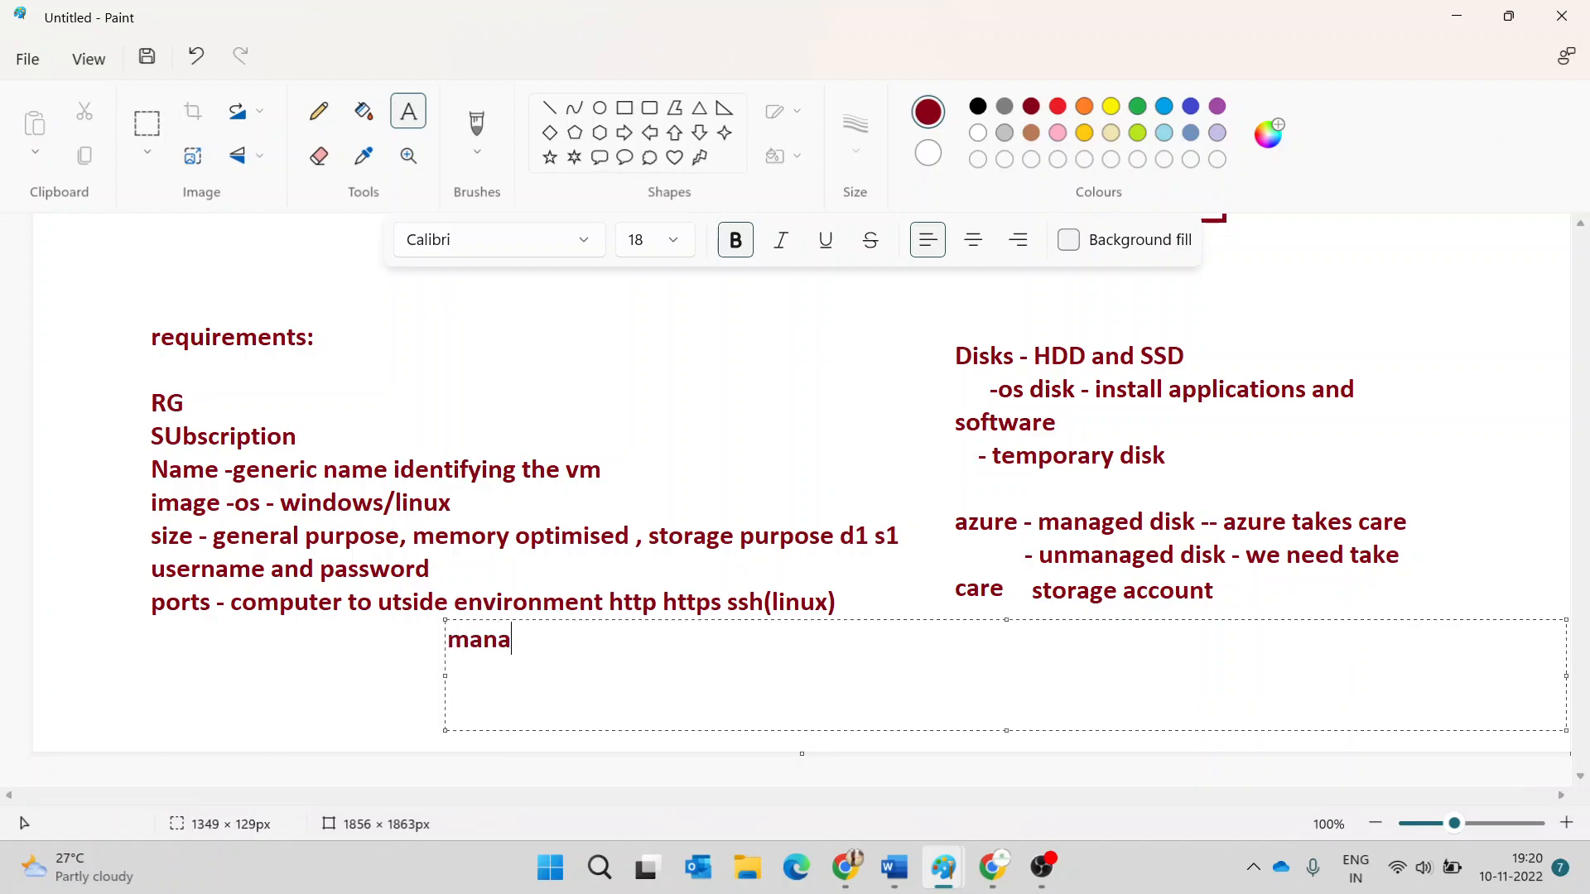
type("ged disk - os disk ")
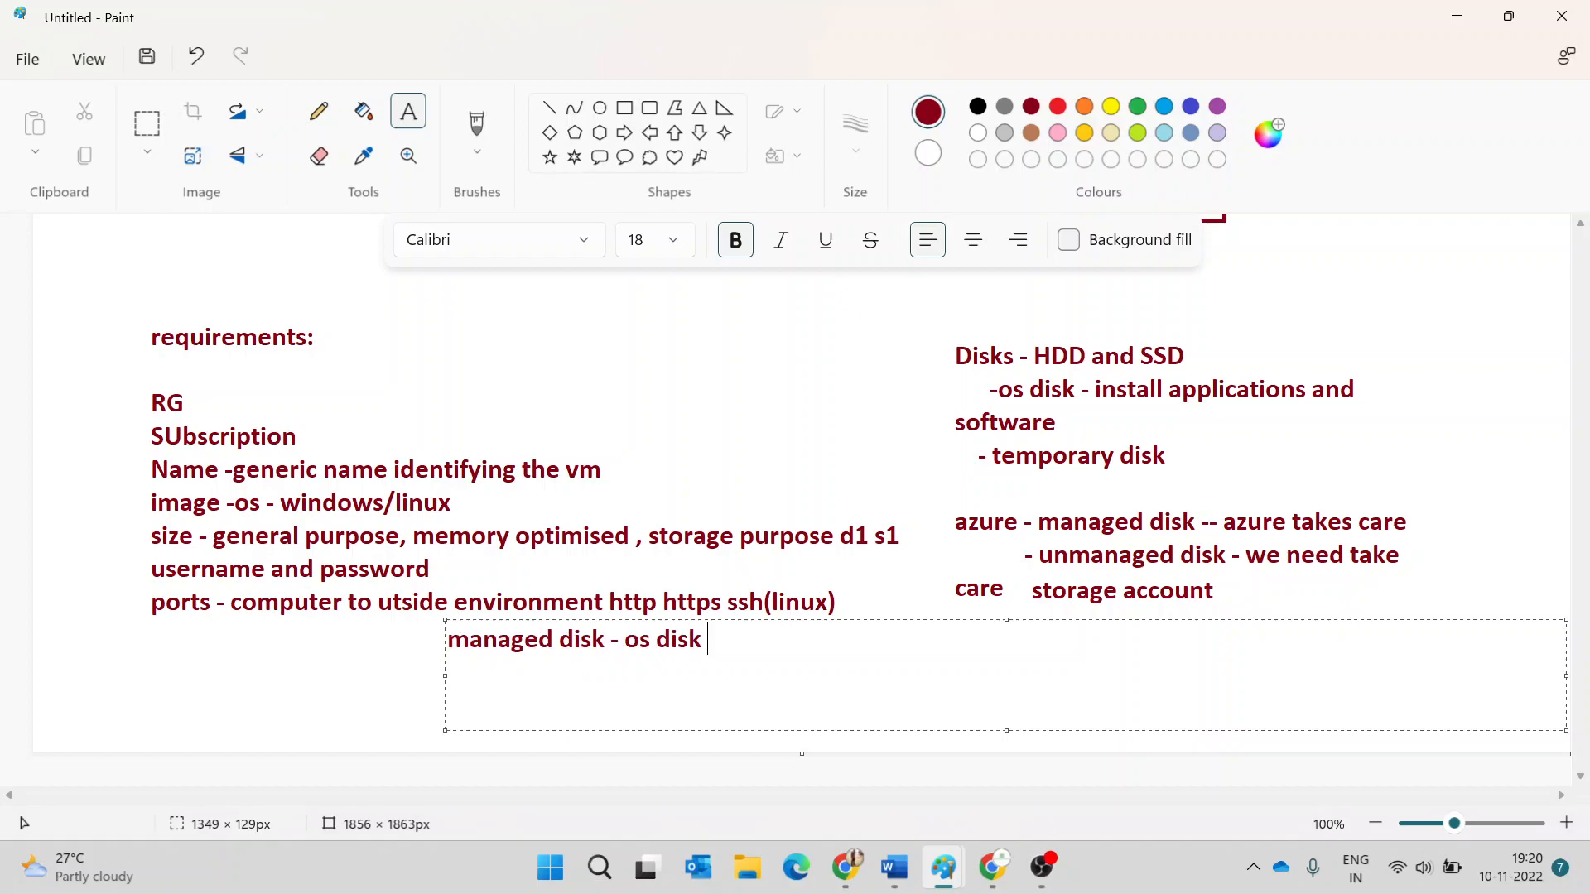
type(", data disk")
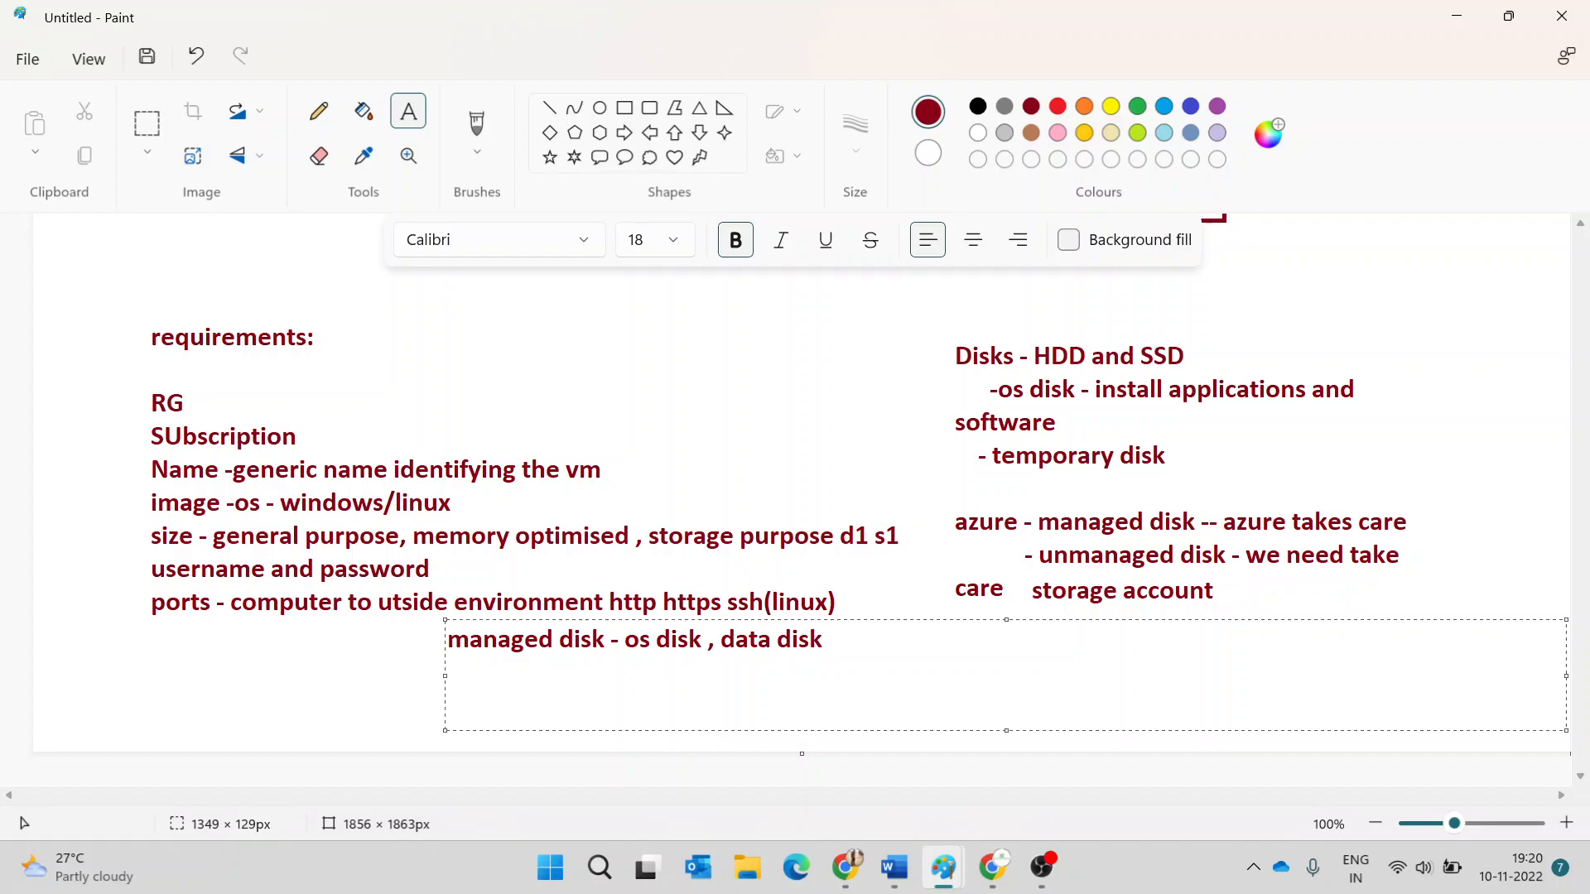
key("Return")
type("data disk0")
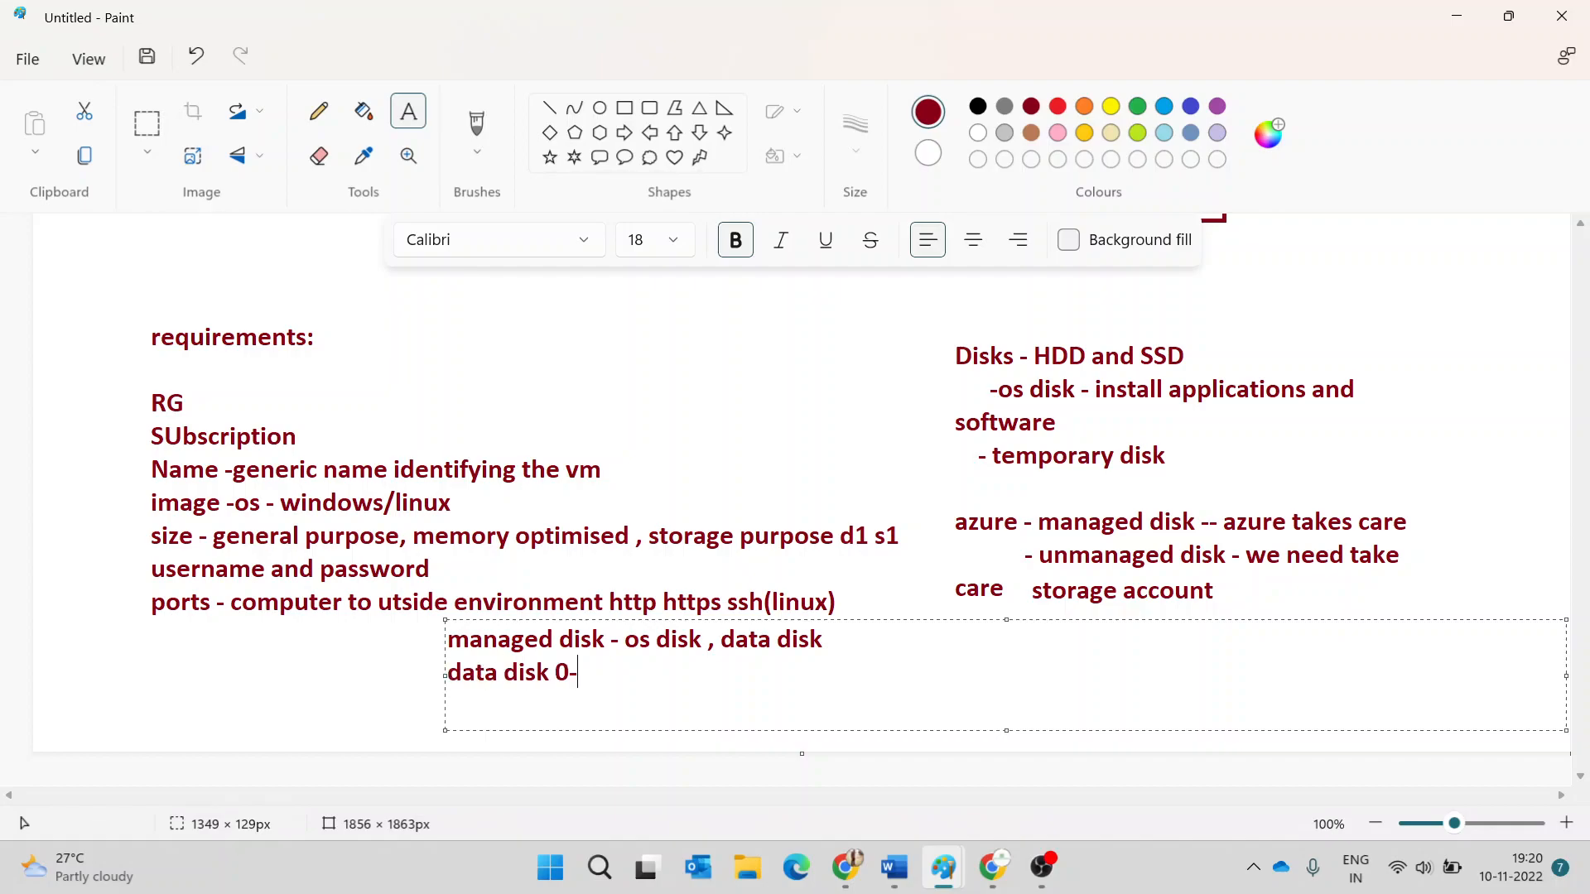
key("BackSpace")
type("- any additional ")
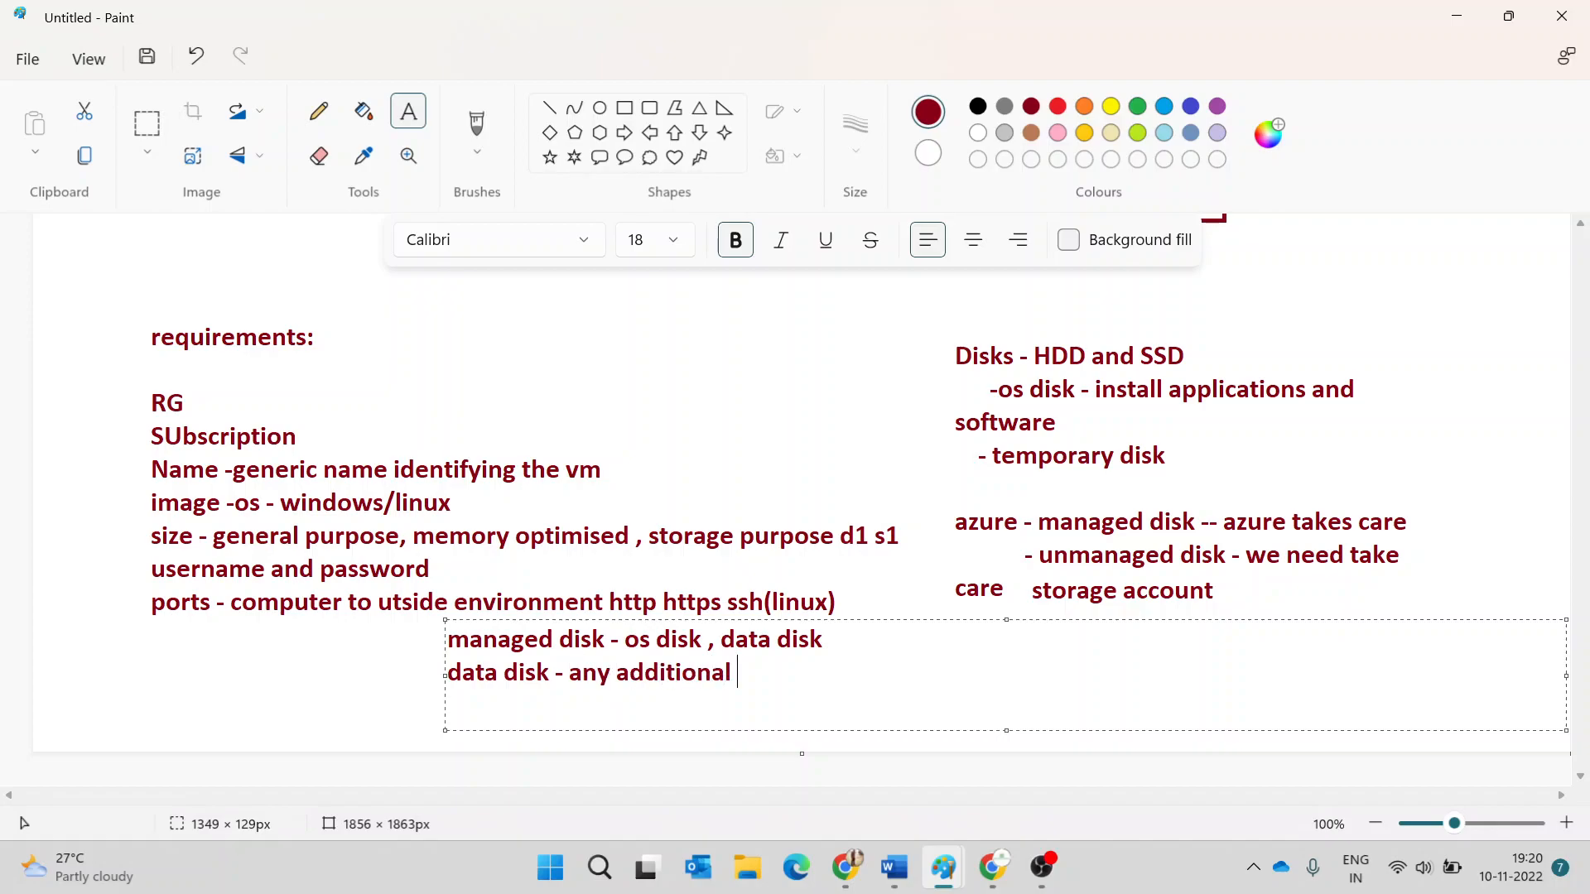
type("disk to your")
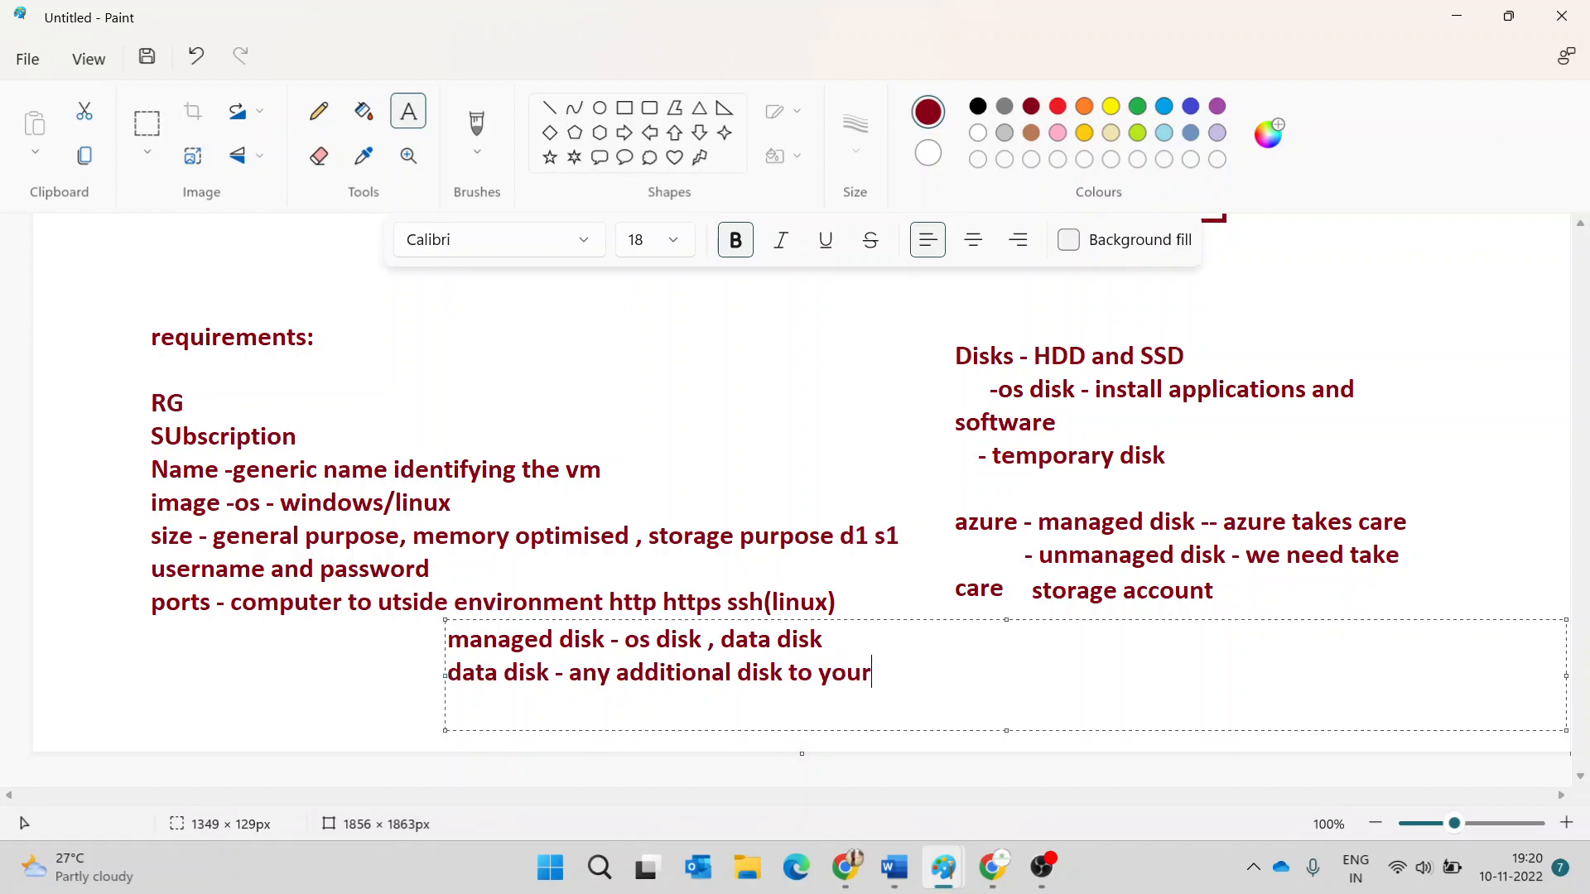
type(" vm create and tatc")
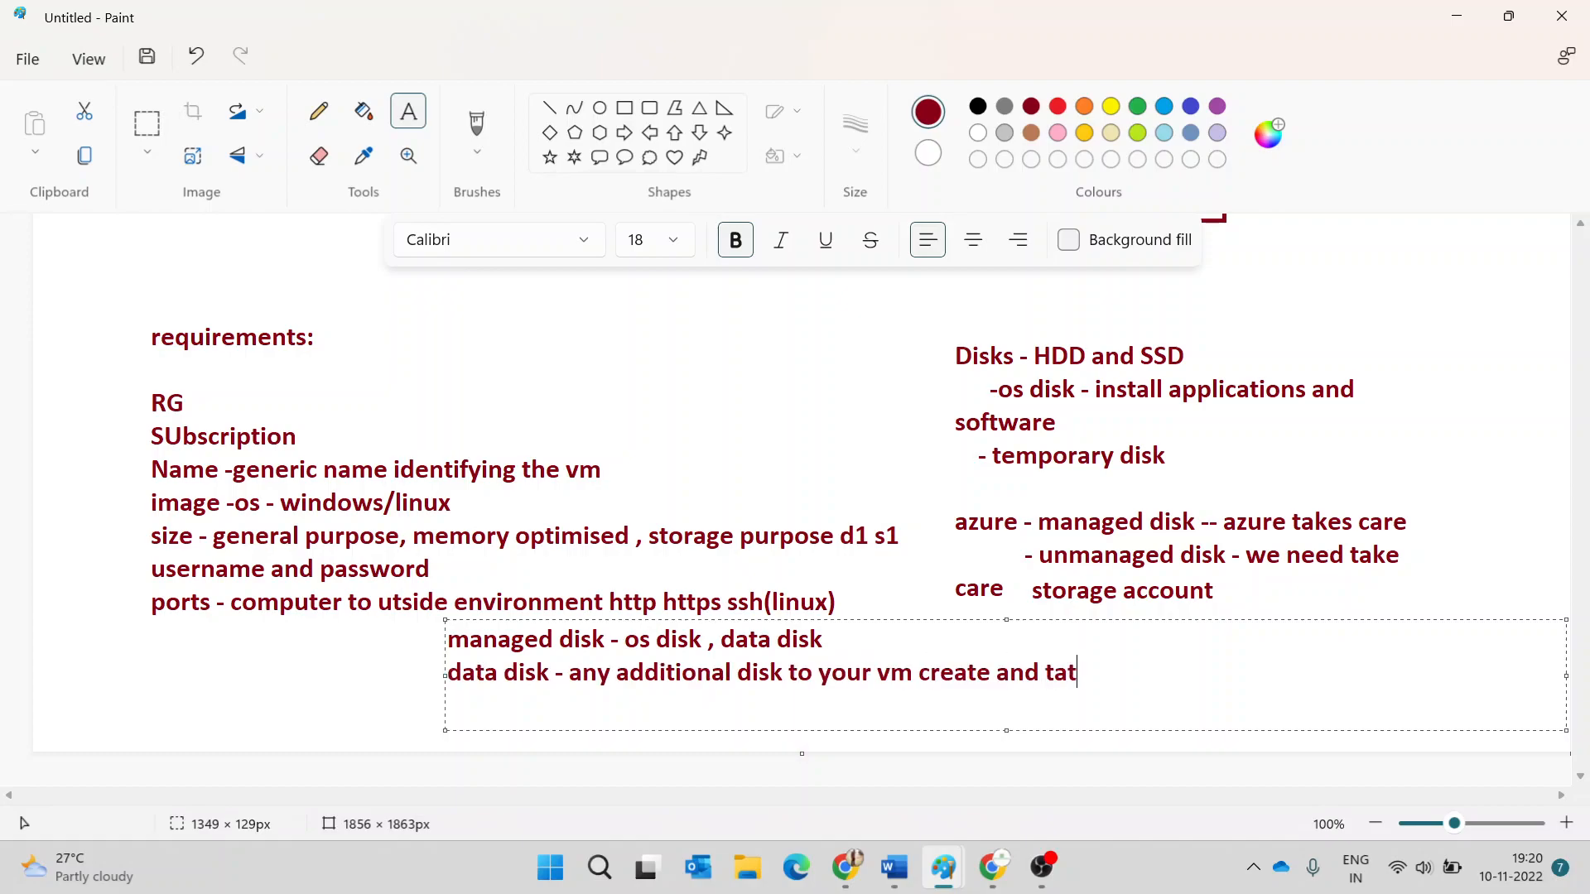
key("BackSpace")
key("BackSpace")
key("BackSpace")
key("BackSpace")
type("attcah ")
type("data dsik")
key("BackSpace")
key("BackSpace")
key("BackSpace")
type("isk")
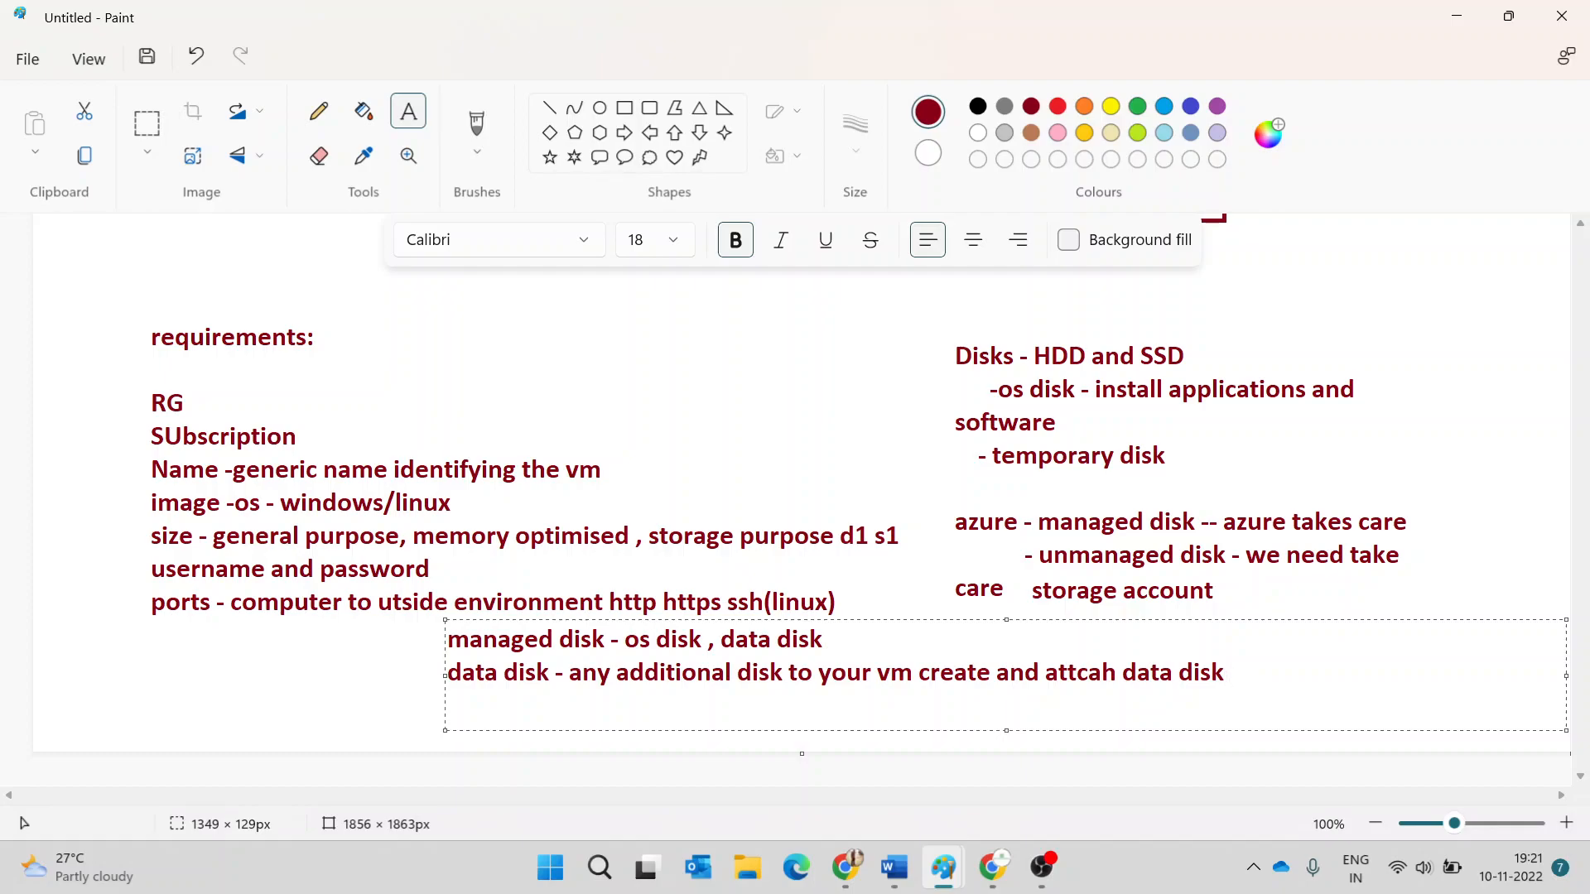
- End the data disk line with 'storing data' and add 'attach and detach disk'
type("will not any appli")
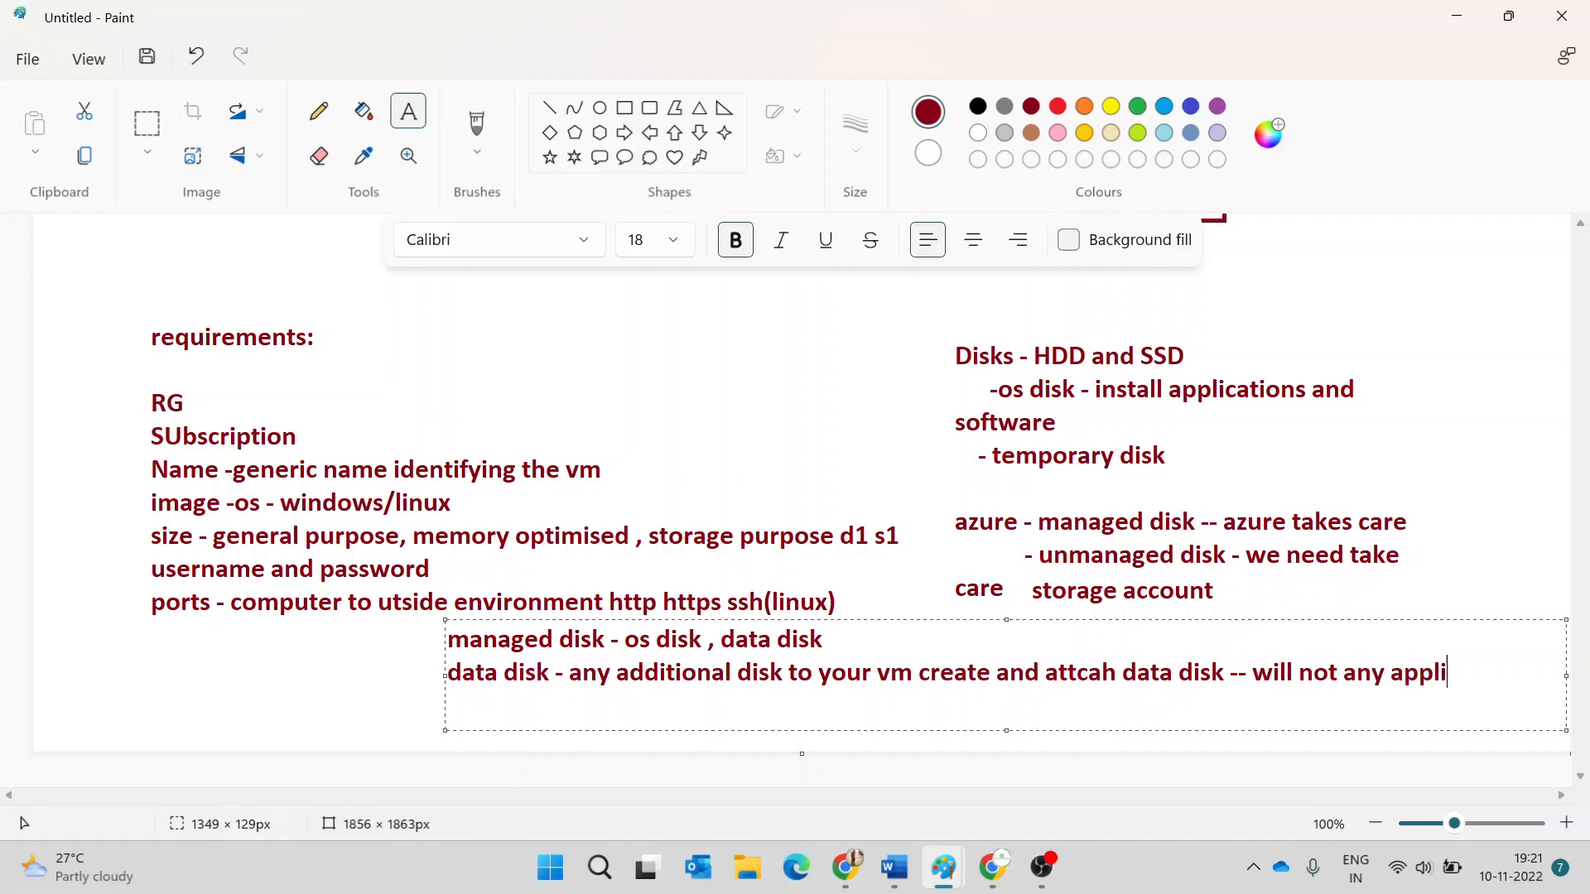
key("BackSpace")
key("BackSpace")
key("BackSpace")
key("BackSpace")
key("BackSpace")
key("BackSpace")
key("BackSpace")
key("BackSpace")
key("BackSpace")
key("BackSpace")
key("BackSpace")
key("BackSpace")
key("BackSpace")
key("BackSpace")
key("BackSpace")
key("BackSpace")
key("BackSpace")
key("BackSpace")
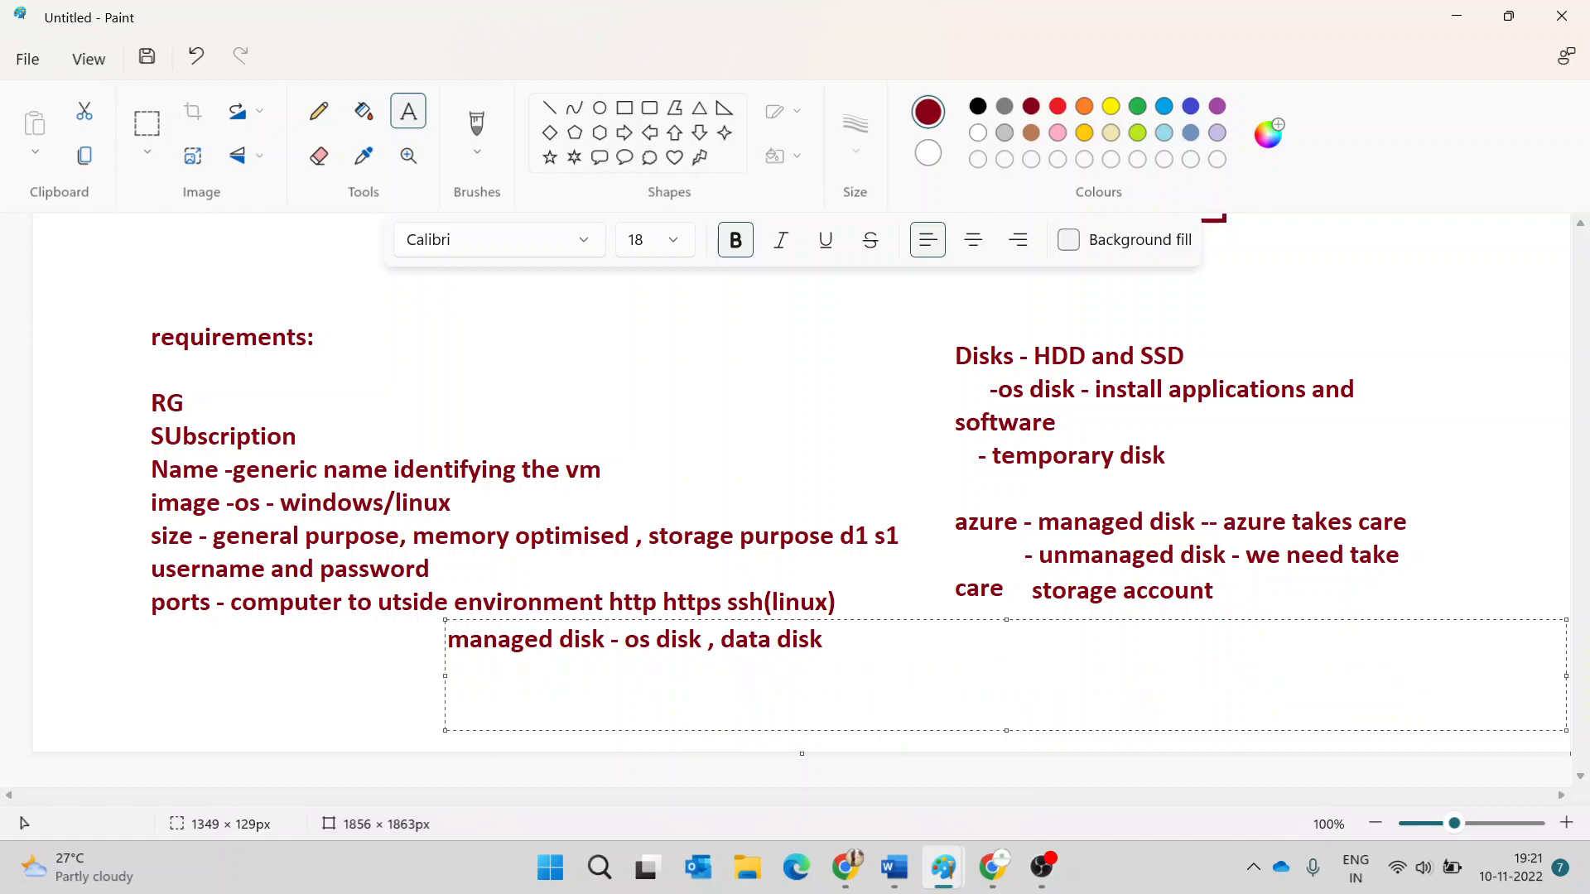
type("storing")
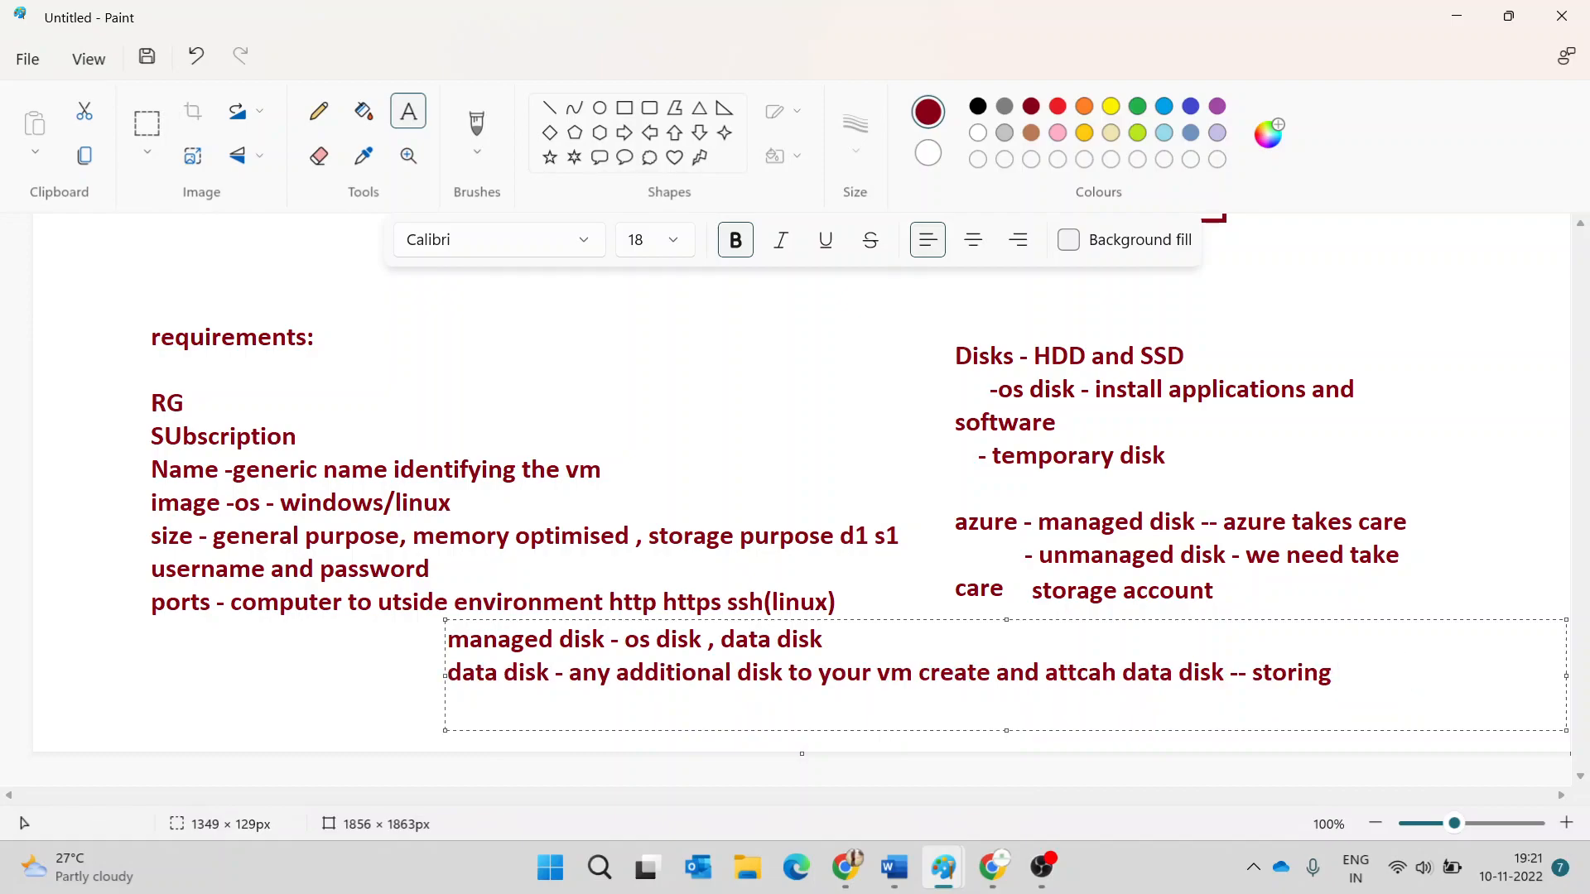
type(" data ")
type("  attached")
key("BackSpace")
key("BackSpace")
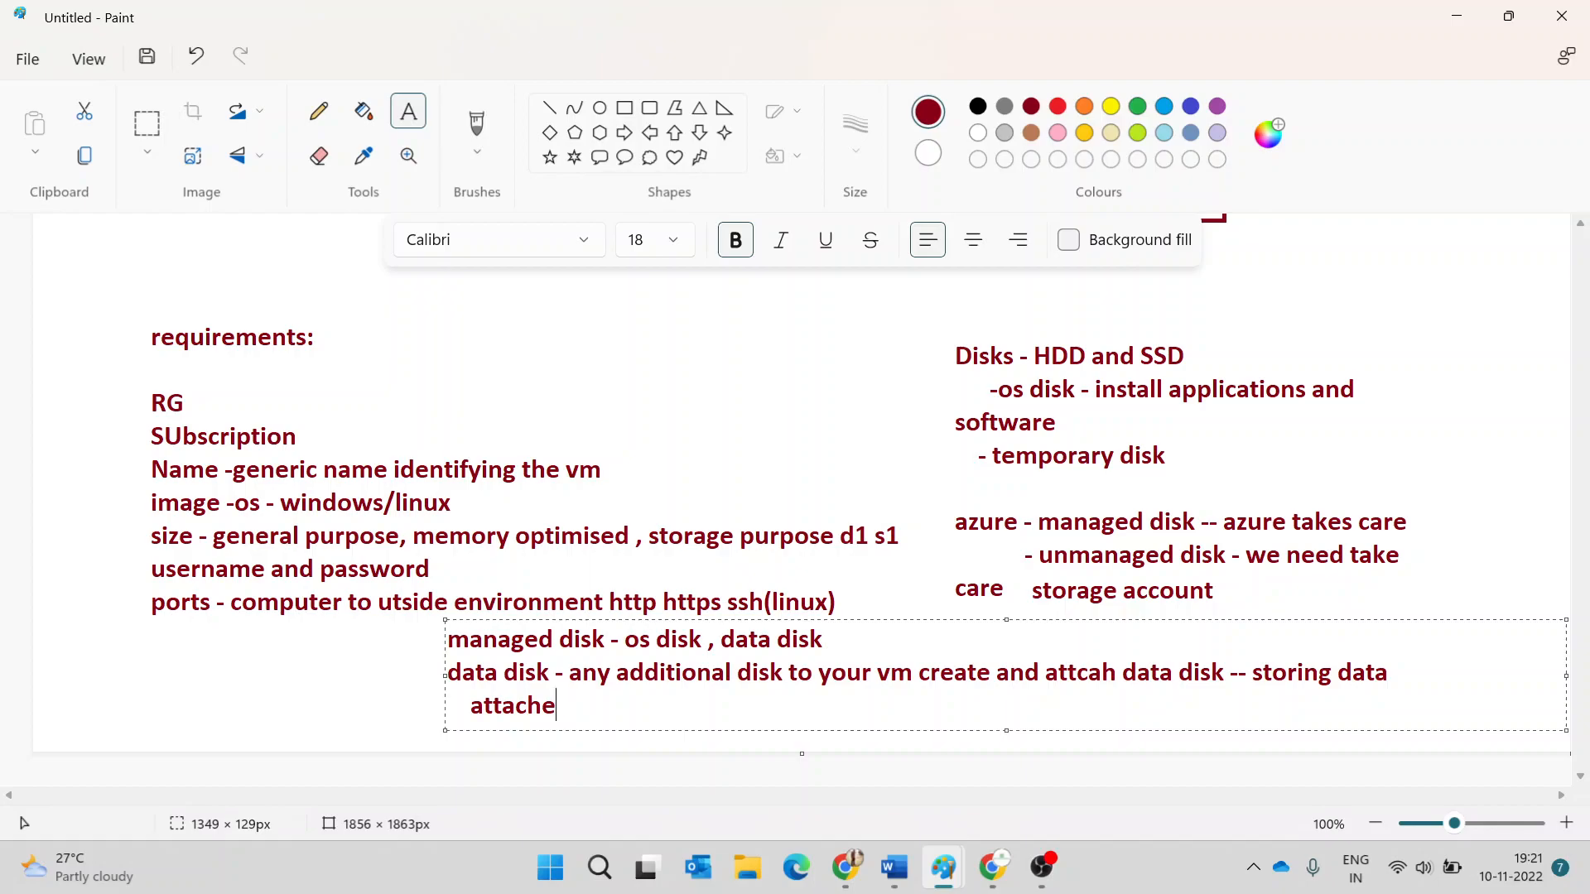
key("BackSpace")
type("and detach disk")
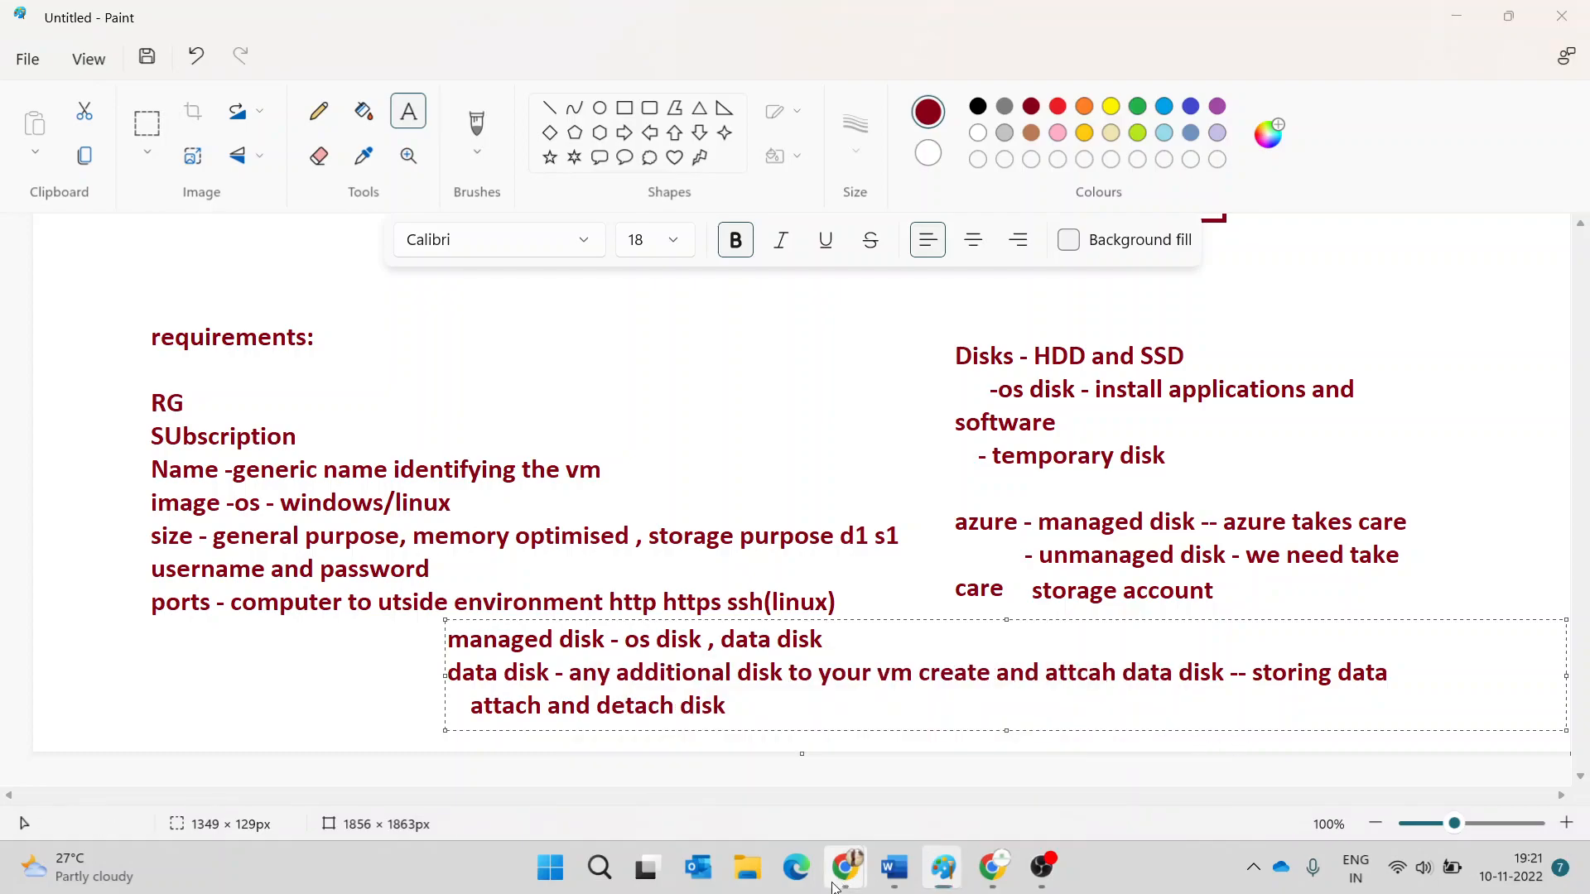
- Open the deployed azurevm resource via Go to resource, then return to the Paint notes
left_click(648, 715)
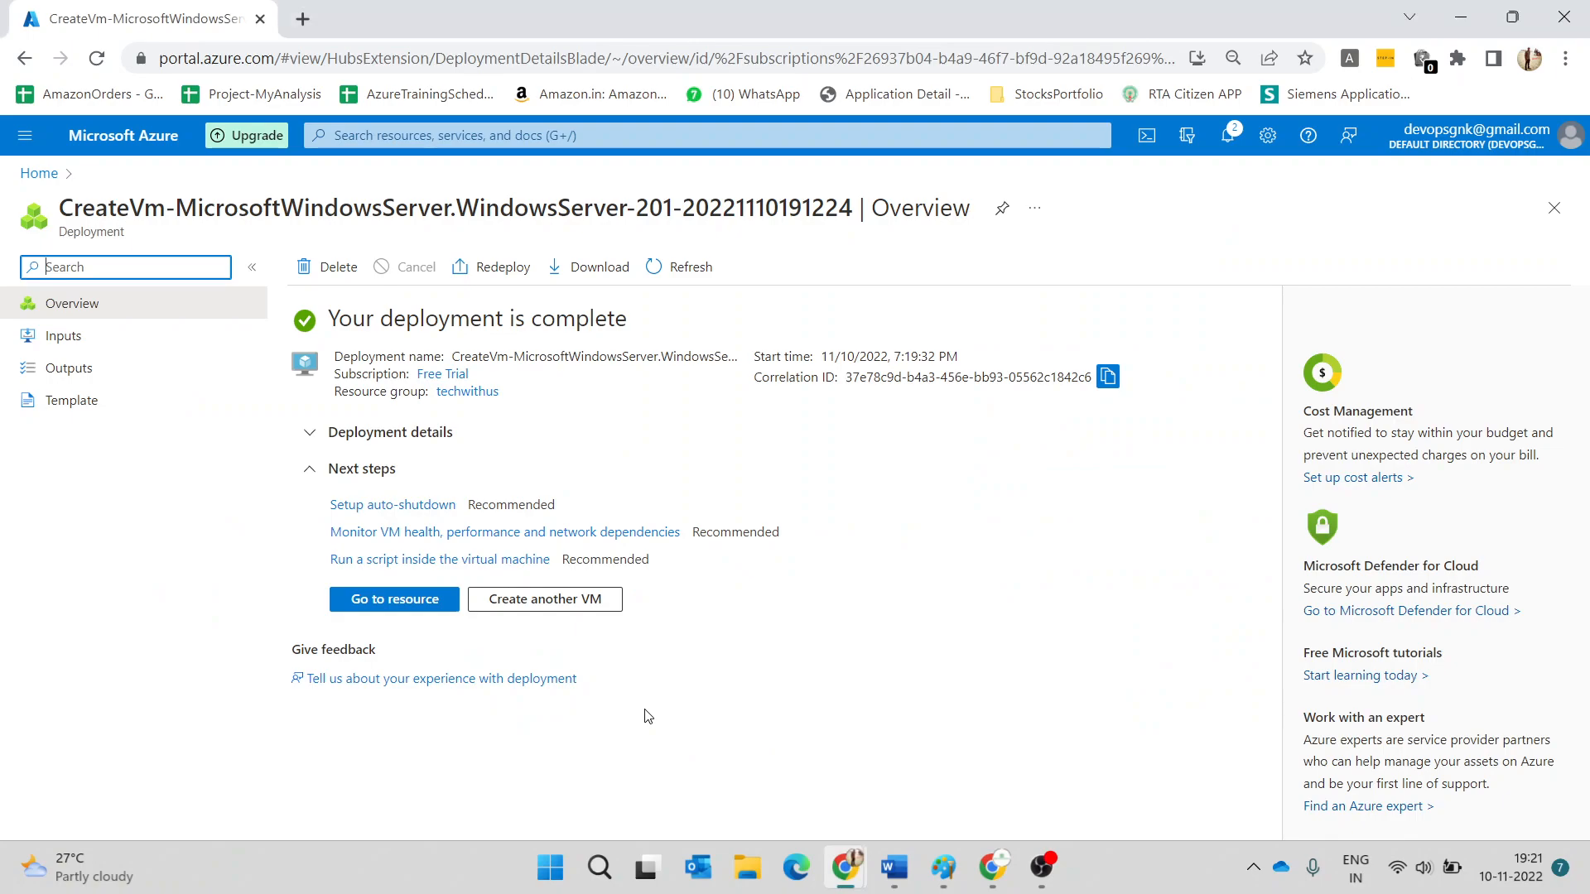
left_click(411, 600)
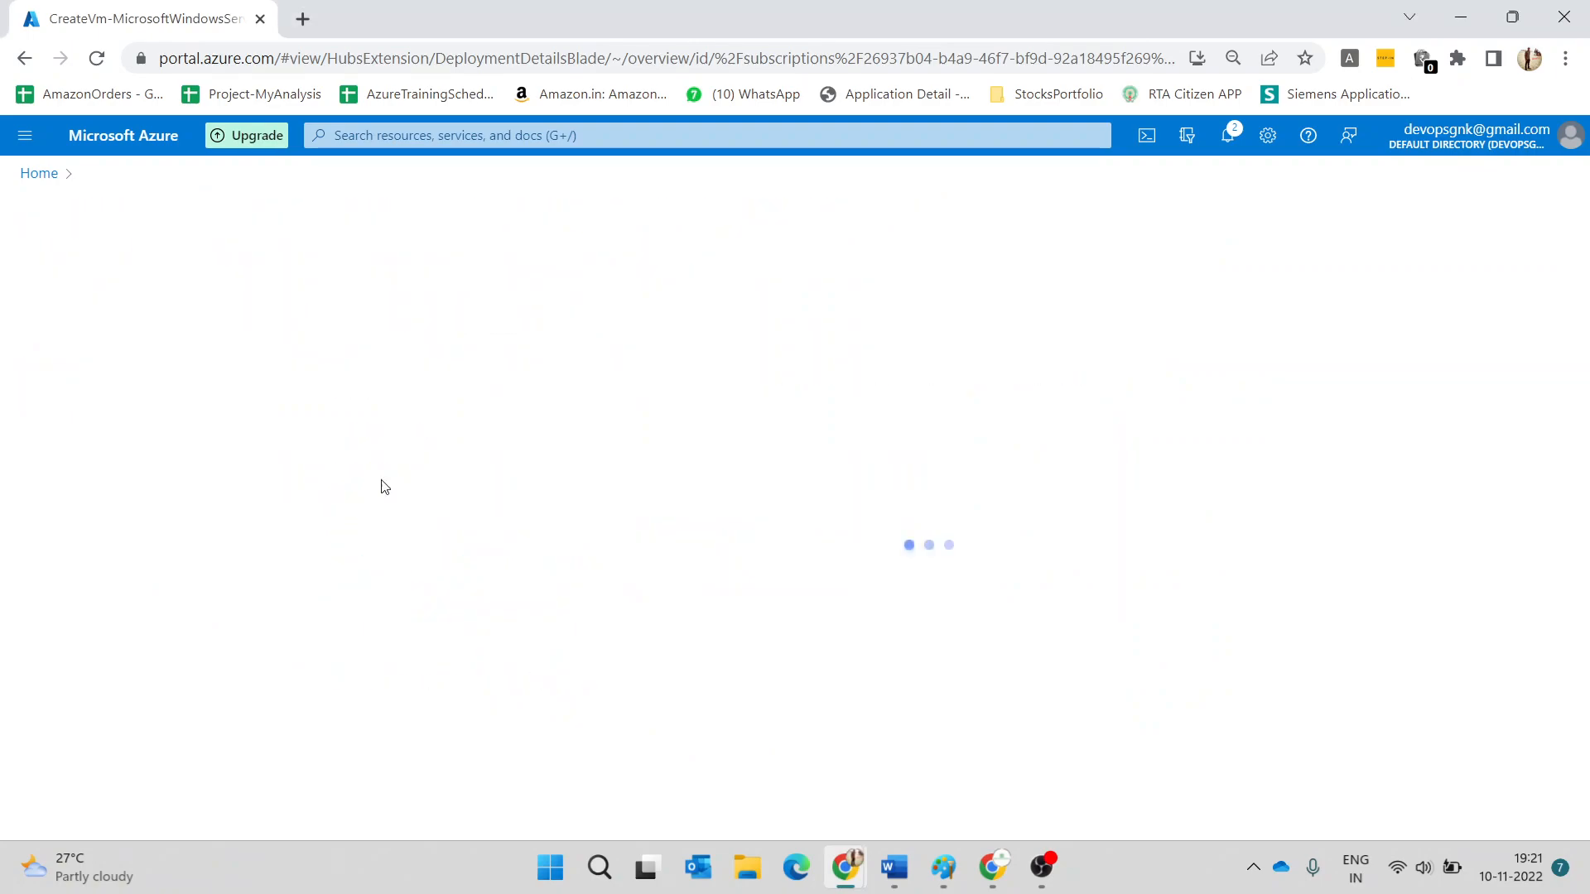
mouse_move(943, 866)
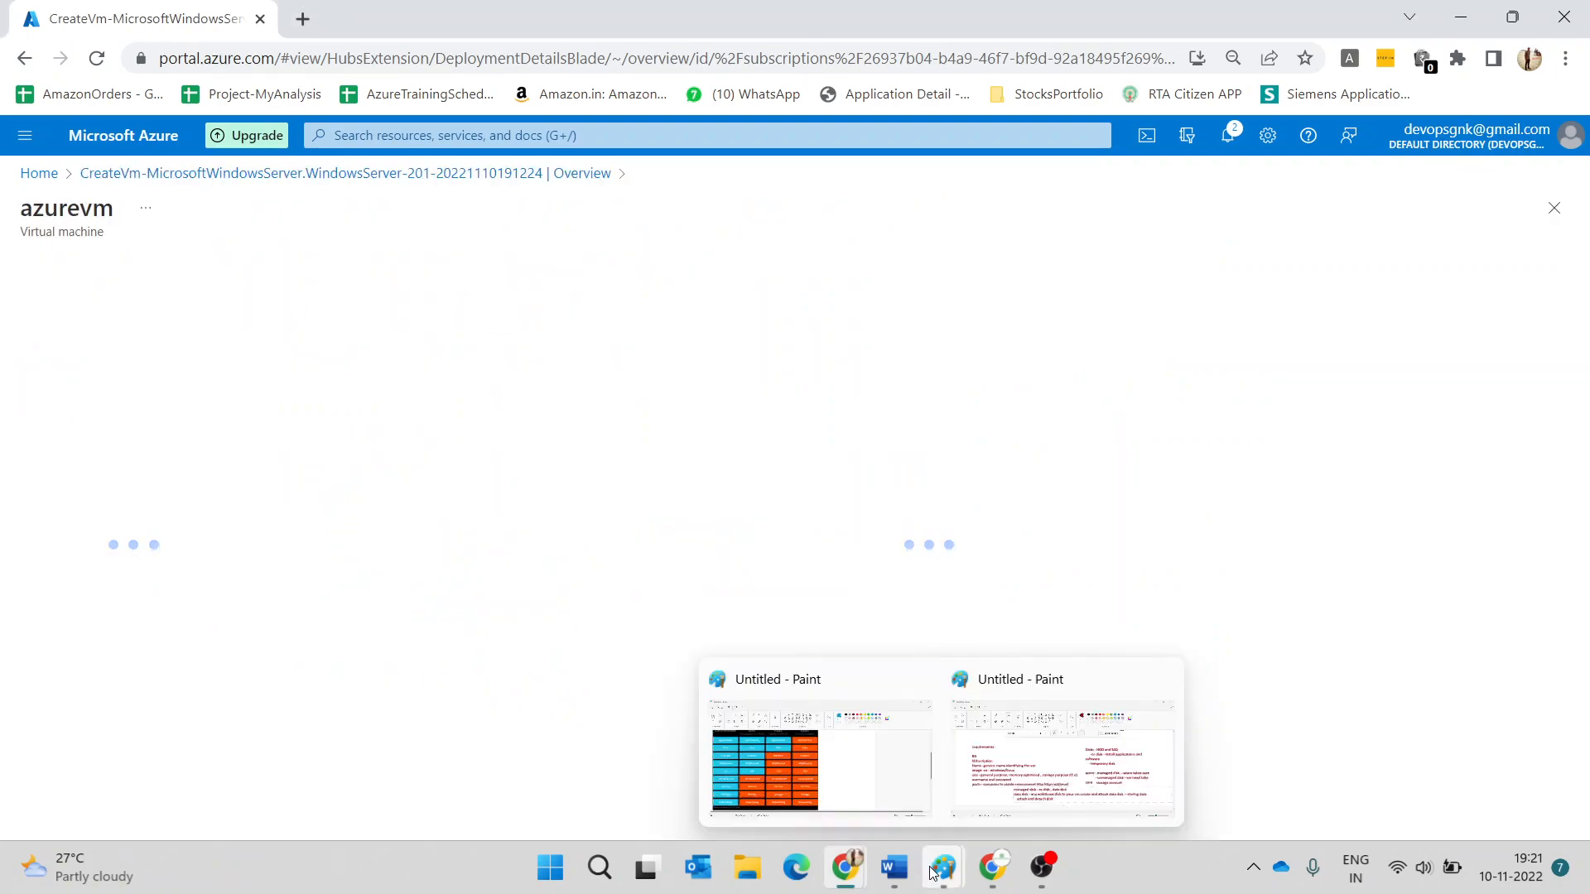
left_click(979, 793)
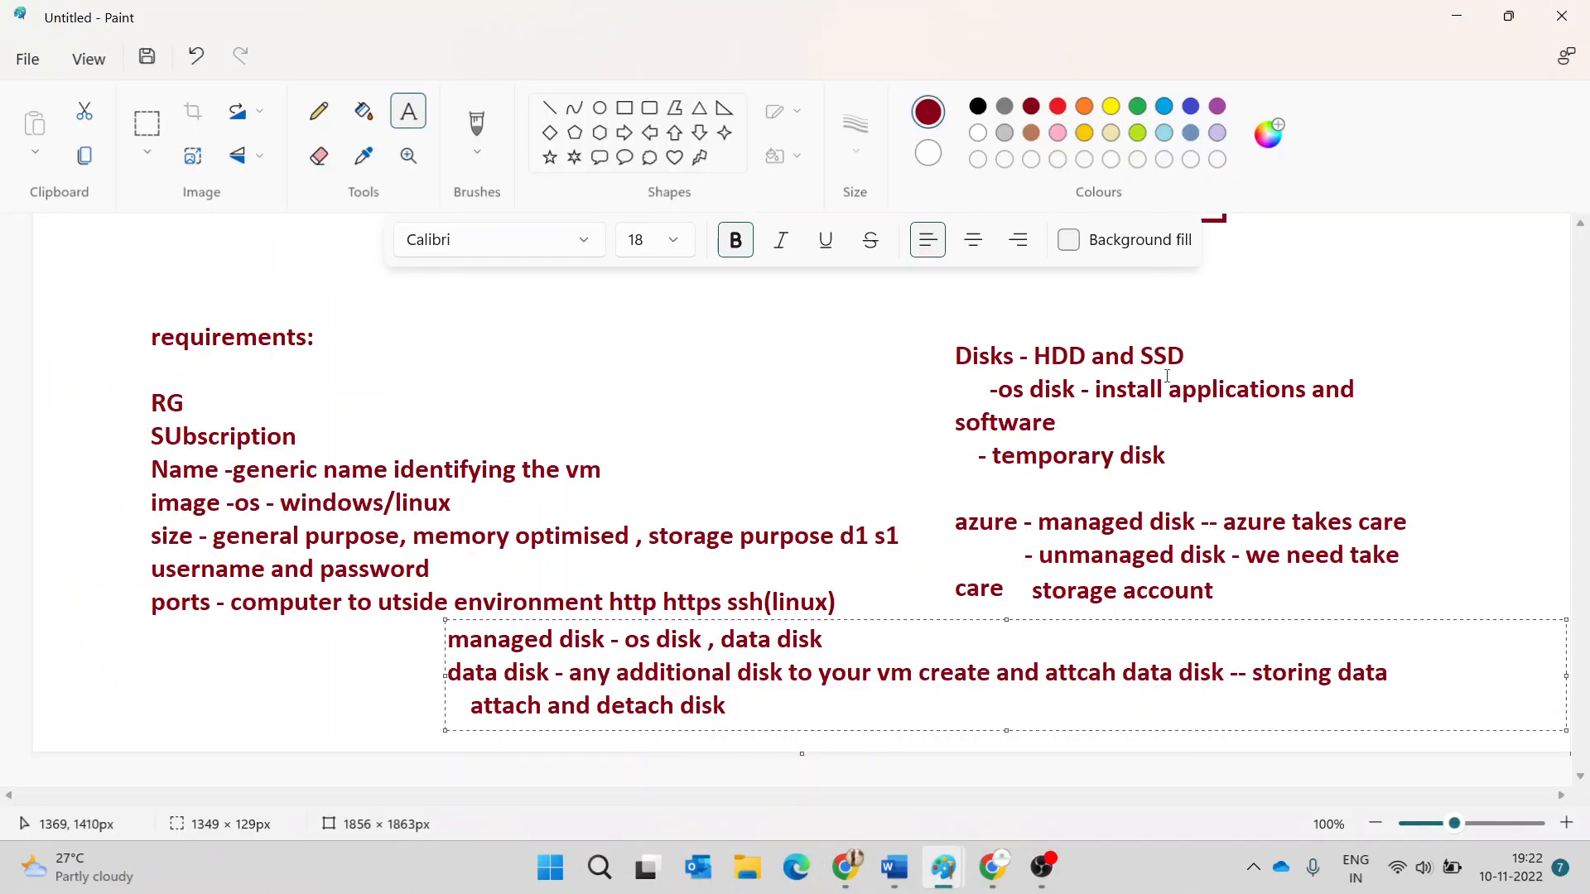
left_click(1137, 338)
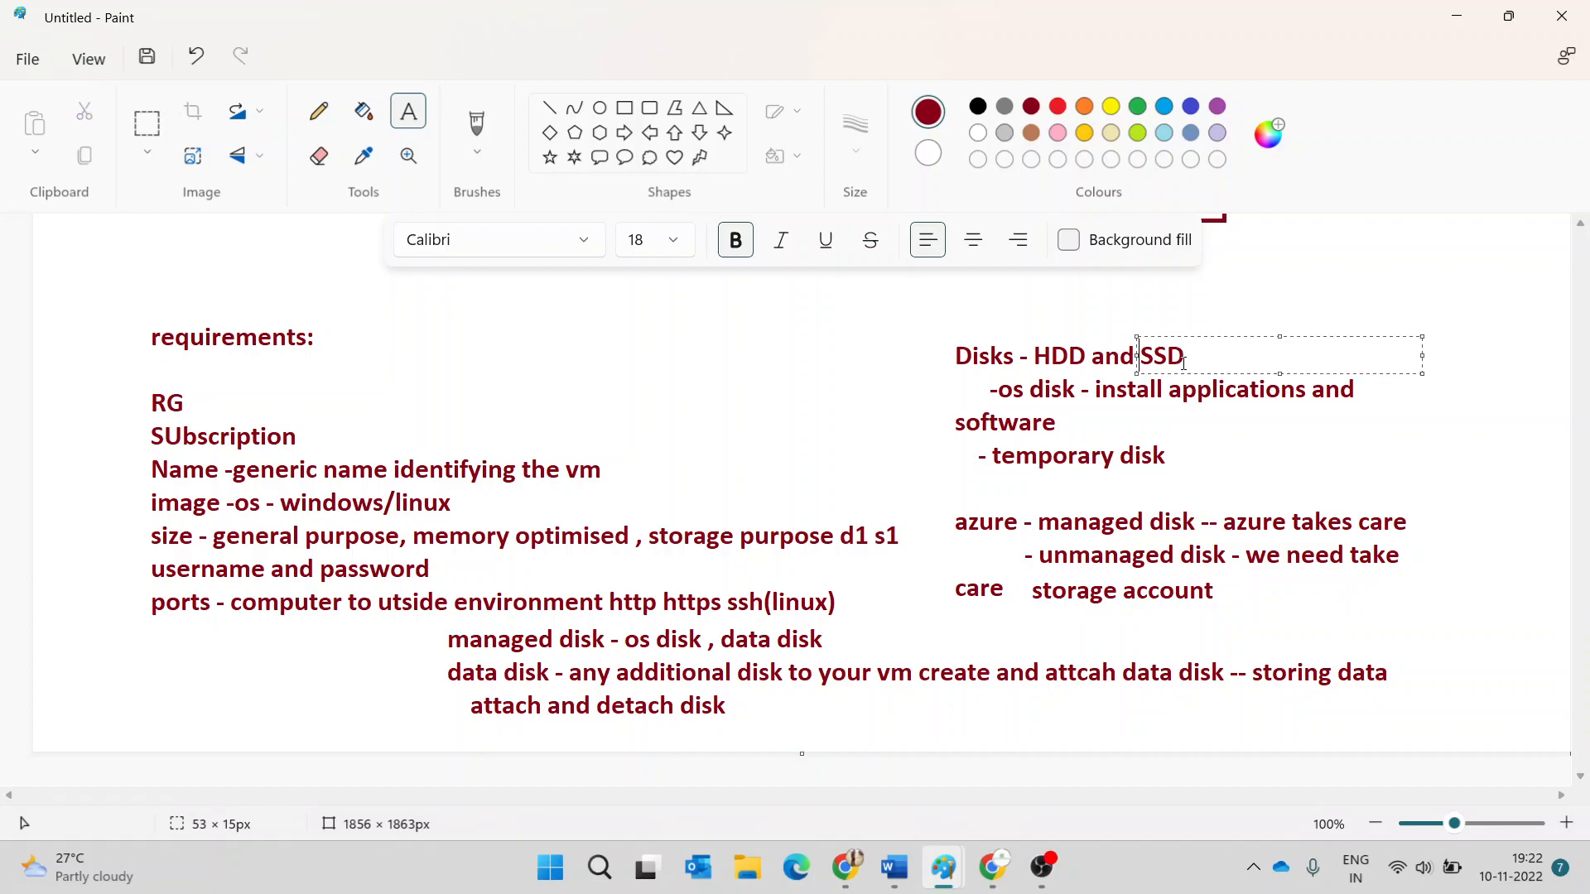
left_click(1103, 329)
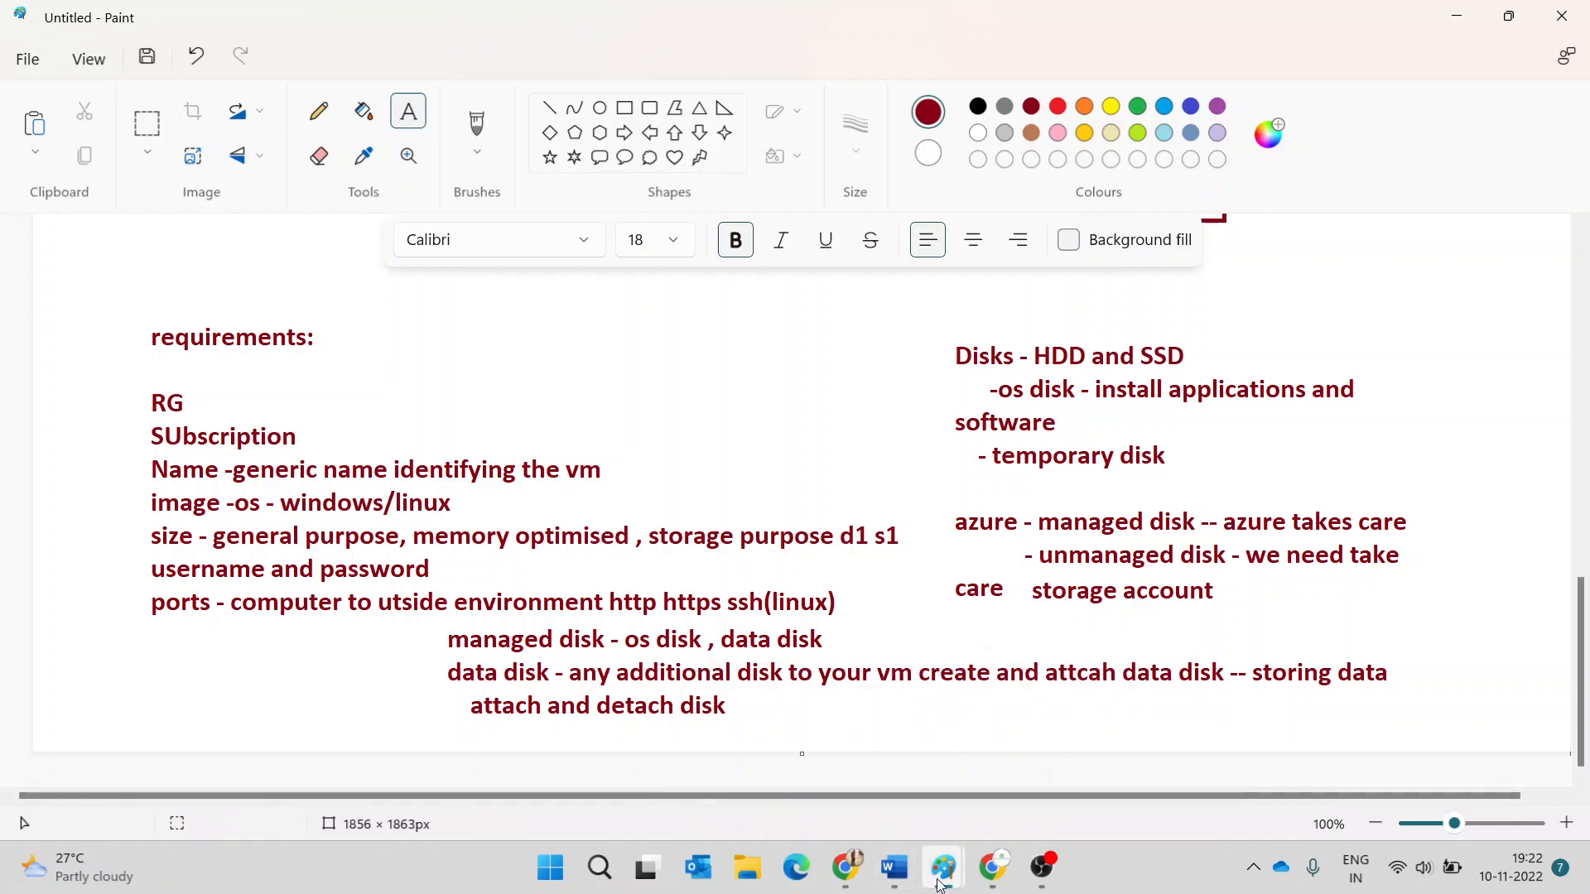
mouse_move(844, 870)
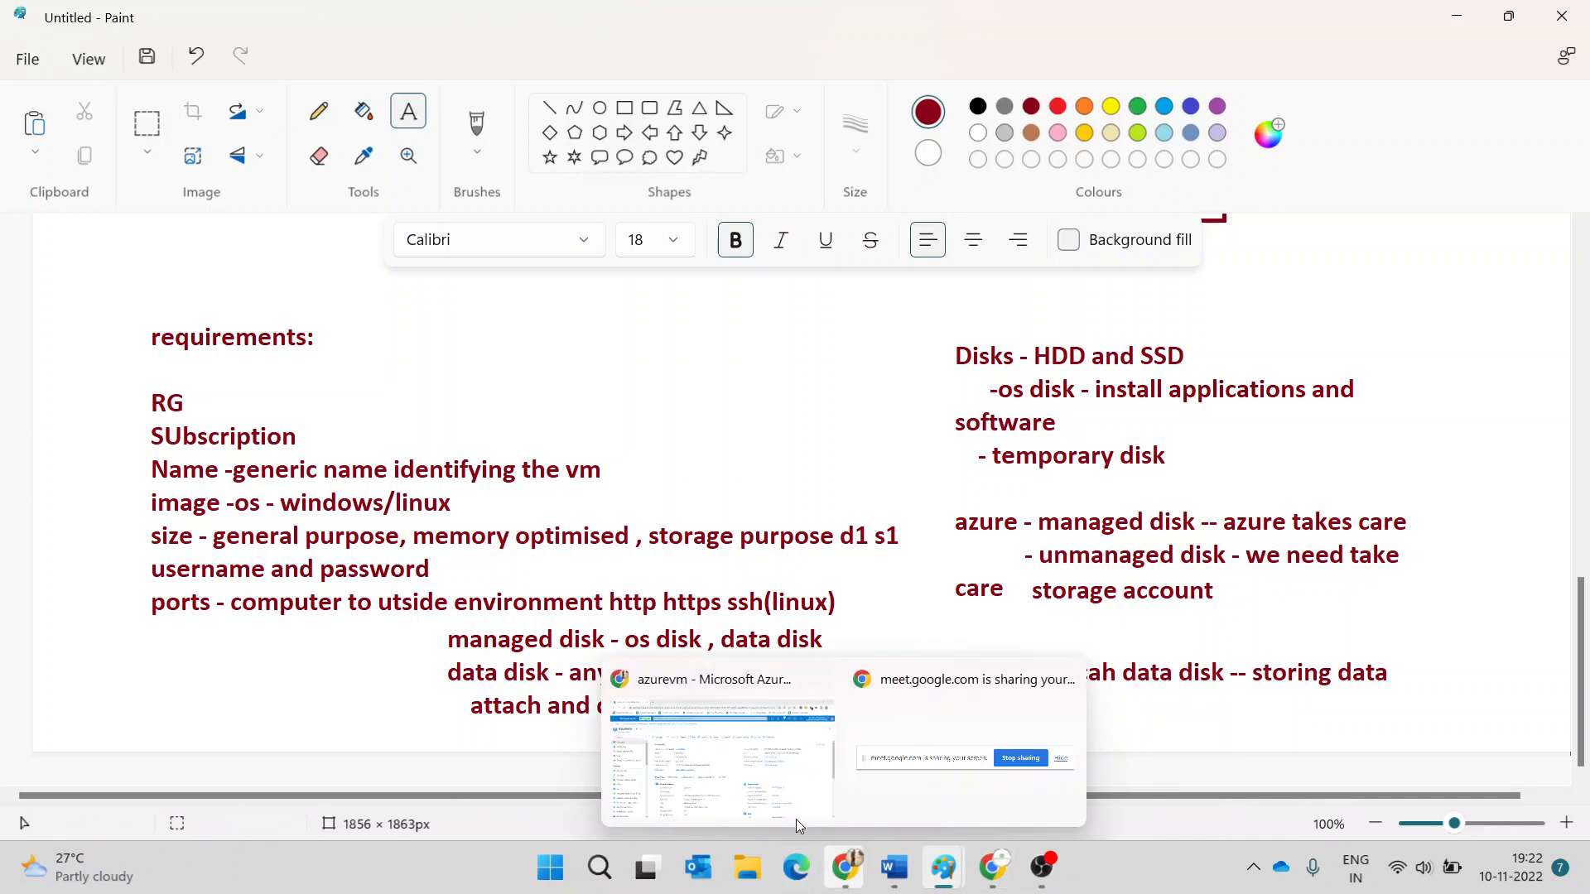
left_click(774, 783)
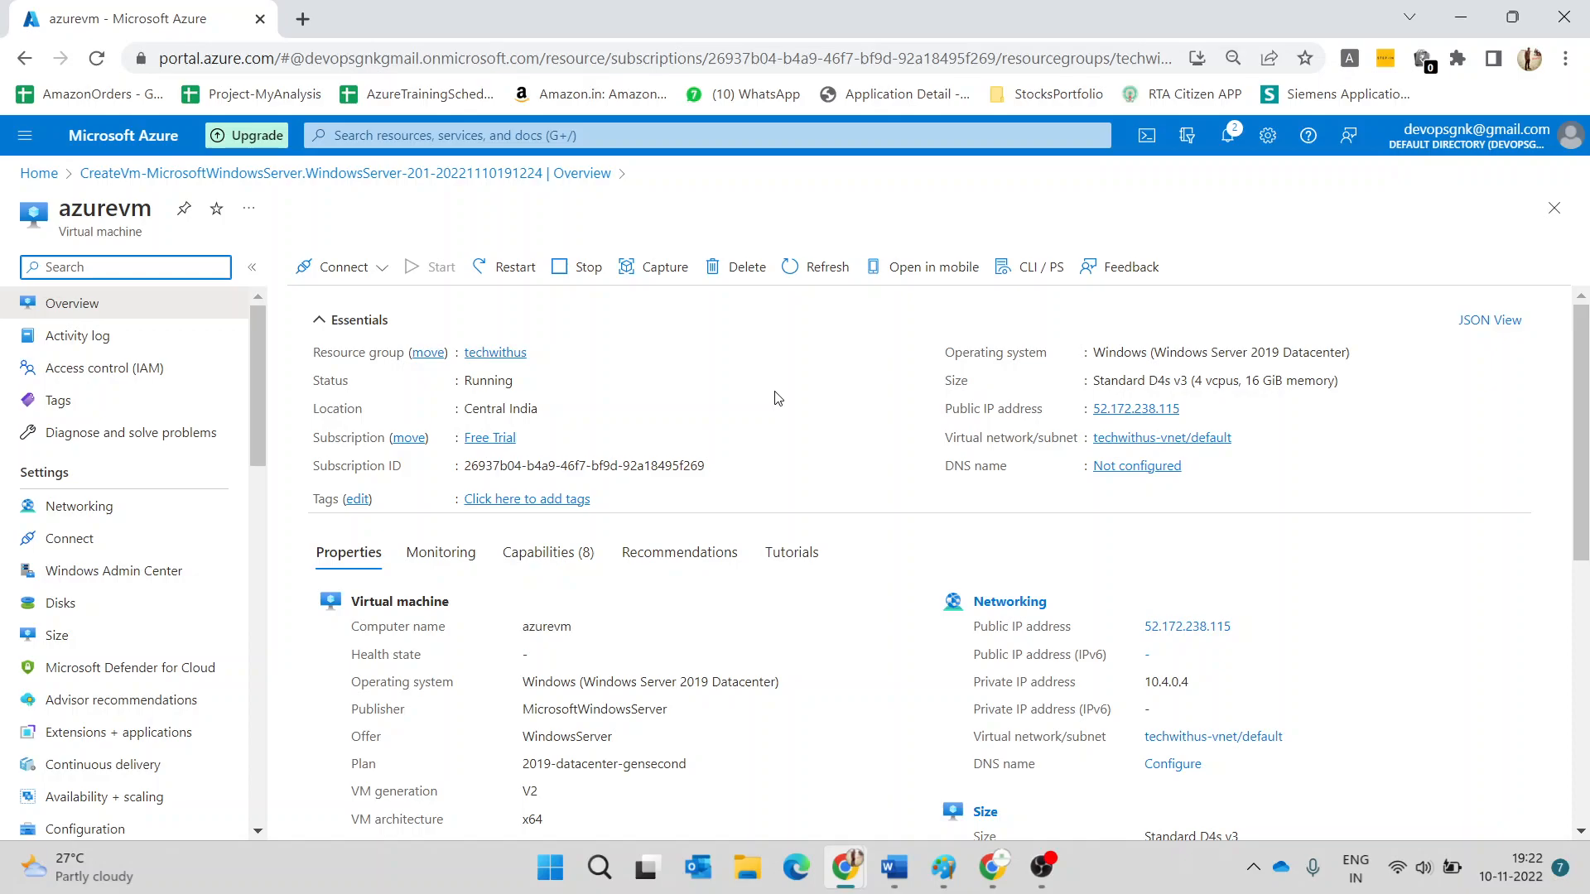
left_click(944, 867)
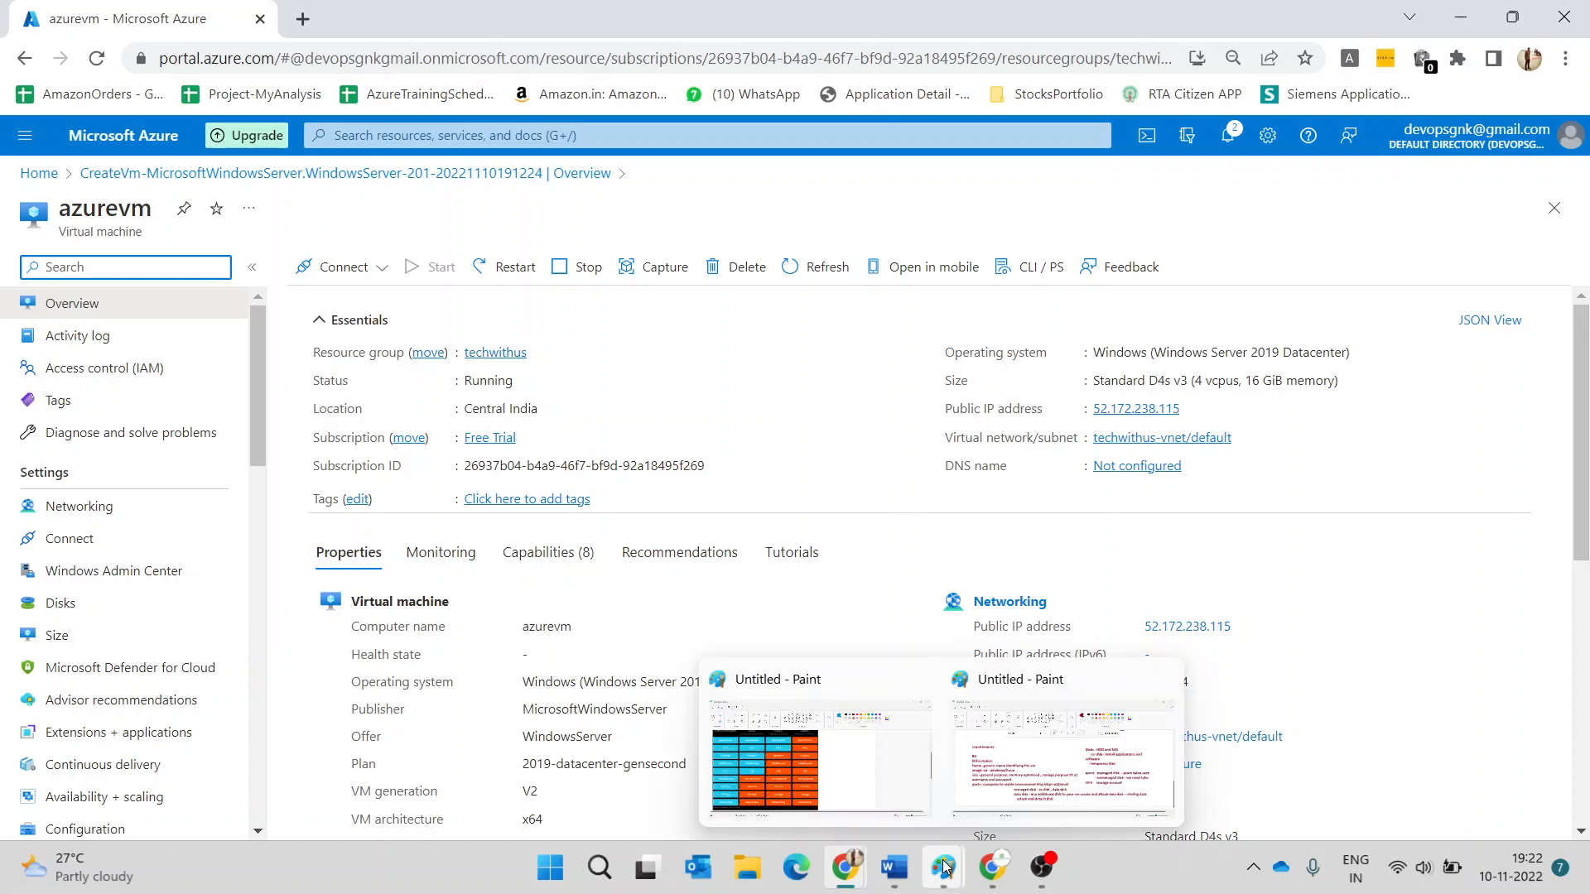
left_click(1011, 749)
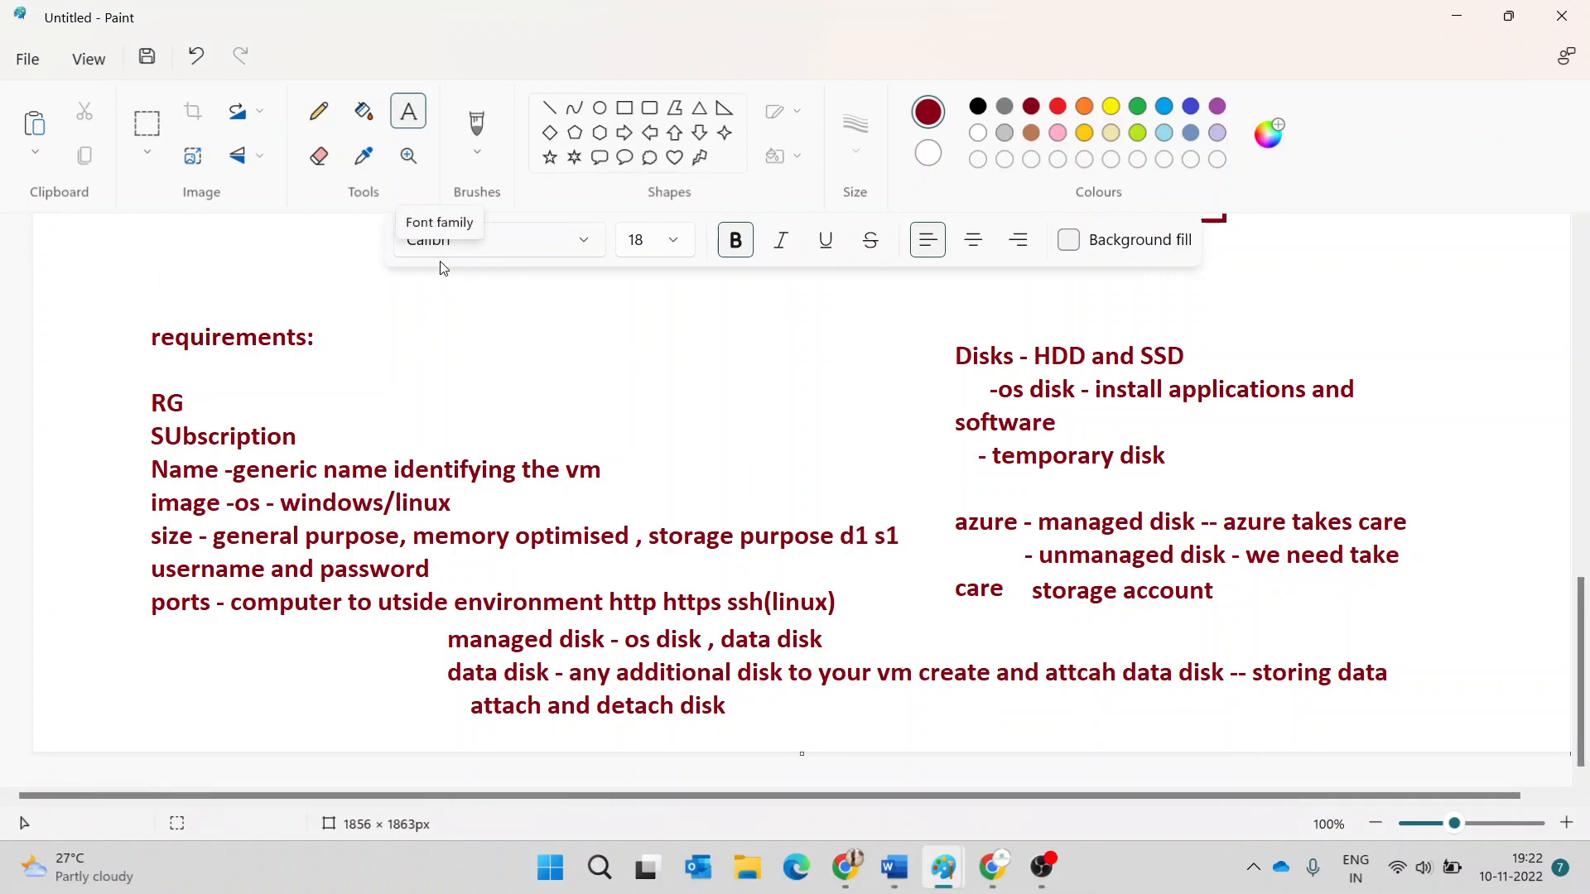
- Open a new blank Paint window, maximize it, and draw a large text box
key("super+r")
key("Escape")
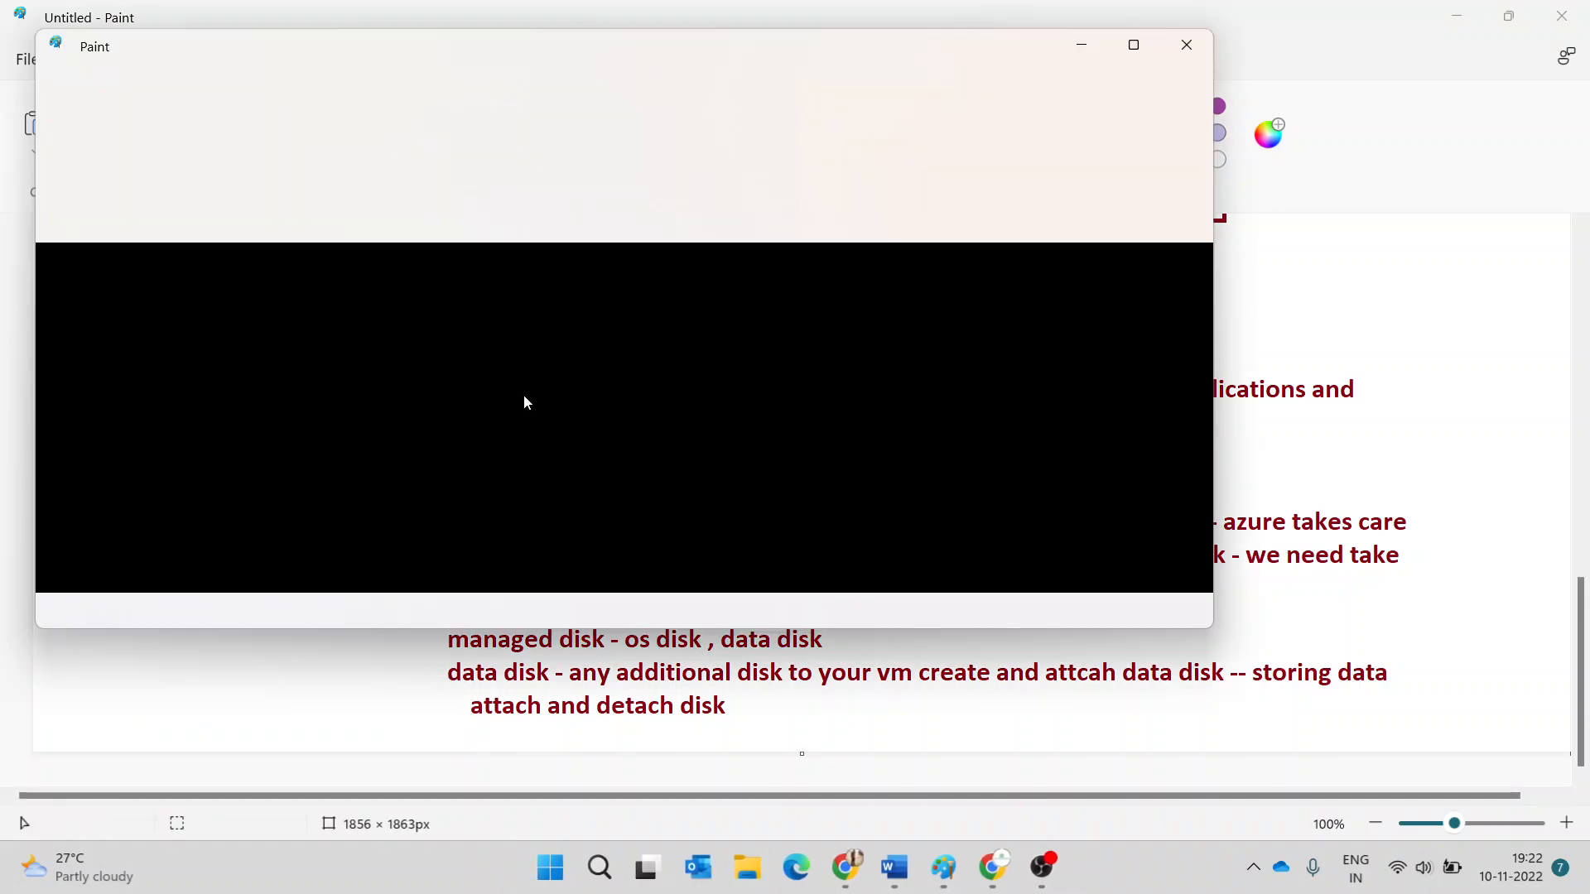
left_click(1134, 47)
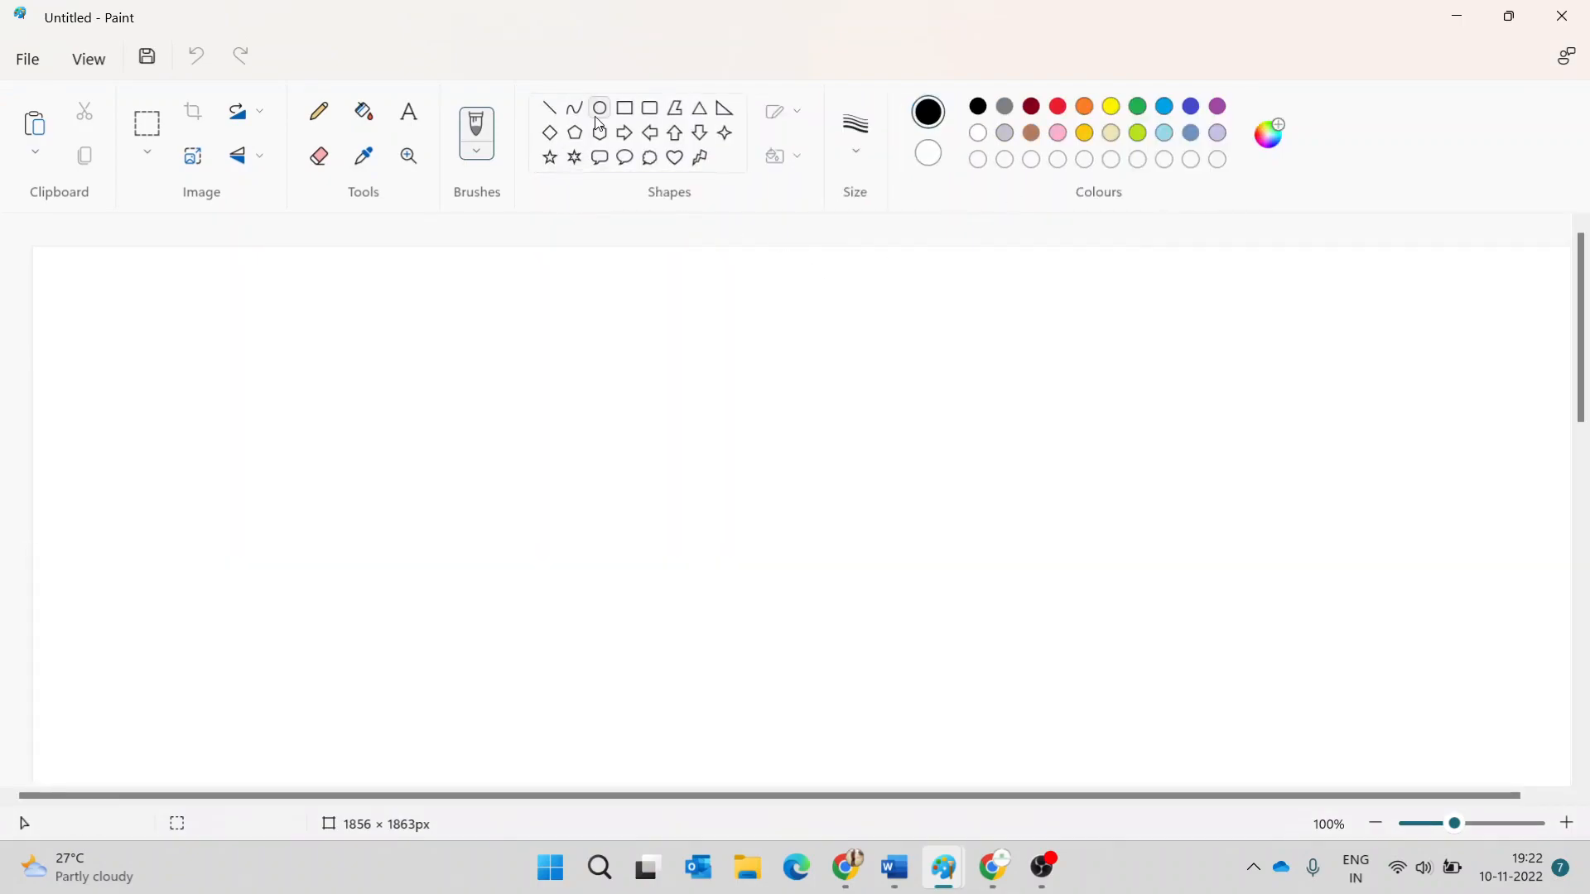
left_click(412, 124)
left_click_drag(220, 296, 1182, 576)
- Type a 'size / premium disk' table header with the row 'b1 not supported'
type("sizr")
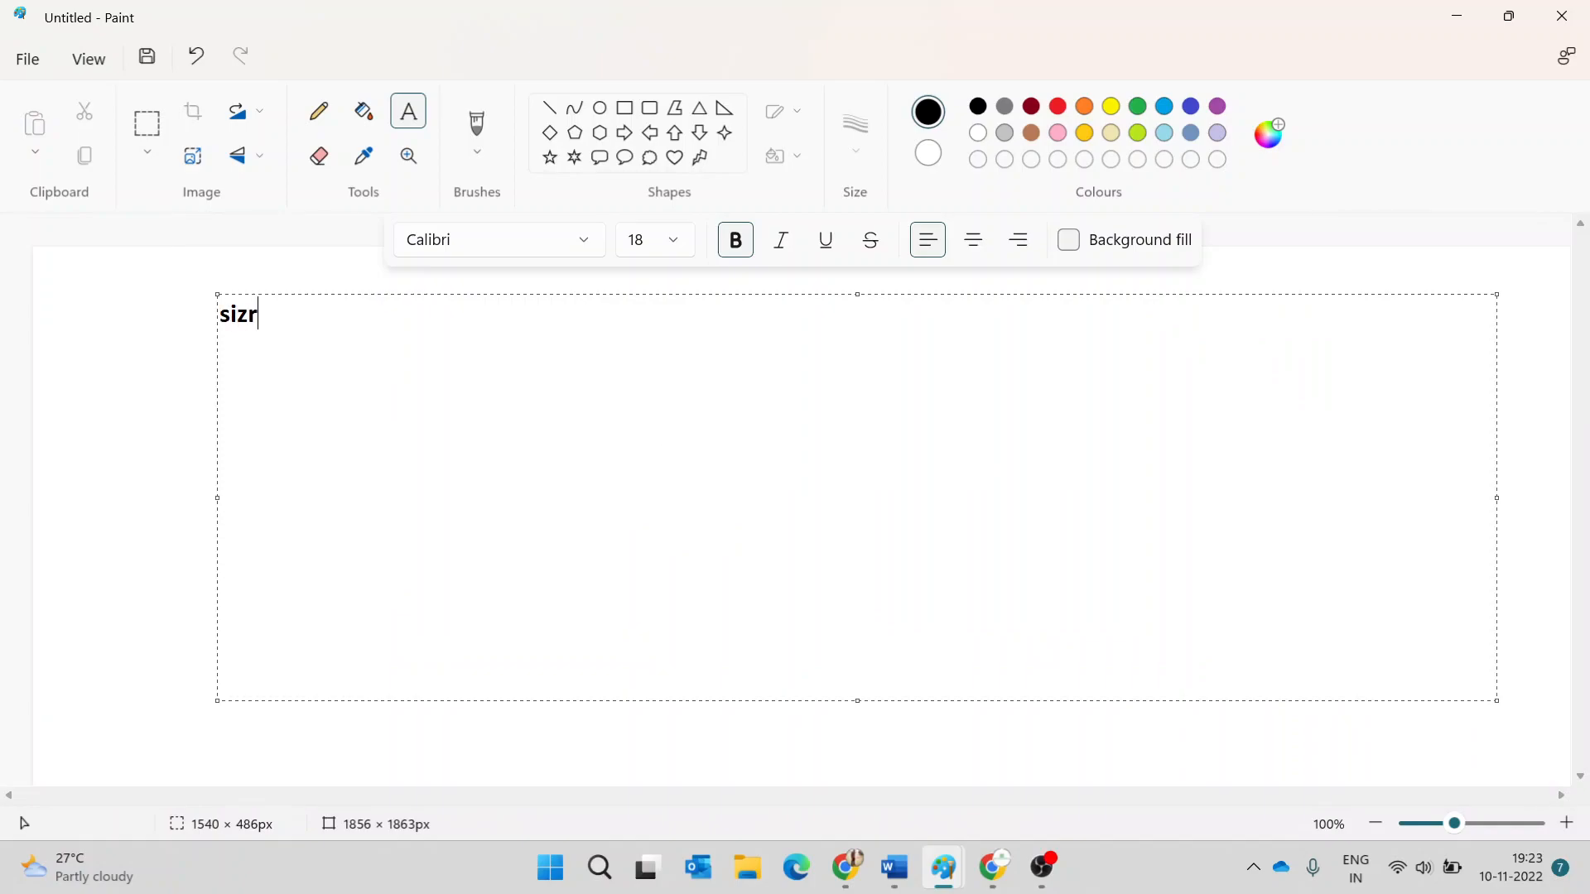
key("BackSpace")
type("e                premiun")
key("BackSpace")
type("mium")
key("Return")
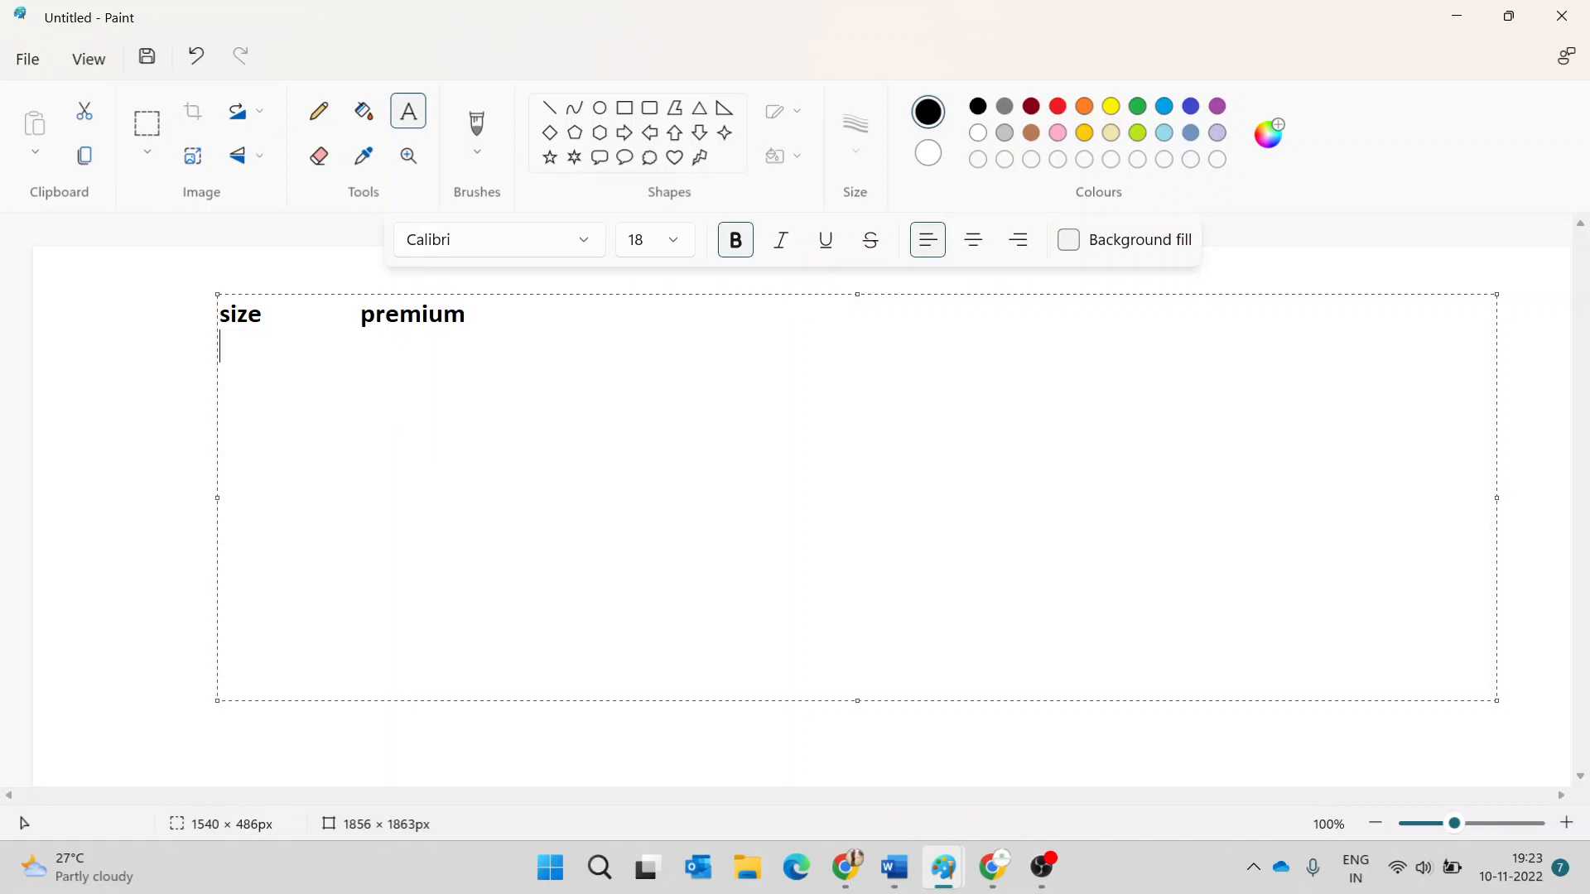
key("BackSpace")
type("disk")
key("Return")
type("b1           not")
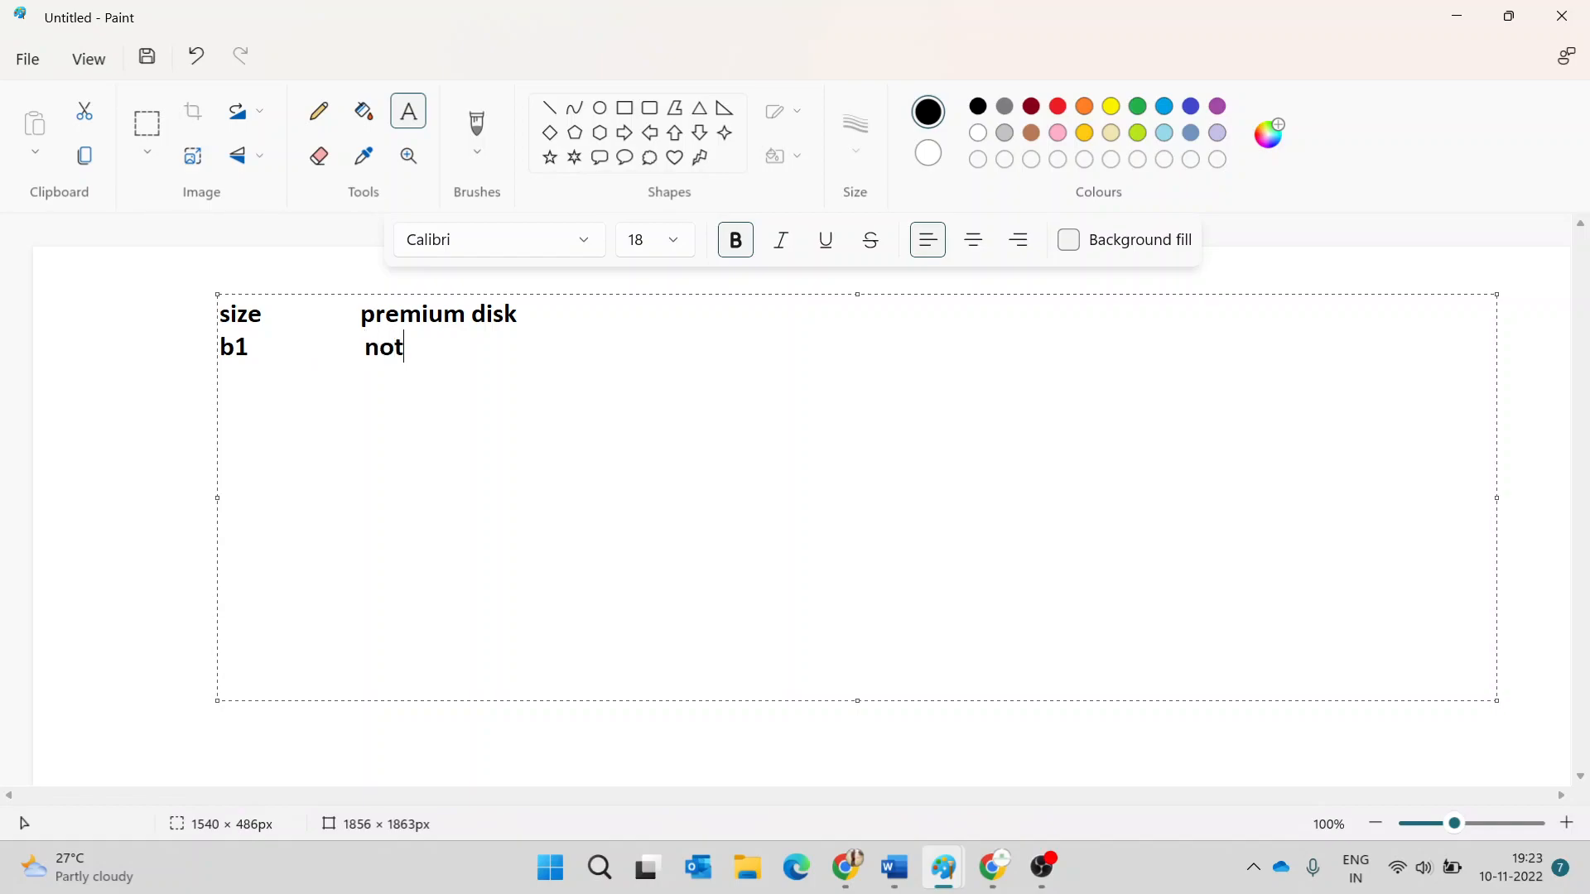
type(" supported")
key("Return")
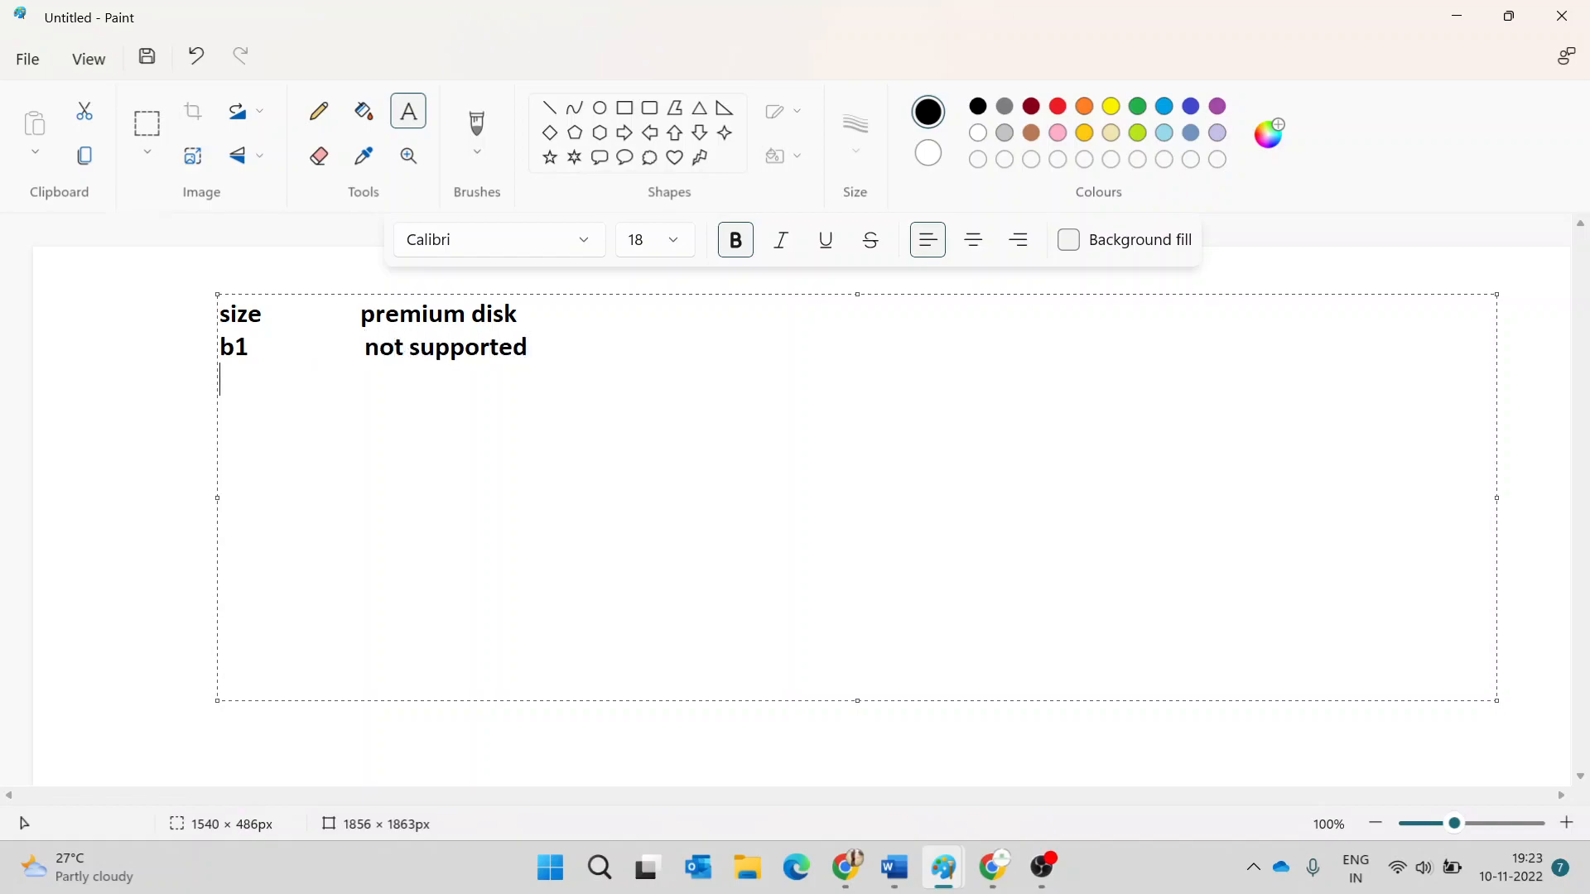
- Add 'b2 supported' and note production workloads need premium ssd on b2
type("b2 supported ")
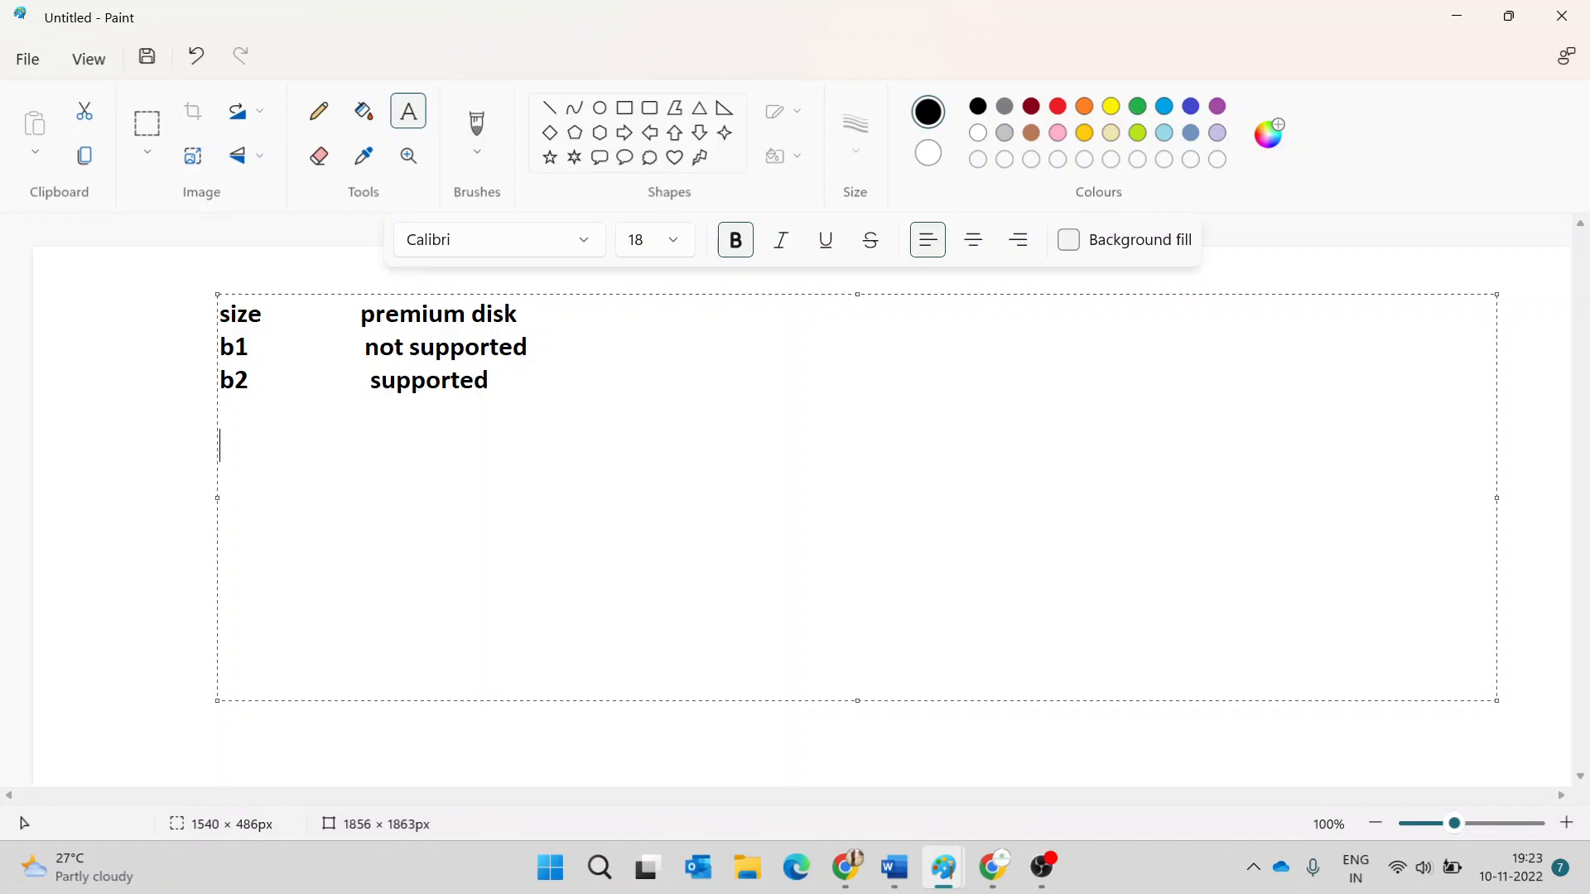
type("client - they want to")
key("BackSpace")
key("BackSpace")
type("vm for pr")
type("oduction wo")
type("rkloads ")
type("- premi")
type("un")
key("BackSpace")
type("m ssd")
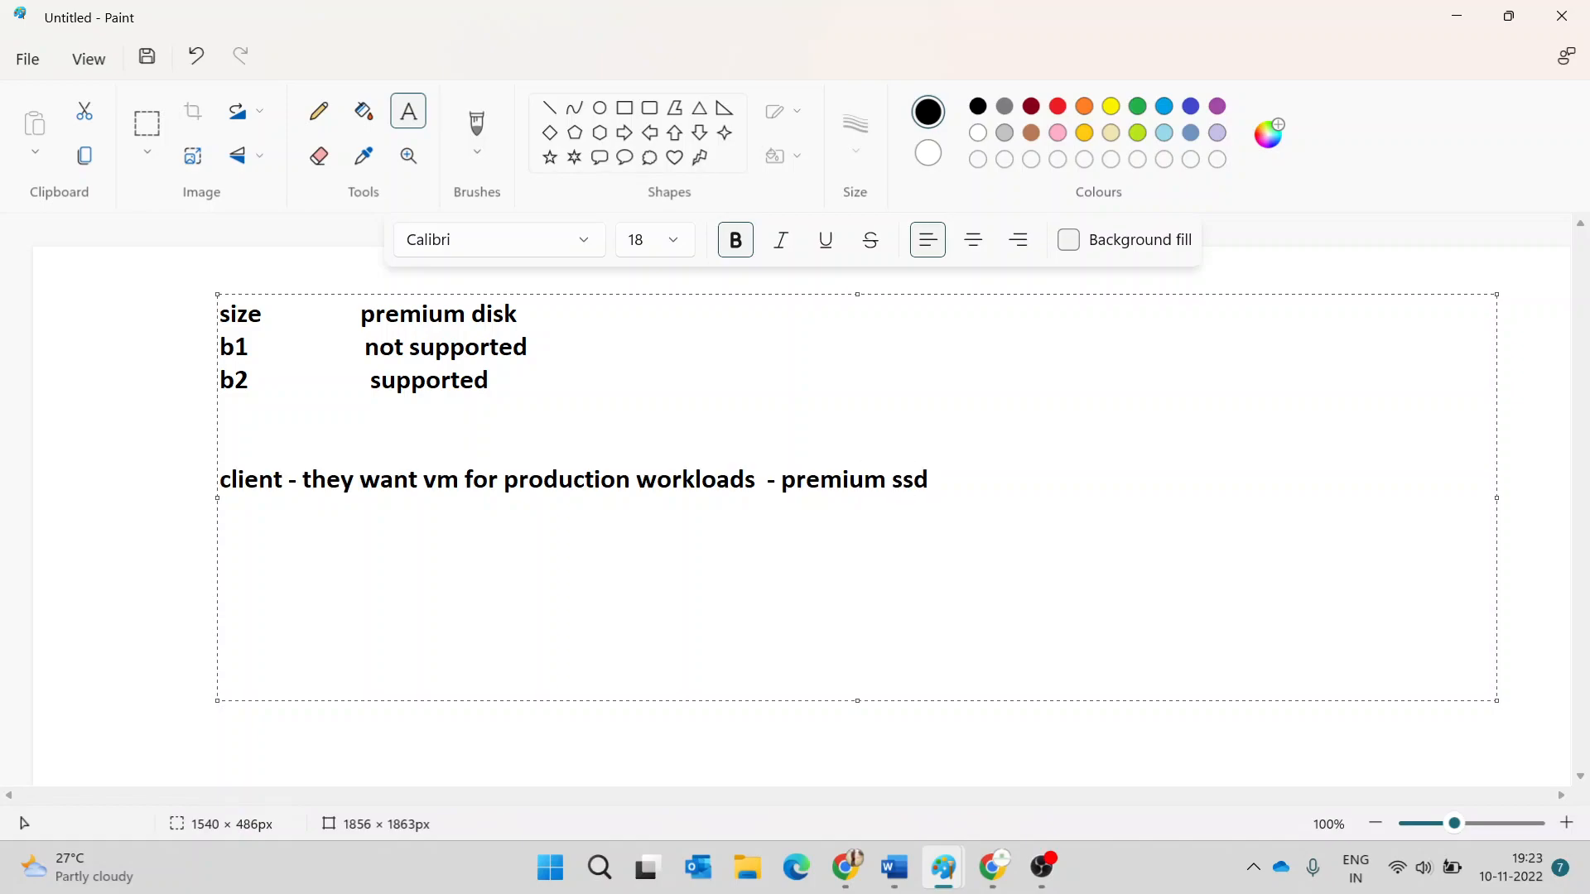
type(" -b2")
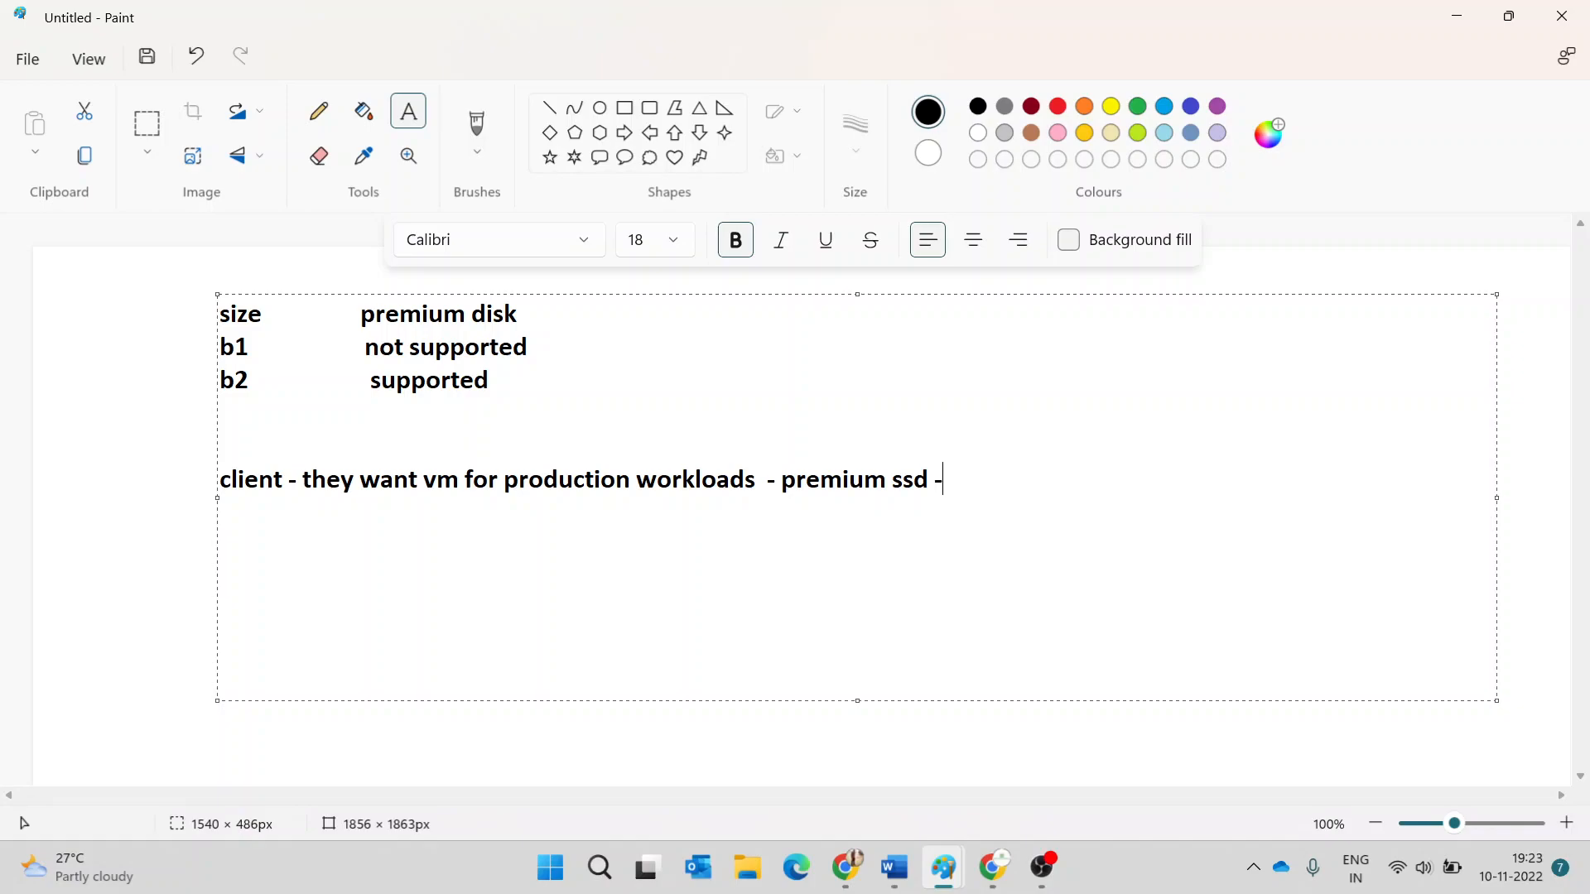
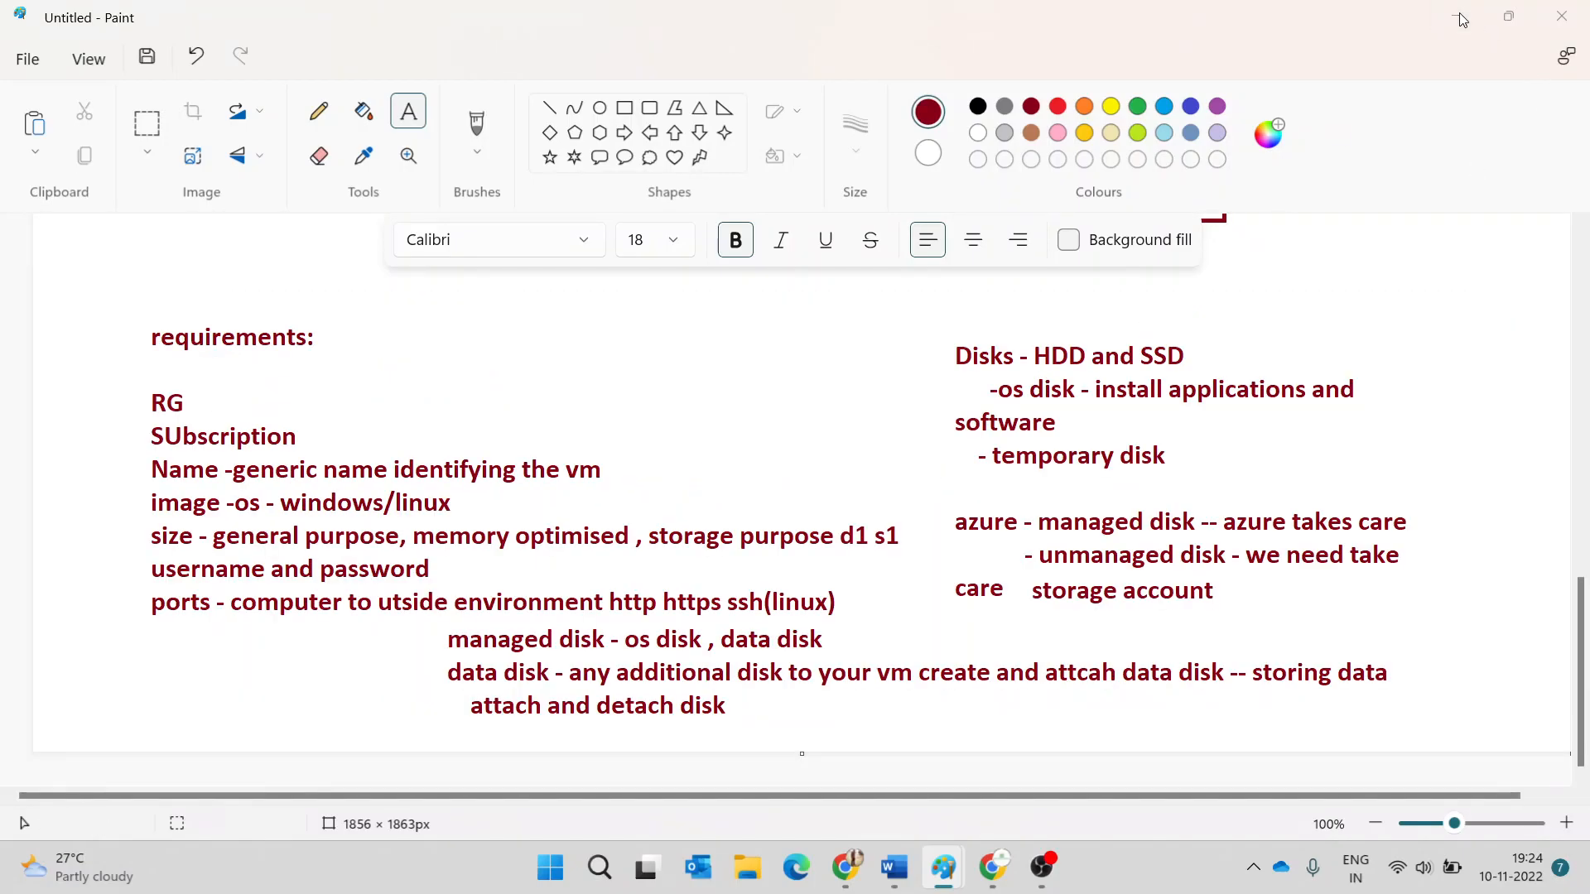
- Pass over the Azure portal and return to the Paint notes on b1/b2 premium disk support
left_click(1457, 15)
left_click(1462, 18)
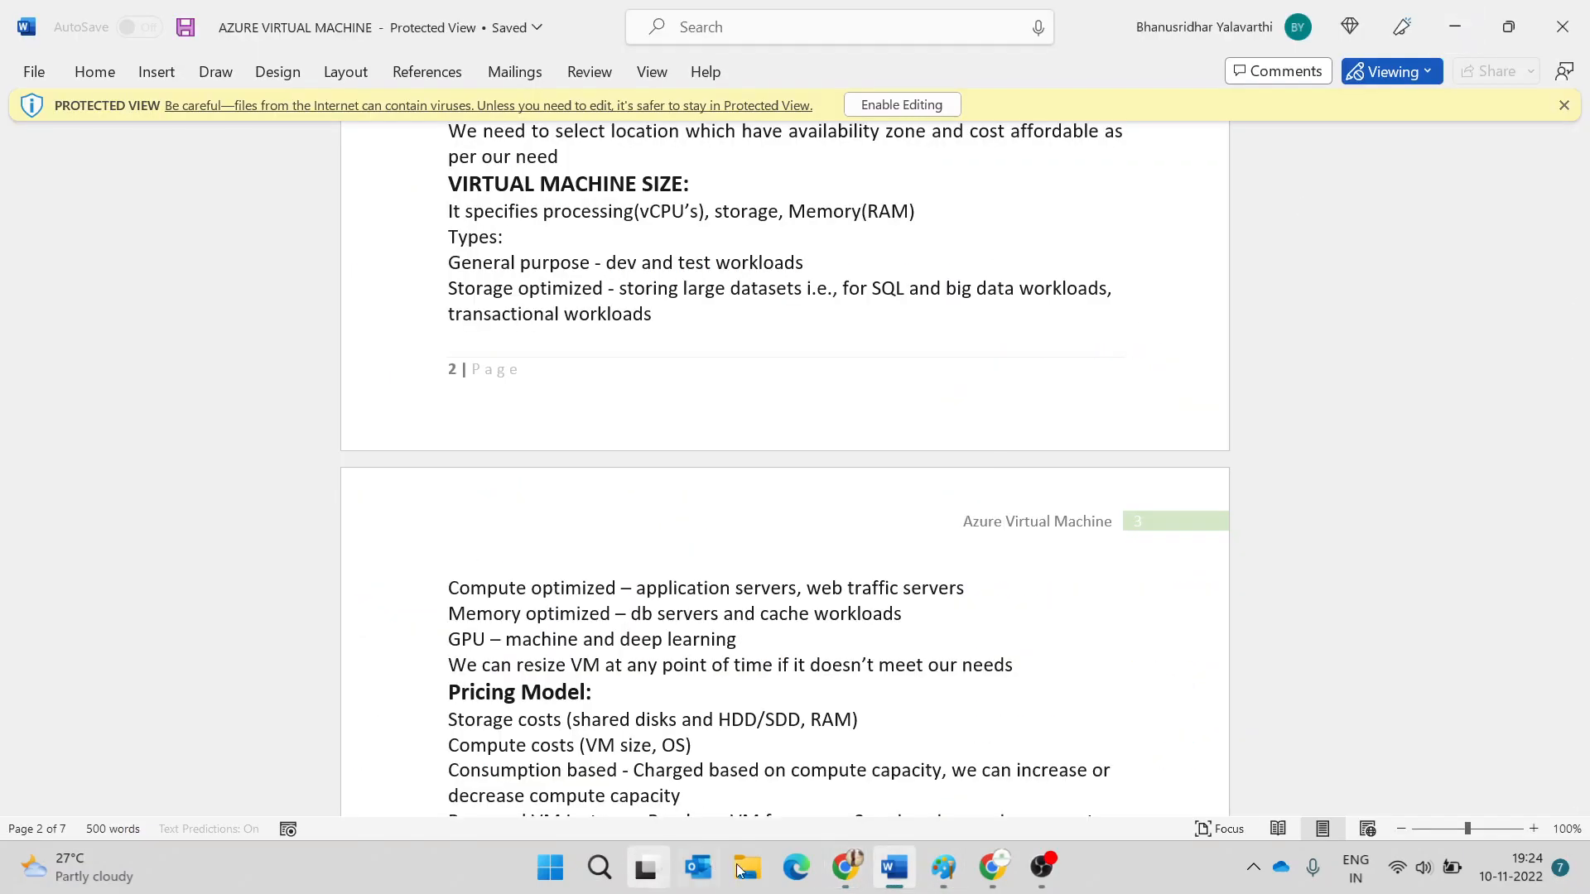
left_click(861, 874)
left_click(720, 750)
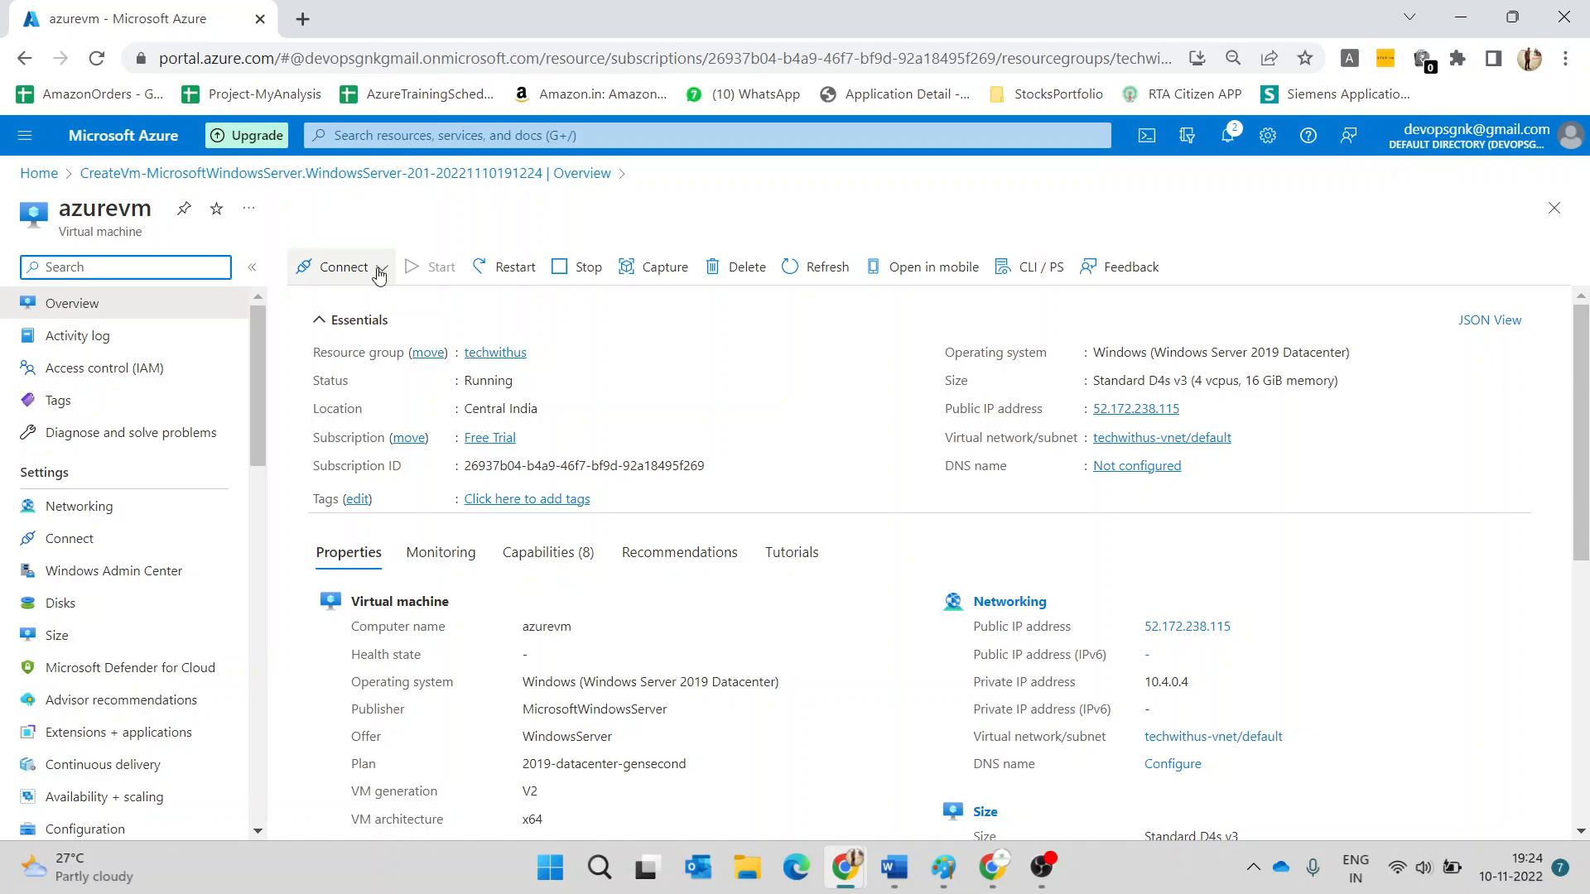
left_click(944, 867)
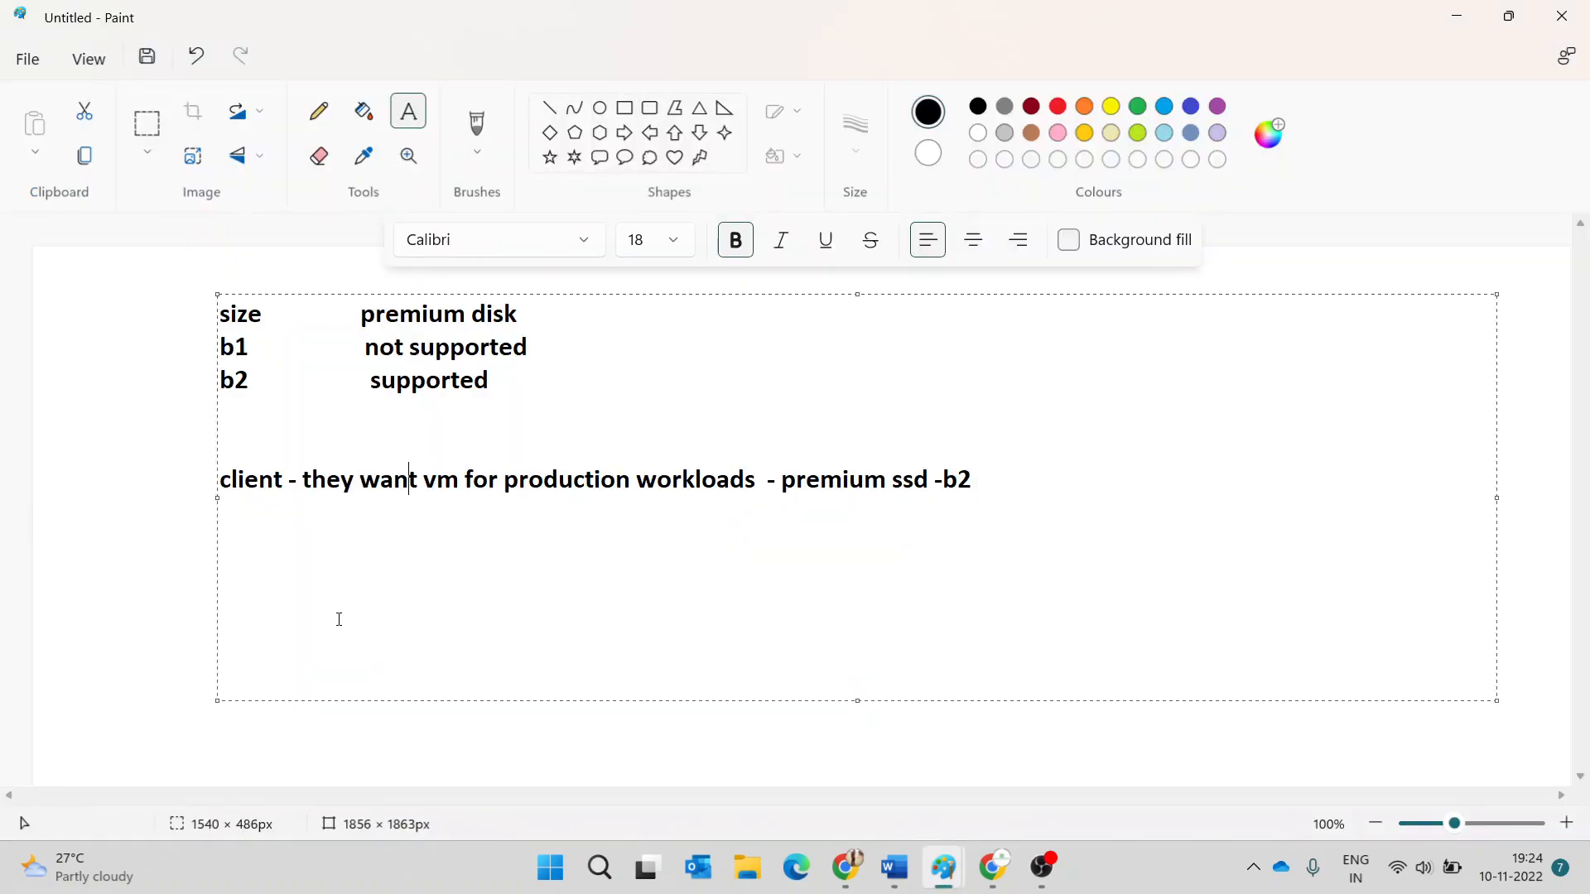
- Add the note 'Connect to windows vm - remote desktop protocol(RDP) - run-> mstsc -> public ip -> username and password'
left_click(133, 546)
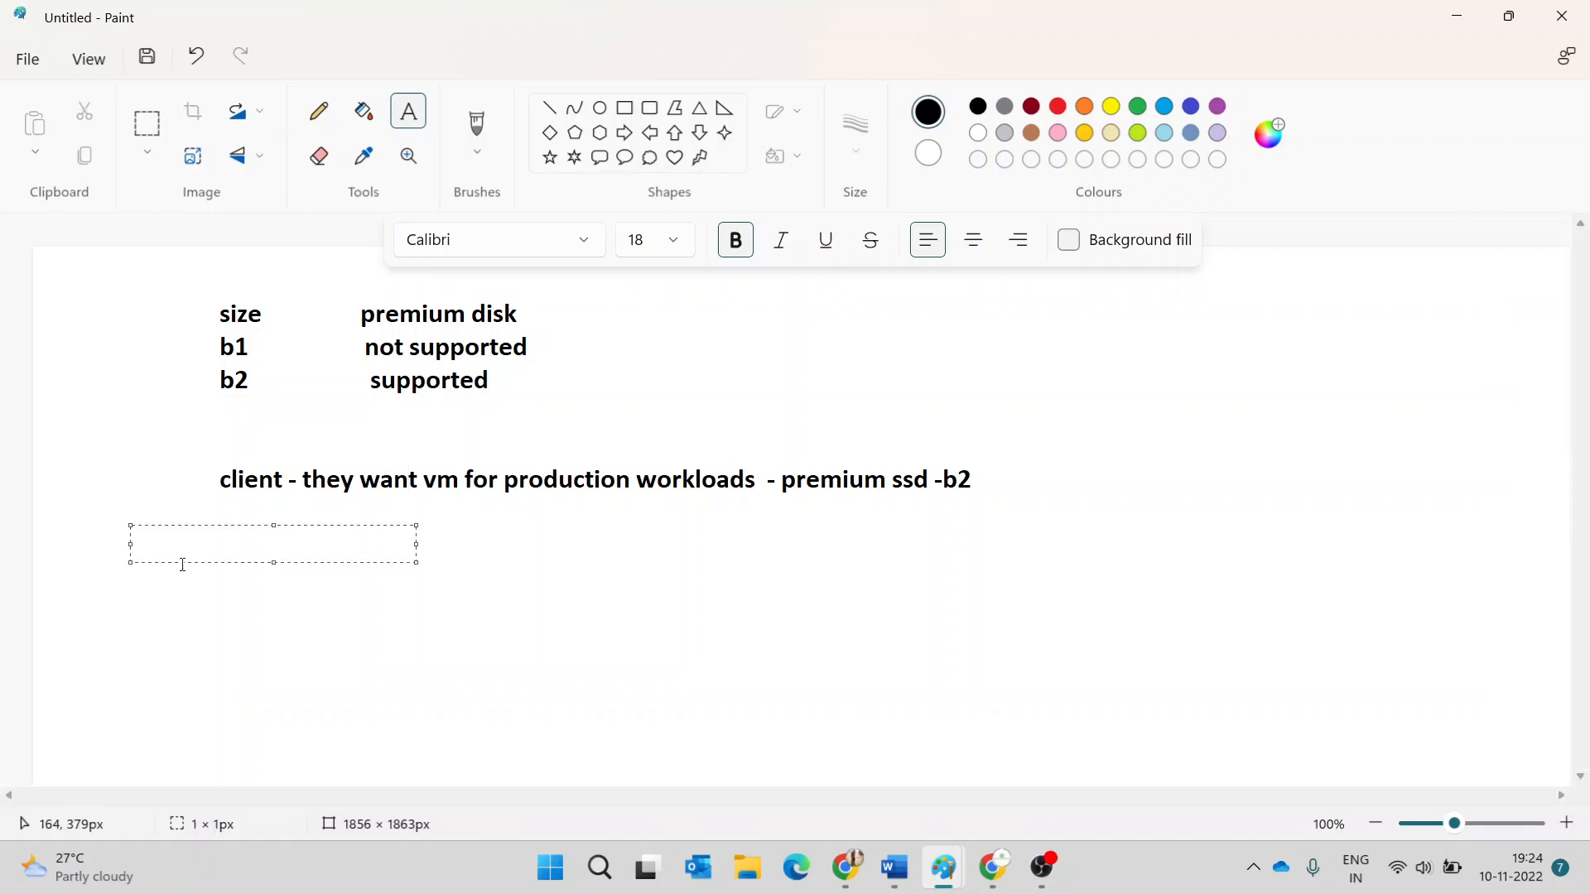
type("Connect to vm ")
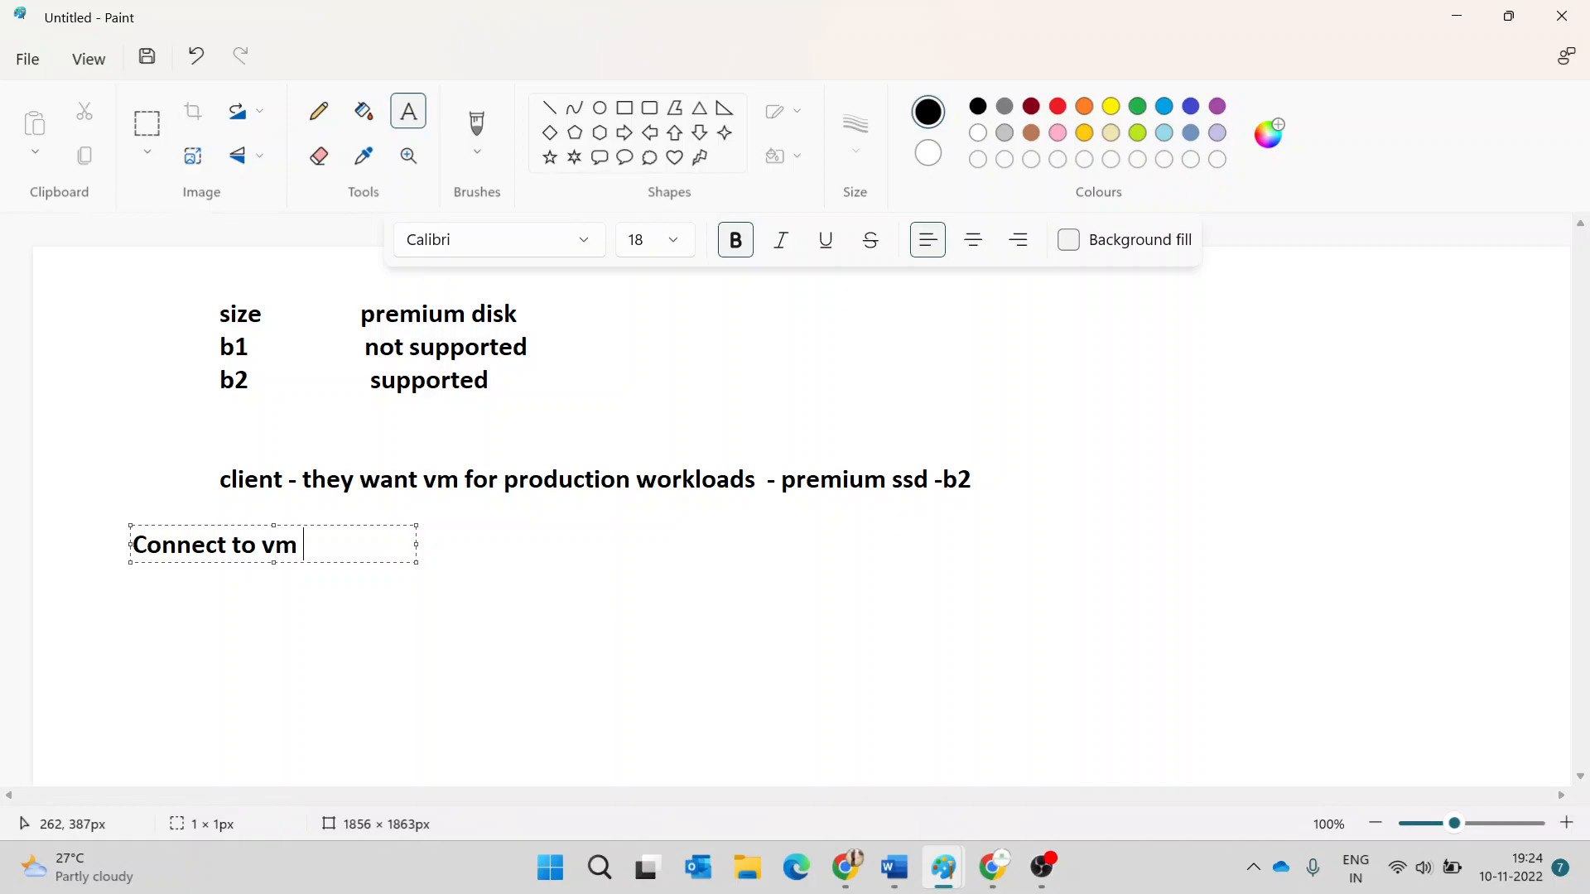
type("- RDp")
key("BackSpace")
key("BackSpace")
key("BackSpace")
type("windows ")
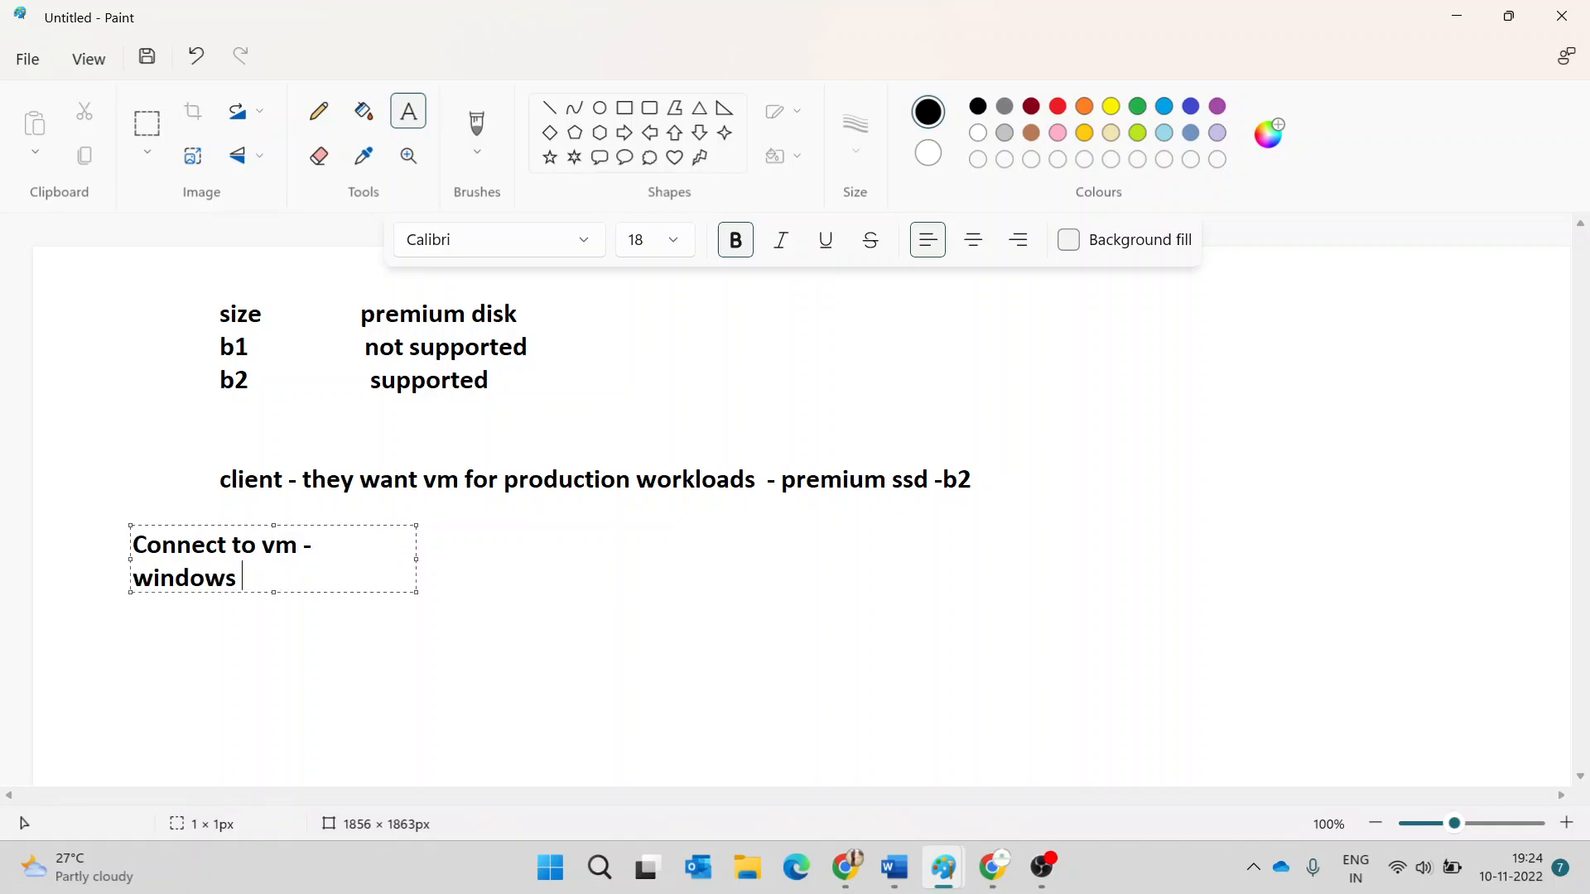
type("vm -rcp")
key("BackSpace")
key("BackSpace")
key("BackSpace")
type("remote")
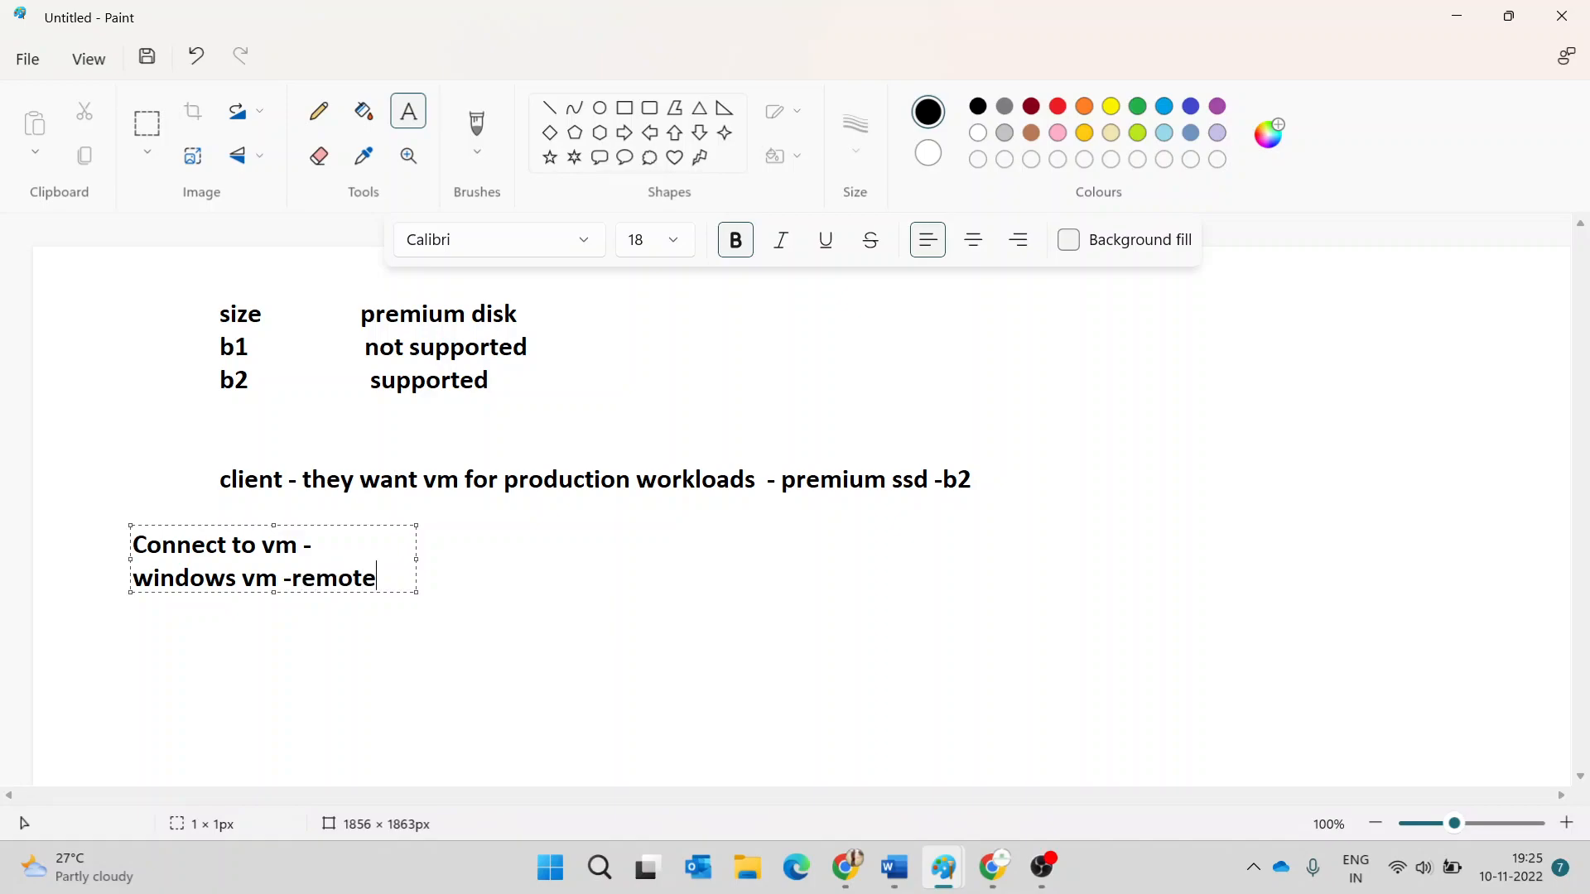
type(" desktop")
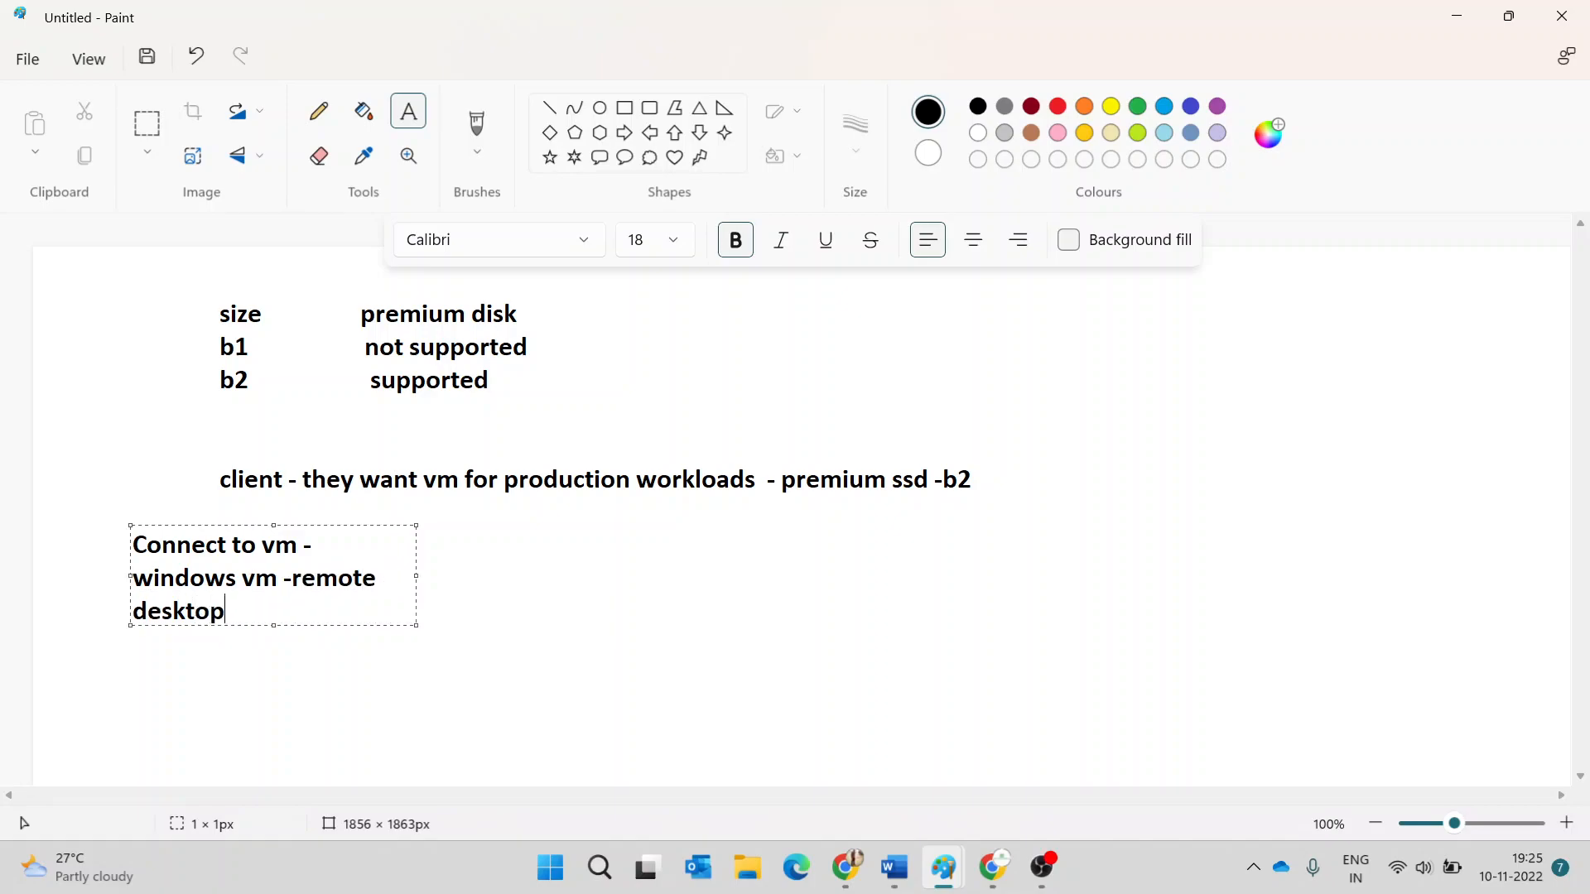
type(" protocol(R")
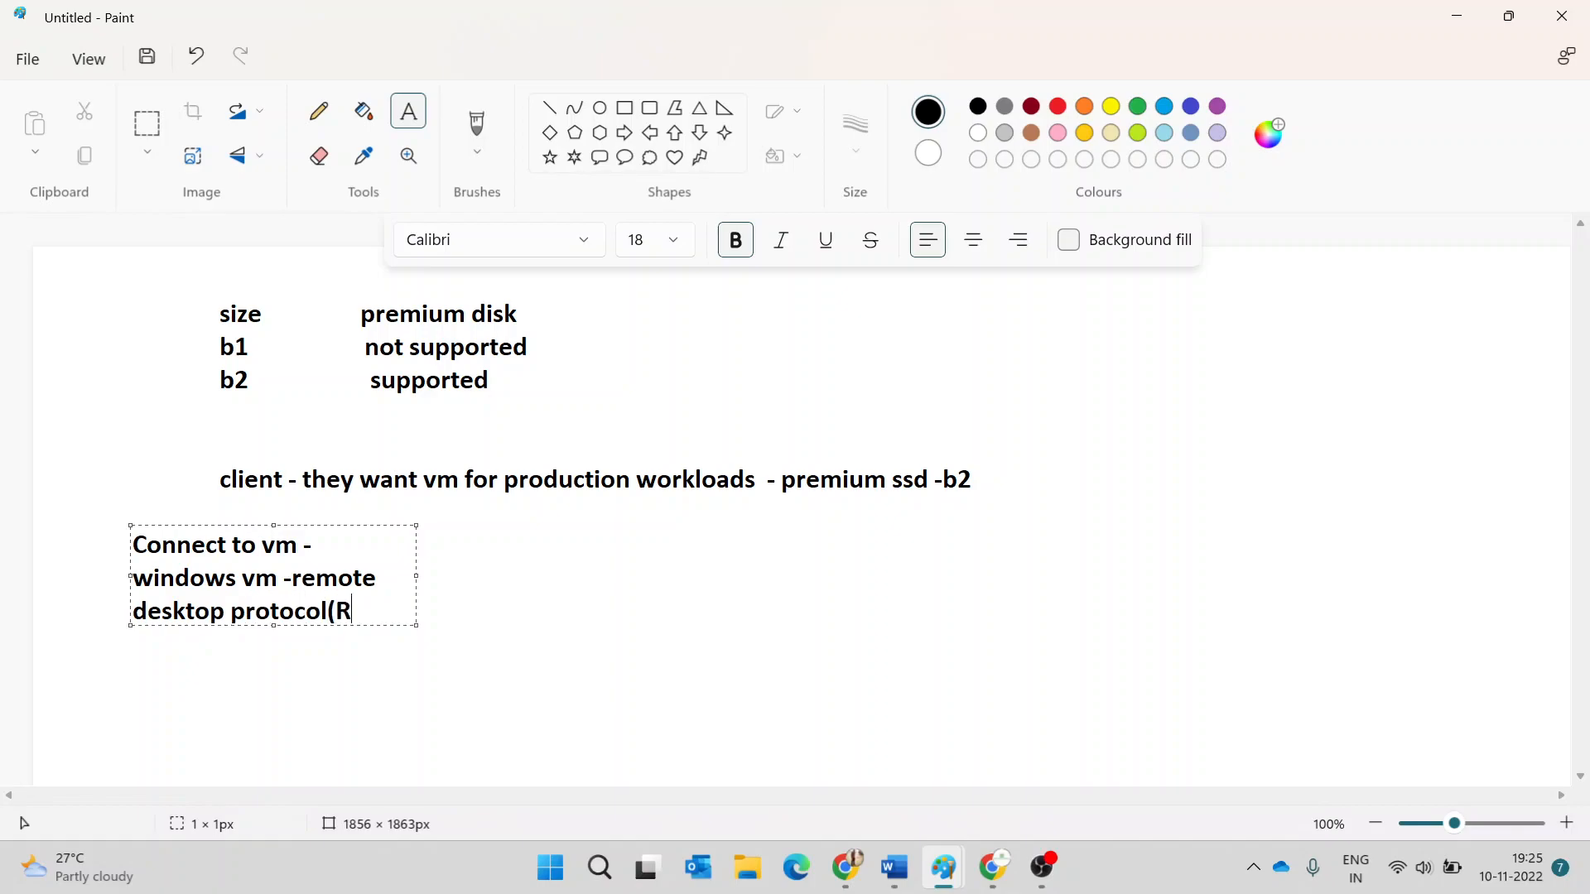
type("DP) ")
type("- ")
type("run-")
type("> m")
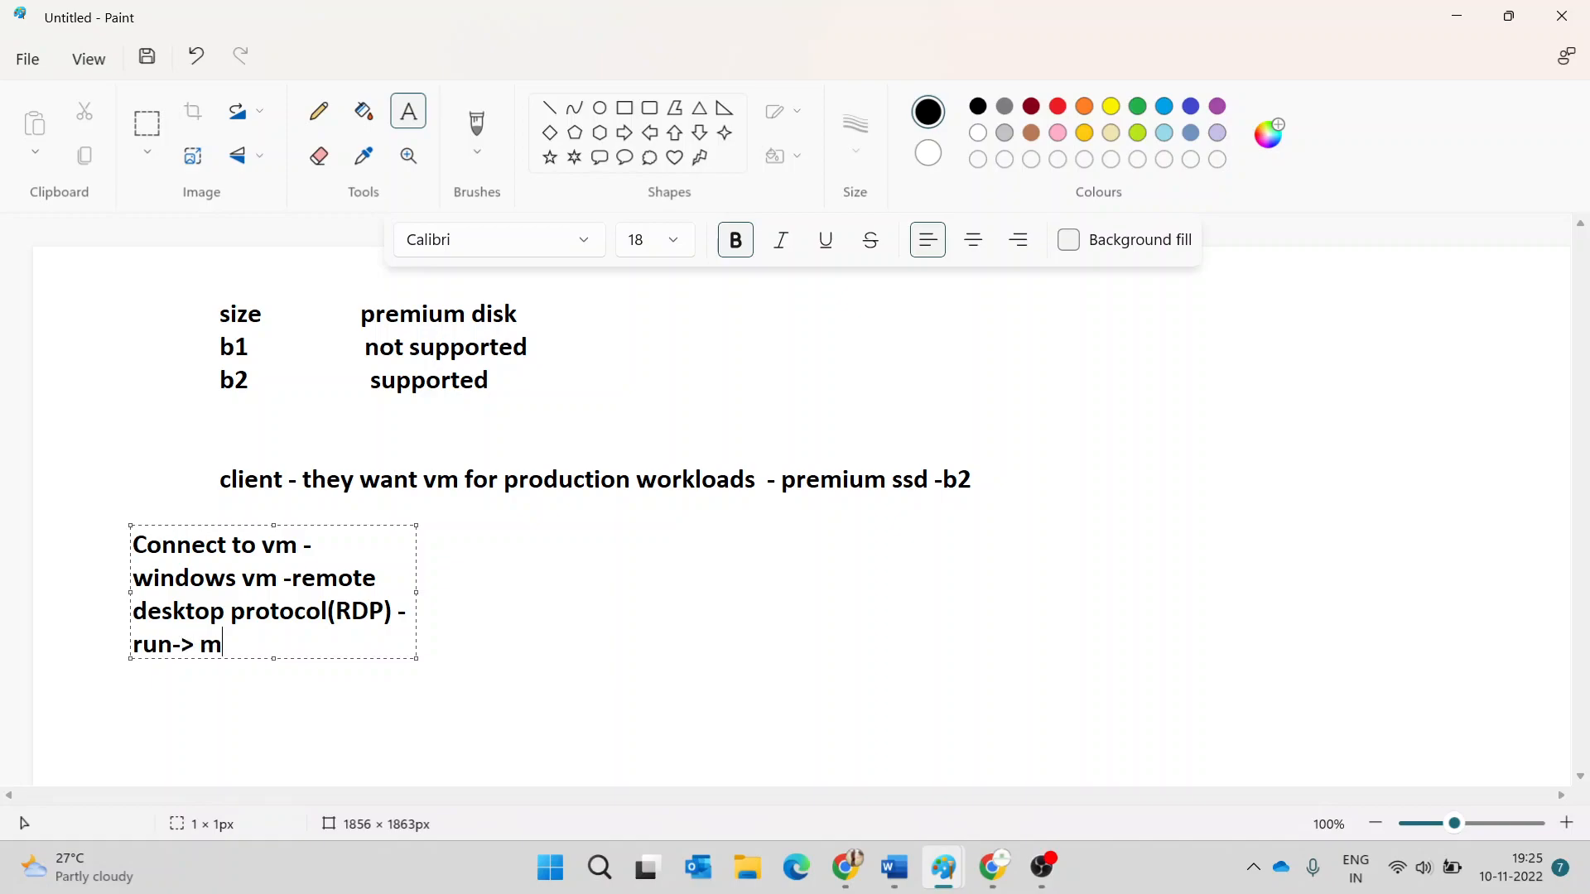
type("stsc")
key("Return")
key("BackSpace")
type("-> public")
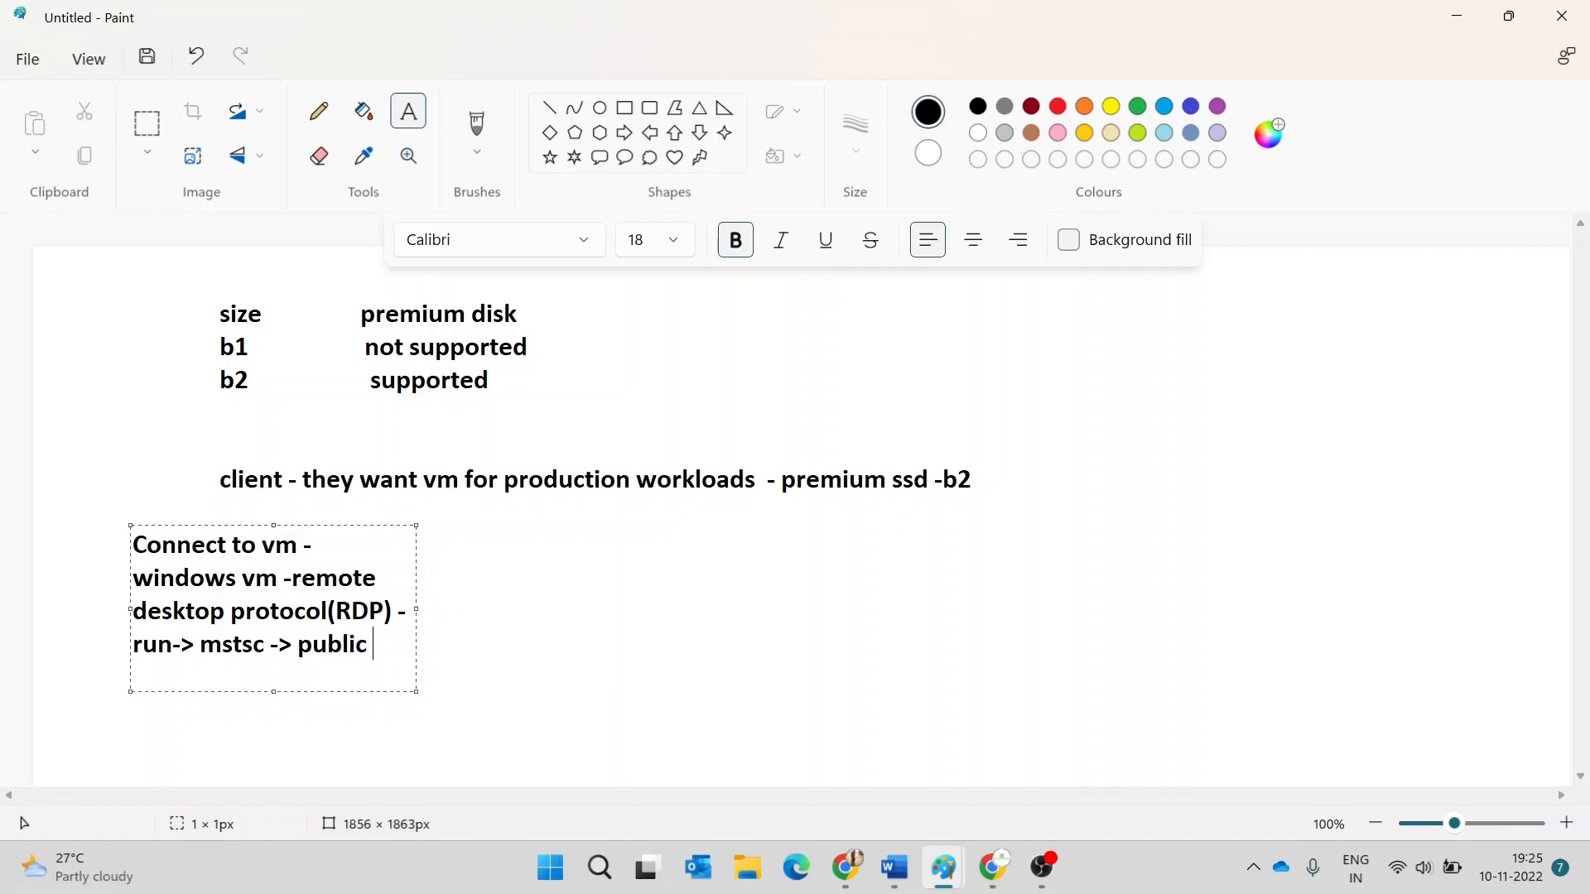
type(" ip of vm -> enter us")
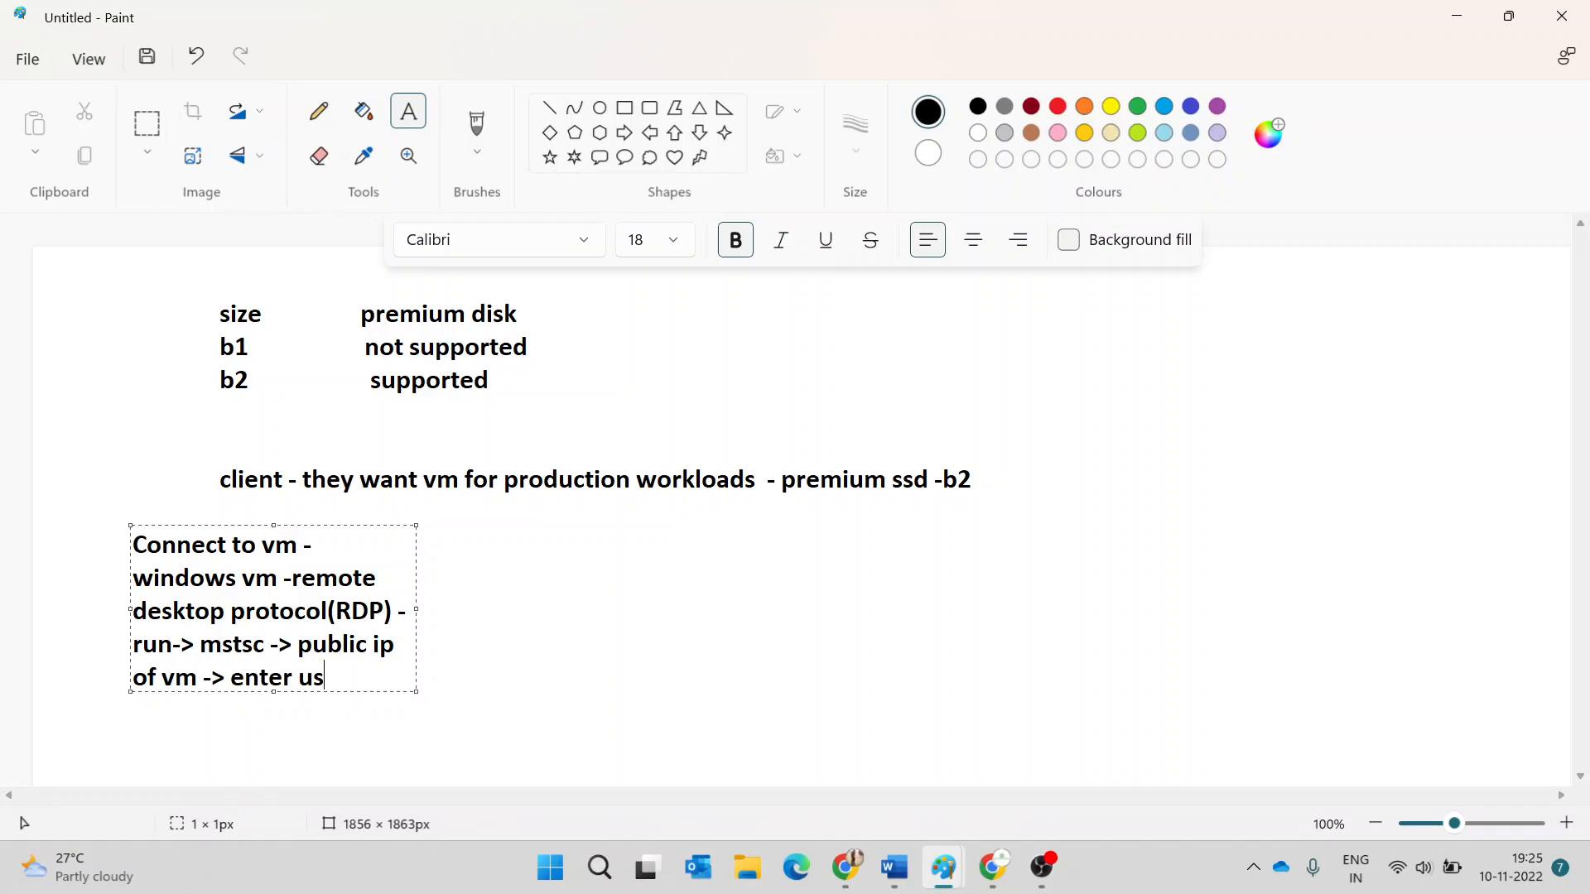
type("ername and ")
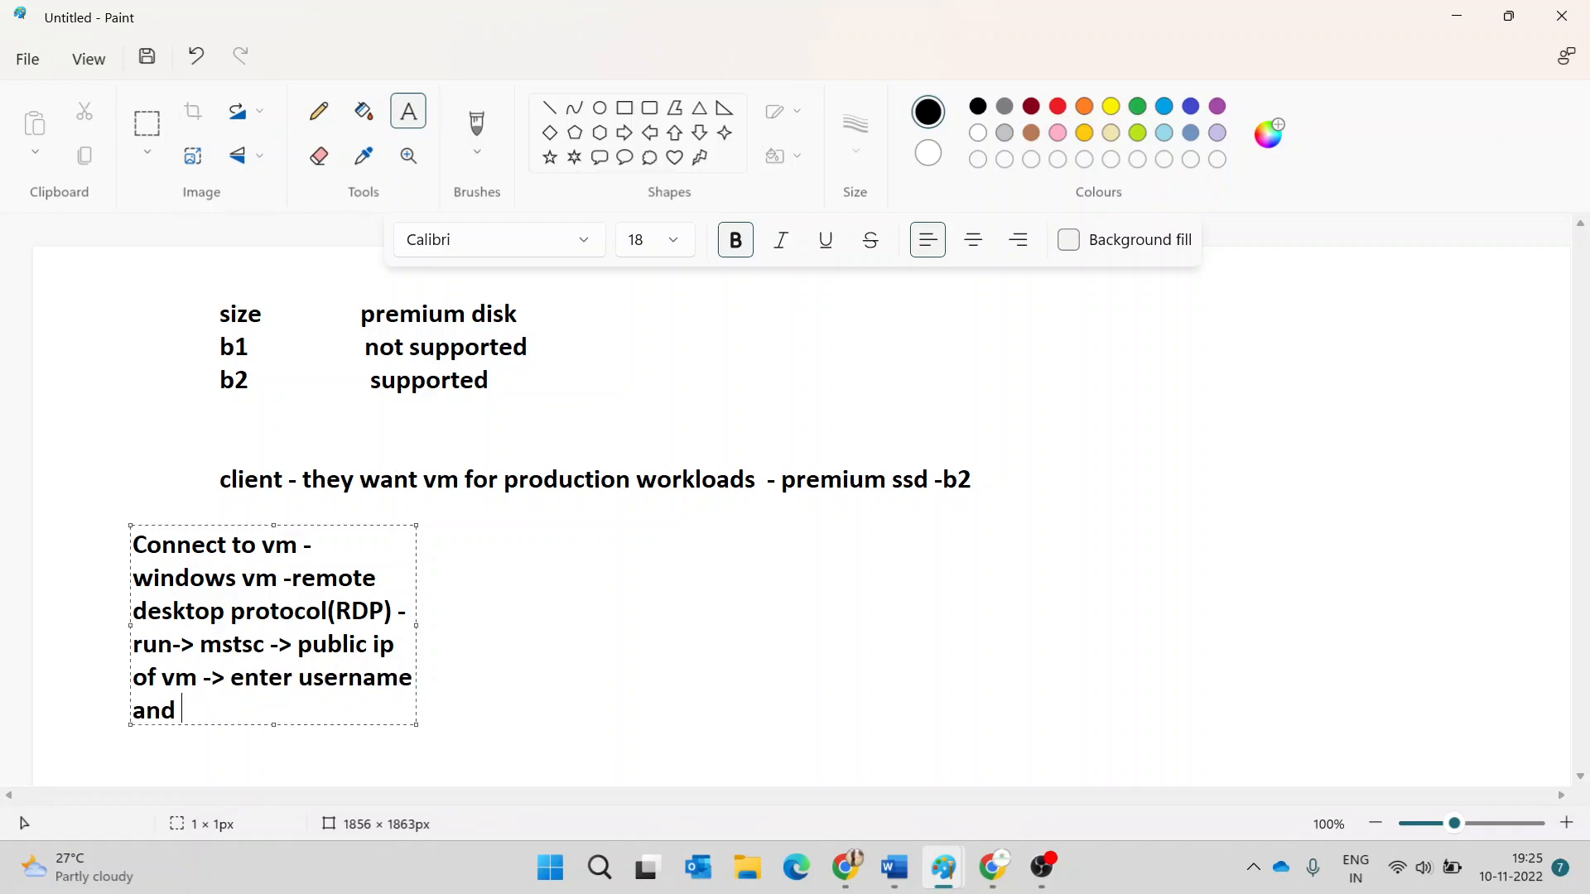
type("password")
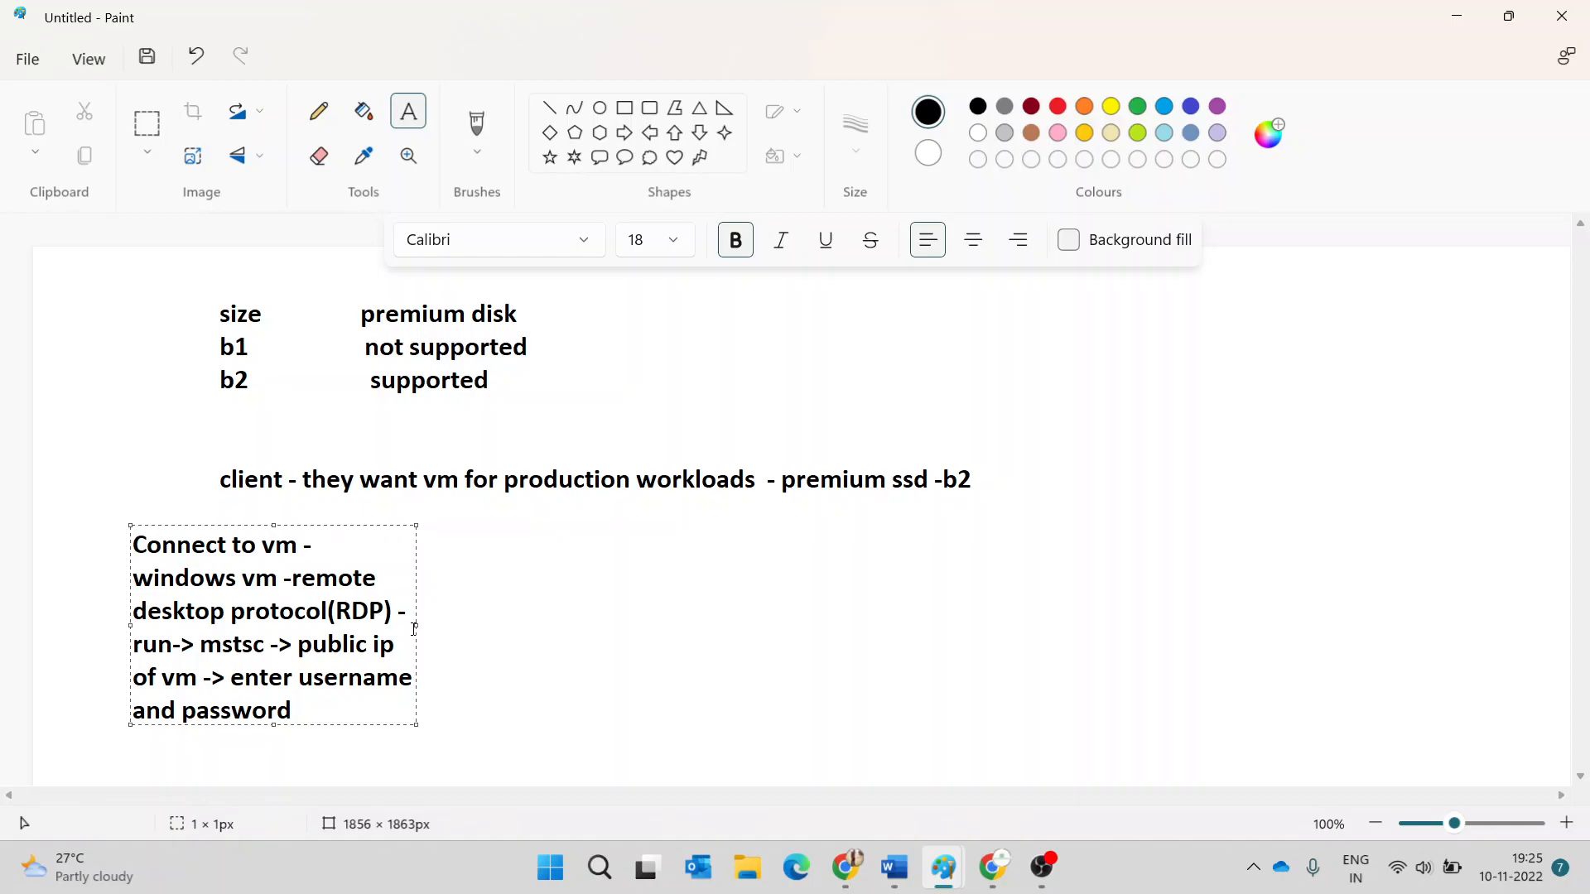
left_click_drag(415, 625, 1011, 621)
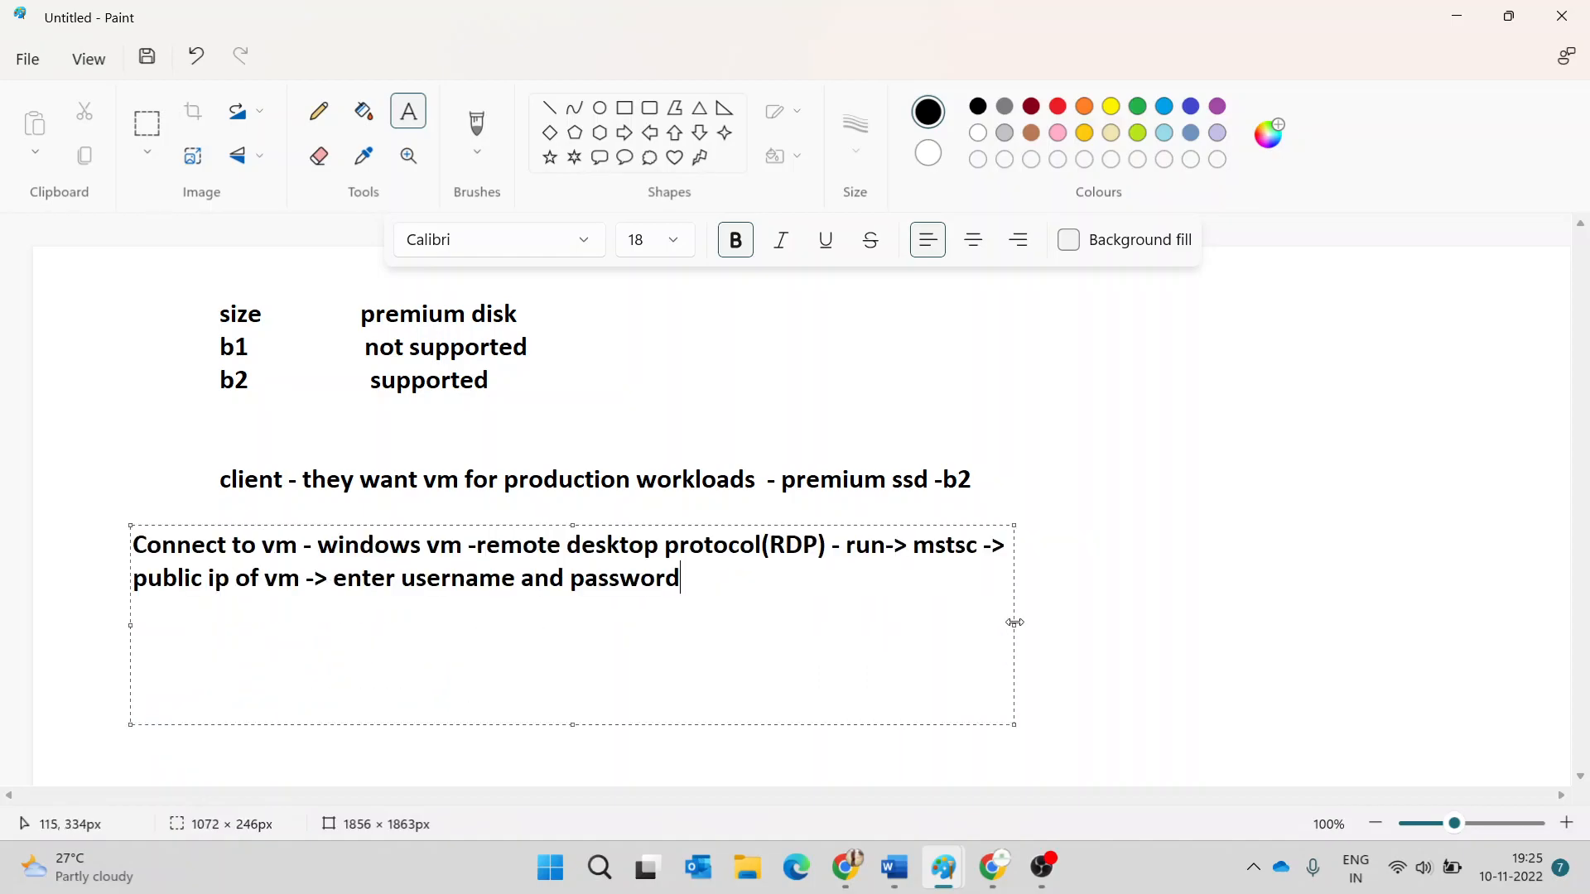
left_click(1119, 629)
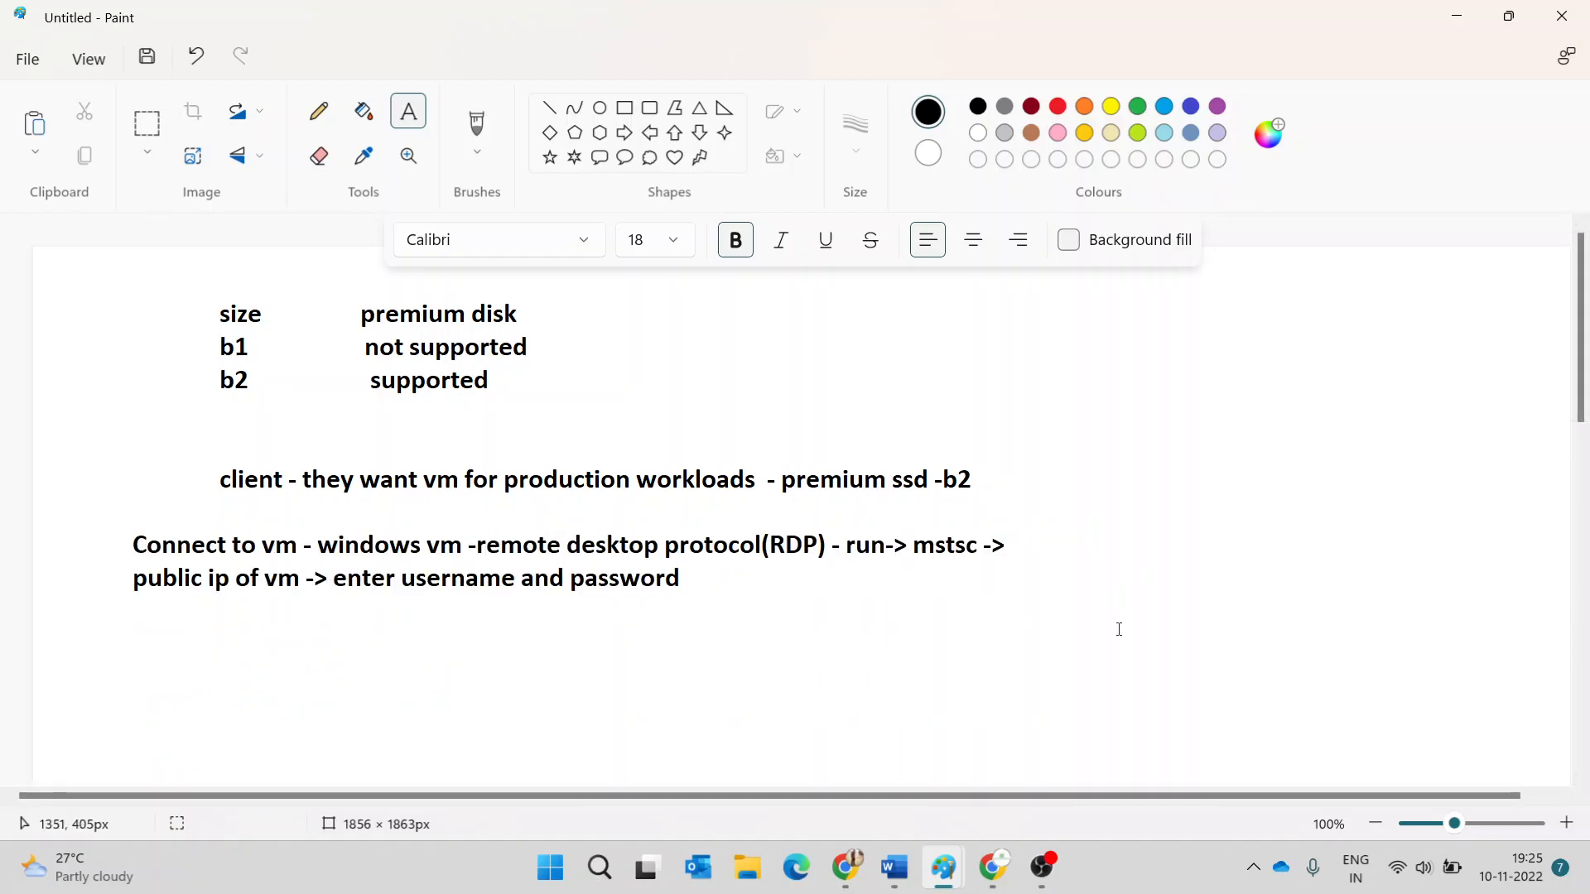
- Scroll the AZURE VIRTUAL MACHINE Word guide to 'Connecting to VM', then put Word away
left_click(893, 870)
scroll(899, 661, "down", 10)
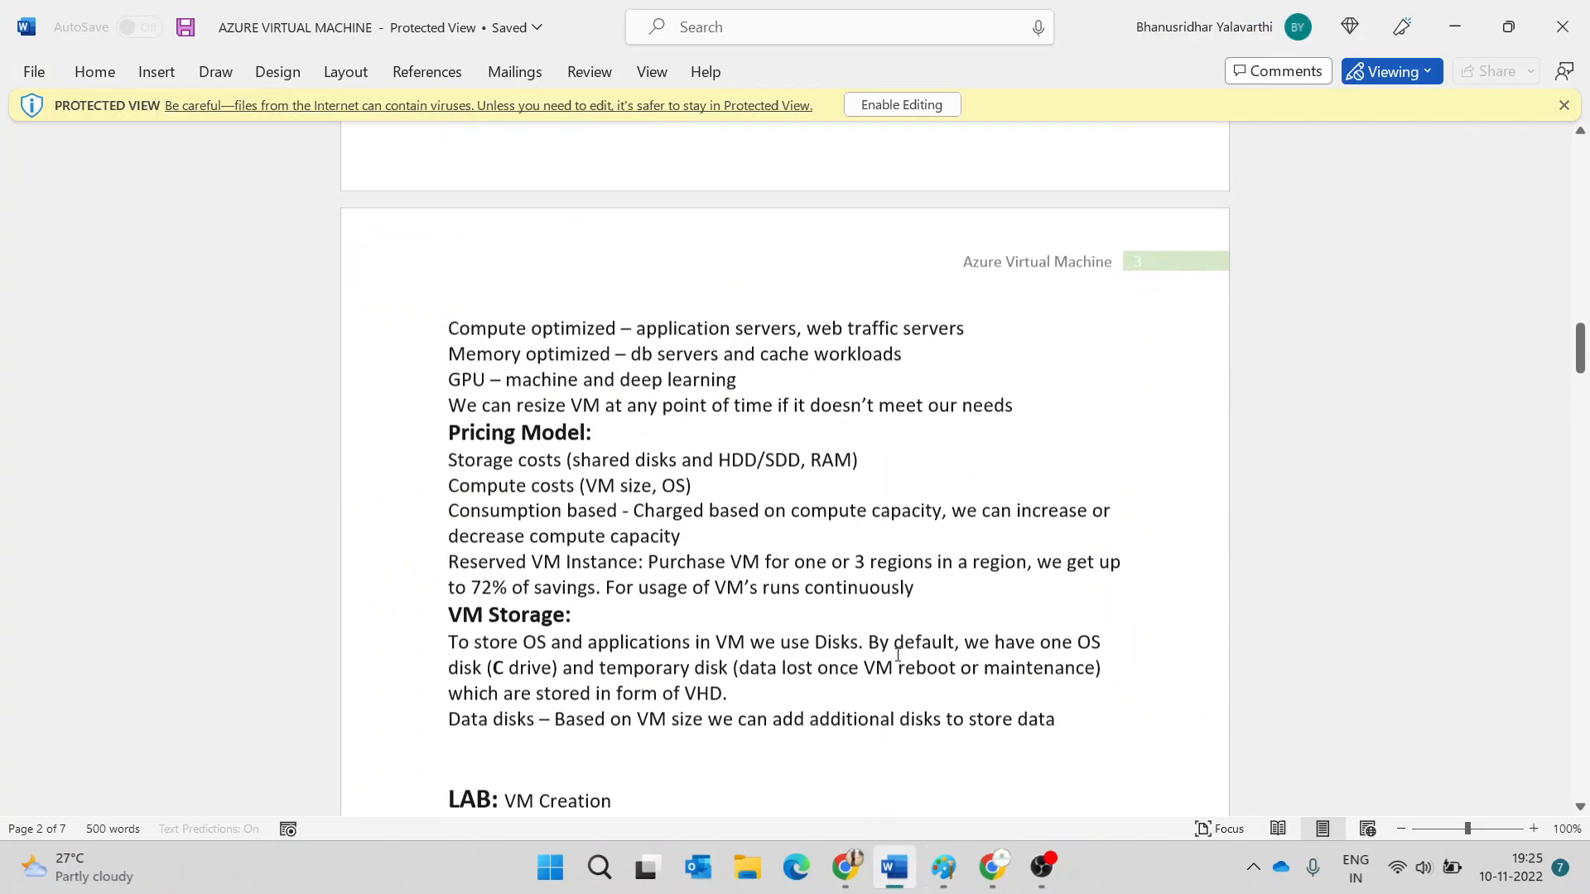
scroll(899, 661, "down", 15)
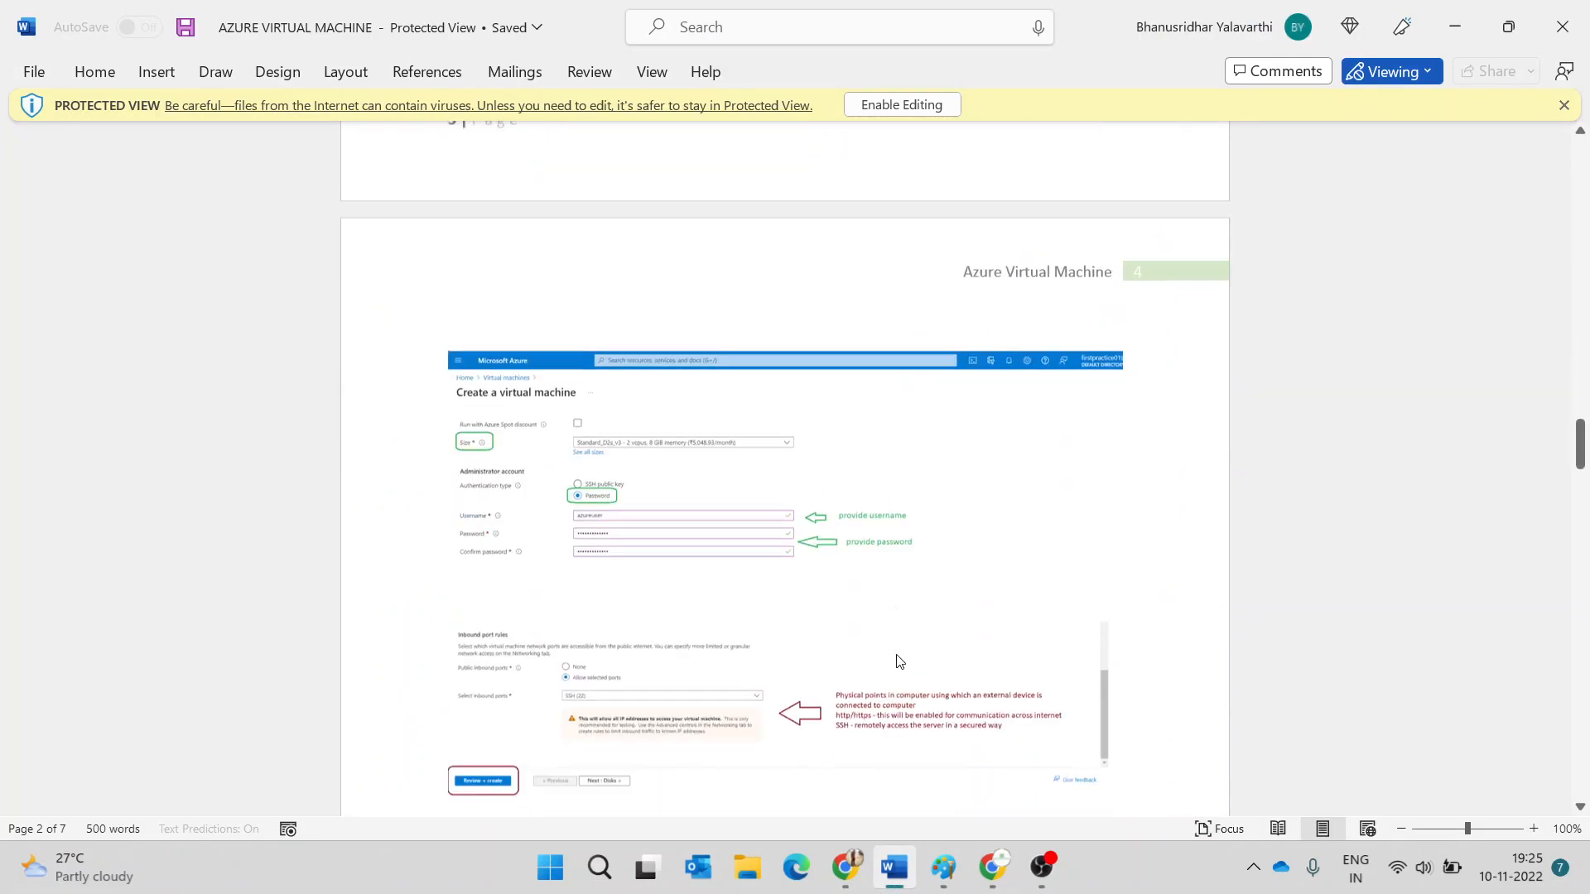
scroll(899, 660, "down", 15)
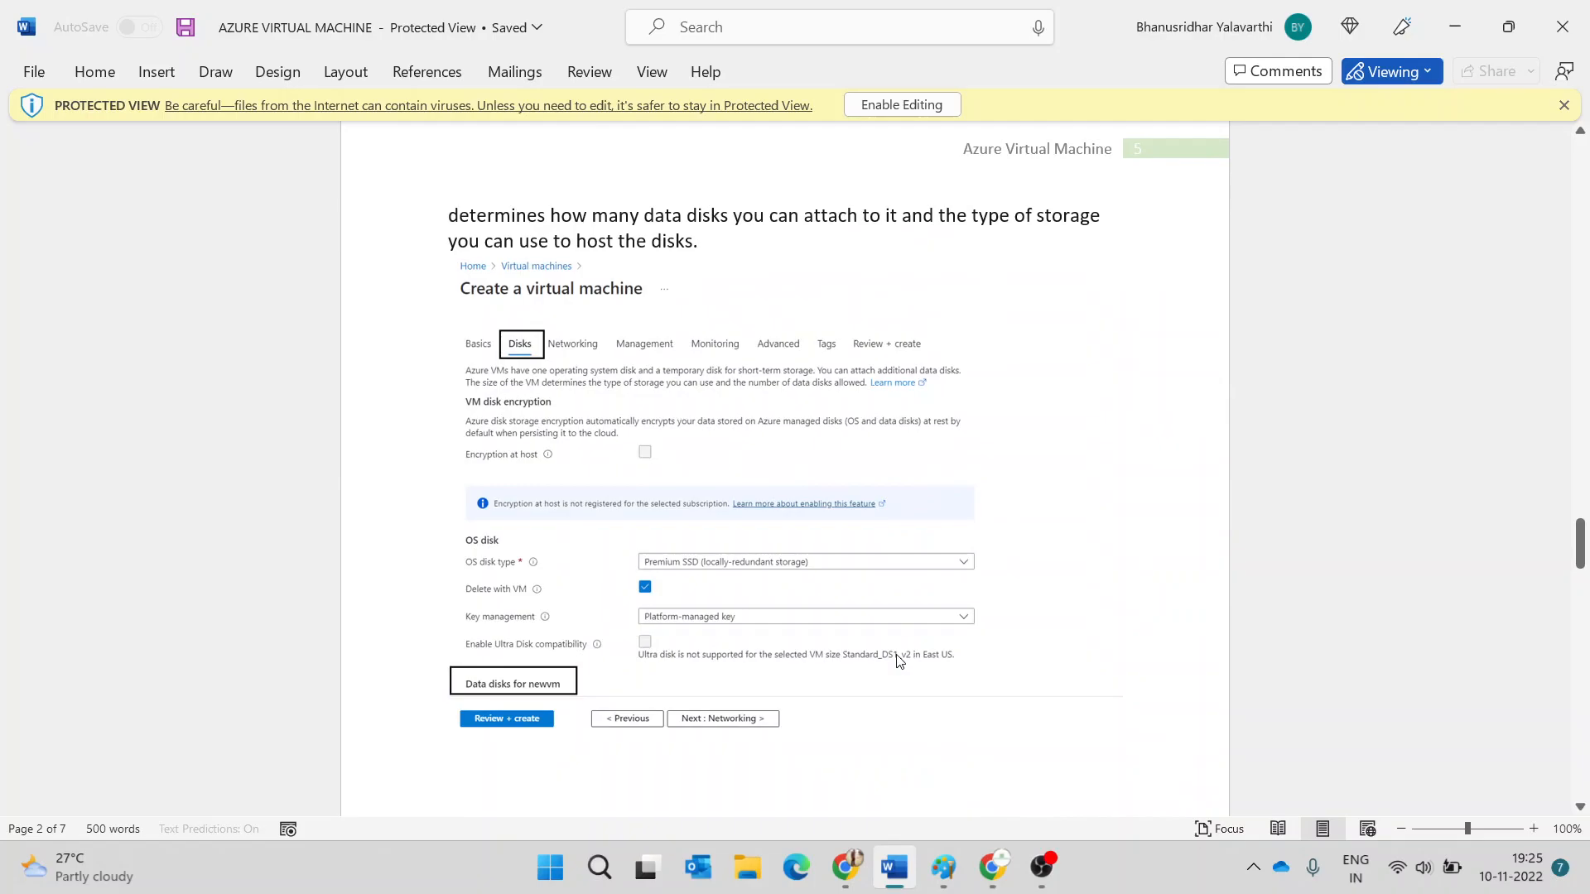
scroll(899, 661, "down", 15)
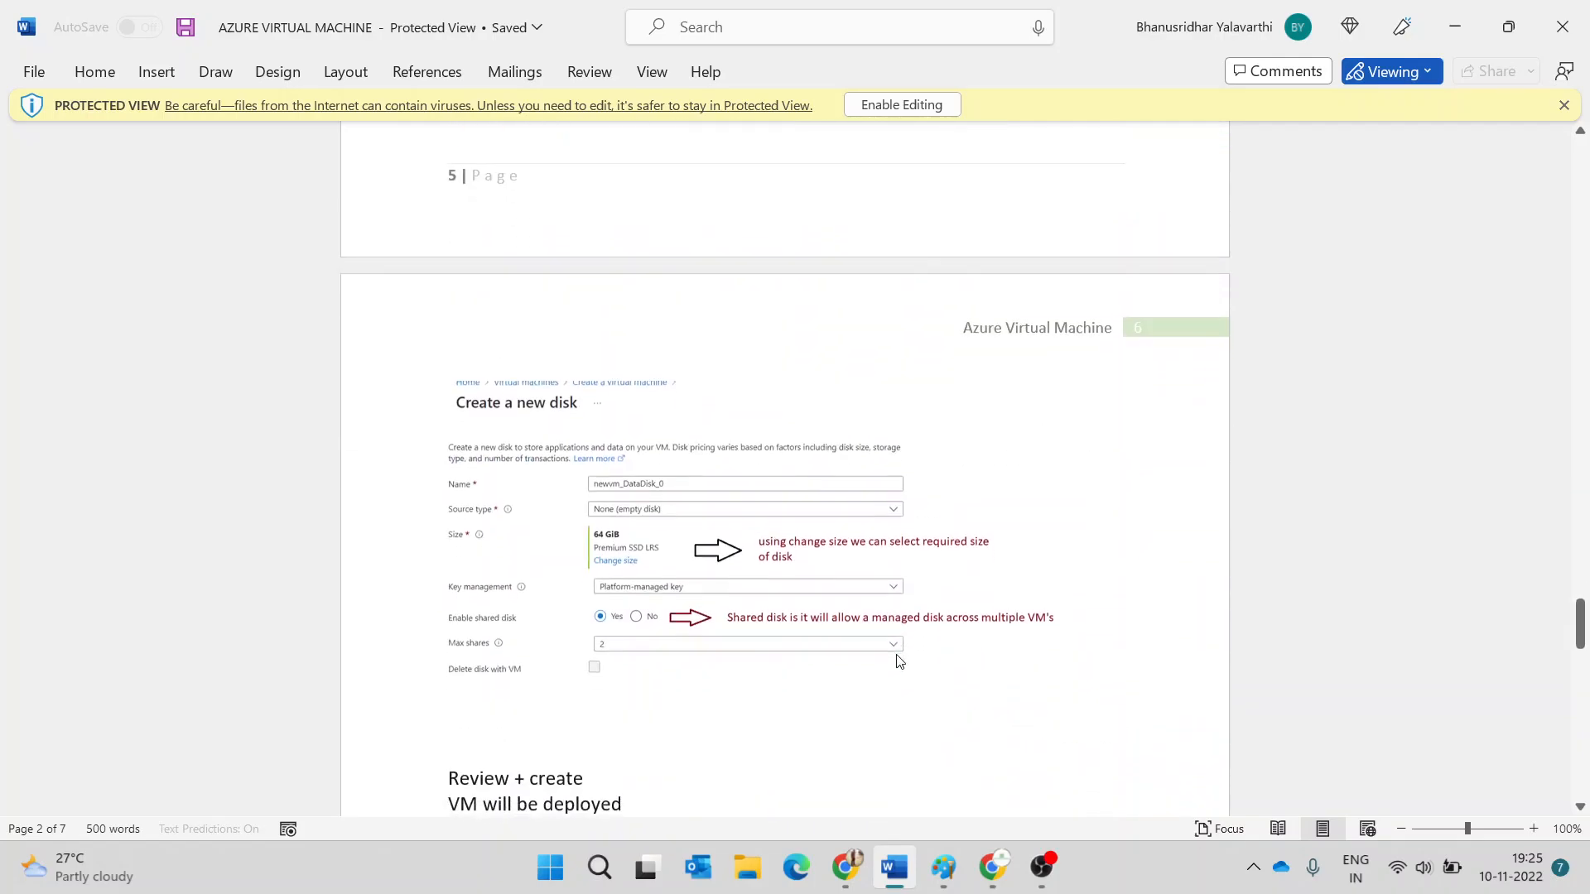
scroll(898, 655, "down", 3)
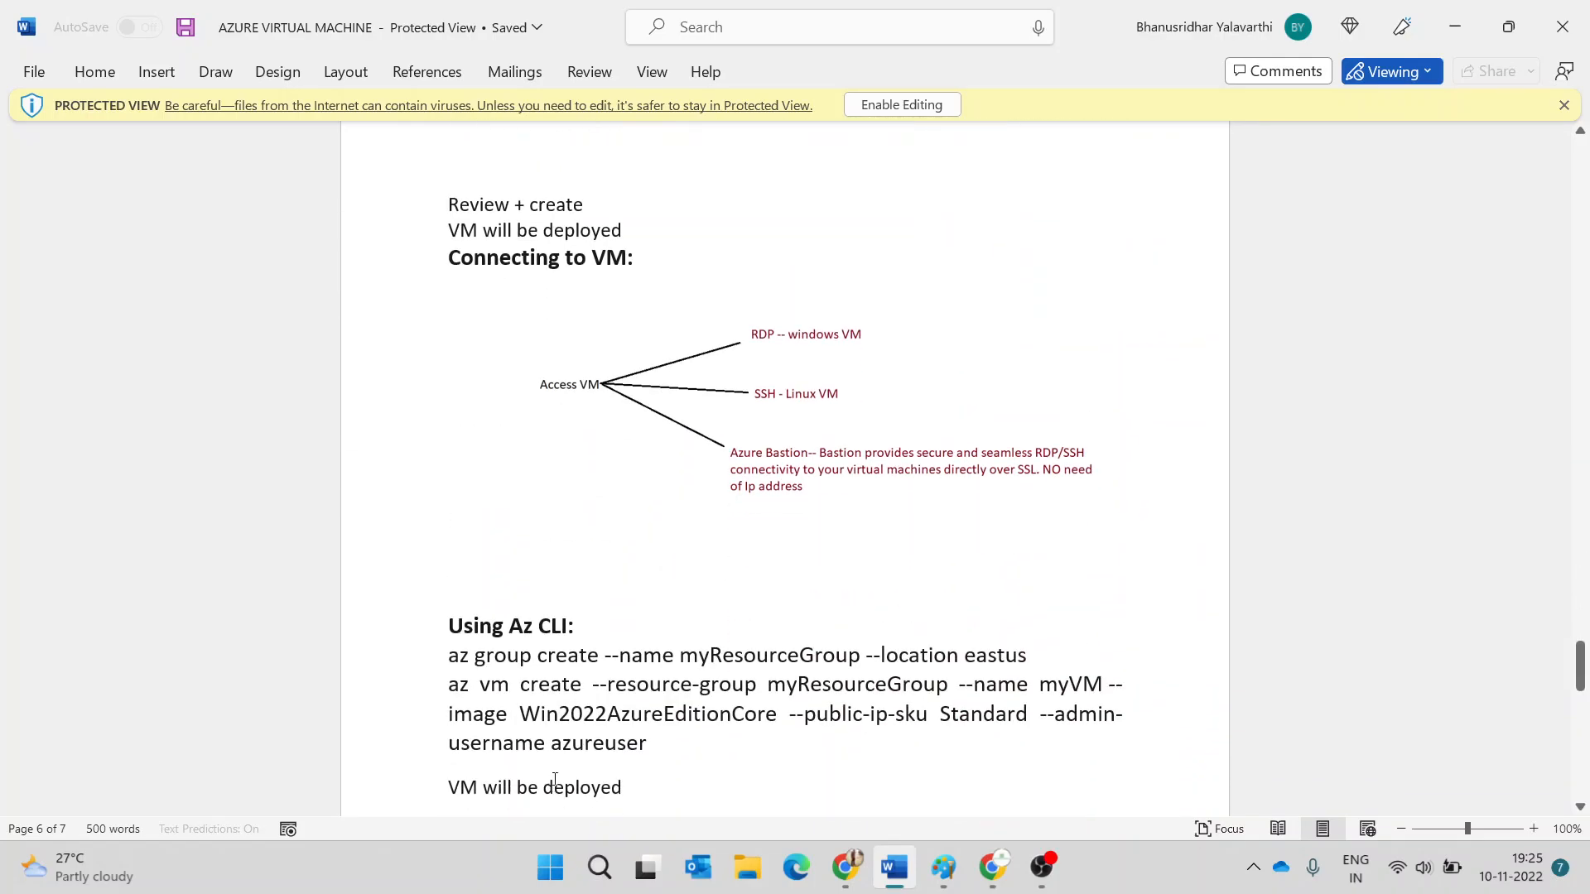
left_click(1455, 26)
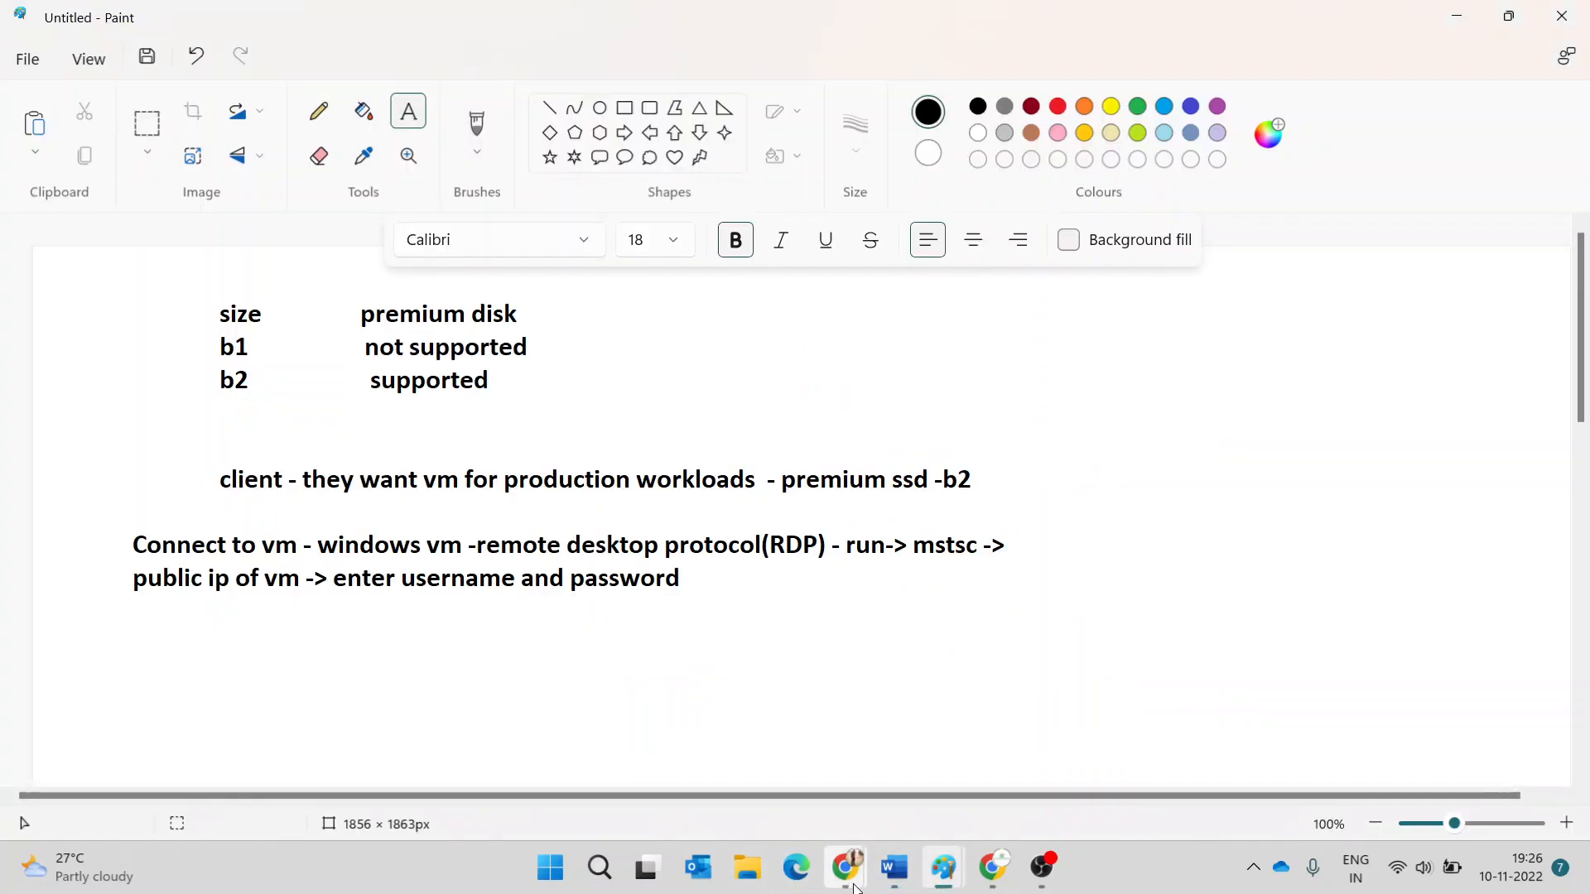
- Switch to the azurevm overview page in the Azure portal
mouse_move(845, 868)
left_click(720, 744)
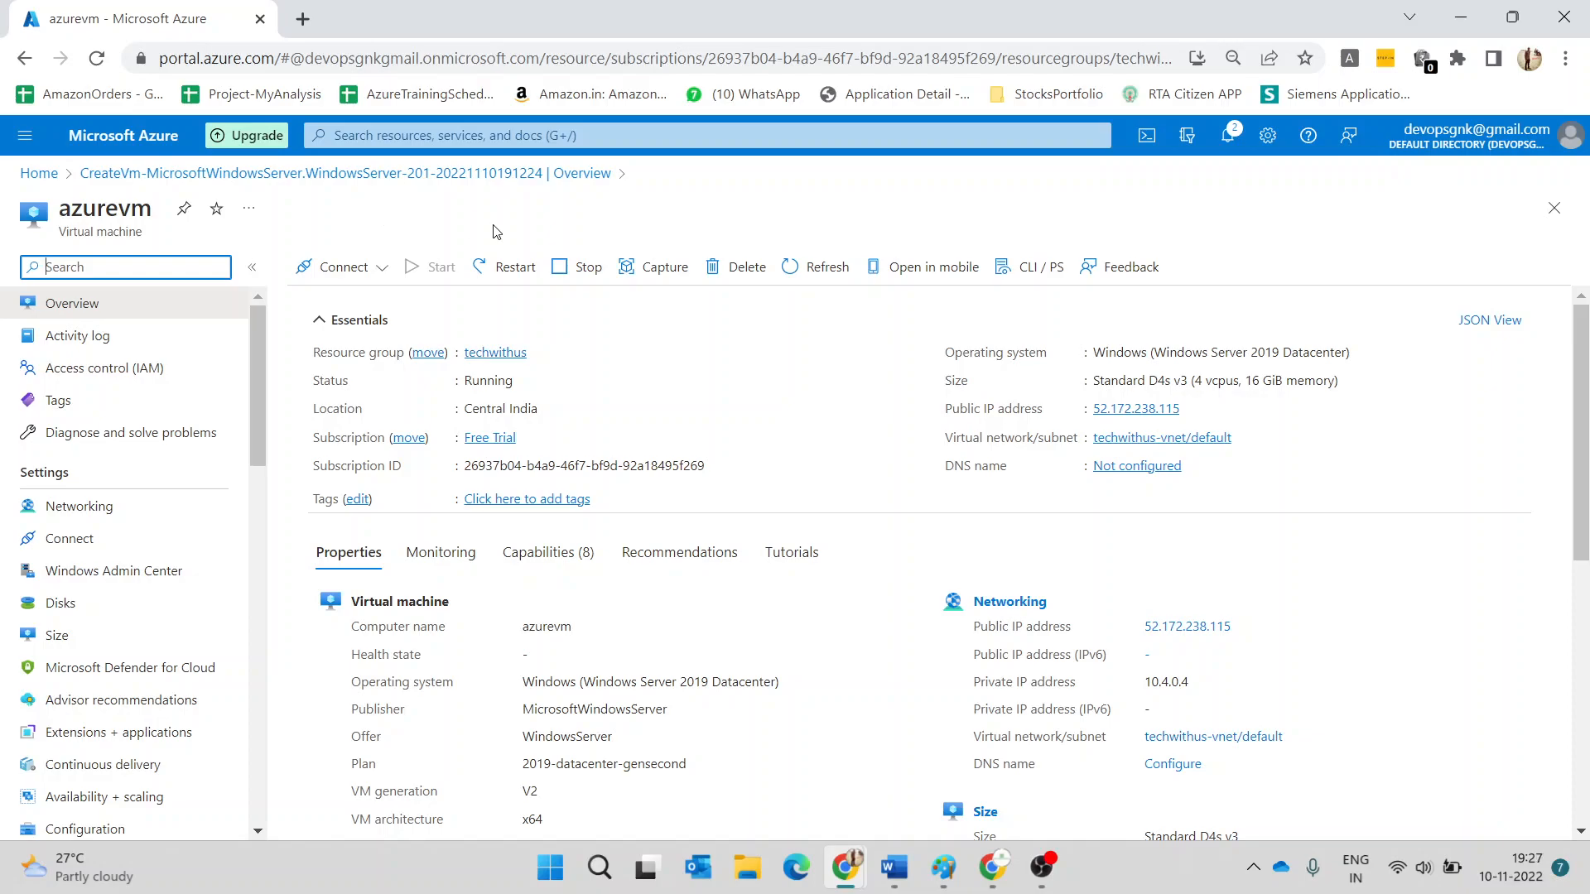
- Leave the Google Meet view and bring back the Paint notes ending with the RDP steps
left_click(990, 871)
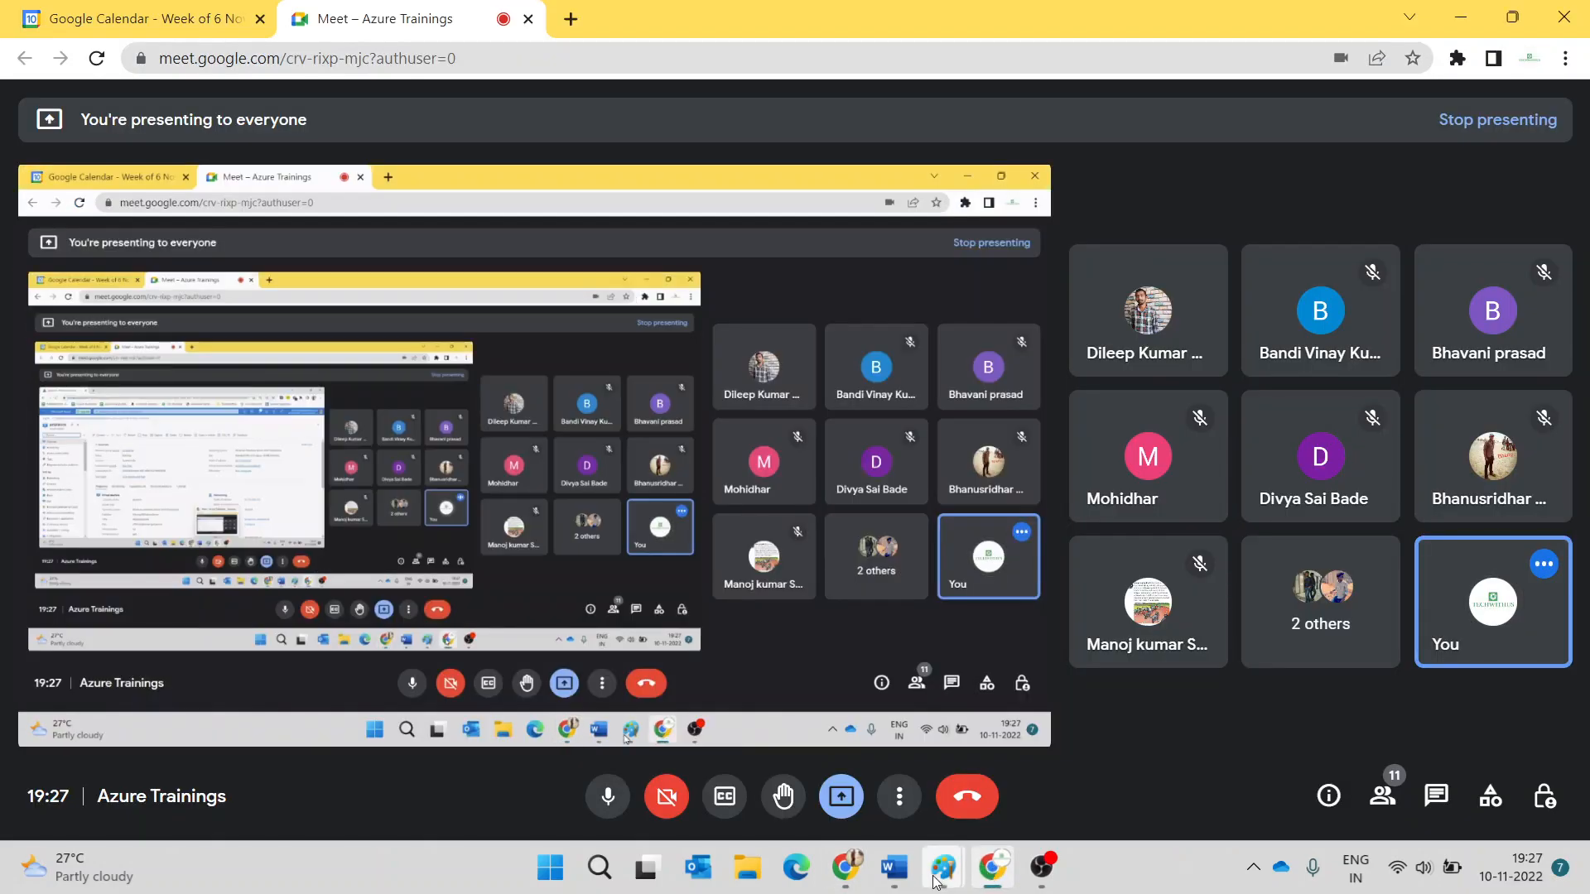
left_click(862, 768)
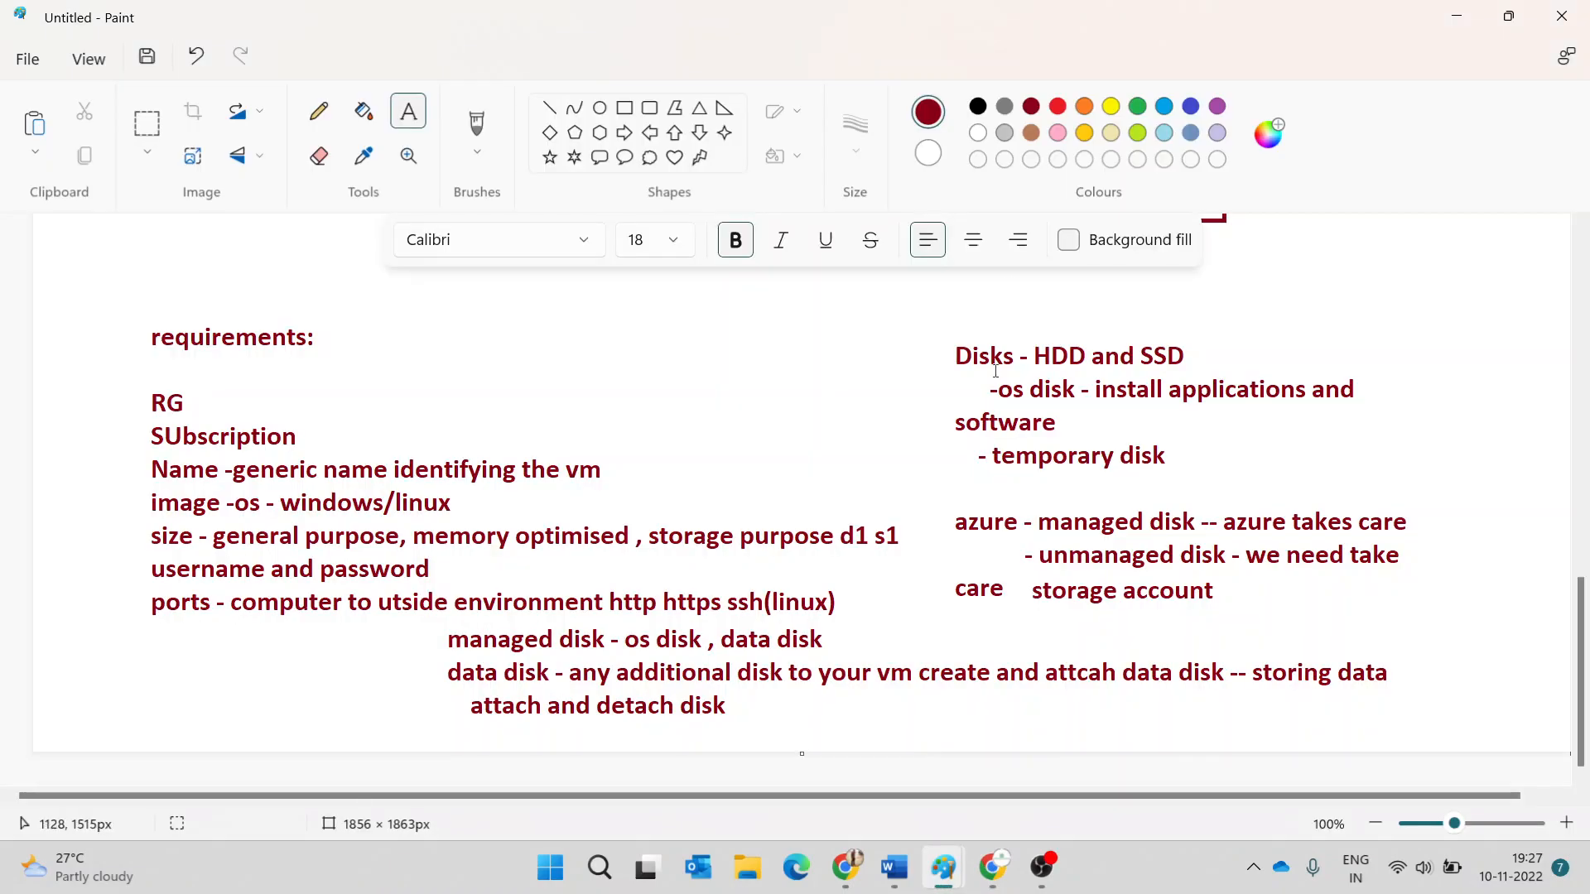
left_click(1479, 21)
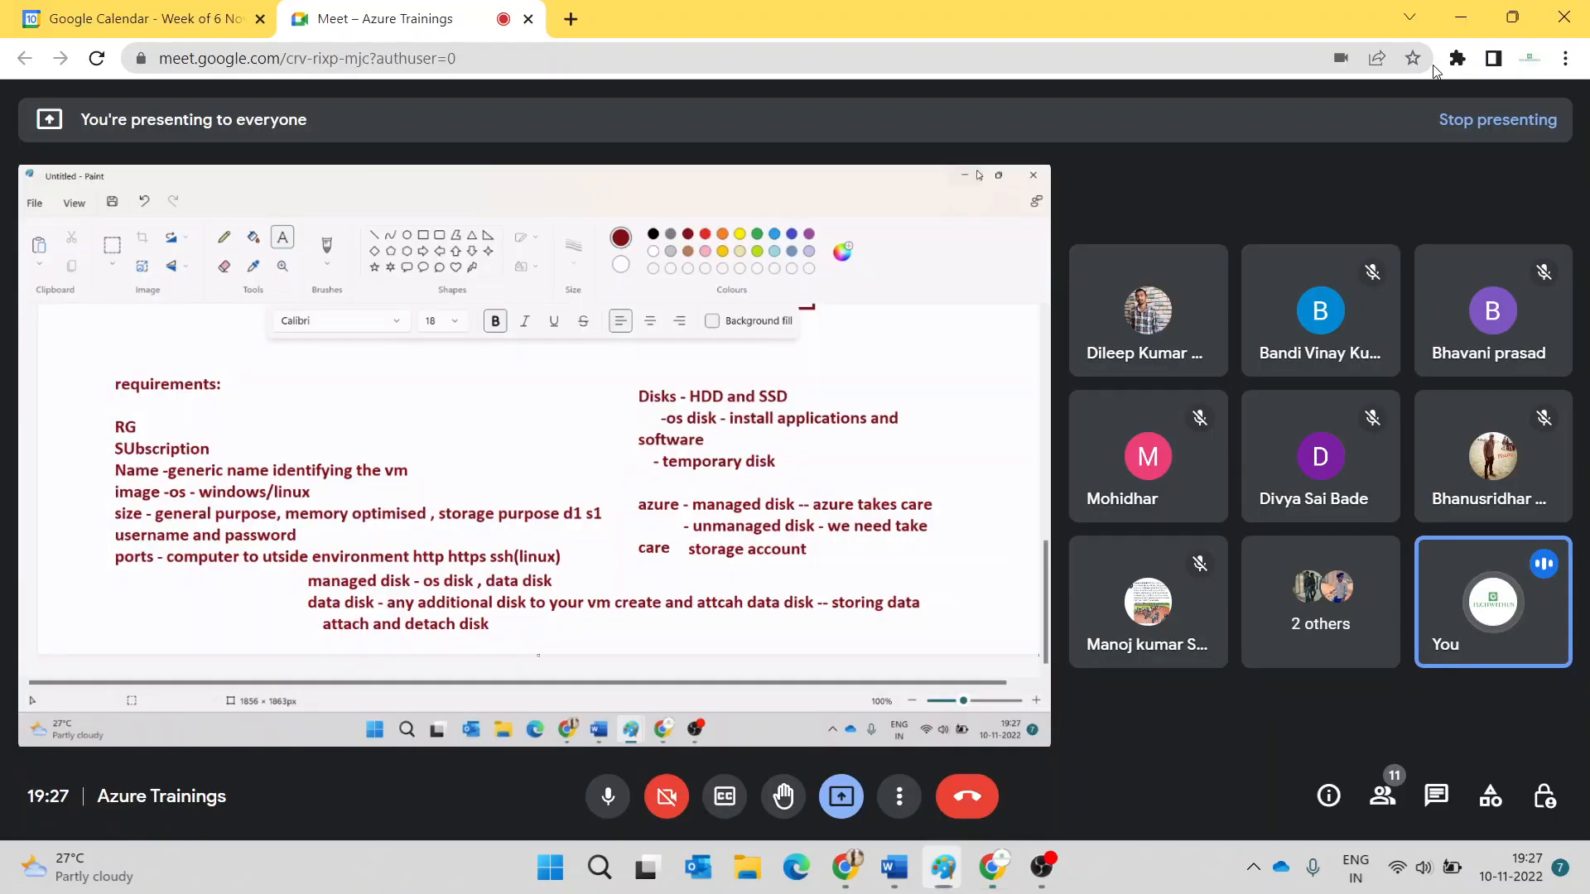
mouse_move(1039, 870)
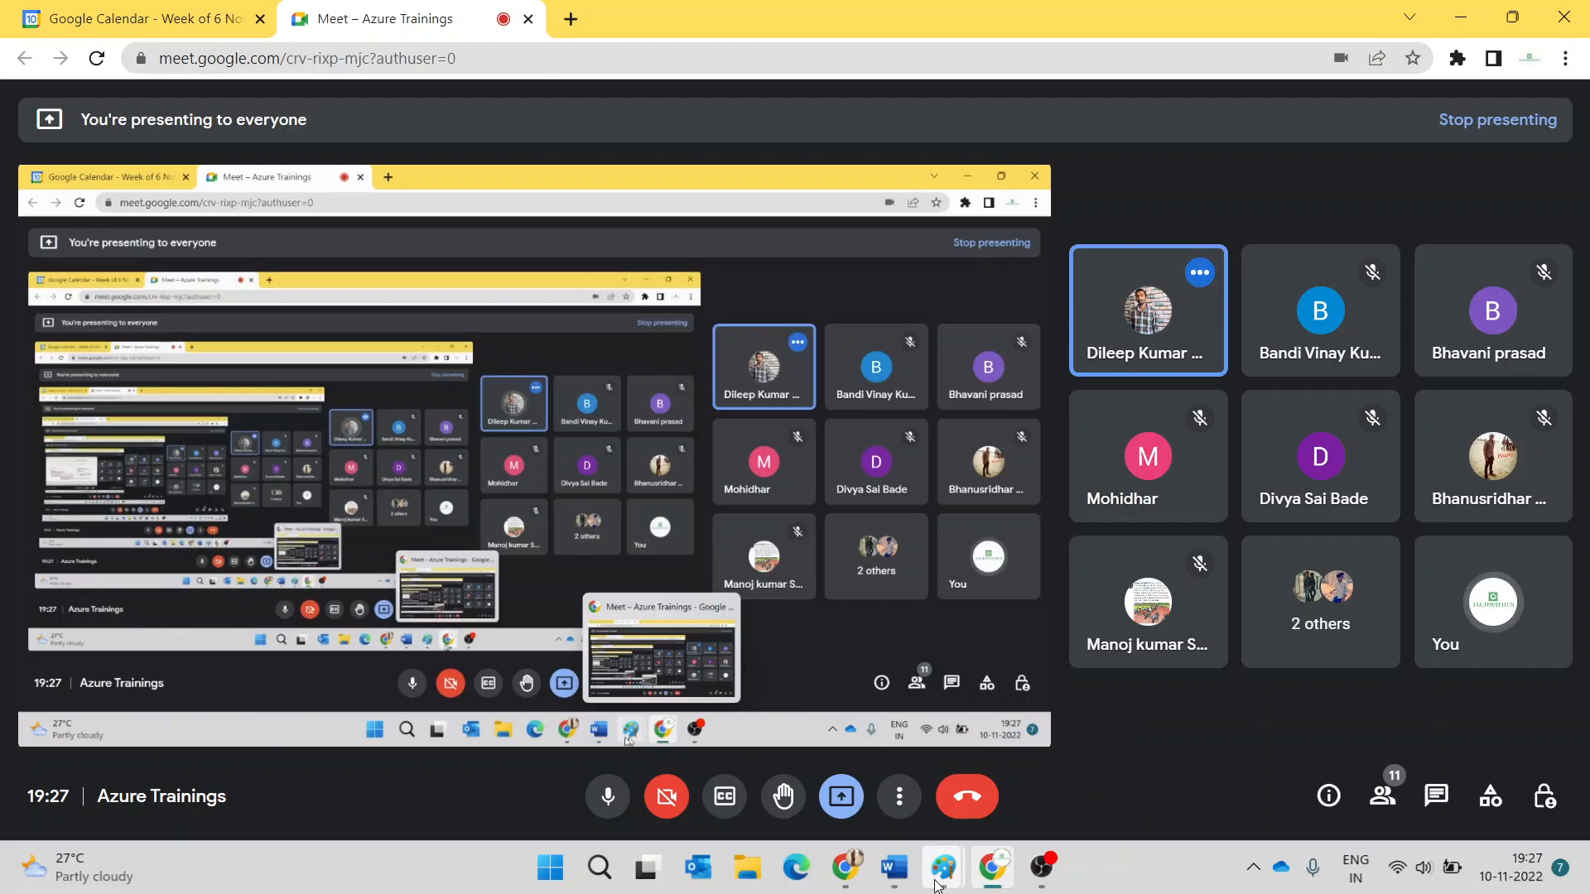
mouse_move(944, 867)
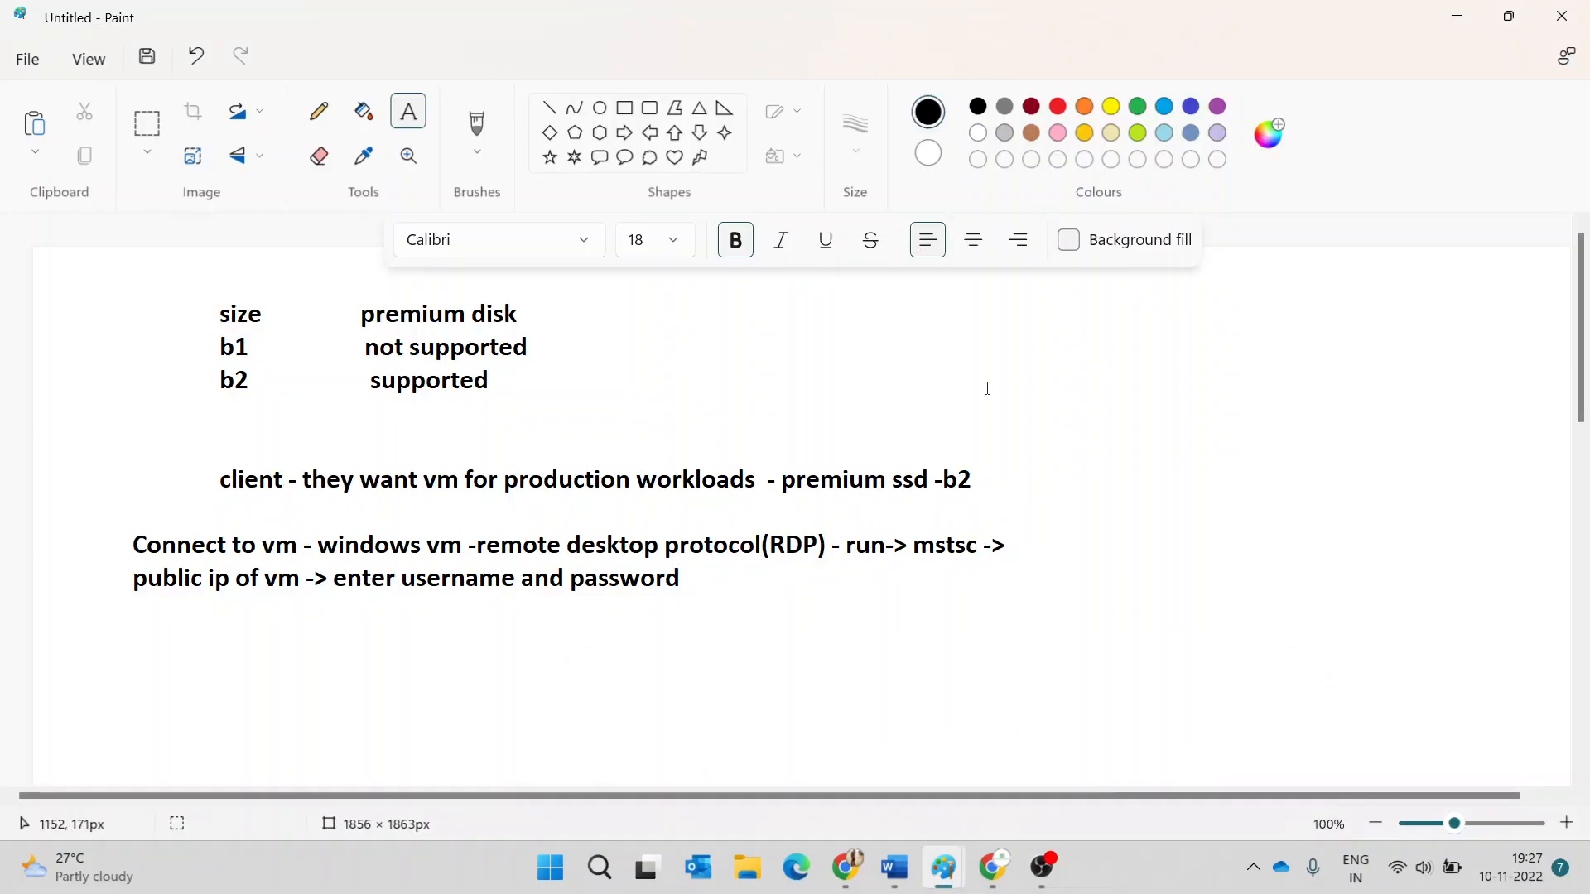
scroll(987, 387, "down", 5)
- Draw a text box and type 'company.com -> create vm and they attach dns to that vm'
left_click_drag(225, 368, 1085, 609)
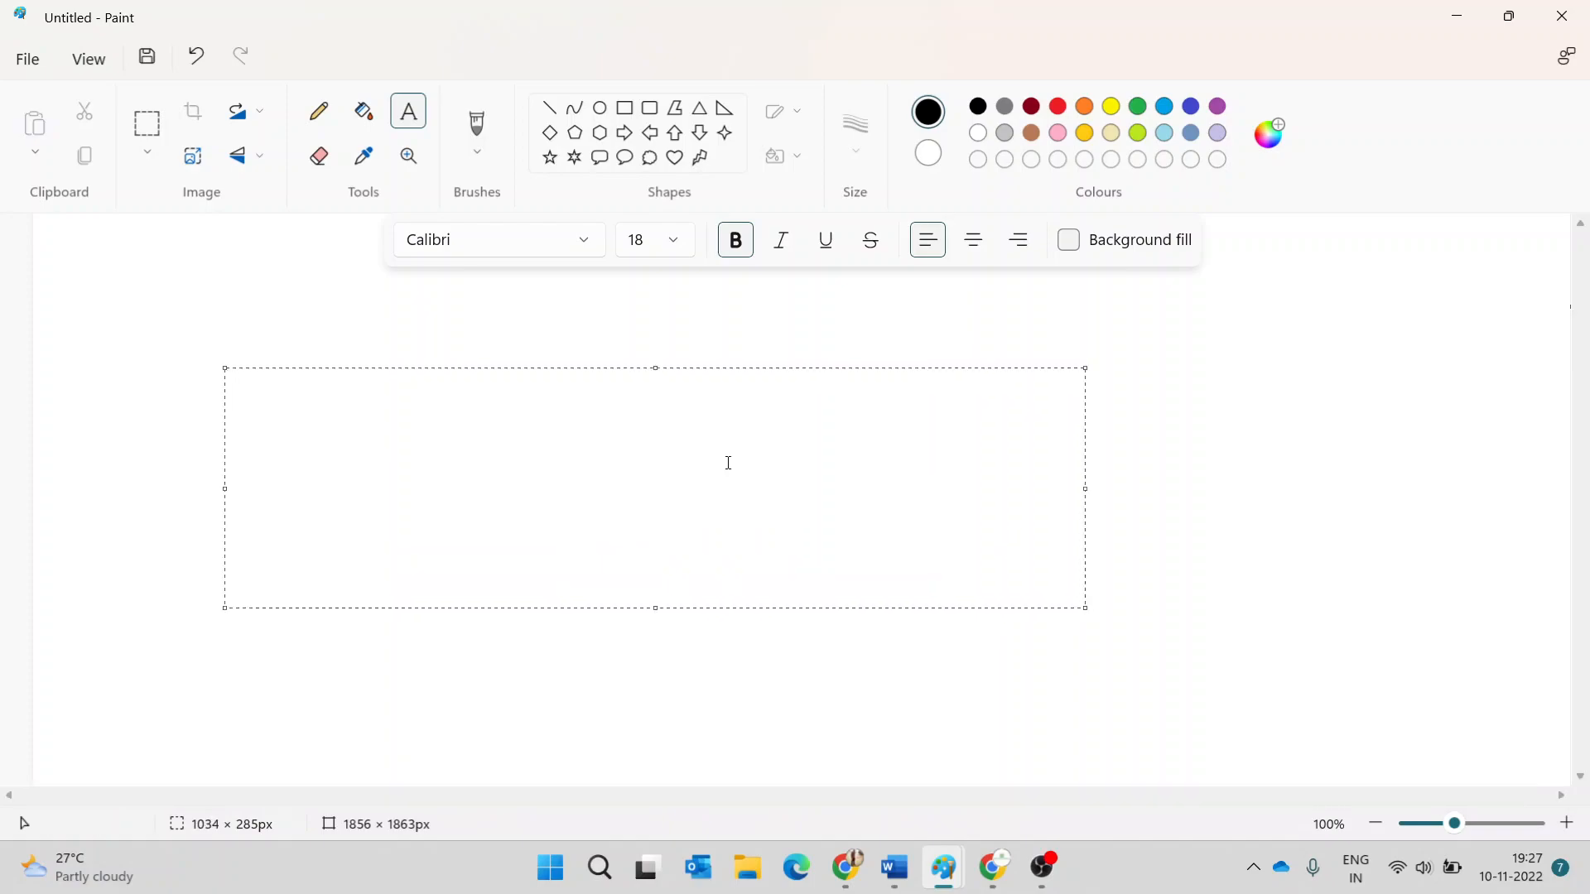
type("VPN -")
key("BackSpace")
key("BackSpace")
key("BackSpace")
key("BackSpace")
key("BackSpace")
key("BackSpace")
type("company - domai")
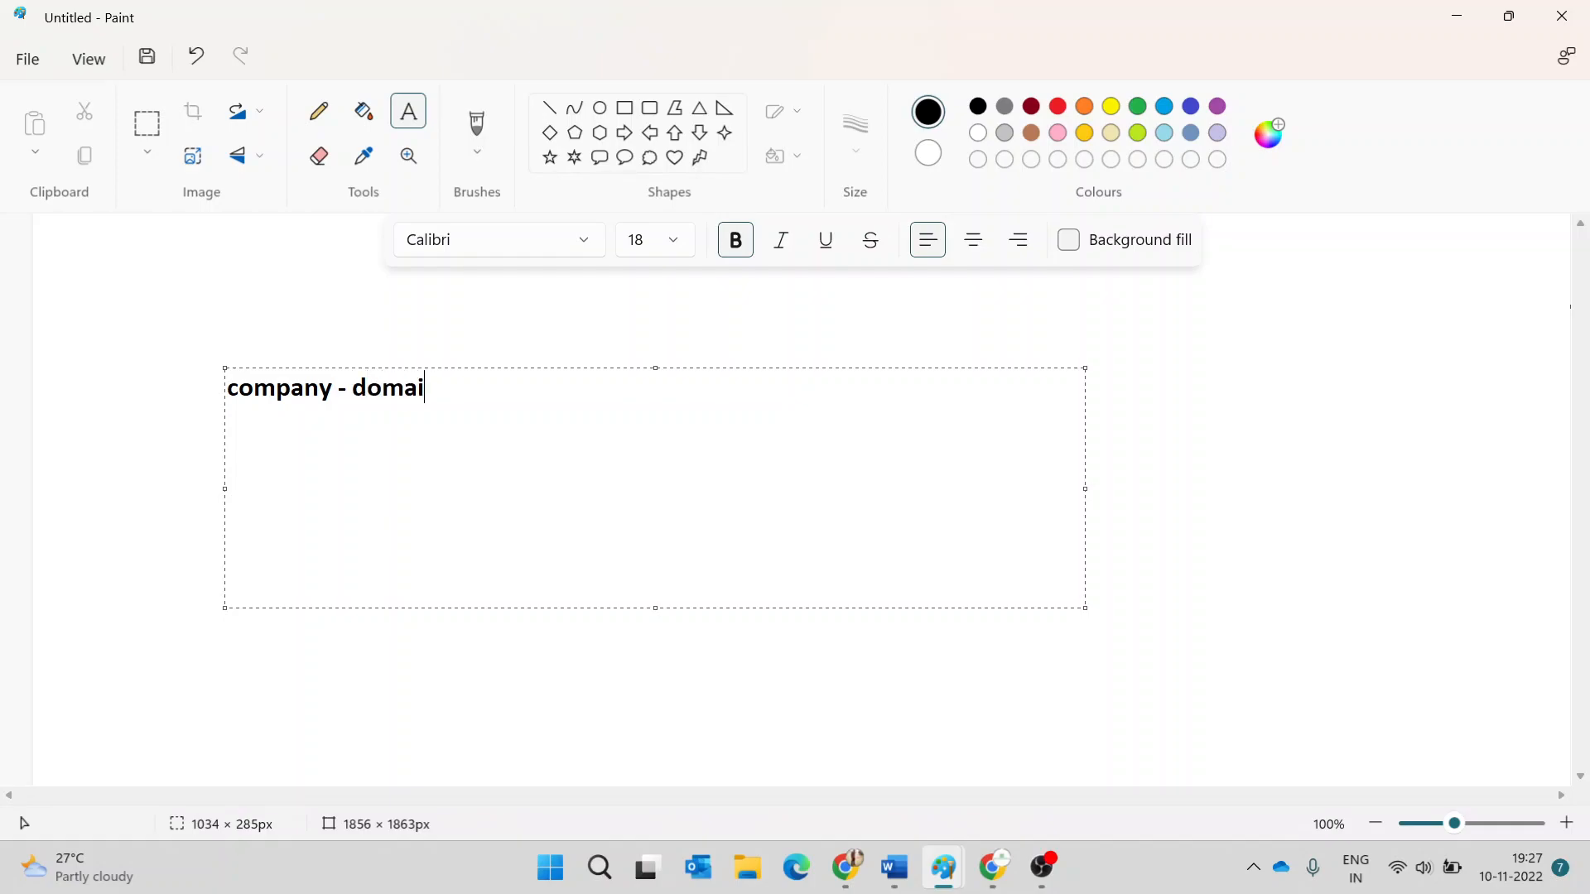
type("n companuy")
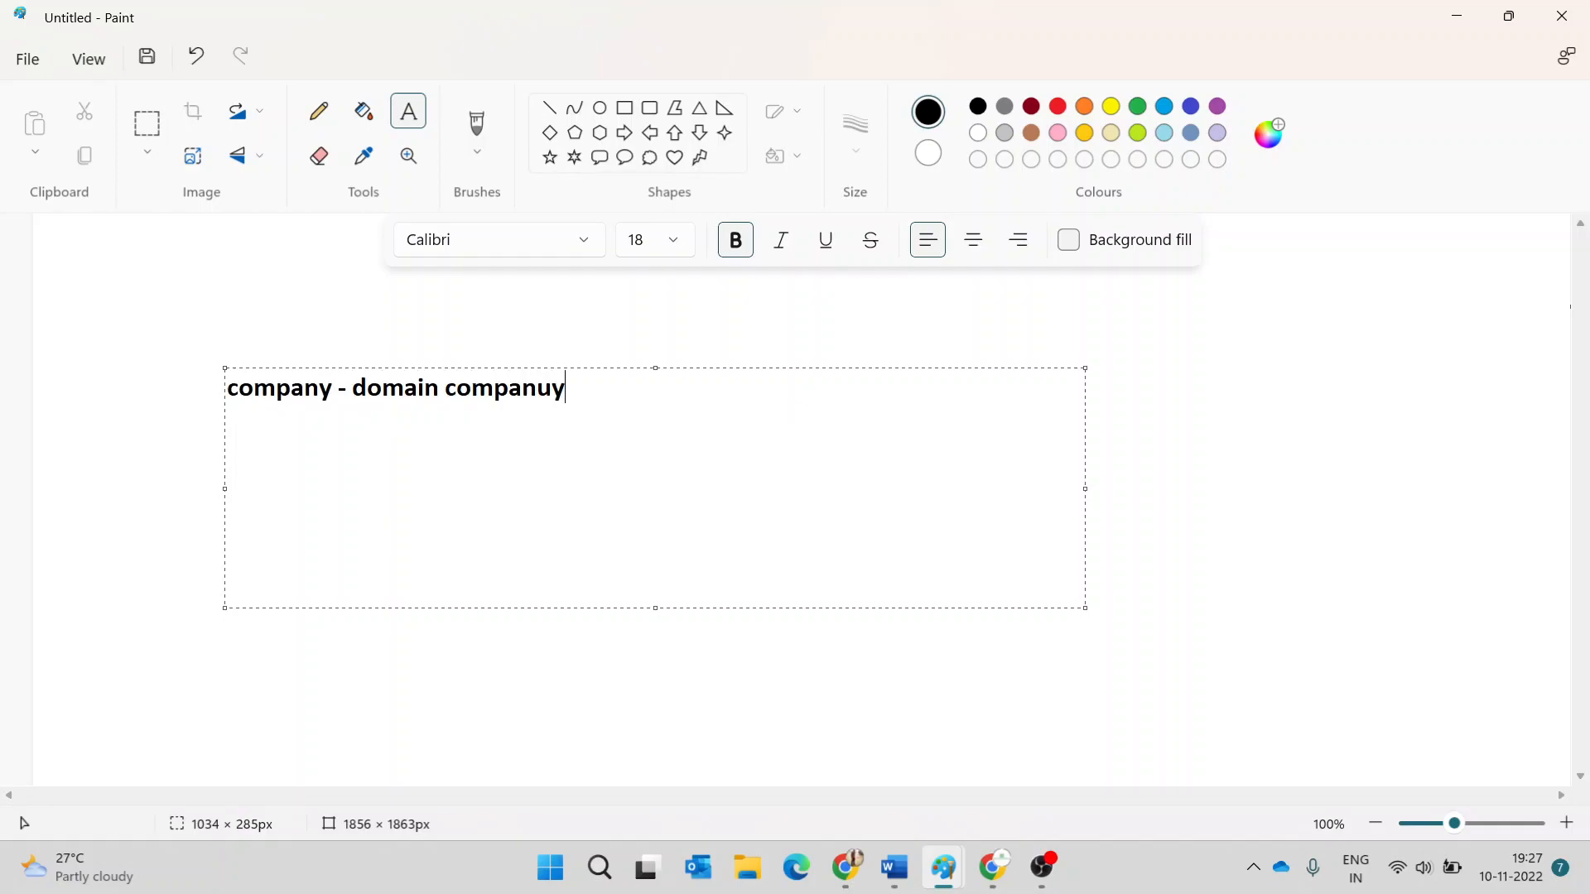
key("BackSpace")
key("BackSpace")
type("y.com -> cerat")
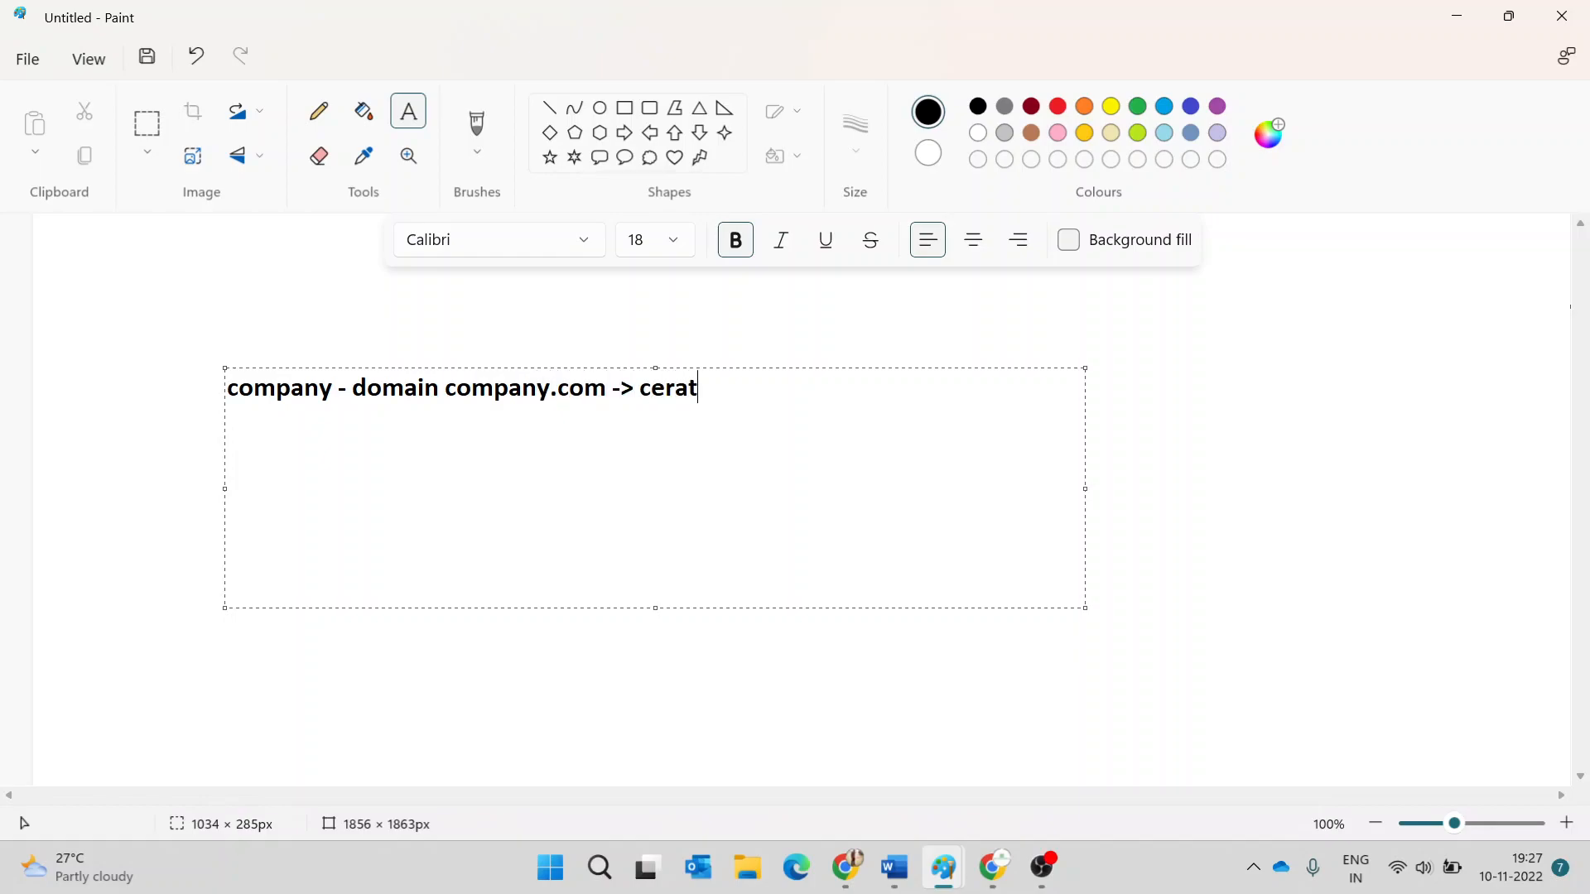
type(" e vm anf they att")
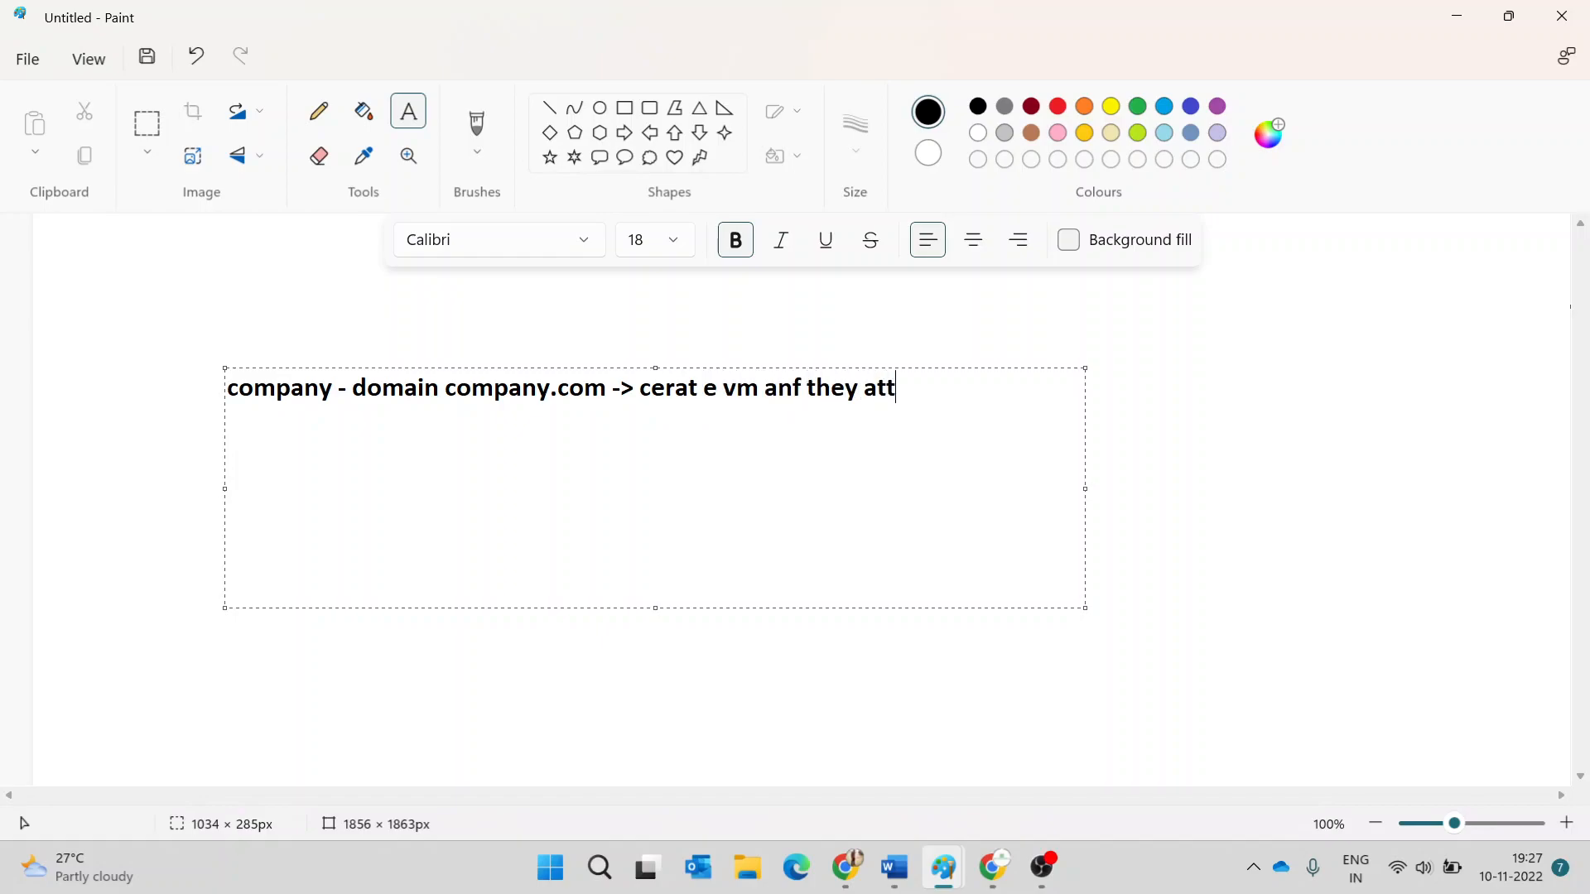
type("ach dns to that vm-> ")
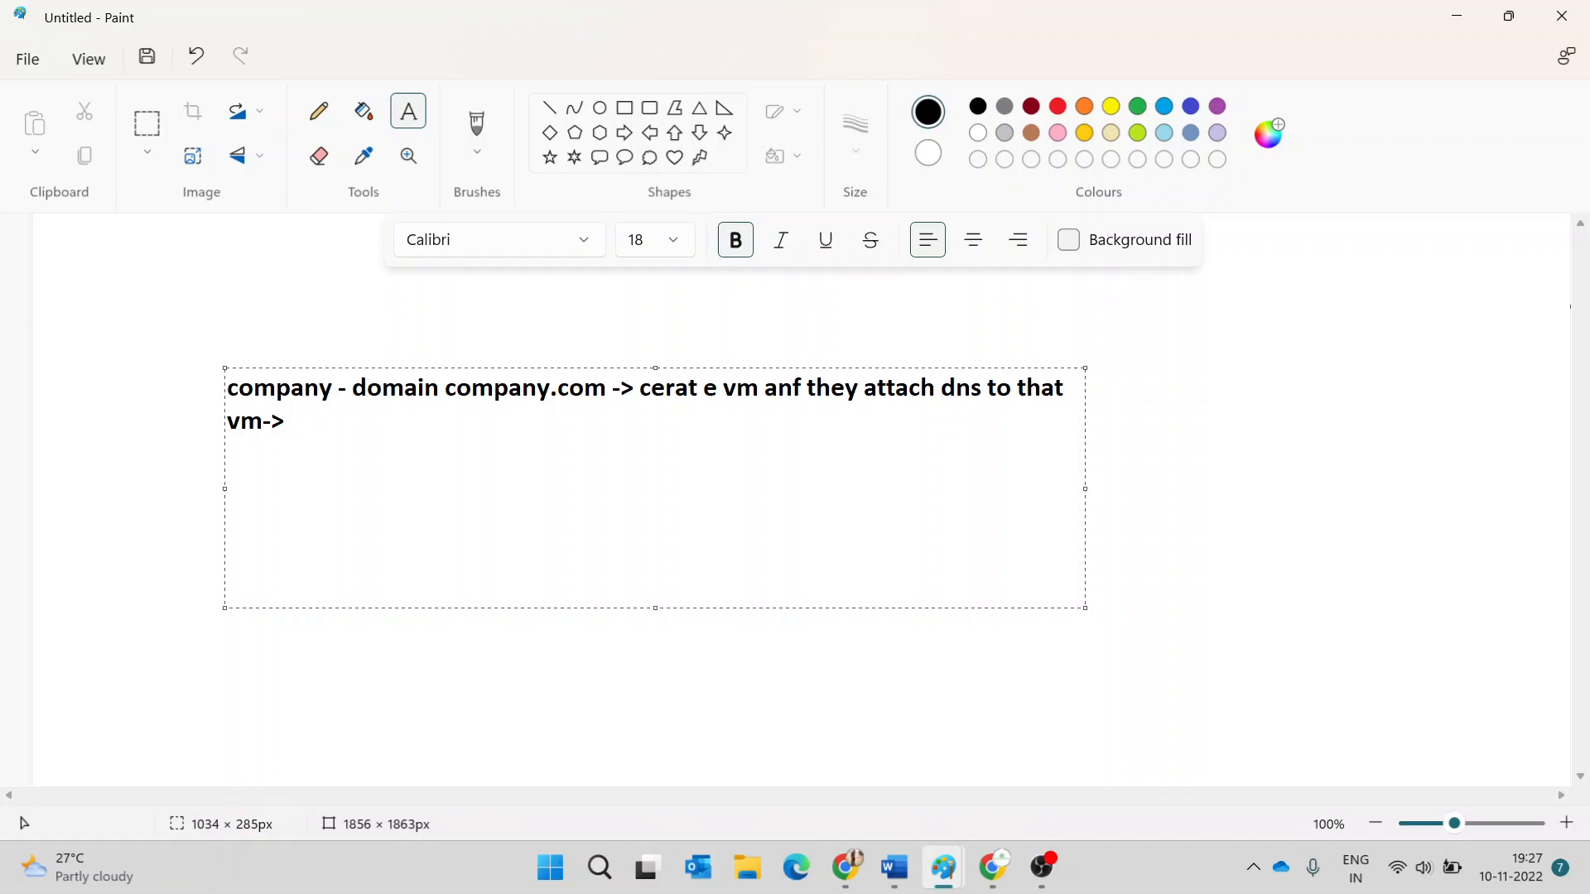
type("retstirt to th")
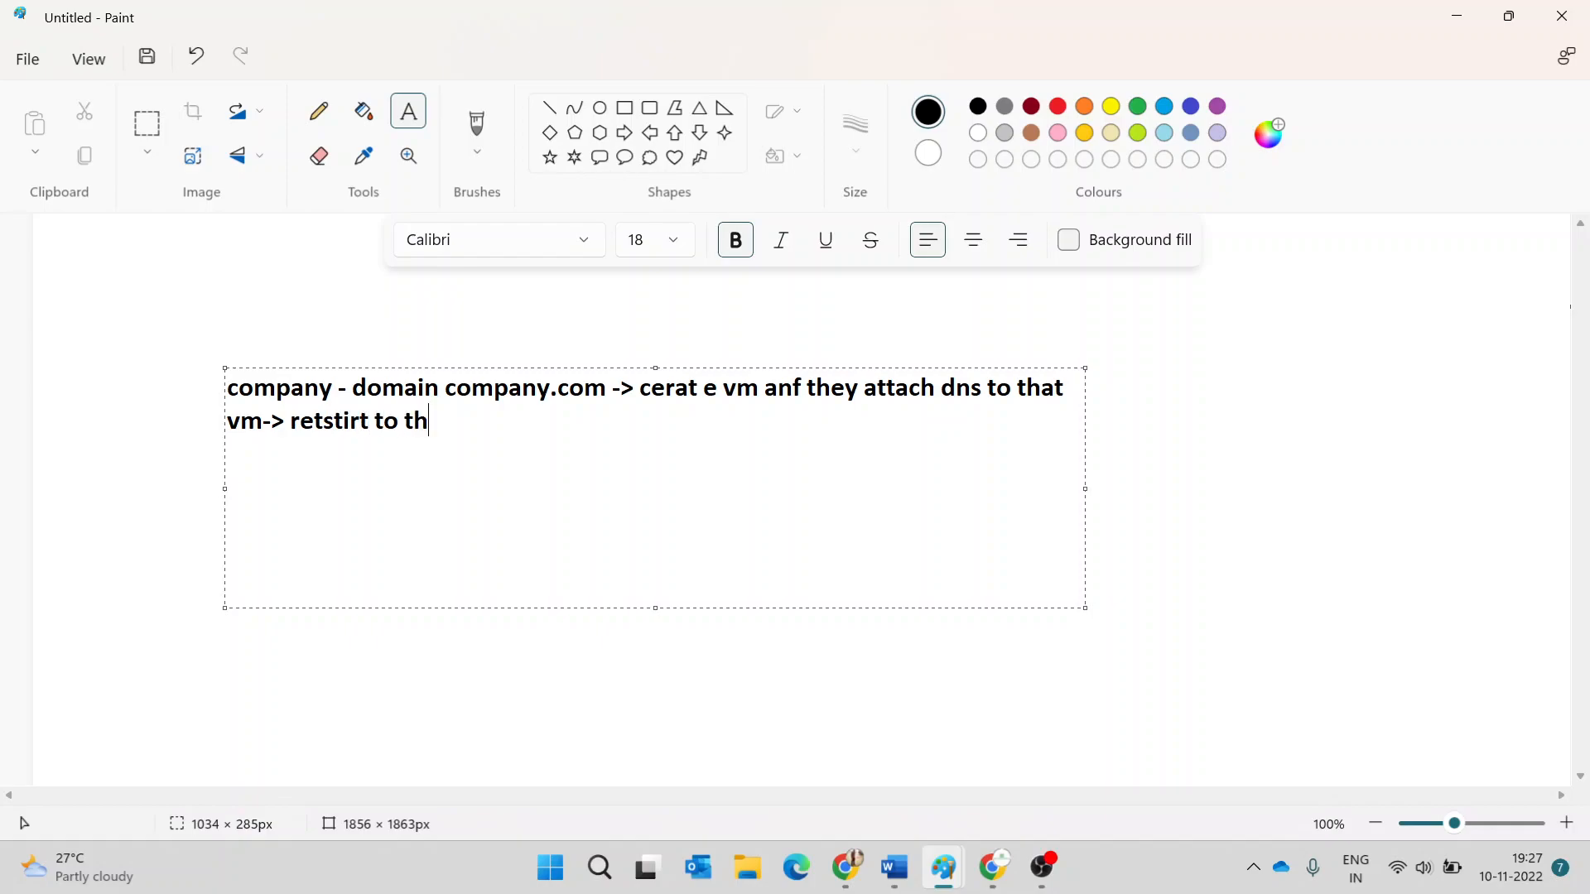
type("ier network")
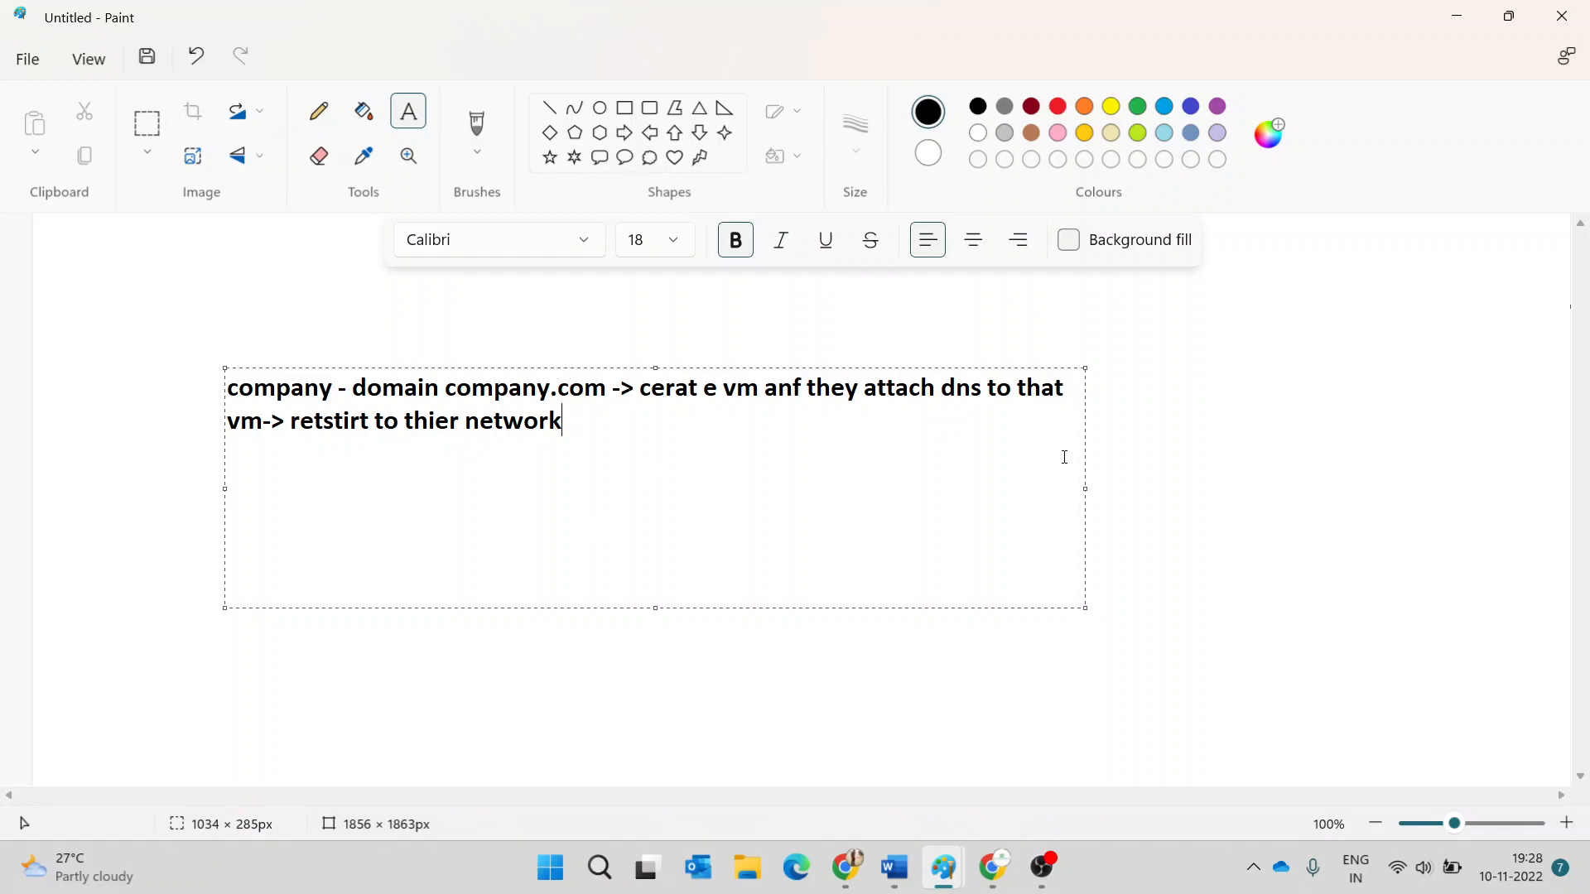
- End the note with 'restrict to their network' and widen the box to one line
left_click_drag(1086, 489, 1530, 456)
left_click(1174, 484)
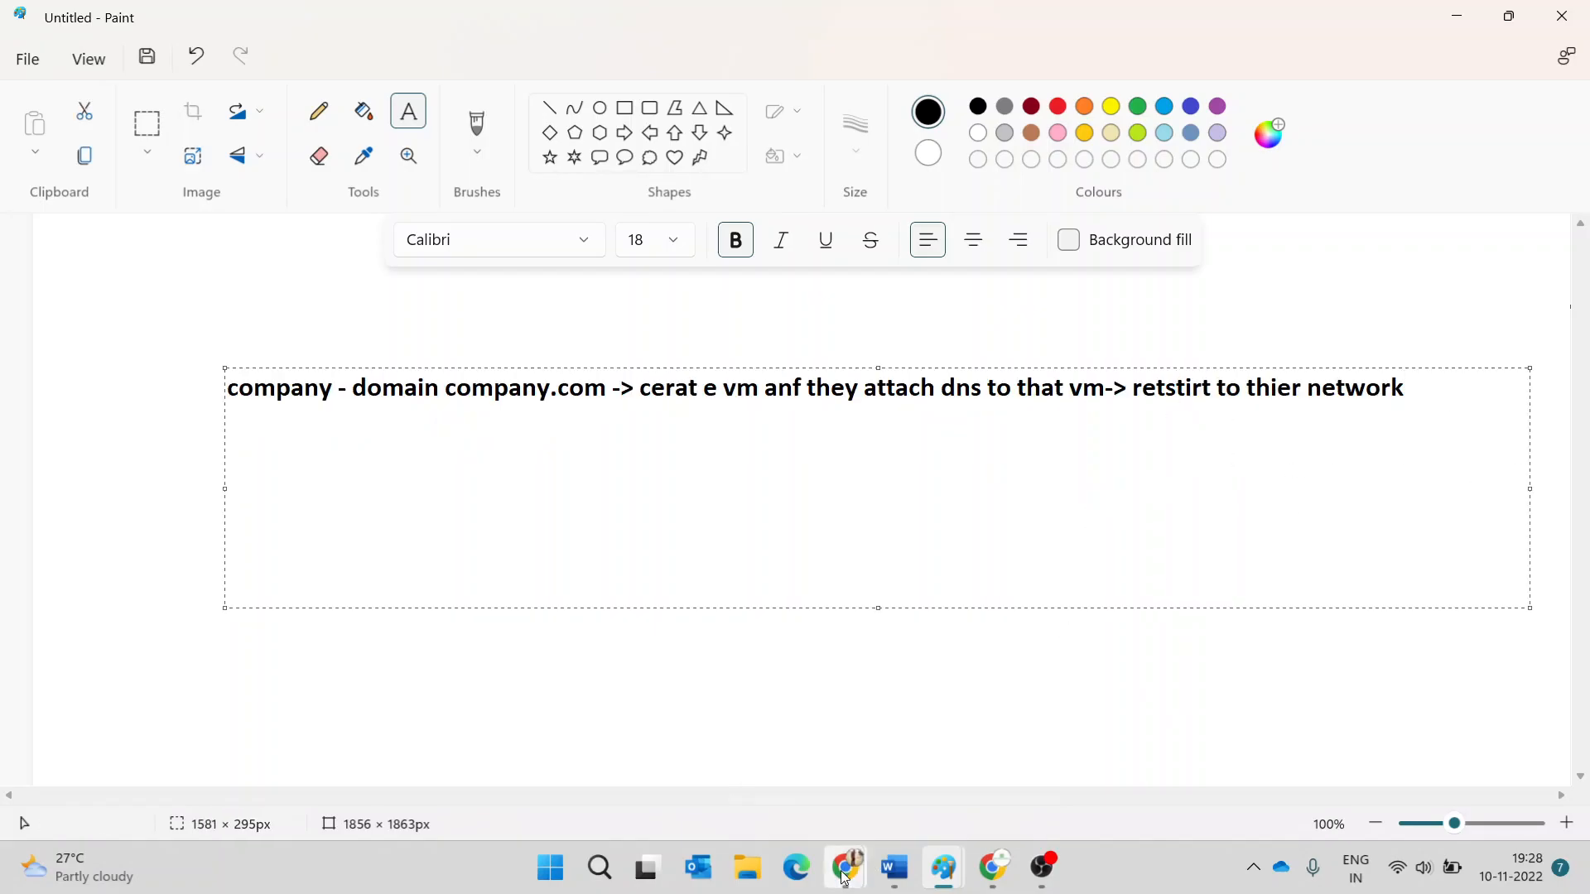
- Launch mstsc and connect Remote Desktop to azurevm's public IP 52.172.238.115
mouse_move(845, 878)
left_click(720, 749)
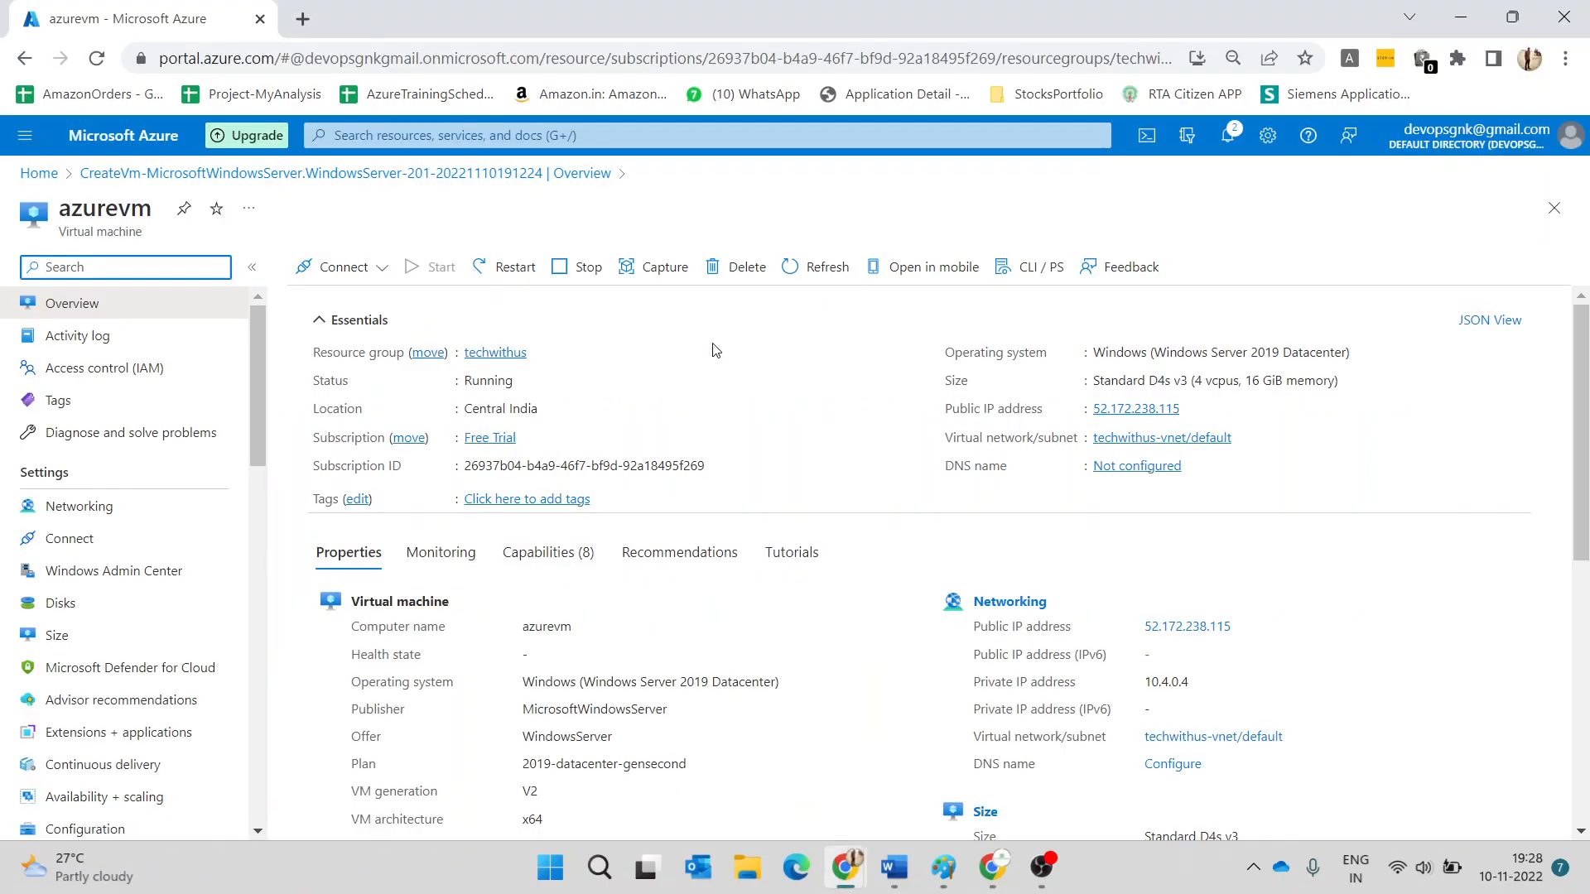
key("super+r")
type("mstsc")
key("Return")
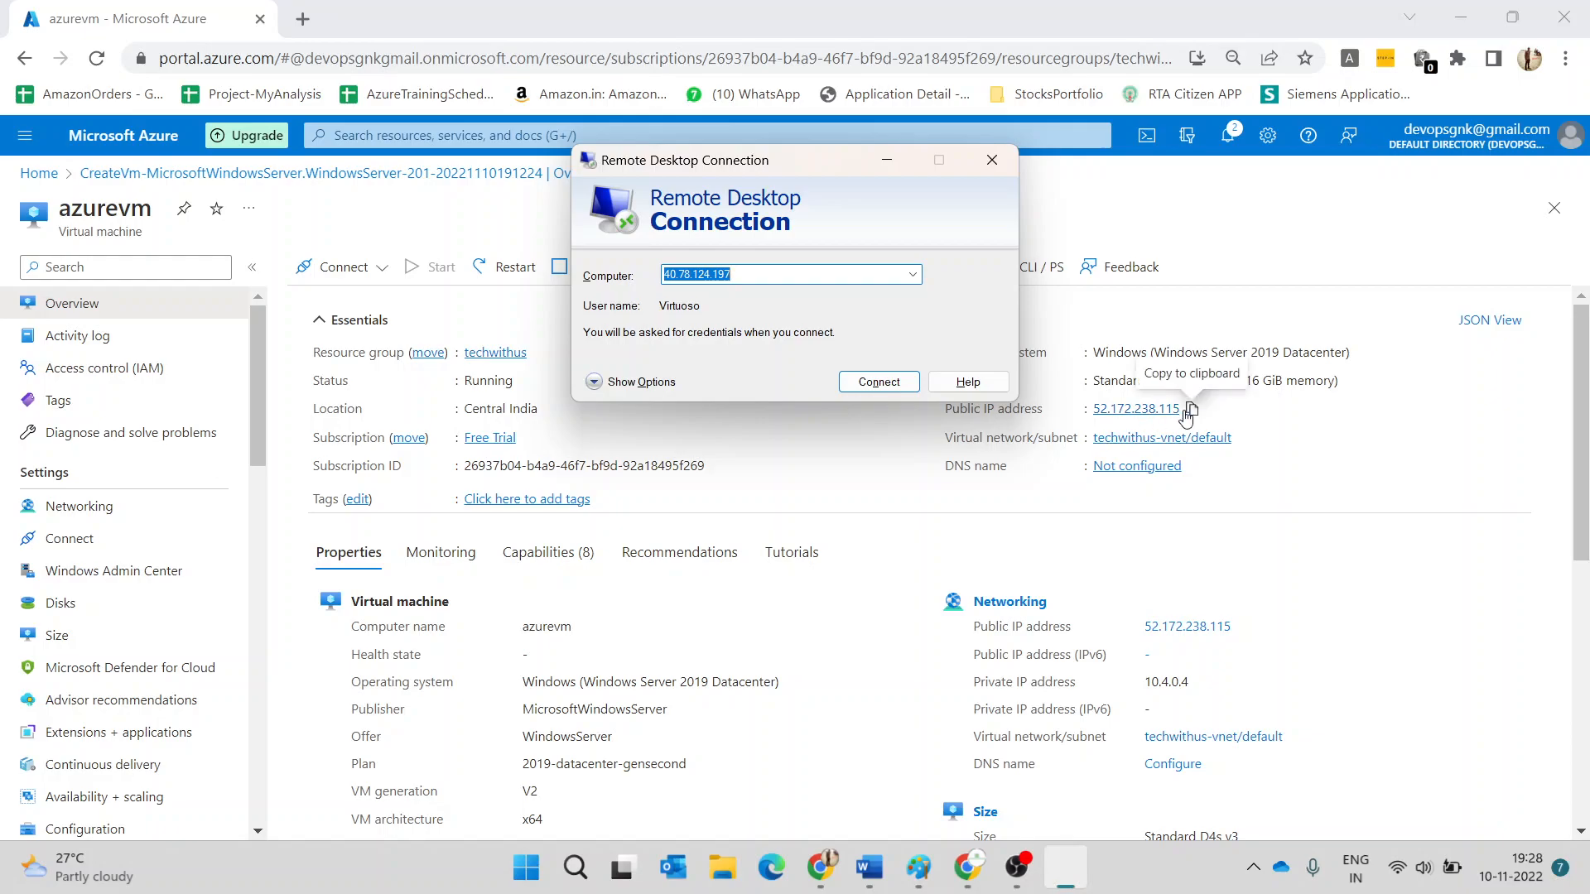
left_click(1189, 409)
left_click(1190, 410)
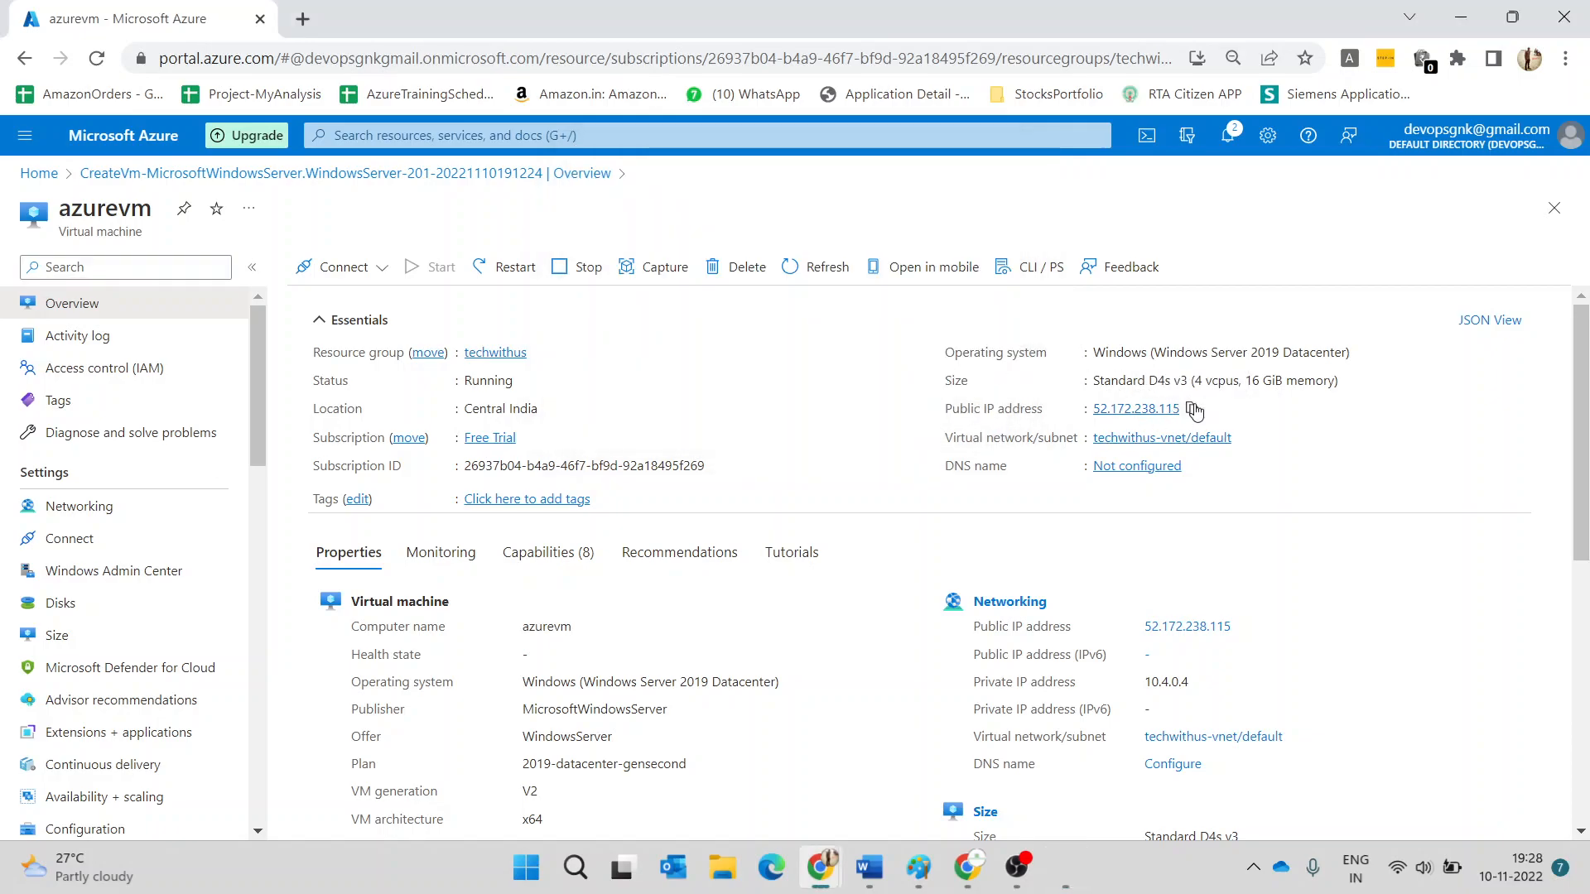
left_click(1067, 873)
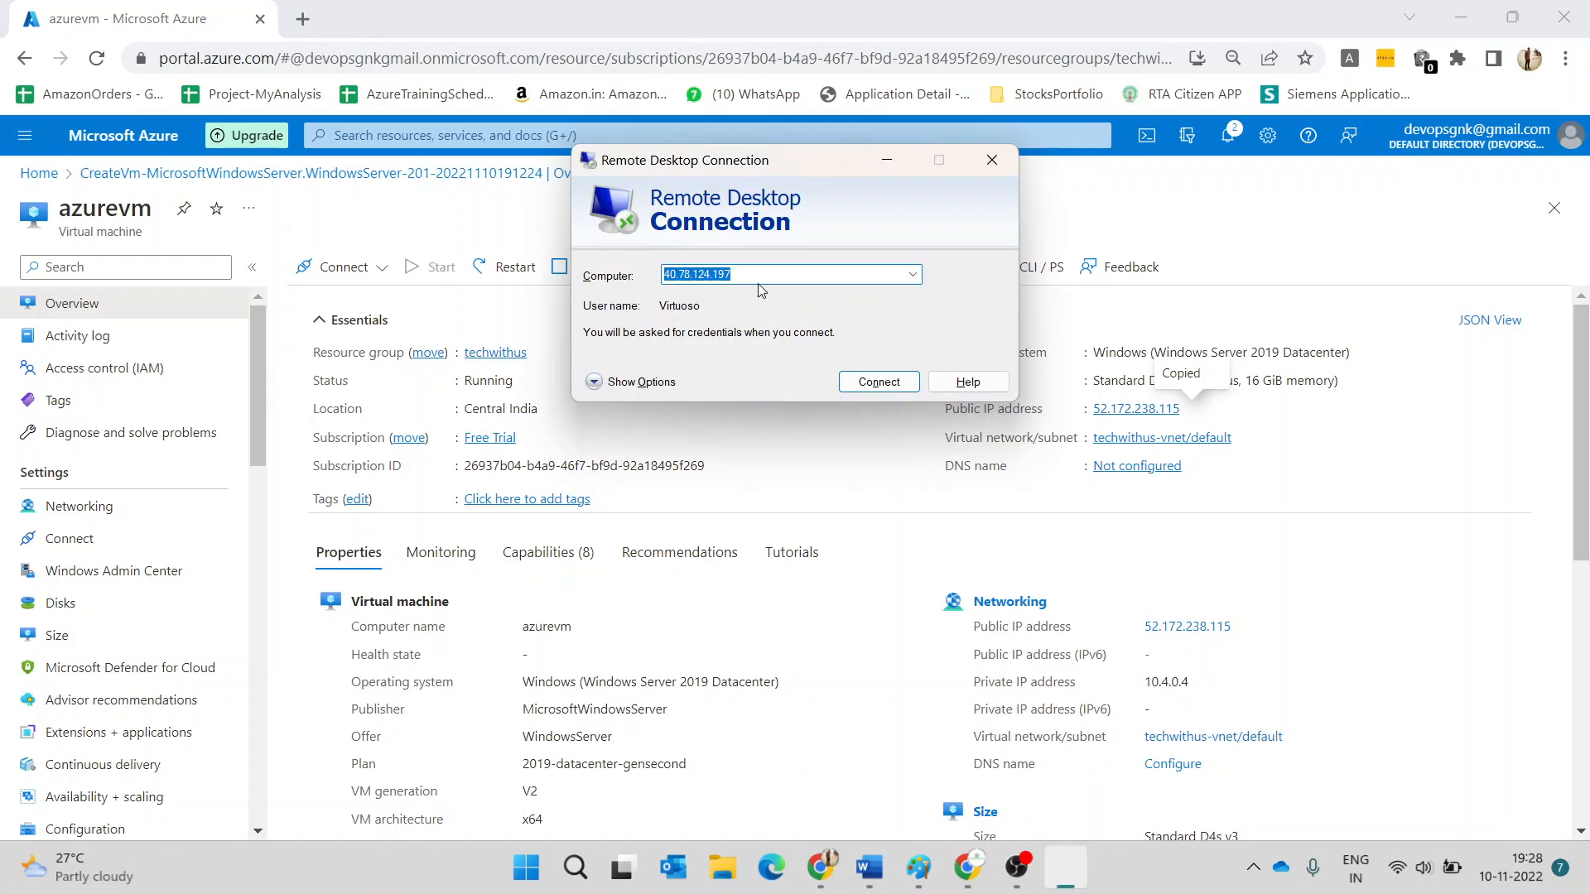
key("ctrl+v")
left_click(885, 385)
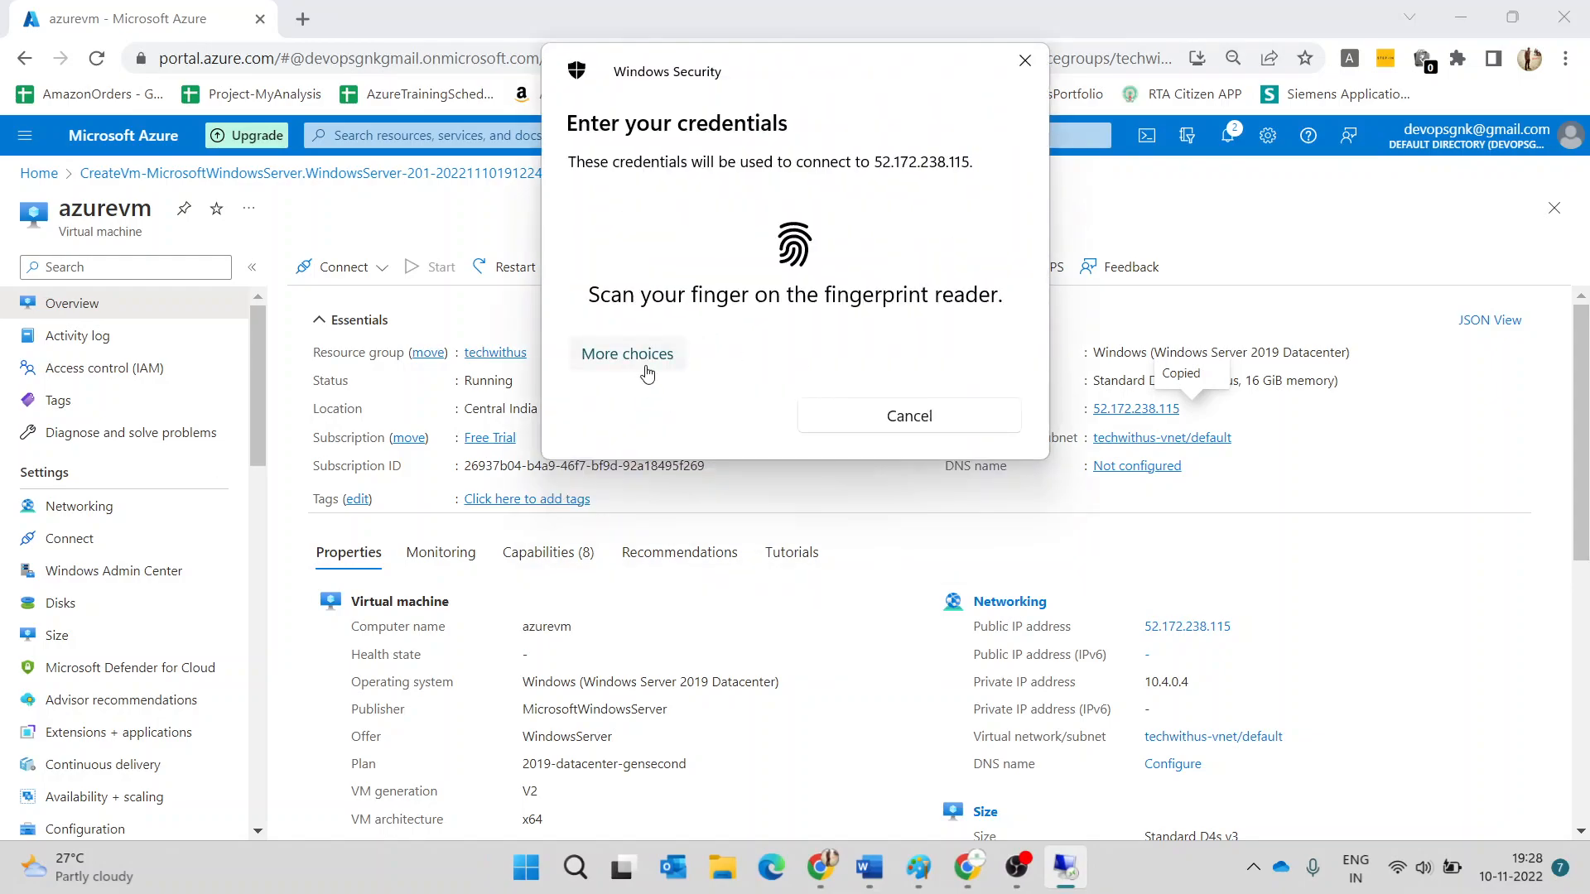
- Sign in with a different account using the username azureuser
left_click(648, 369)
left_click(726, 559)
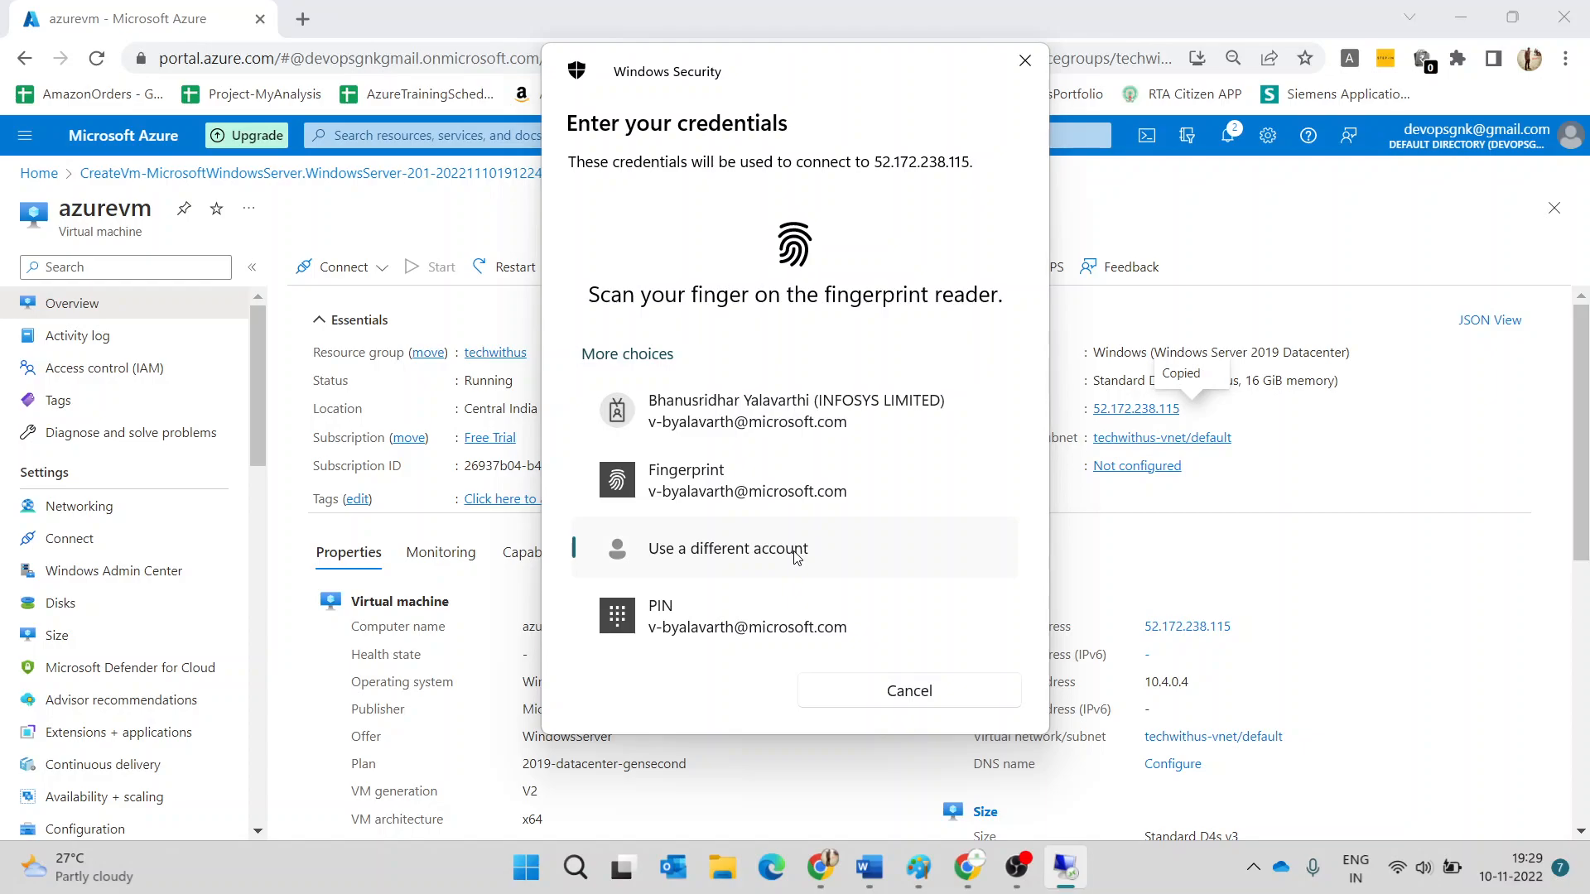
left_click(613, 361)
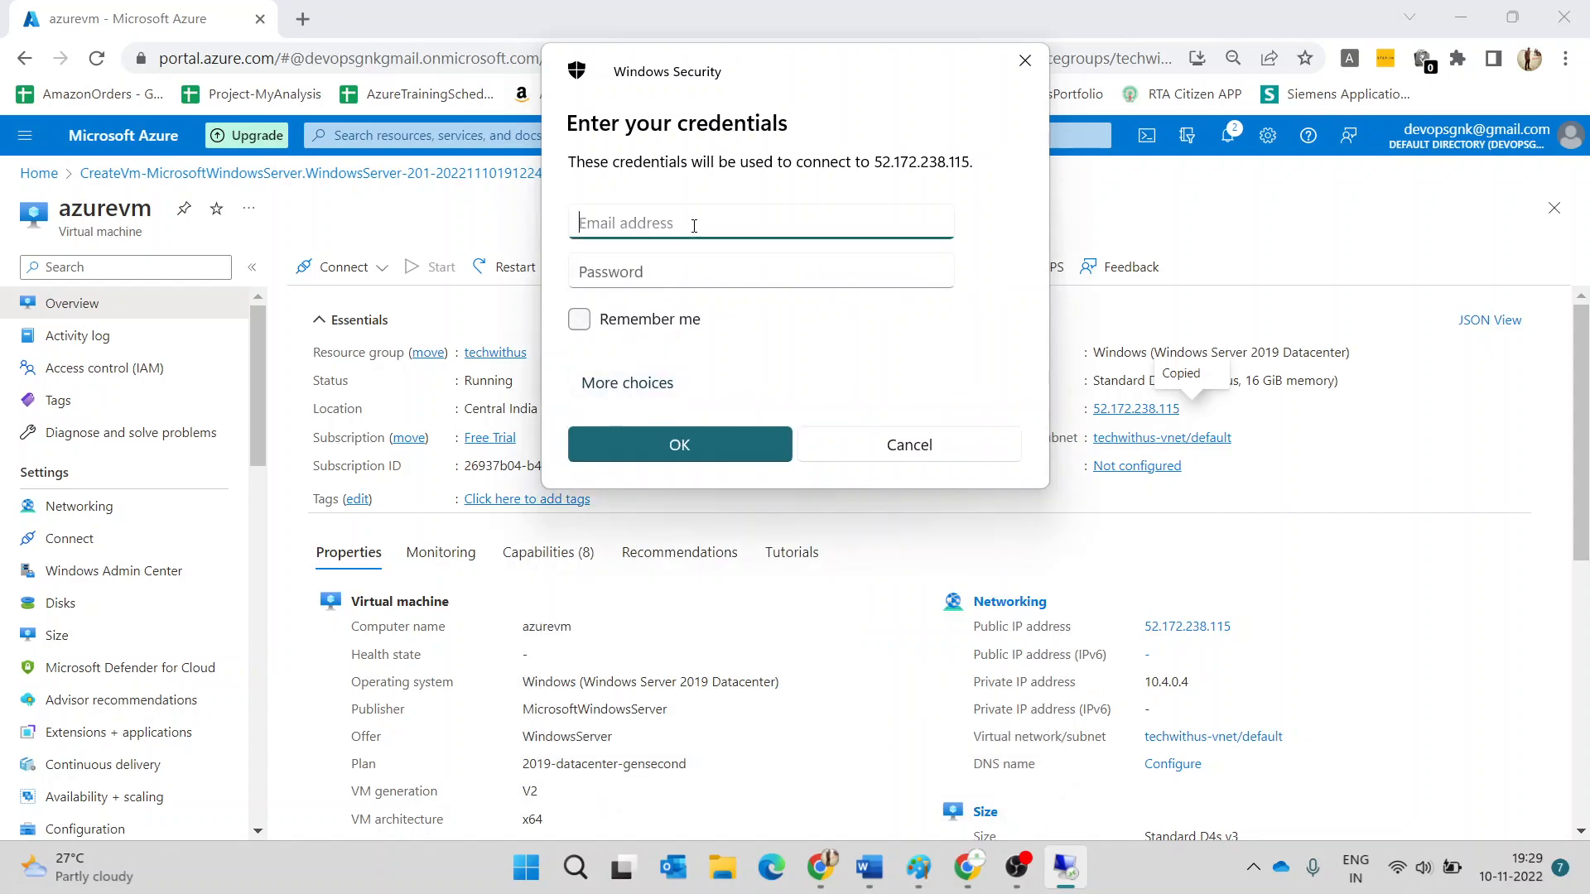
type("azureuser")
key("Return")
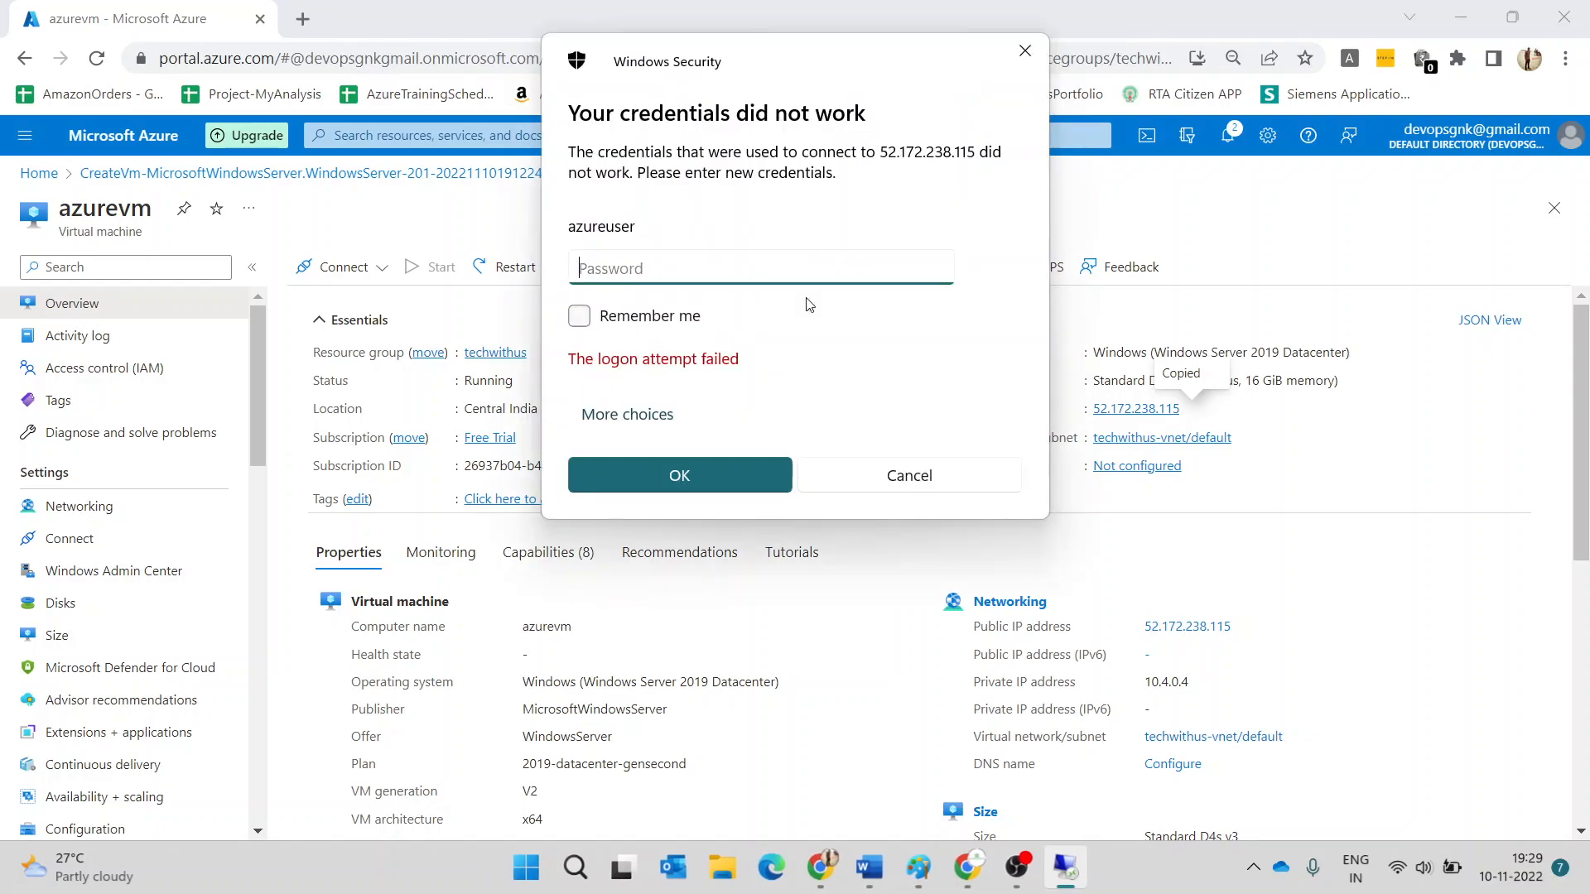
- Enter the account password and retry it after the failed logon
type("********")
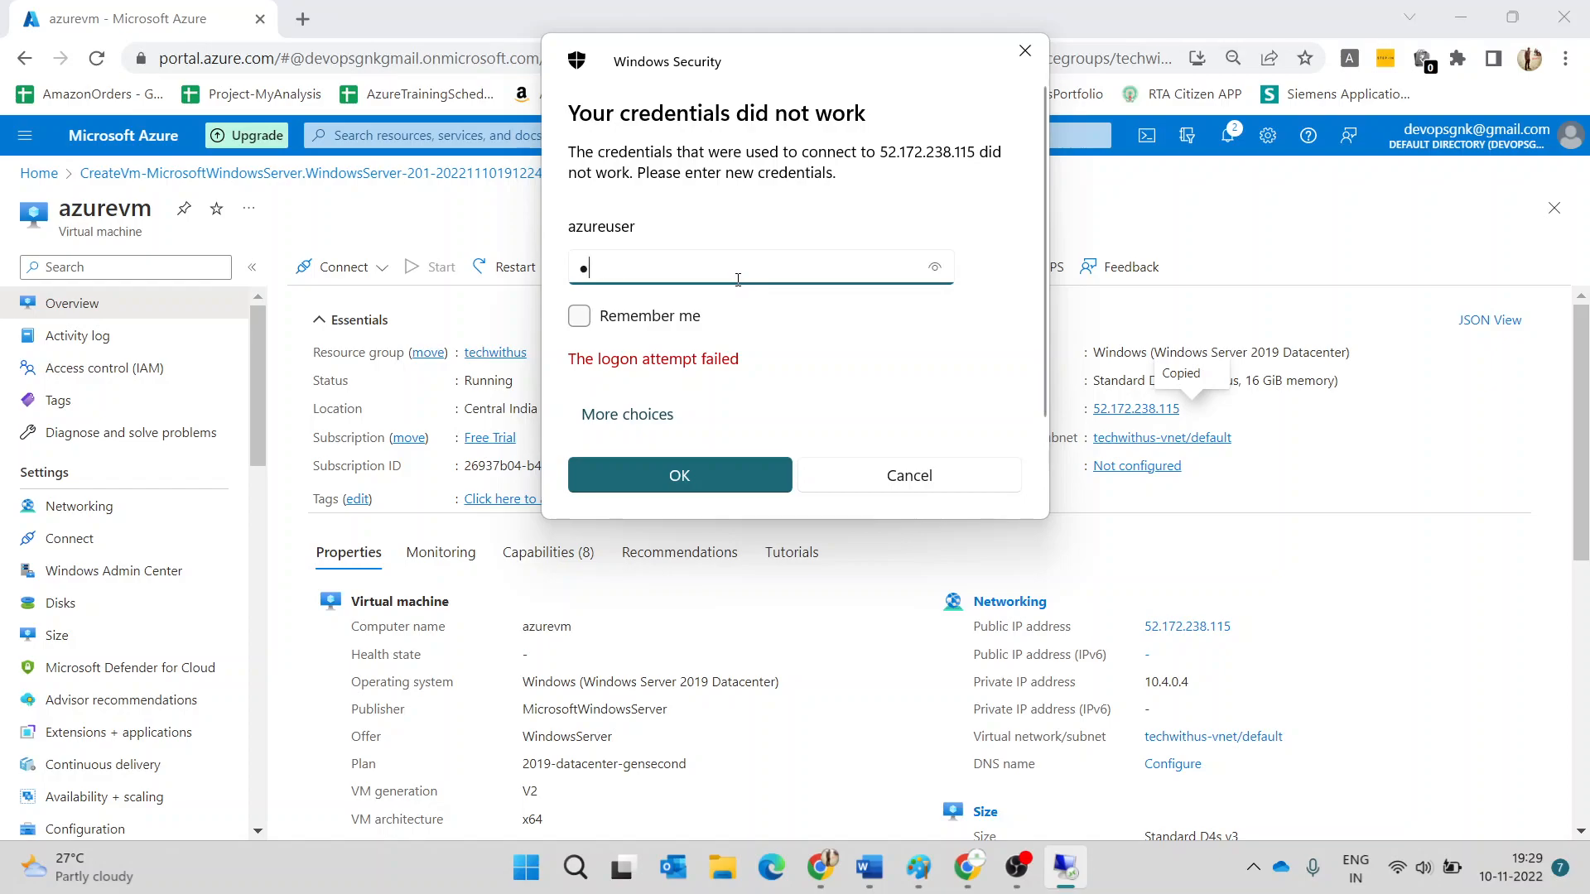
type("*****")
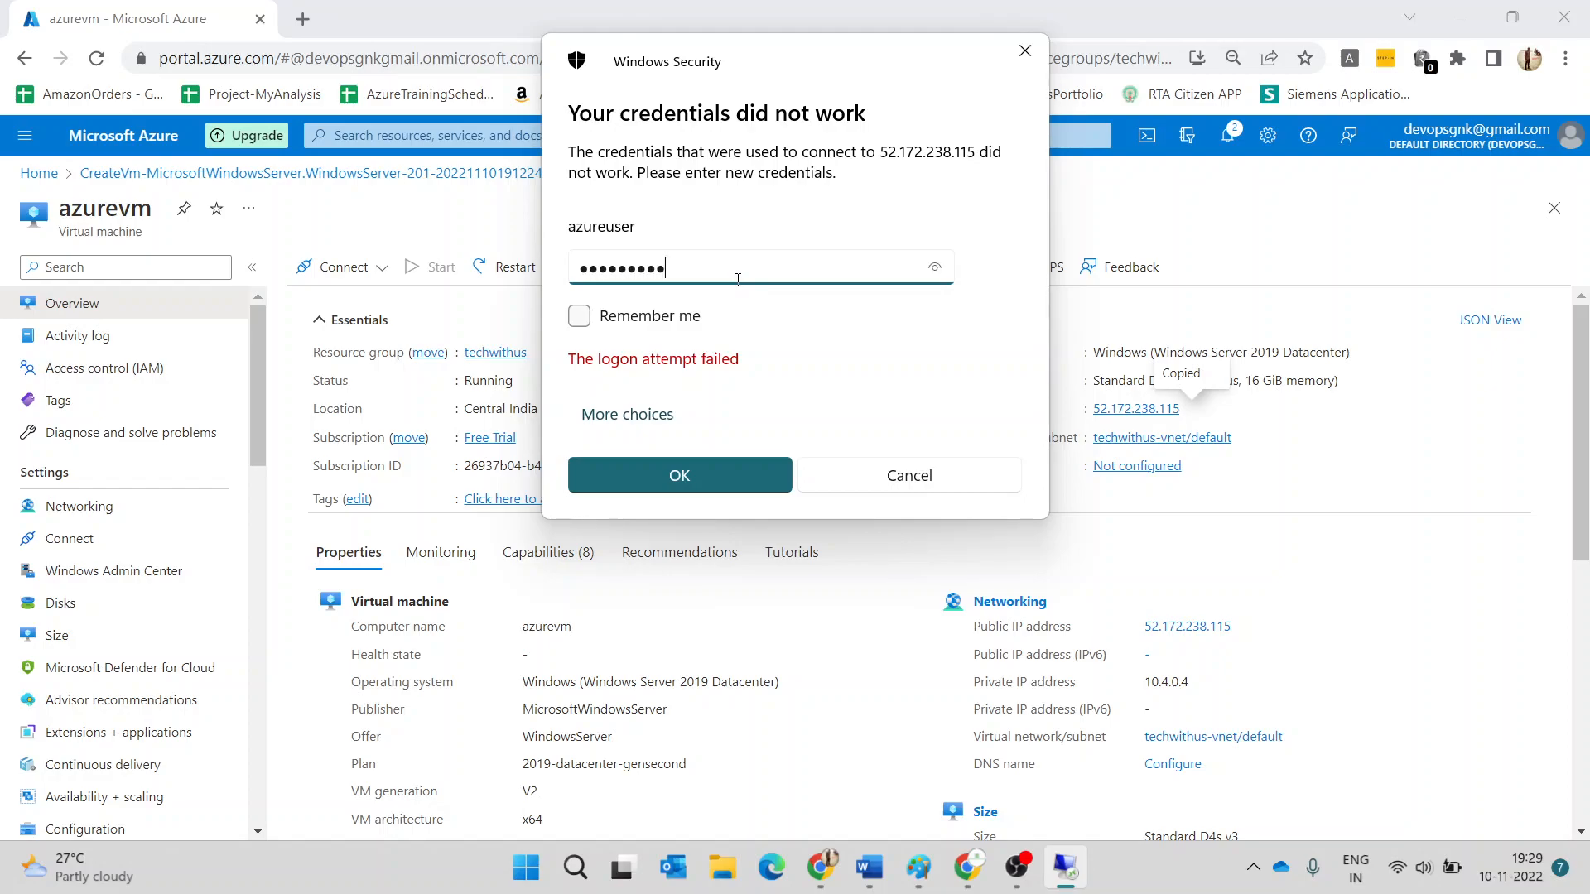
type("**")
key("Return")
type("••")
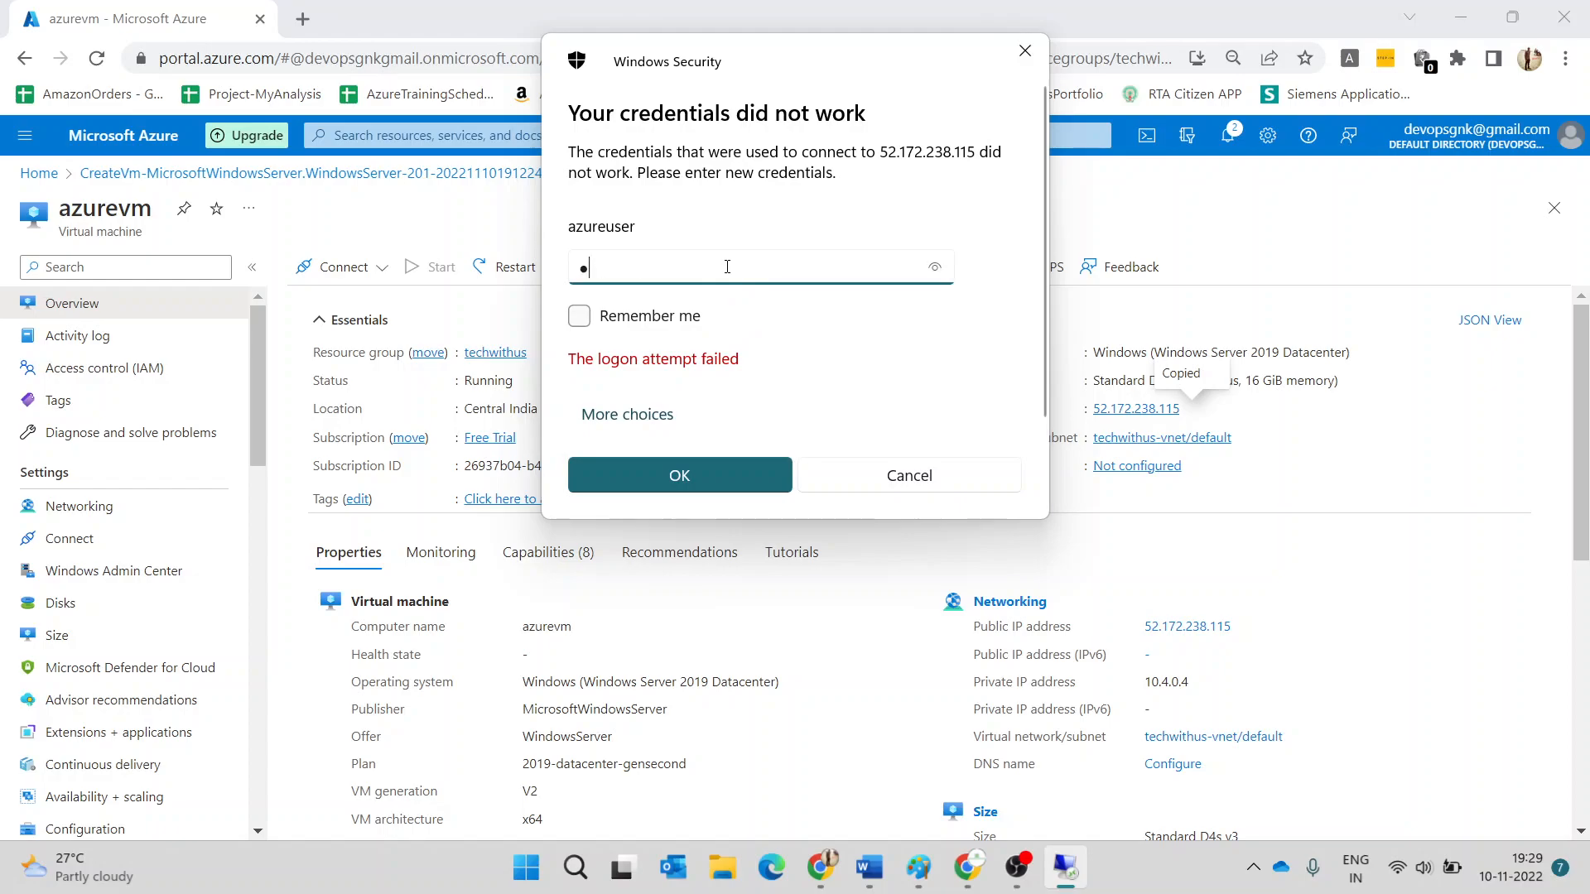
key("BackSpace")
key("BackSpace")
type("•••••••••")
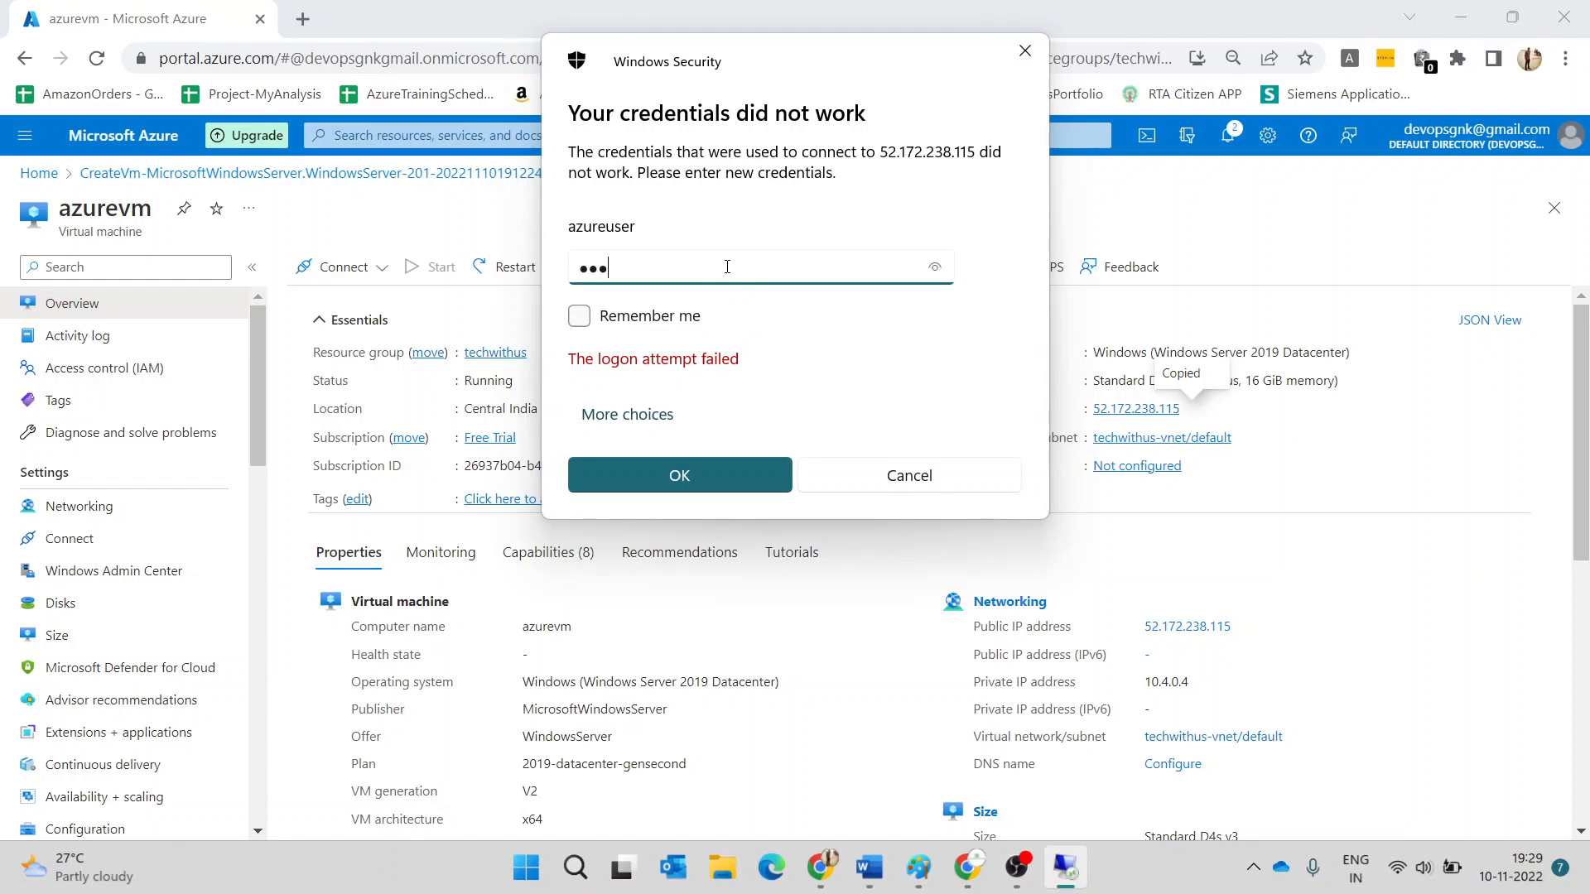
type("••••")
key("Return")
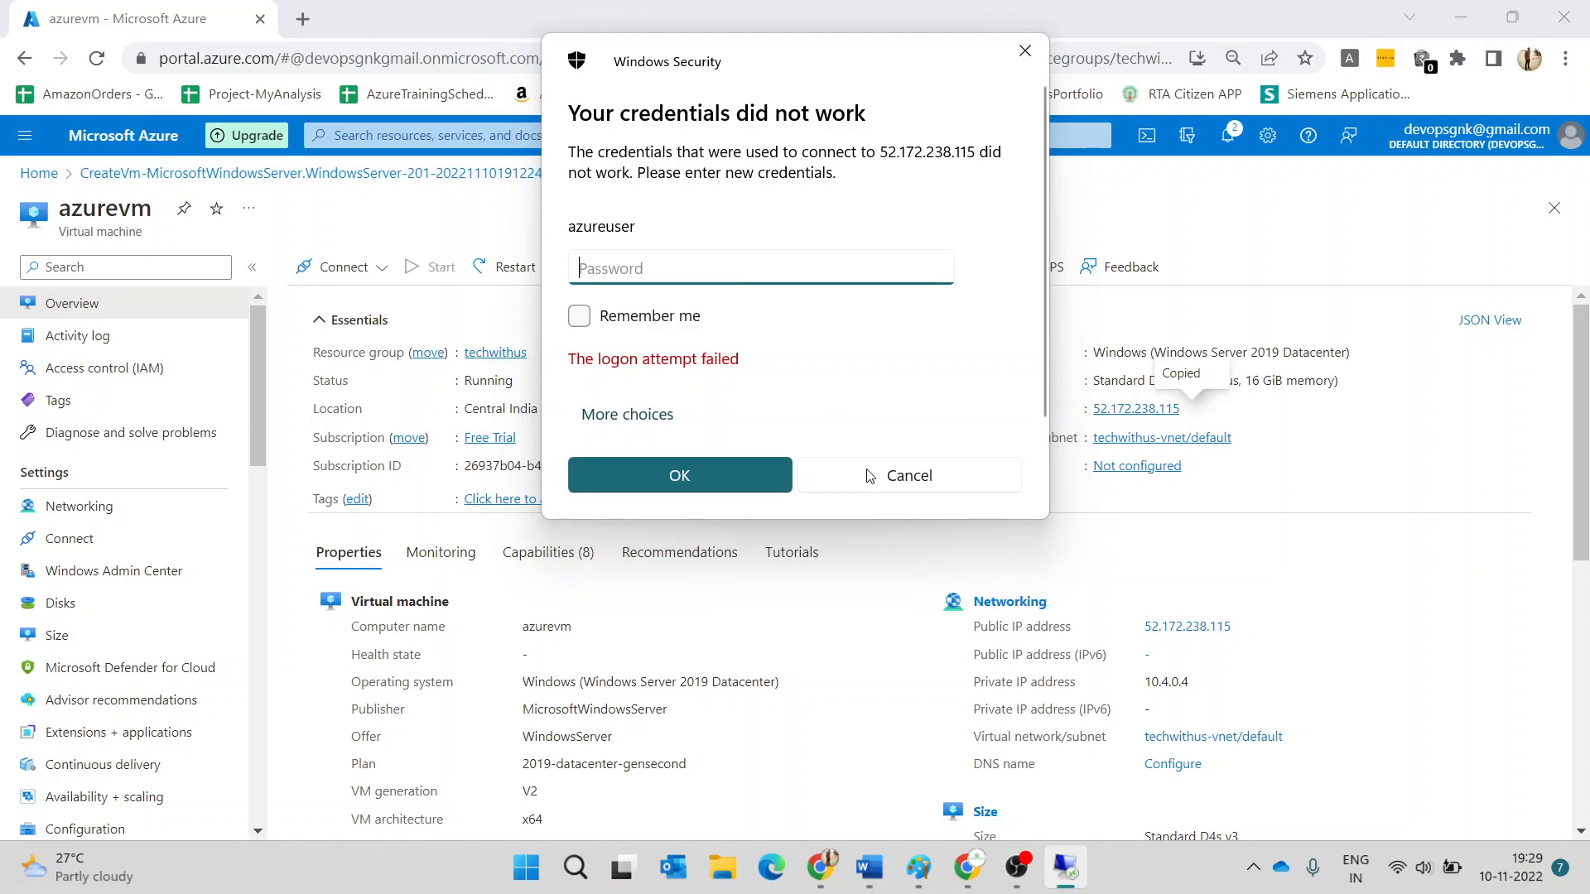
scroll(60, 580, "down", 3)
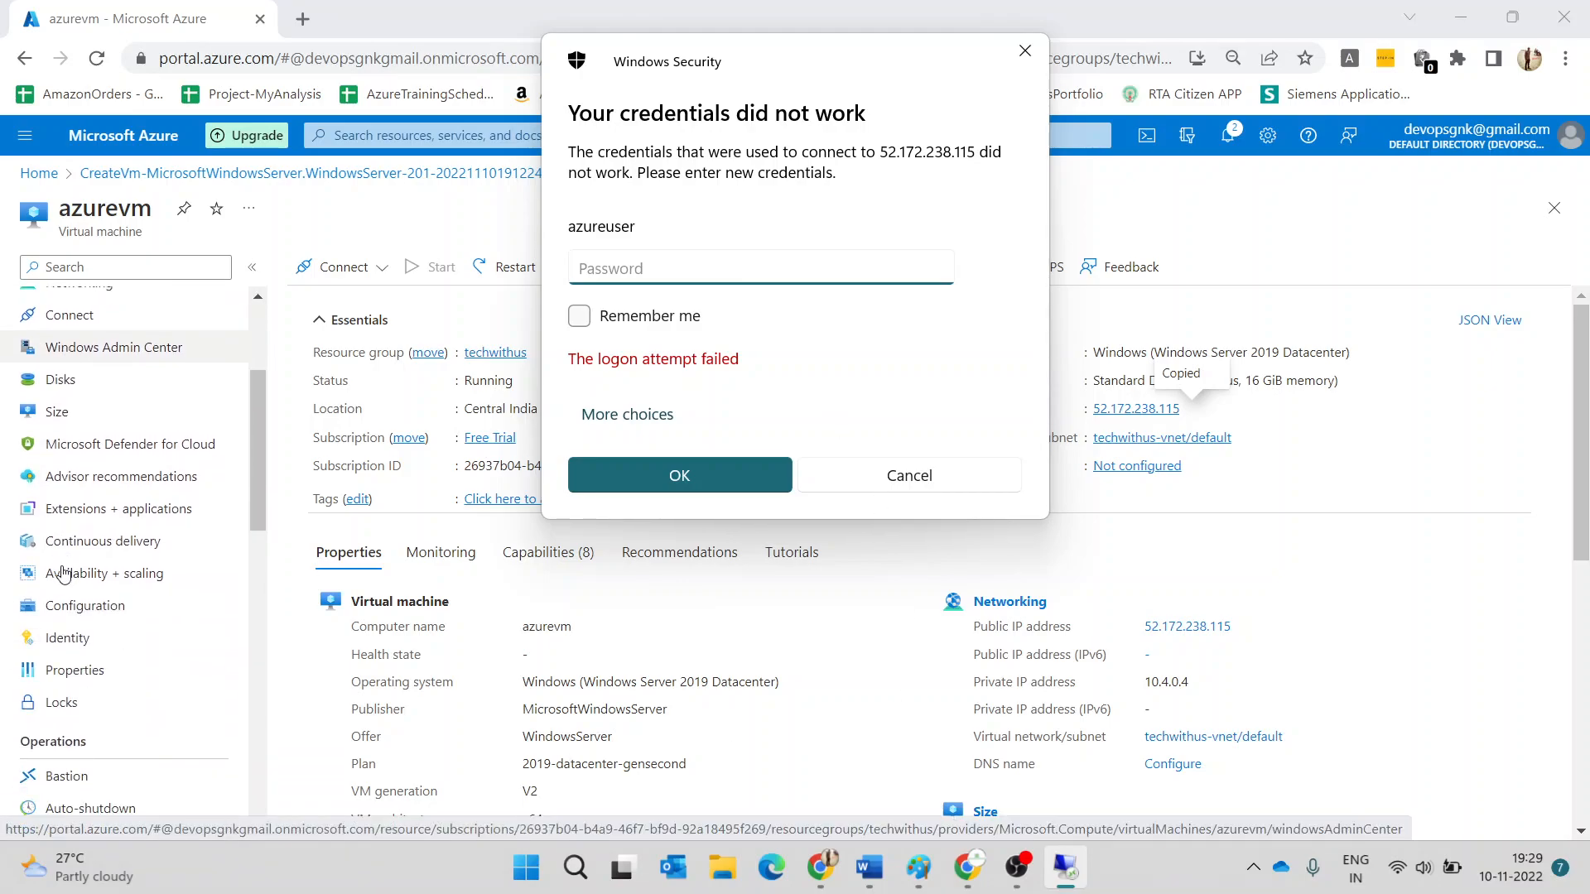
scroll(157, 527, "down", 4)
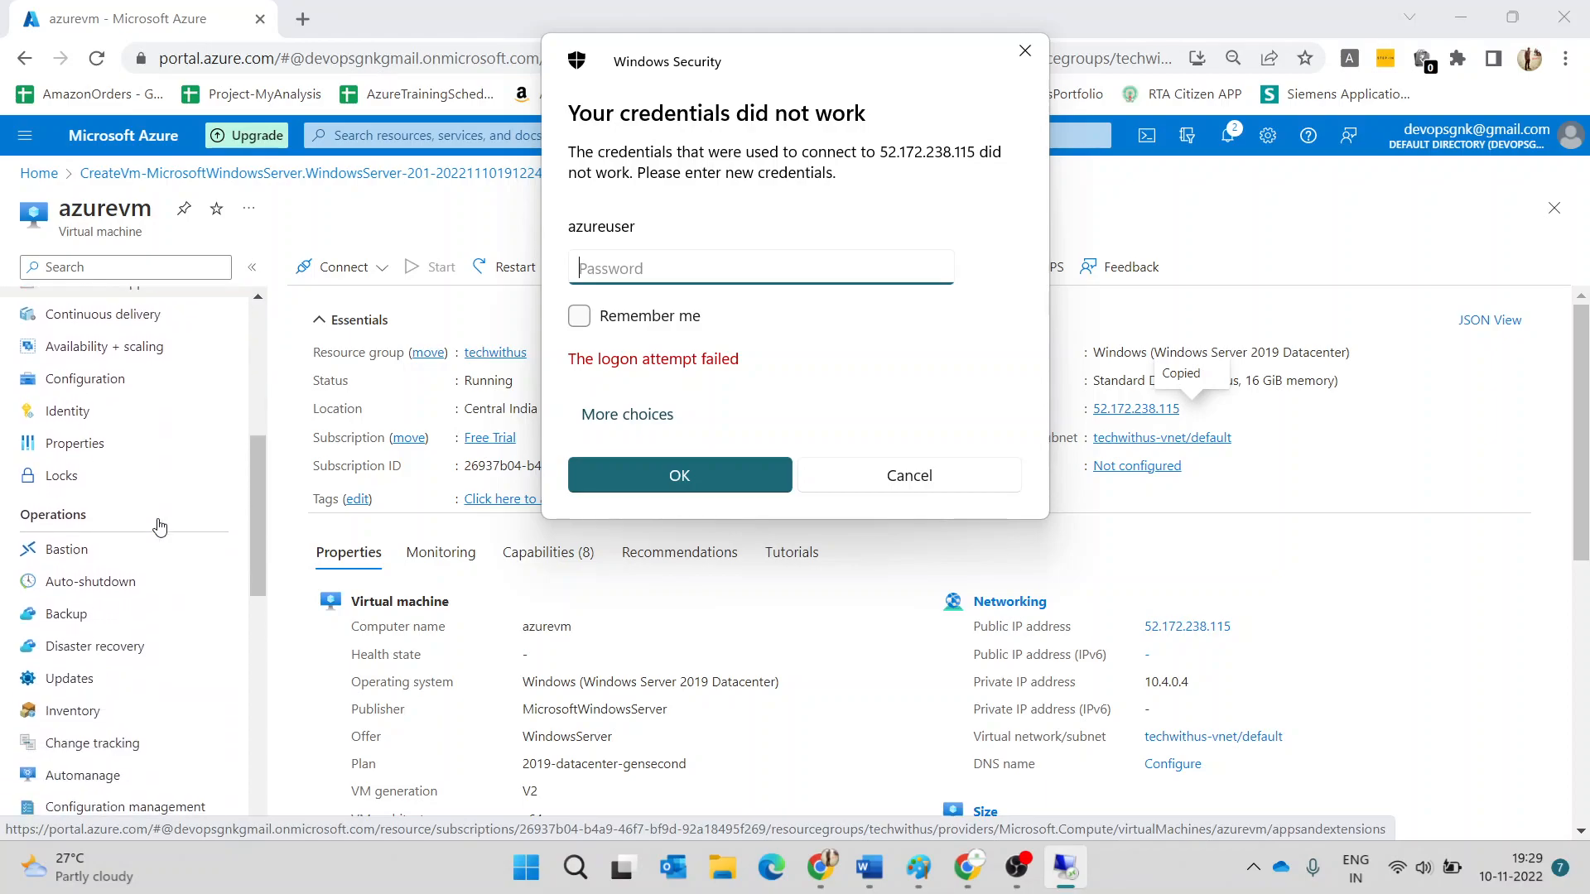
scroll(160, 527, "down", 8)
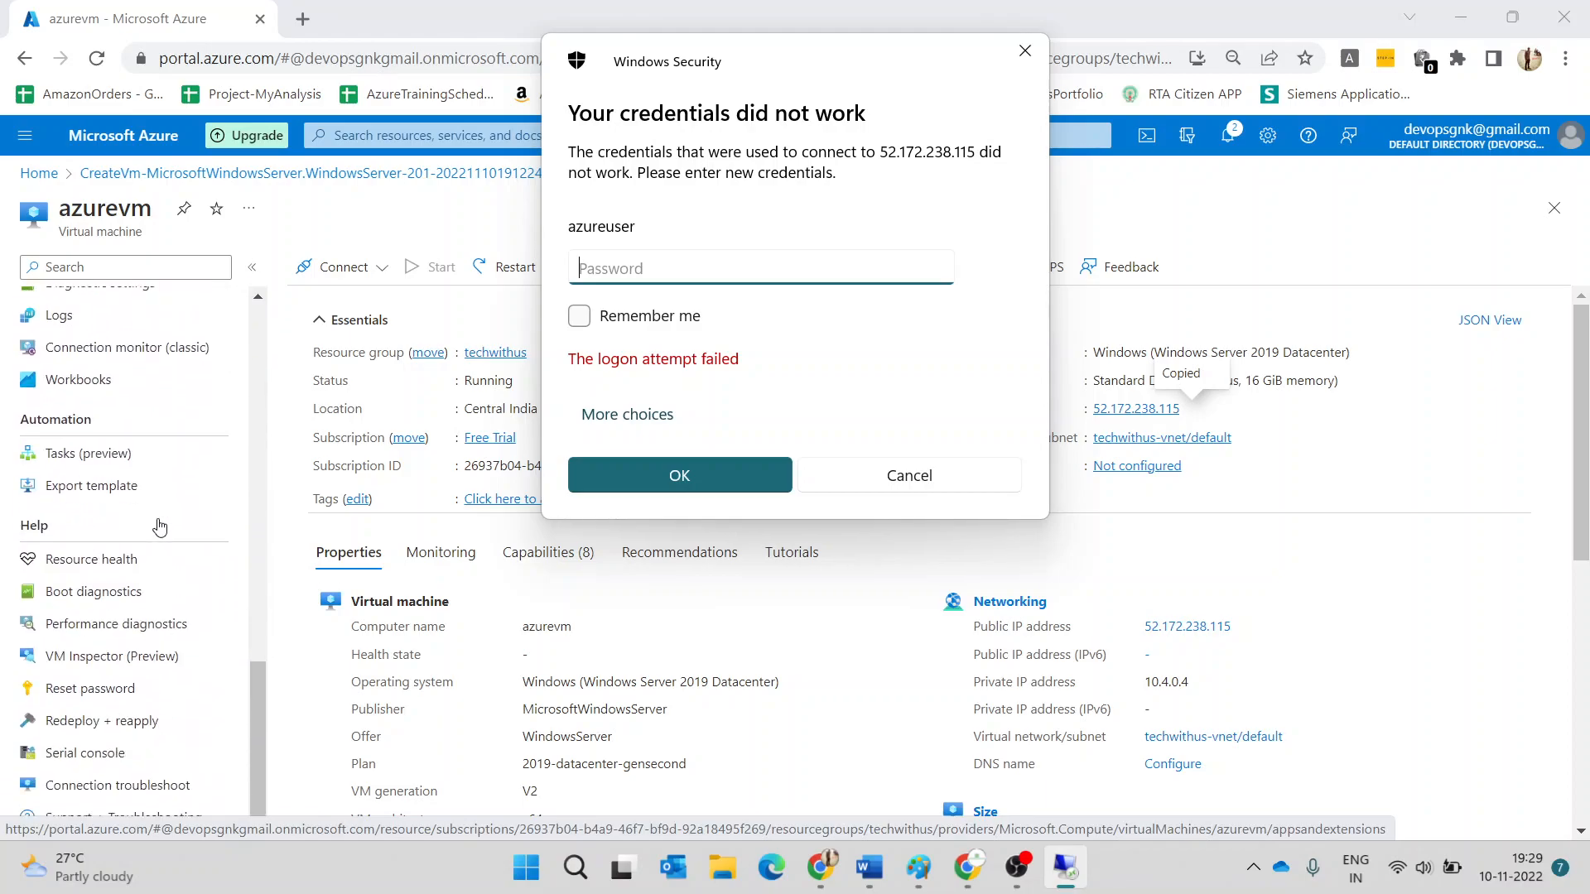
- On azurevm's Reset password page, enter username azureuser and a new password
left_click(76, 696)
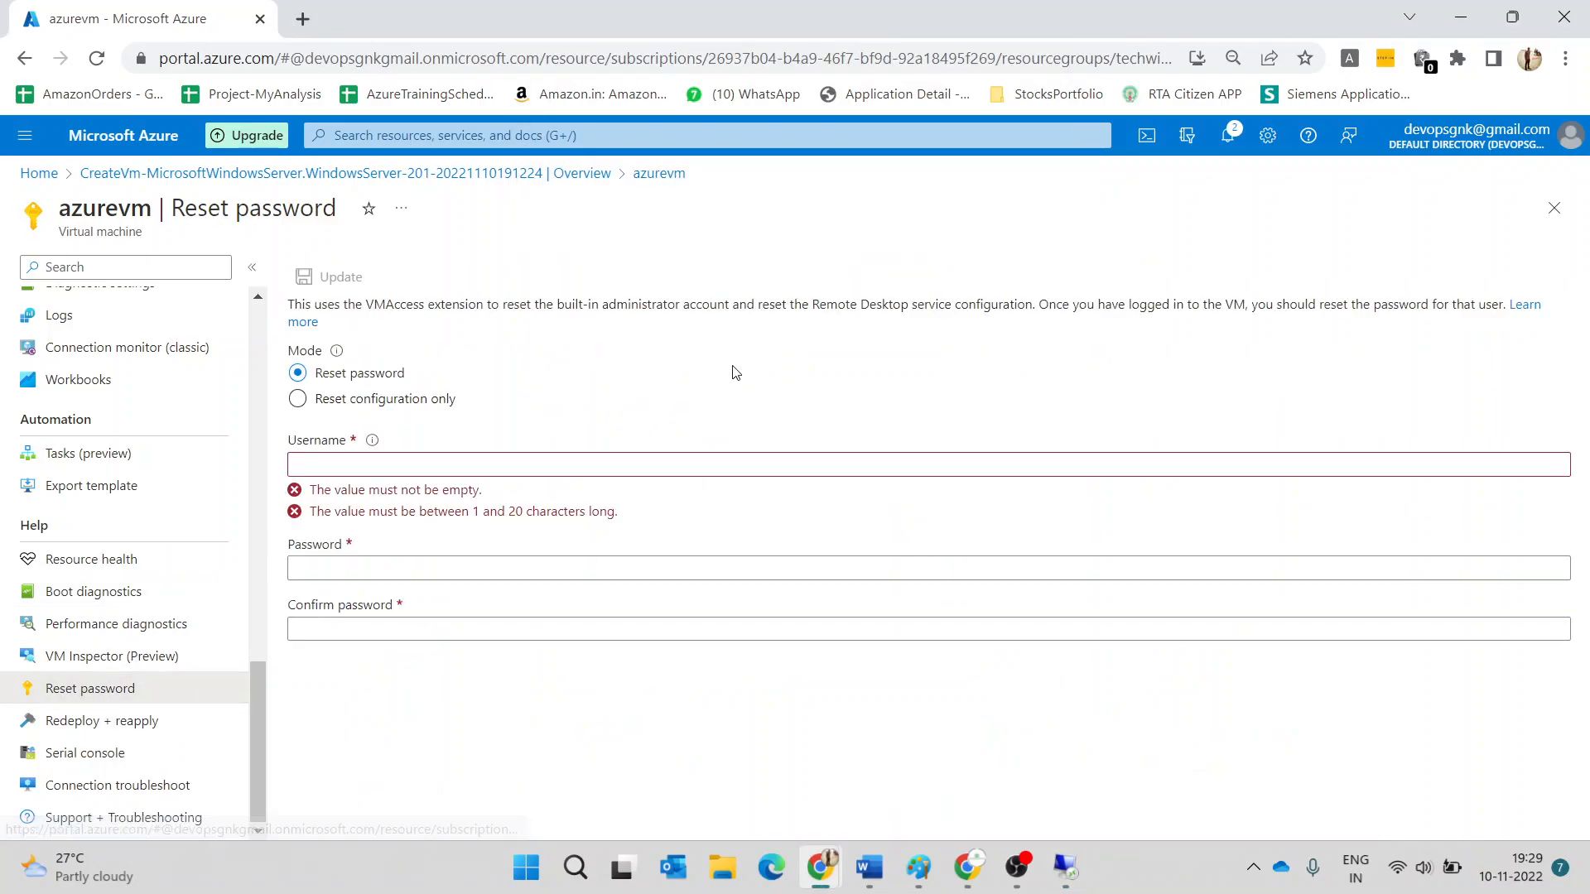
left_click(556, 466)
type("a")
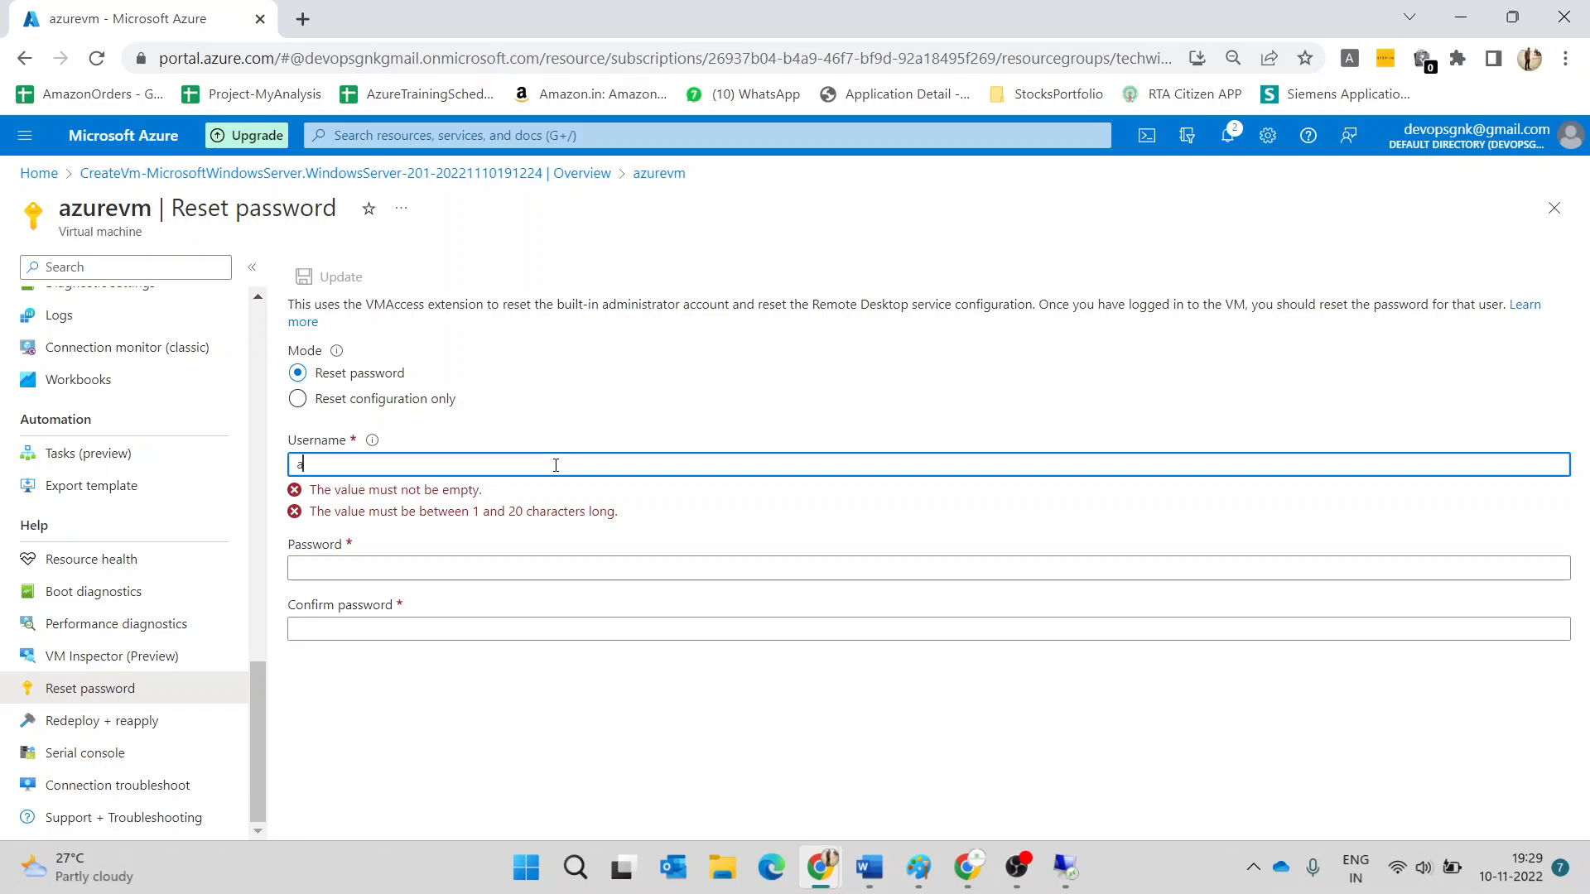
type("zureuser")
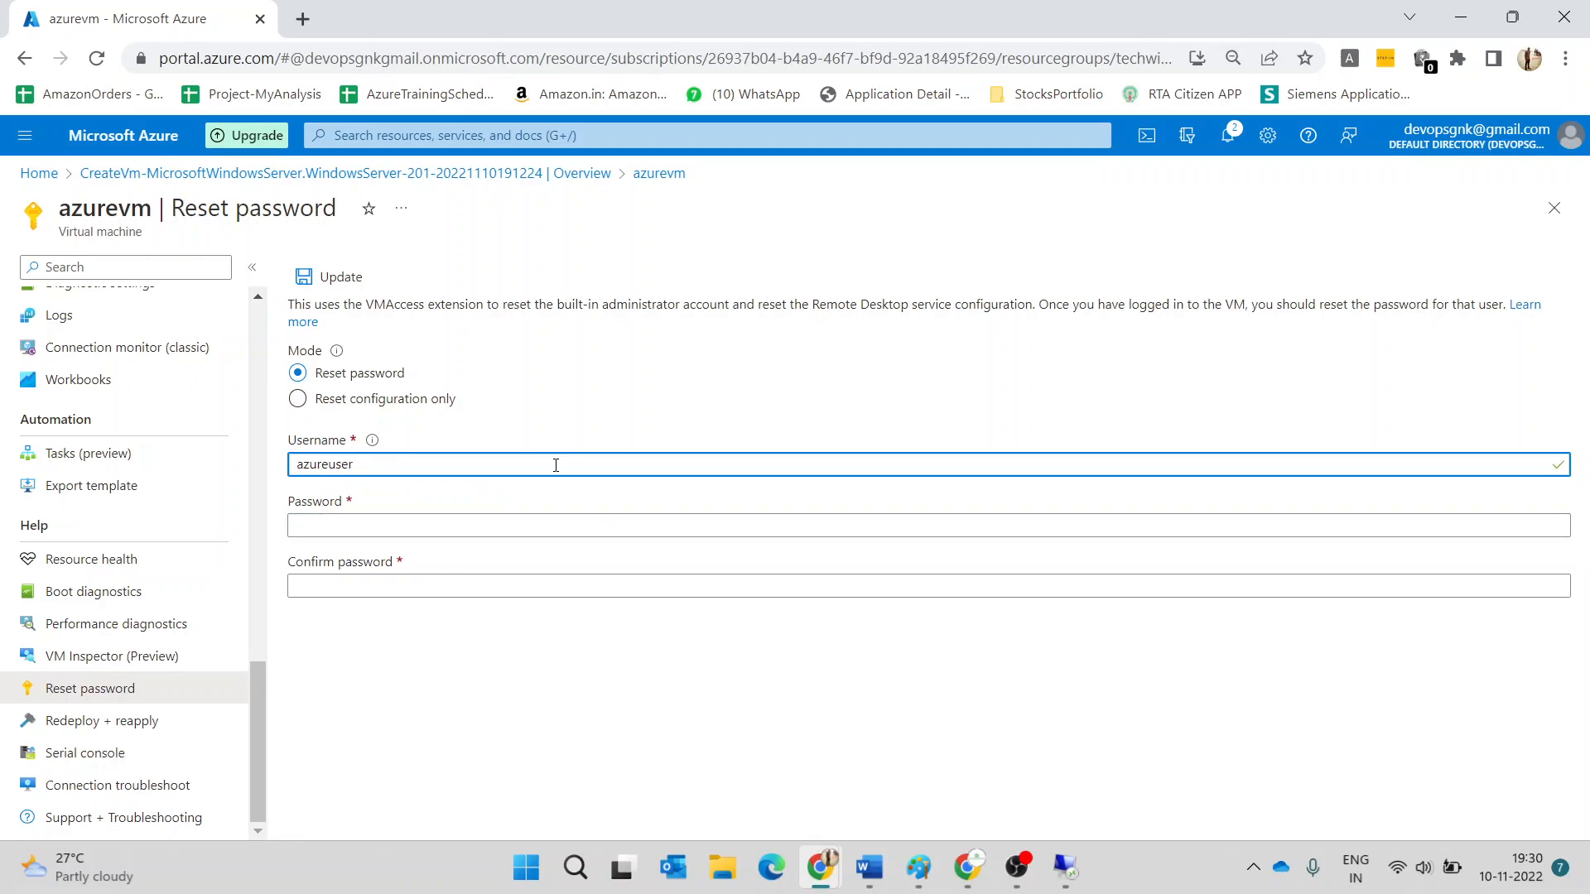
left_click(520, 532)
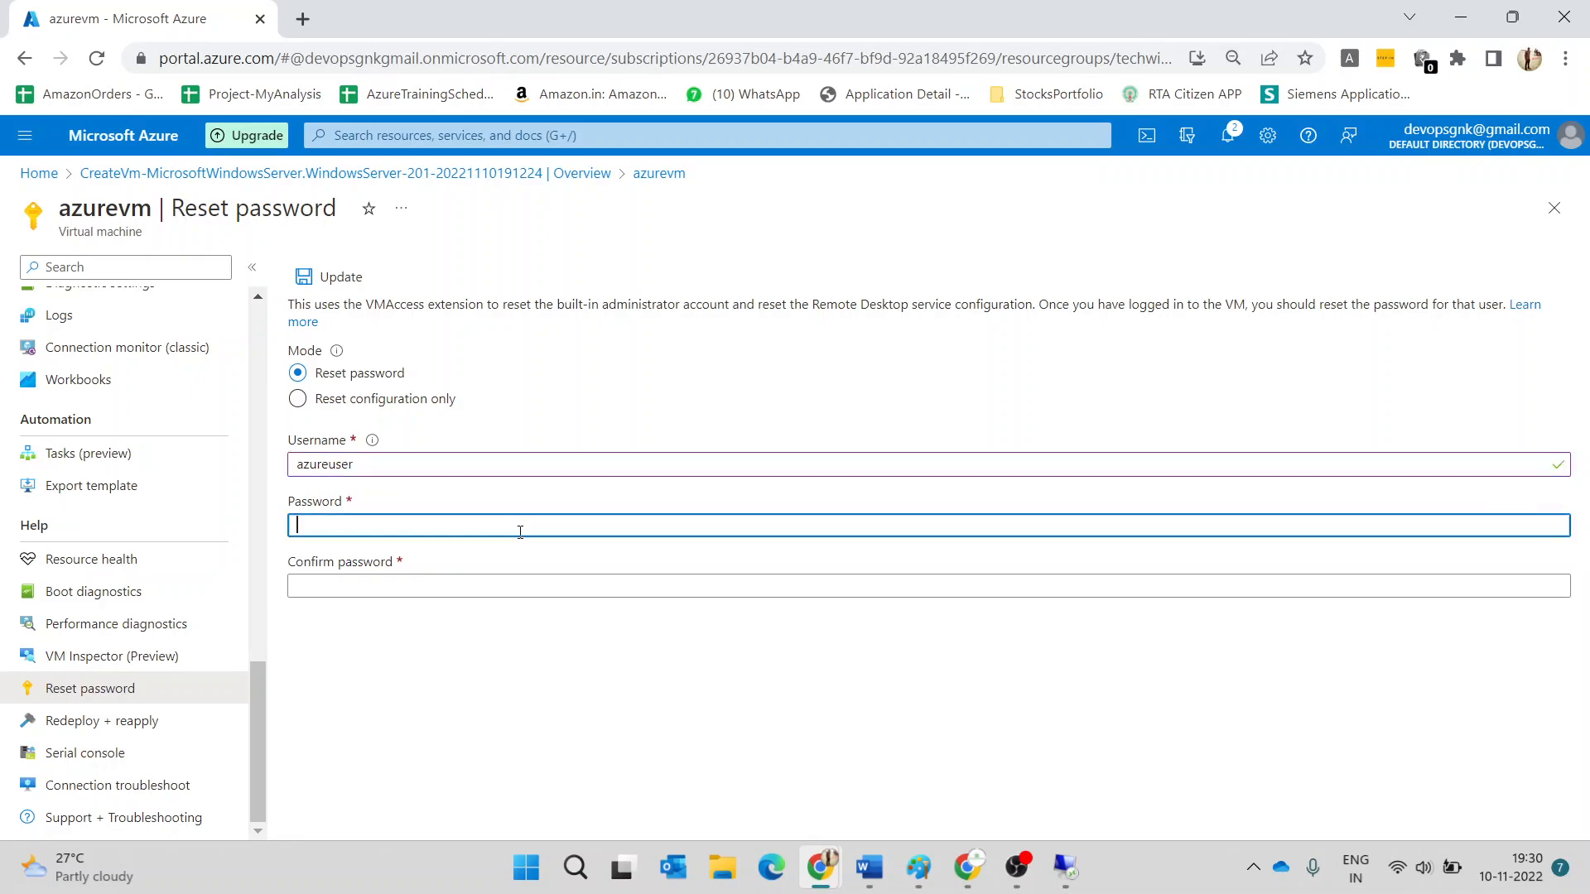
type("••••••")
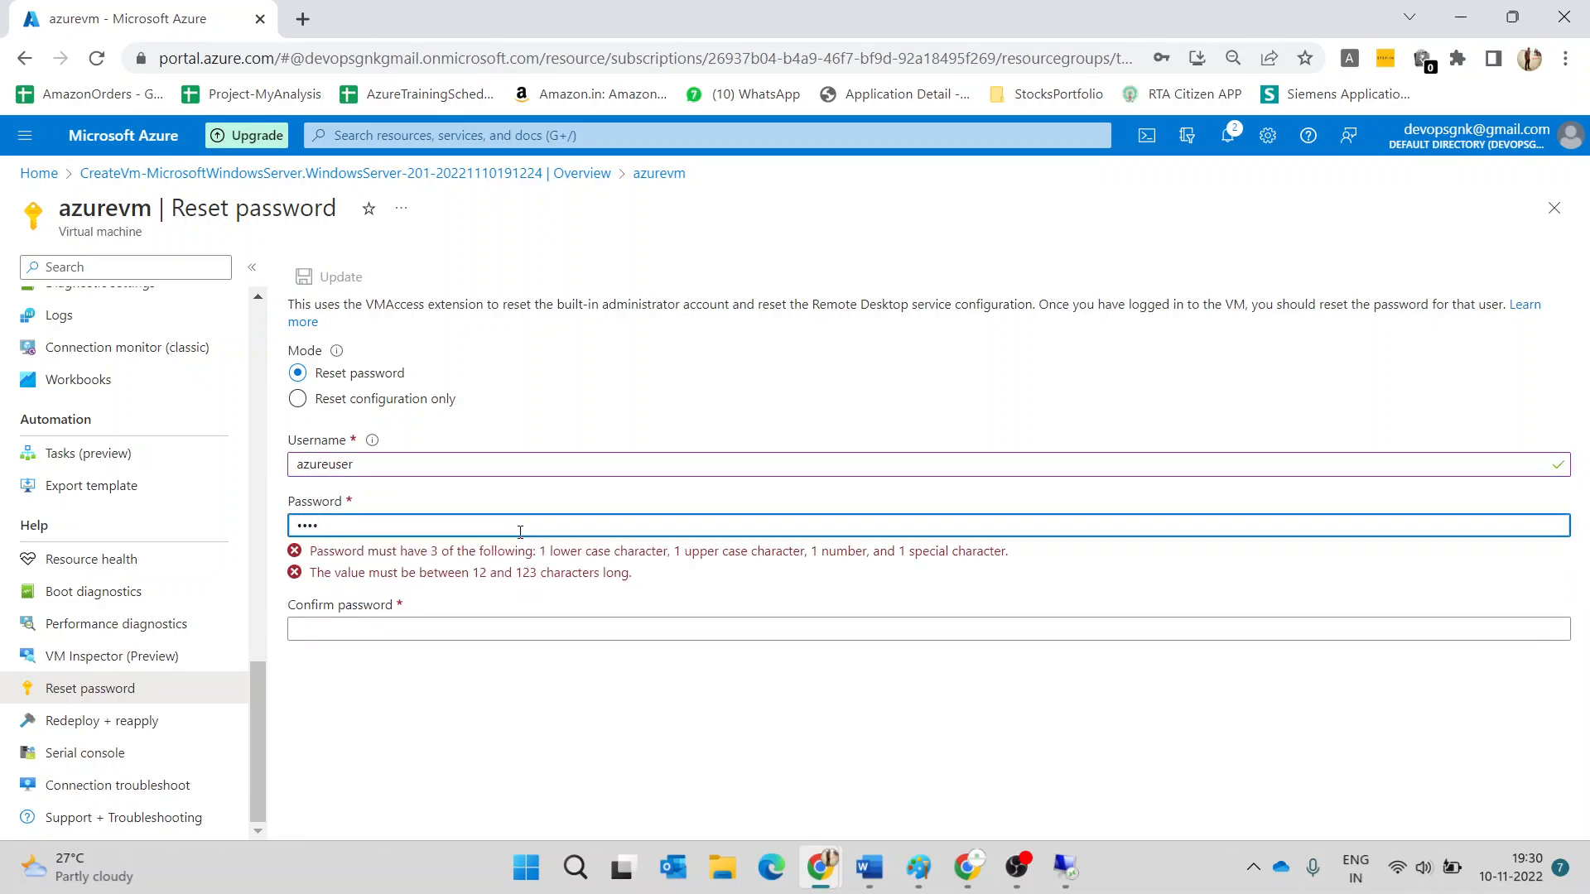
type("••••")
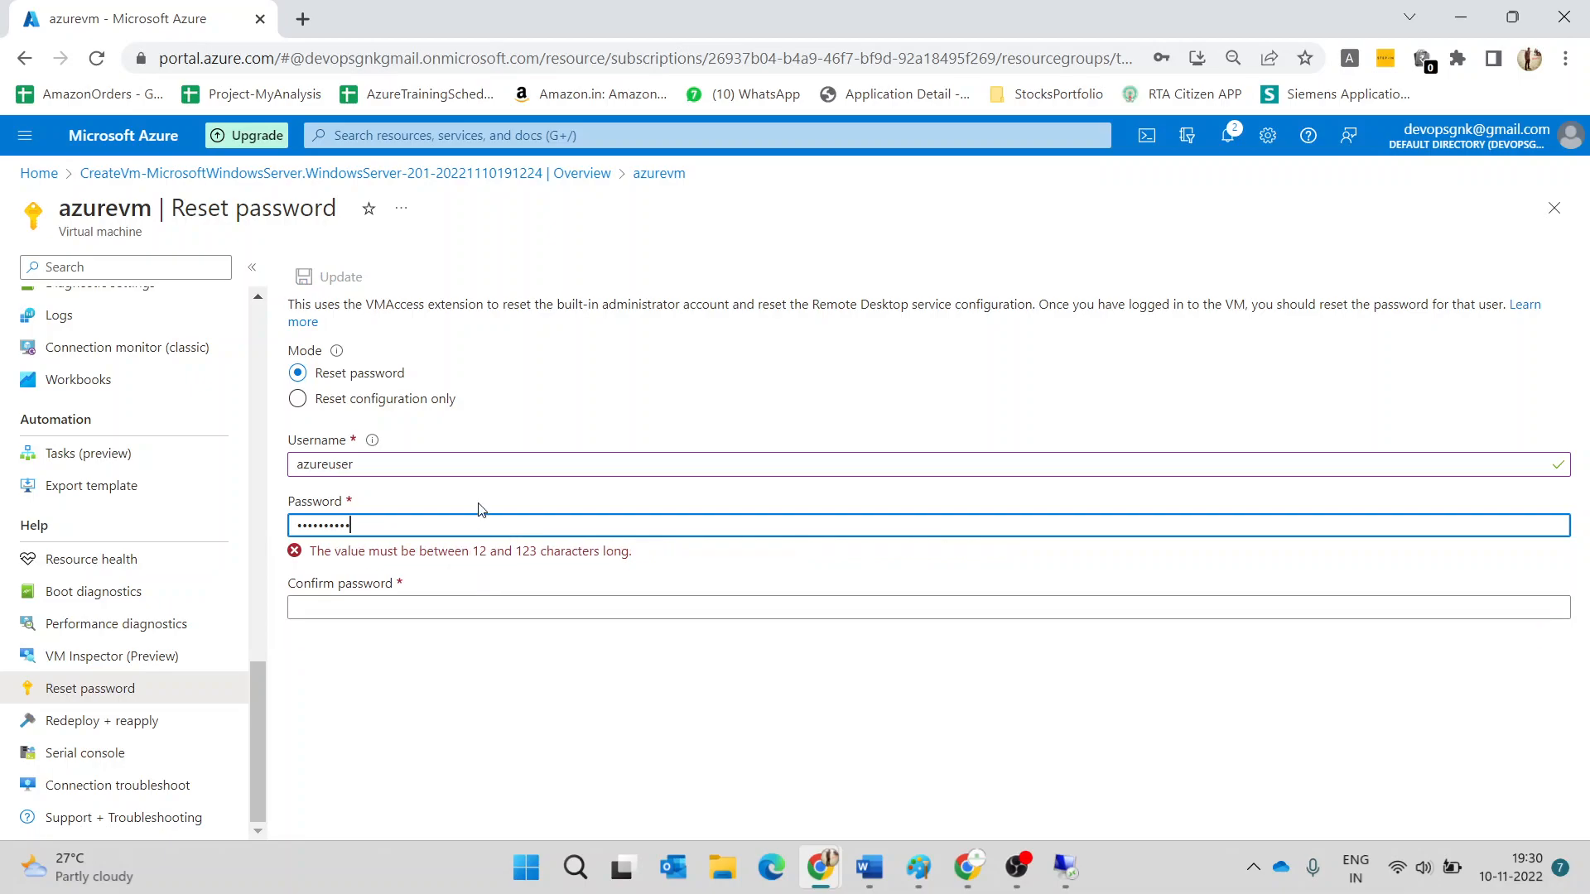
key("BackSpace")
key("BackSpace")
key("BackSpace")
key("BackSpace")
key("BackSpace")
key("BackSpace")
key("BackSpace")
key("BackSpace")
key("BackSpace")
key("BackSpace")
type("•••••••••")
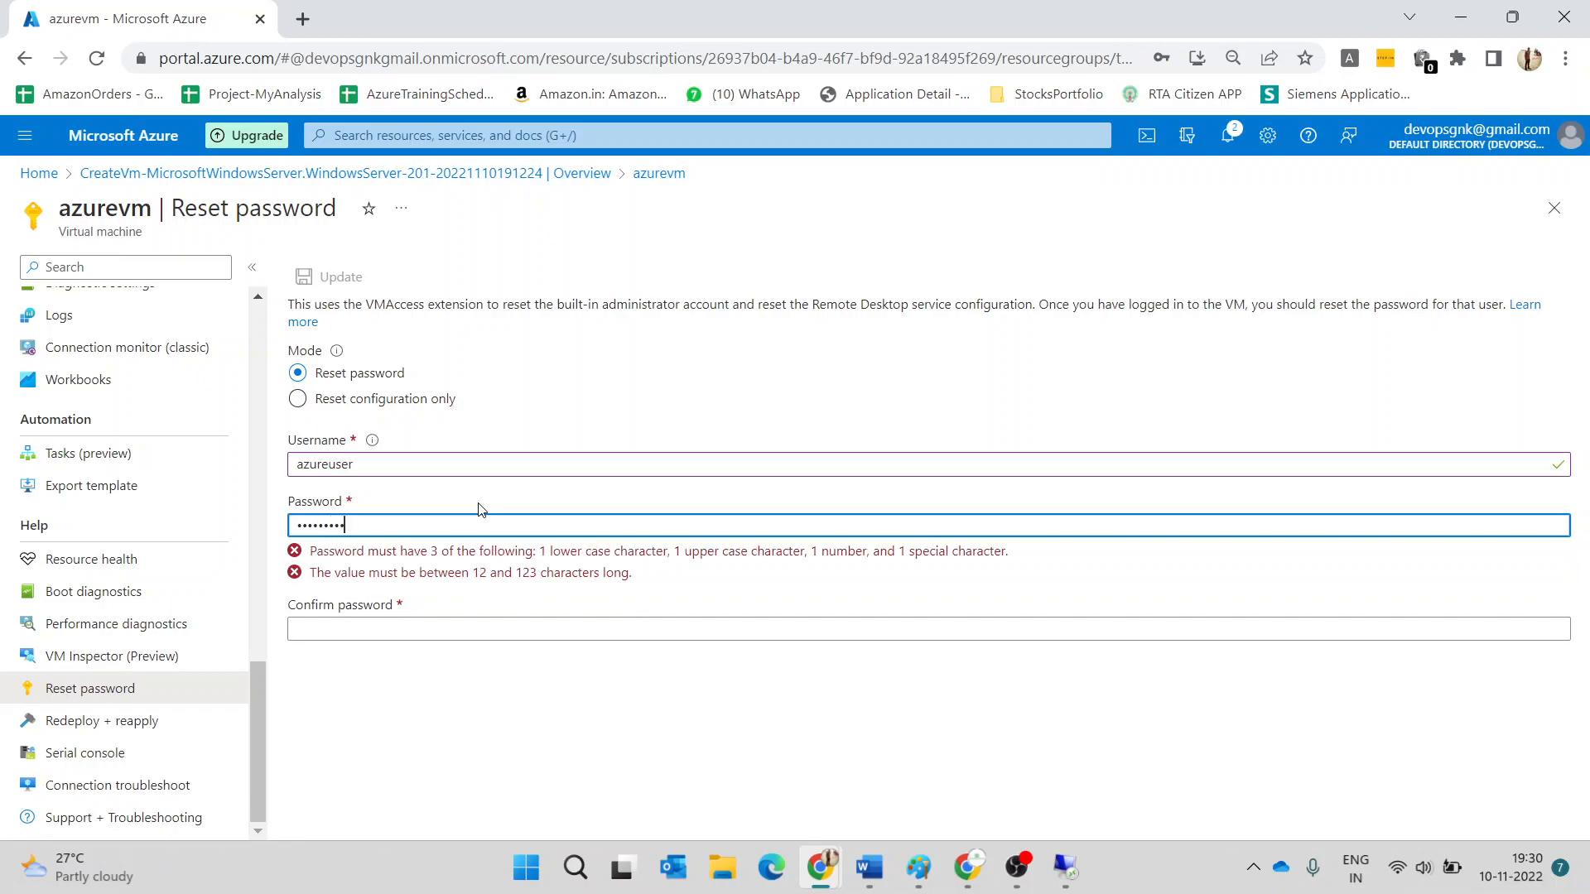
type("••••••")
- Confirm the new password and submit the update
left_click(444, 593)
type("•••••")
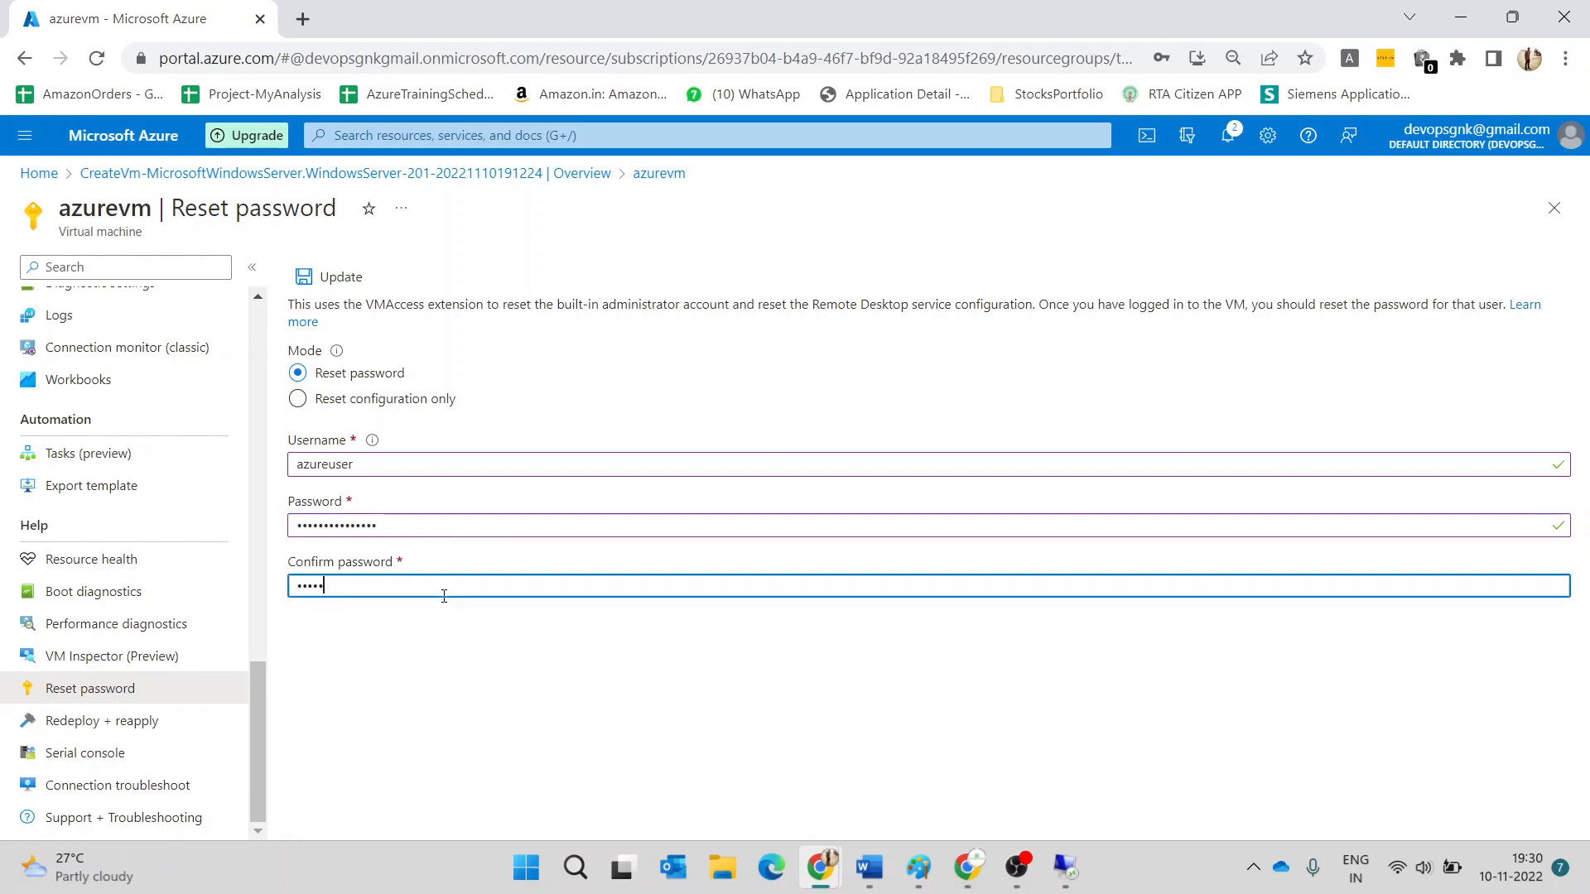
type("•••••••")
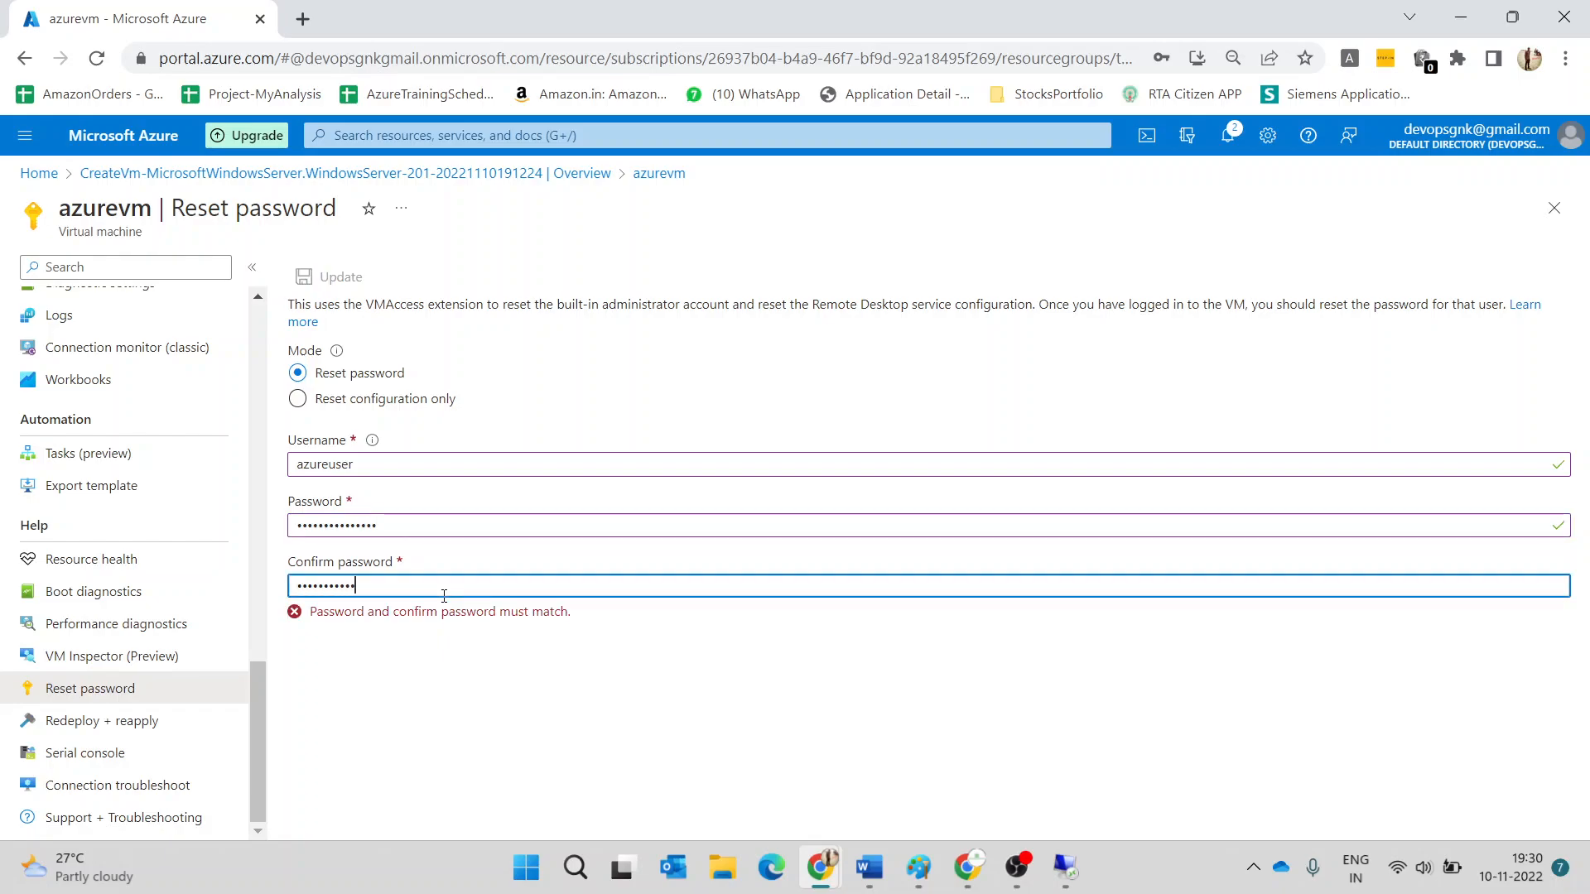
type("•")
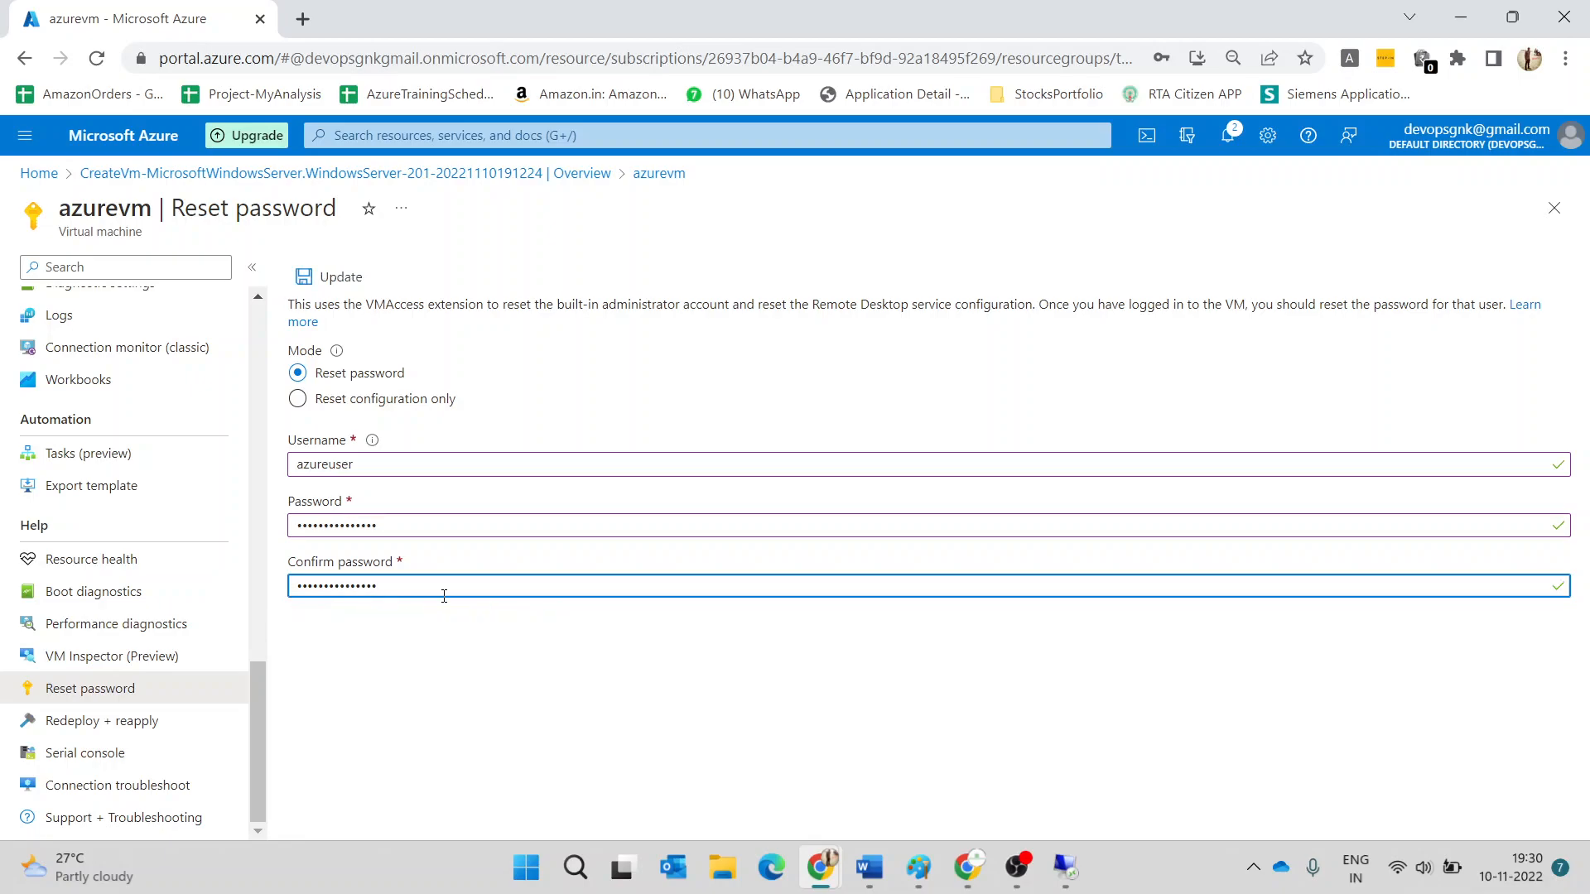
left_click(323, 277)
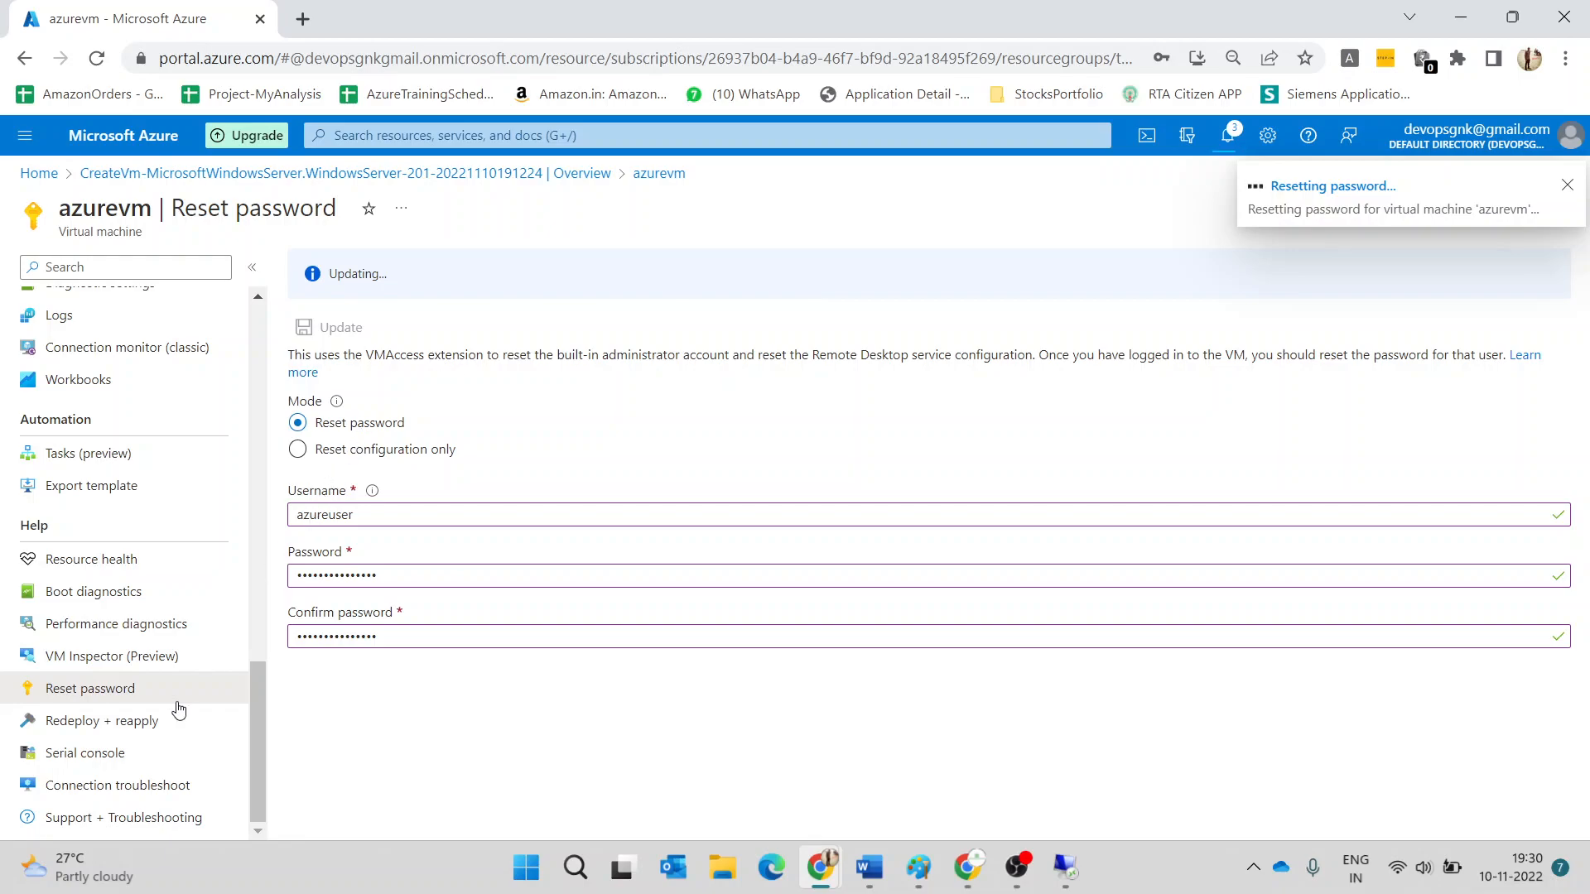
scroll(120, 522, "up", 5)
scroll(116, 580, "down", 5)
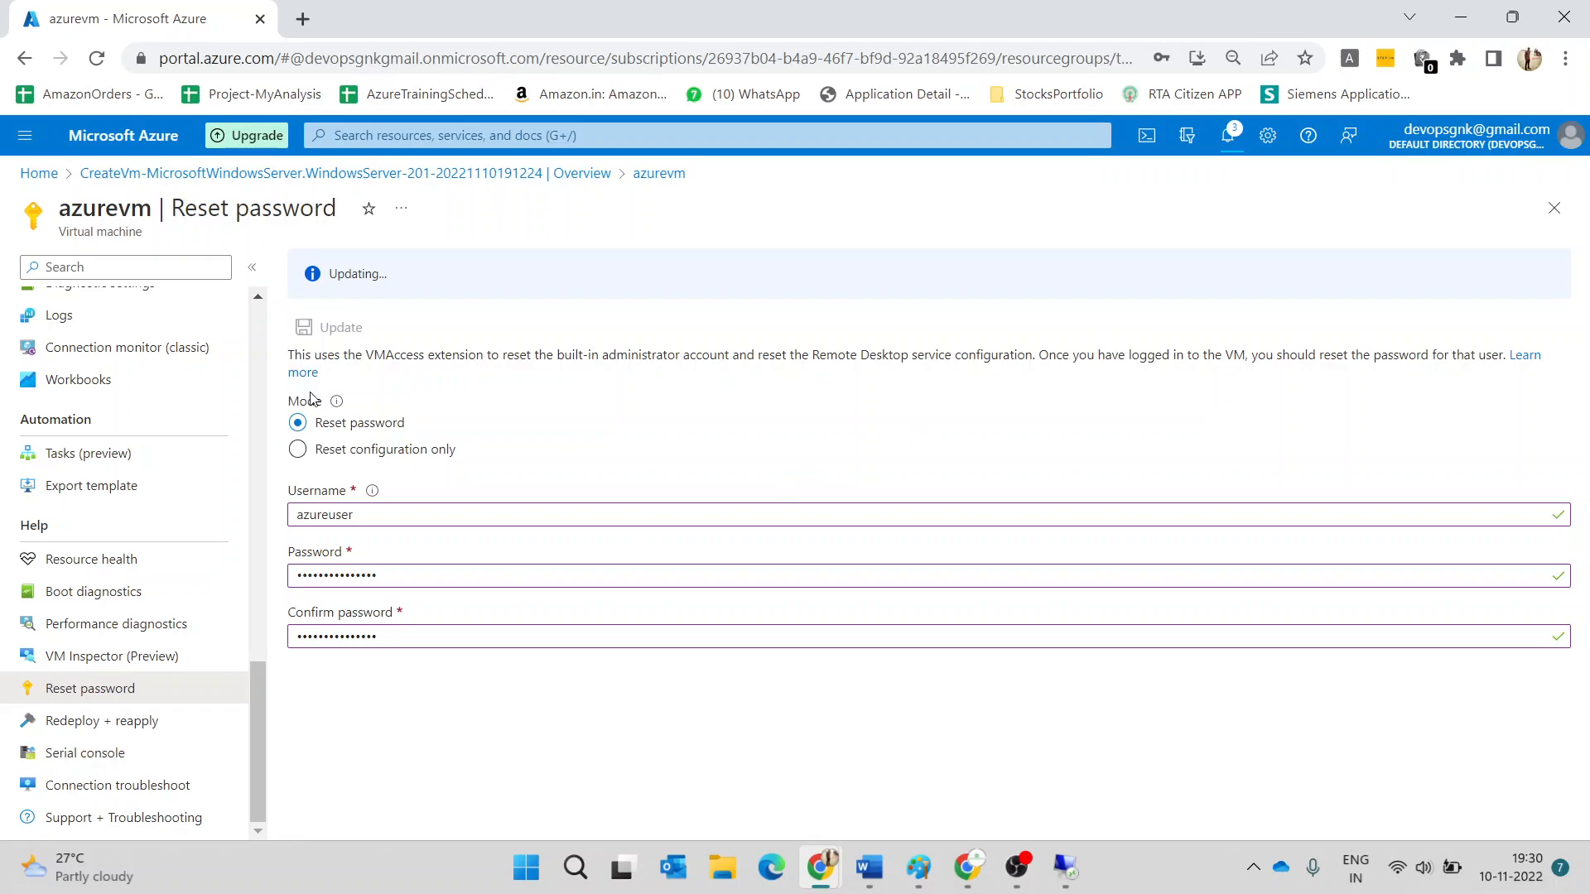
scroll(128, 414, "up", 5)
scroll(129, 415, "up", 10)
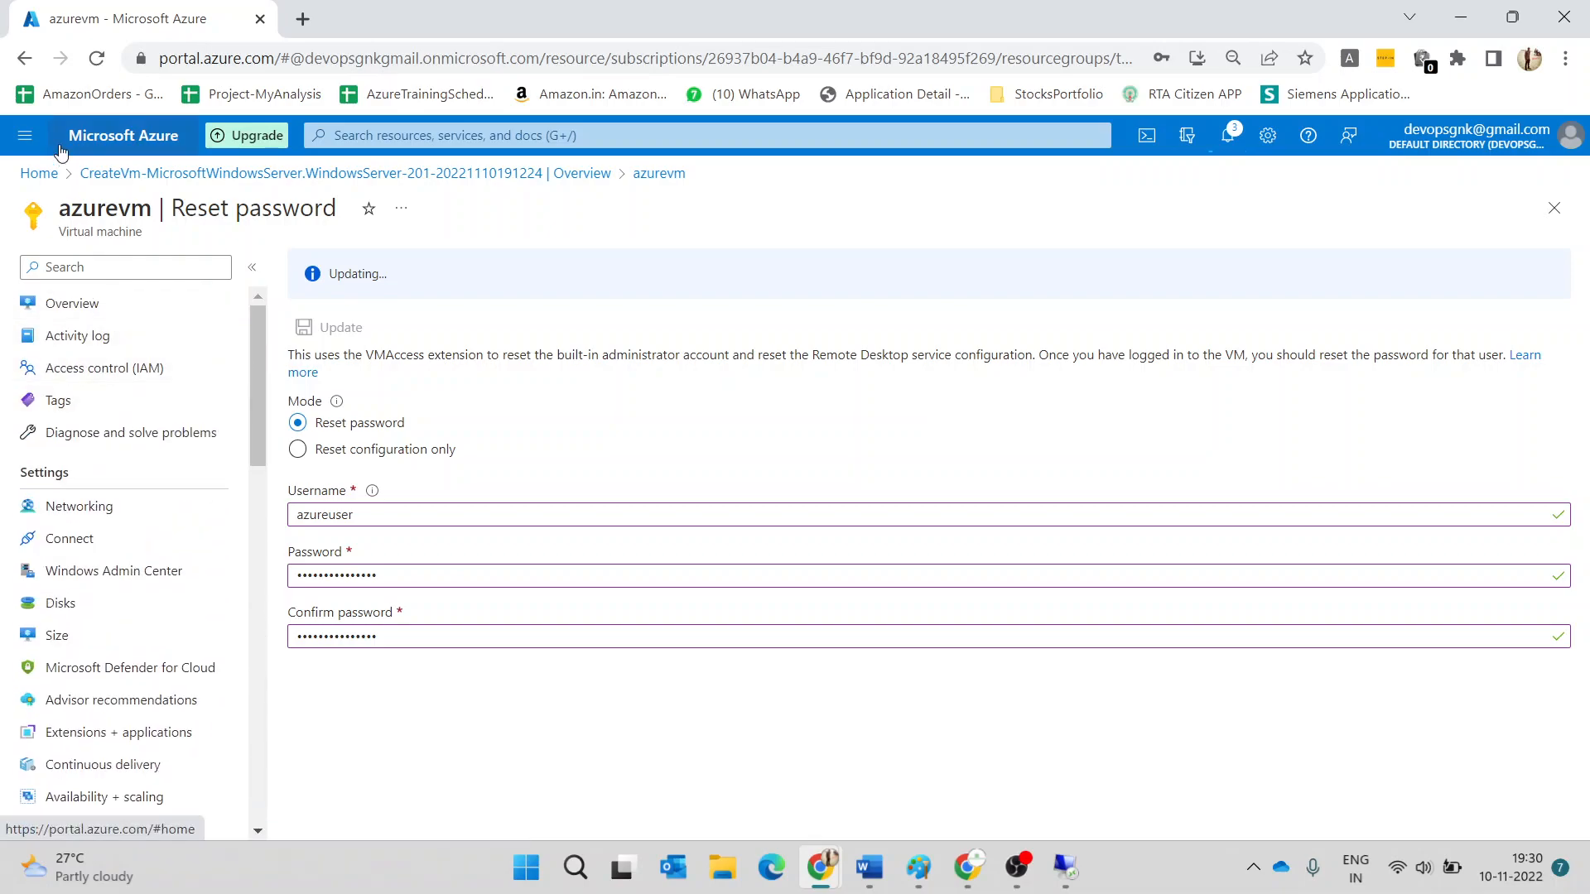
- Open the portal Home in a new tab and sign in with the portal account
right_click(37, 178)
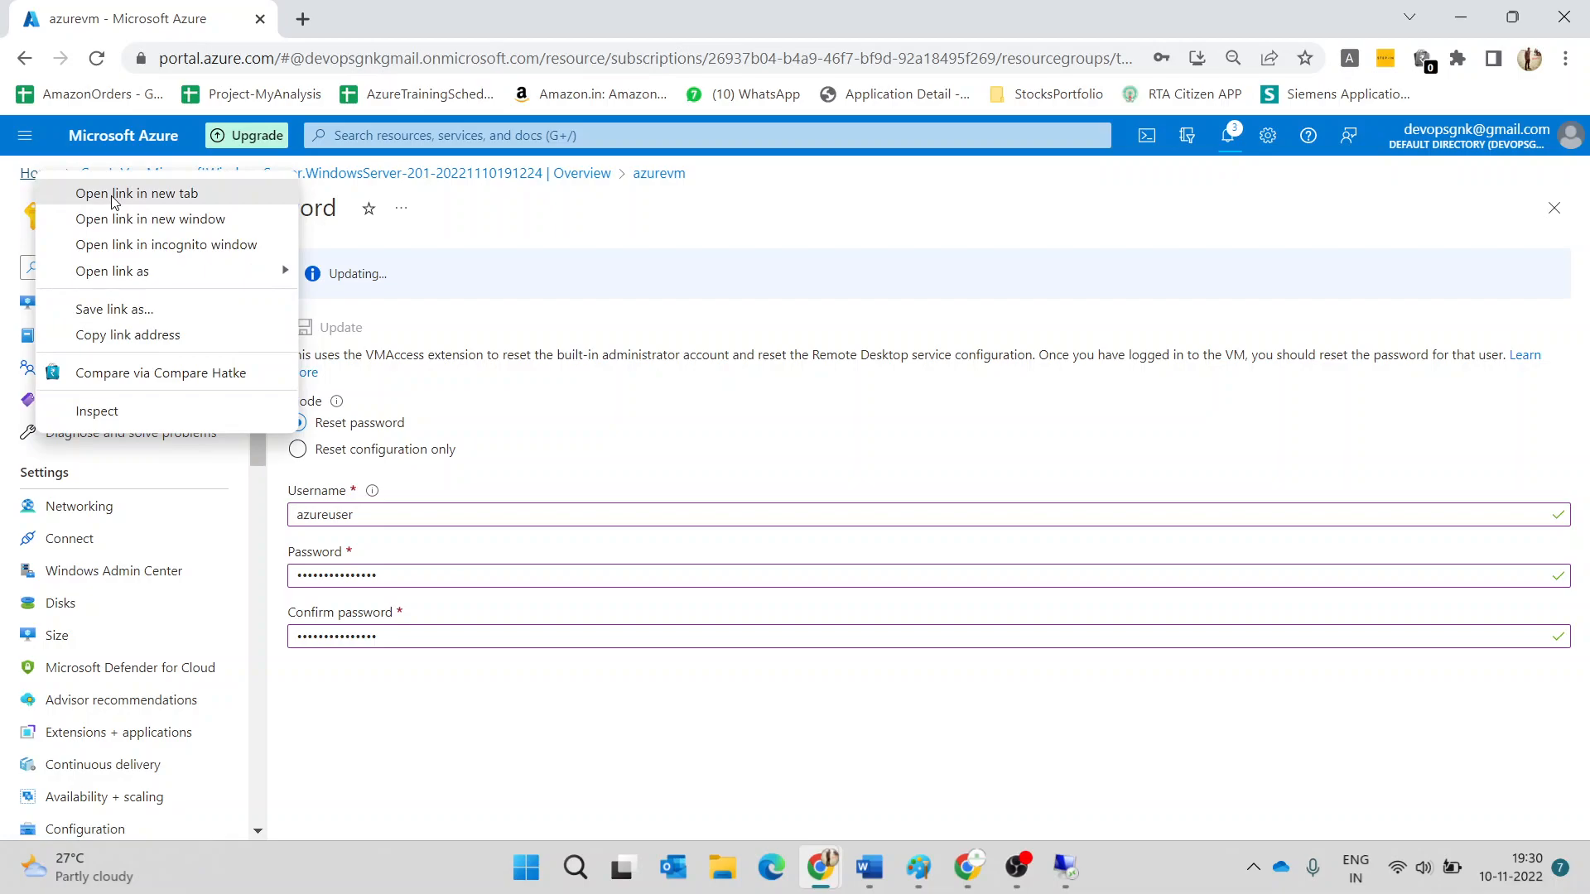
left_click(109, 197)
left_click(414, 18)
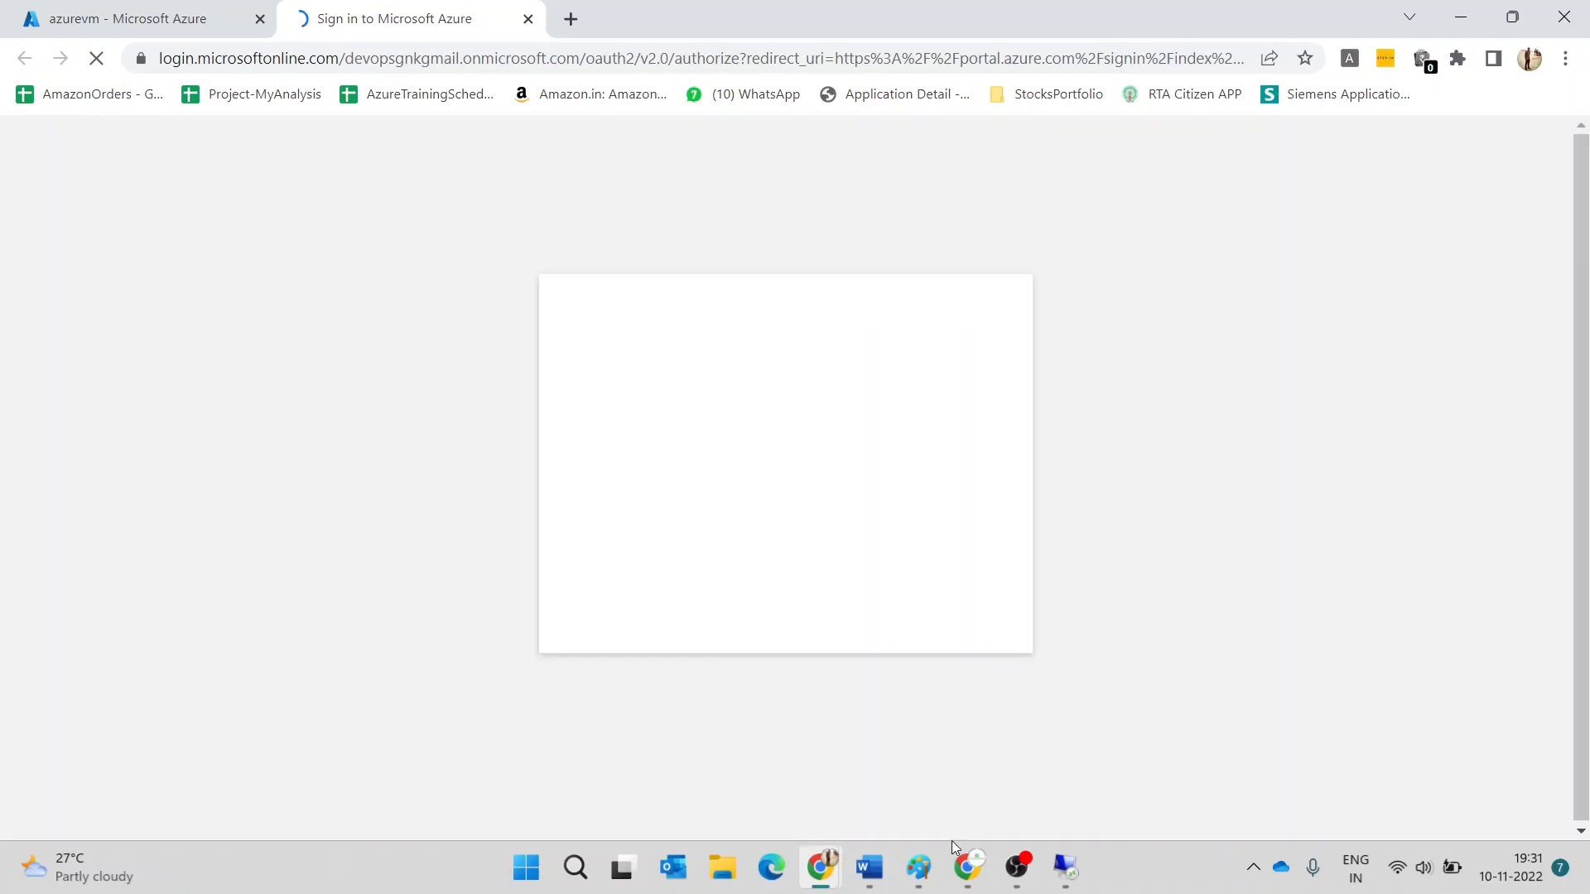
mouse_move(962, 867)
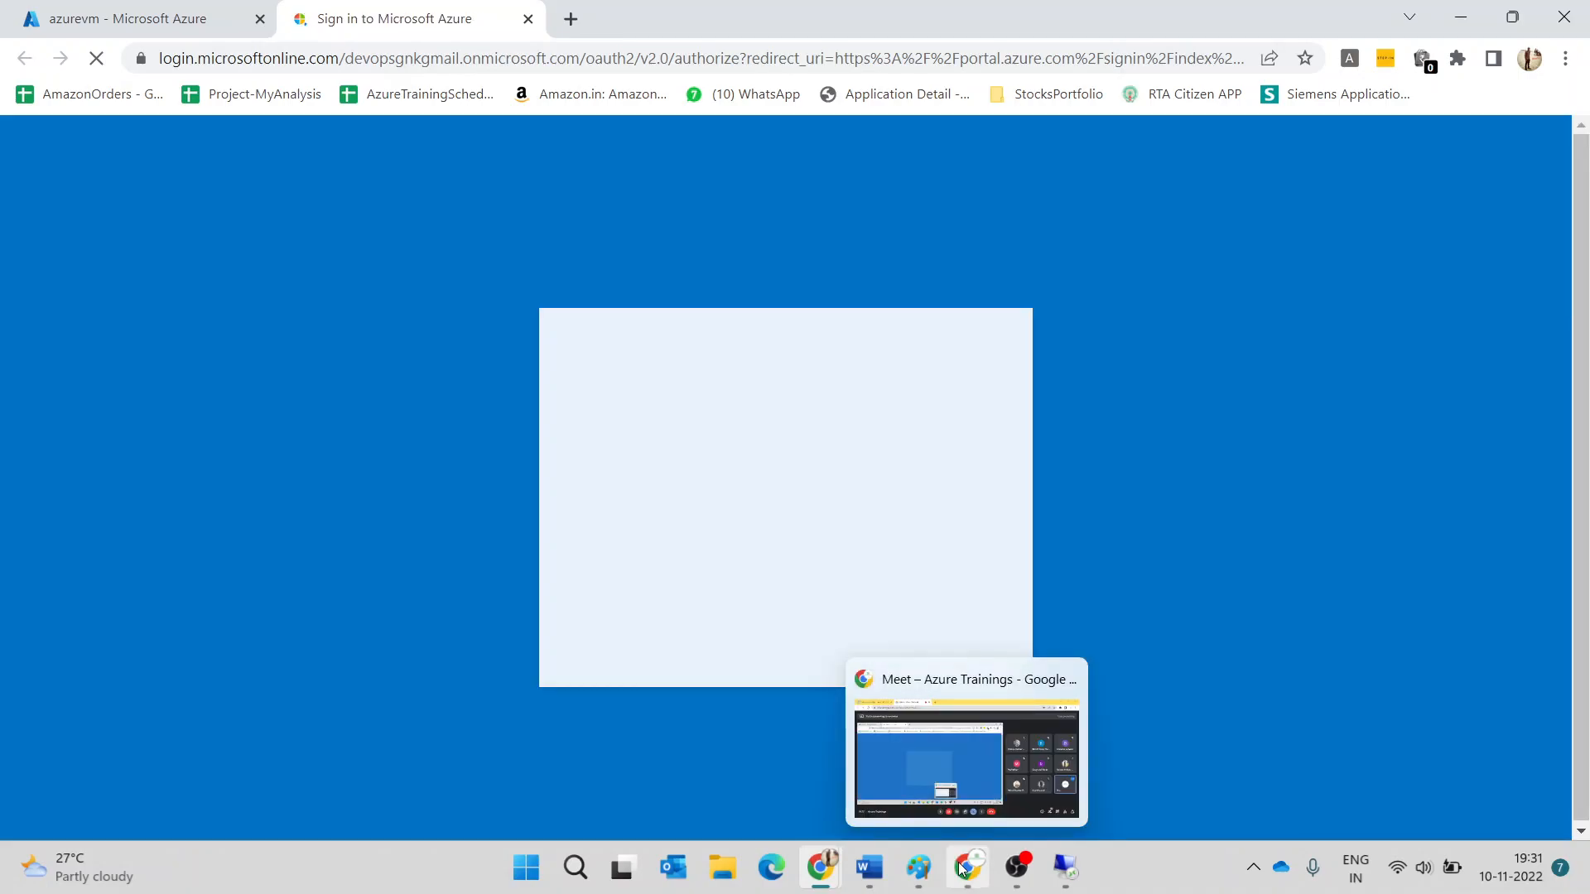
left_click(769, 403)
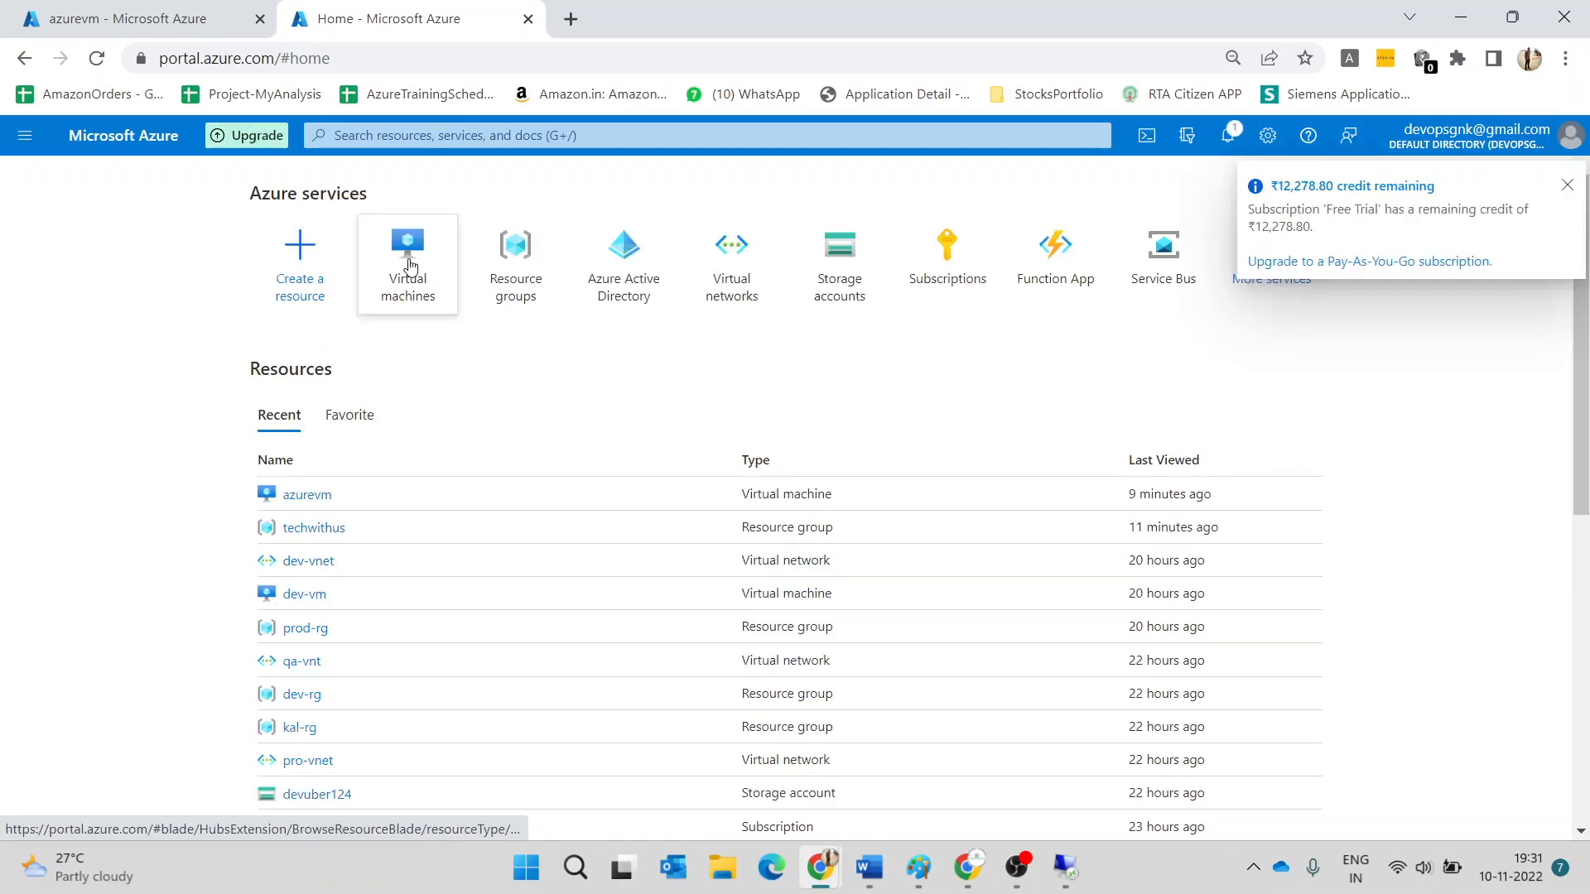
- Start a new Azure virtual machine from Virtual machines, then return to the azurevm tab
left_click(414, 257)
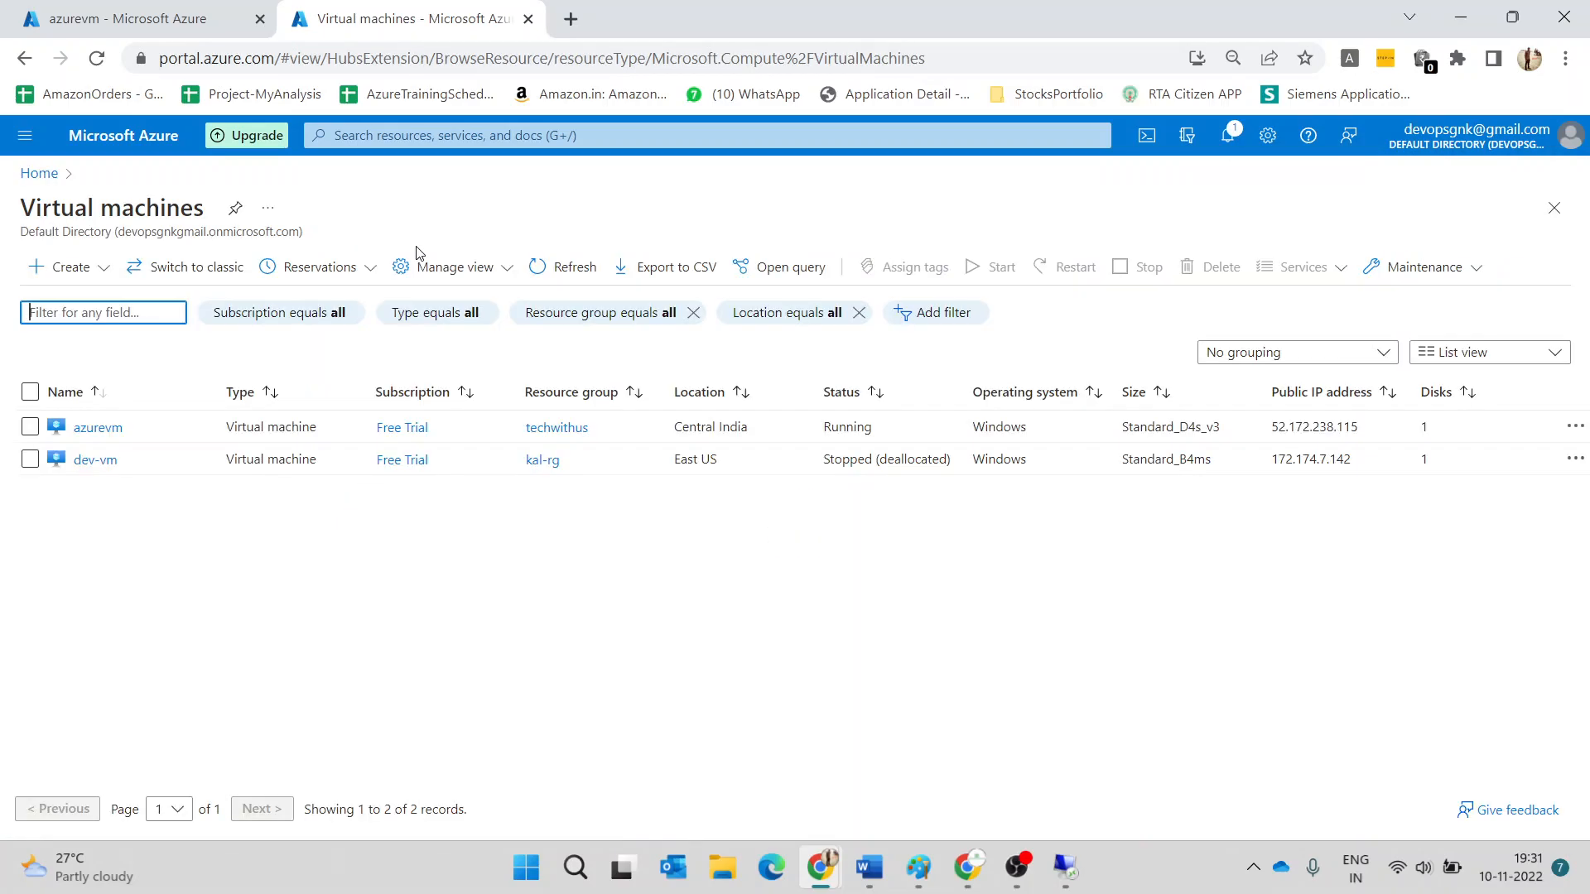
left_click(60, 266)
left_click(106, 313)
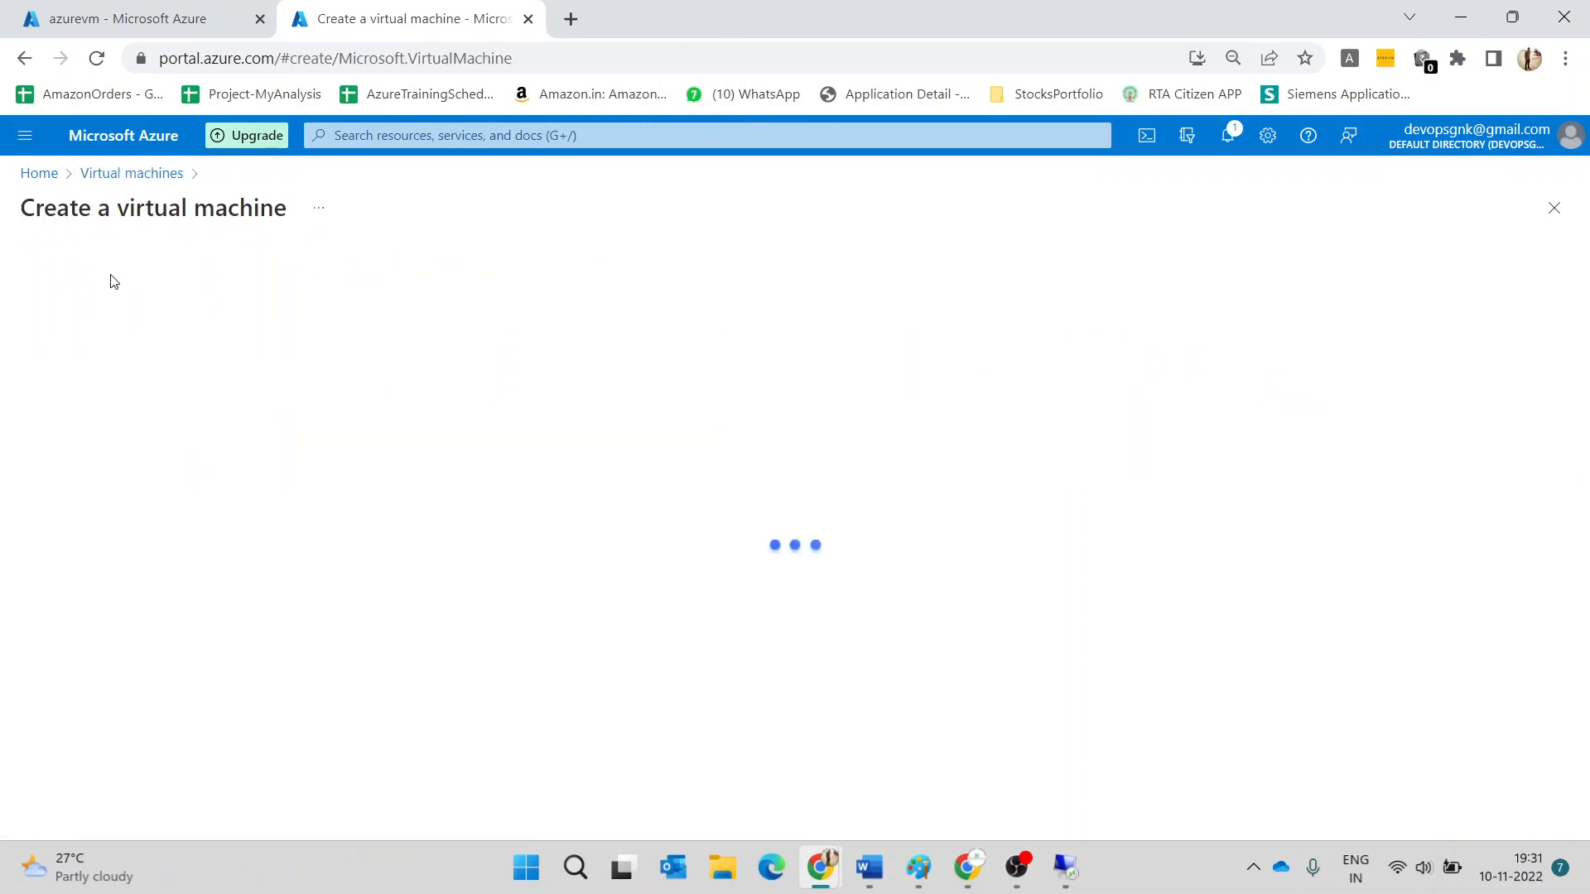
left_click(204, 8)
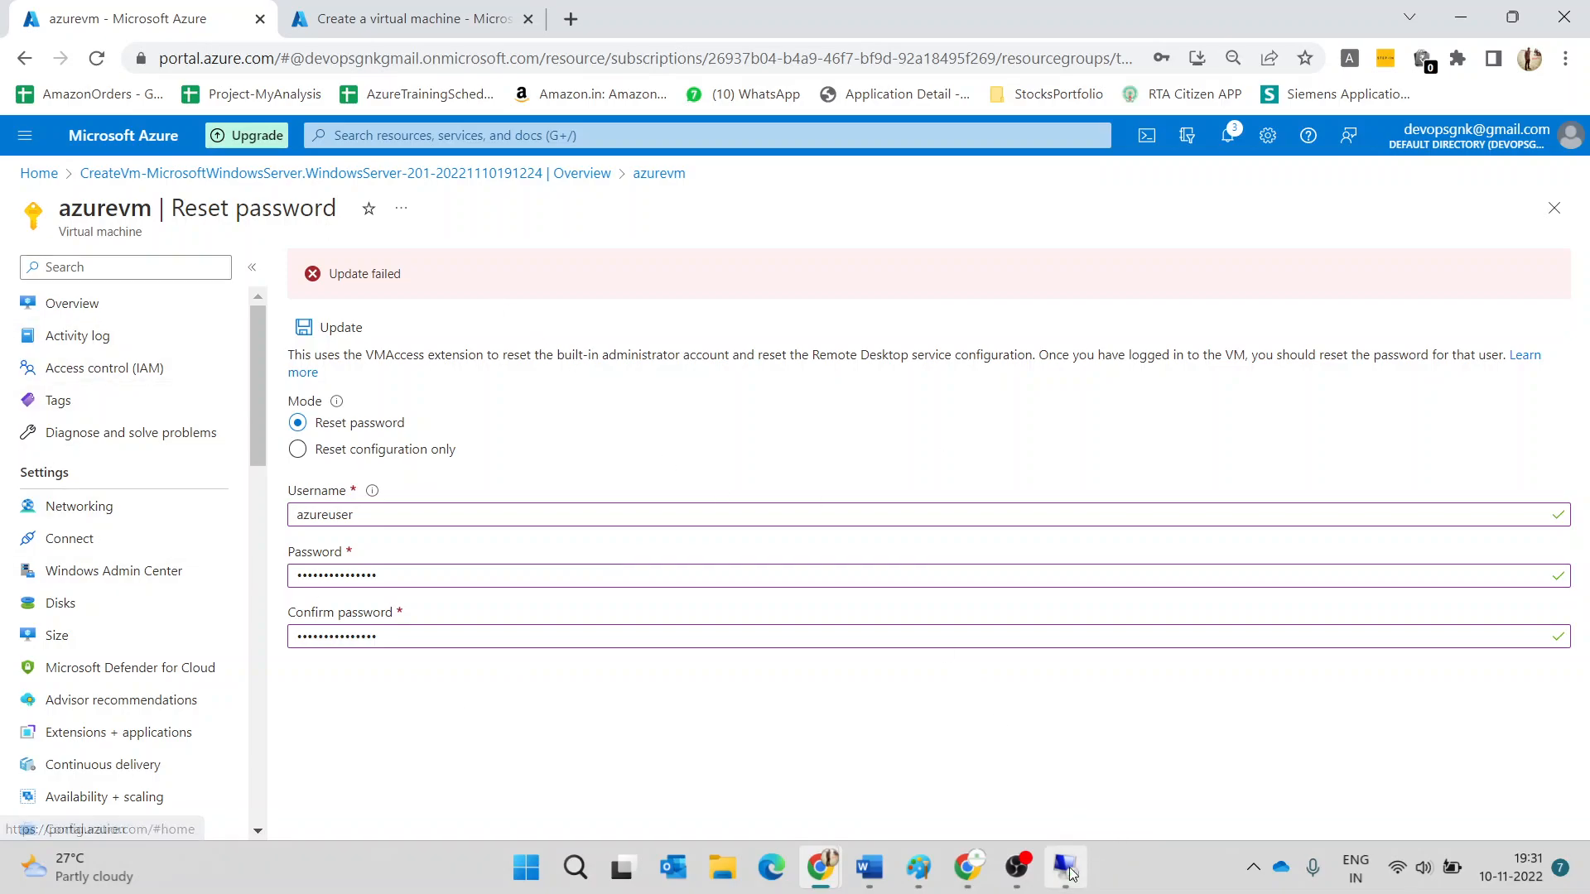
- Retype the admin password and retry the Remote Desktop logon to 52.172.238.115
type("P")
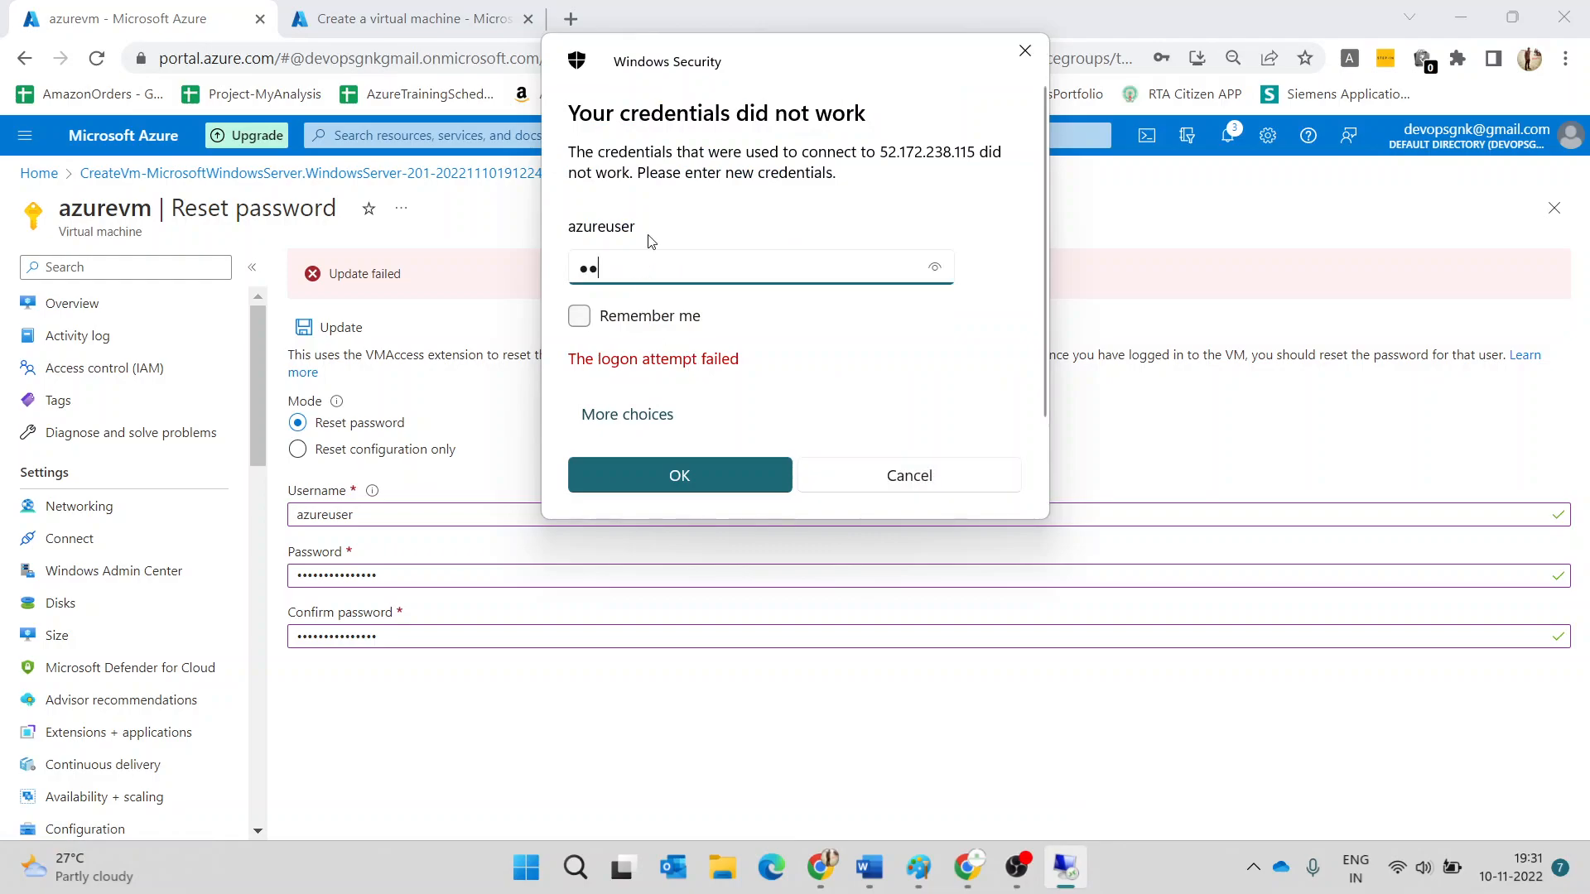
key("BackSpace")
key("BackSpace")
key("BackSpace")
key("BackSpace")
type("Pa")
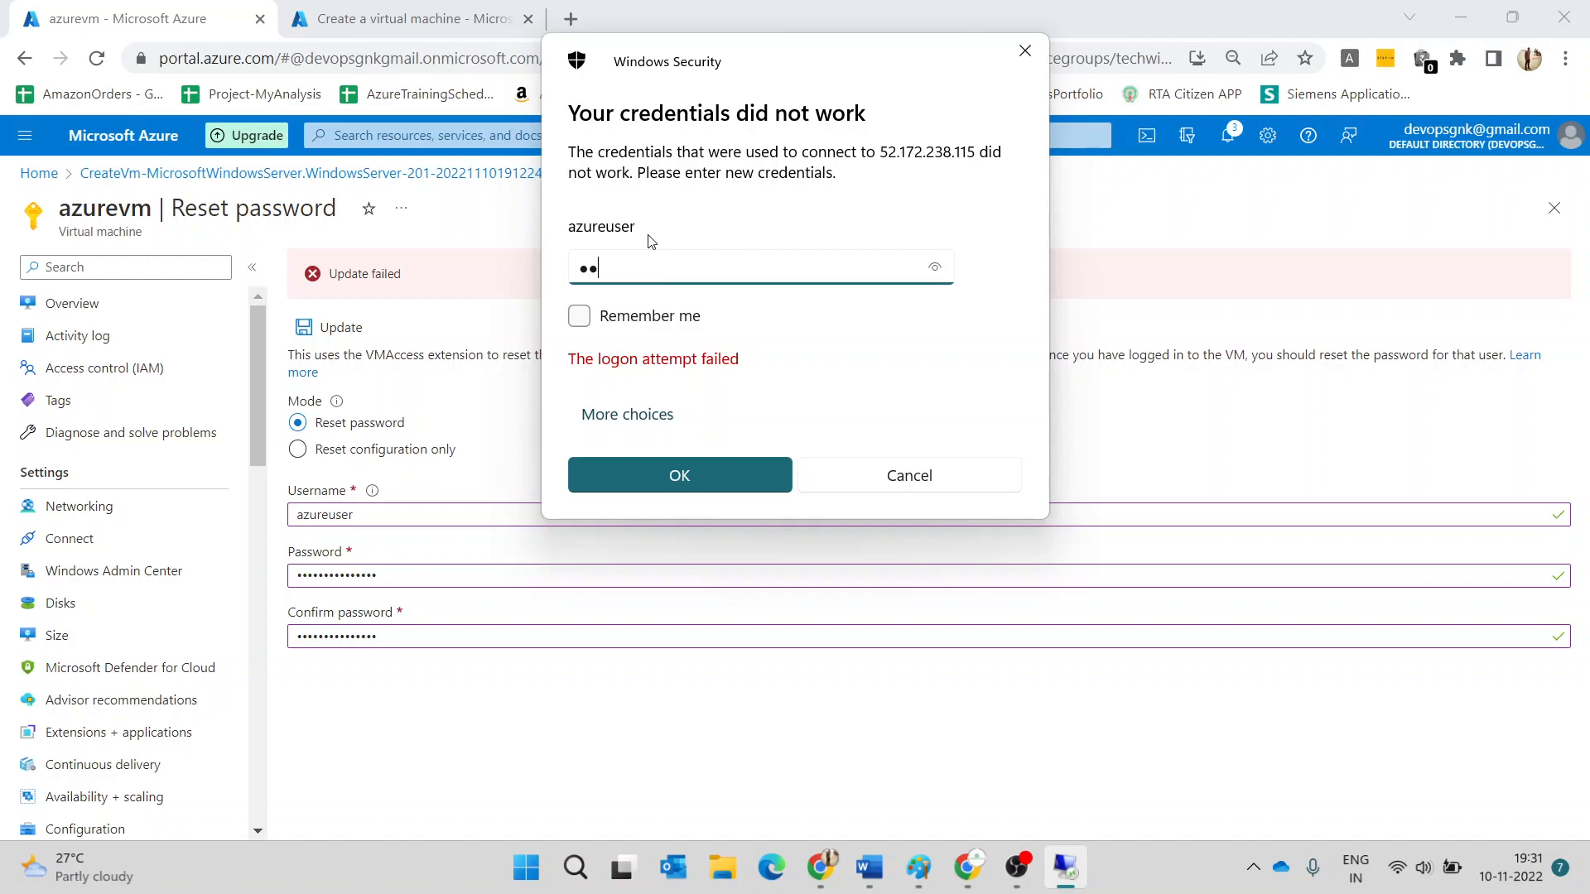
type("•••••••••••••")
key("Return")
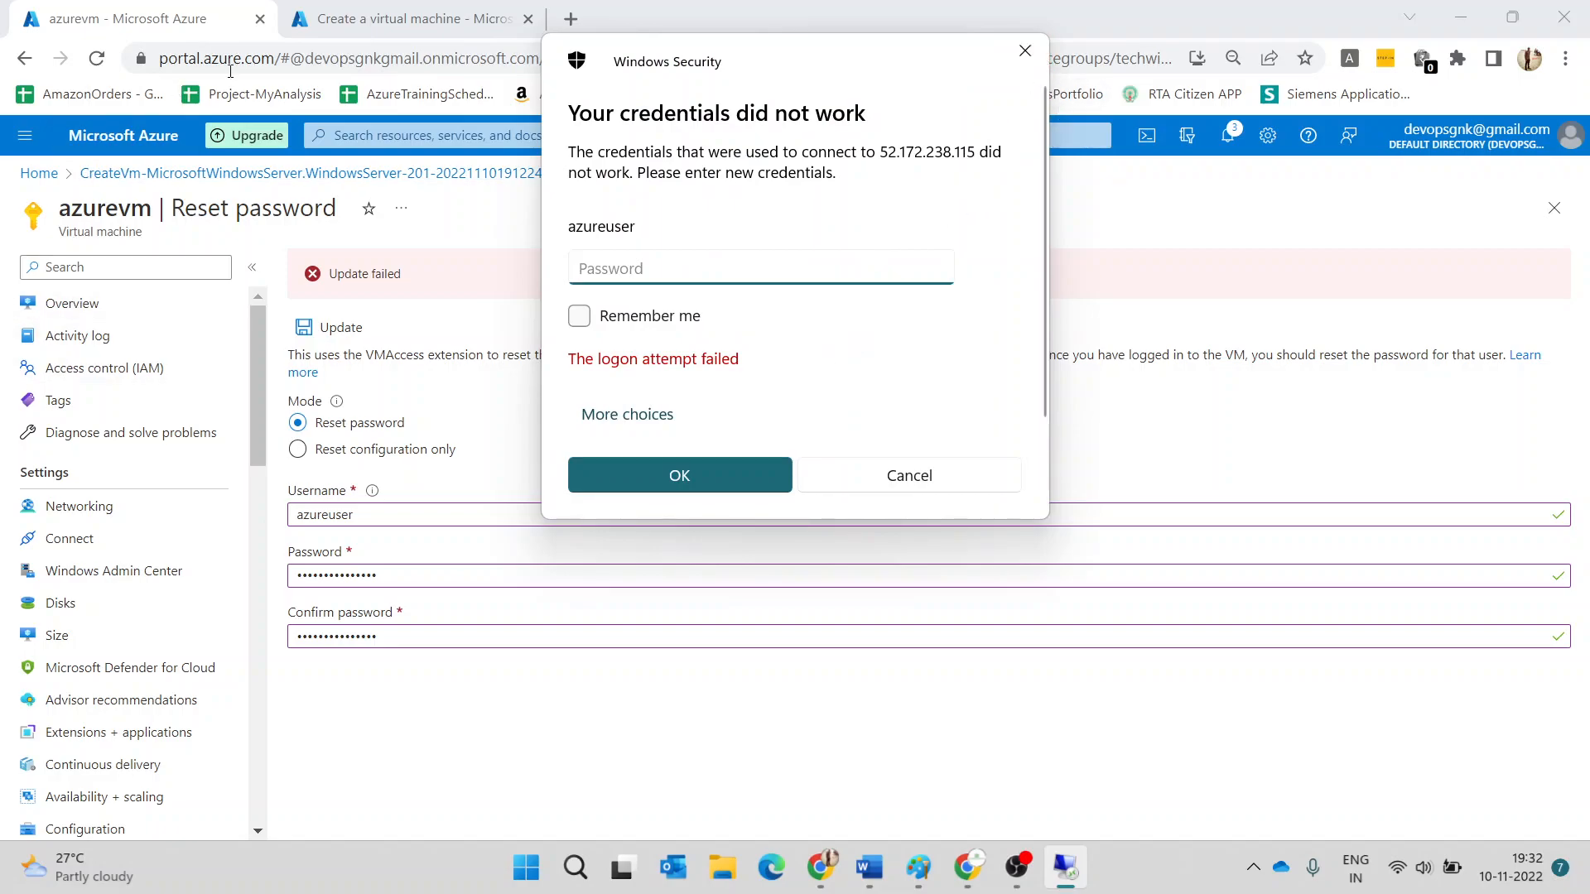
- Choose techwithus as the new VM's resource group, then return to the Azure Trainings meeting
left_click(359, 18)
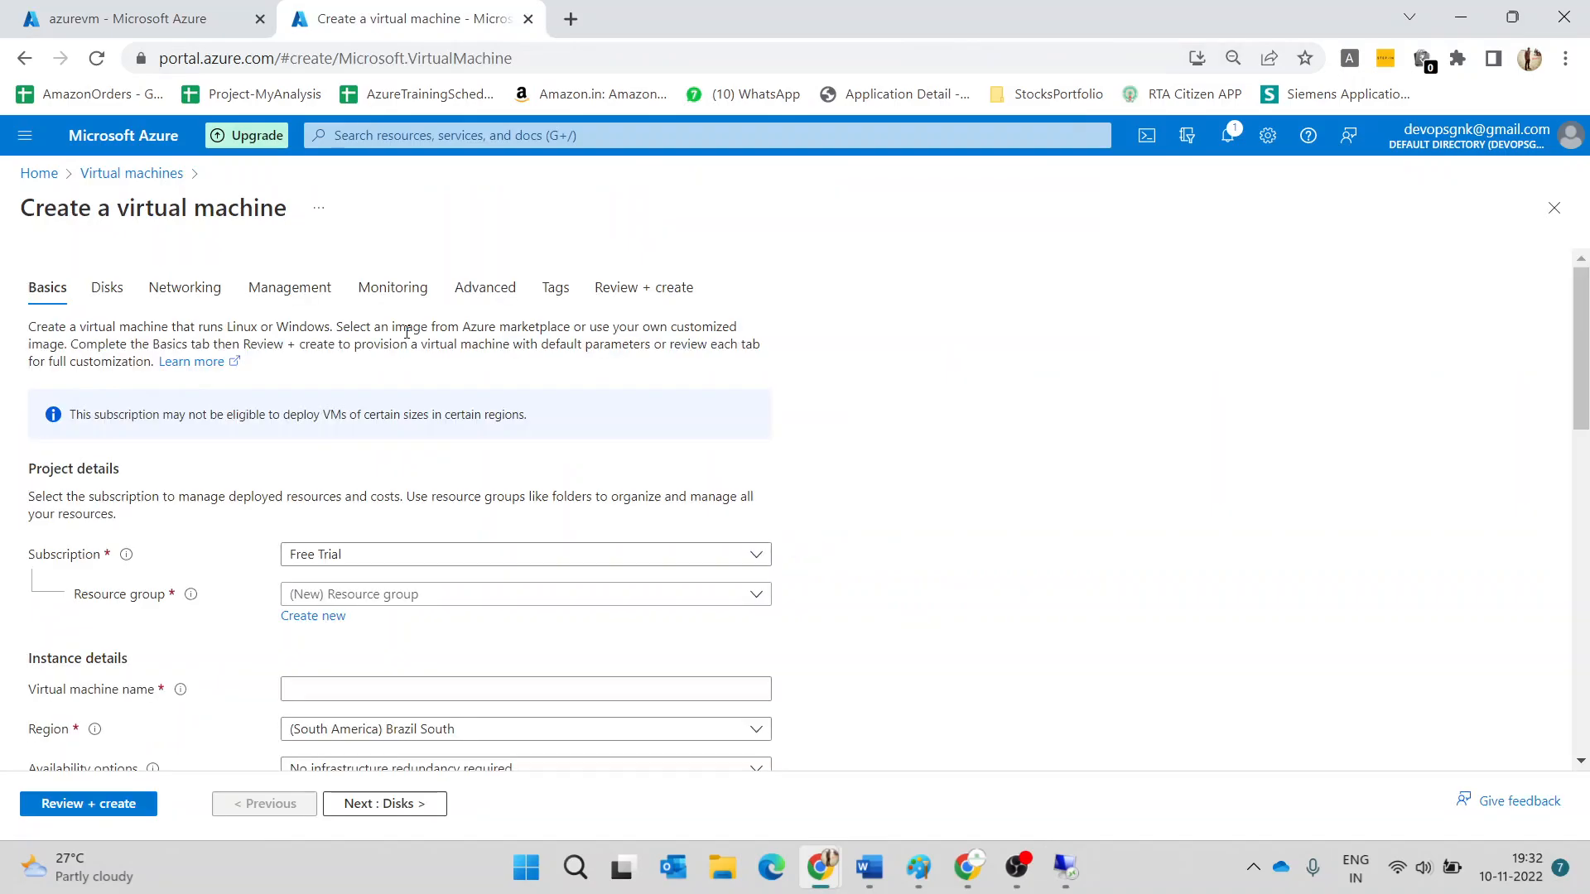
scroll(414, 522, "down", 1)
left_click(446, 484)
scroll(484, 664, "down", 8)
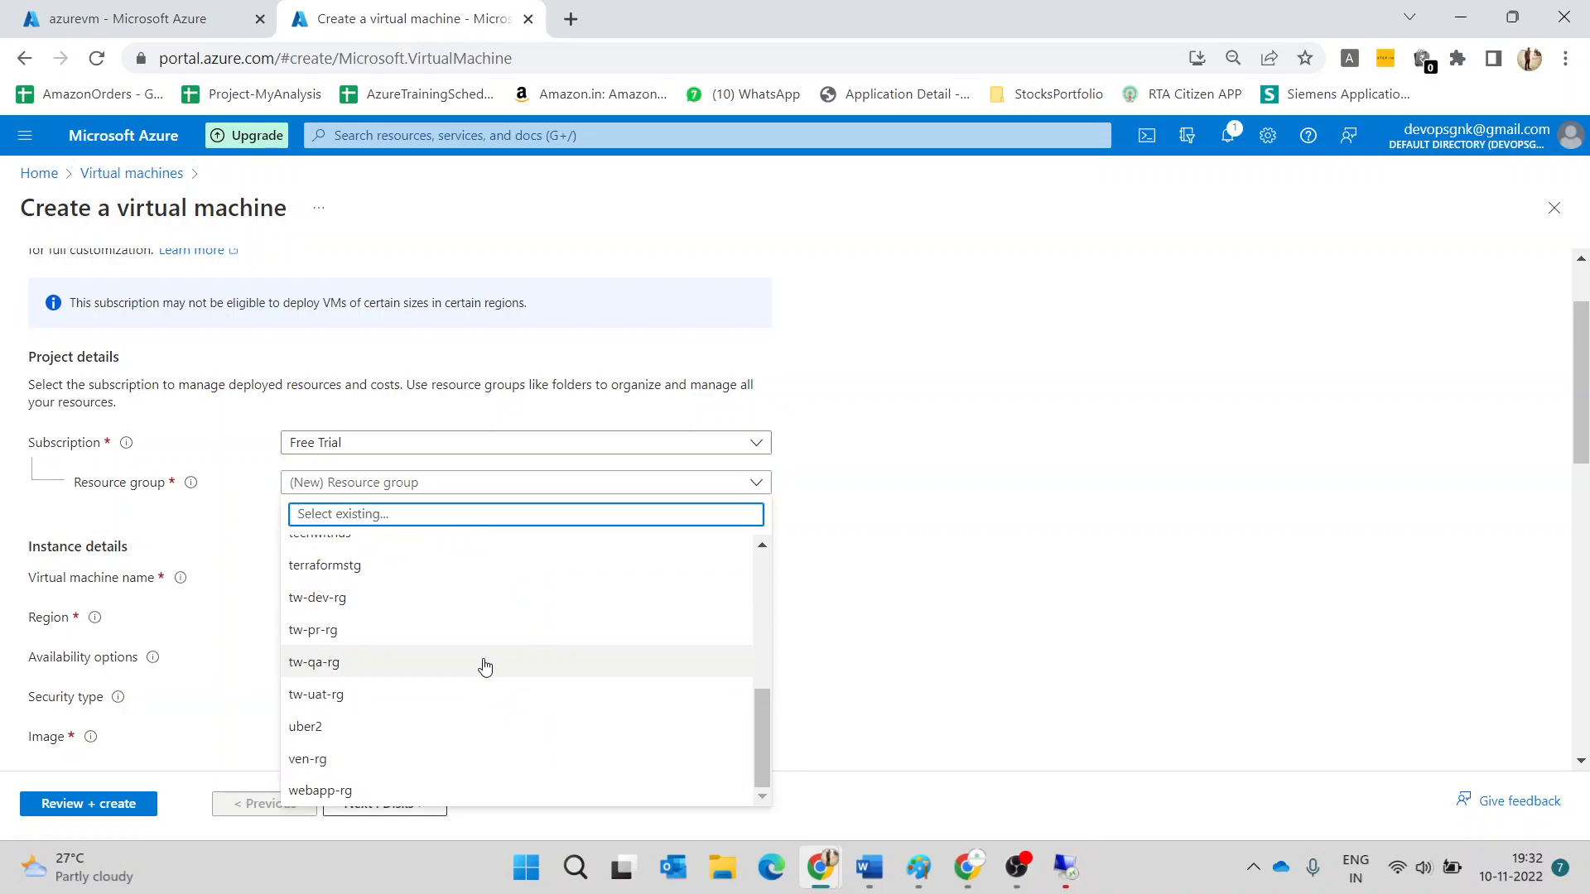
scroll(485, 666, "up", 3)
left_click(379, 654)
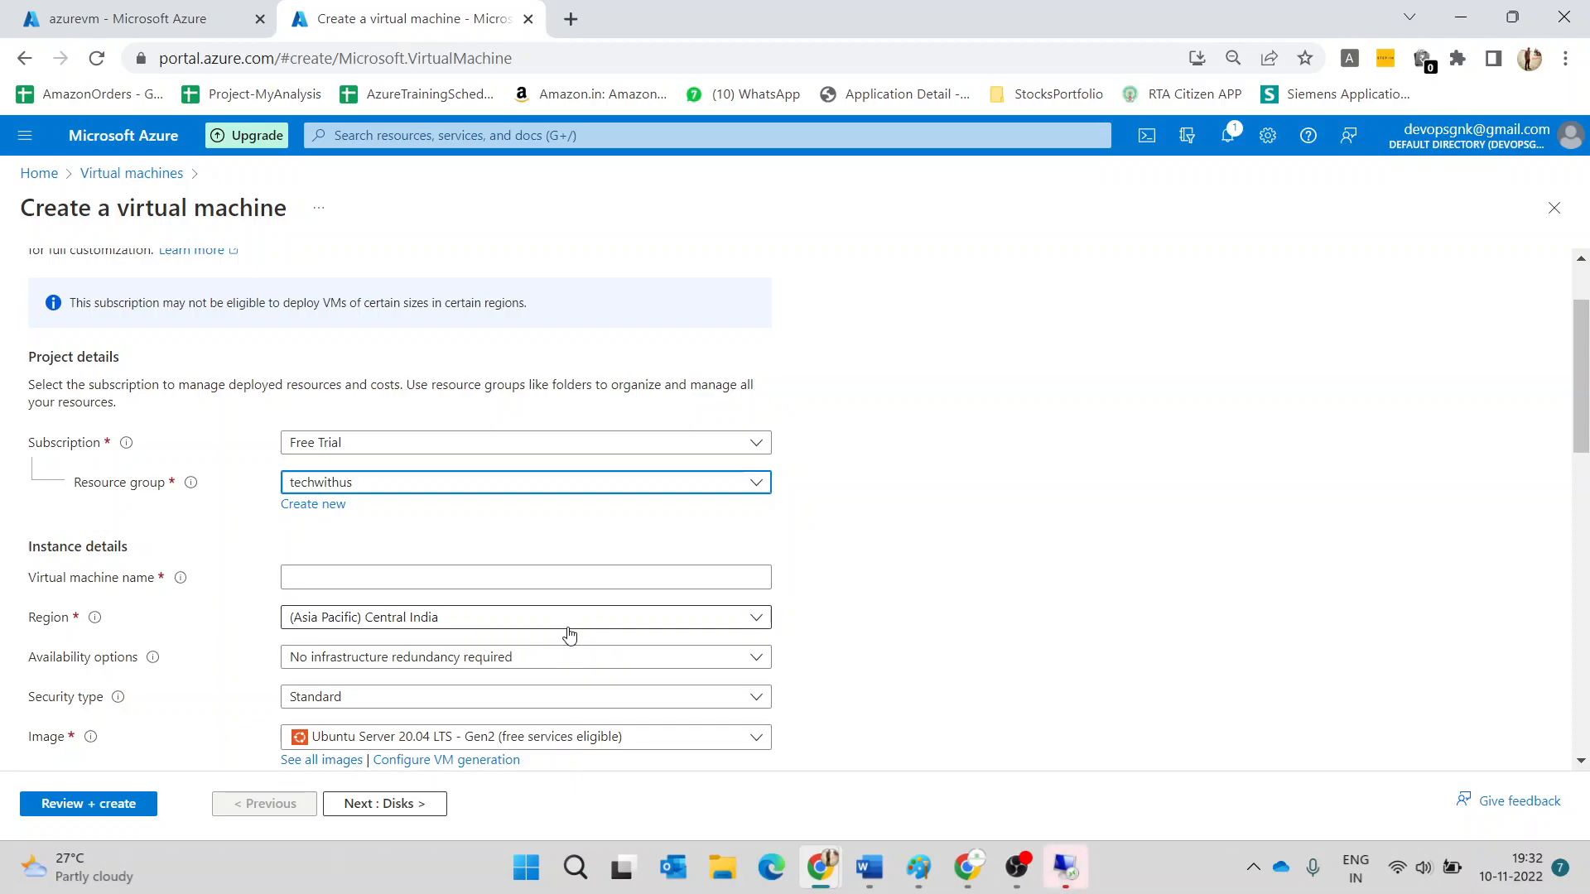
left_click(961, 868)
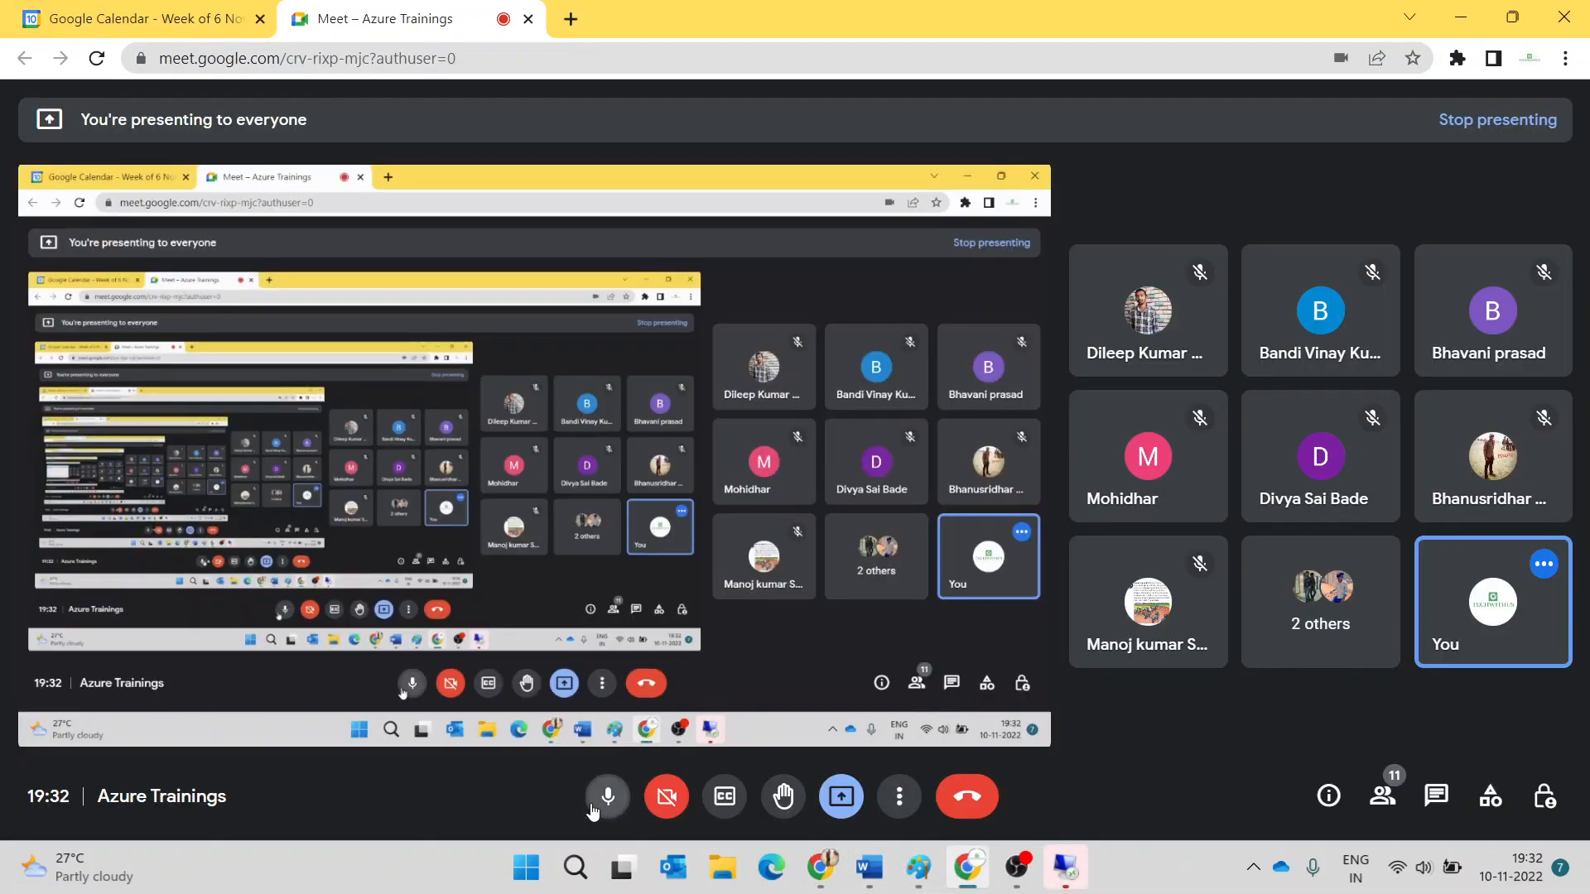
left_click(592, 809)
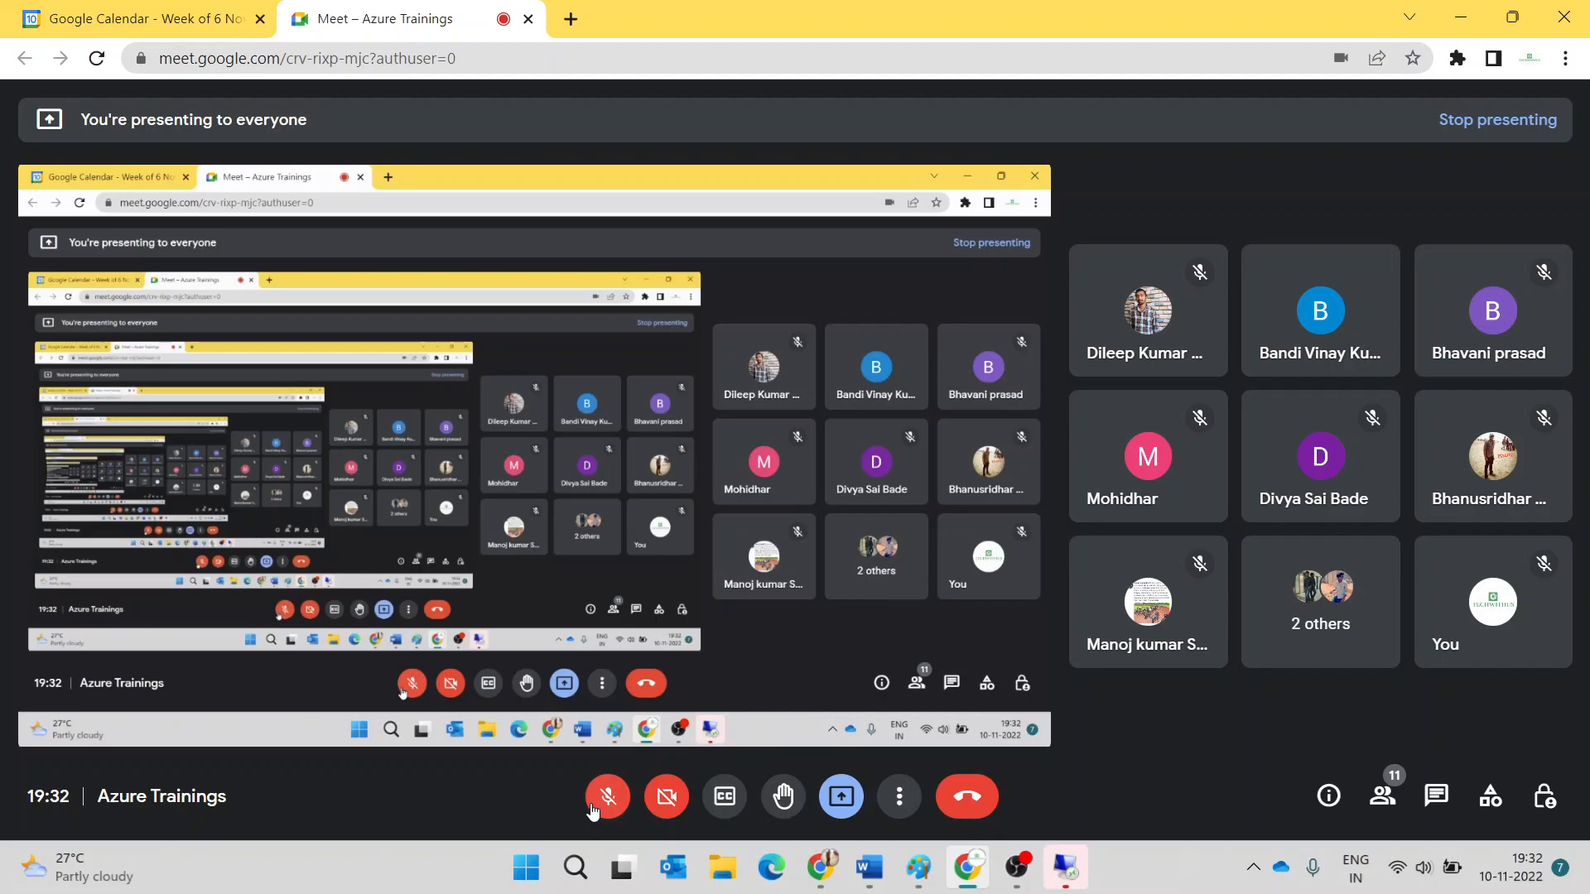
left_click(592, 808)
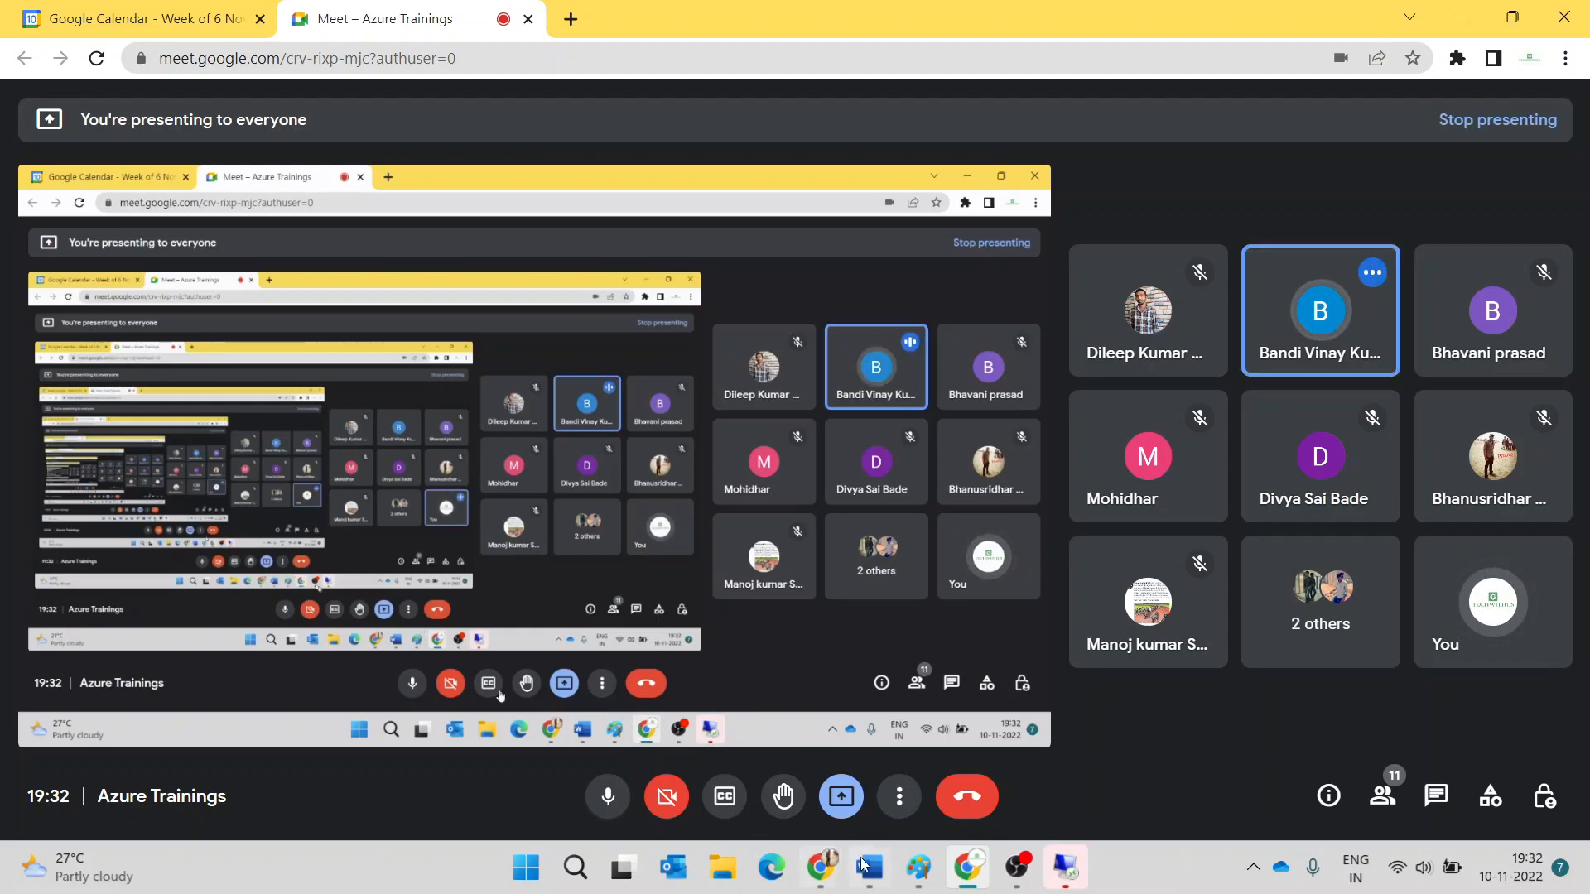
- Return to the Create a virtual machine form showing techwithus, Central India and Ubuntu Server 20.04 LTS - Gen2
mouse_move(836, 870)
left_click(760, 791)
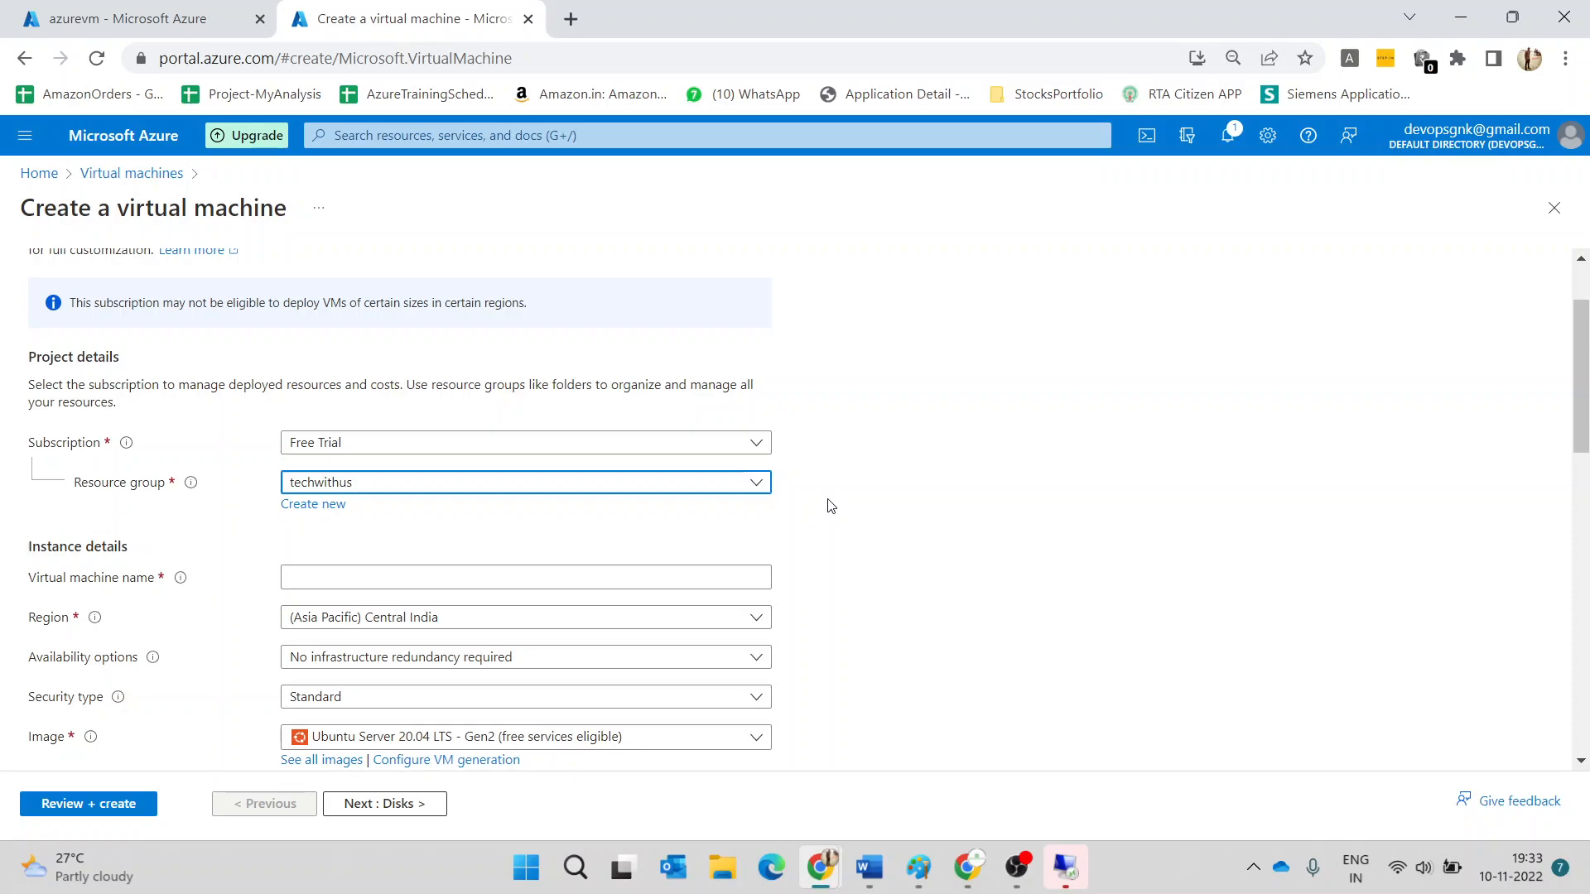
scroll(831, 505, "down", 1)
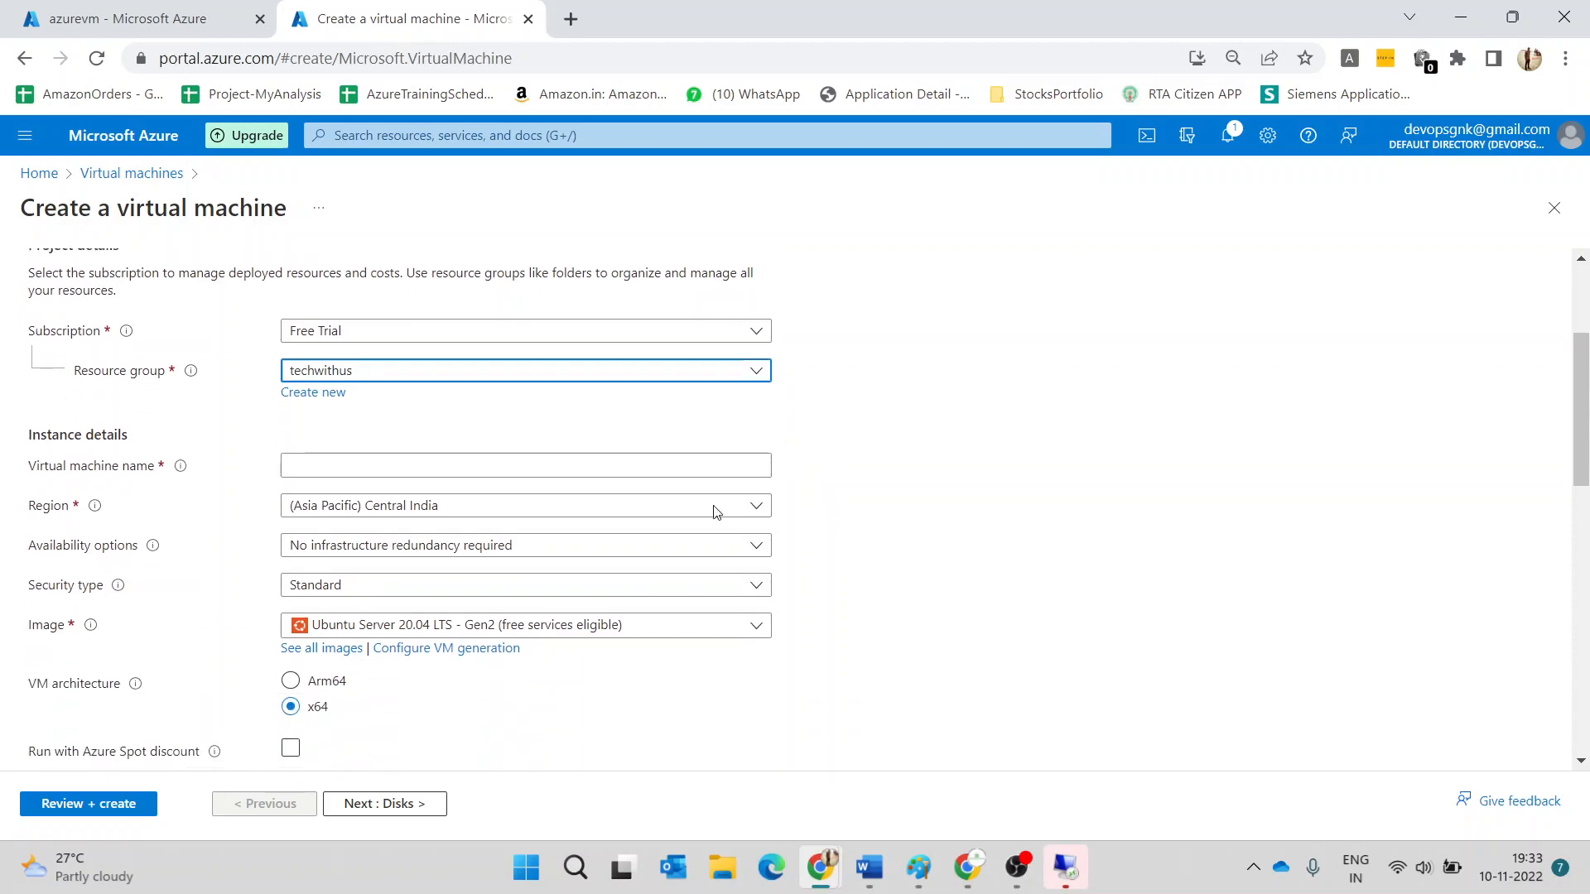
left_click(419, 472)
type("linuxvm")
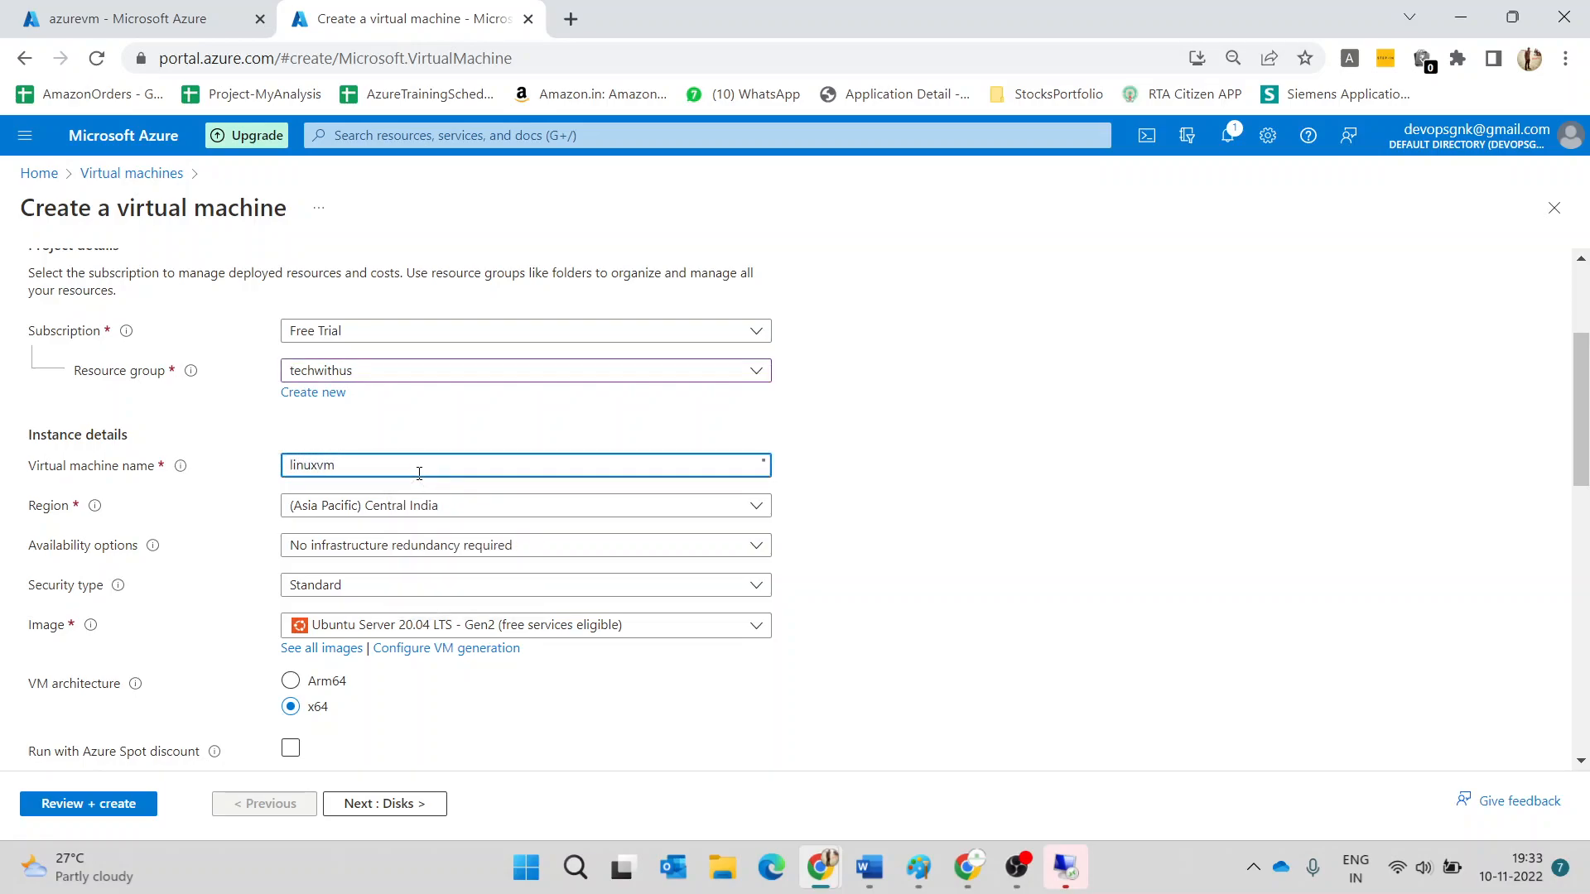
scroll(419, 473, "down", 4)
scroll(428, 492, "down", 2)
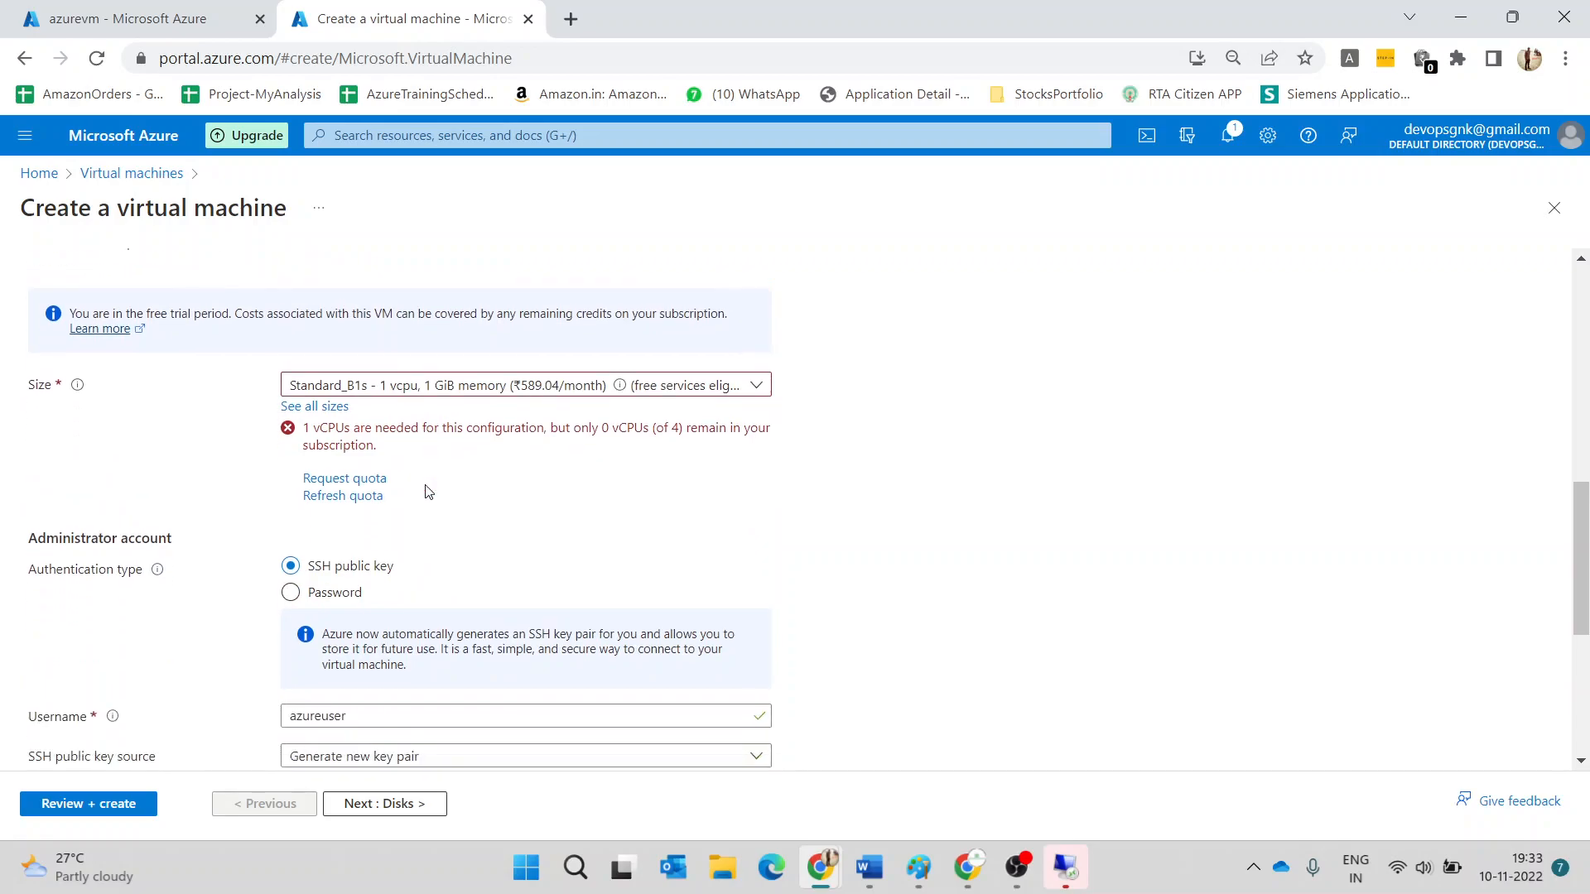
scroll(428, 492, "up", 1)
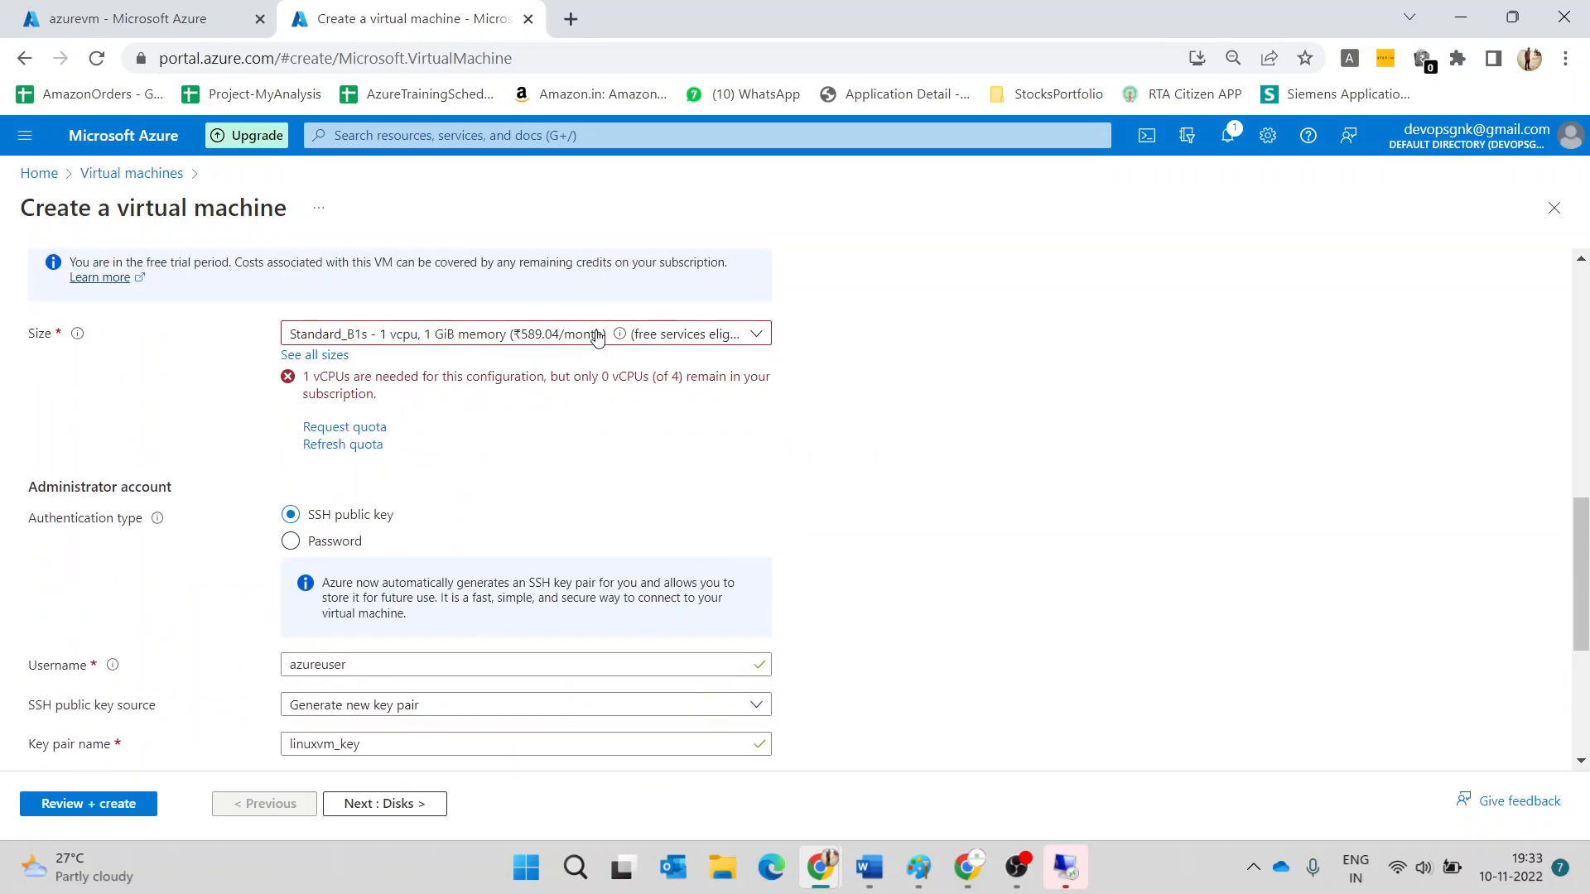
scroll(597, 339, "up", 4)
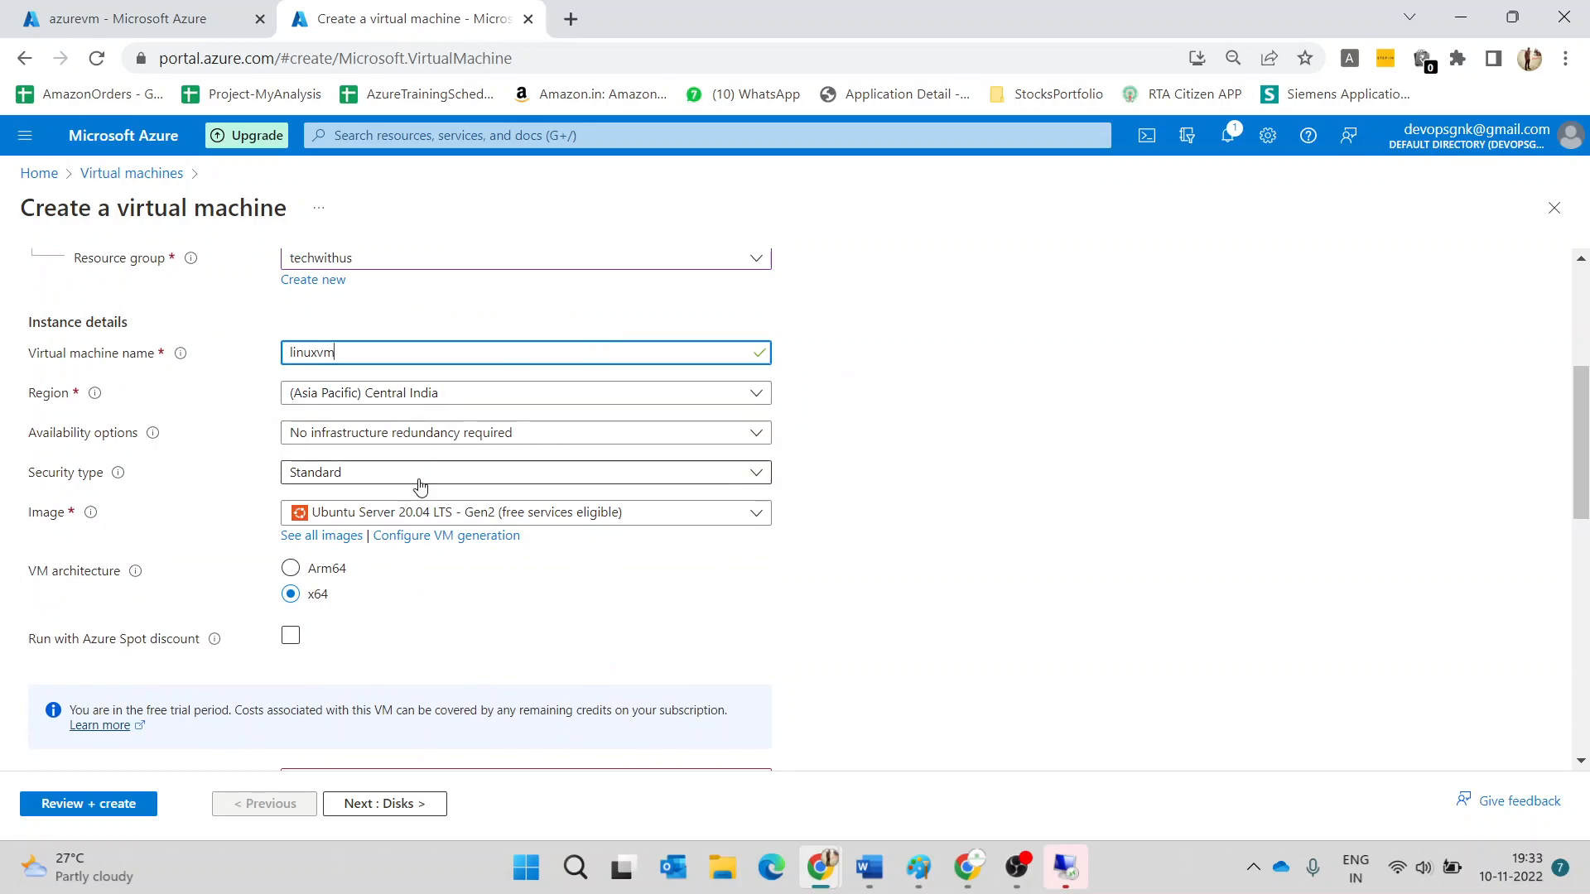
left_click(429, 512)
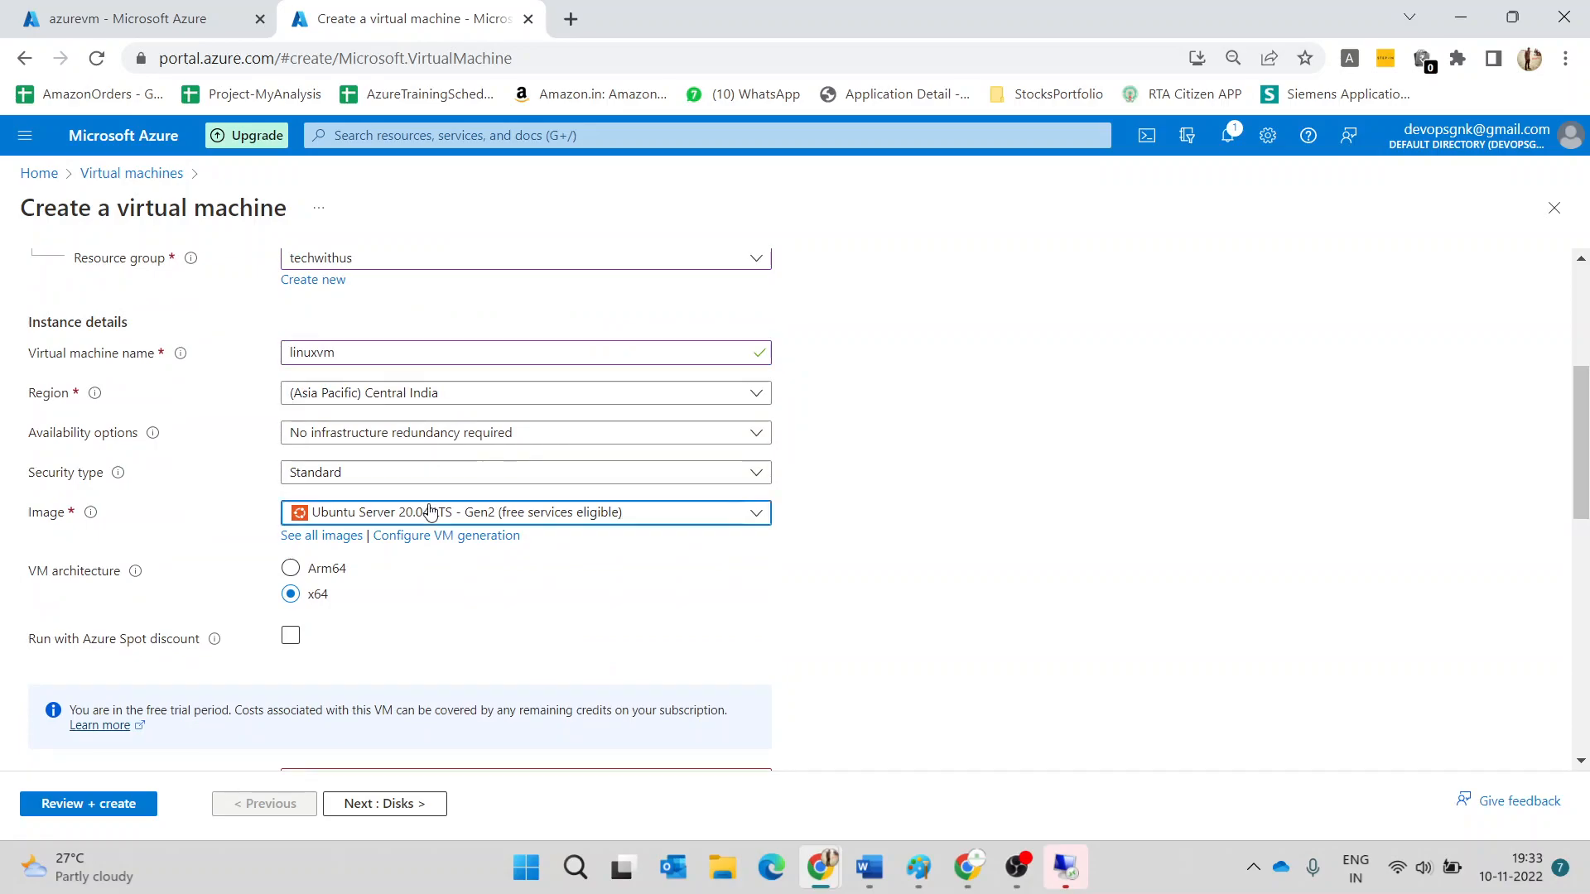
left_click(472, 365)
scroll(1088, 467, "down", 7)
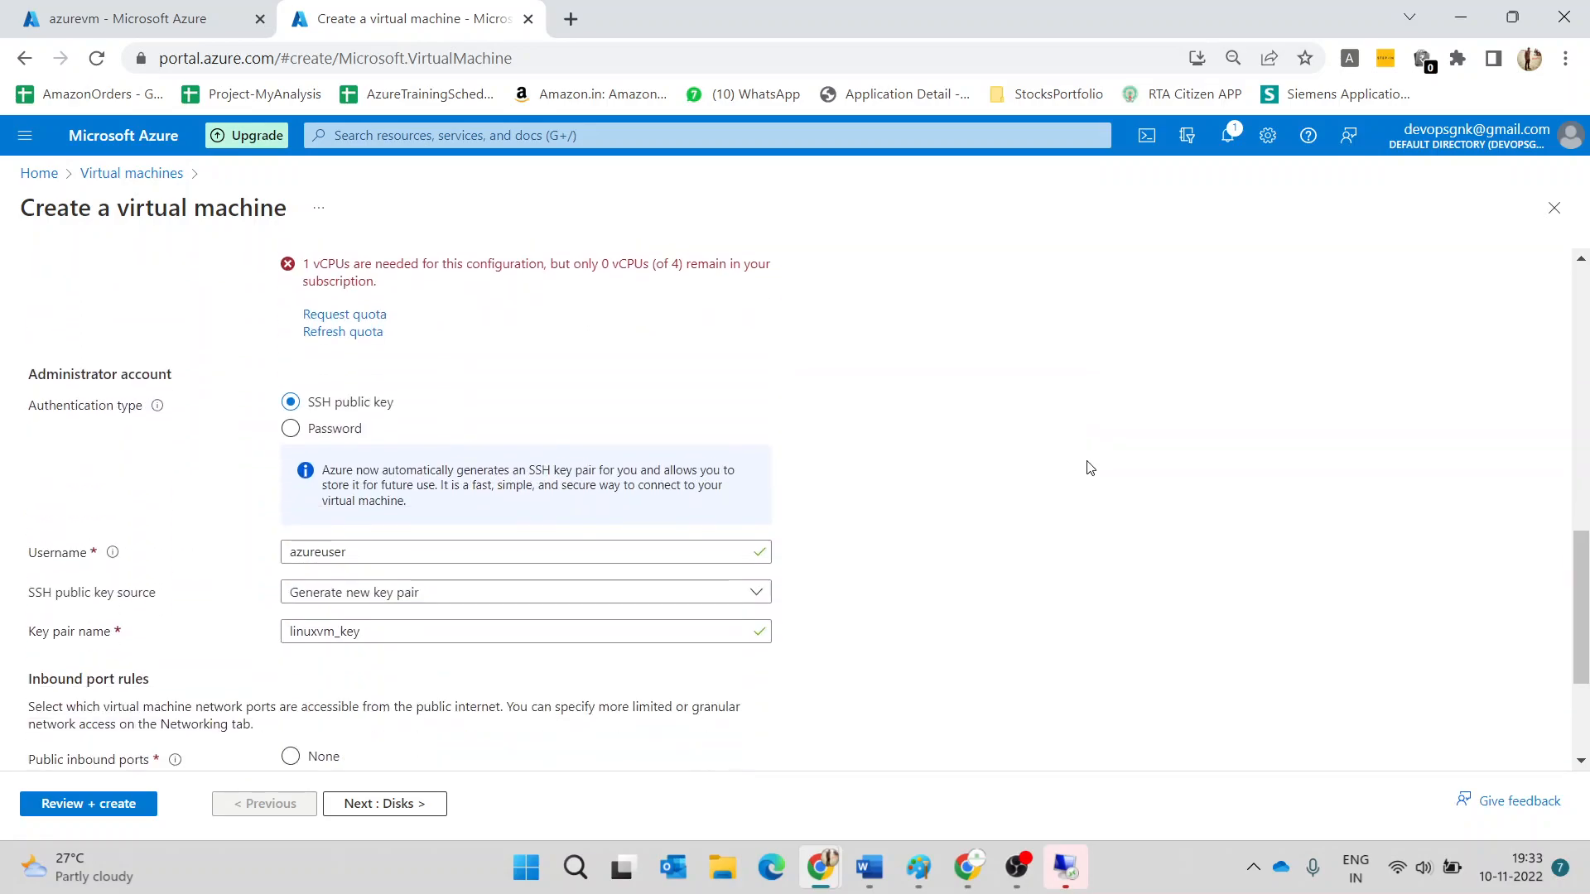
scroll(995, 473, "up", 3)
left_click(644, 451)
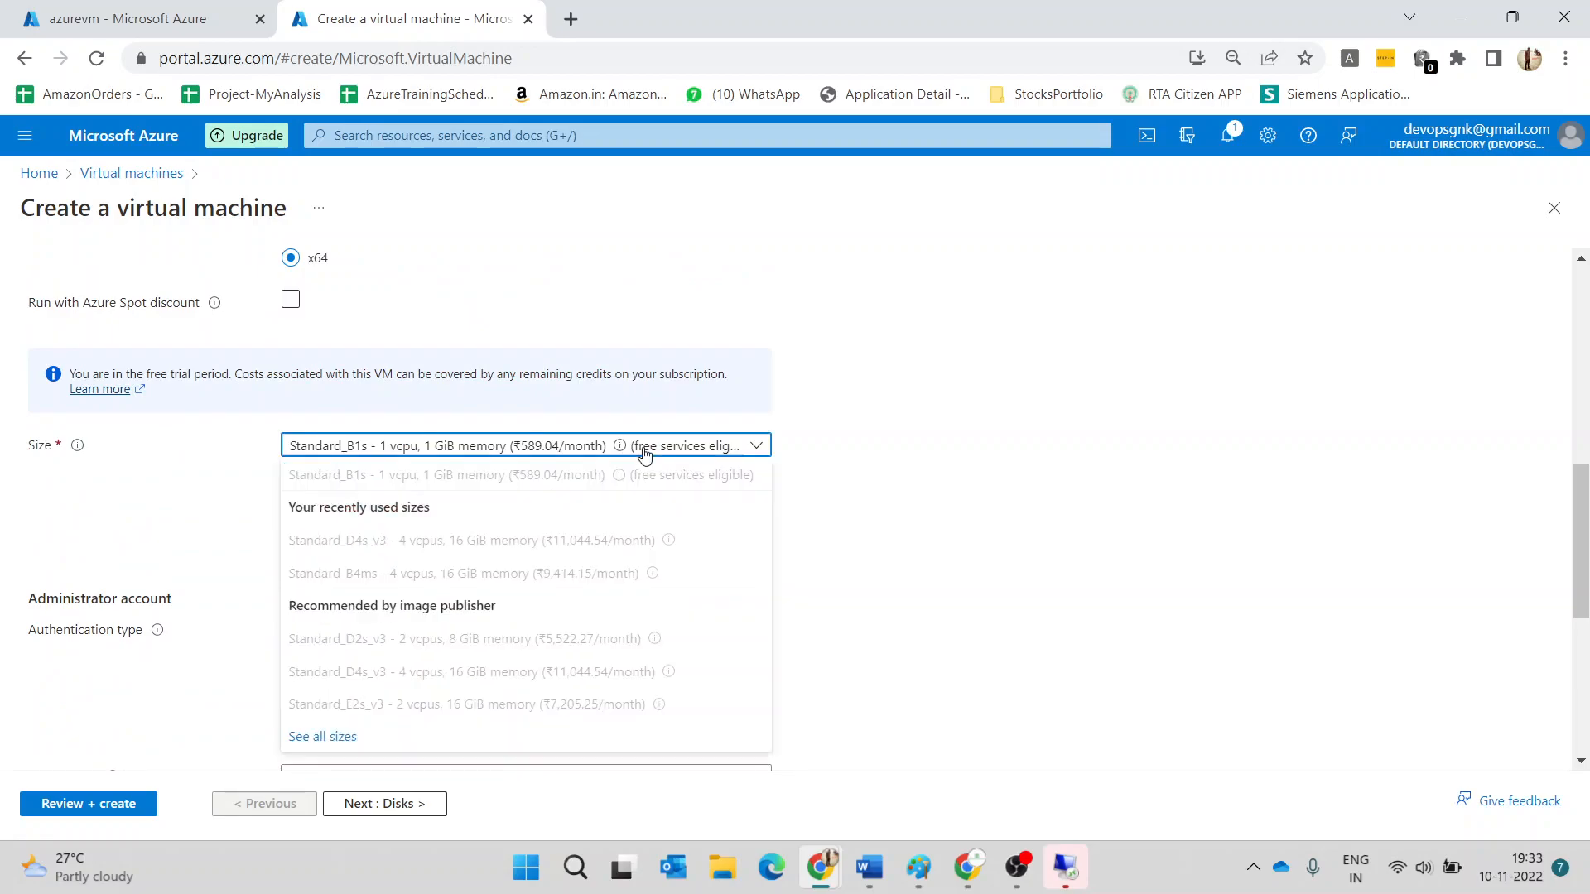
scroll(1354, 306, "up", 6)
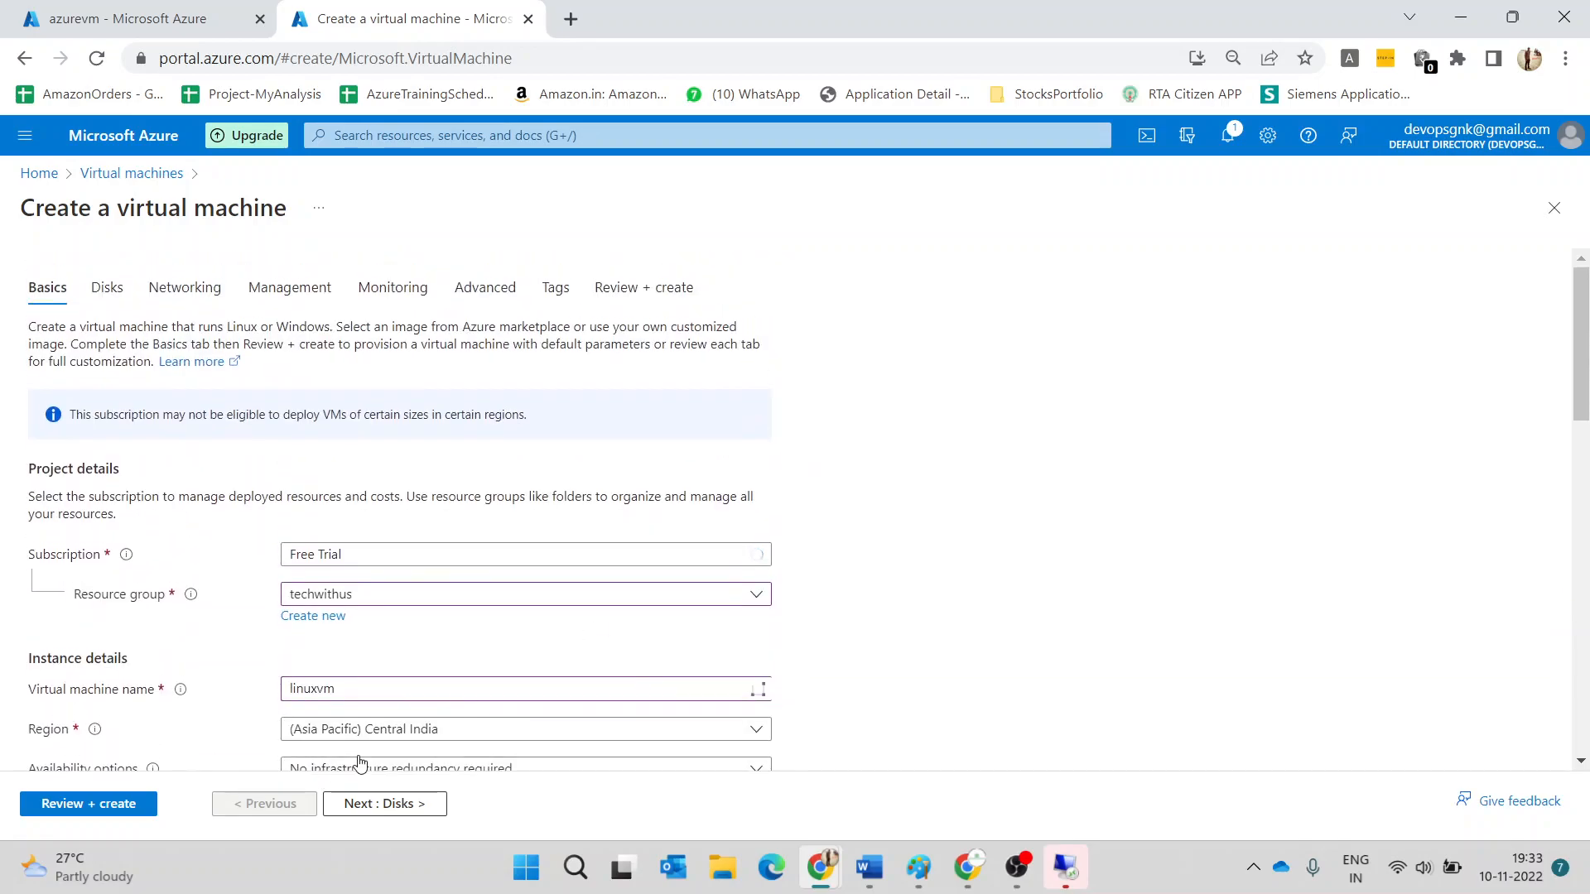
scroll(359, 758, "down", 2)
- Try region (US) East US 2 and check sizes, then set region to (Europe) North Europe
left_click(521, 506)
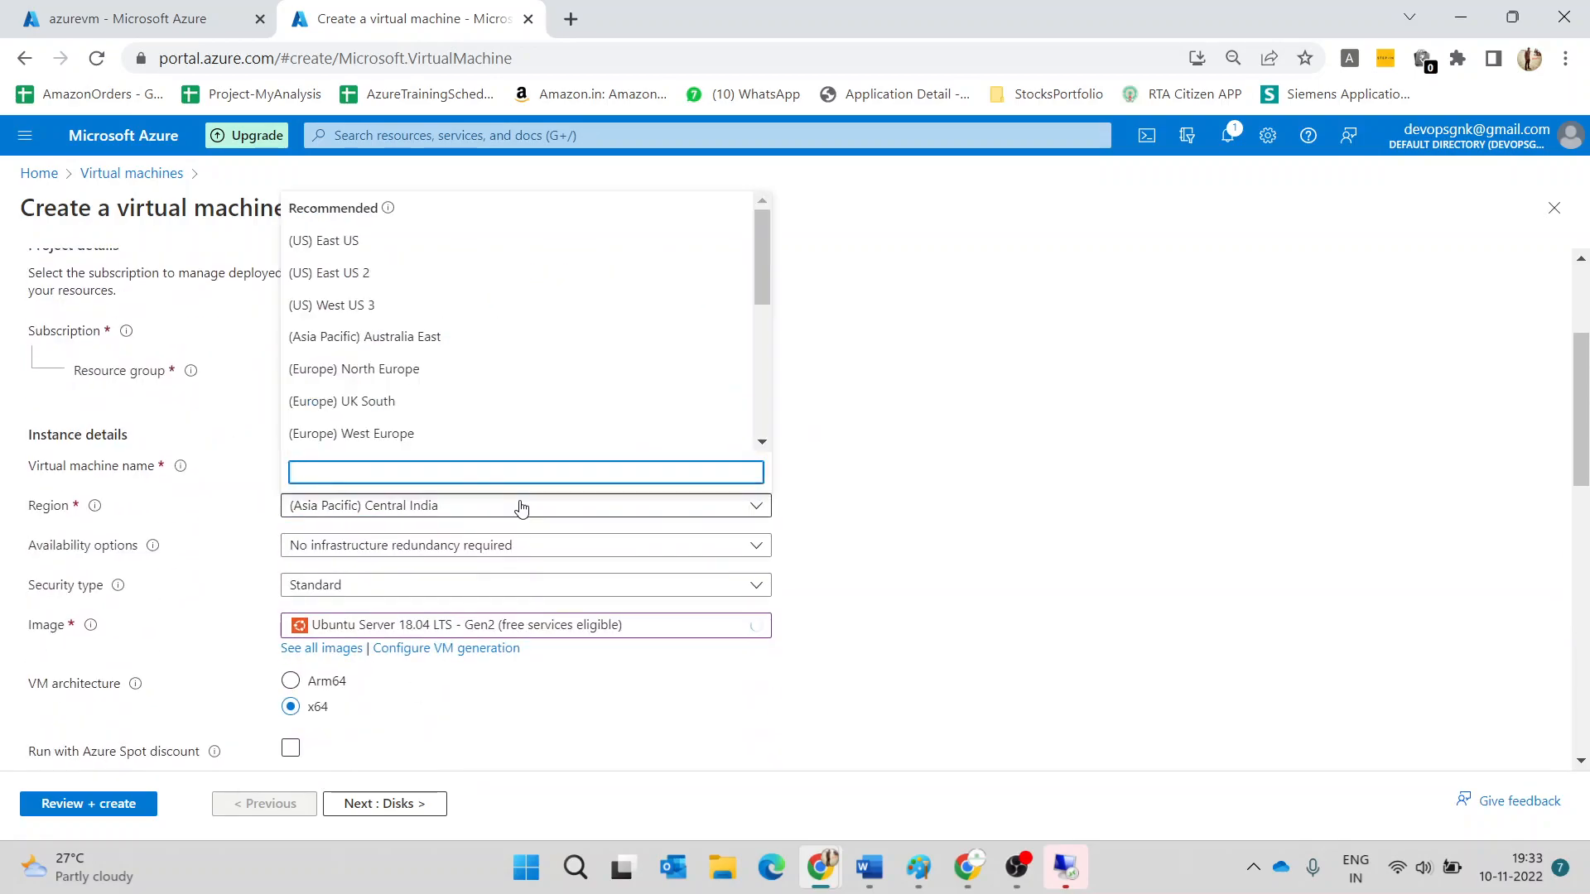
left_click(354, 272)
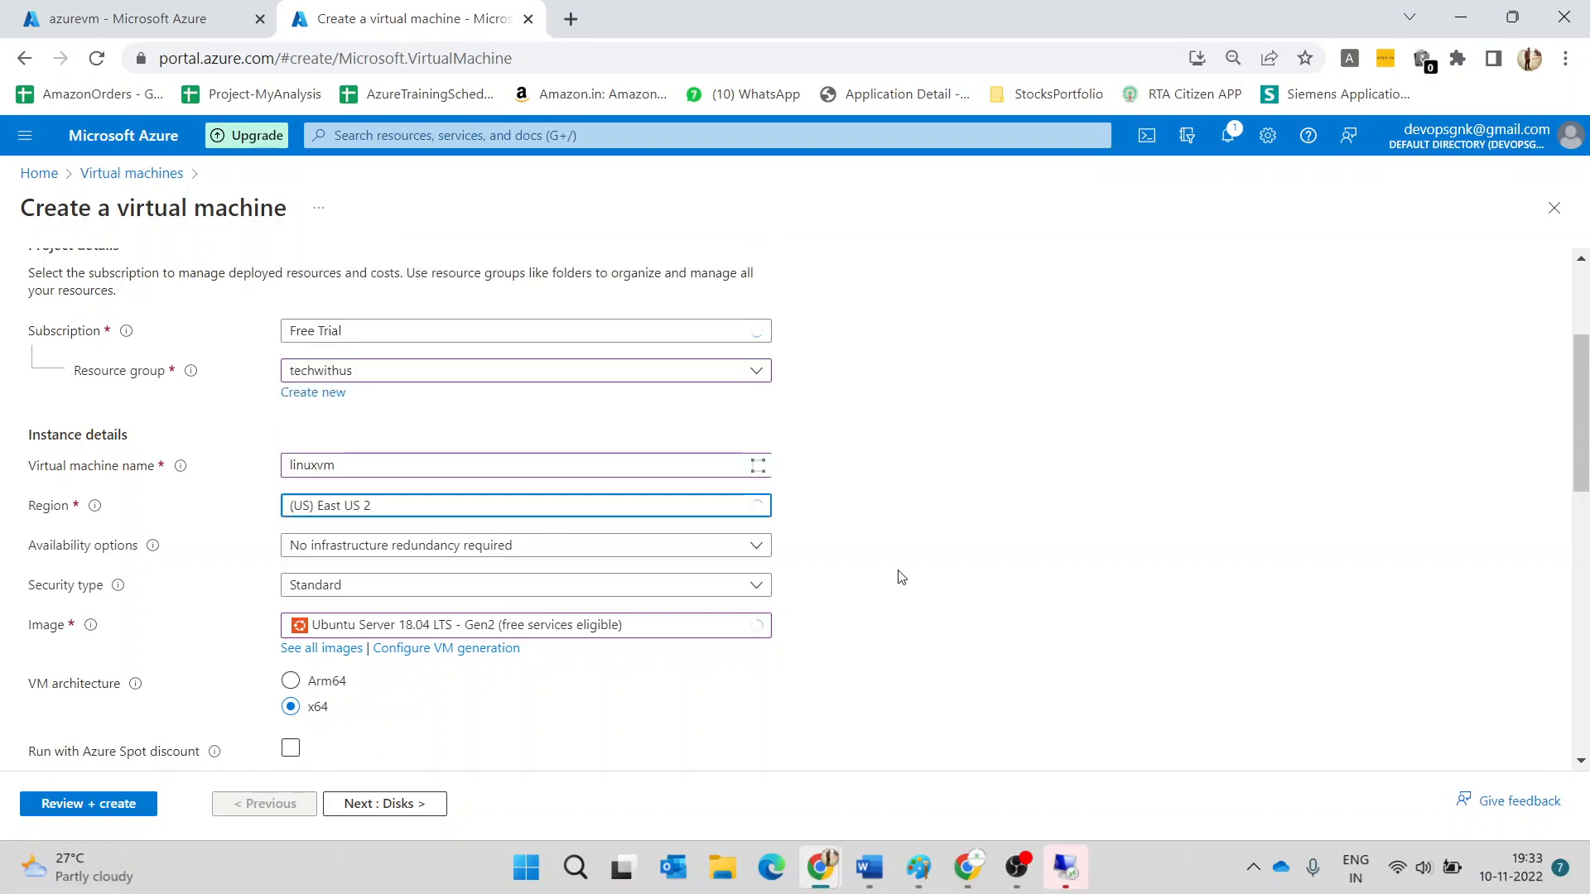
scroll(911, 582, "down", 5)
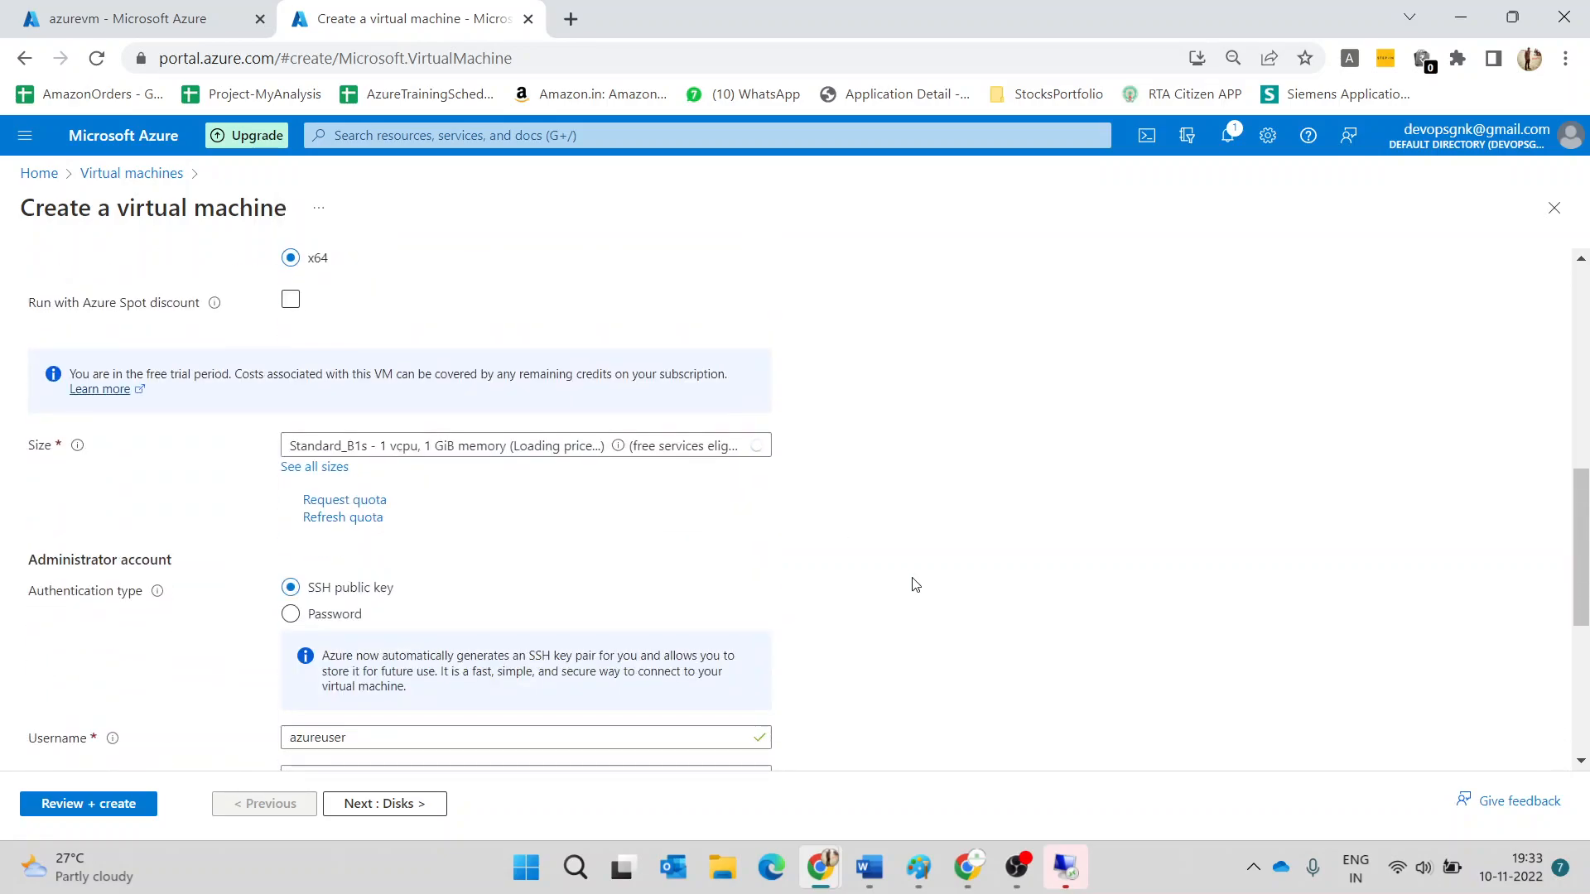
left_click(515, 454)
left_click(515, 454)
scroll(1105, 298, "up", 5)
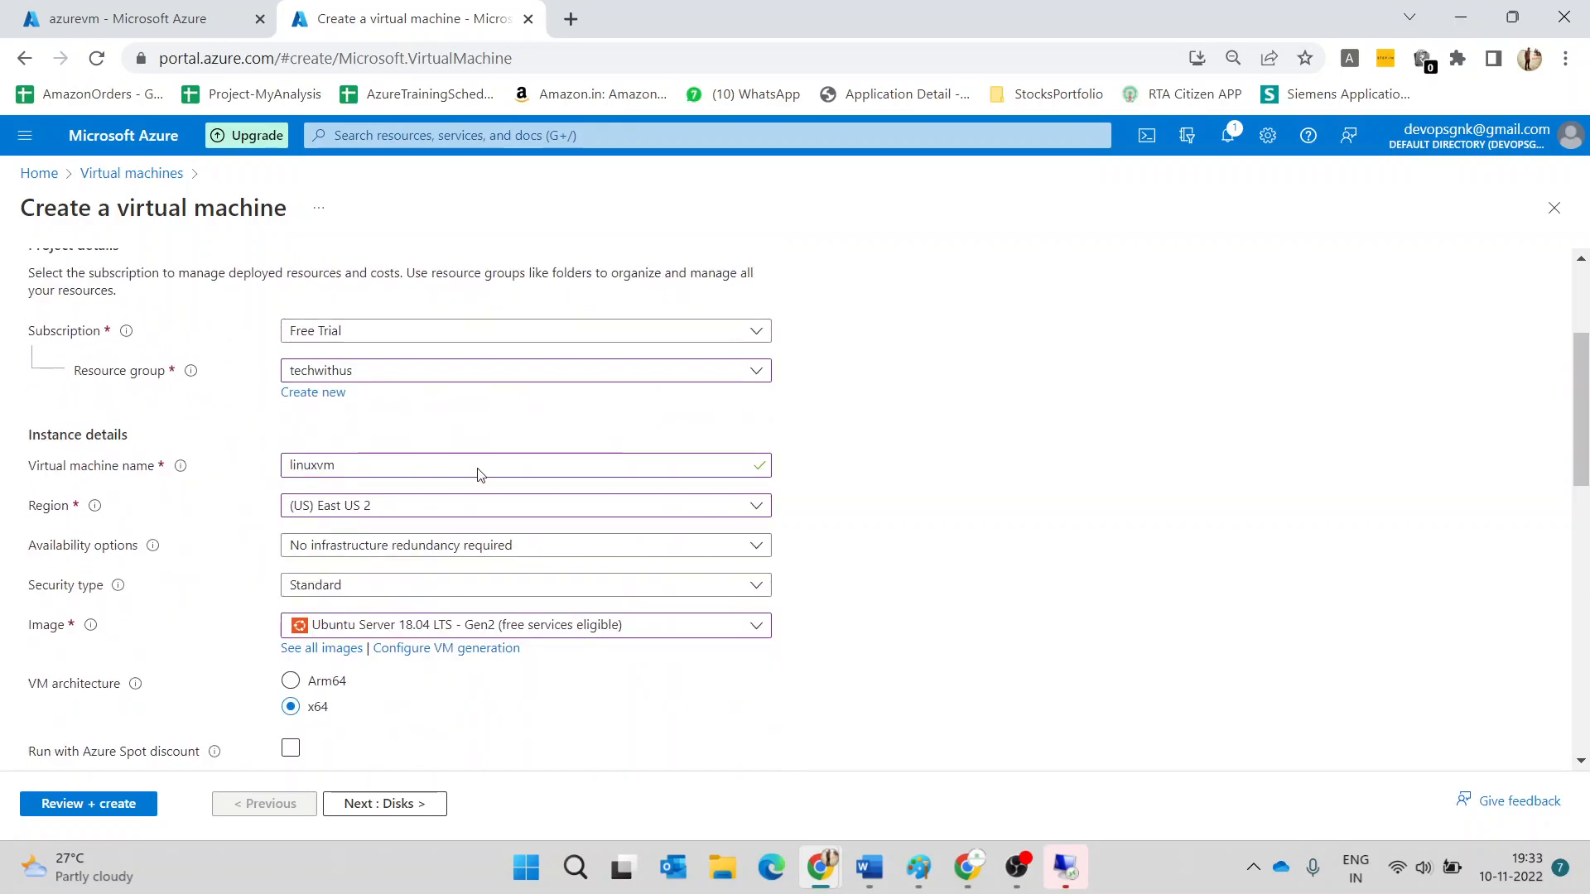
left_click(416, 512)
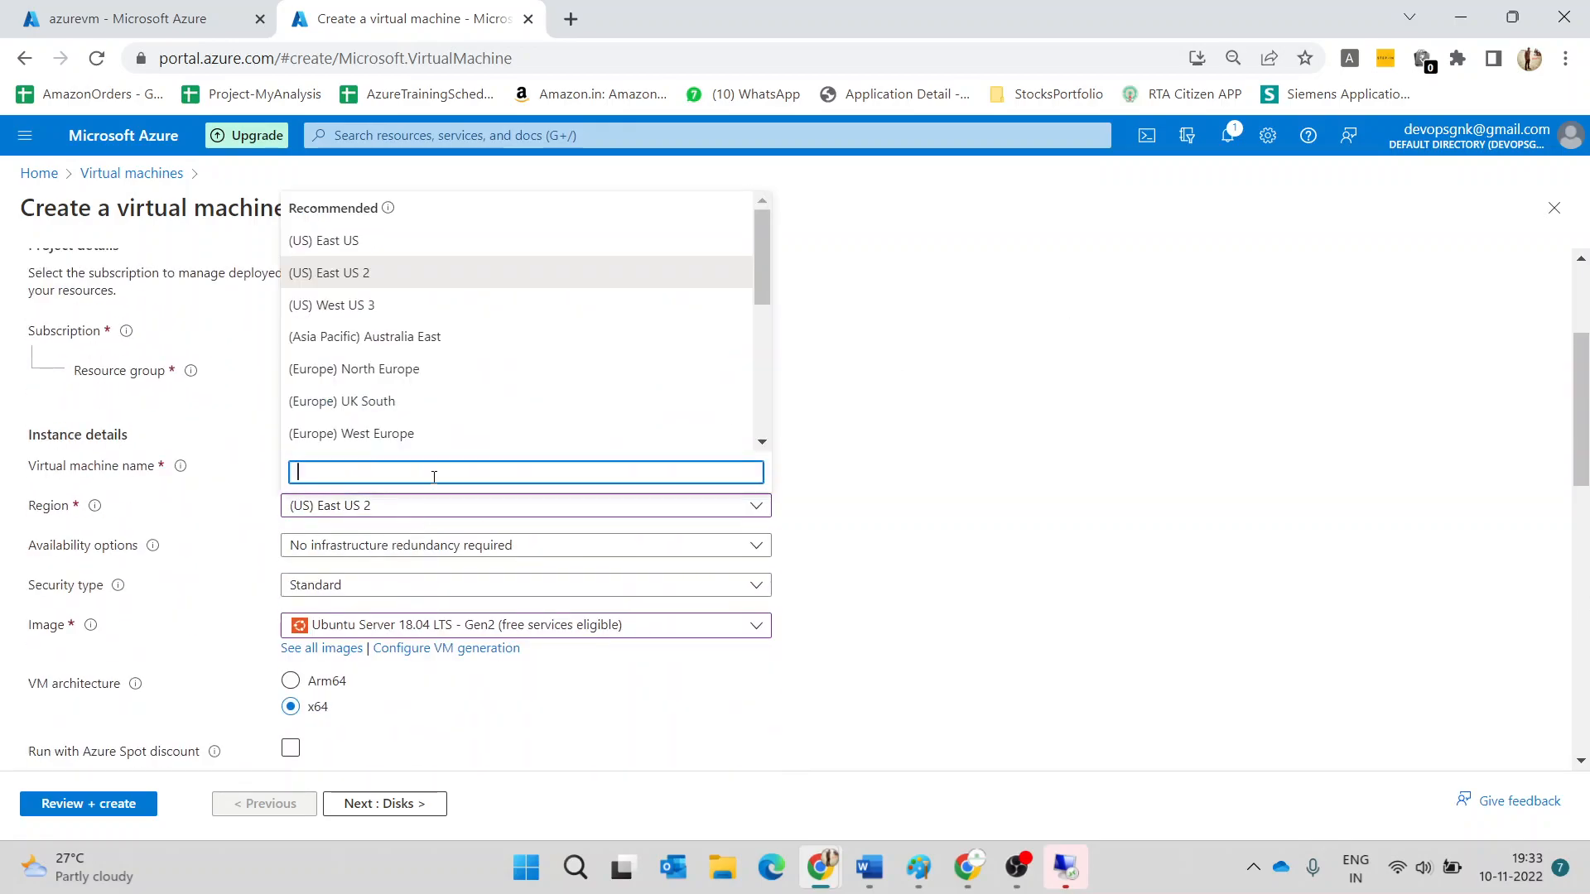
left_click(399, 370)
scroll(739, 600, "down", 8)
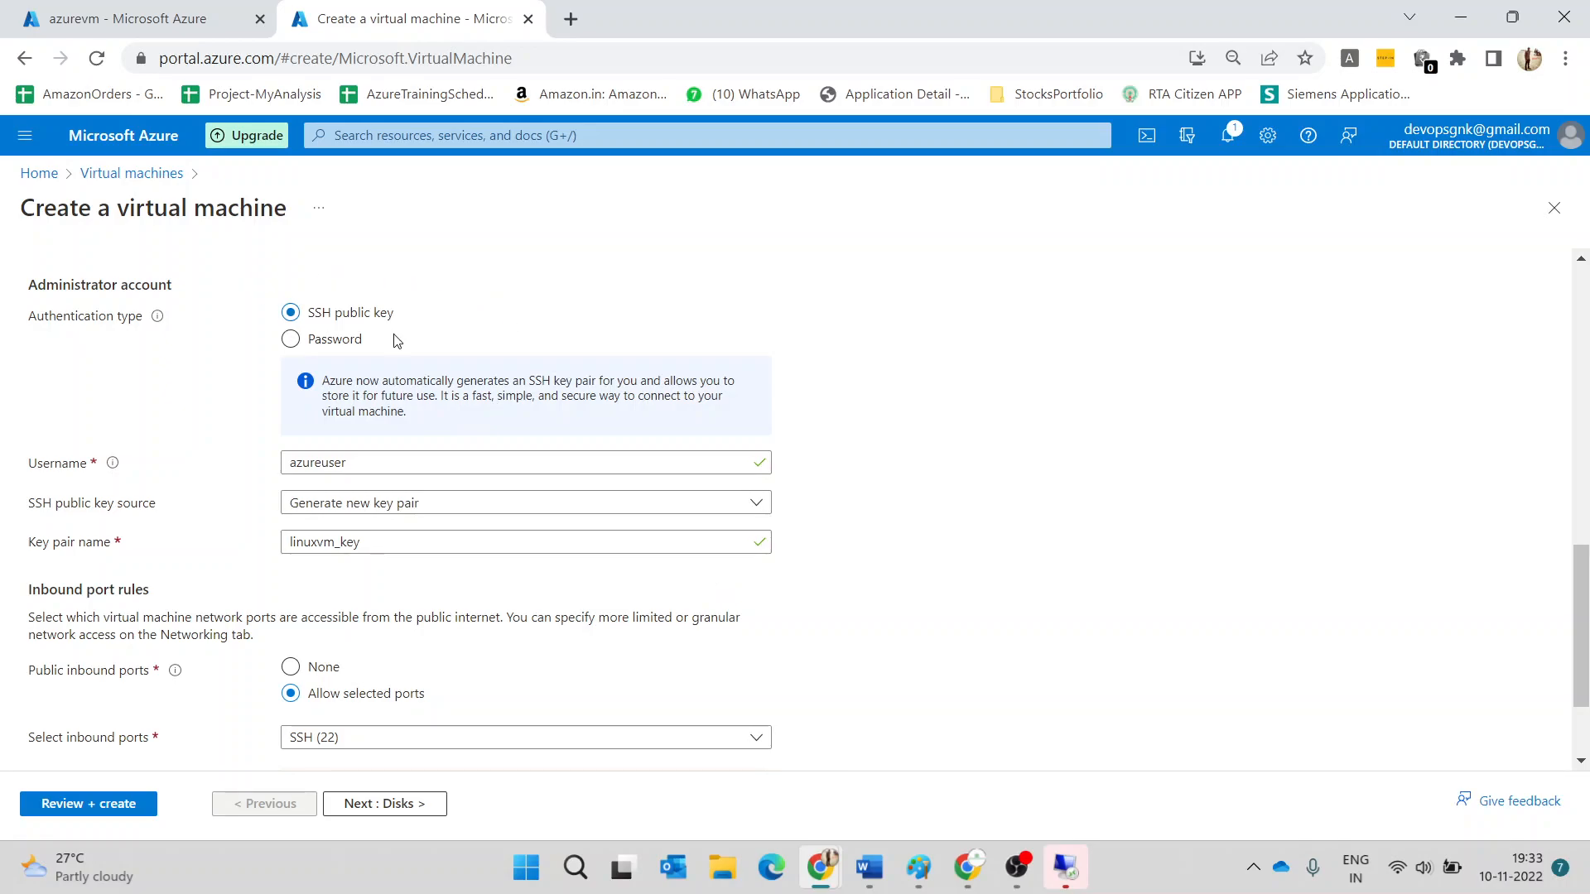
- Use password authentication with admin username linuxvm and a matching confirmed password
left_click(290, 340)
left_click(311, 383)
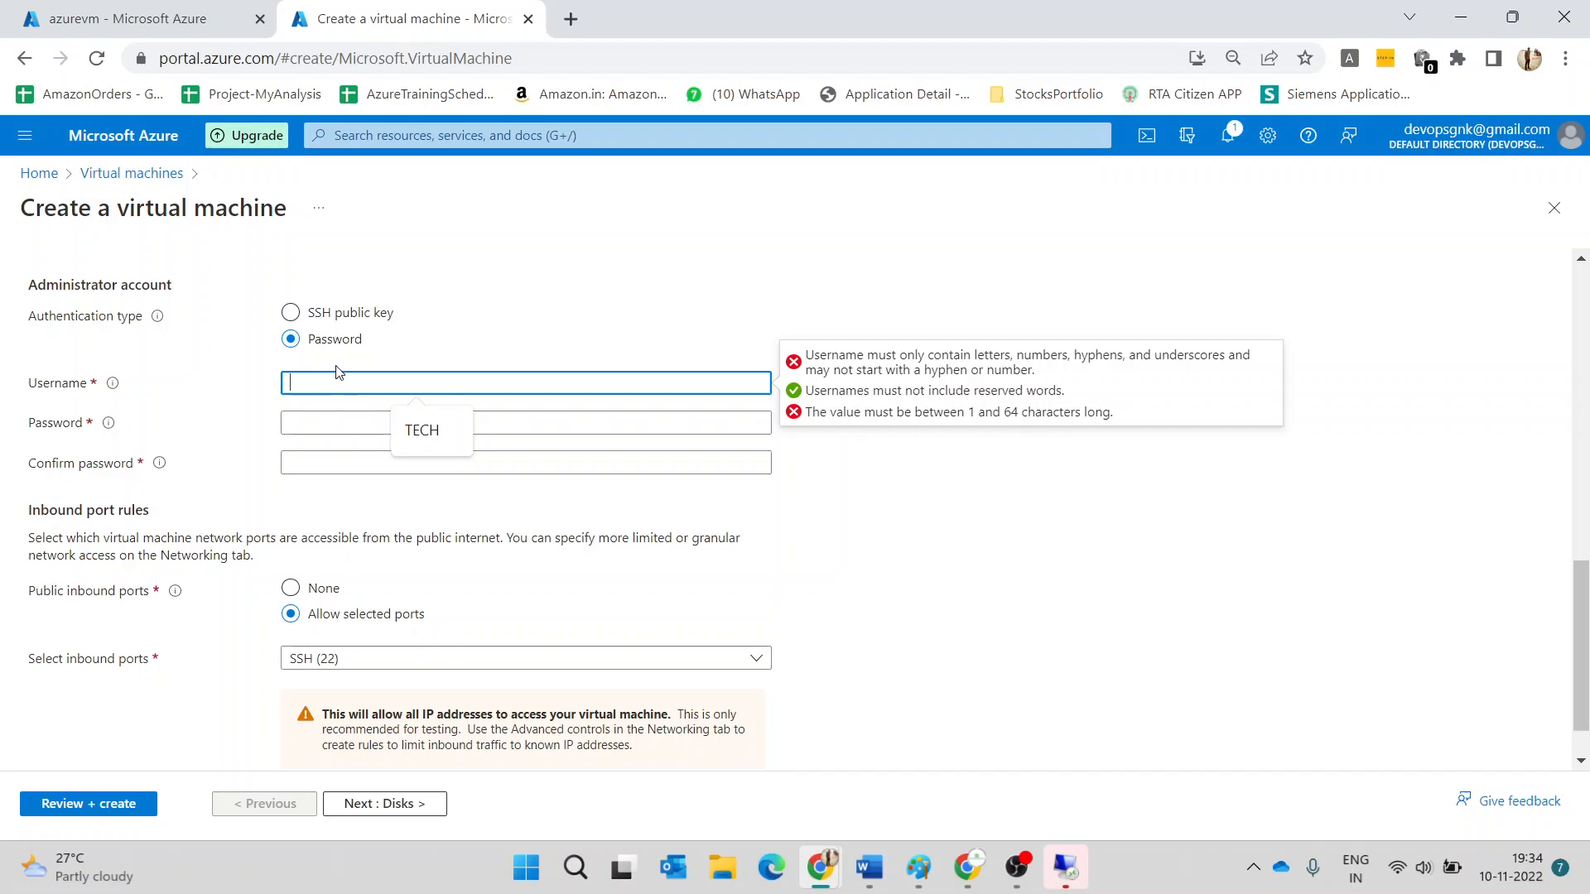
type("linuxvm")
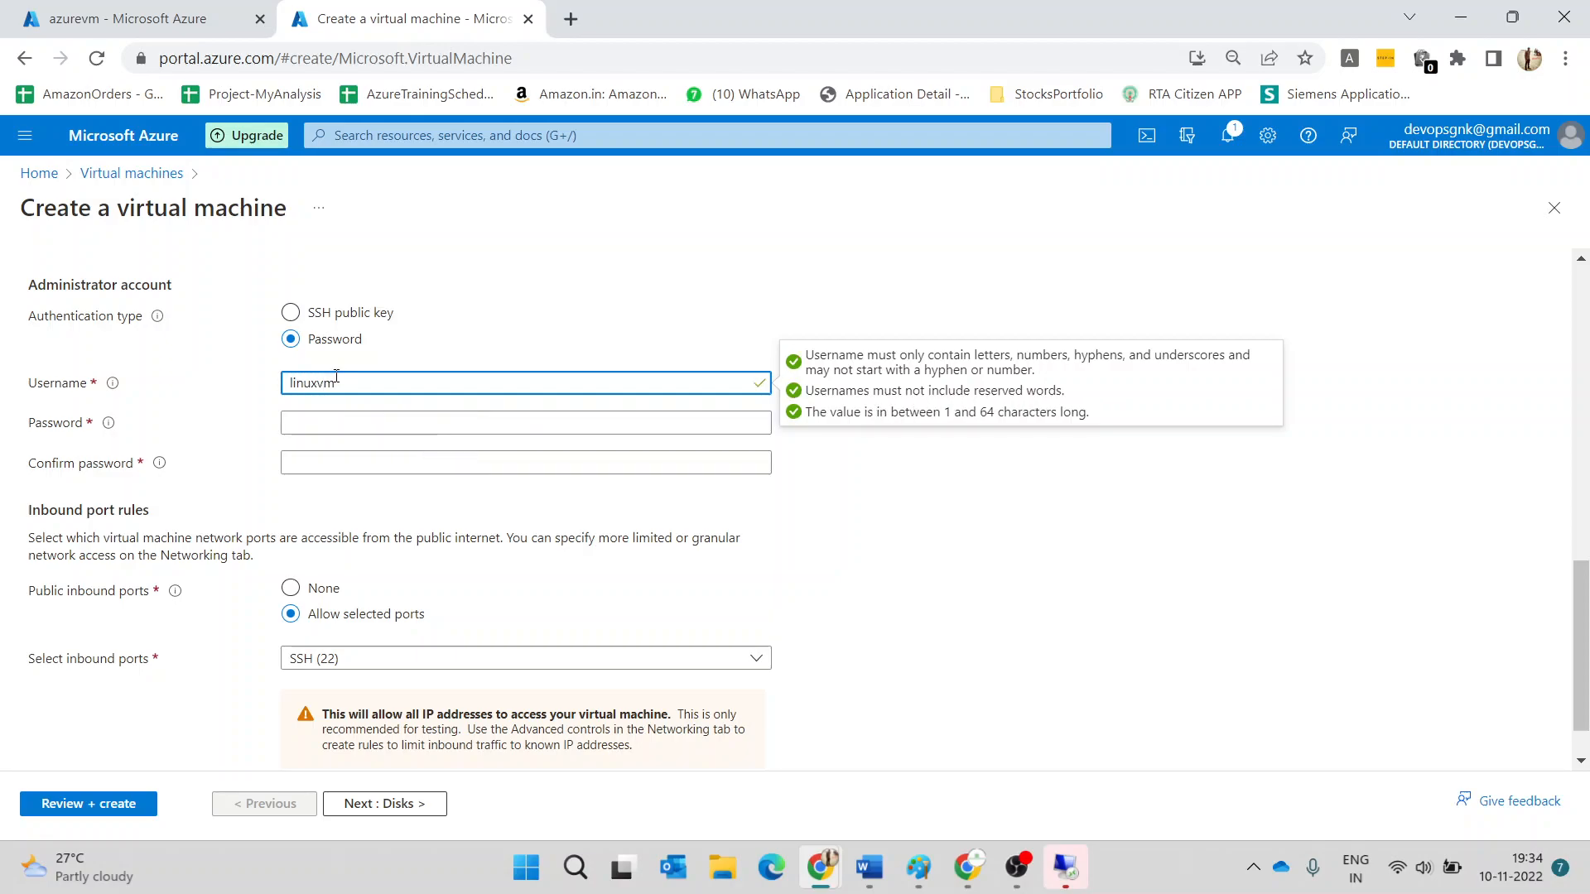
left_click(323, 432)
type("•")
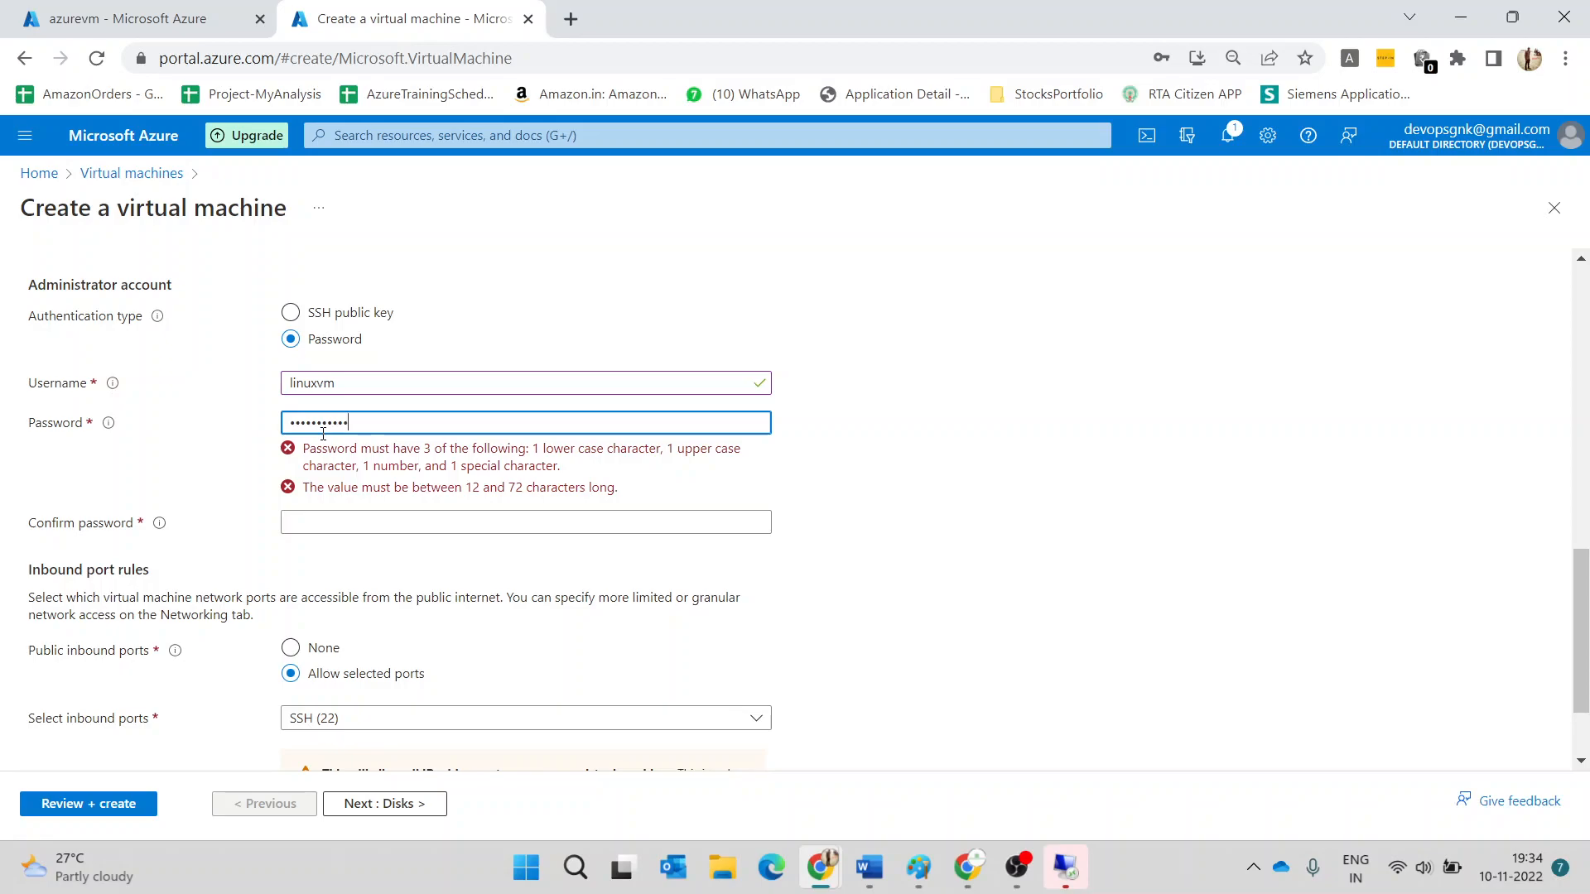
type("••")
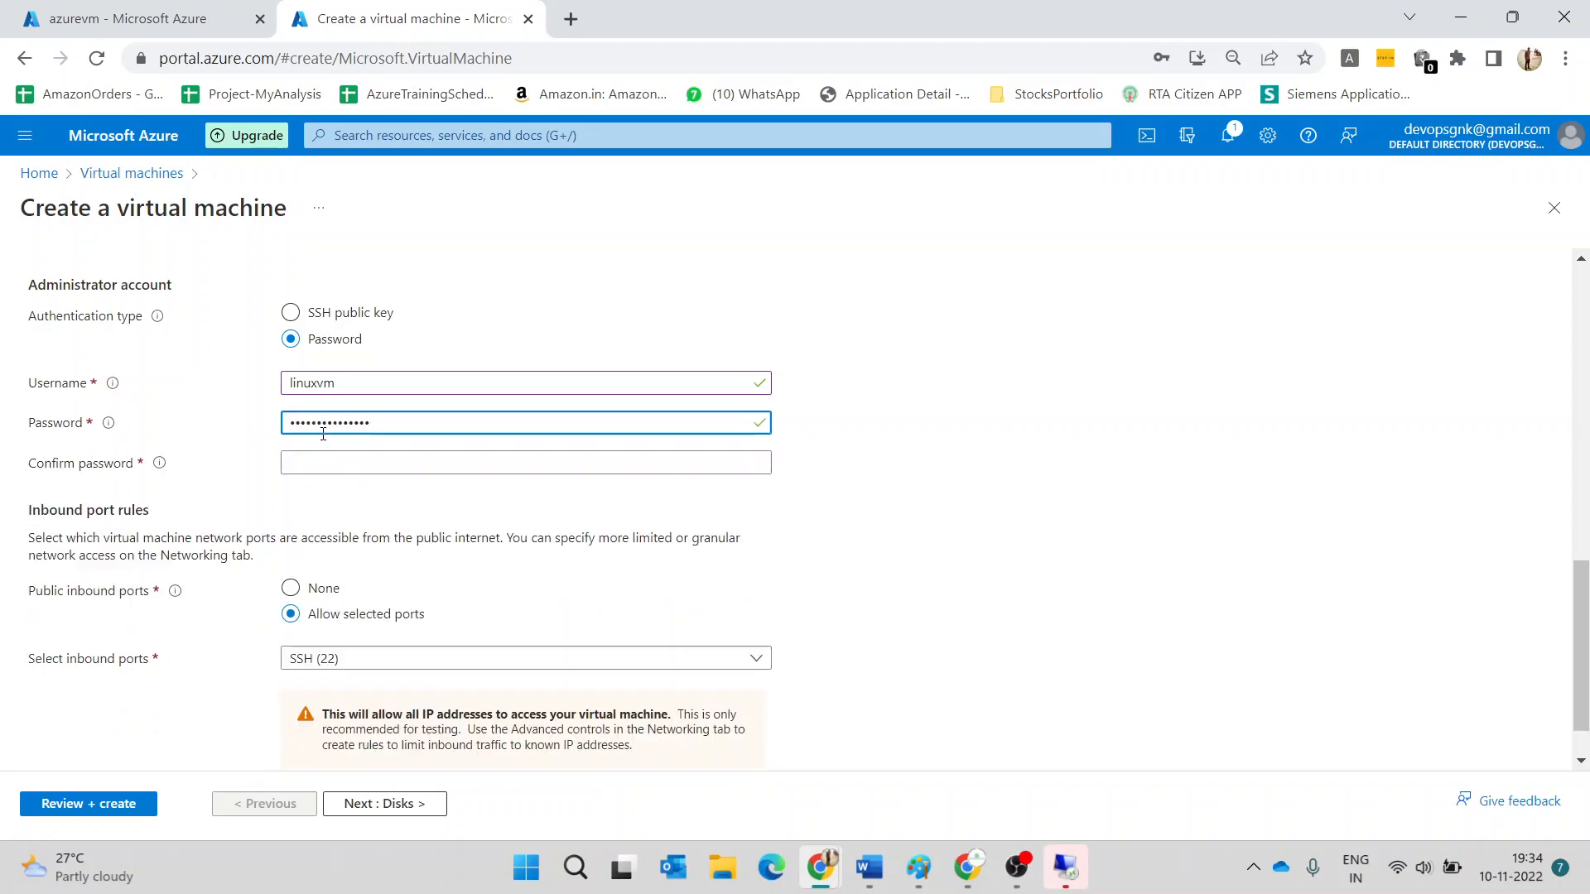
left_click(327, 469)
type("•••••")
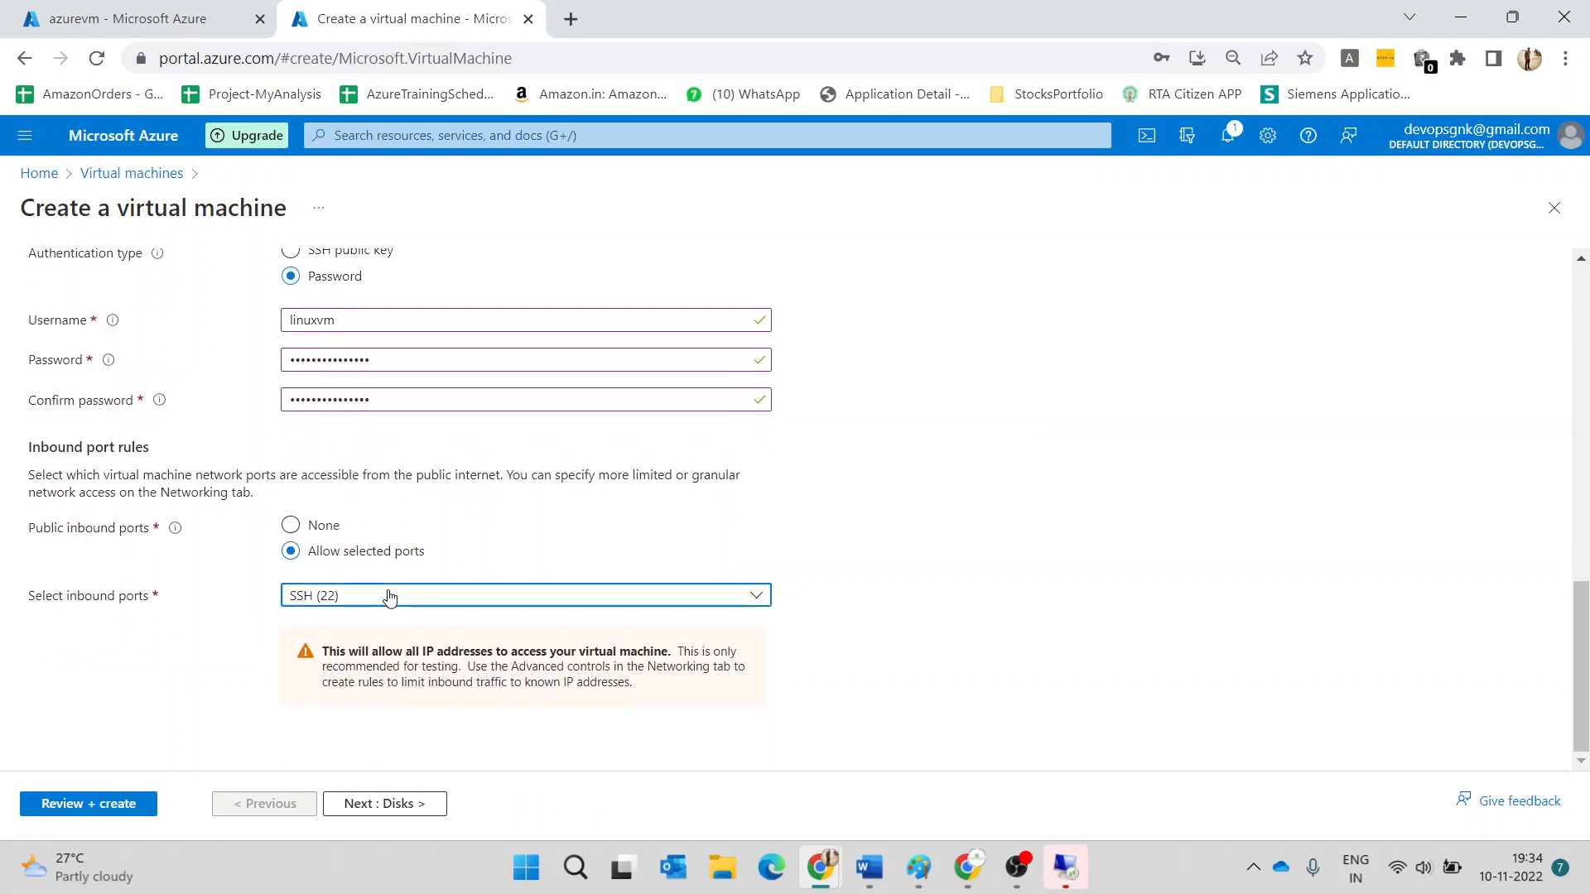
- Allow inbound HTTP (80) and HTTPS (443) alongside SSH (22), then continue to Disks
left_click(389, 596)
left_click(323, 656)
left_click(298, 623)
left_click(181, 632)
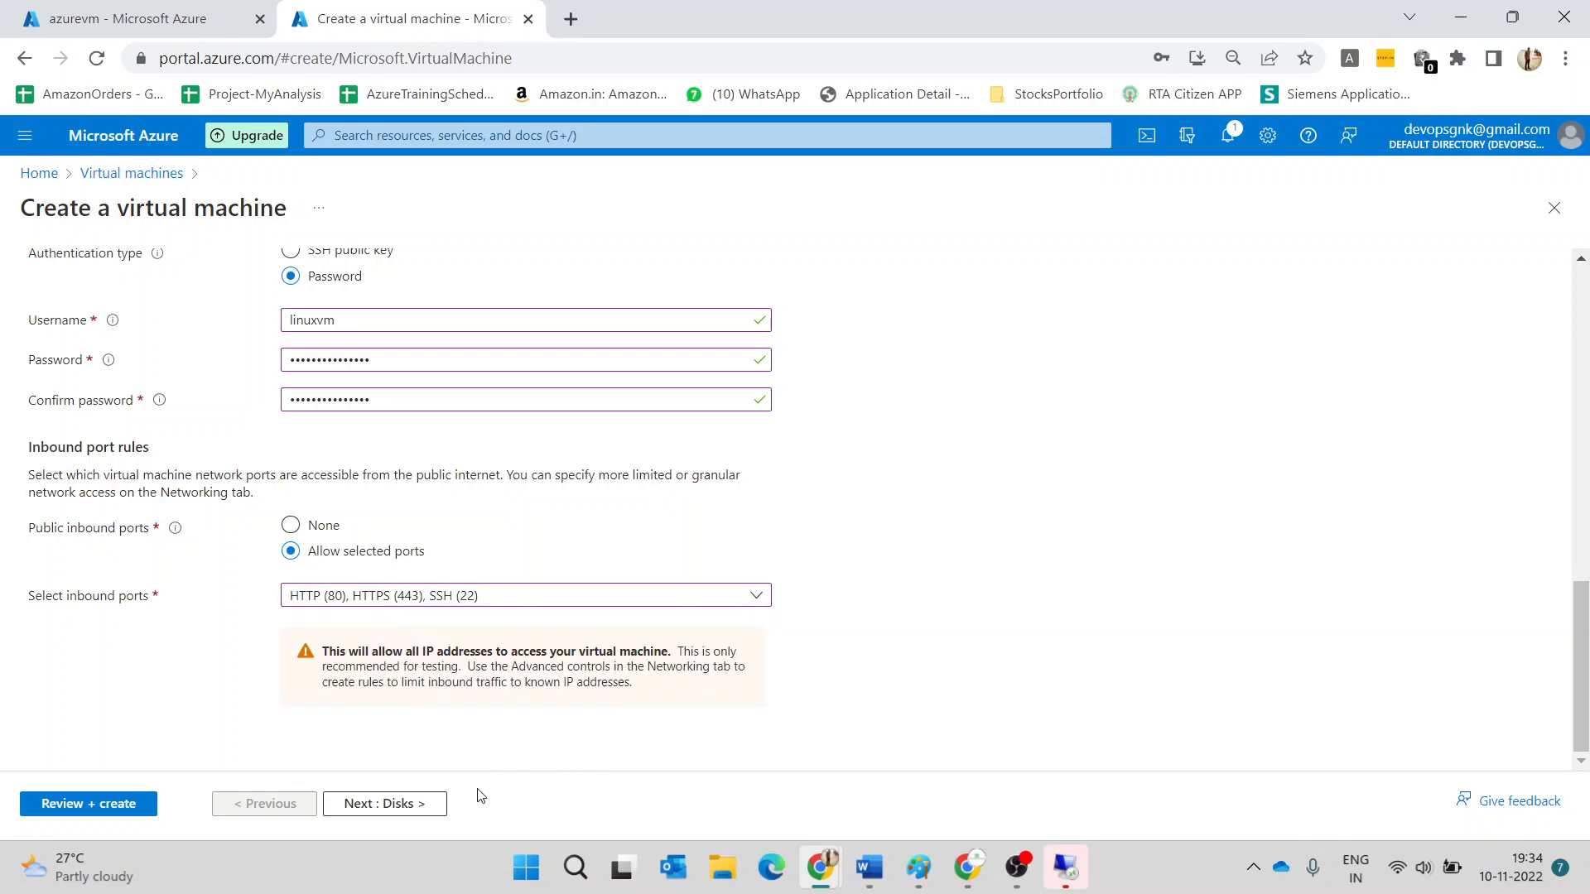
left_click(474, 596)
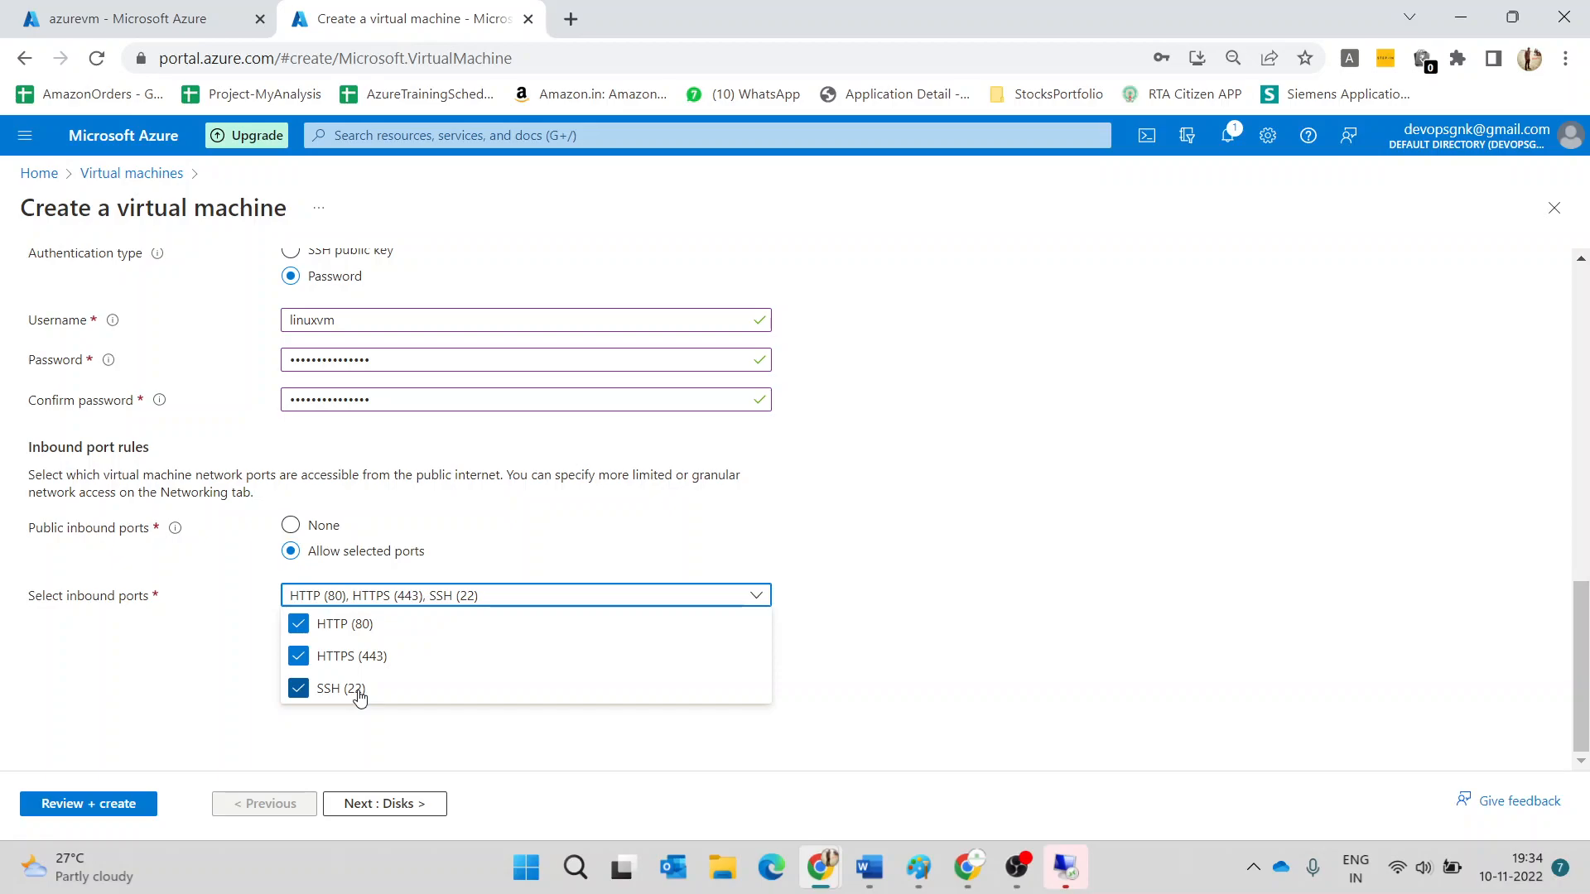
left_click(432, 597)
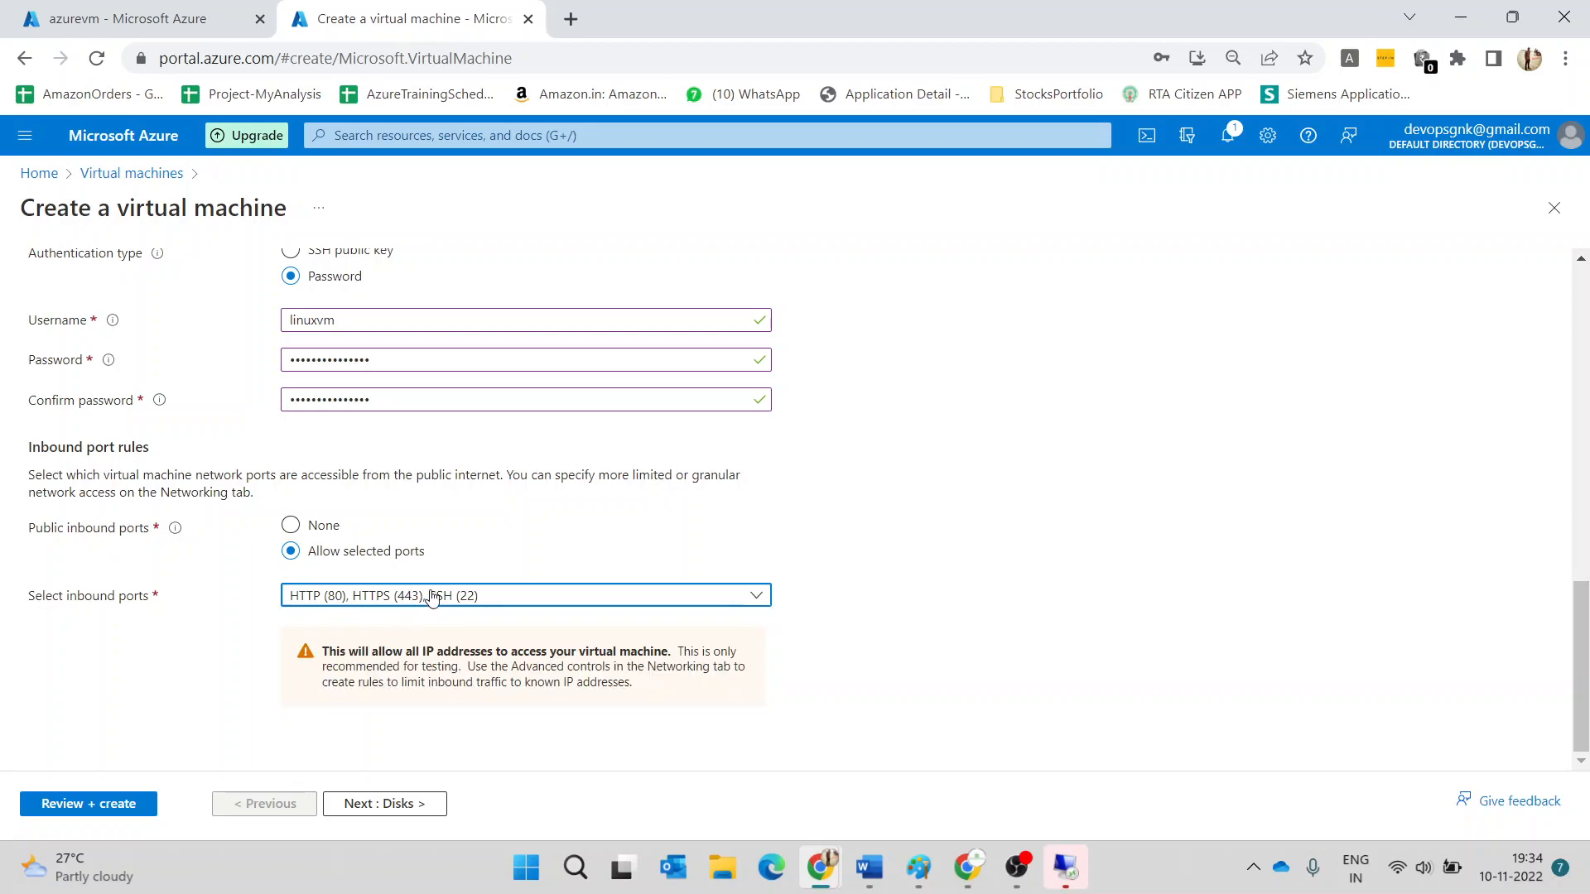
left_click(431, 597)
left_click(432, 597)
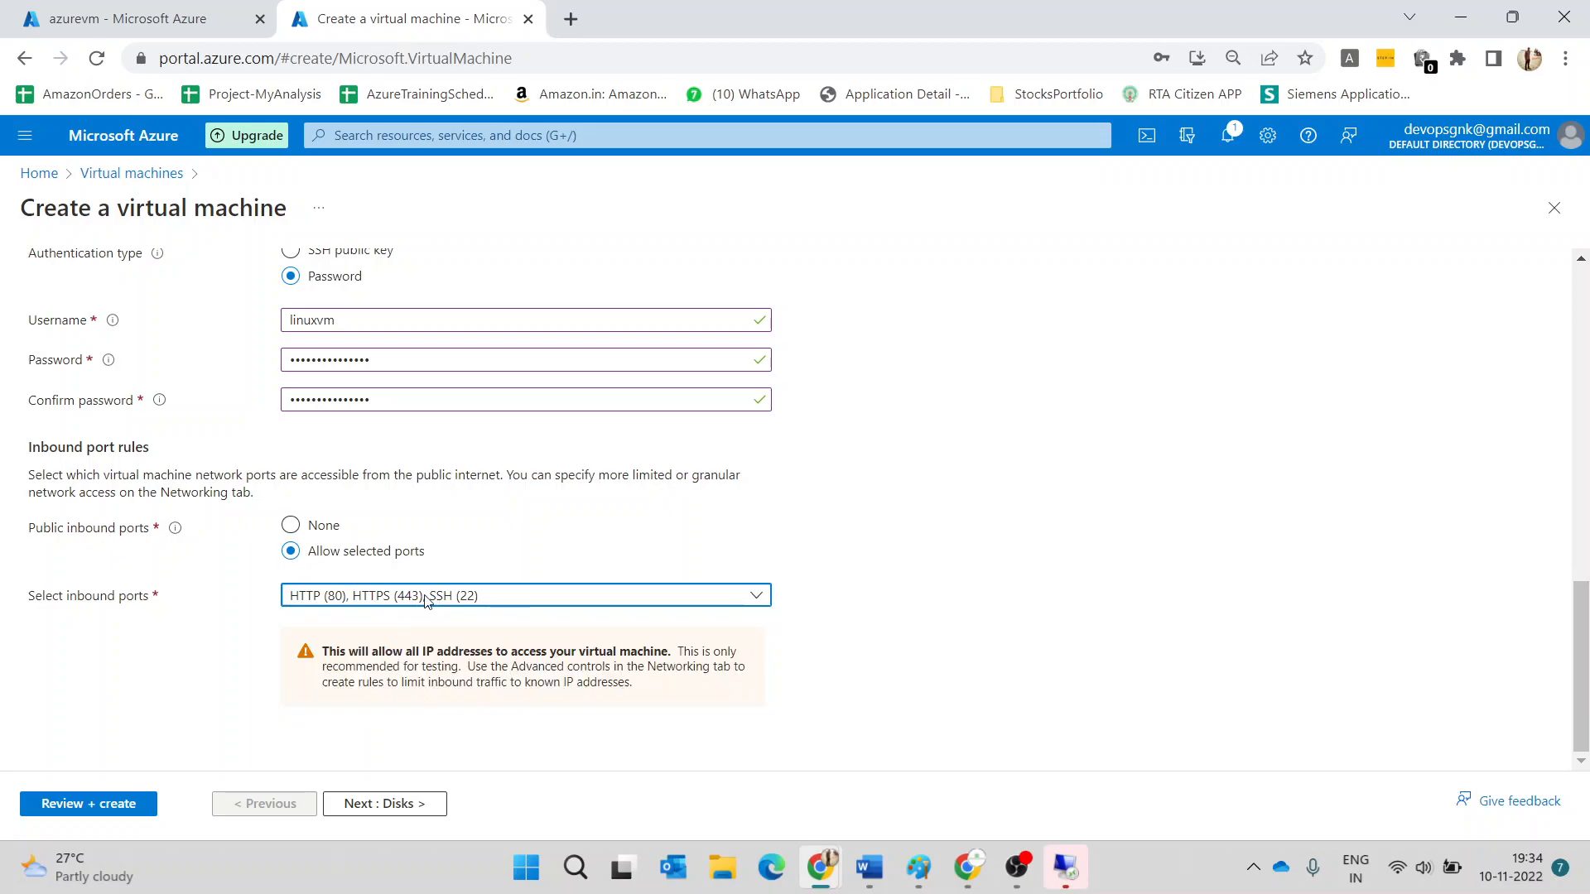
left_click(390, 803)
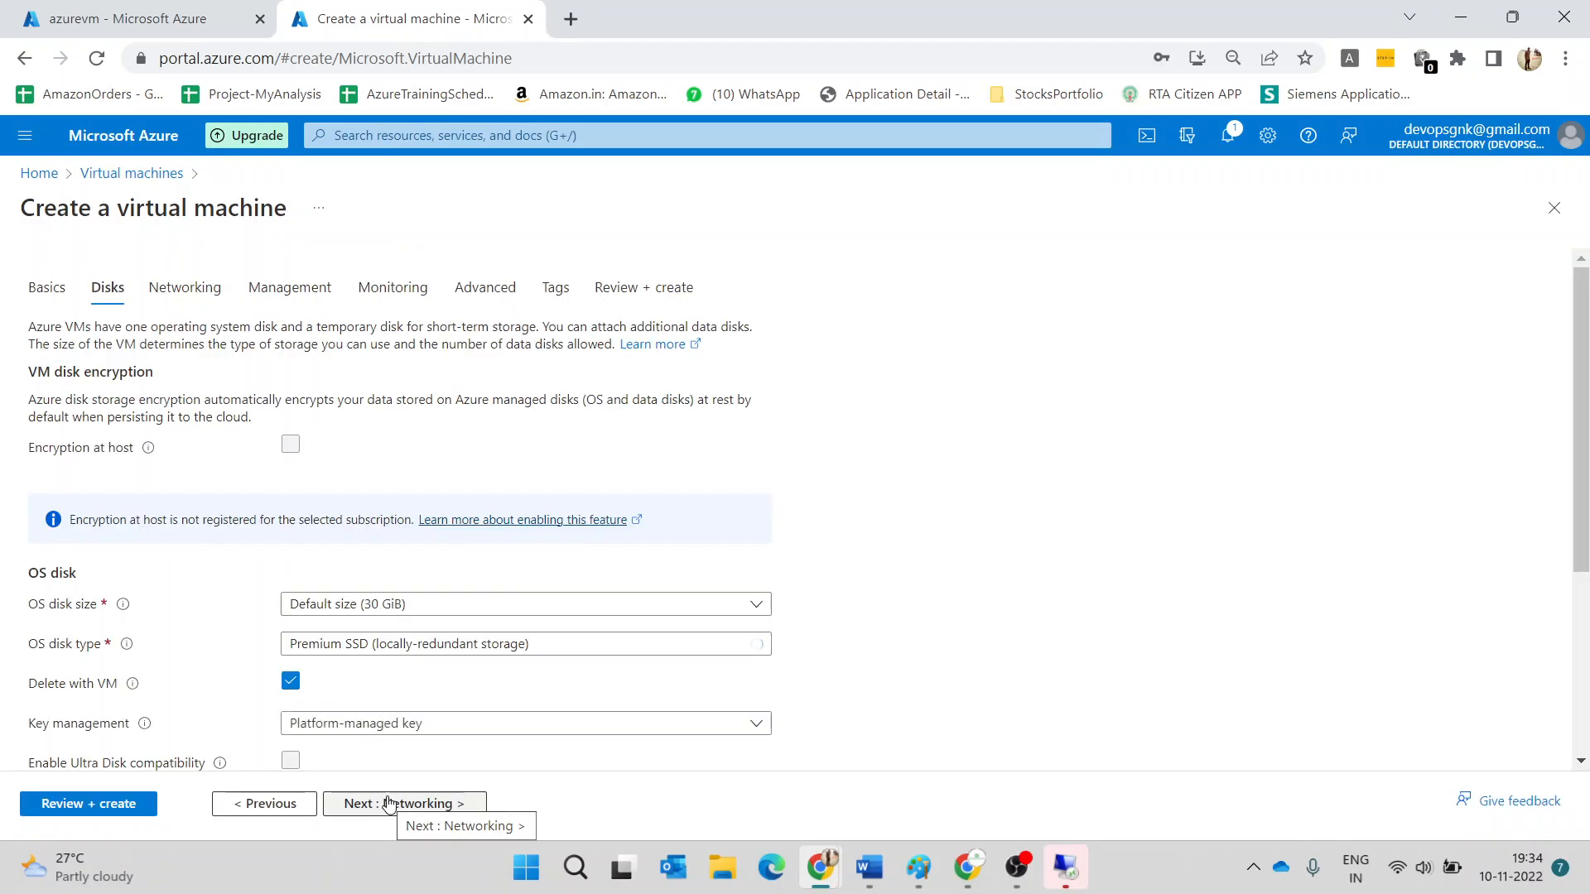
- Skip through Networking to Review + create and attempt Create, which fails validation
left_click(388, 802)
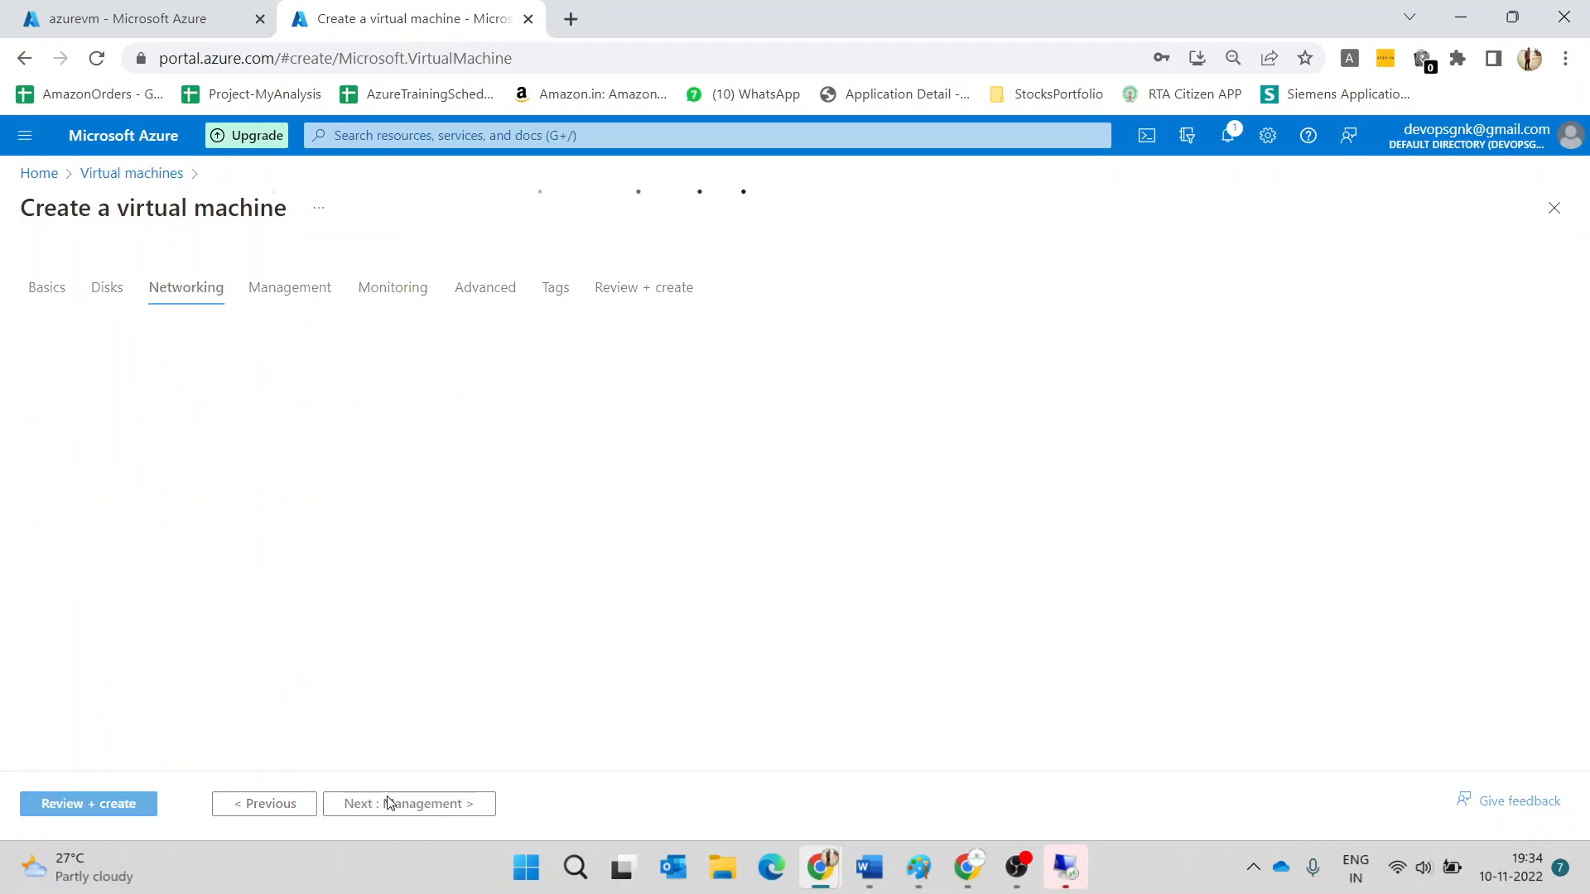
left_click(675, 288)
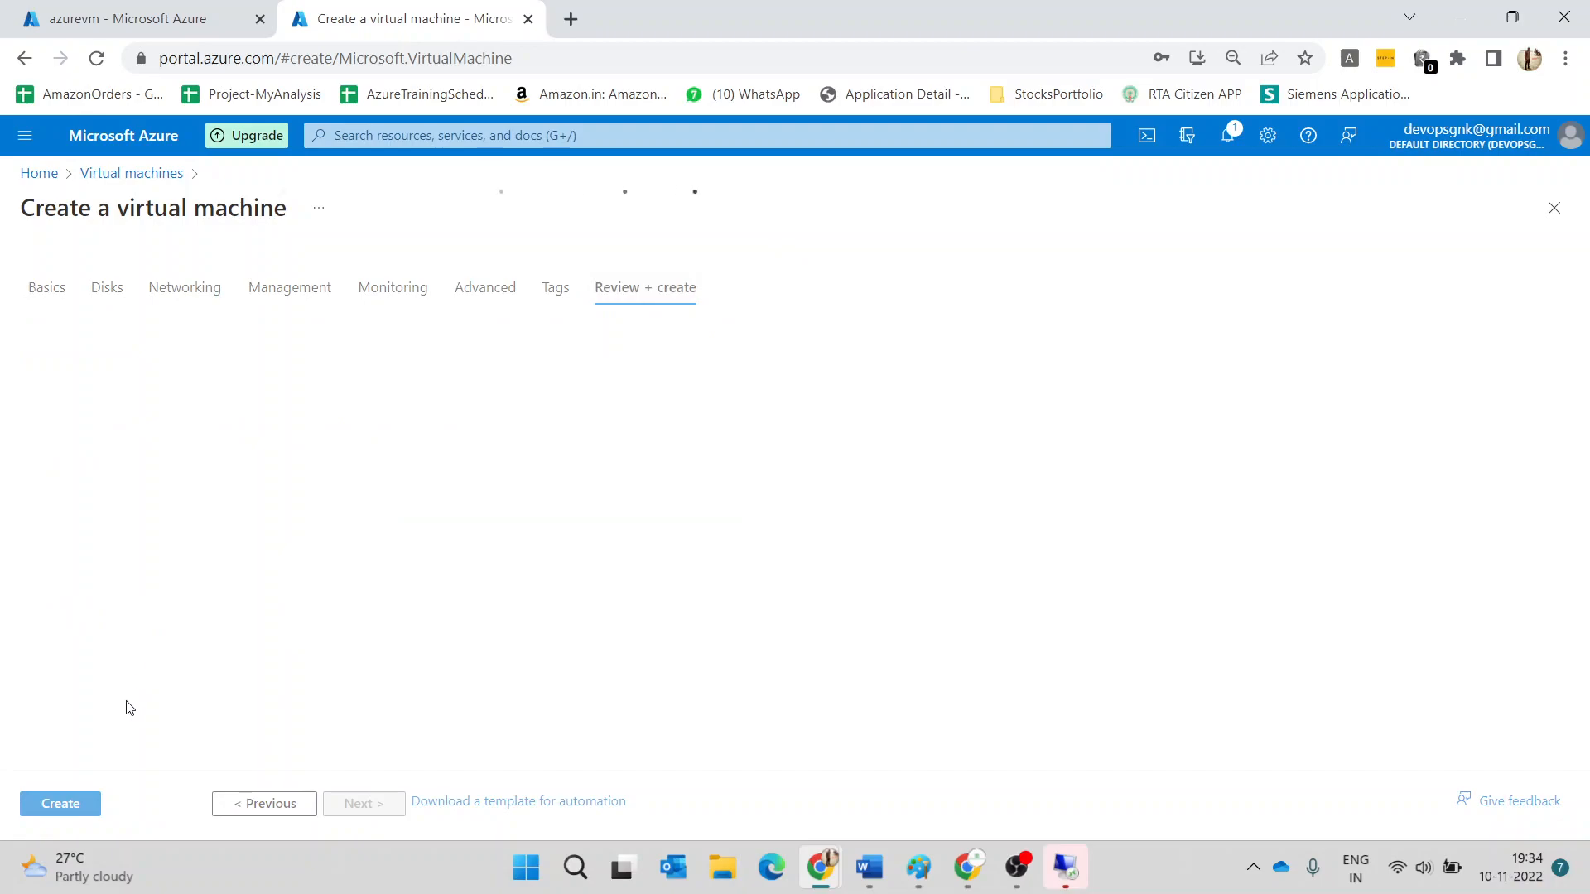
left_click(60, 804)
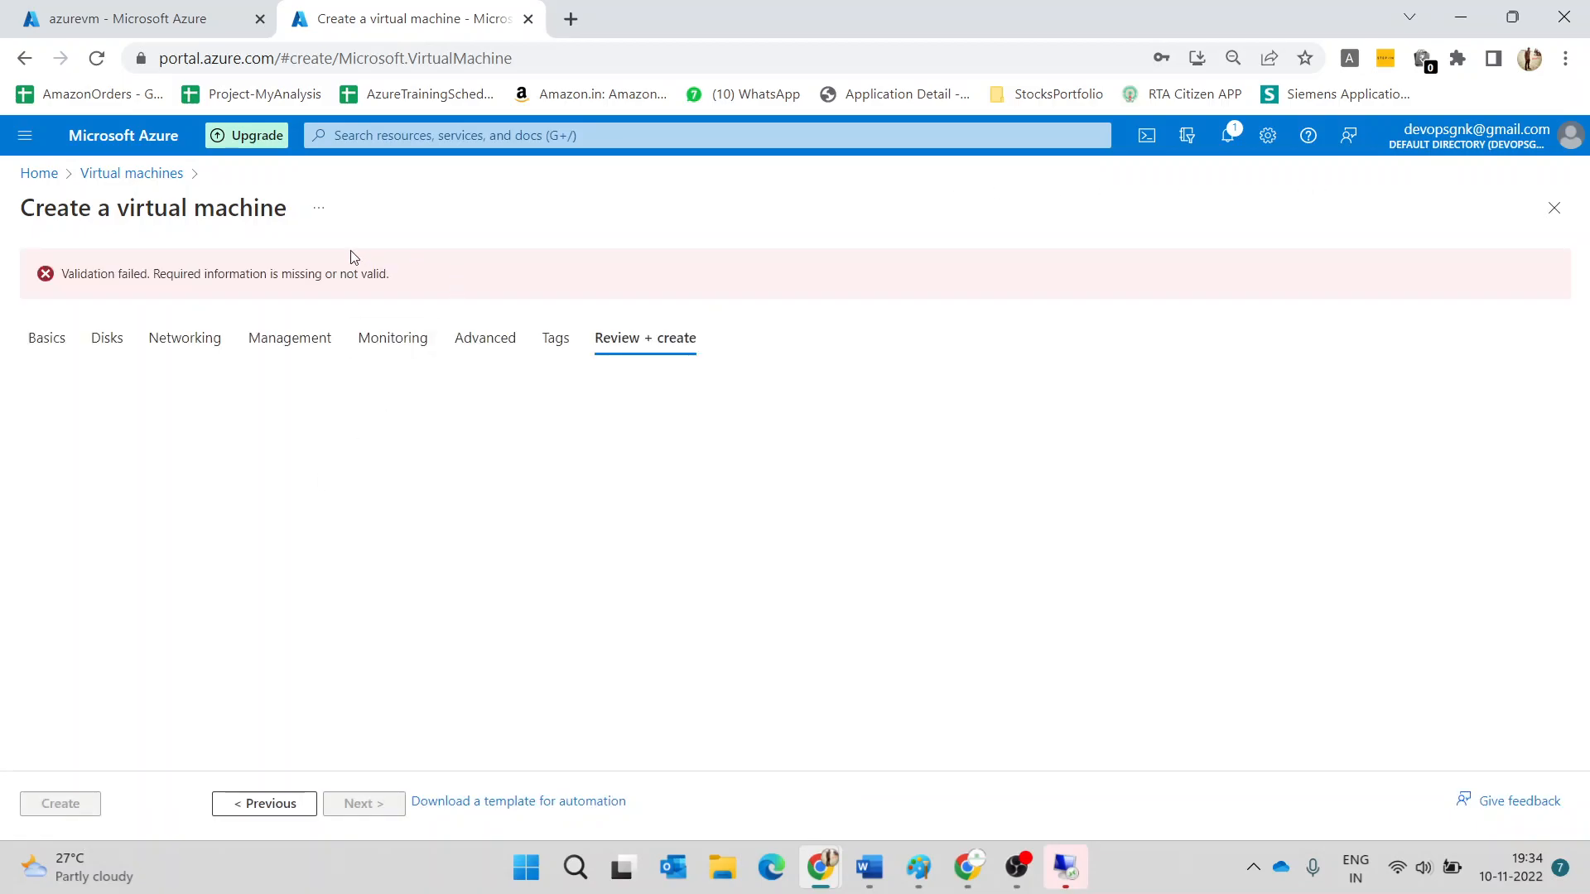
- Review the Basics and Disks tabs of the VM form
left_click(43, 341)
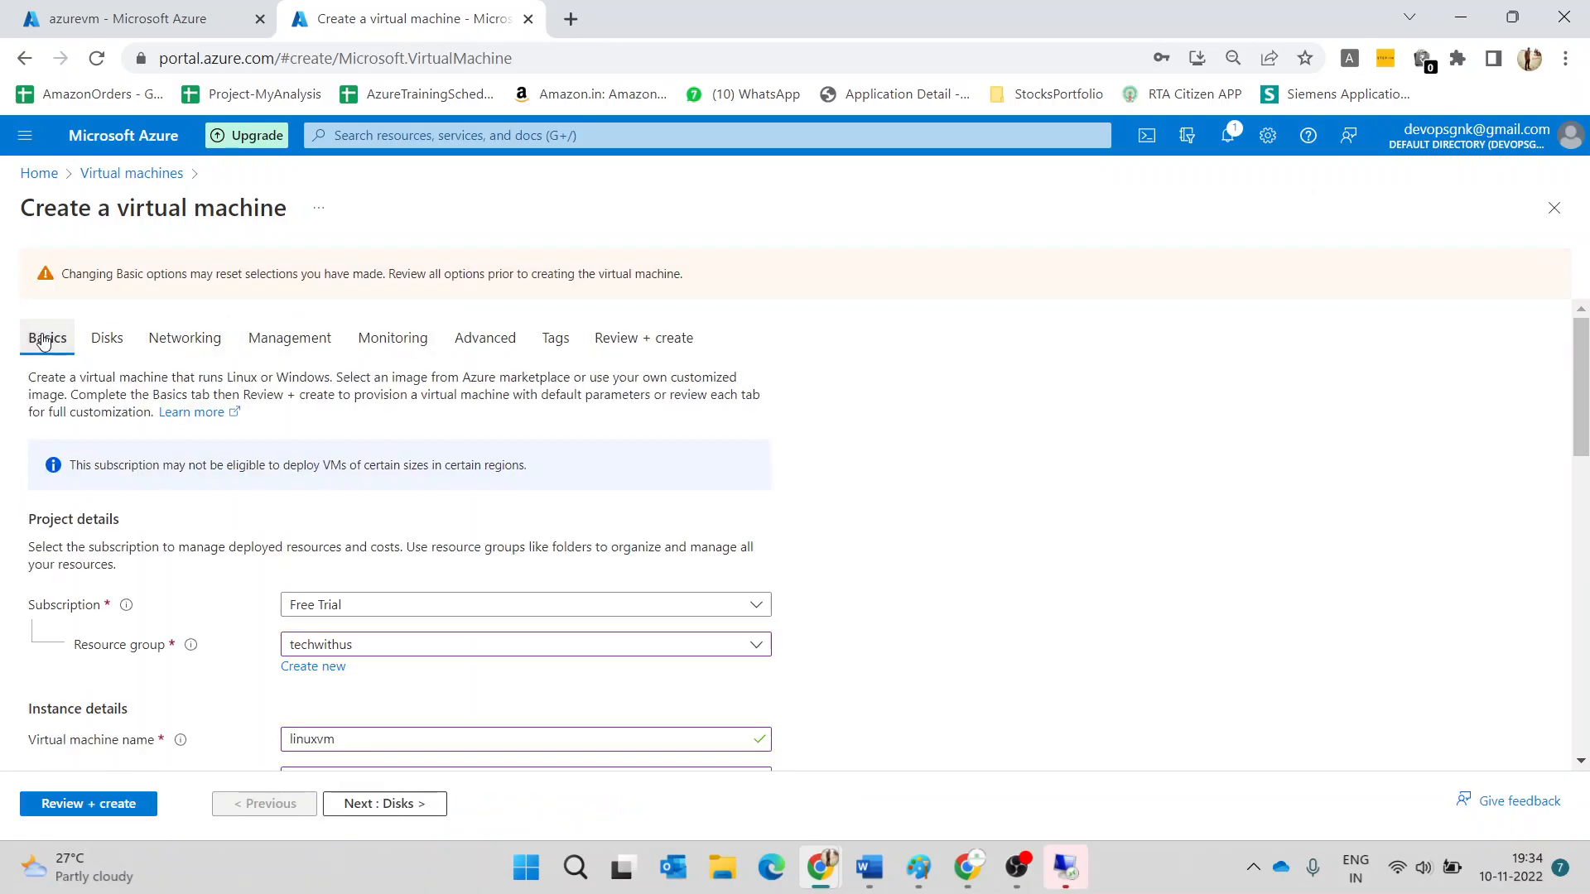
scroll(465, 568, "down", 8)
scroll(467, 570, "down", 4)
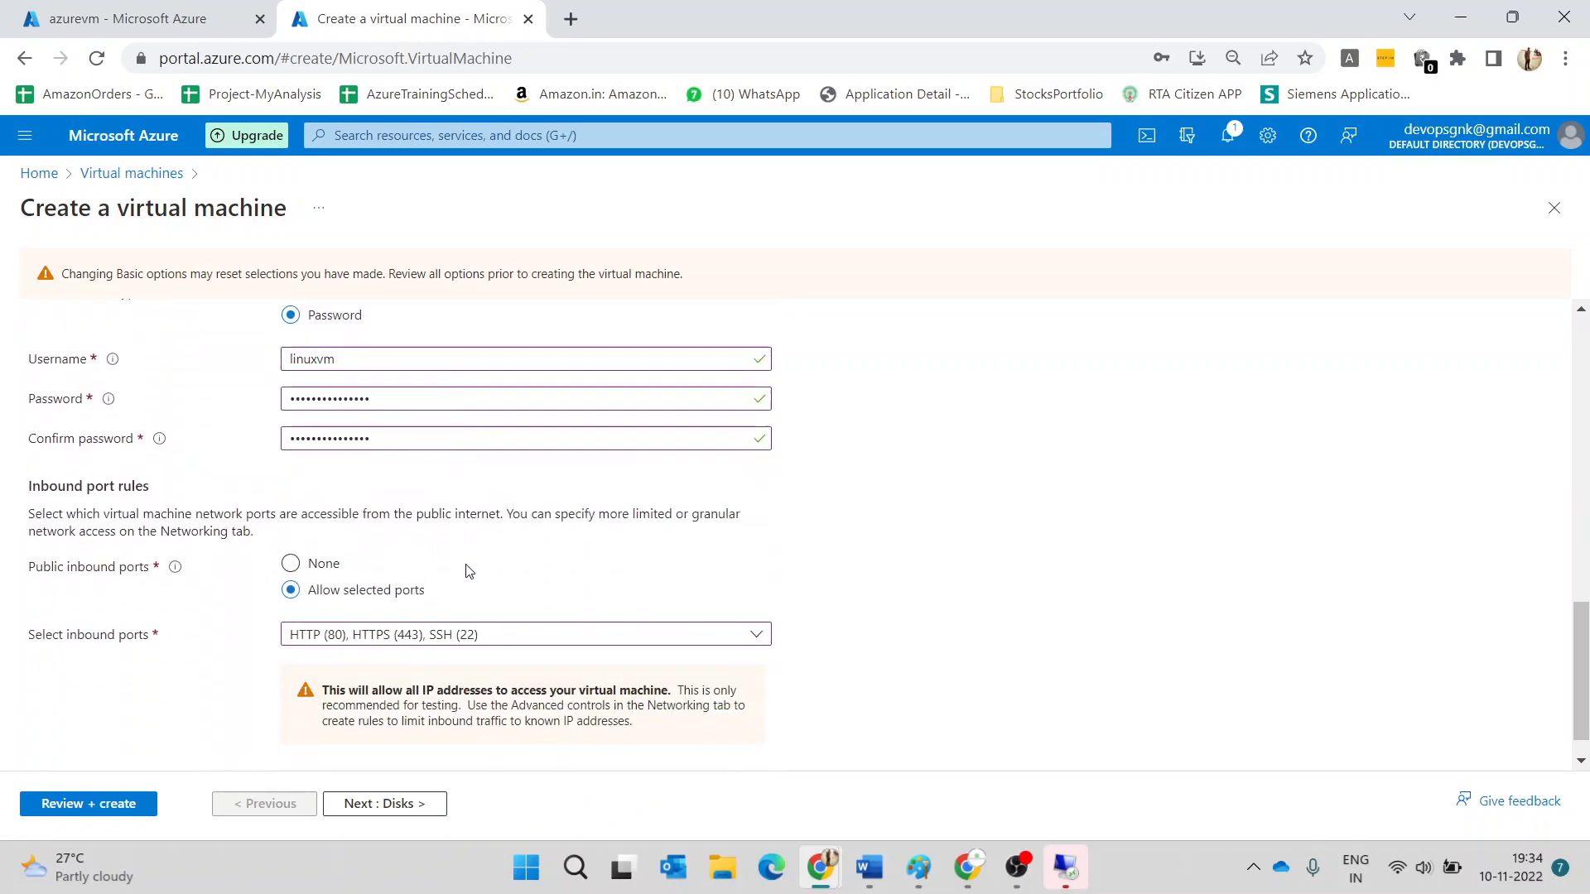
scroll(467, 570, "up", 12)
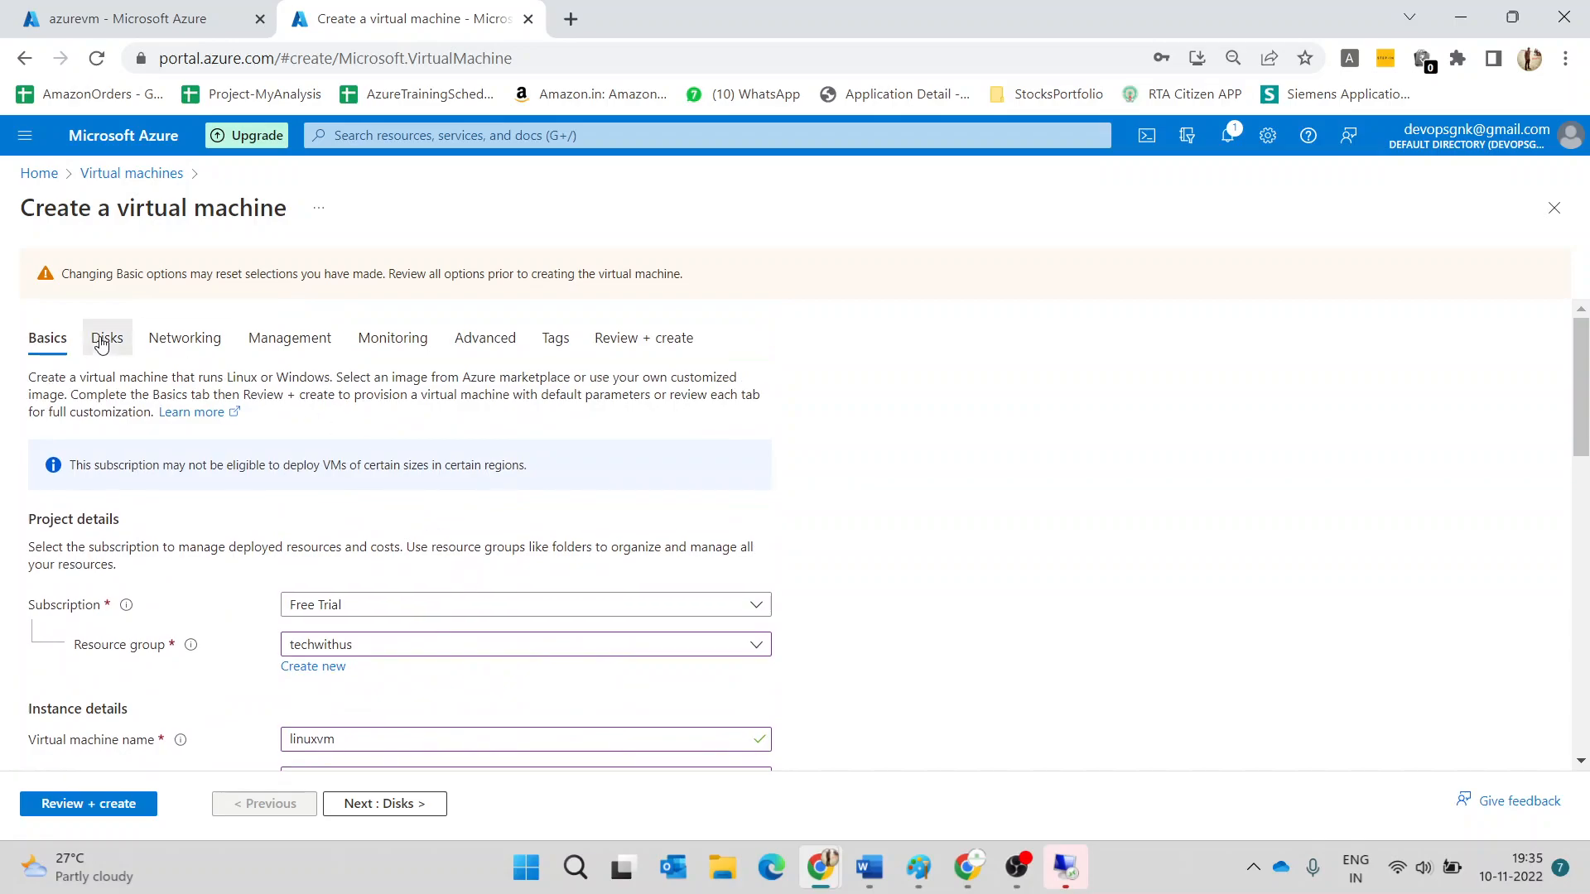
left_click(106, 339)
scroll(557, 484, "down", 1)
scroll(554, 480, "down", 3)
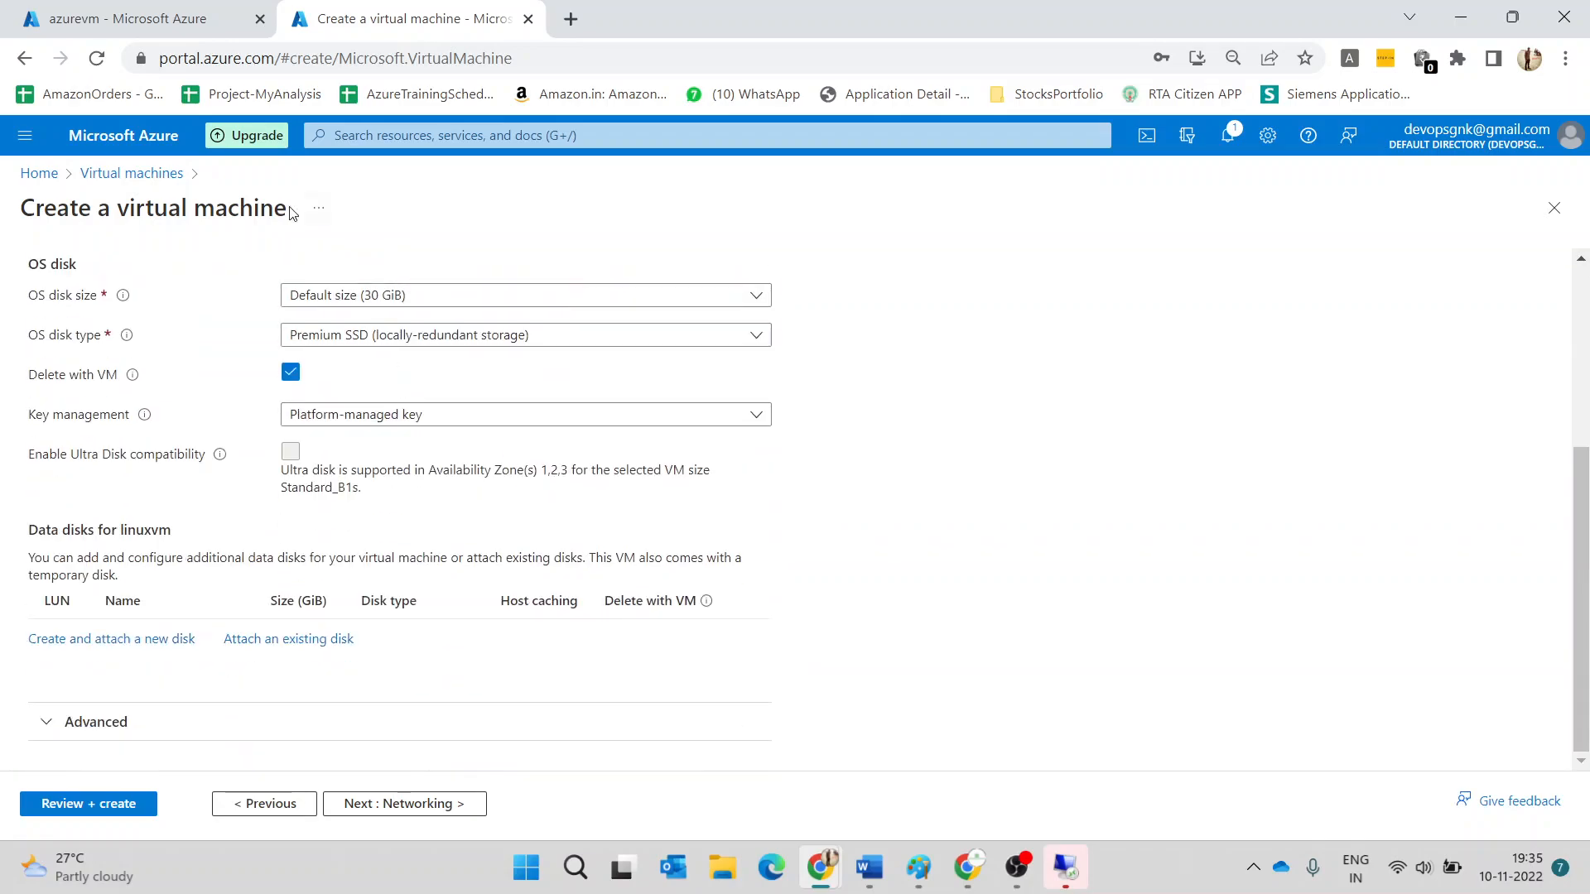
scroll(369, 379, "up", 4)
- Create the validated linuxvm VM and return to azurevm's Reset password page
left_click(693, 298)
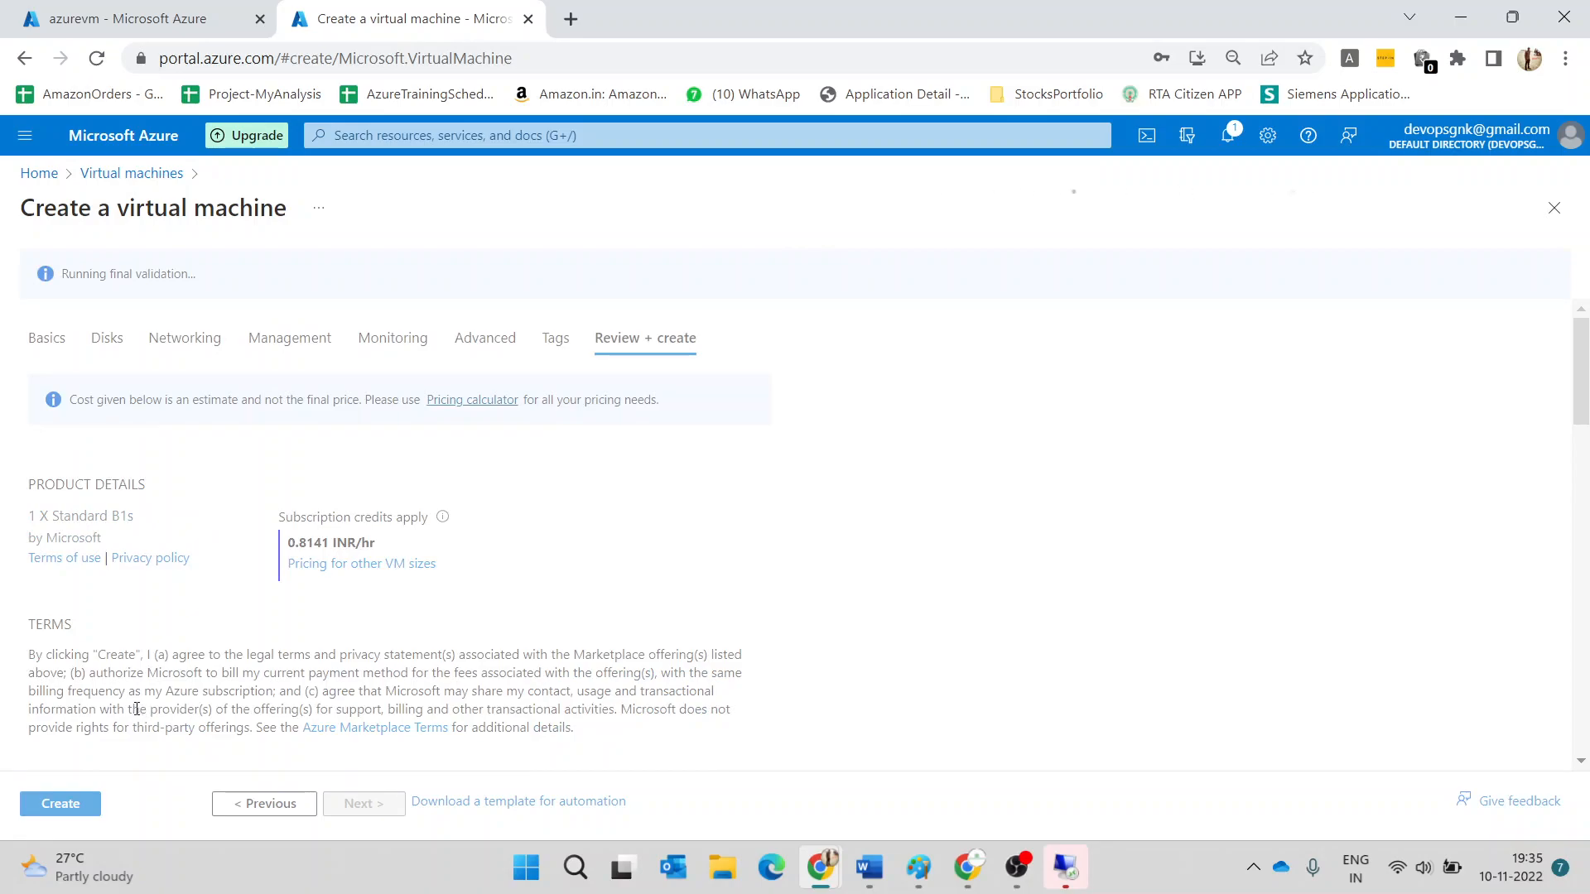
left_click(62, 802)
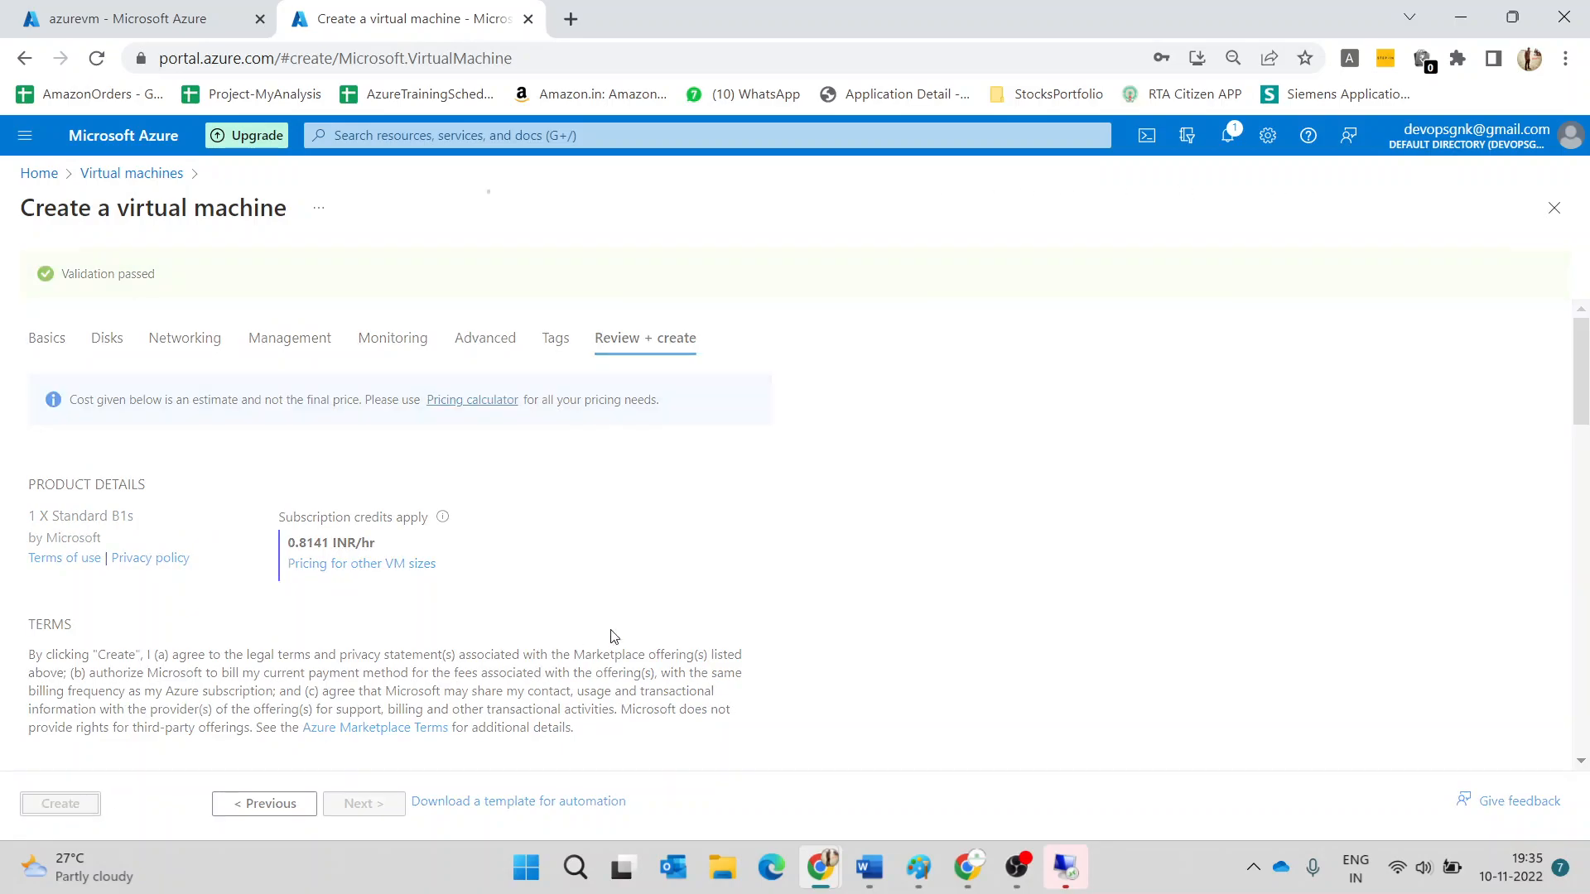
left_click(69, 10)
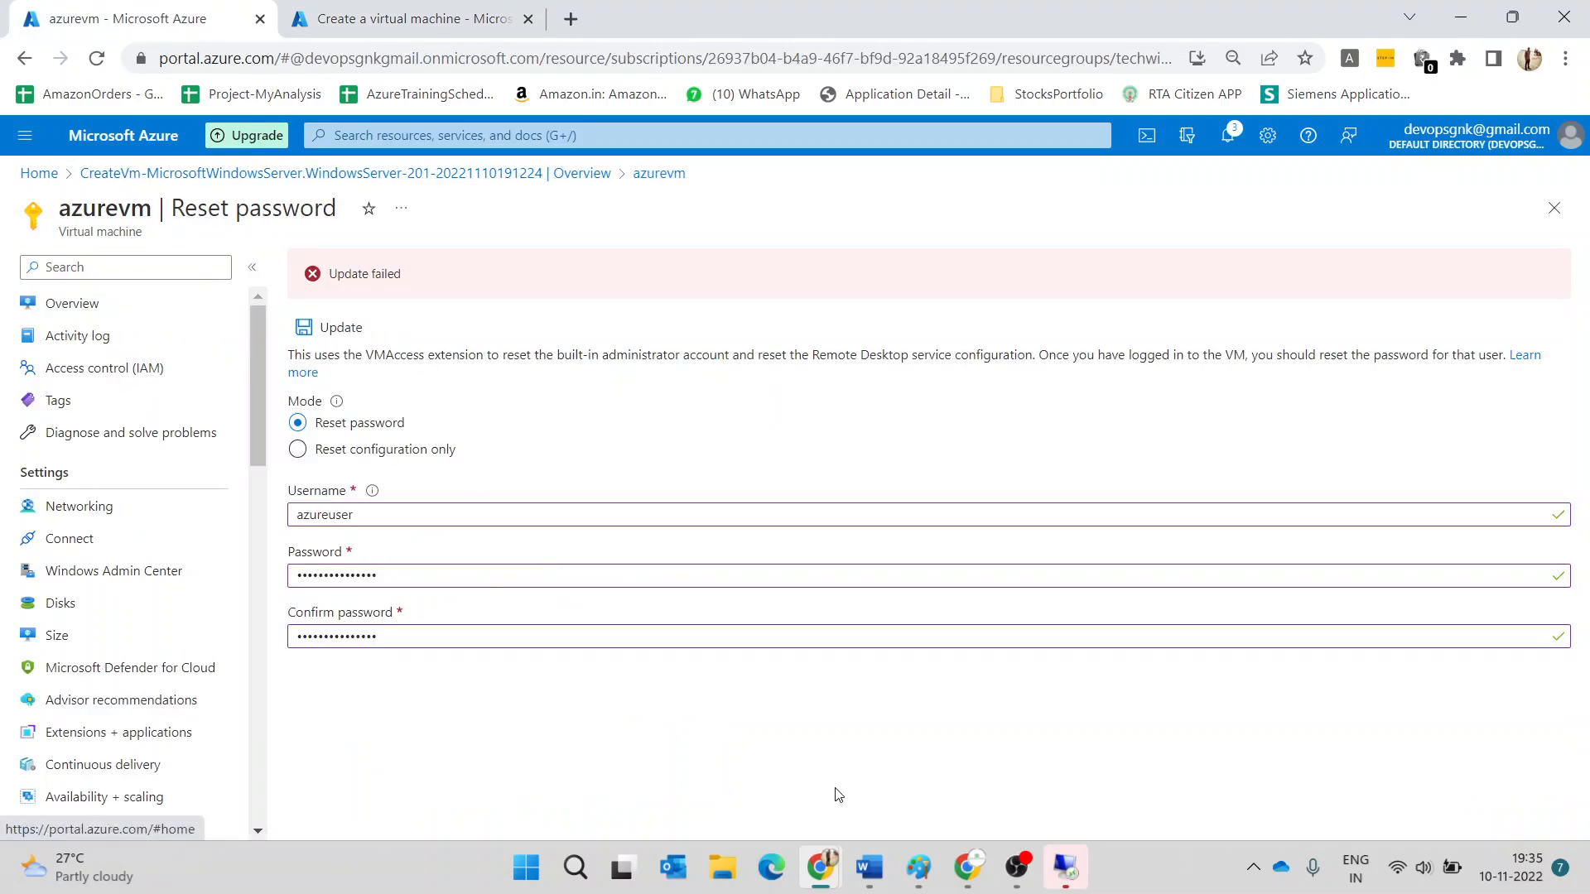
- Reopen Remote Desktop and choose to sign in with a different account
left_click(1088, 883)
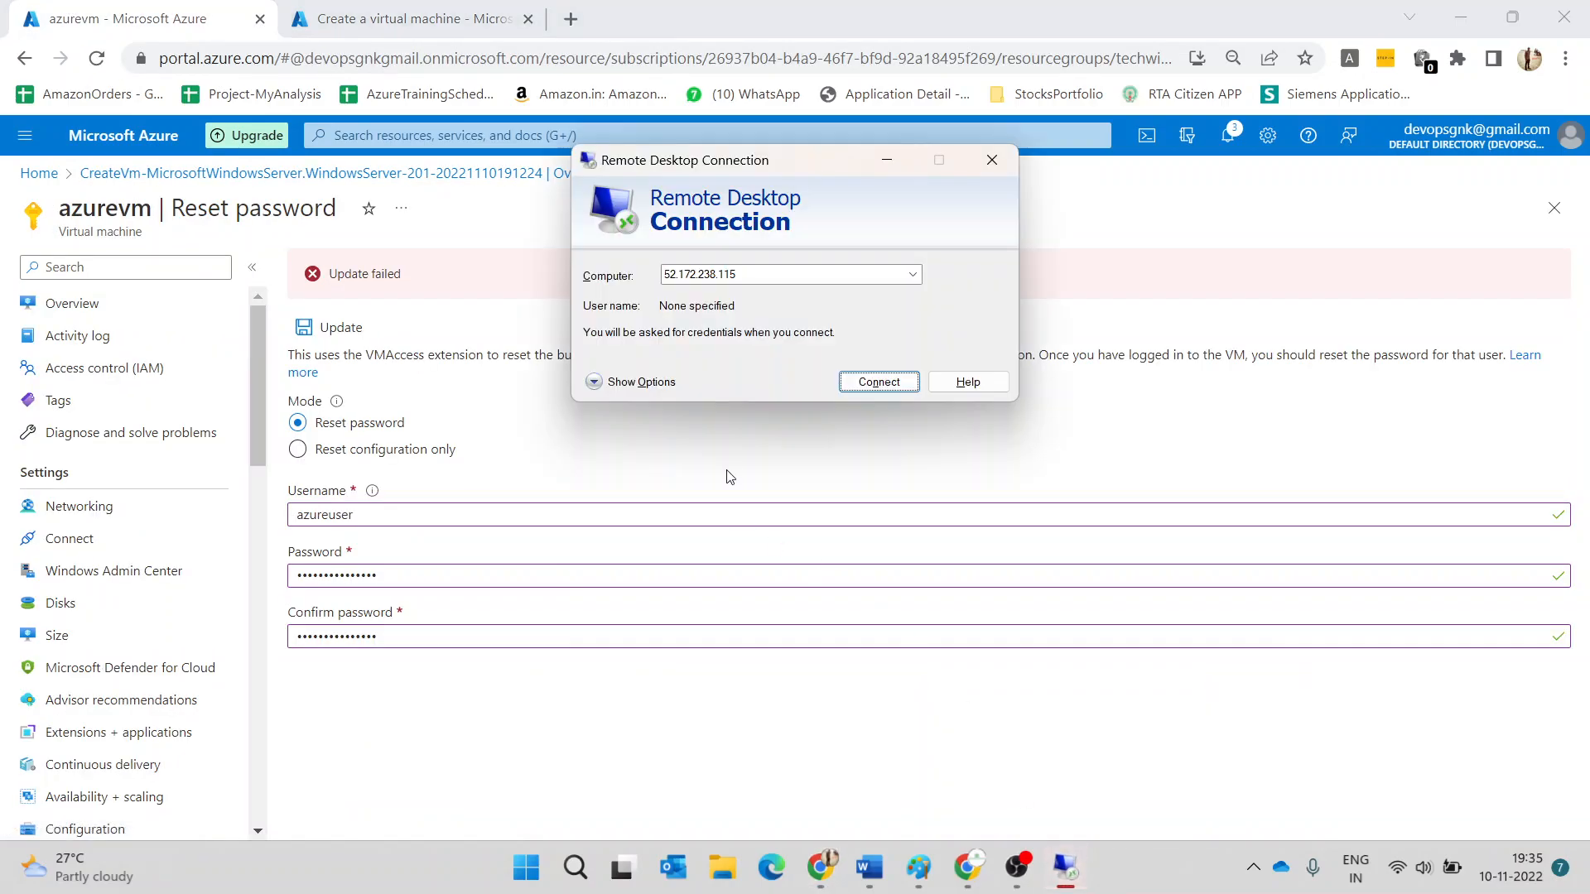
left_click(880, 383)
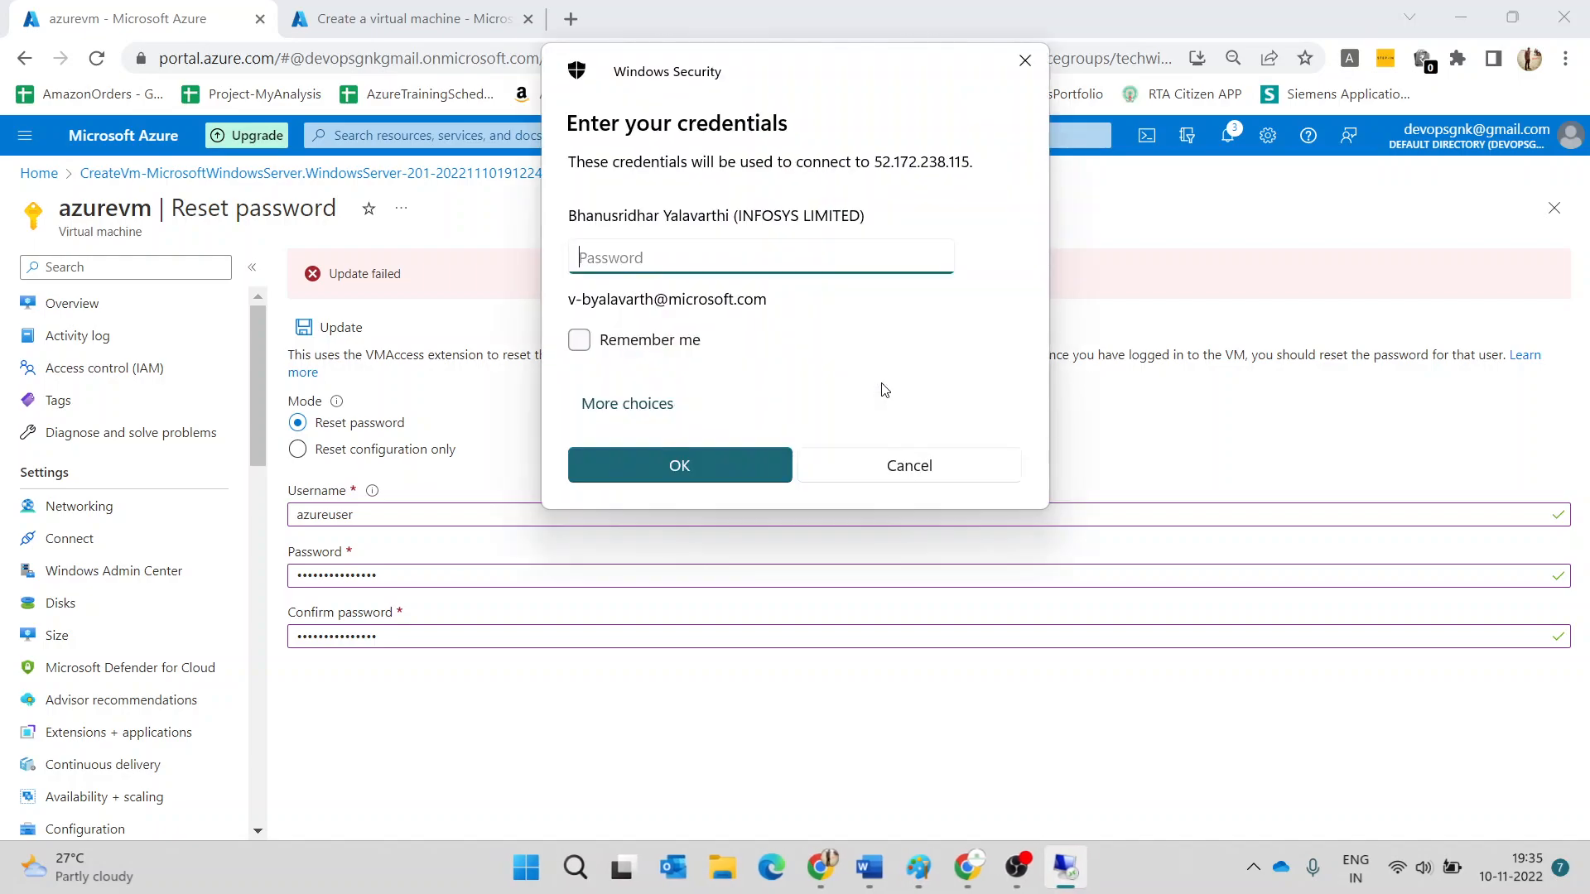
left_click(650, 358)
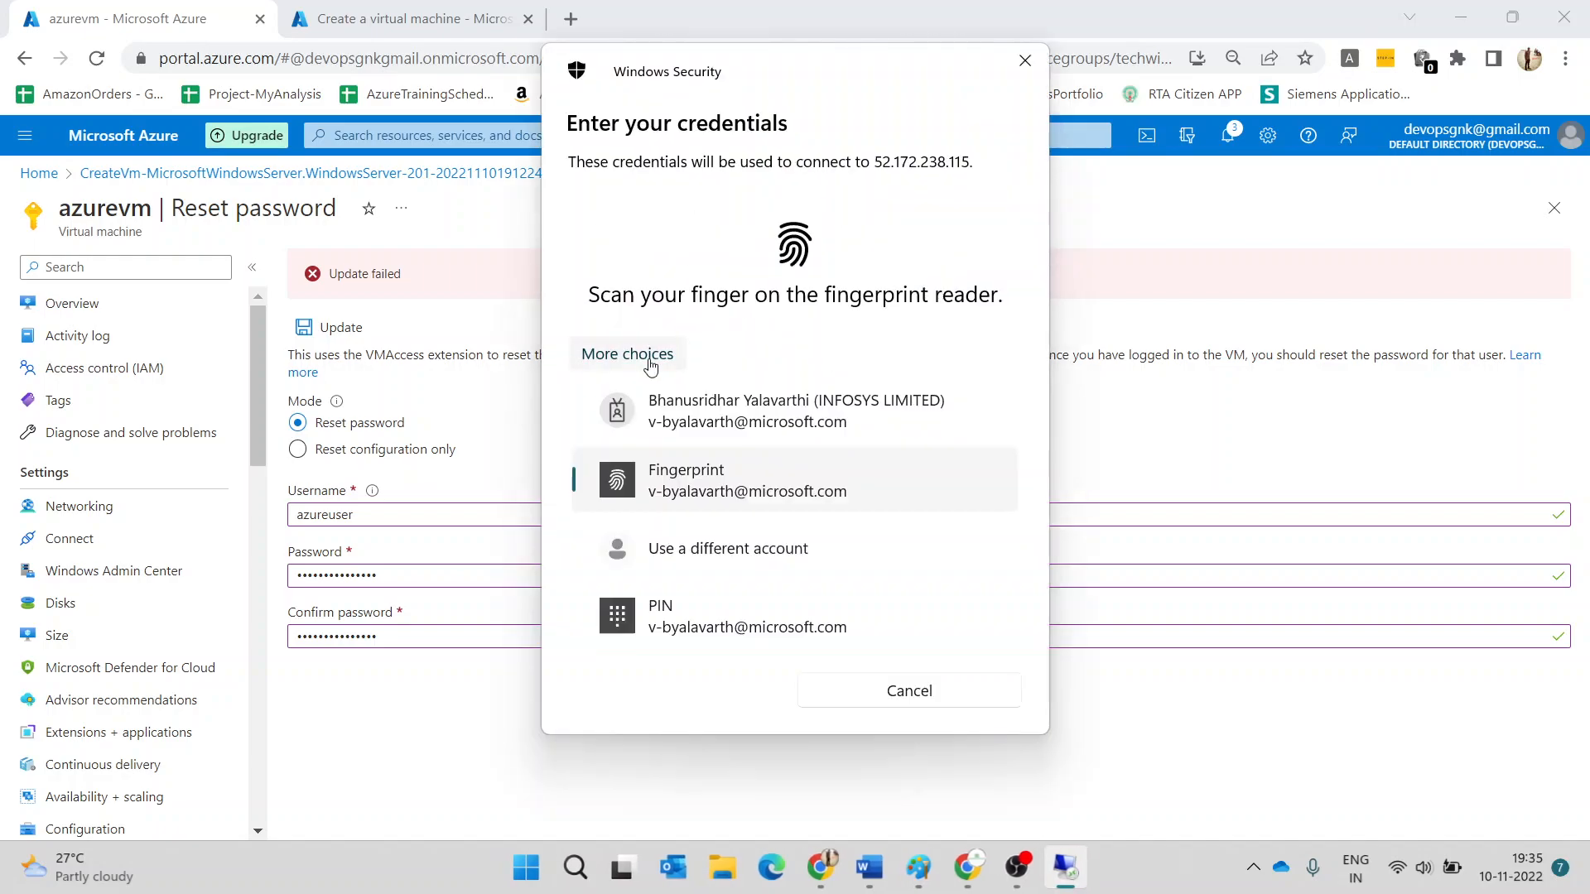
left_click(696, 577)
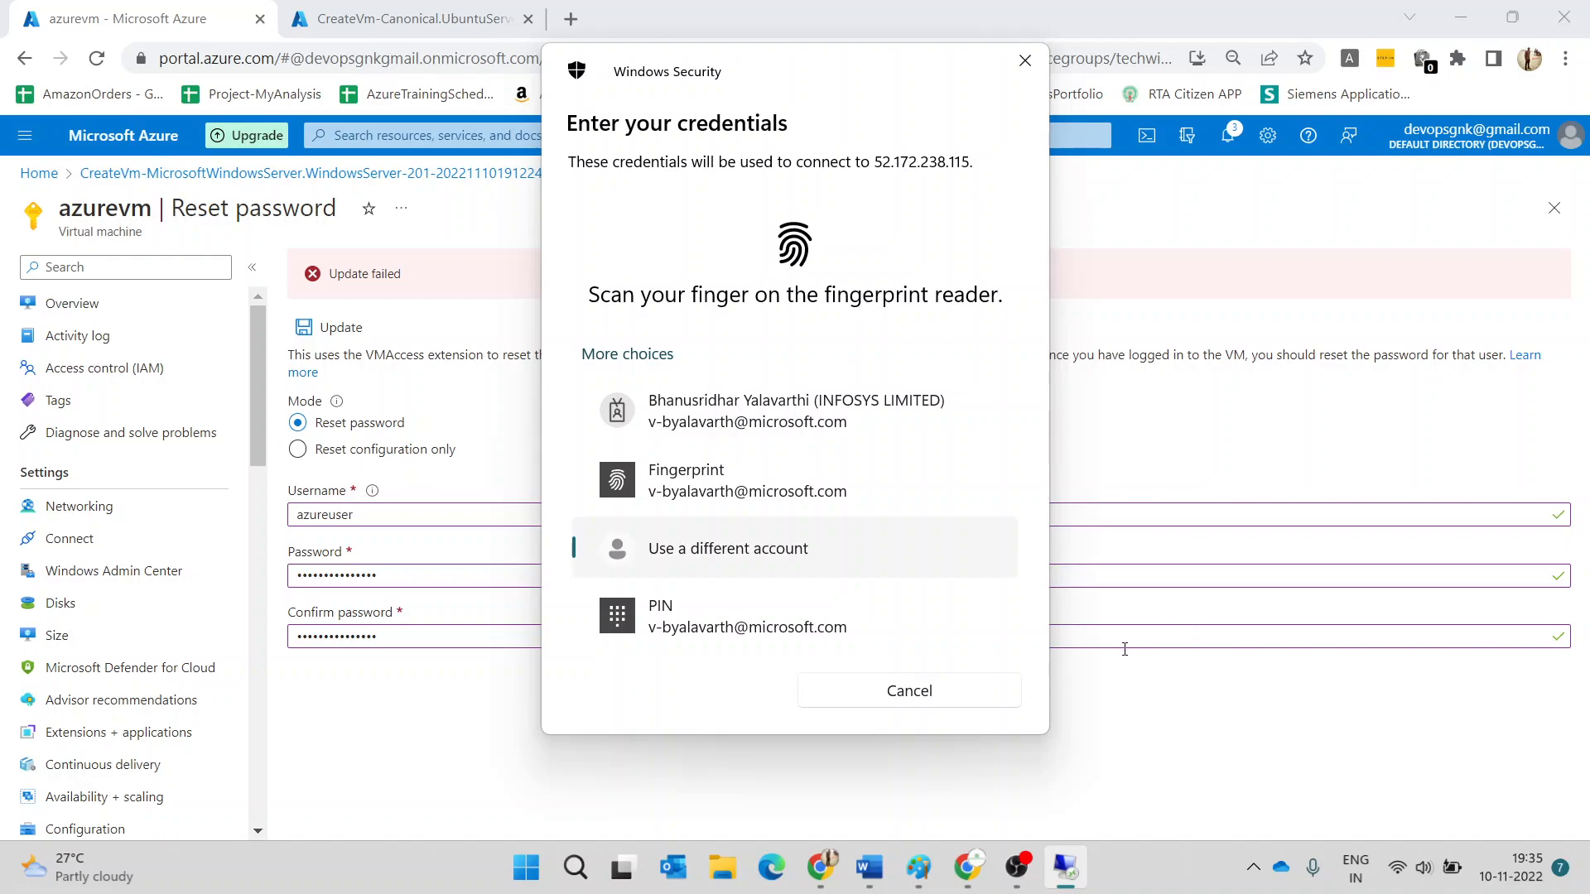
- Bring the Azure portal forward on the Ubuntu VM deployment progress page
left_click(958, 872)
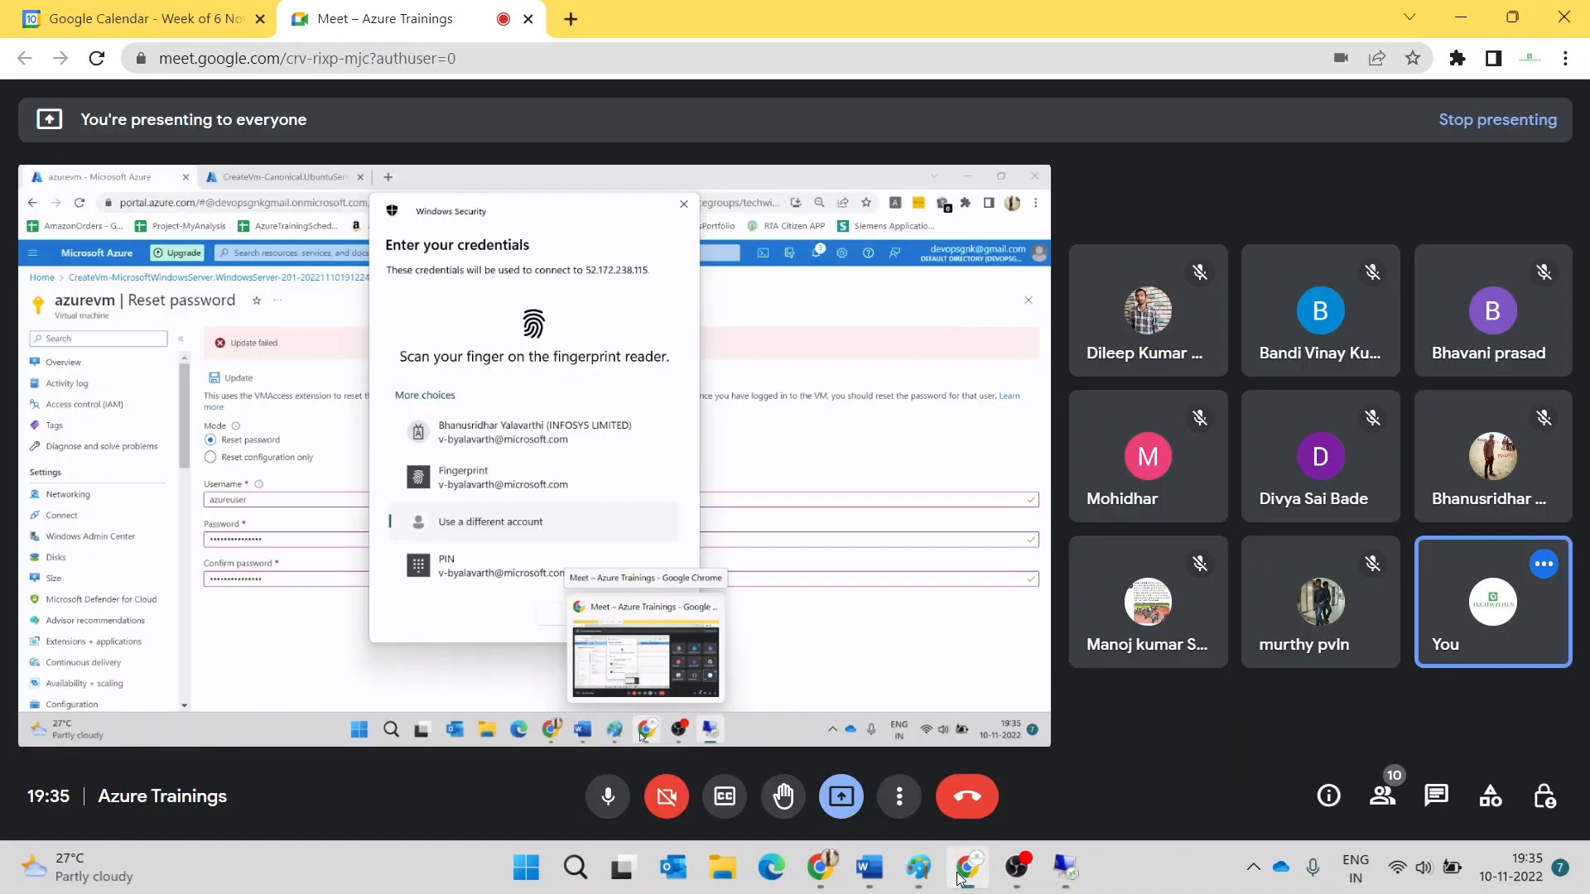
left_click(958, 874)
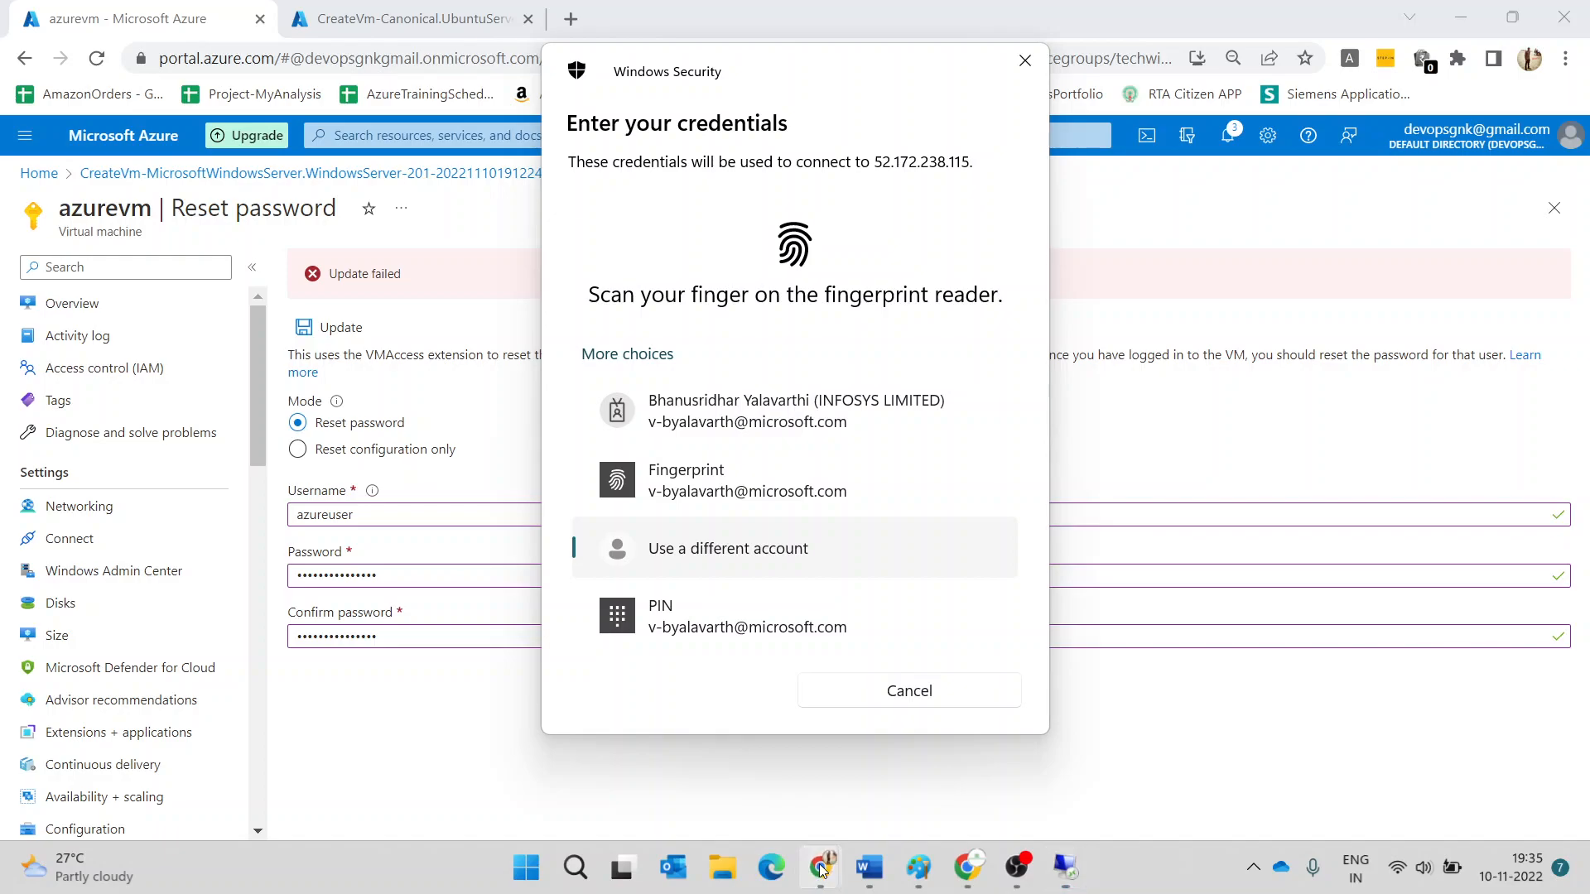
mouse_move(820, 870)
left_click(770, 781)
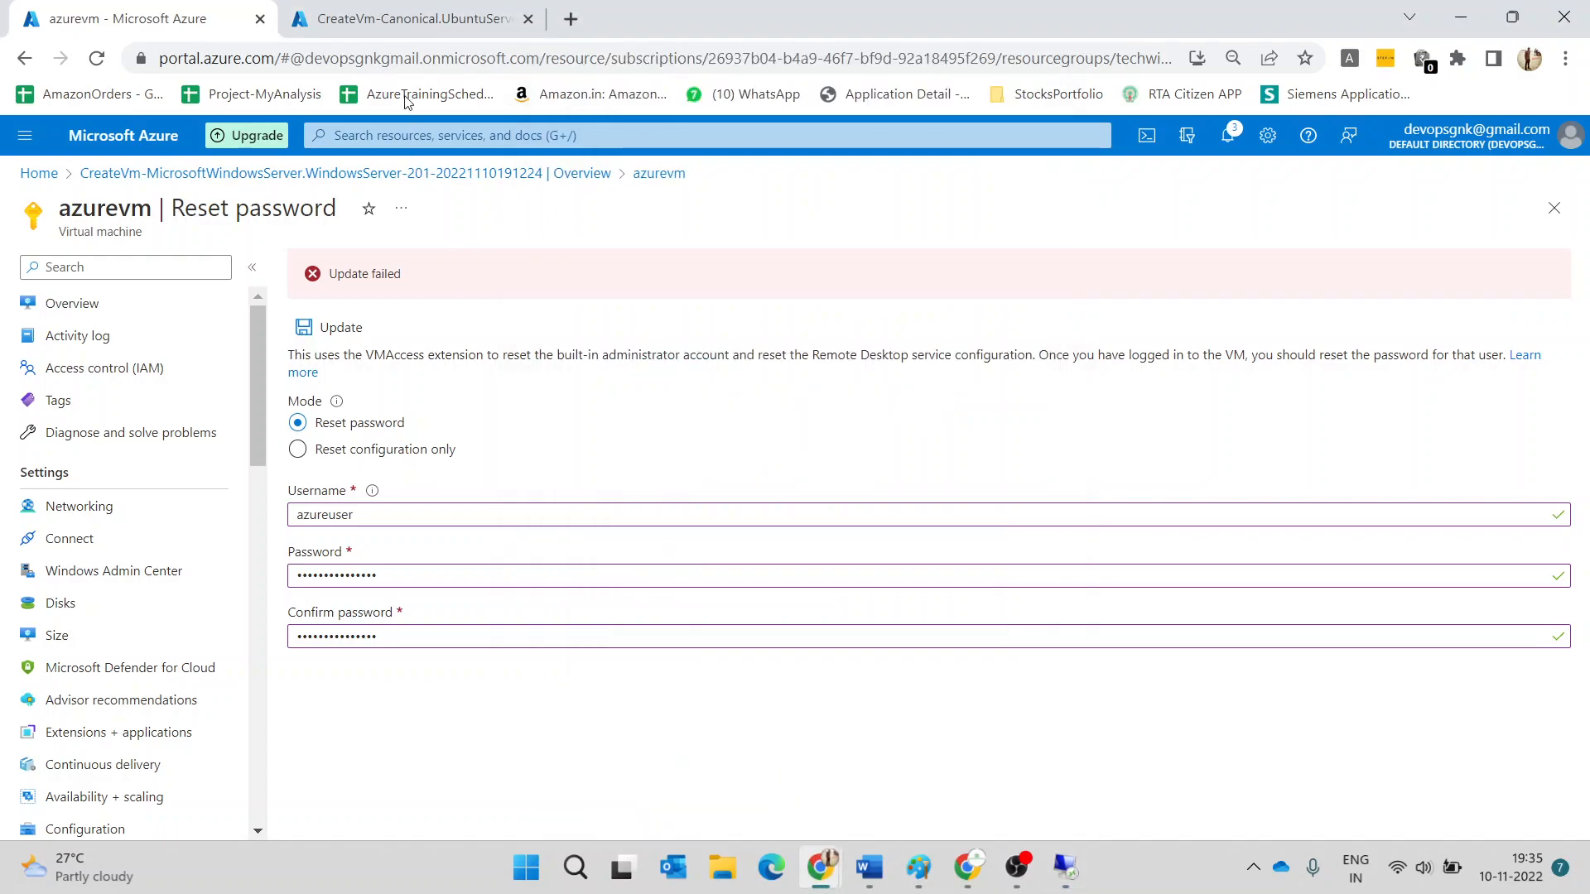
left_click(409, 19)
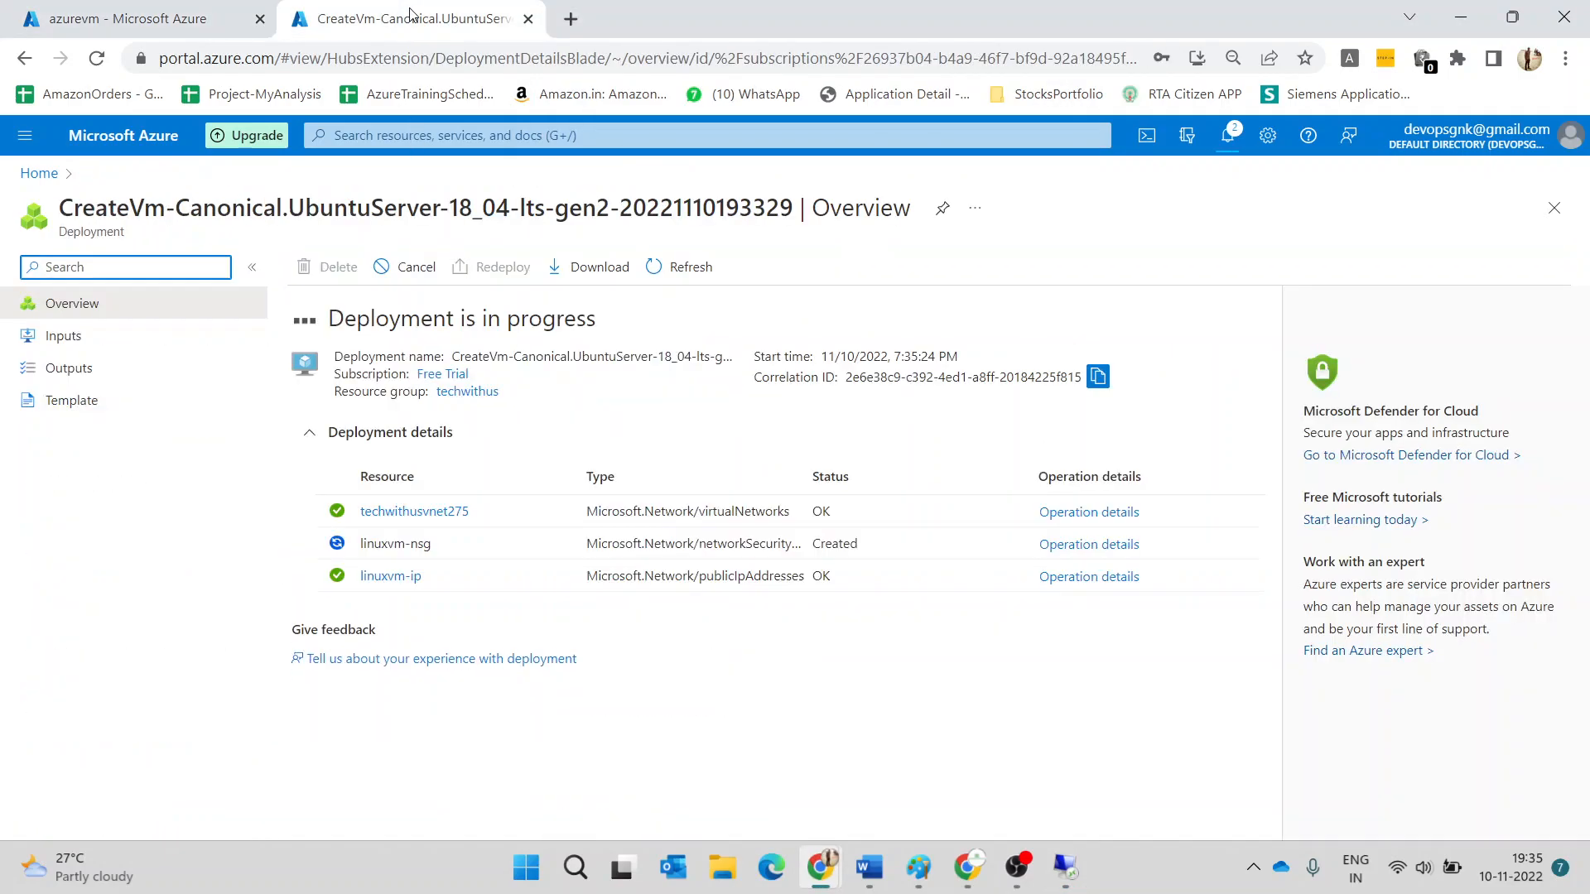
- Launch PuTTY from Windows Search, then return to the Paint company.com note
left_click(575, 867)
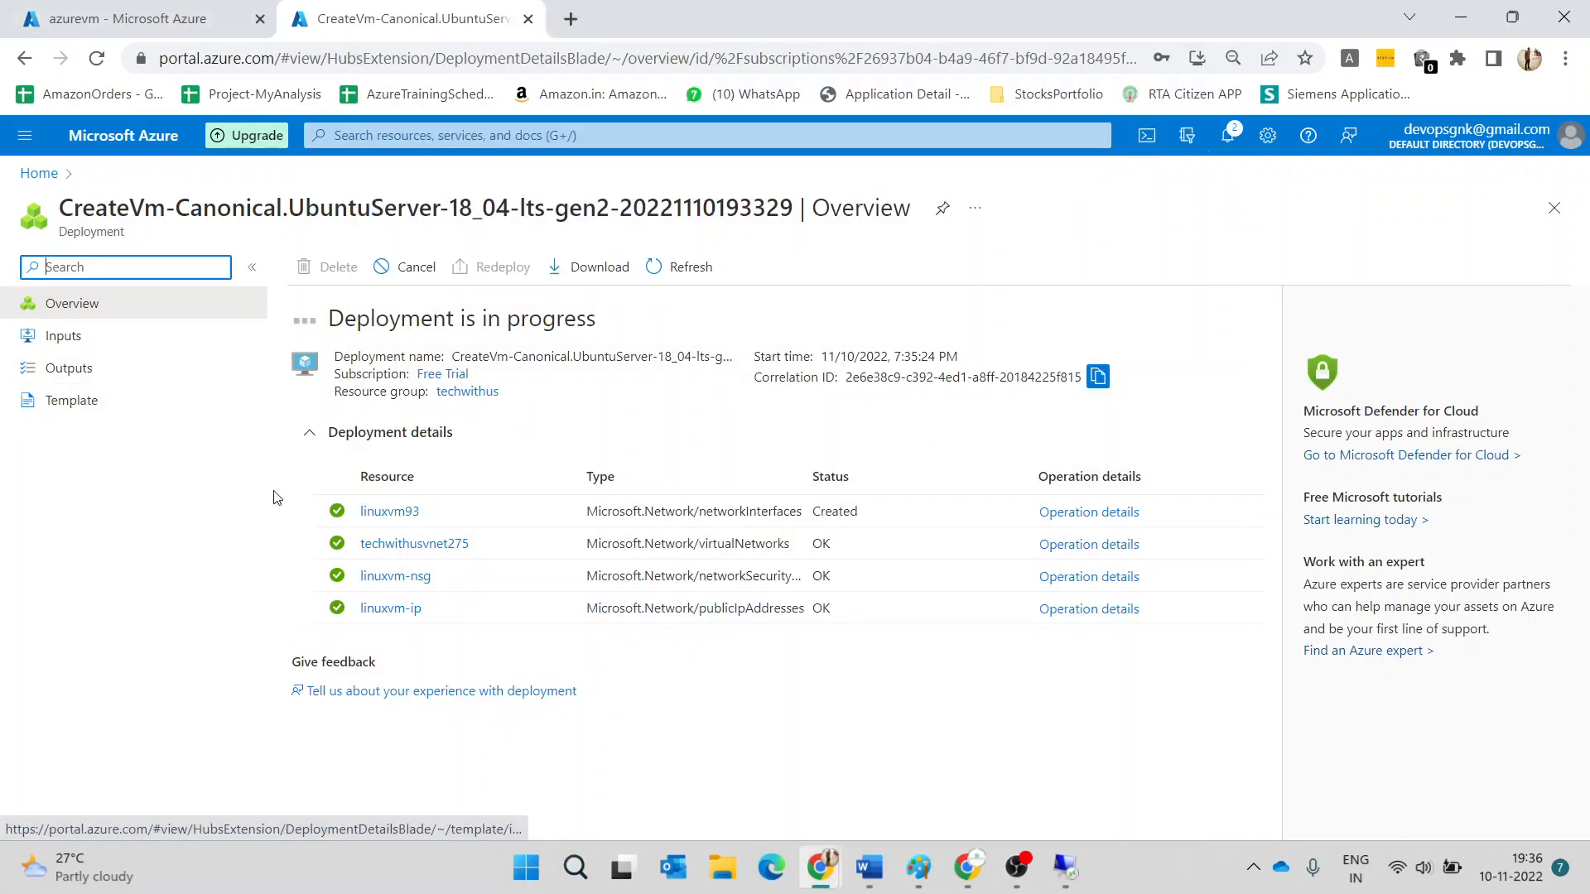
mouse_move(904, 866)
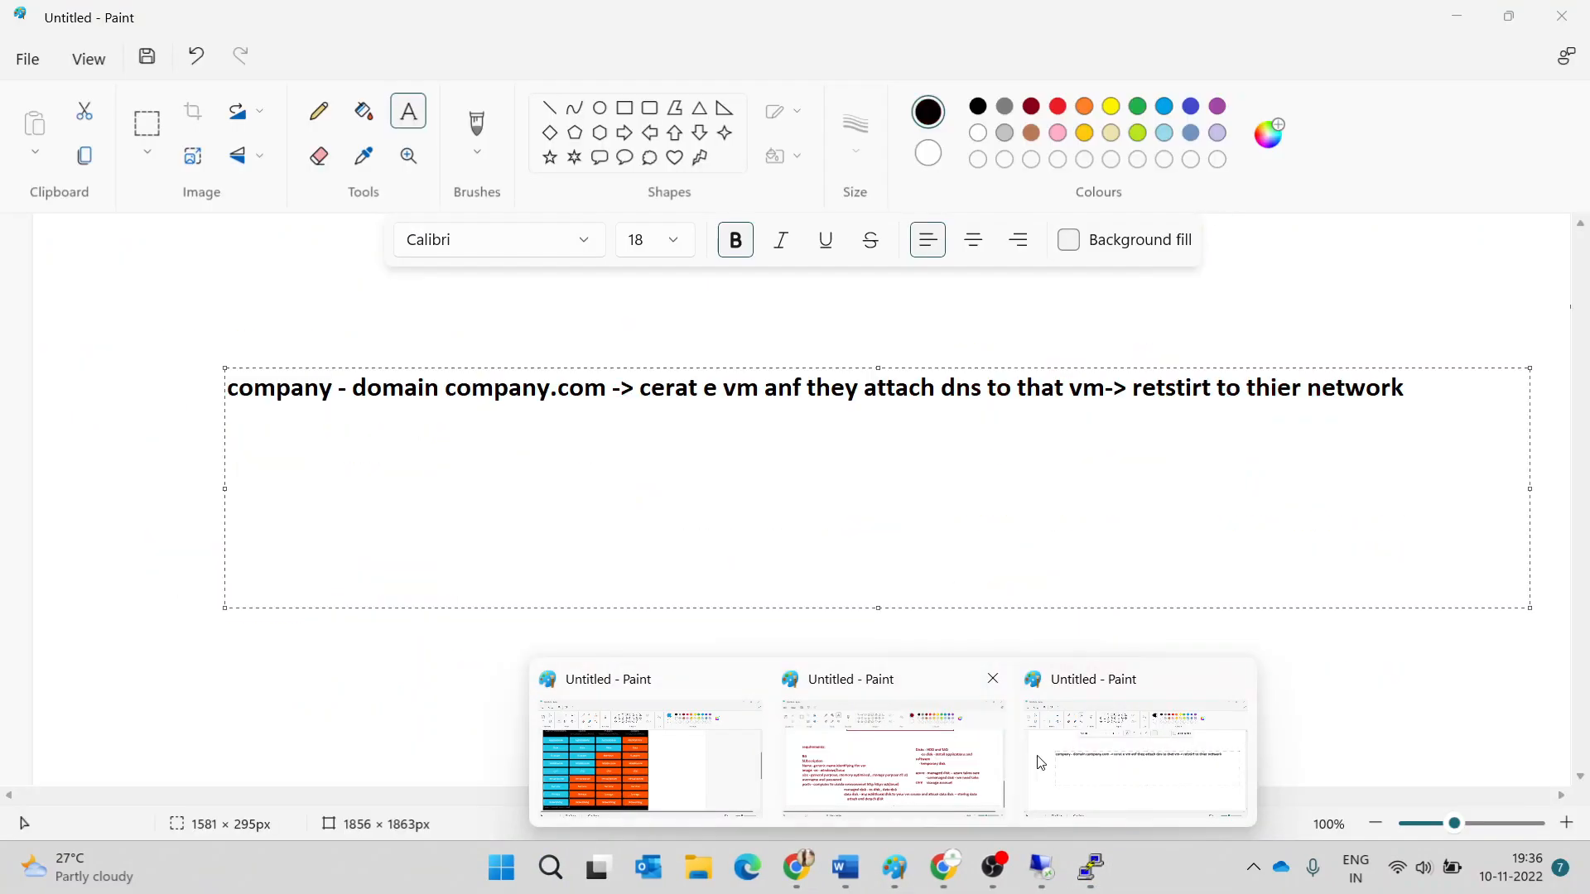
left_click(1031, 754)
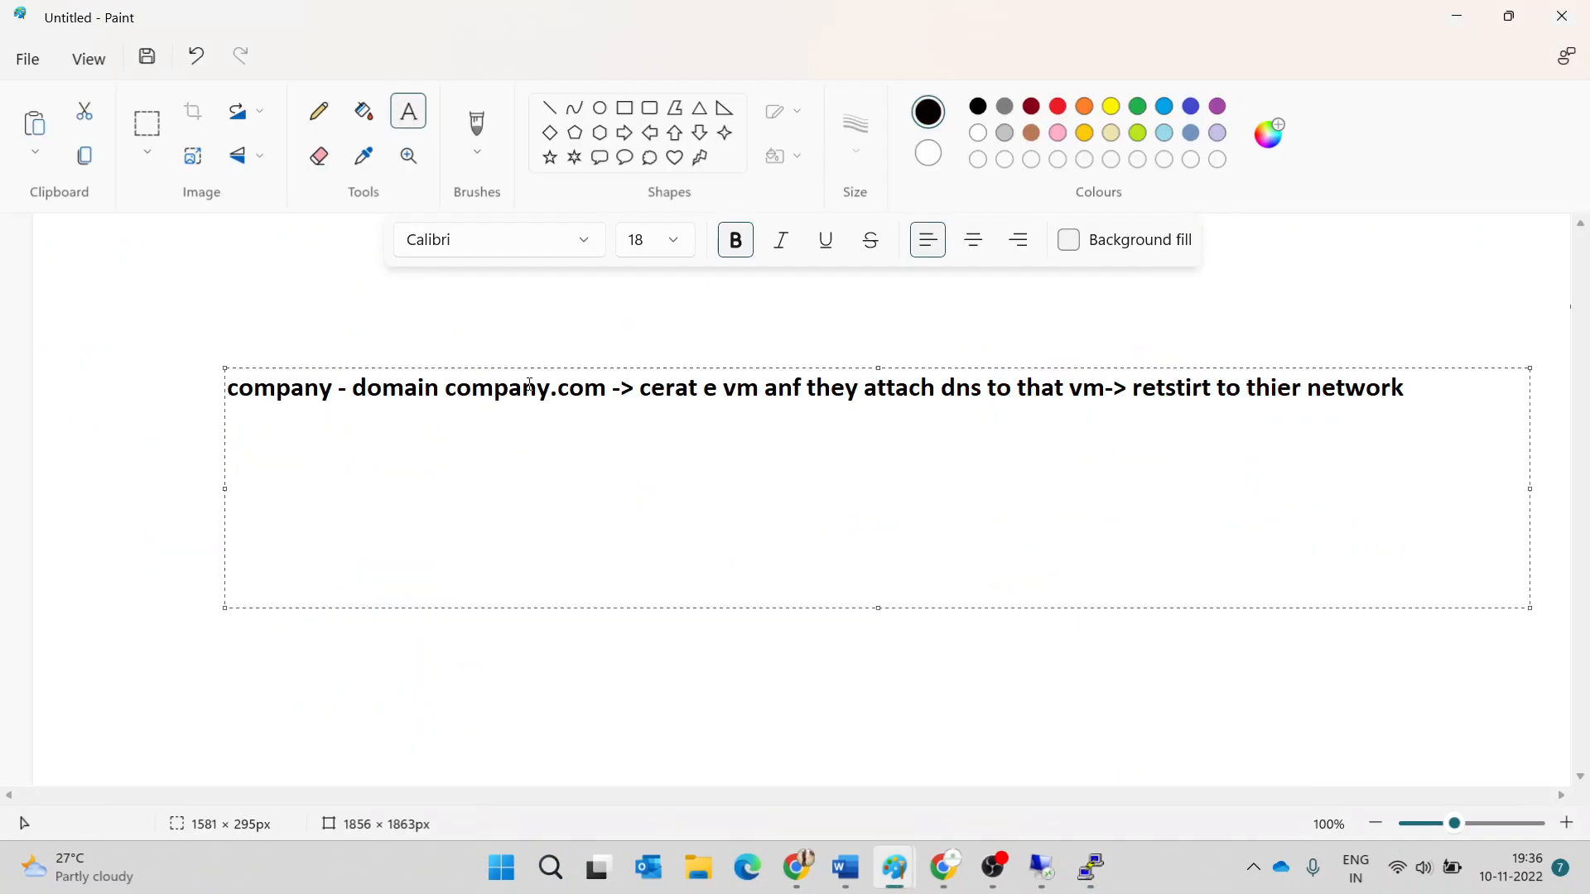
- Add a new text box note: Linux VM access by username and password, or public and private key for SSH
left_click(168, 447)
left_click_drag(168, 448, 1254, 687)
type("liu")
key("BackSpace")
key("BackSpace")
type("inux ")
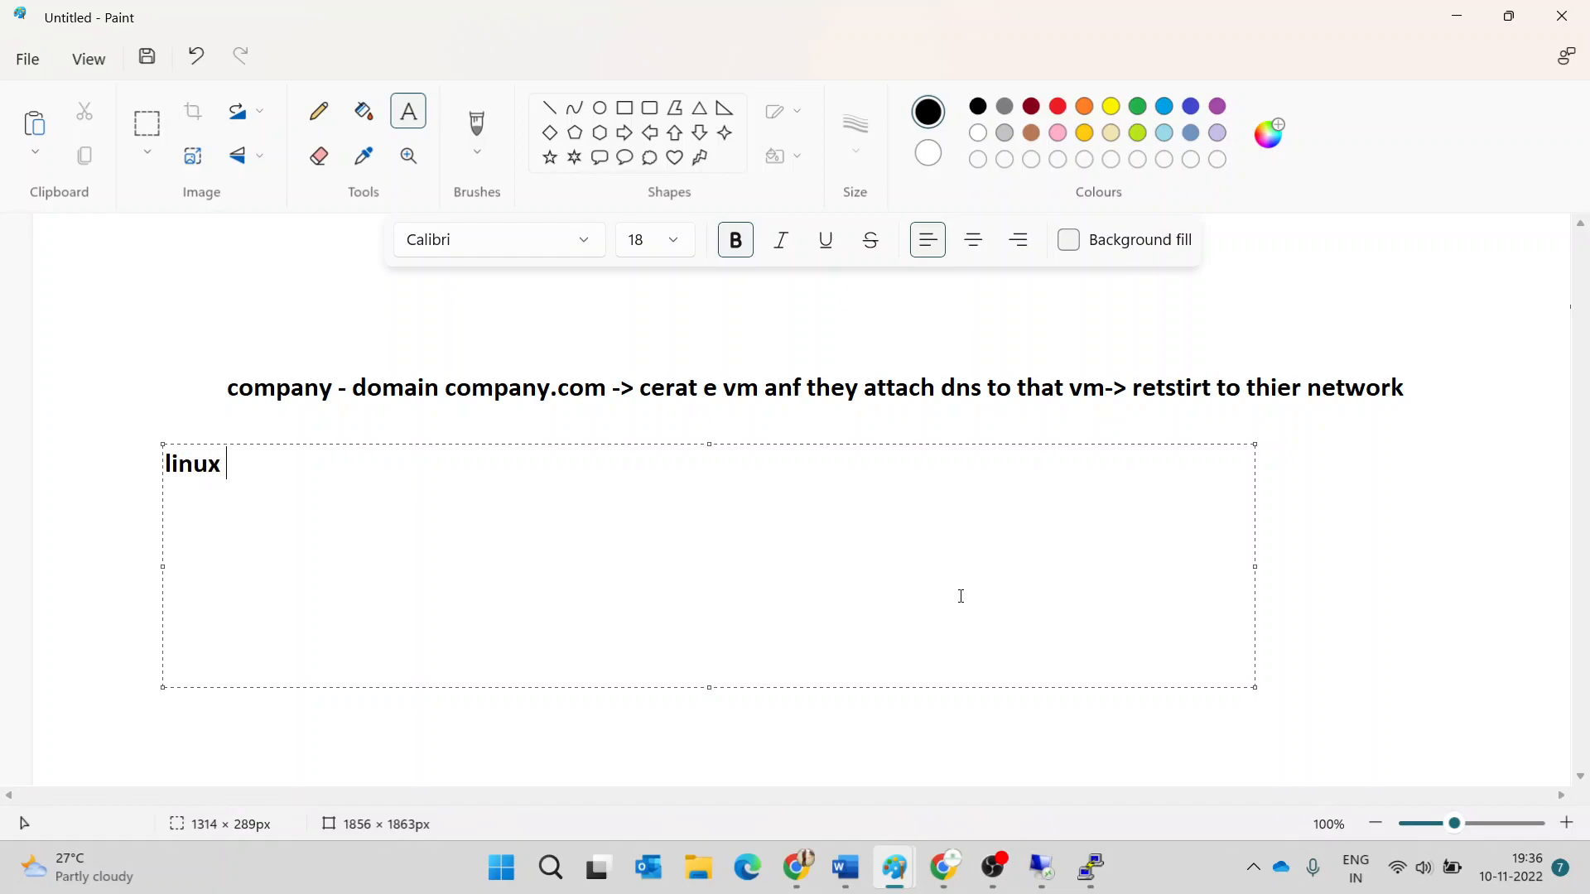
type("vm  -> access")
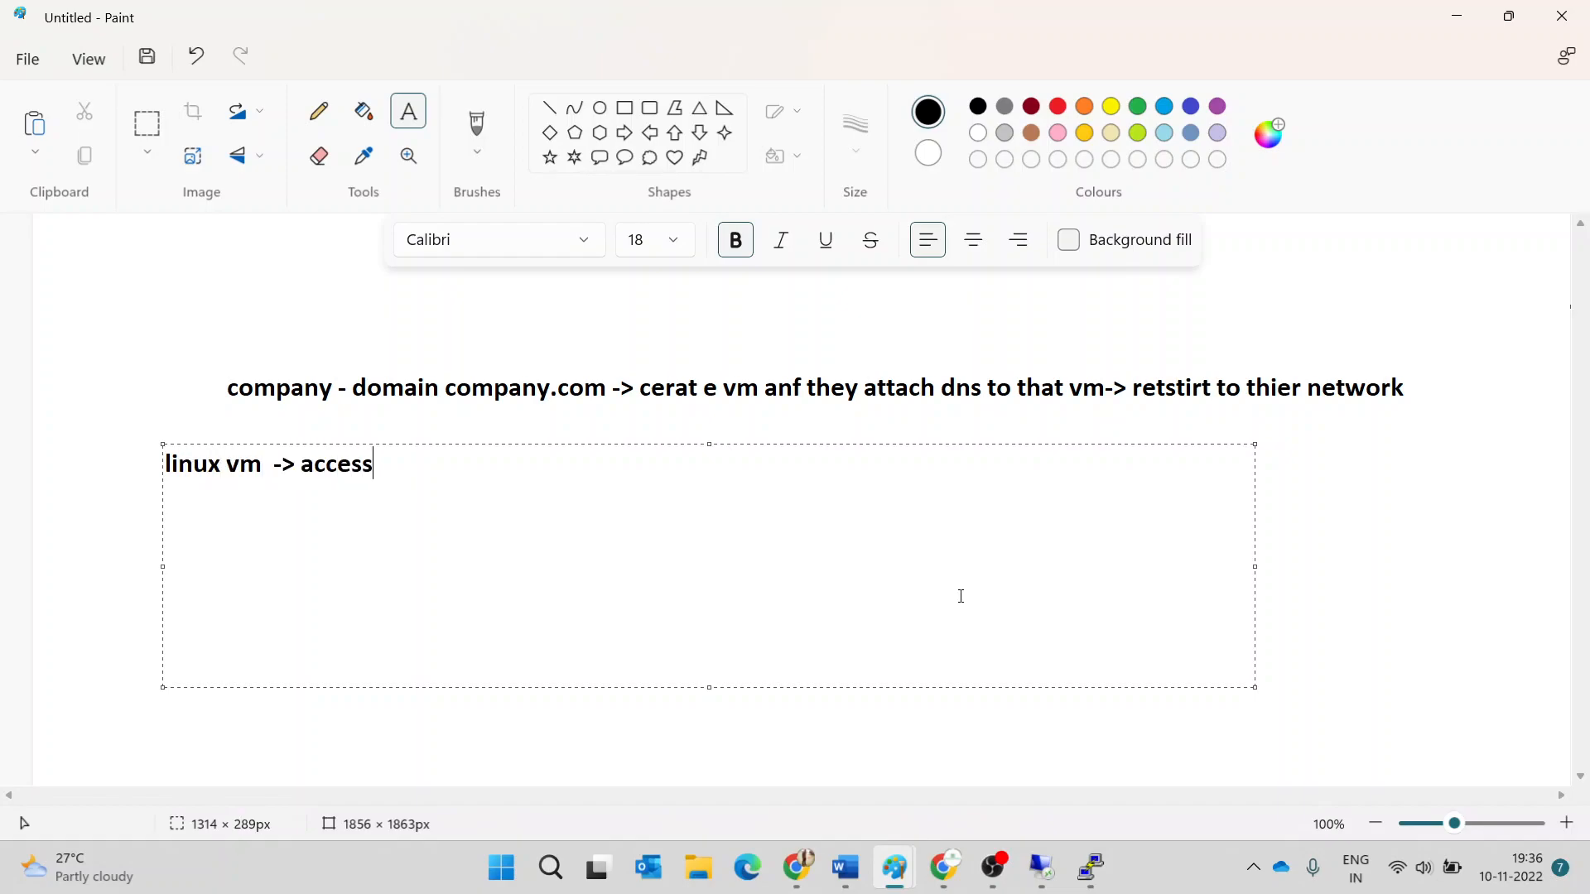
type(" -> userna me and")
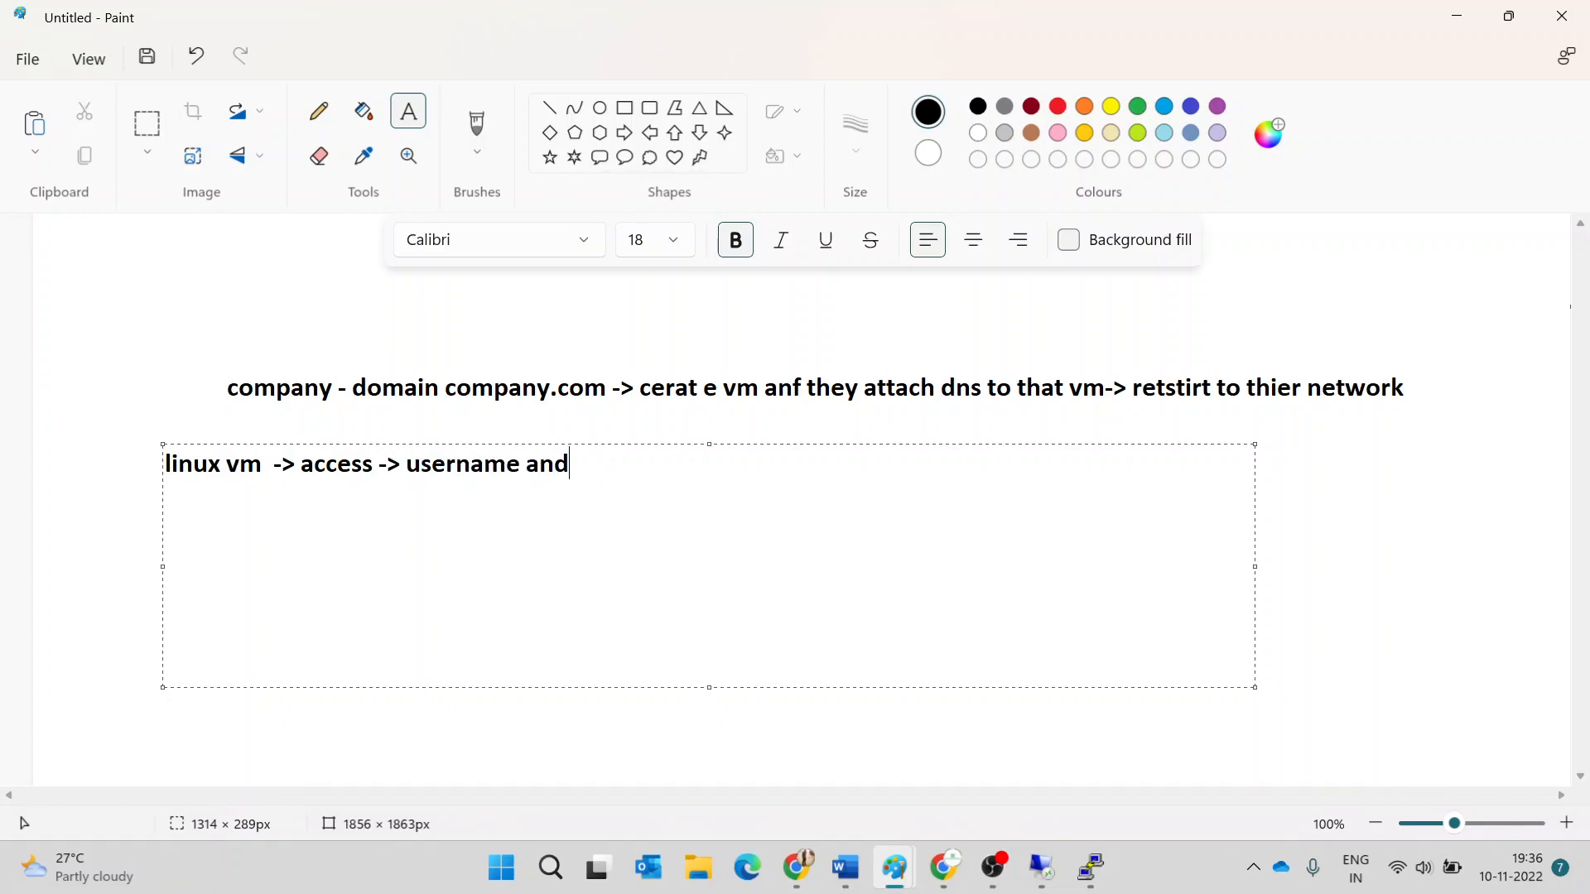
type(" password")
key("Return")
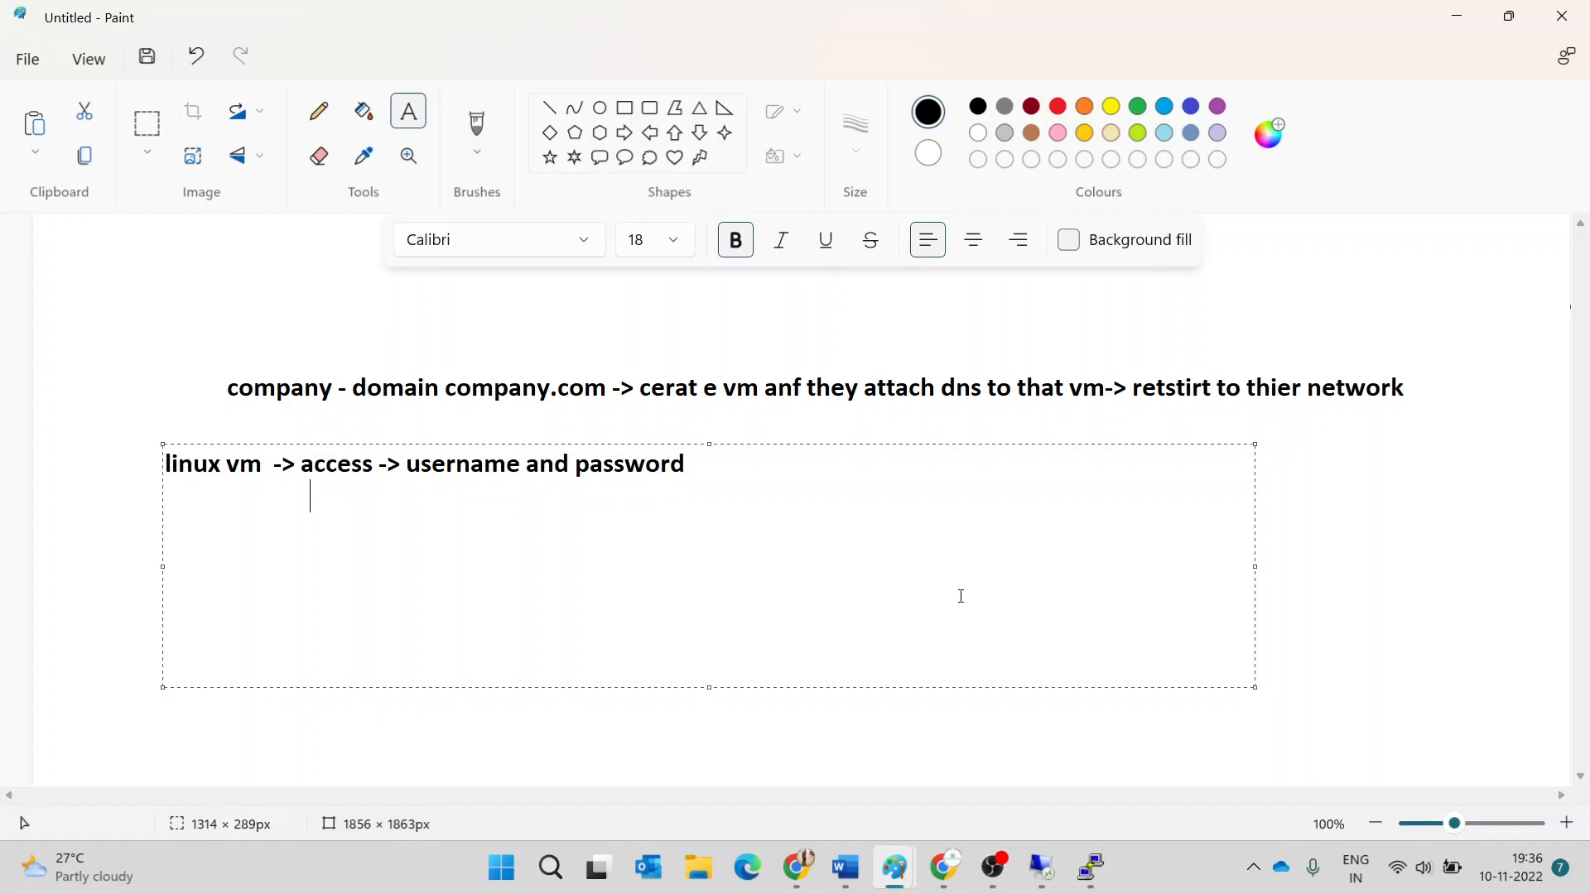
type("> public key ")
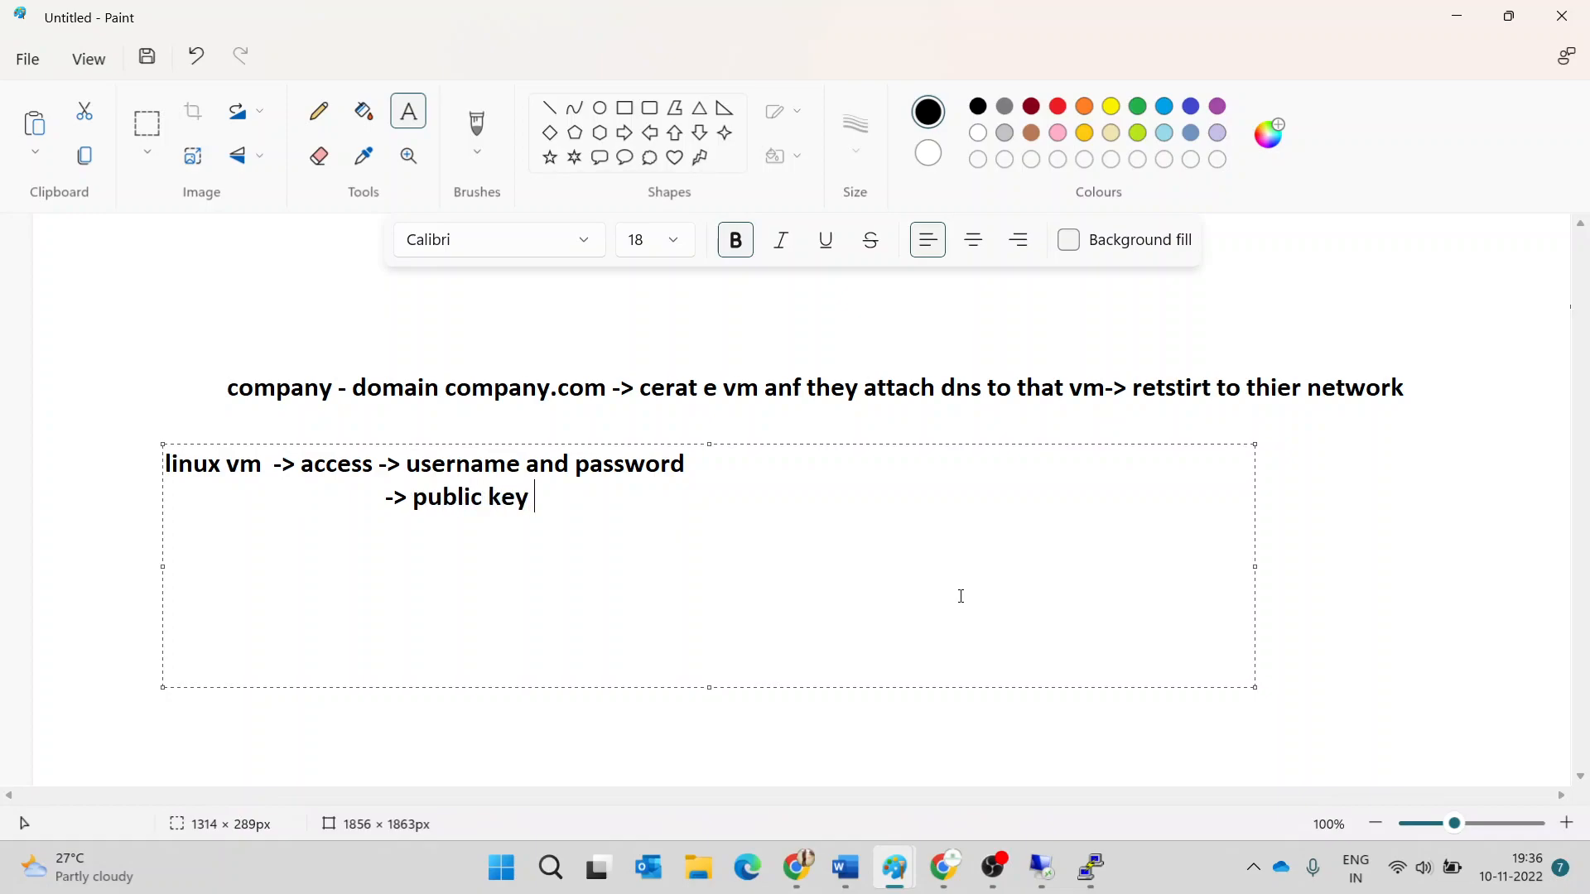
type("and pvt key -> SSH")
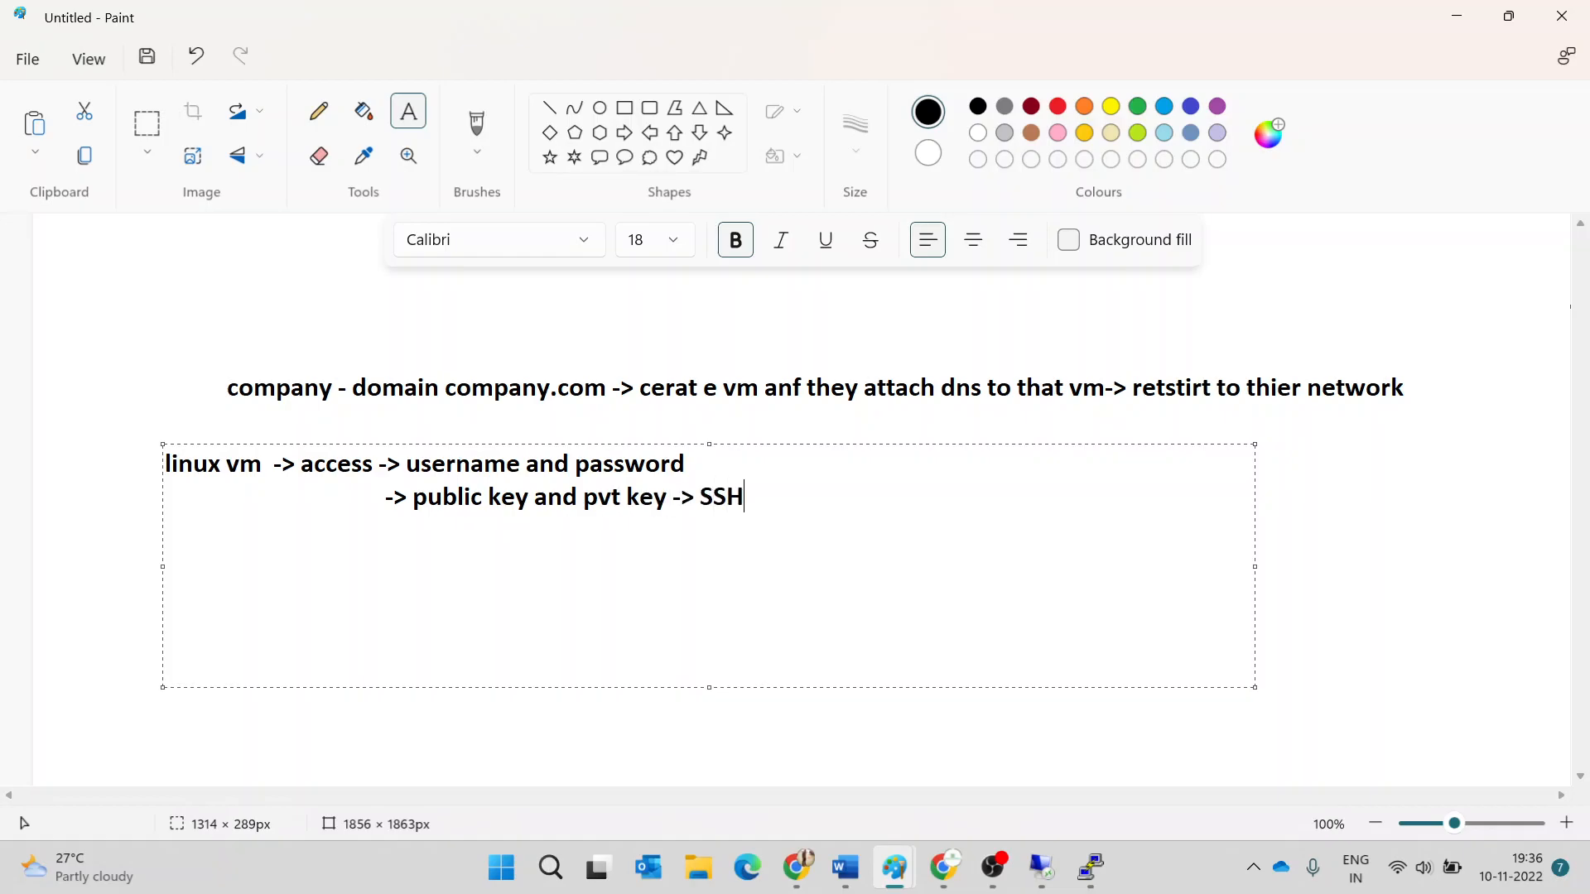
type(" secure commun")
type("ti")
key("BackSpace")
key("BackSpace")
key("BackSpace")
type("ication")
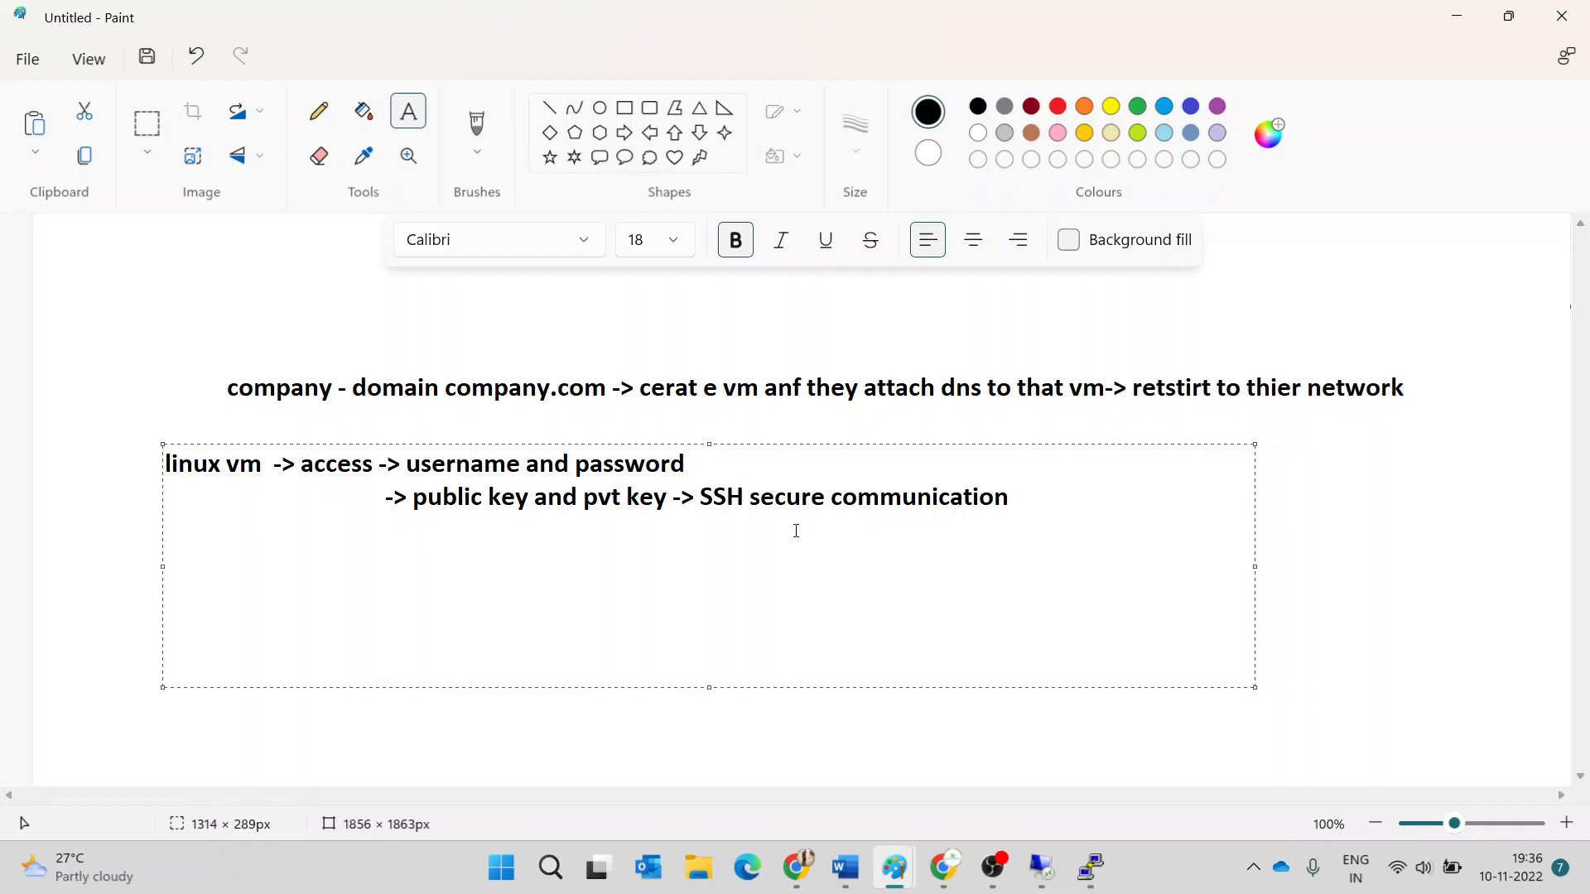
- Highlight 'username and password' and 'public key and pvt' in the note, then switch to Google Meet
left_click_drag(701, 455, 401, 465)
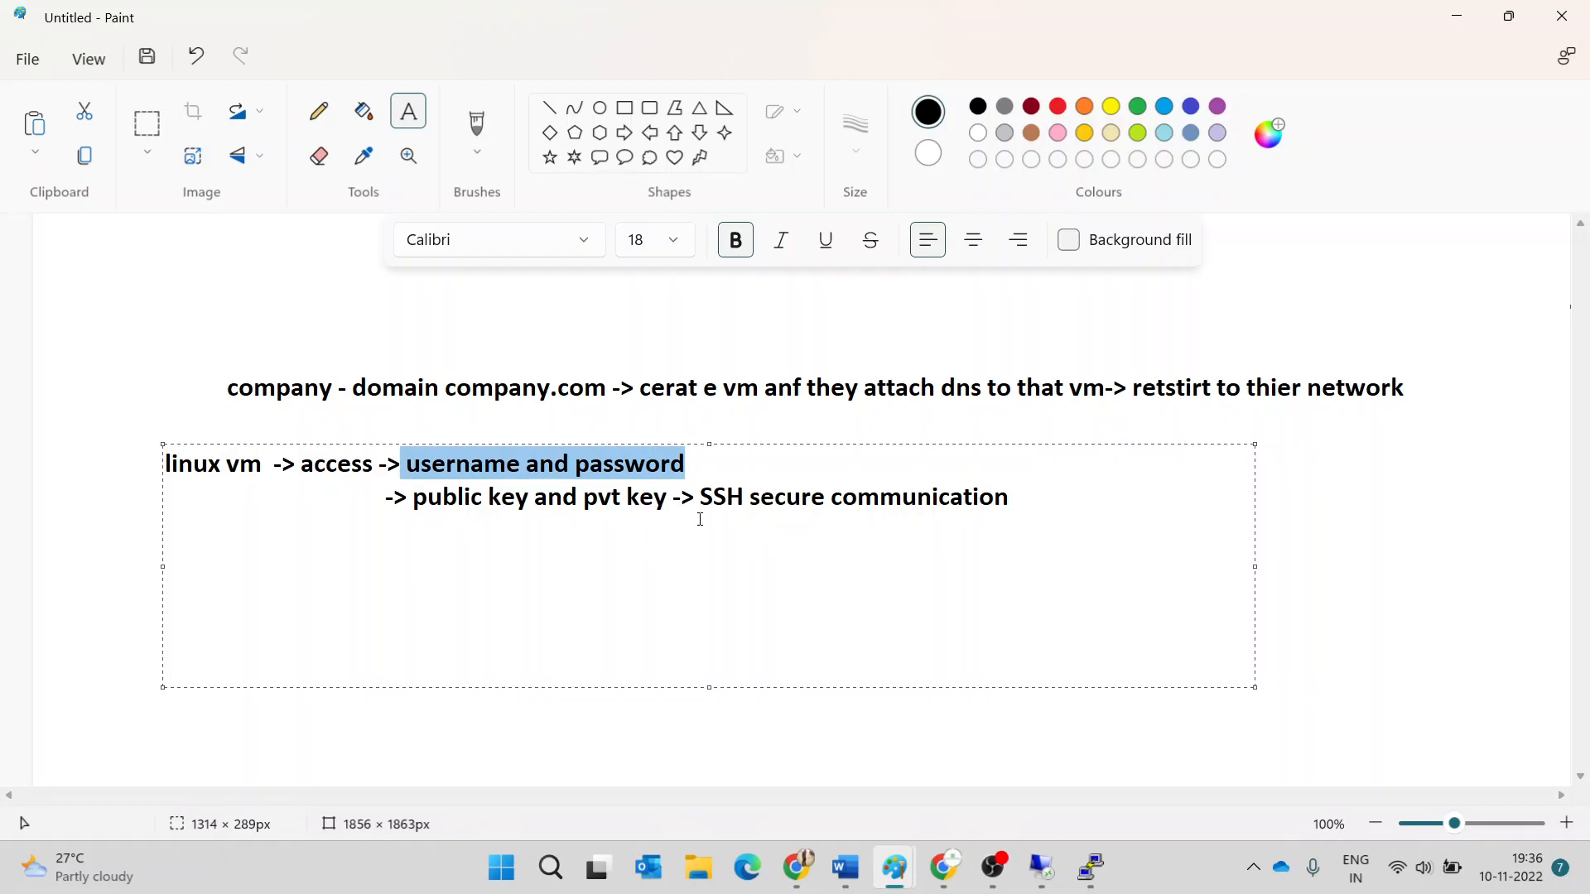
left_click_drag(420, 498, 624, 497)
left_click(1051, 871)
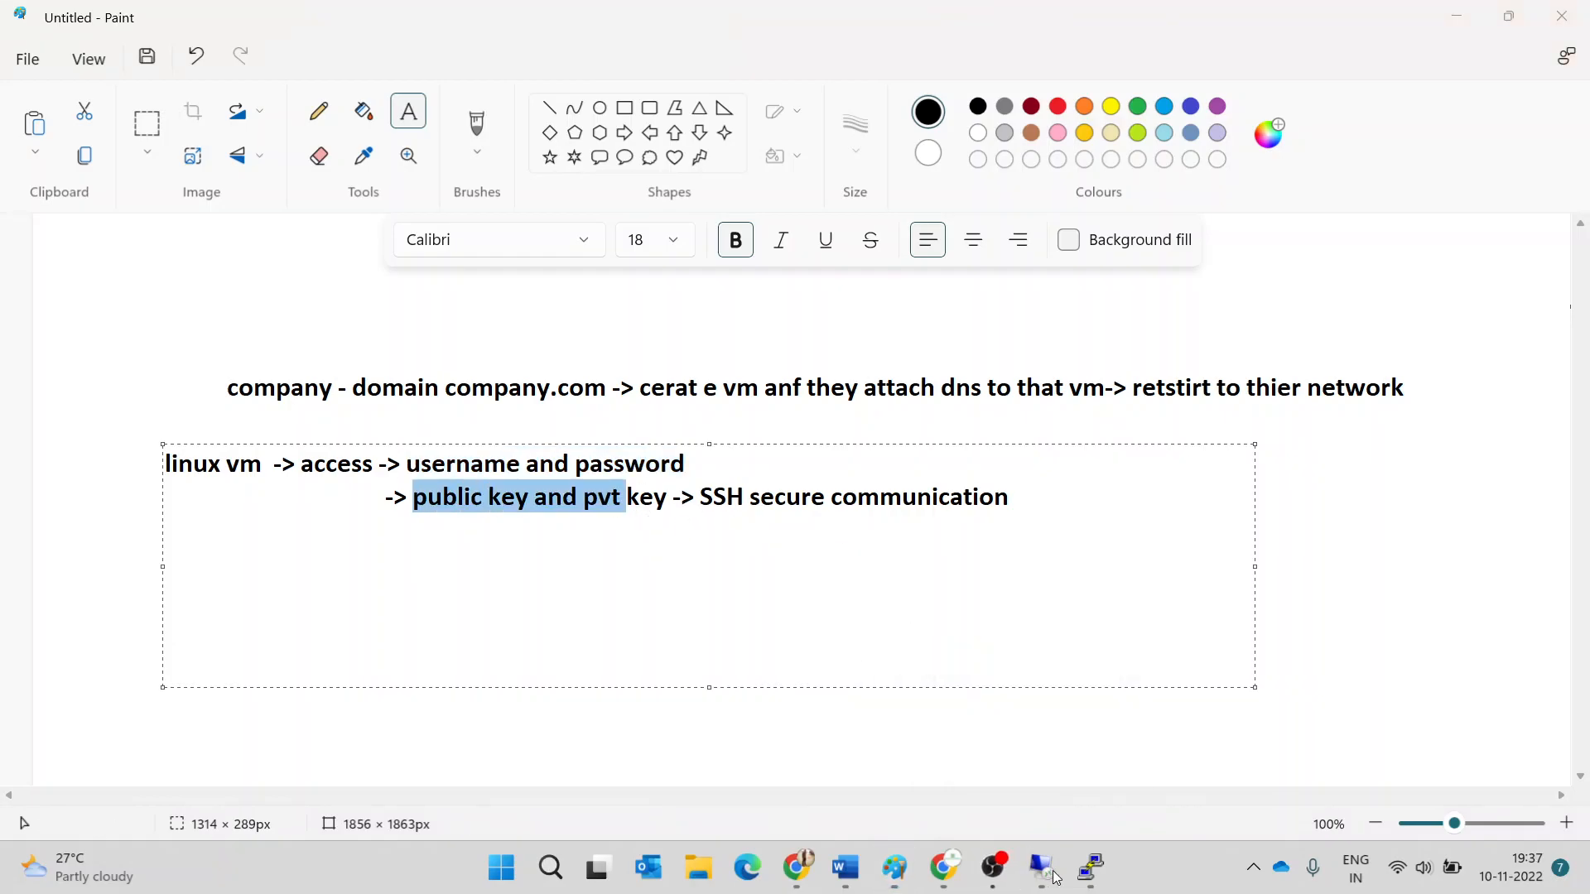
left_click(944, 868)
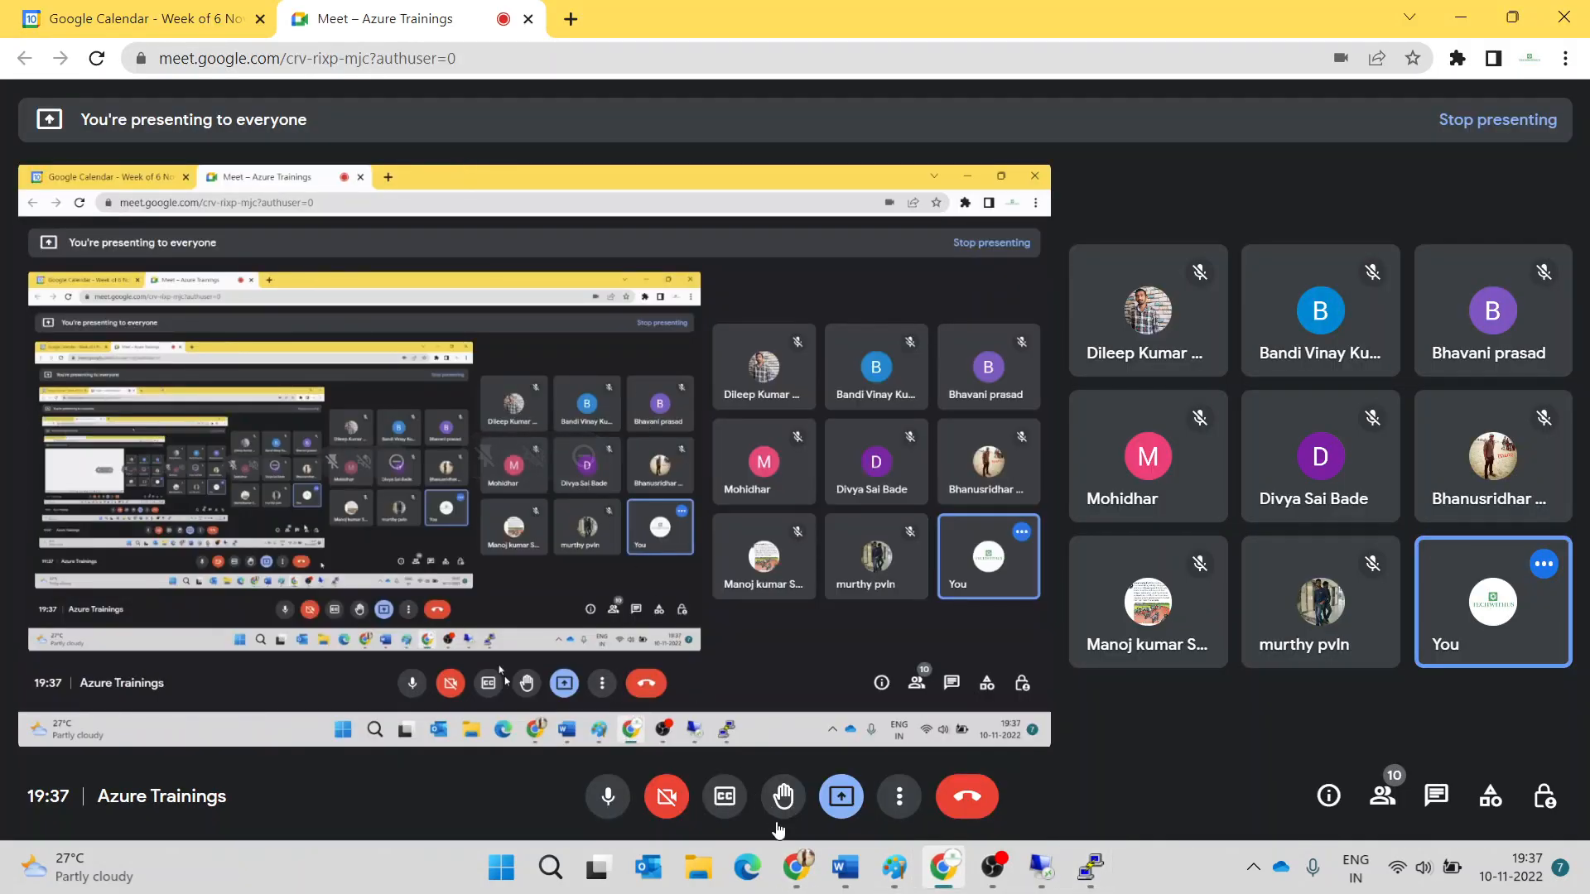
- Go from the completed CreateVm deployment to the linuxvm resource overview, then return to the Paint whiteboard
mouse_move(797, 868)
left_click(716, 778)
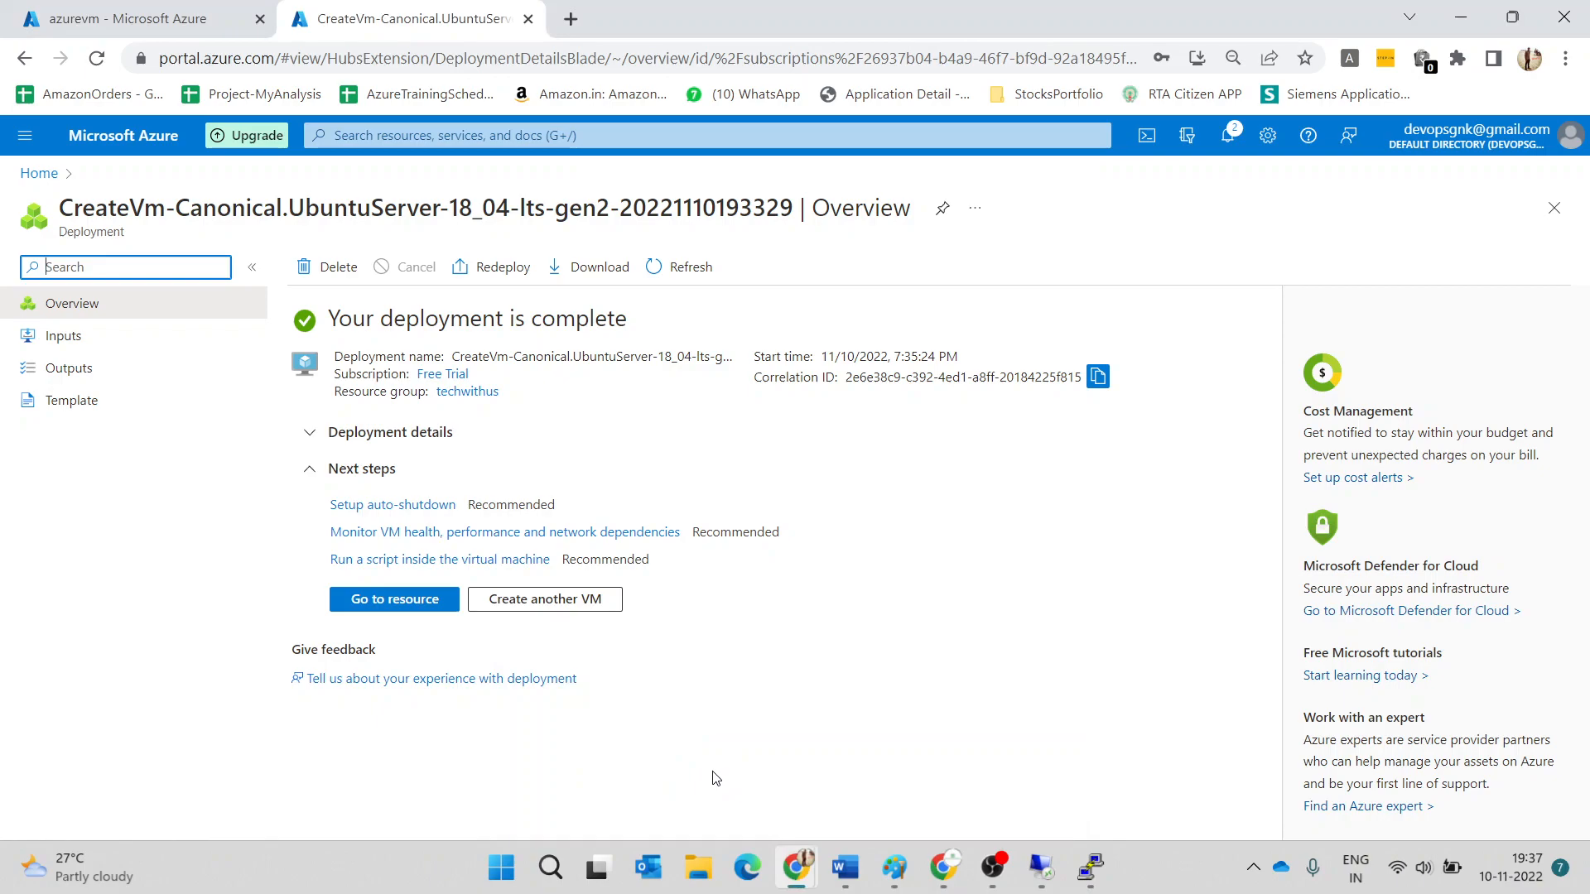
left_click(383, 617)
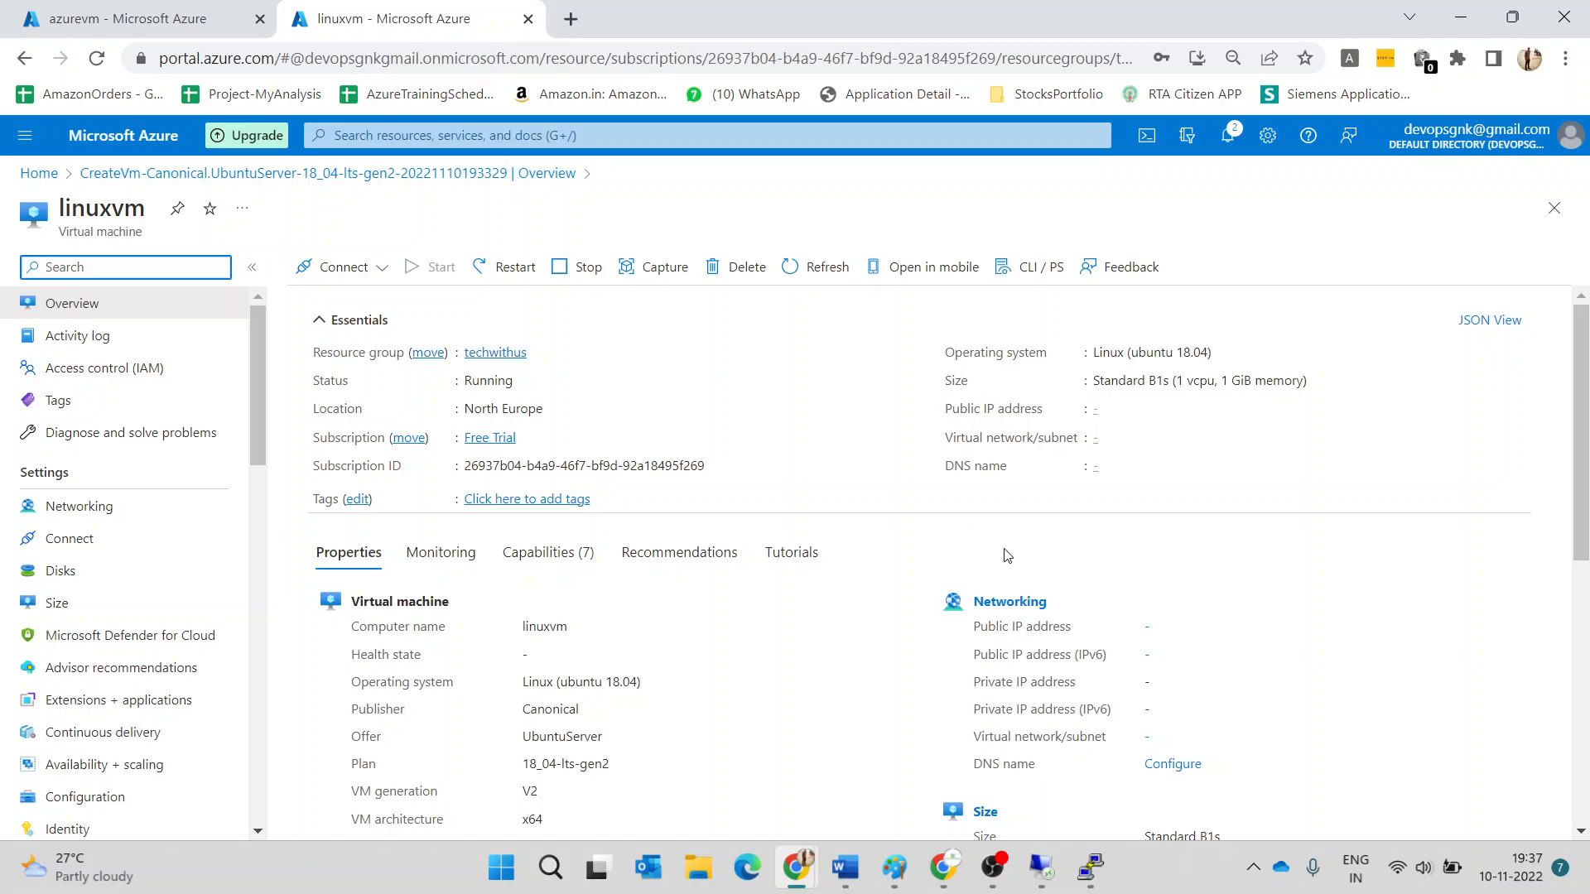
mouse_move(1042, 877)
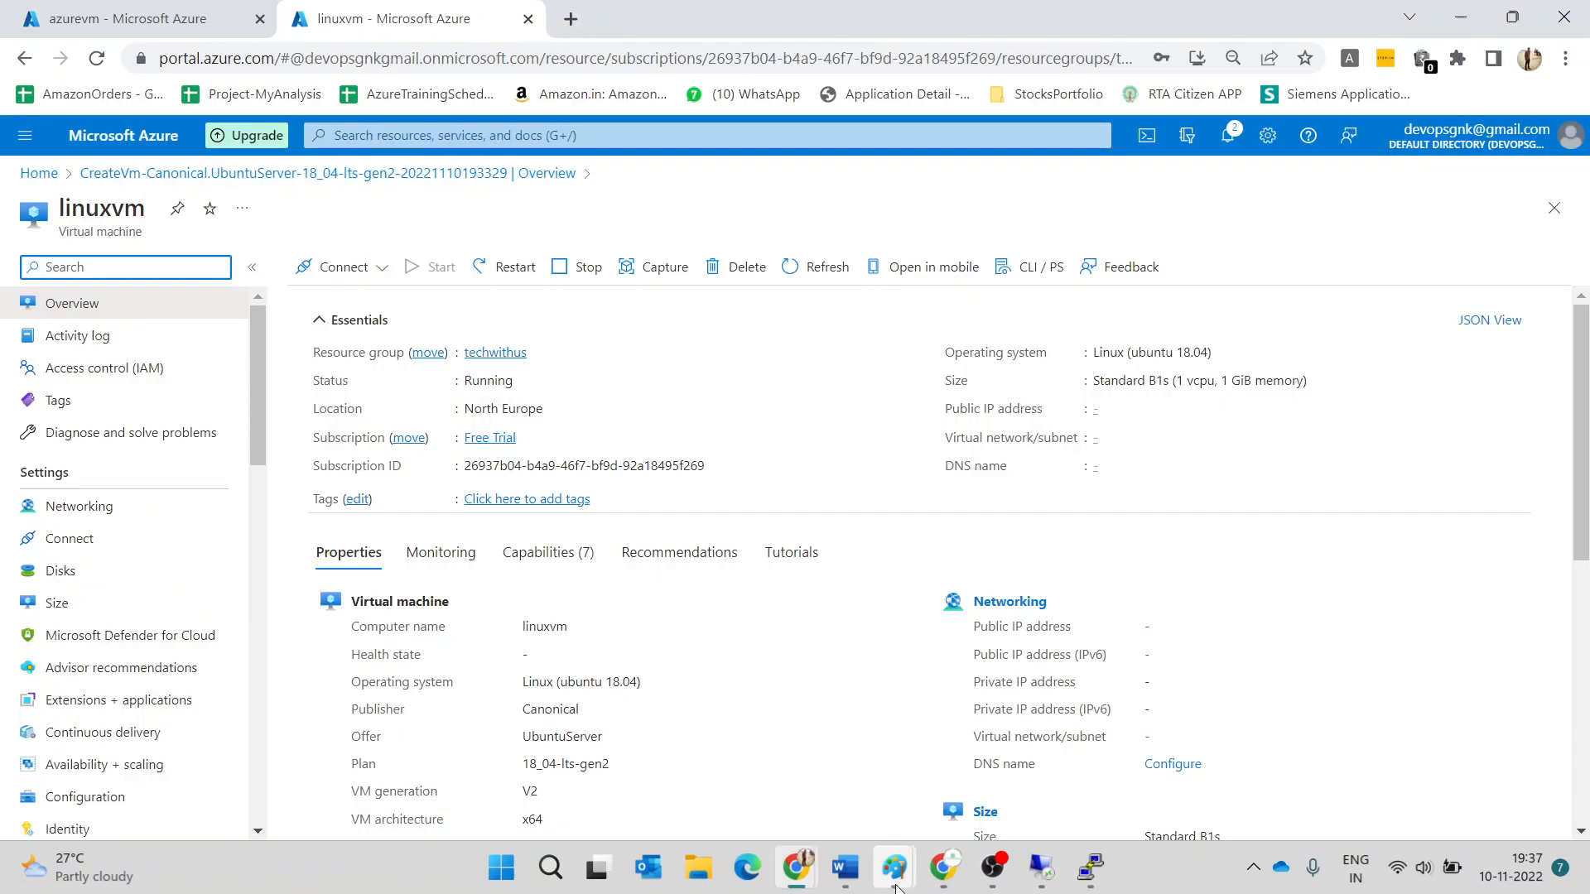
mouse_move(894, 869)
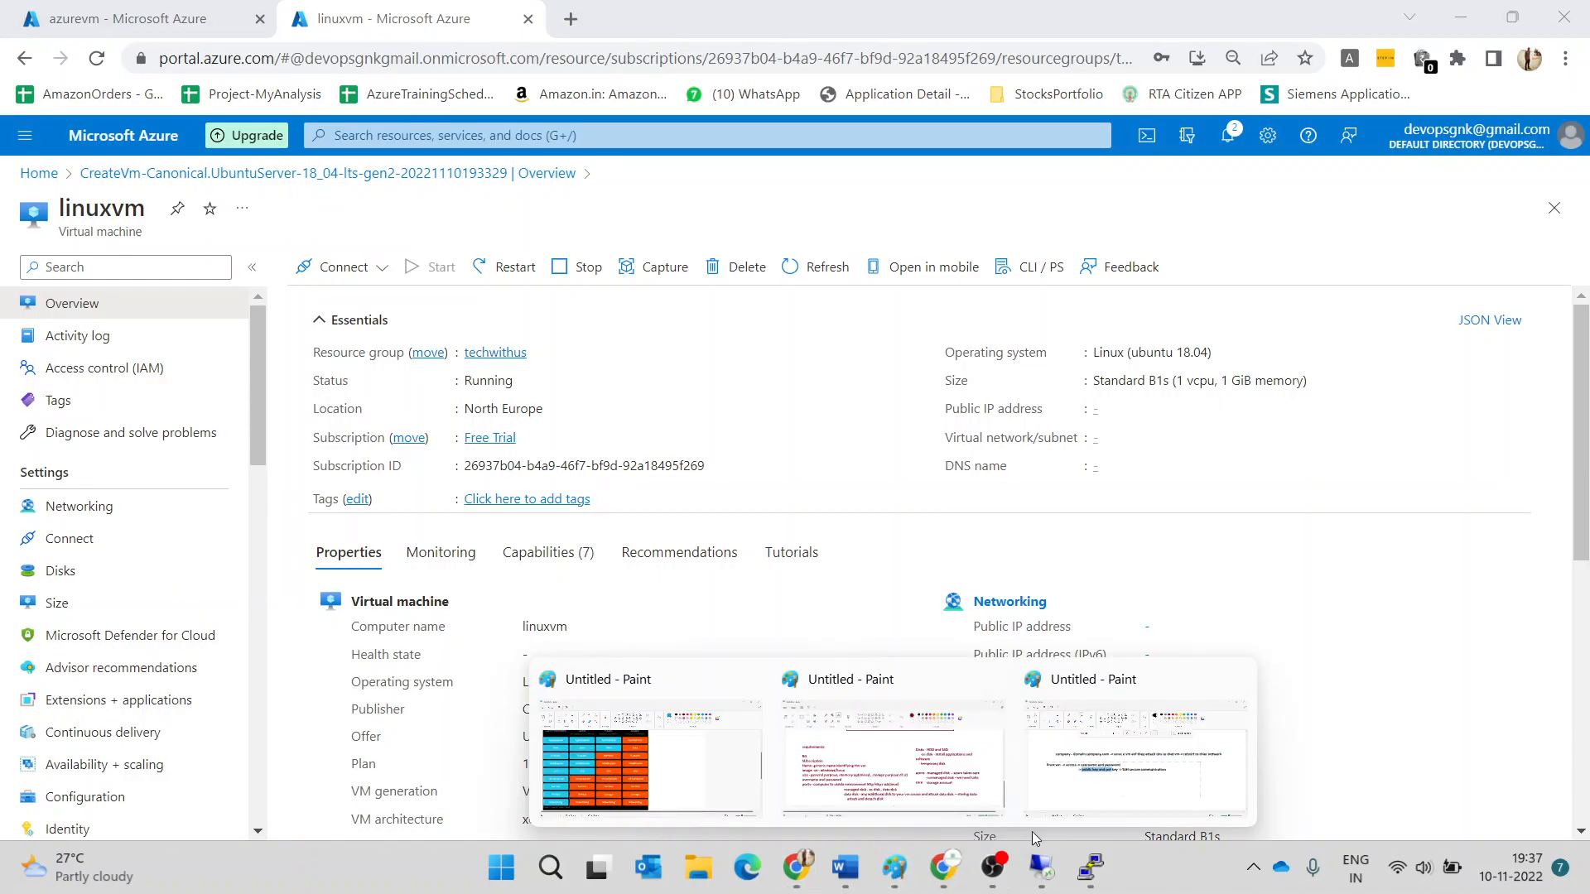
left_click(1050, 813)
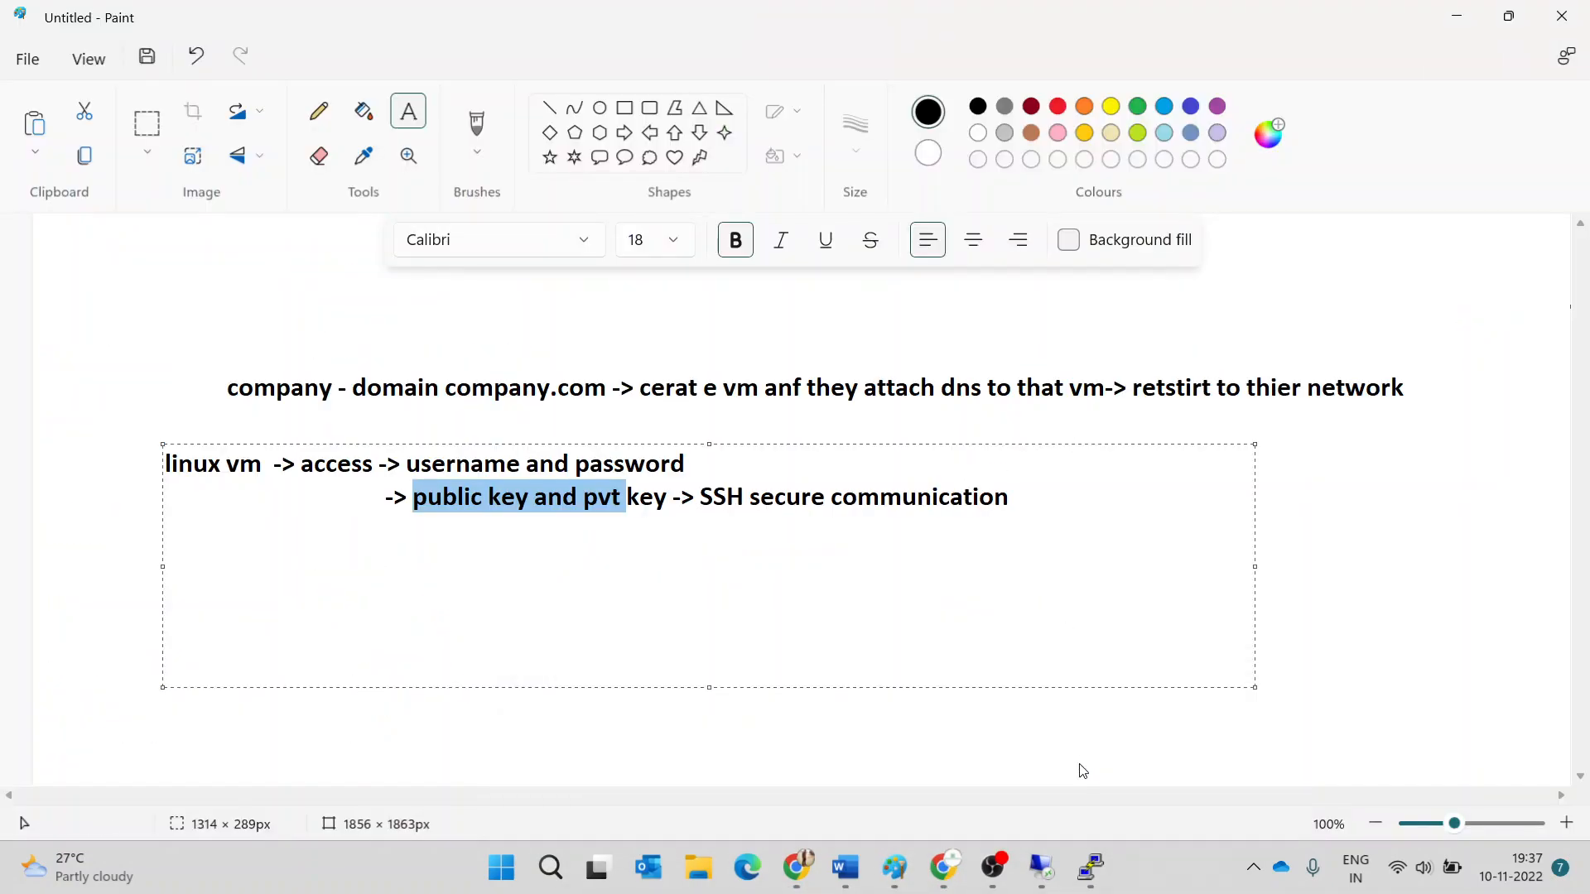
- Select the 'public key and pvt key' phrase in the Linux VM note, then deselect it
left_click(716, 462)
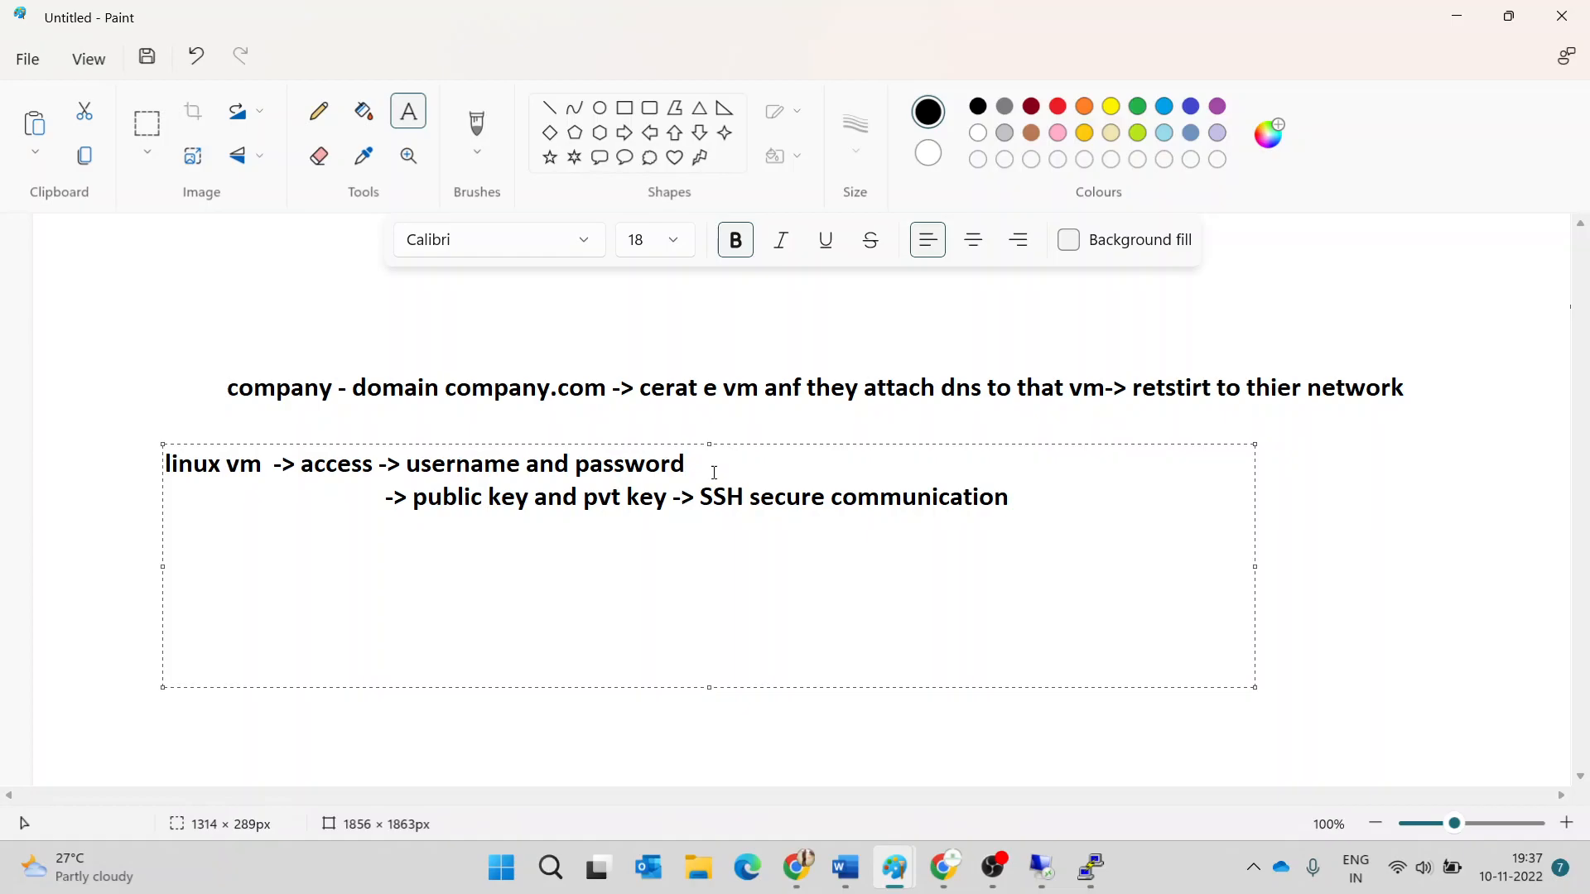
left_click_drag(672, 500, 412, 498)
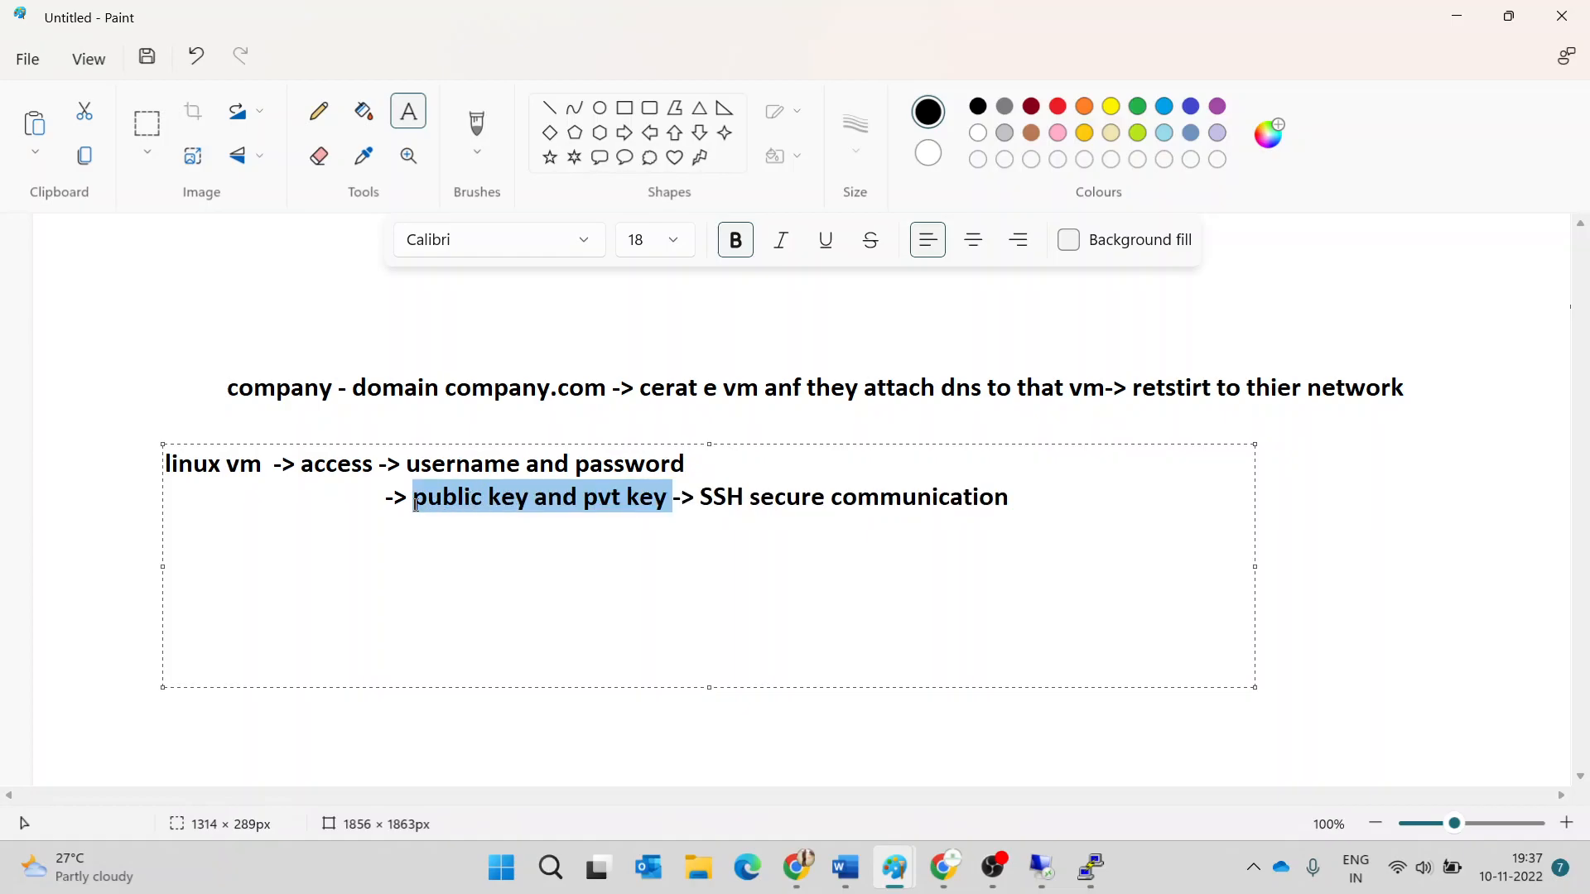
left_click(1058, 495)
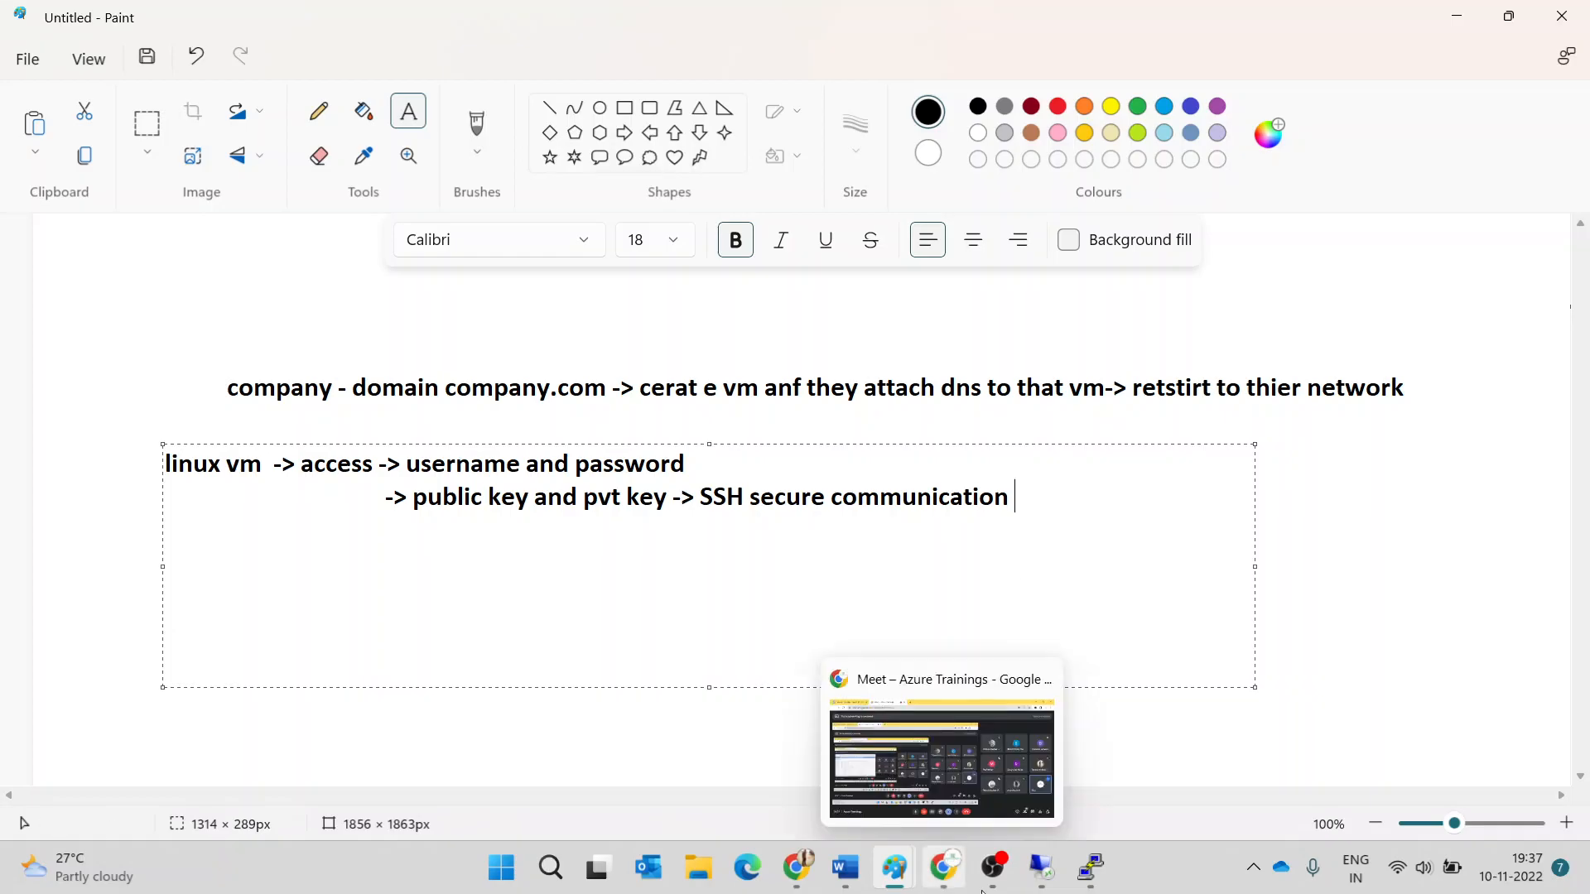
- Copy linuxvm's public IP 13.69.182.255 from Azure into PuTTY's Host Name and start the SSH connection
left_click(1089, 868)
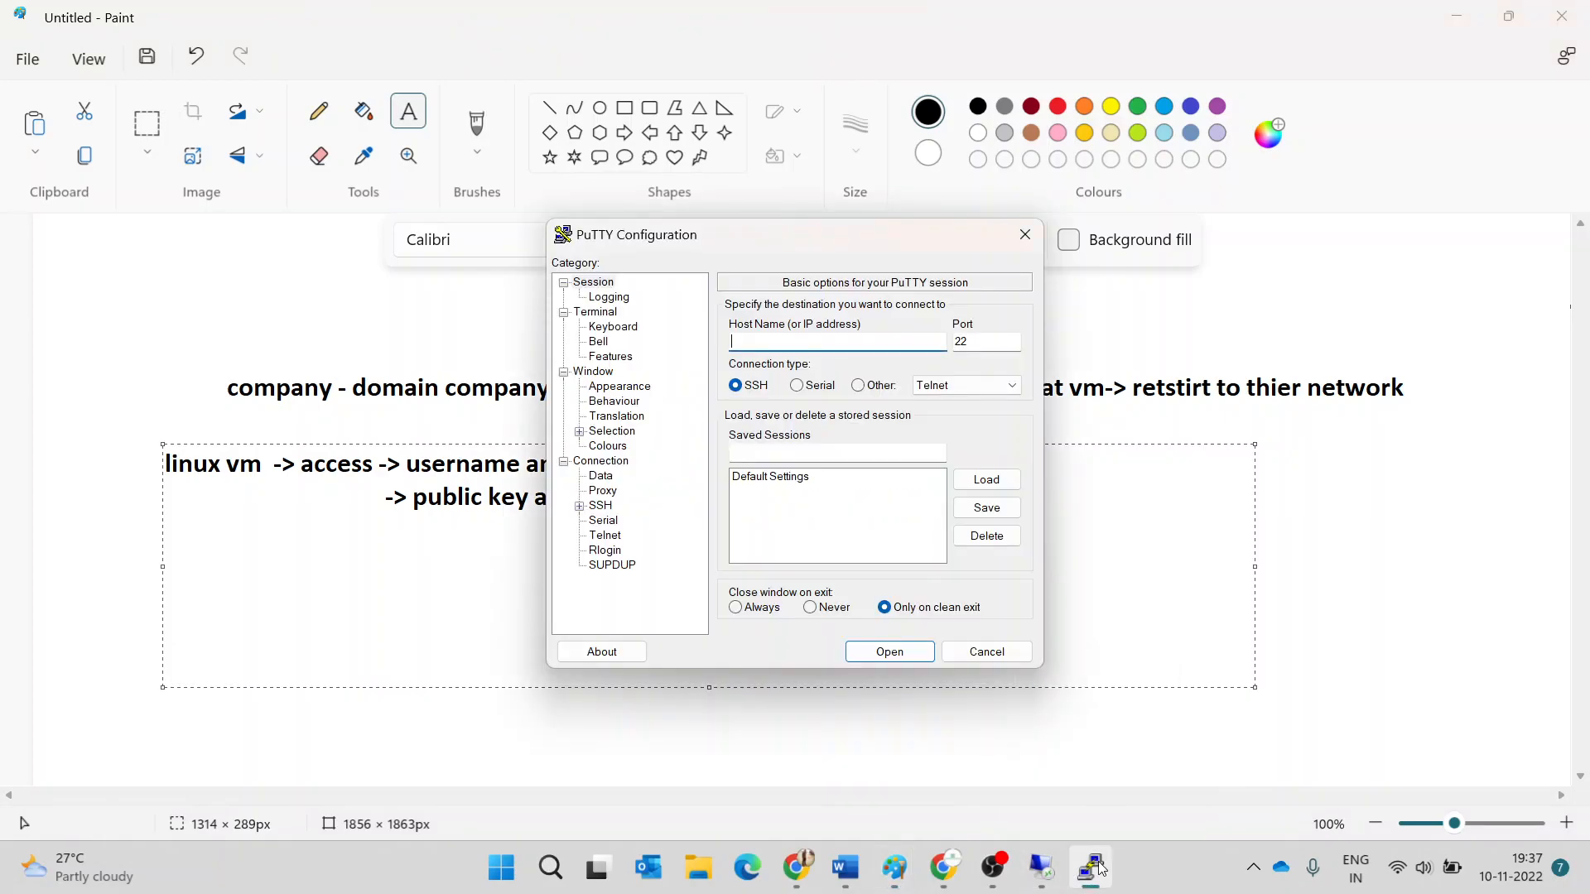
mouse_move(791, 865)
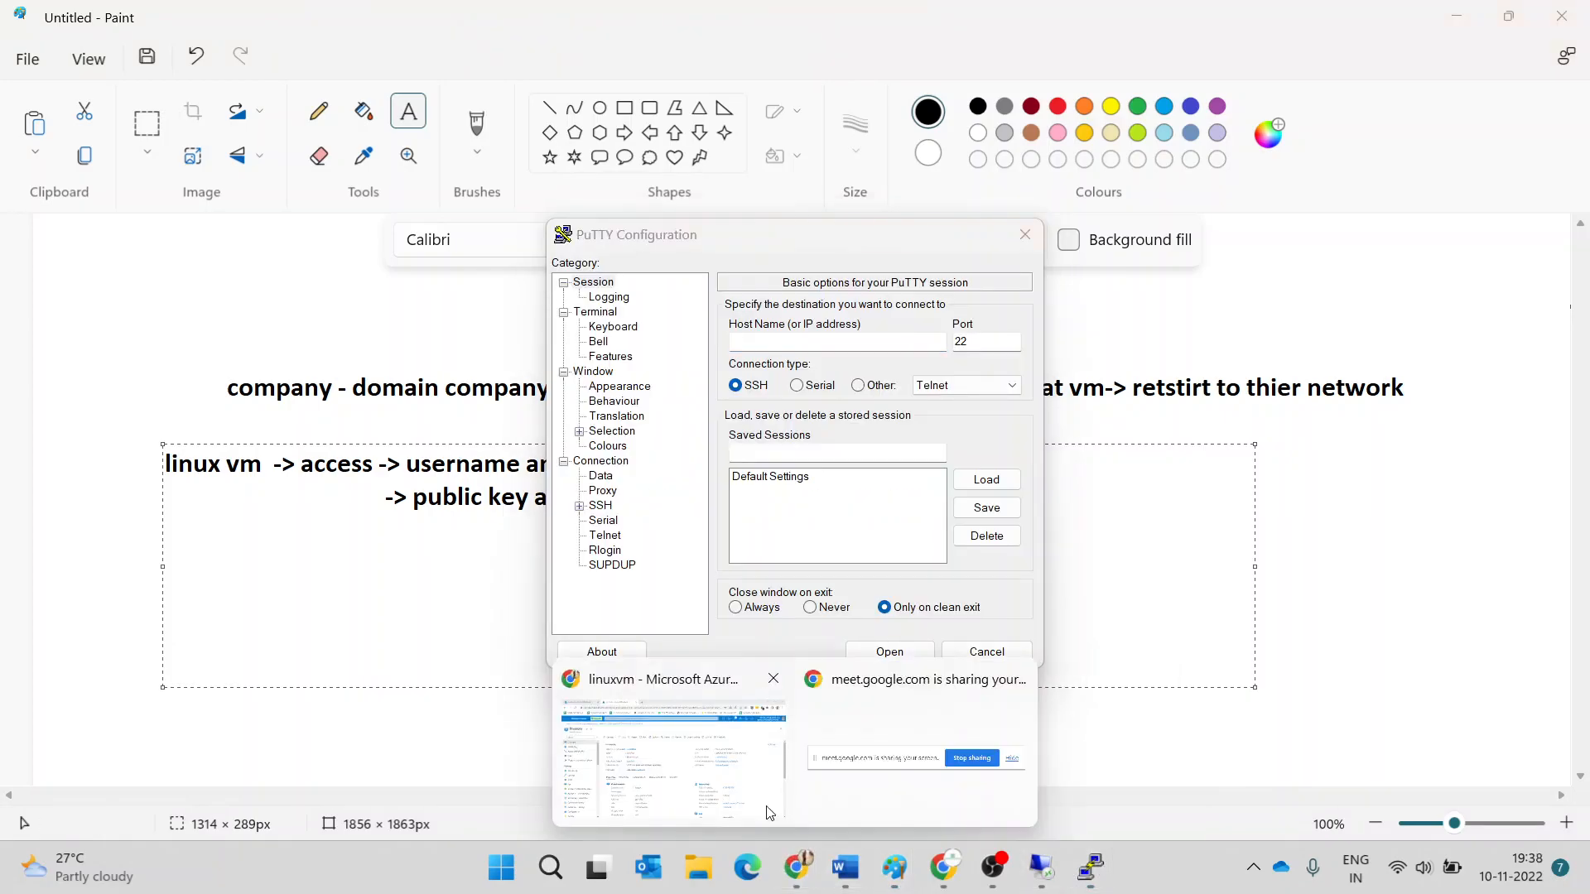
left_click(748, 756)
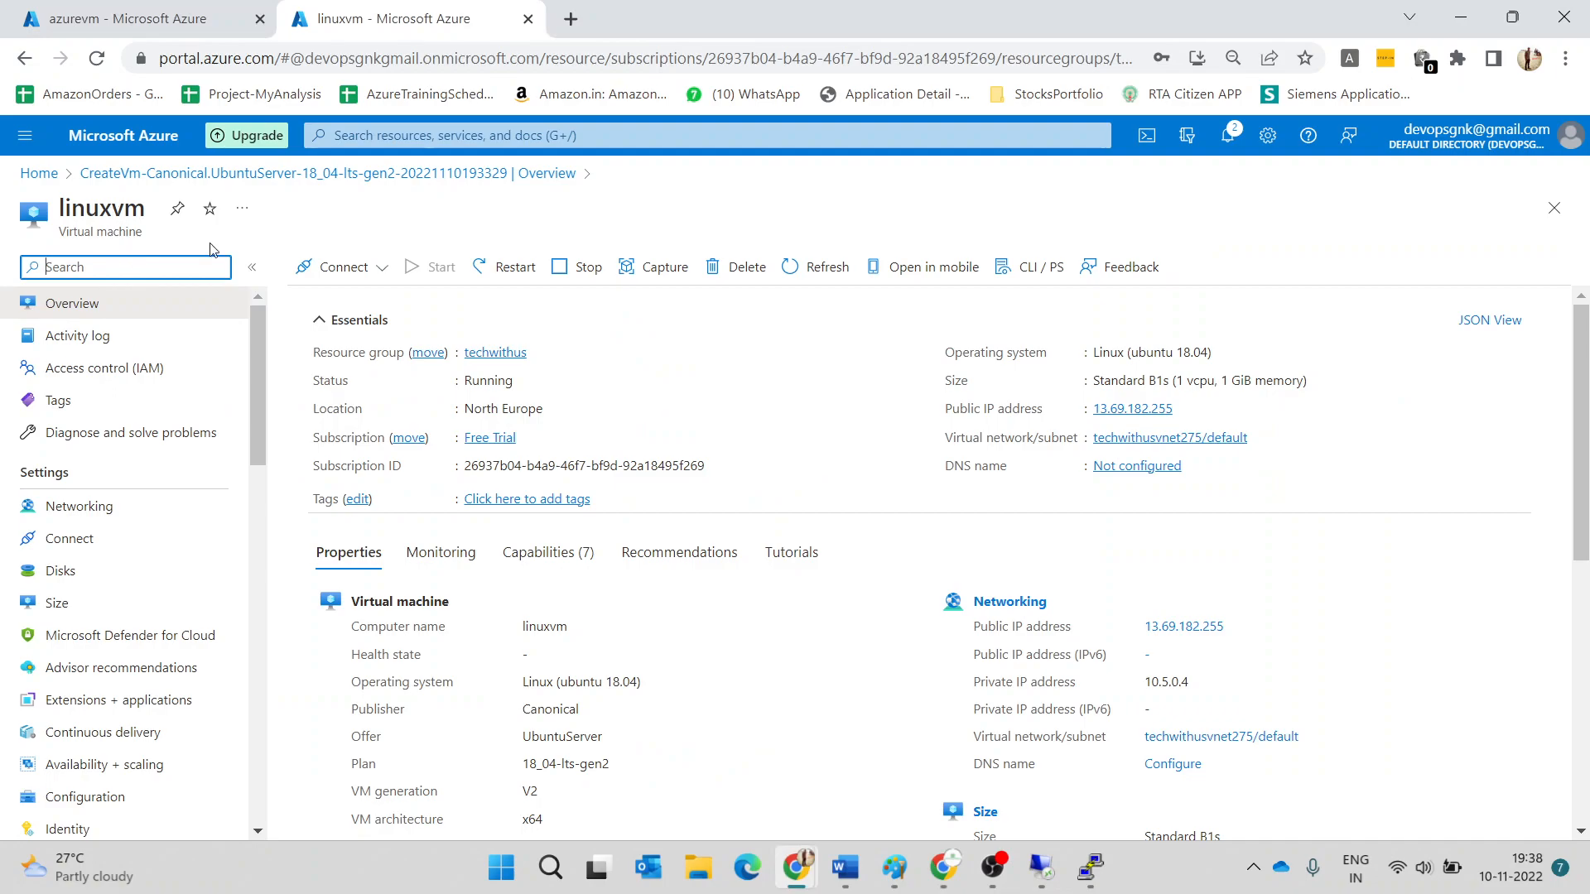
left_click(1185, 408)
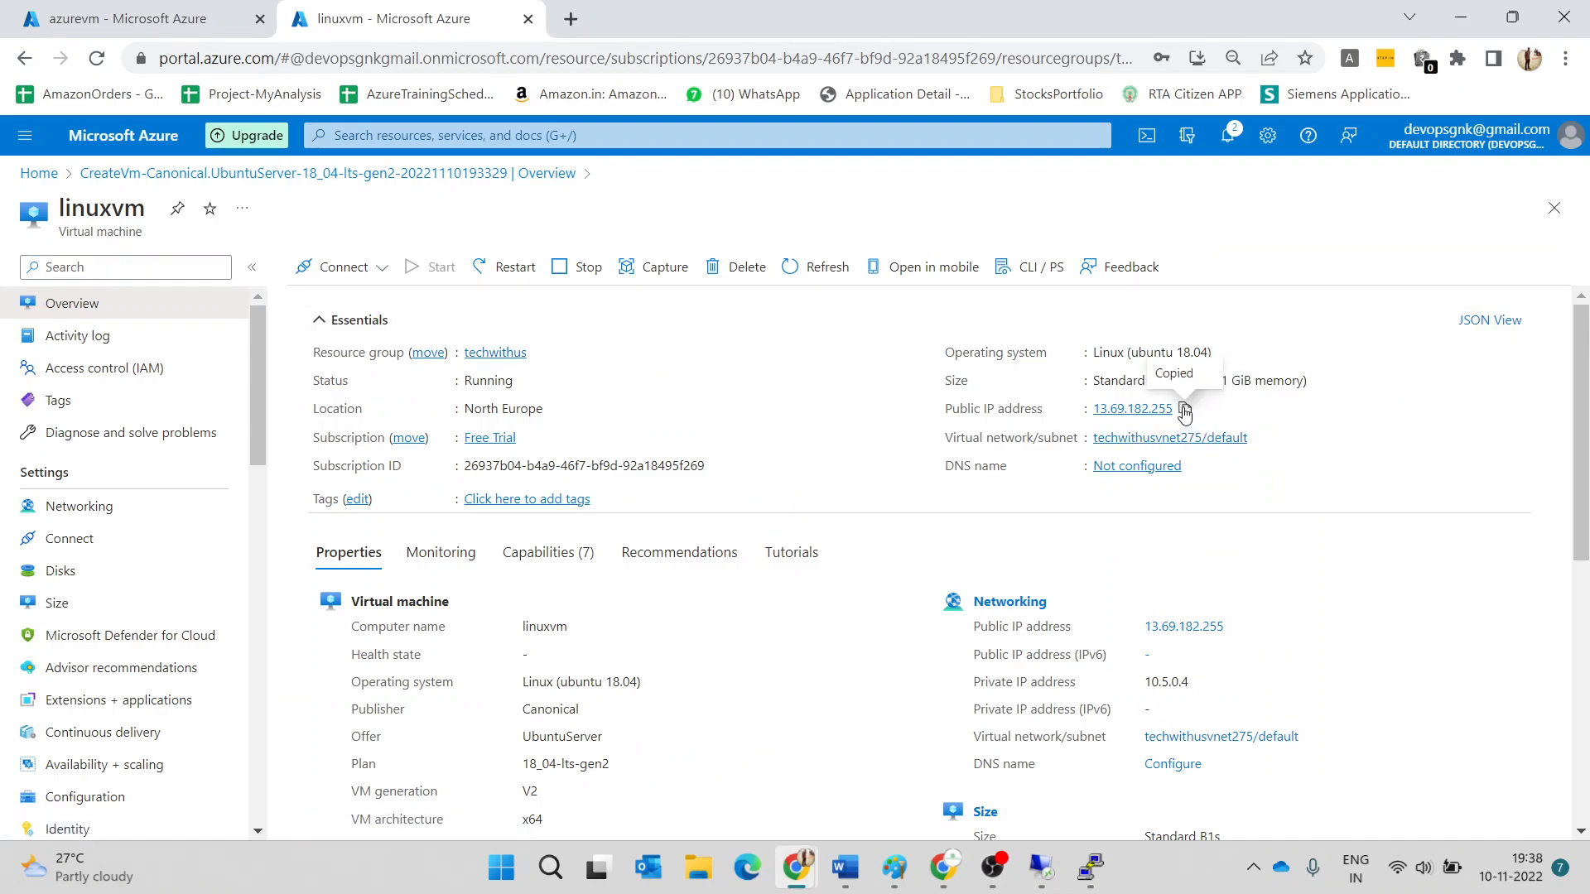
mouse_move(1089, 878)
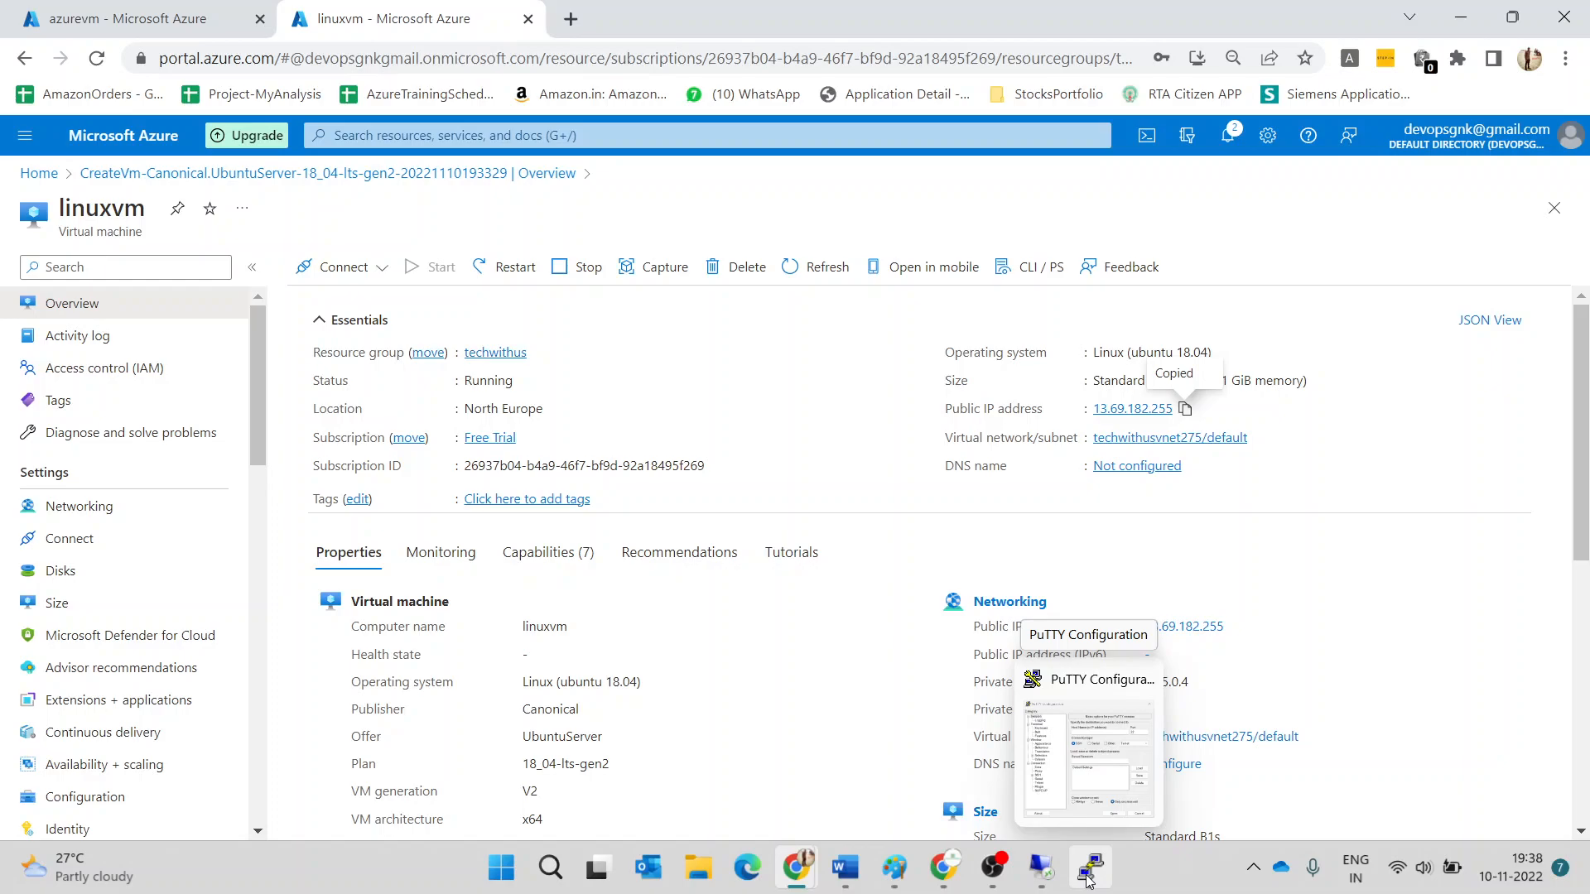
left_click(1089, 880)
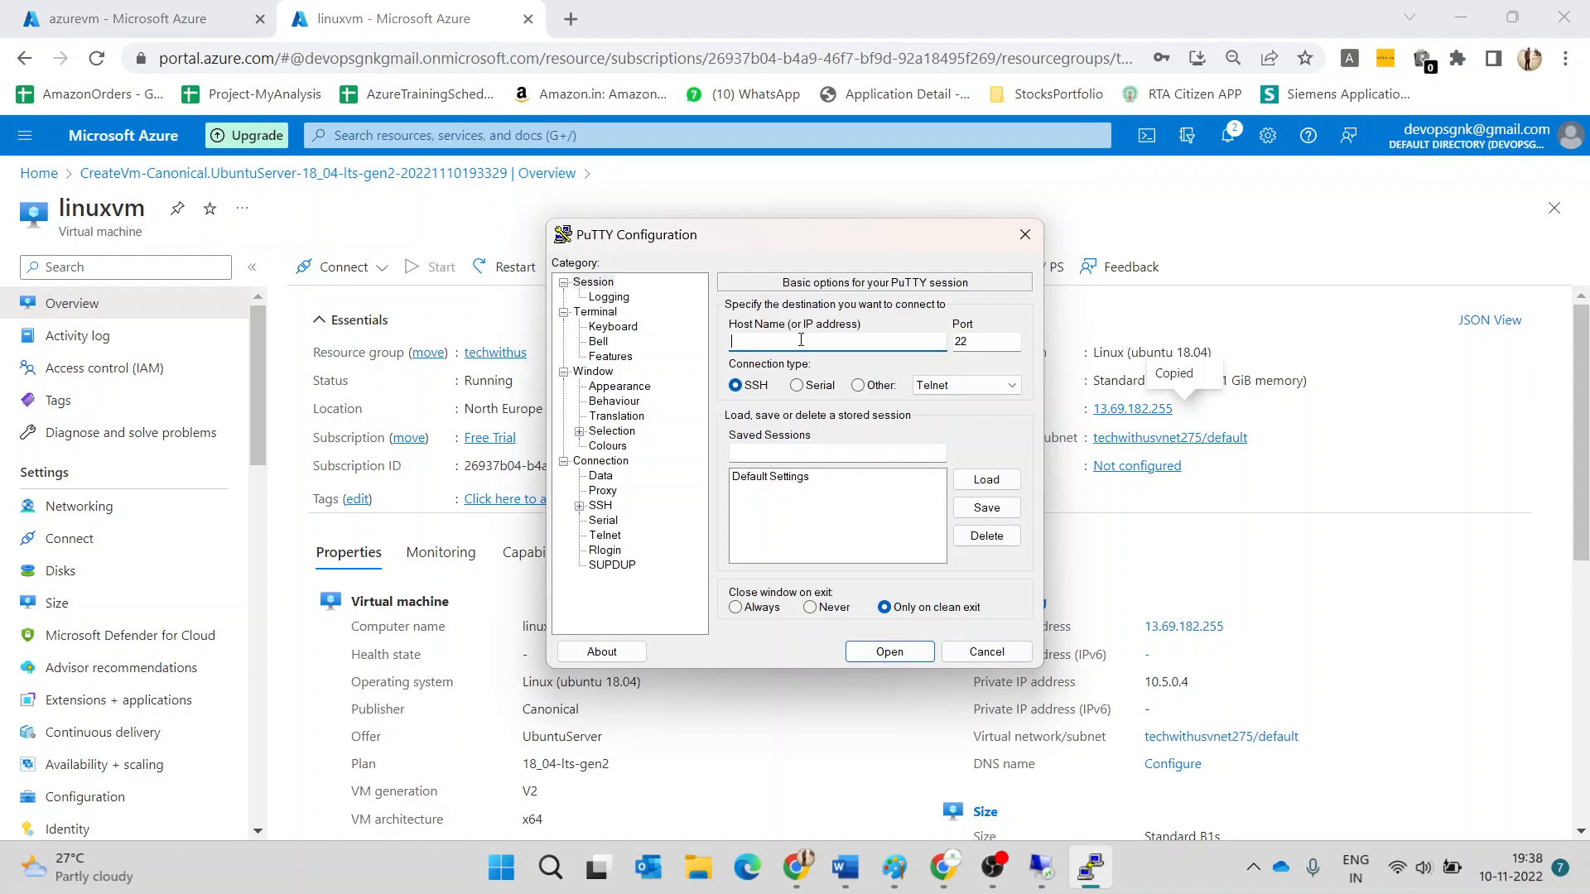
key("ctrl+v")
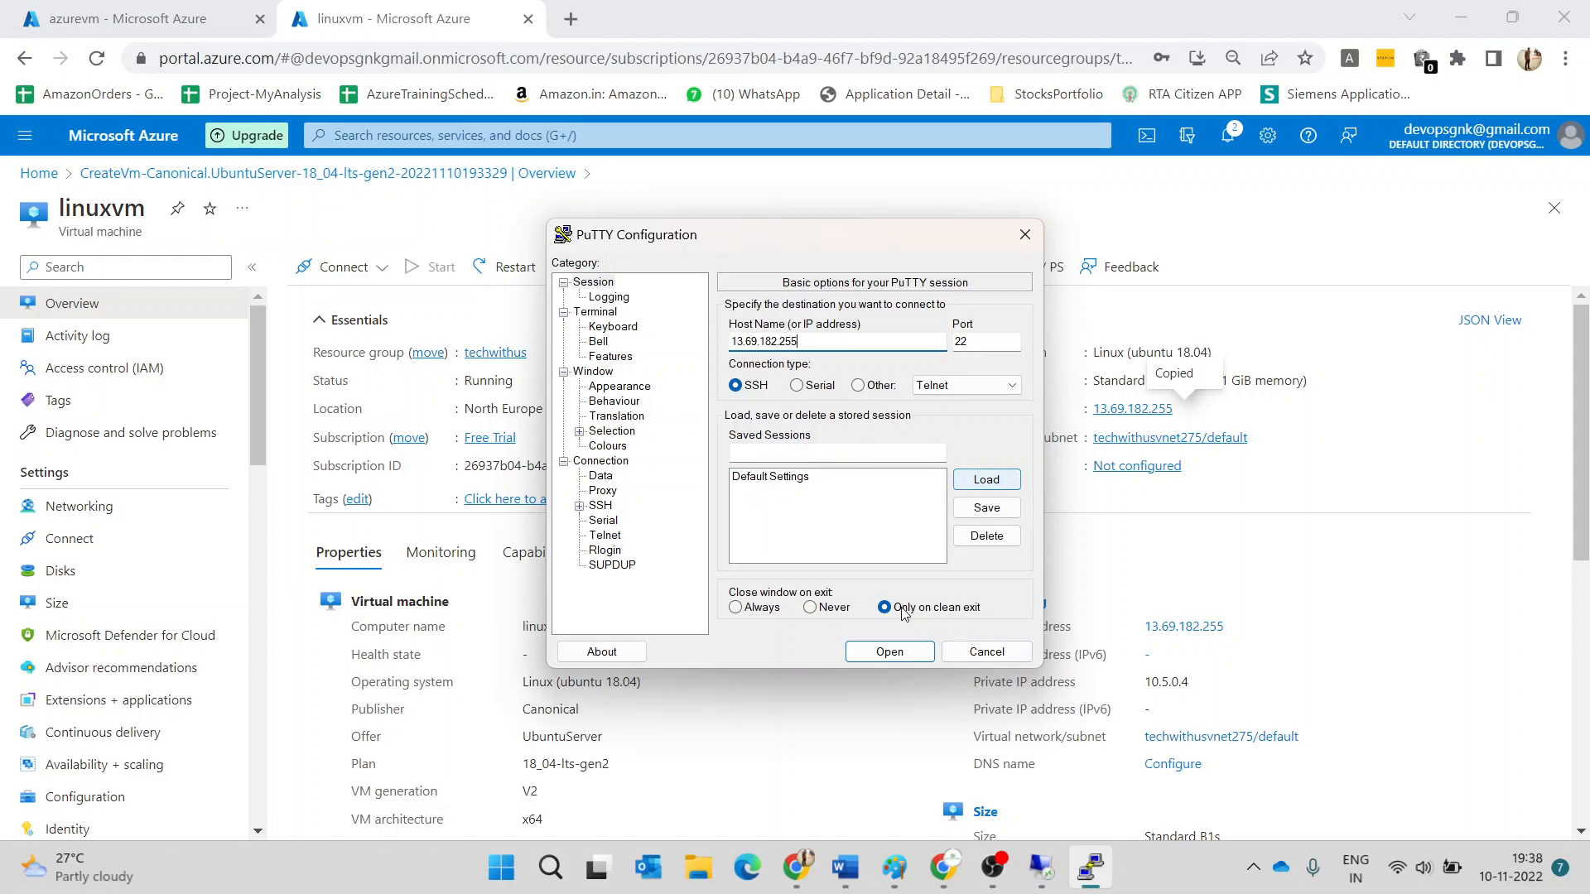
left_click(887, 651)
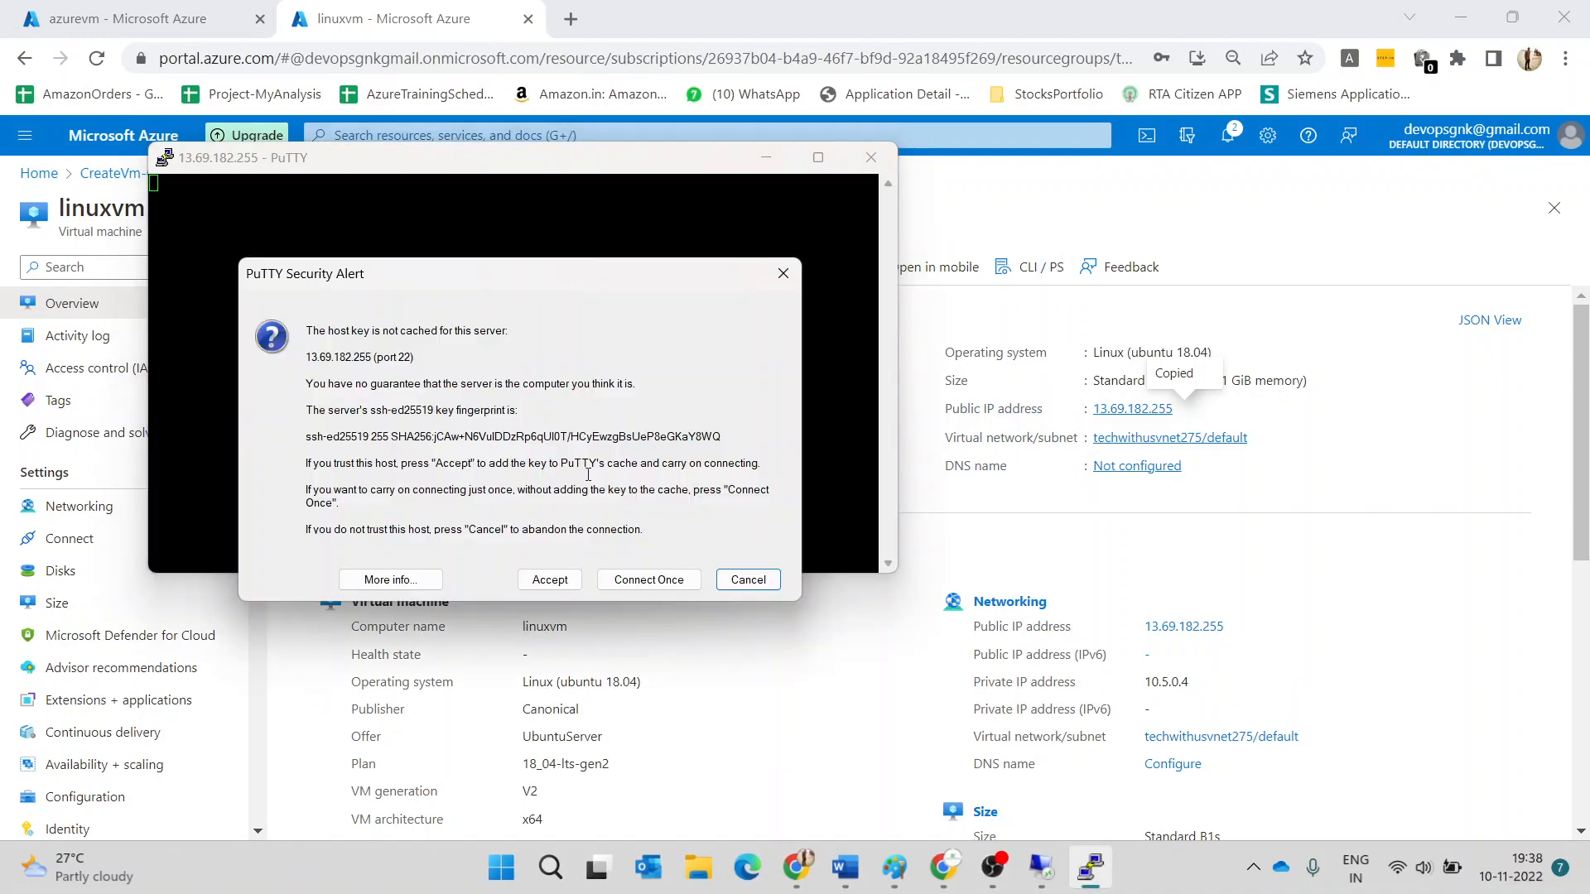
- Accept the host key, log in as linuxvm with its password, then end the PuTTY session
left_click(550, 579)
type("linuxvm")
key("Return")
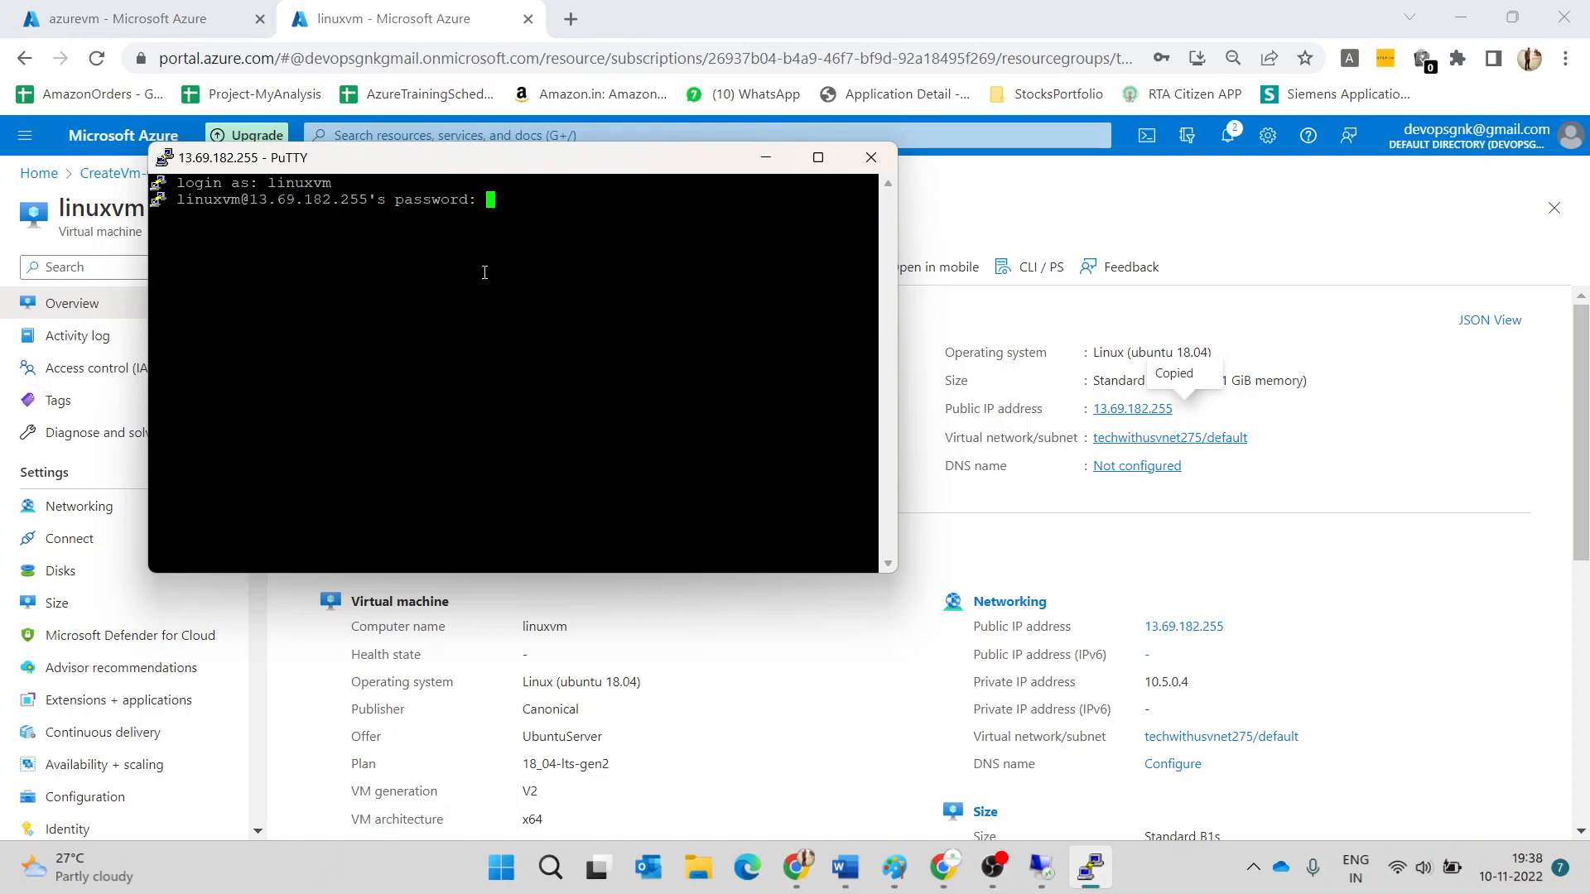
key("Return")
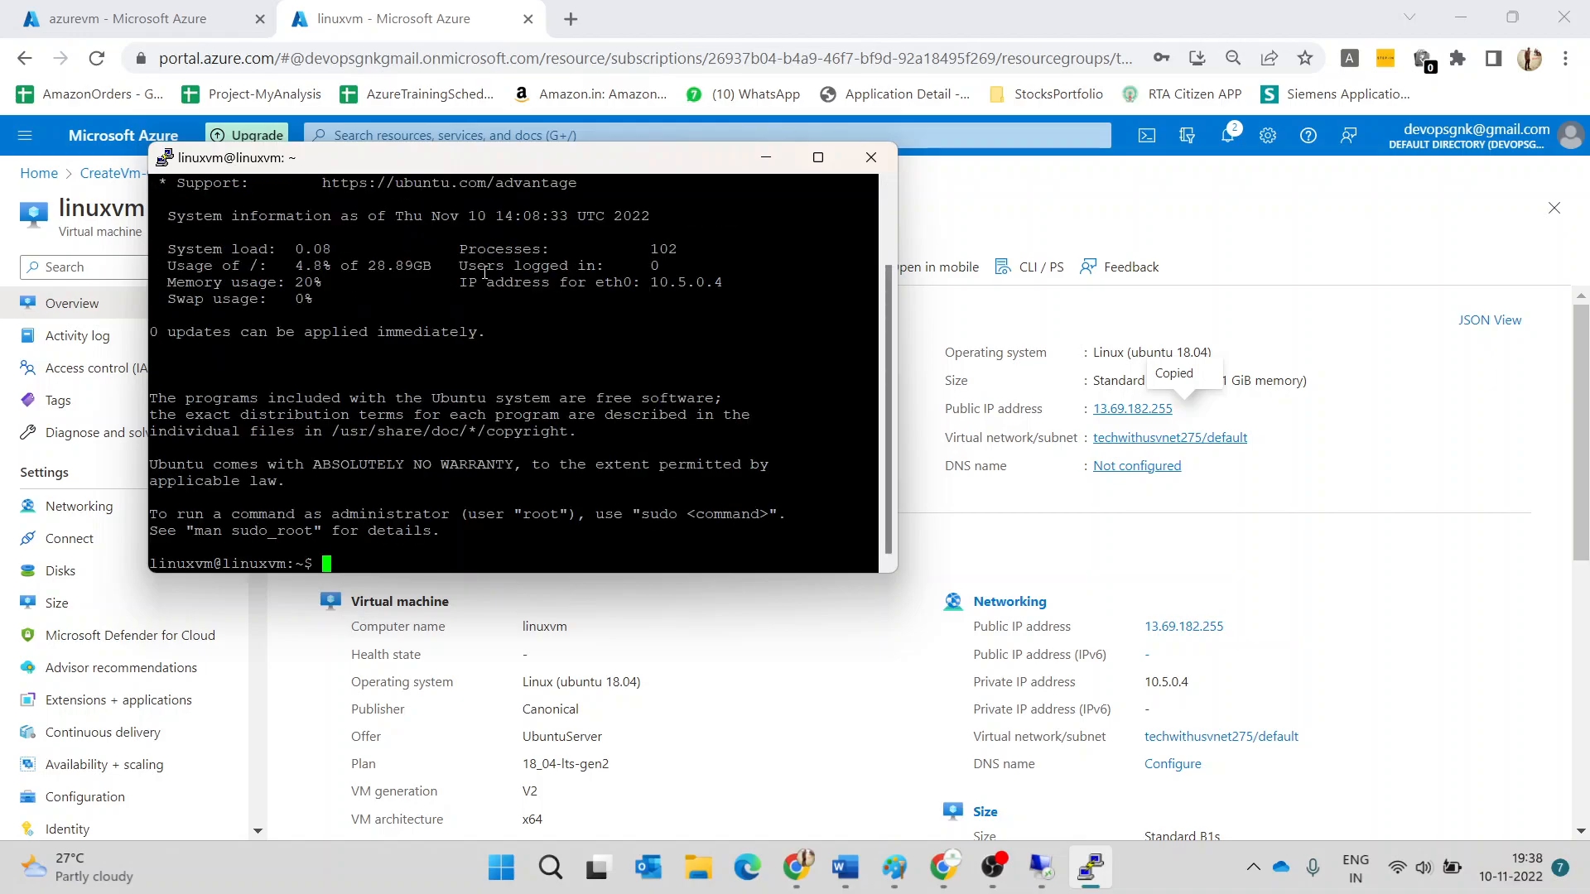
left_click(817, 158)
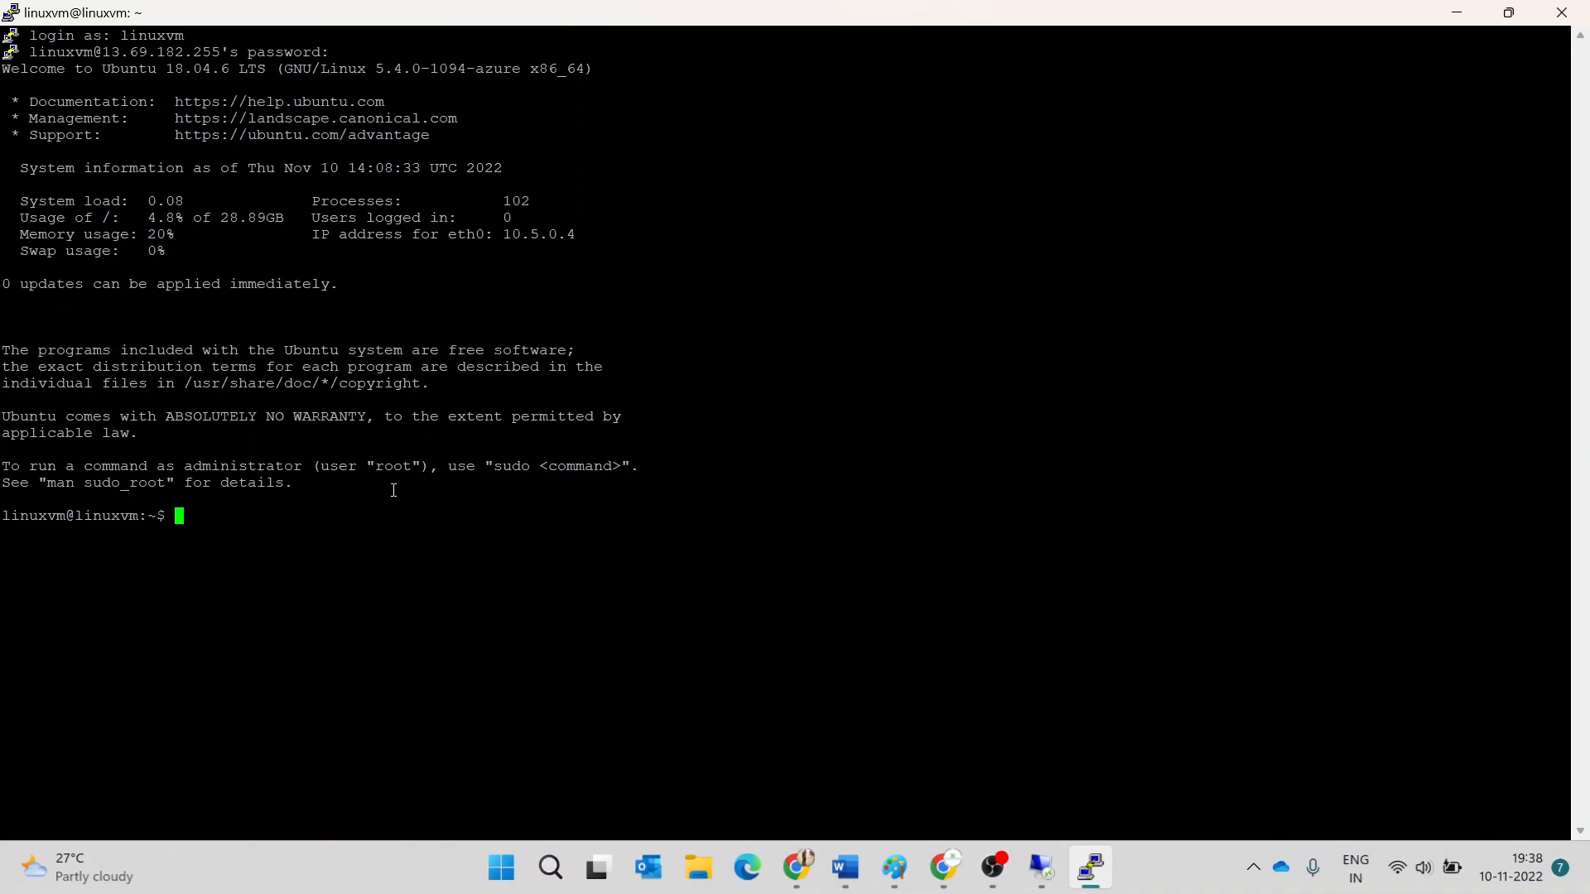
left_click(1561, 12)
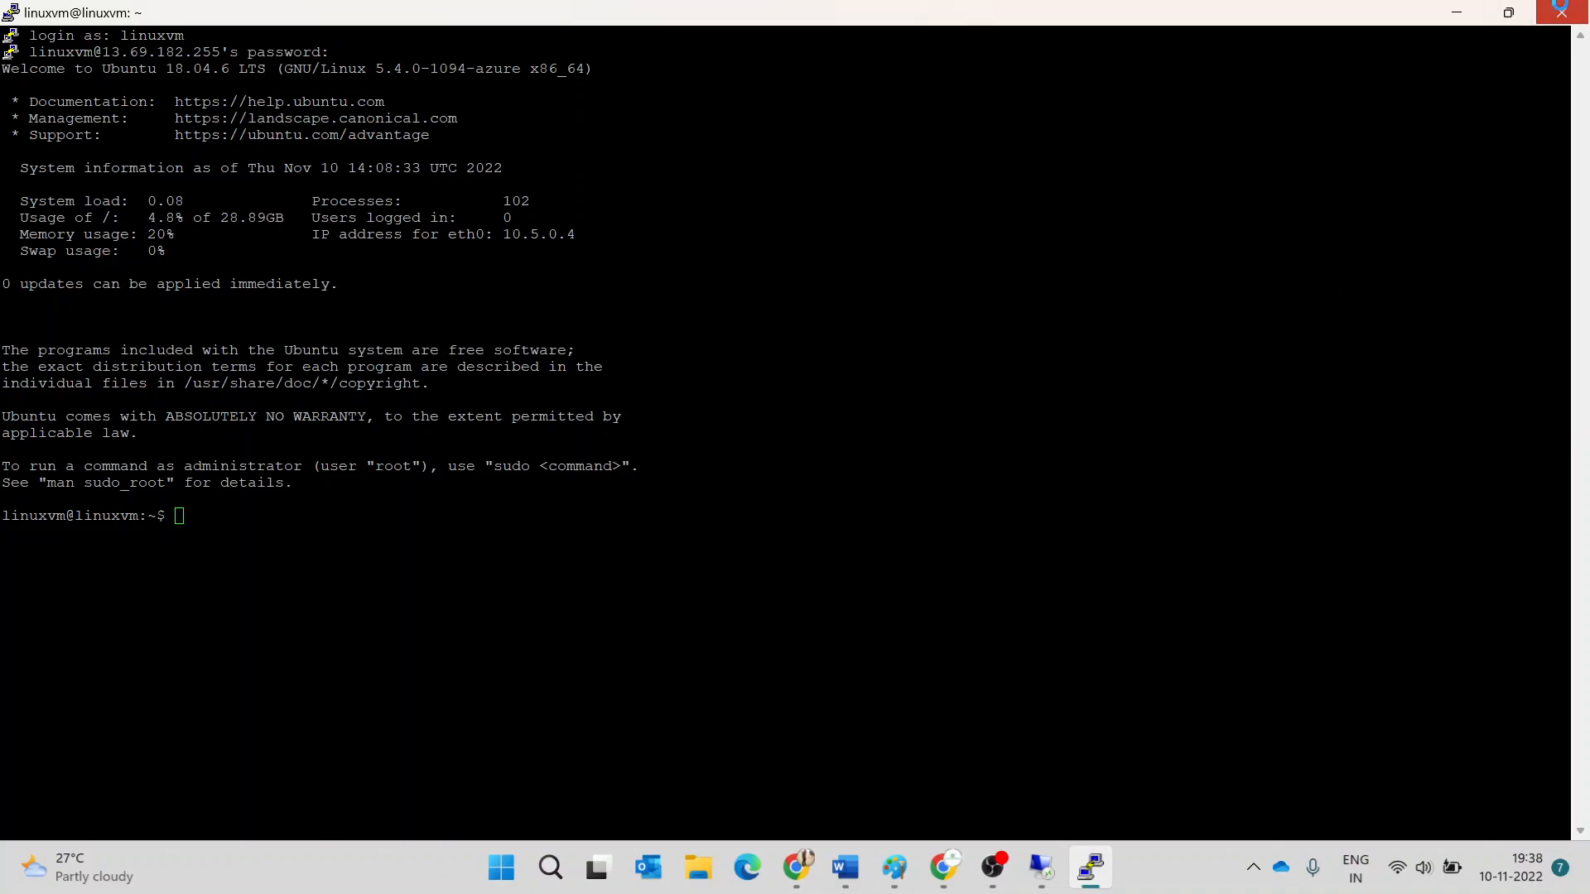
left_click(797, 515)
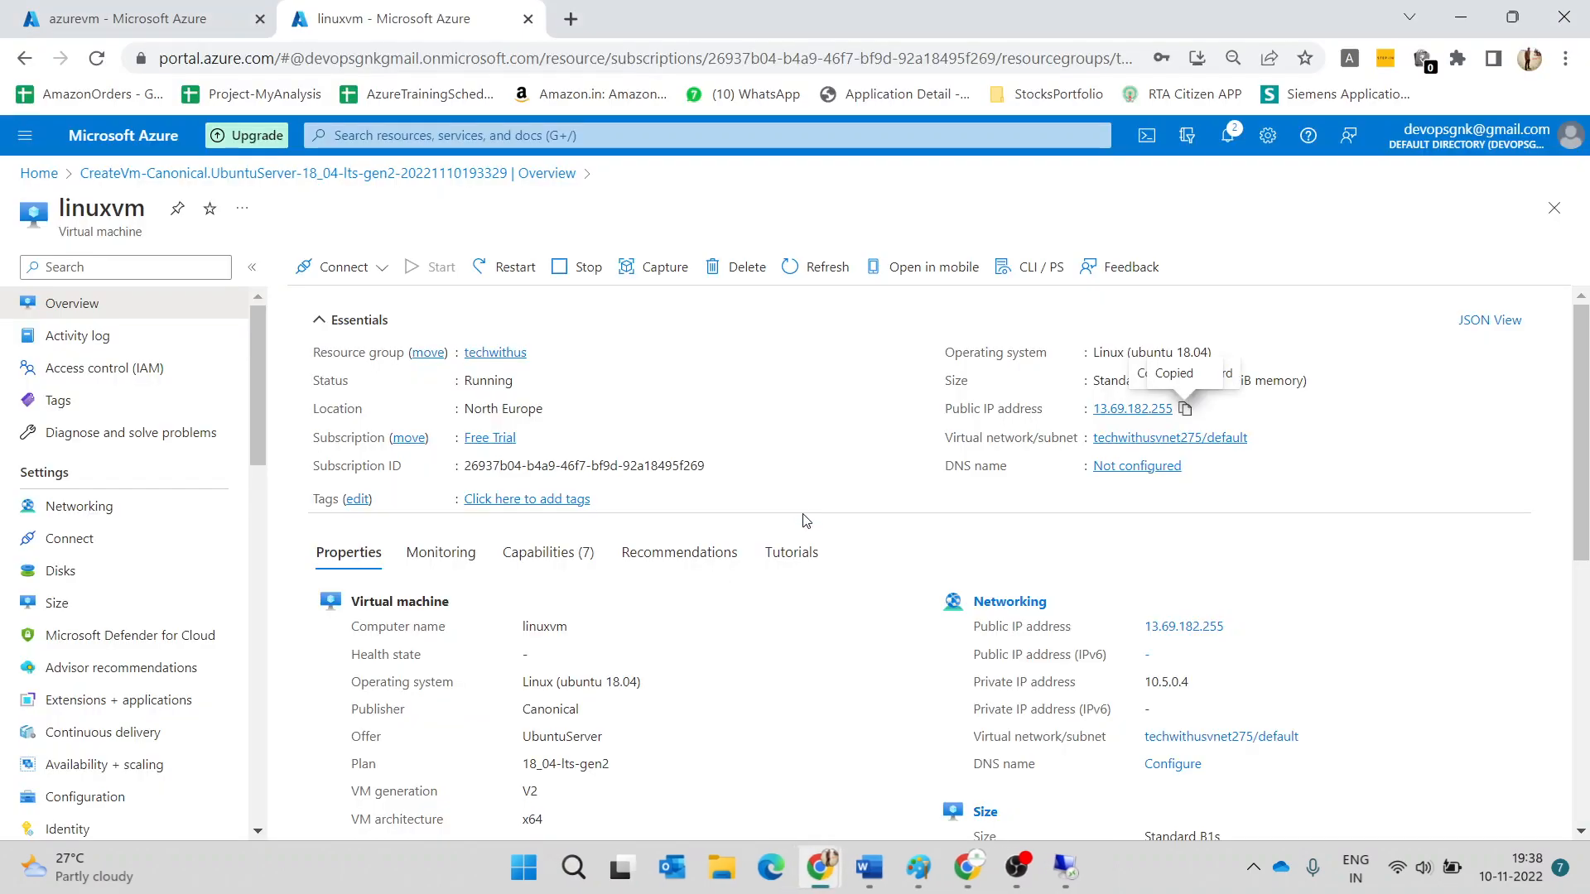
- Start a new Azure VM named linuxvmkey in resource group techwithus, region Australia East
left_click(39, 174)
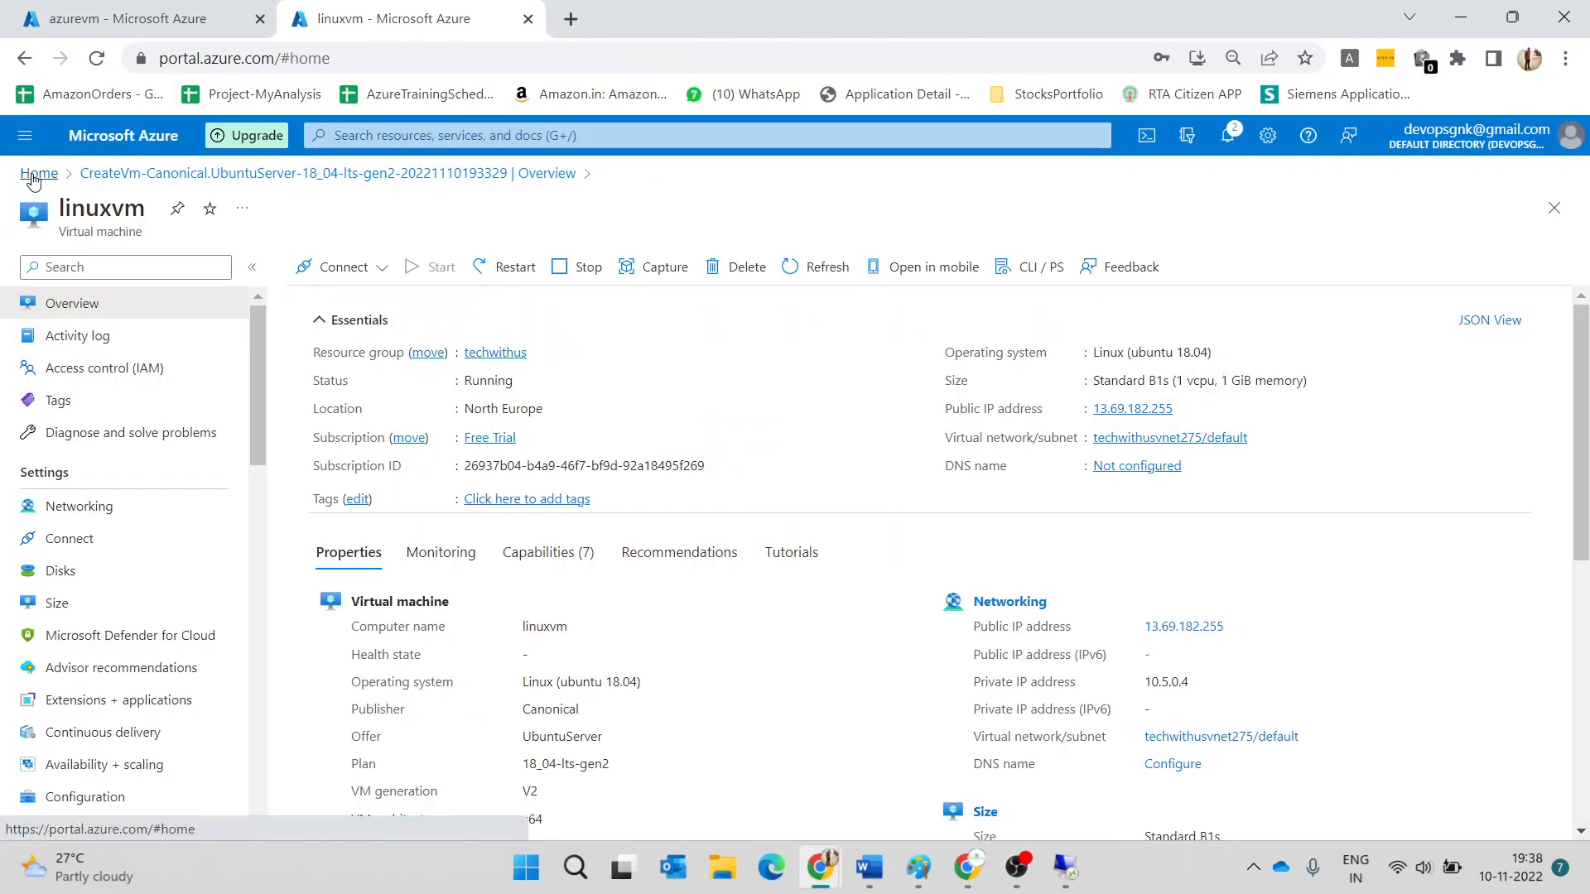
left_click(385, 257)
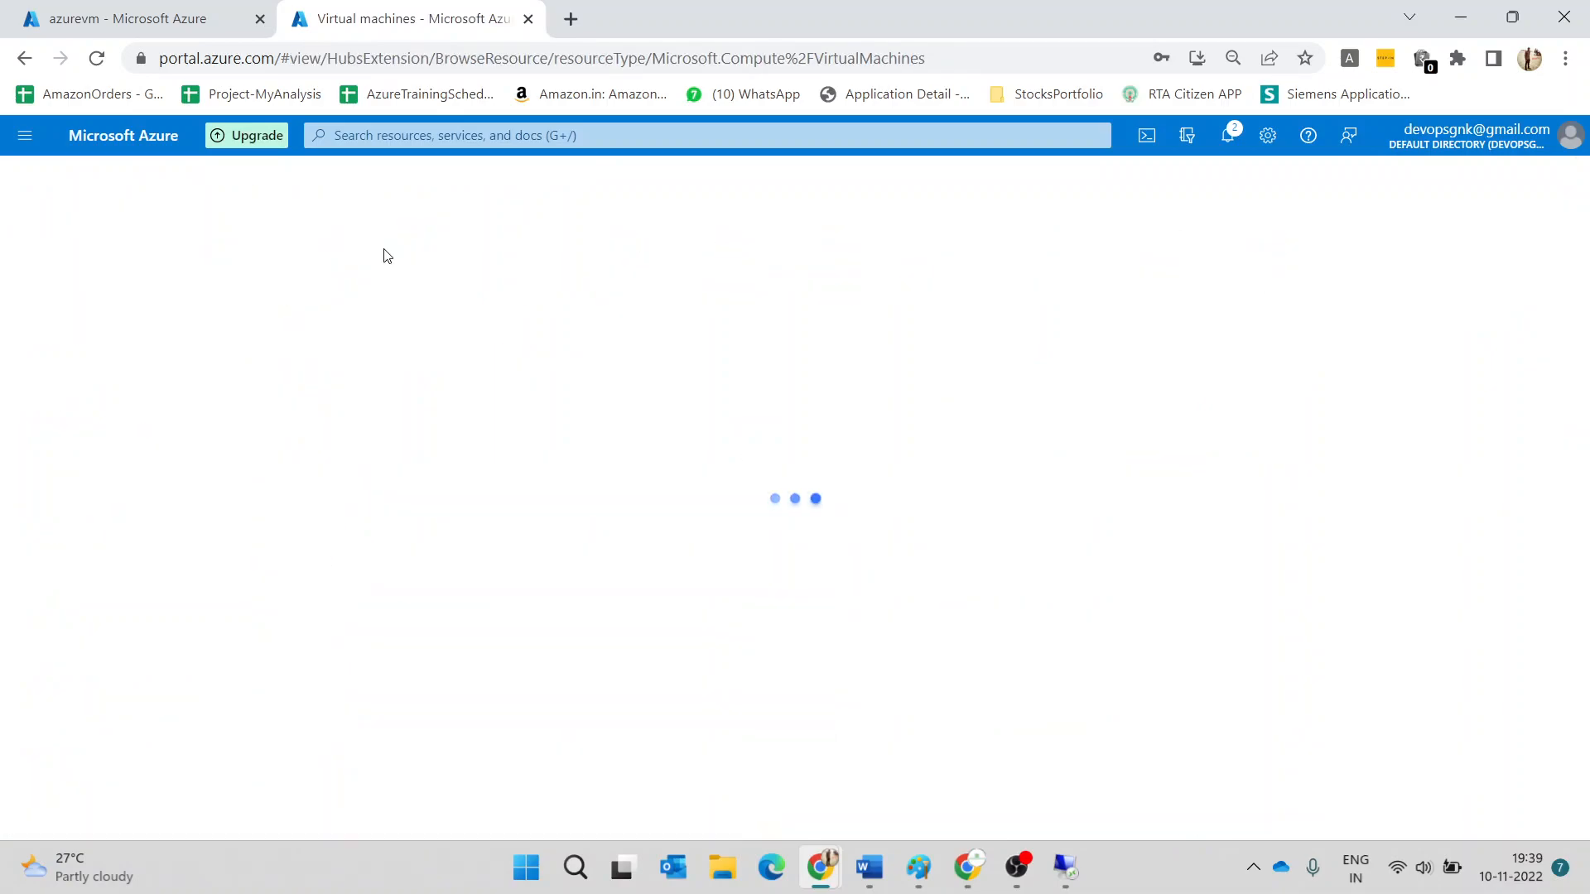
left_click(93, 274)
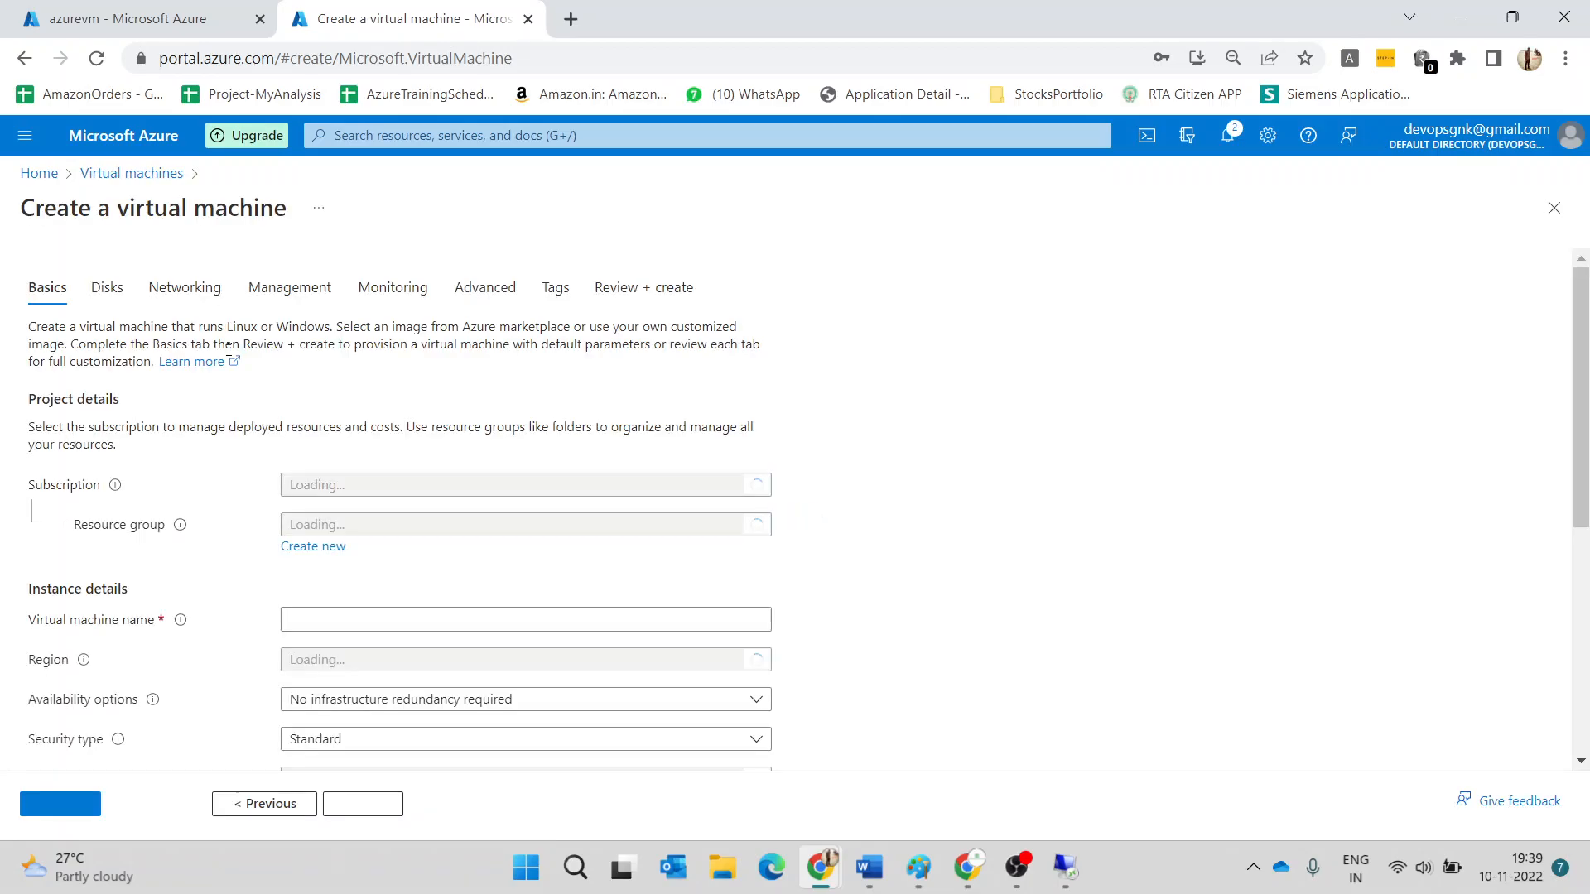
scroll(458, 444, "down", 4)
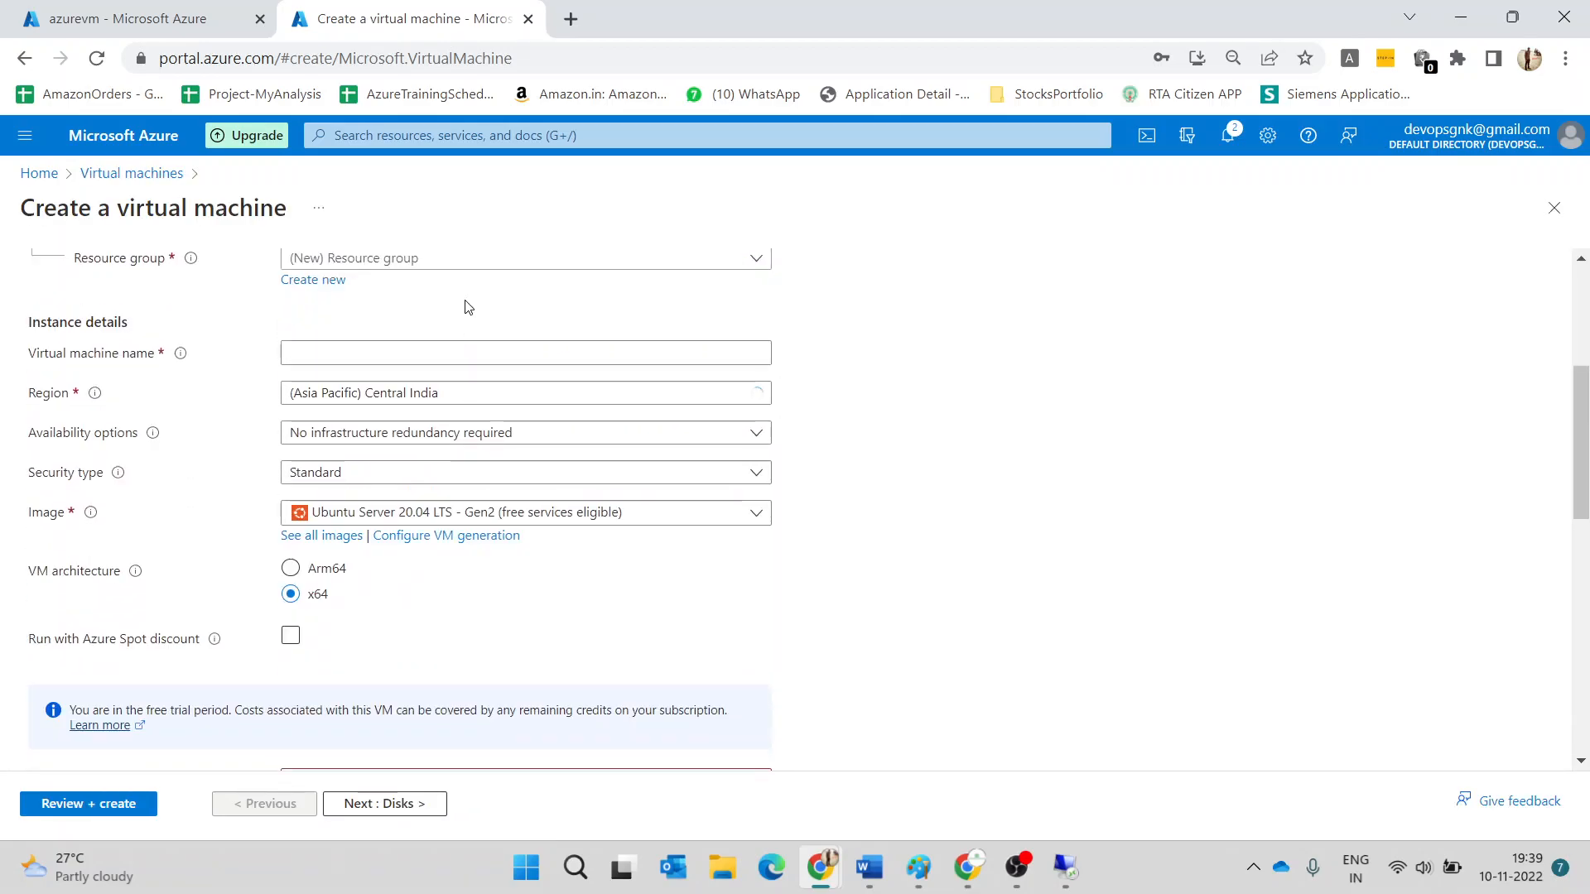
left_click(479, 260)
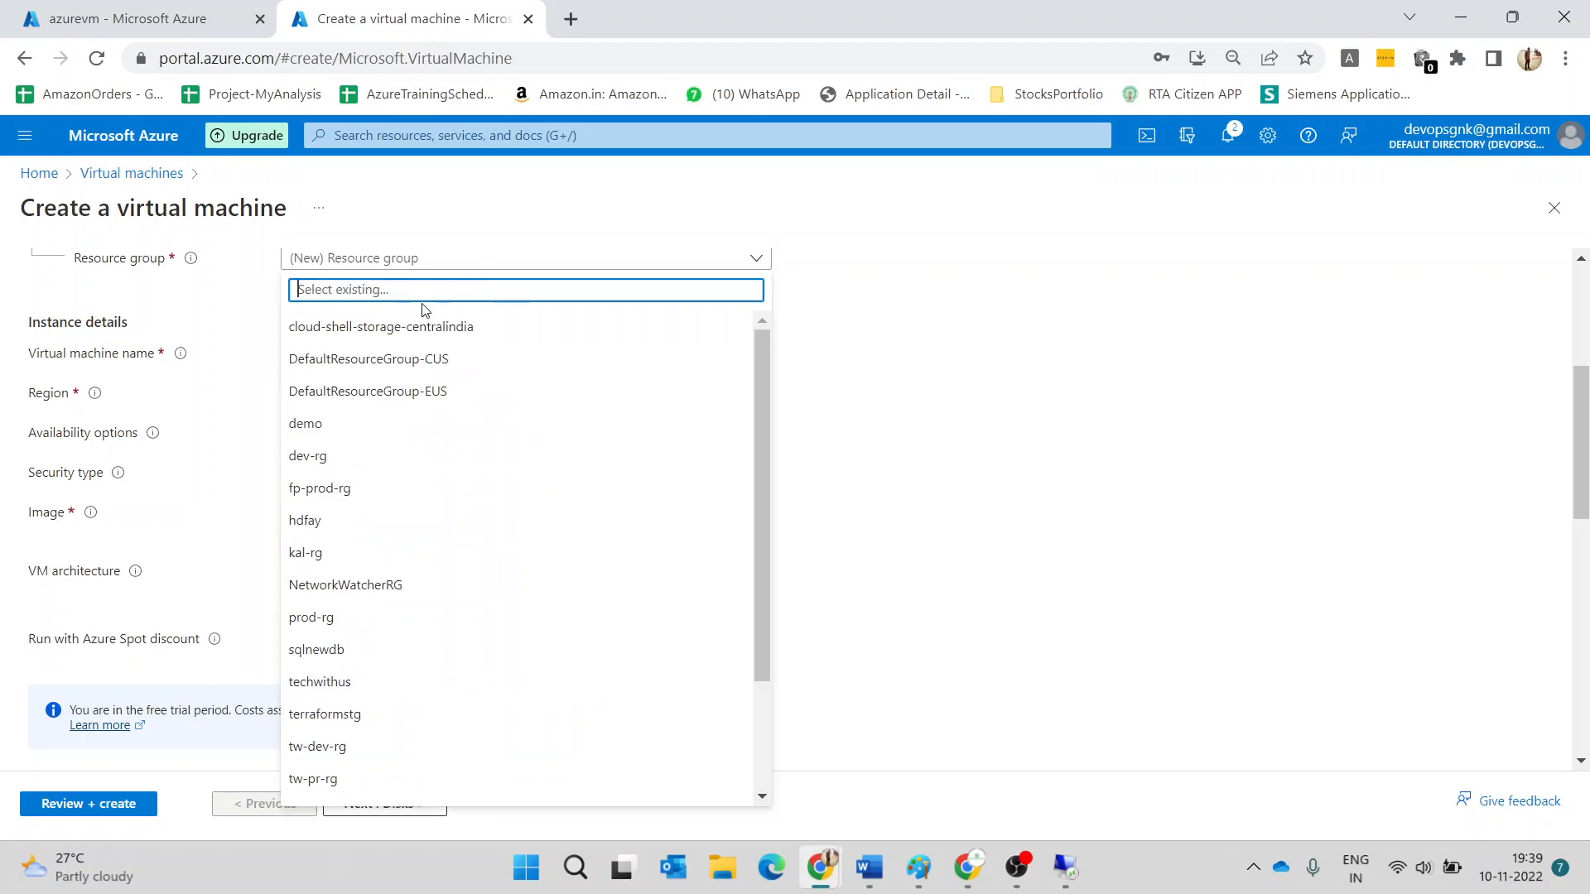
type("tech")
left_click(386, 335)
left_click(384, 358)
type("linu")
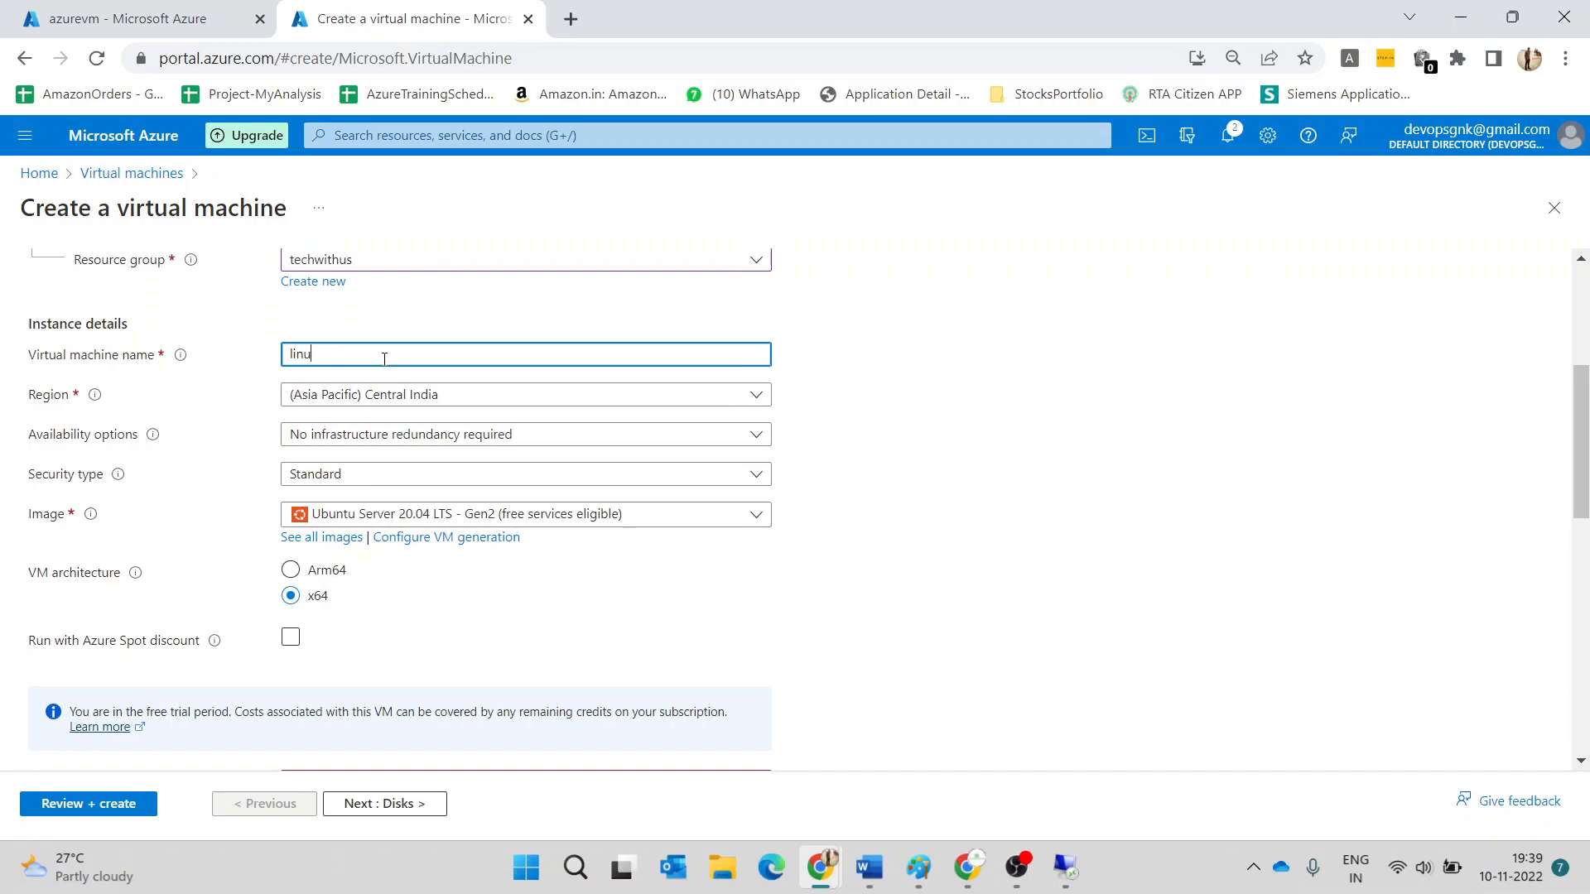
type("xvmkey")
left_click(399, 402)
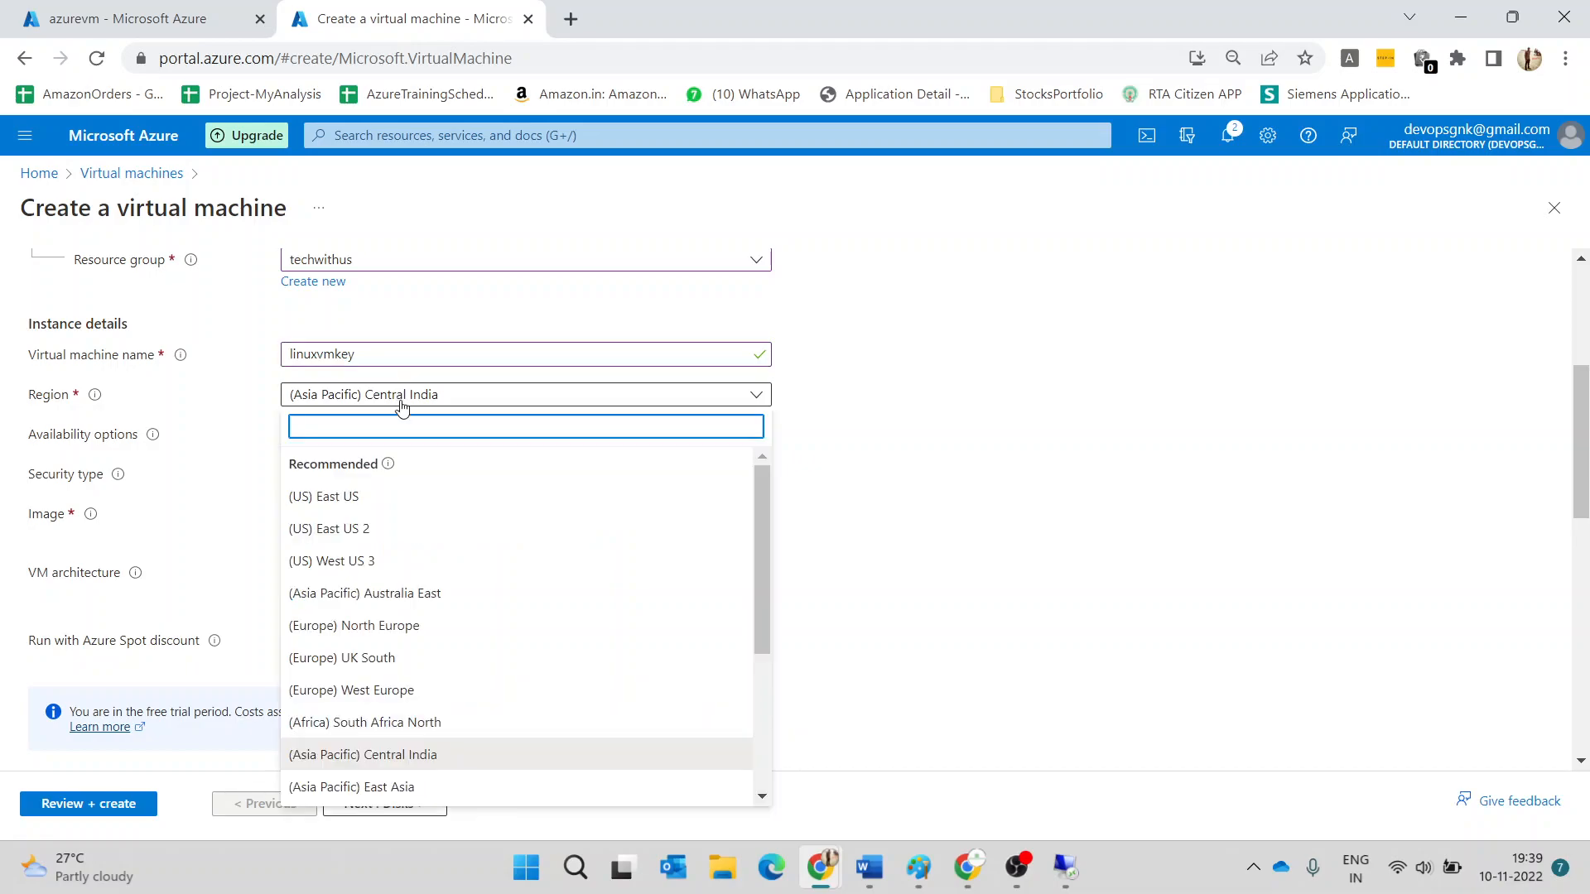
left_click(415, 593)
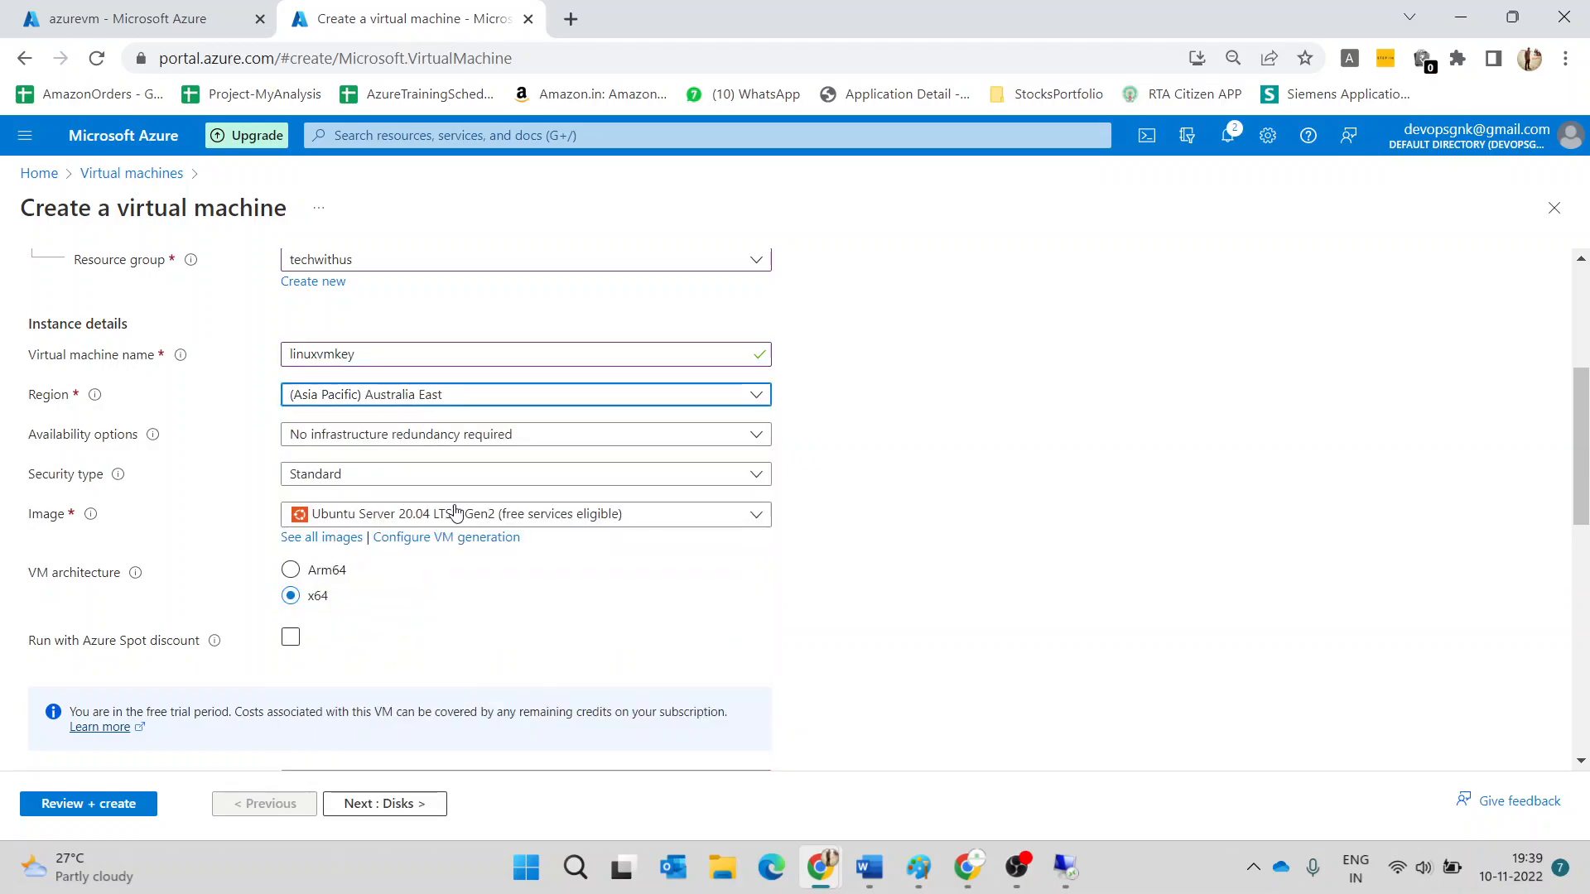
- Replace the default SSH key pair name with vmpublickey
scroll(491, 462, "down", 1)
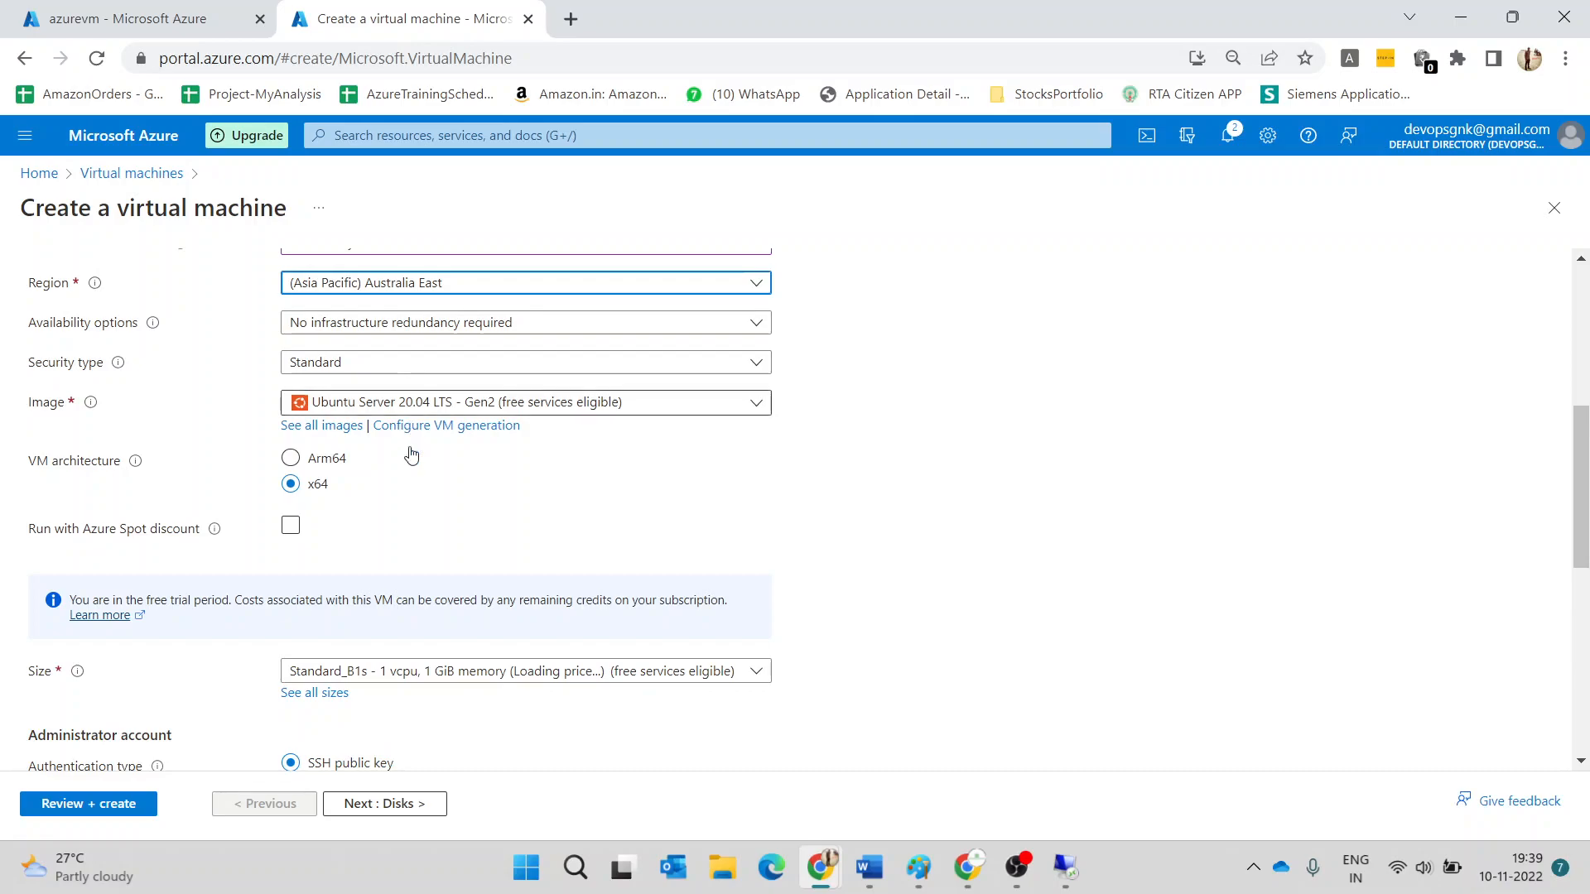
scroll(408, 538, "down", 1)
scroll(397, 586, "down", 2)
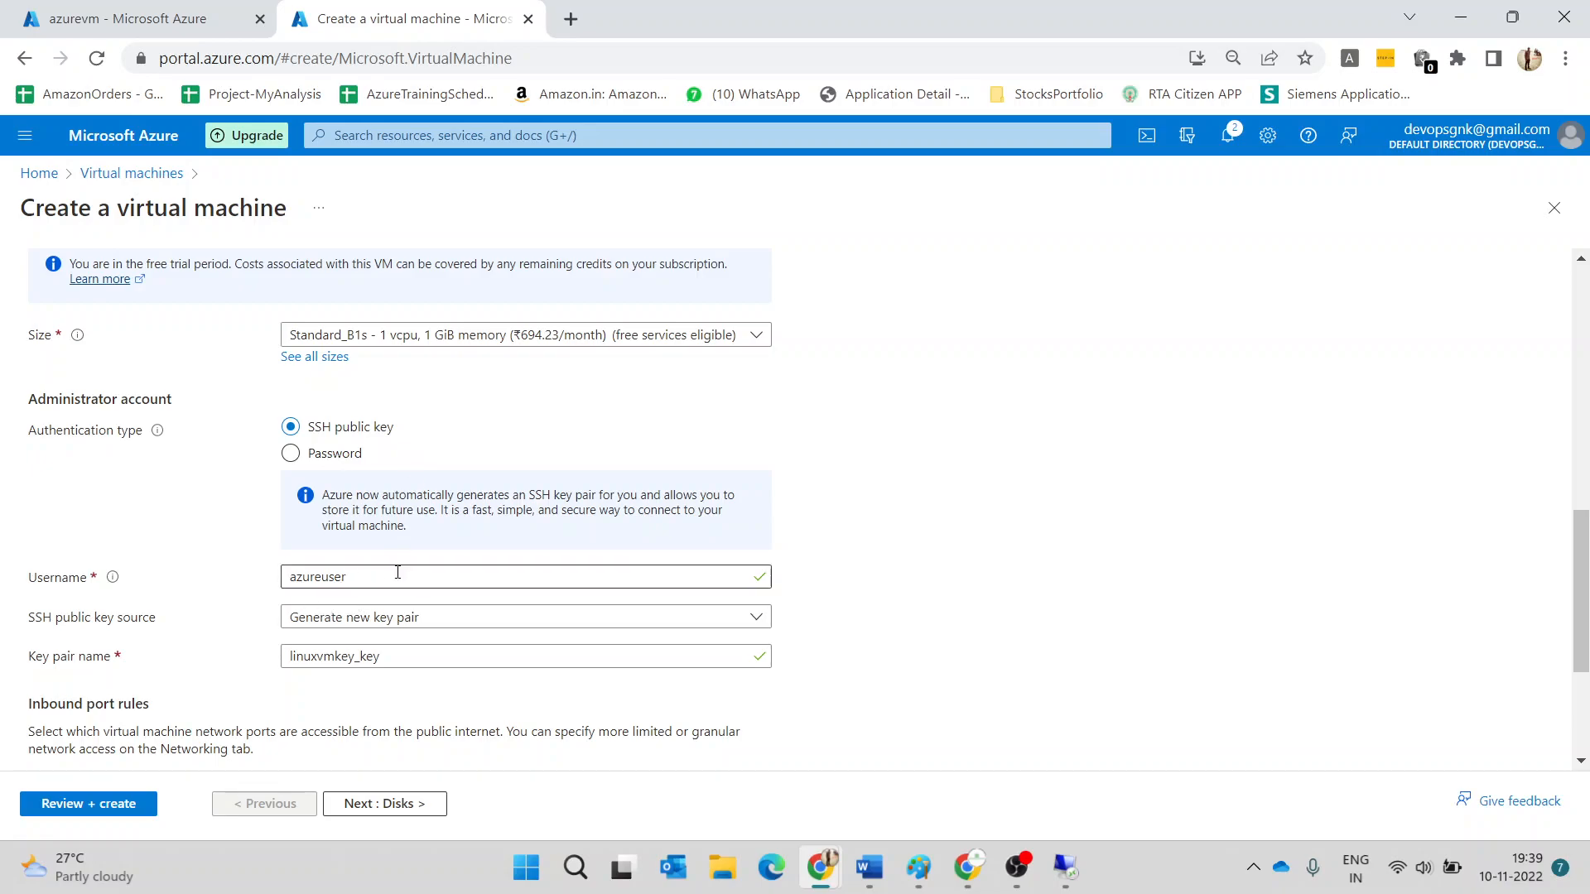
scroll(611, 550, "down", 3)
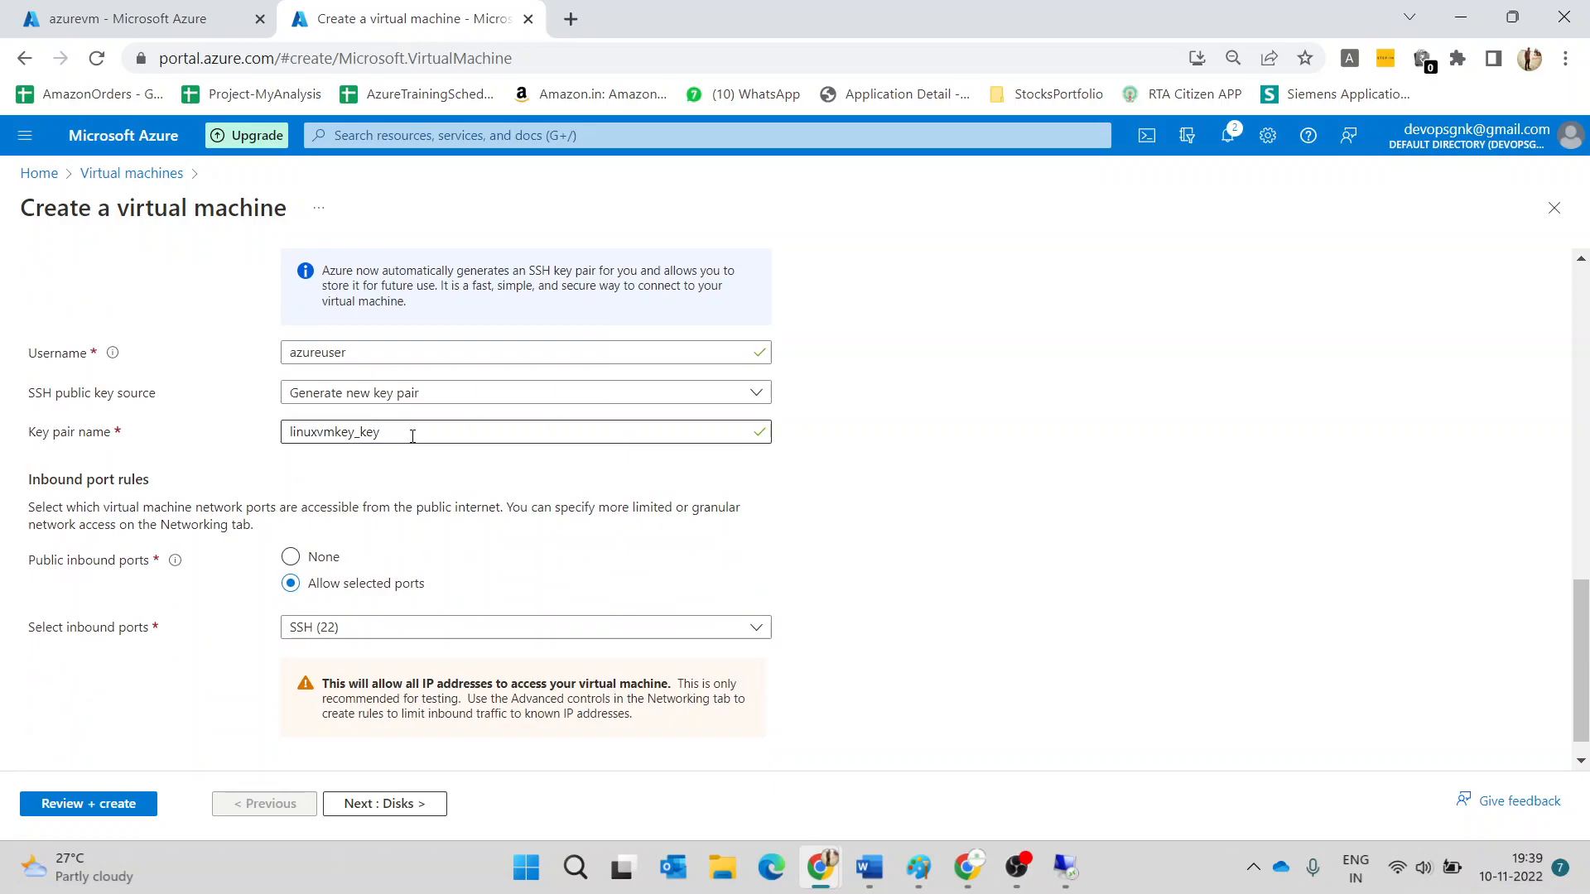
left_click_drag(397, 439, 341, 435)
left_click(386, 435)
key("BackSpace")
key("BackSpace")
key("BackSpace")
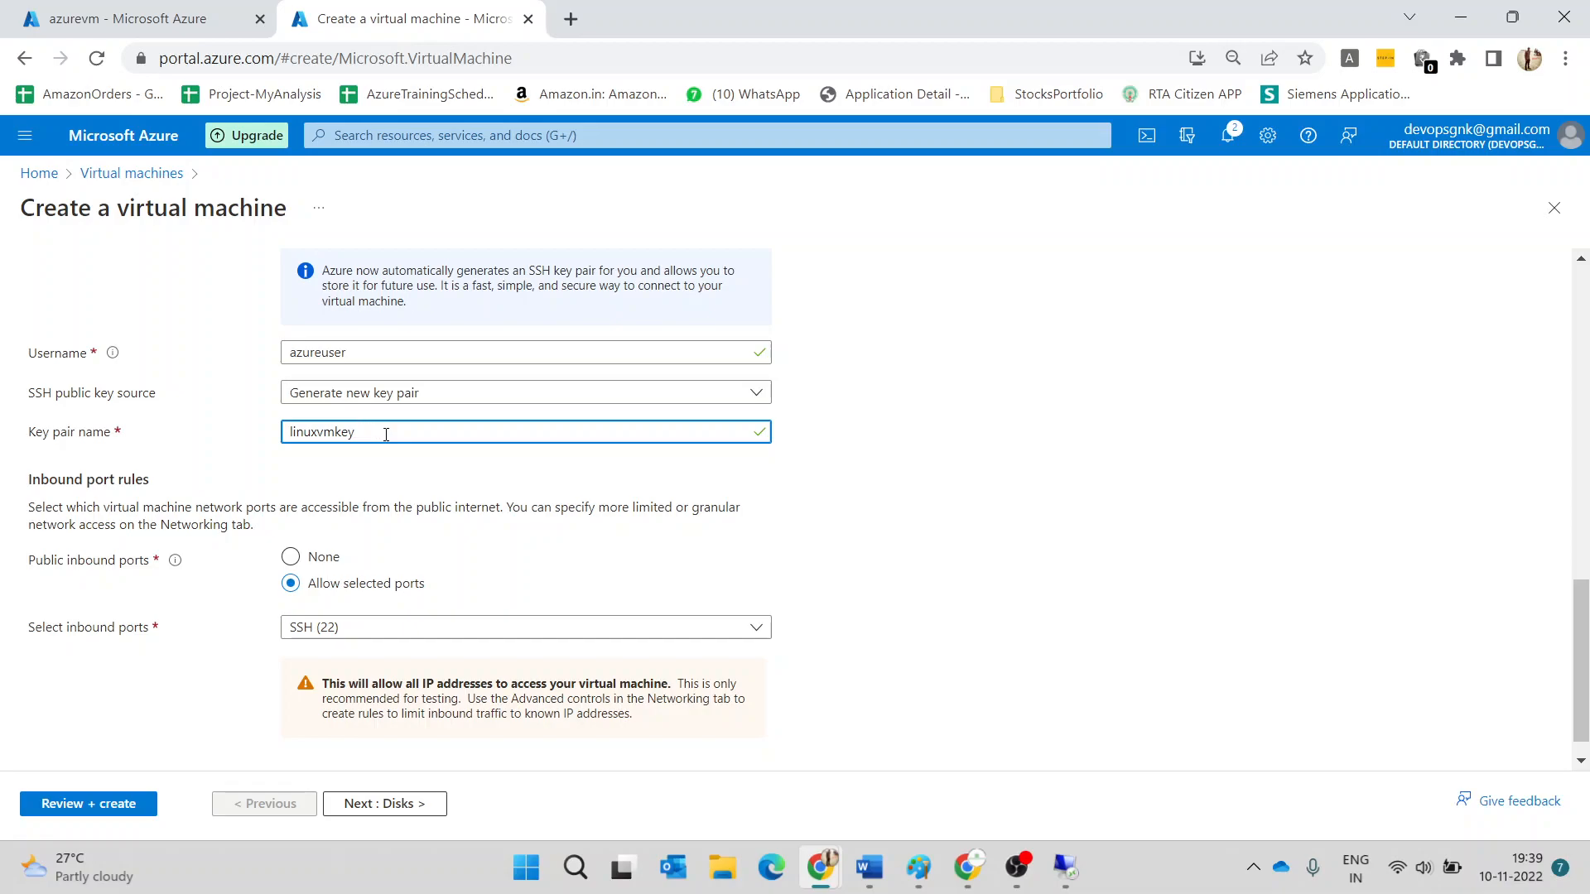
key("BackSpace")
key("BackSpace")
key("BackSpace")
key("BackSpace")
key("BackSpace")
key("BackSpace")
key("BackSpace")
key("BackSpace")
key("BackSpace")
key("BackSpace")
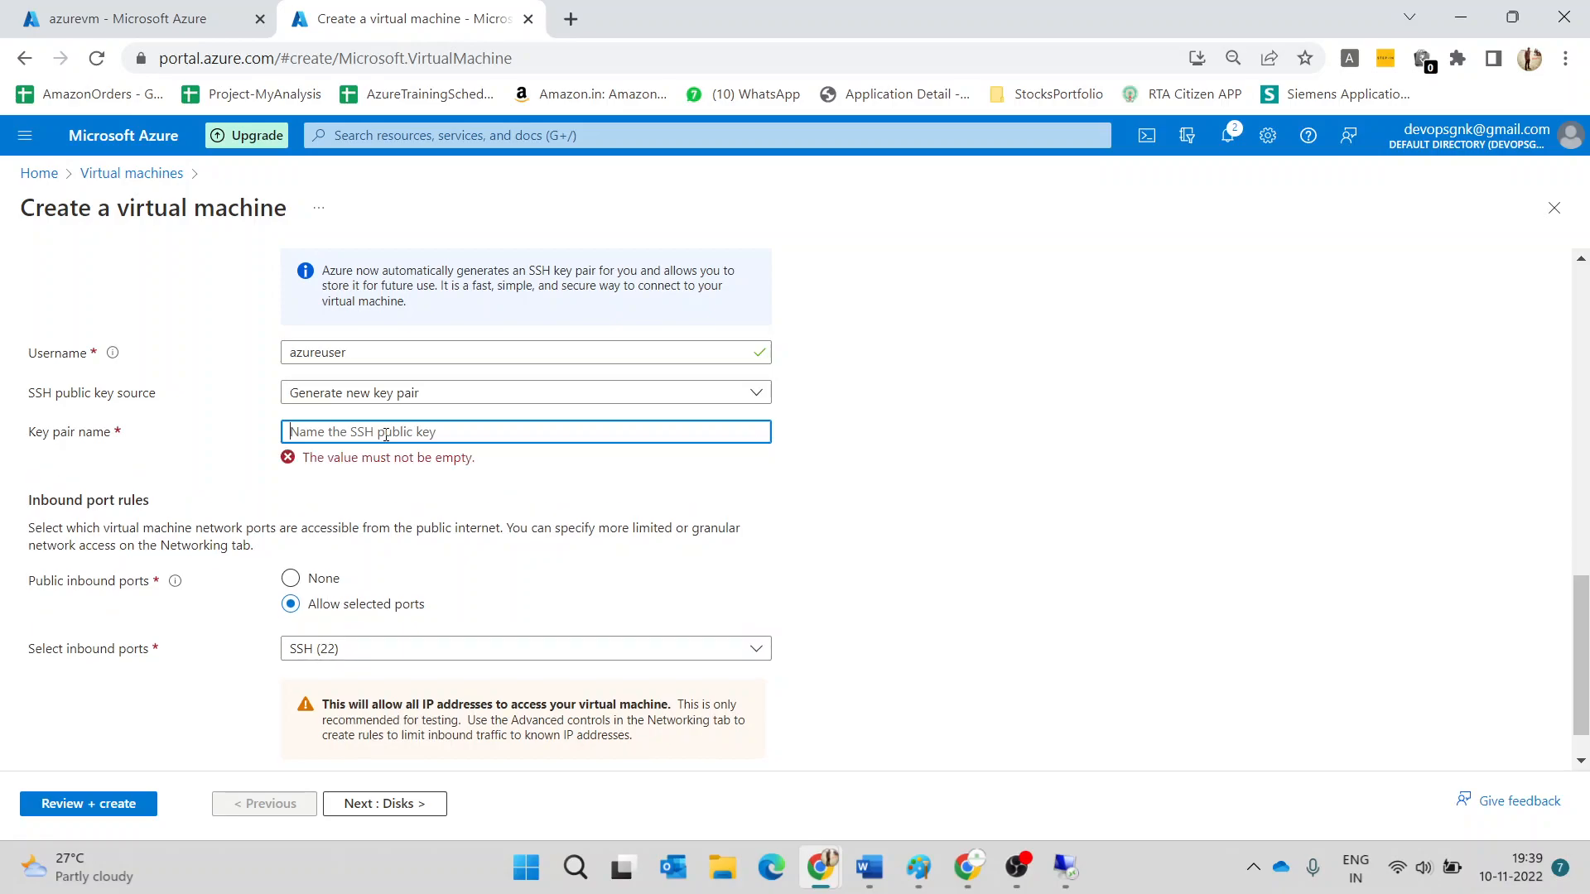
type("v")
key("BackSpace")
type("vmpub")
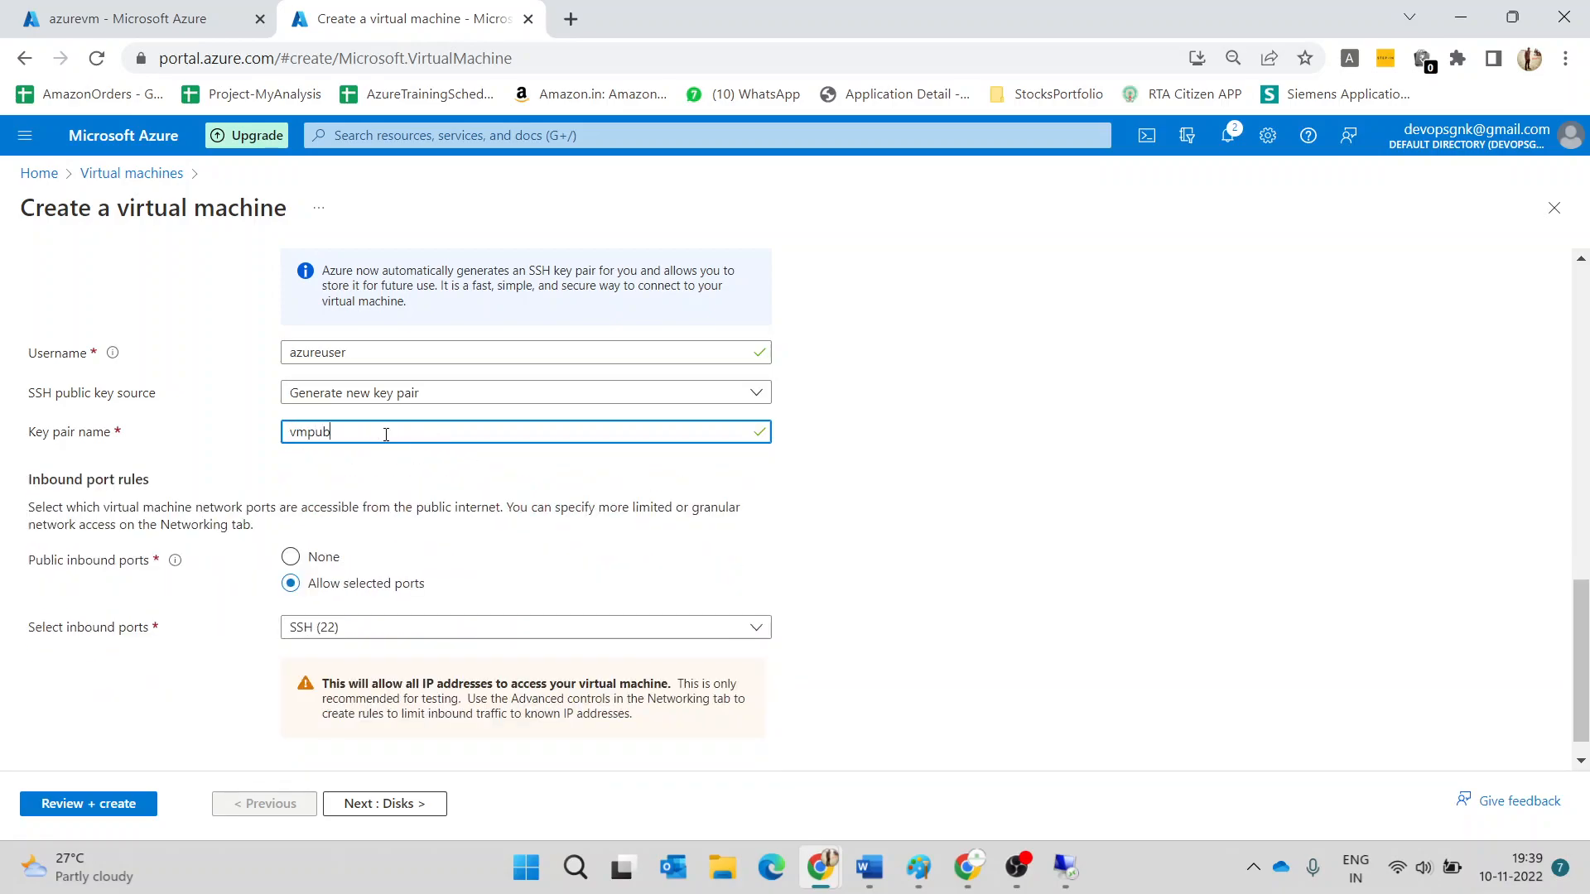
type("lickey")
- Skip through Disks and Networking to Review + create, then submit the validated Standard B1s VM
left_click(382, 804)
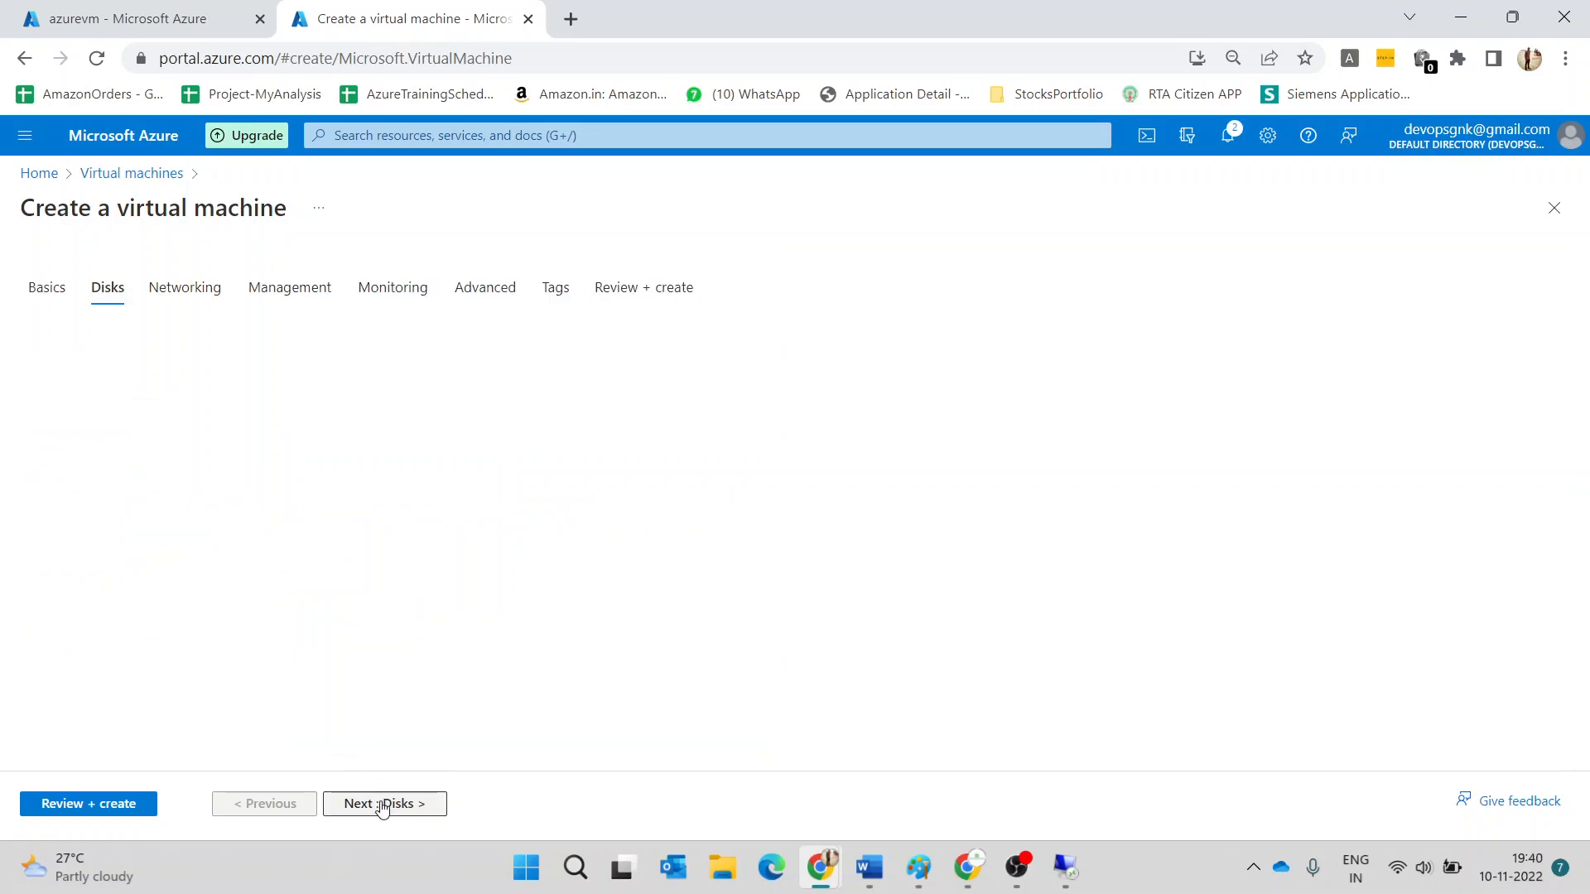
left_click(383, 805)
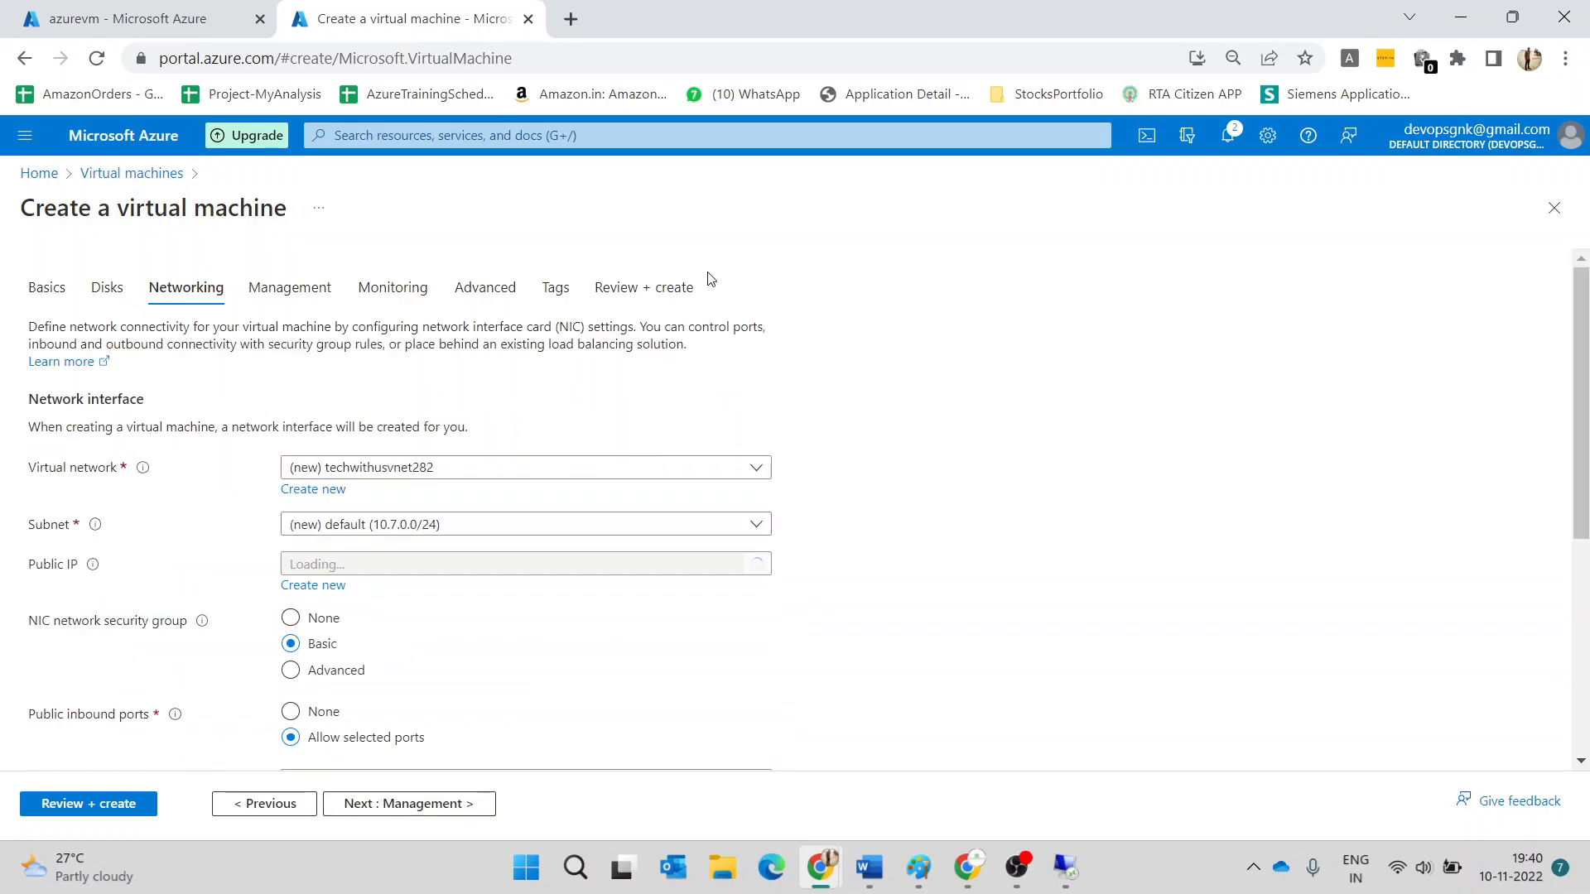
left_click(681, 290)
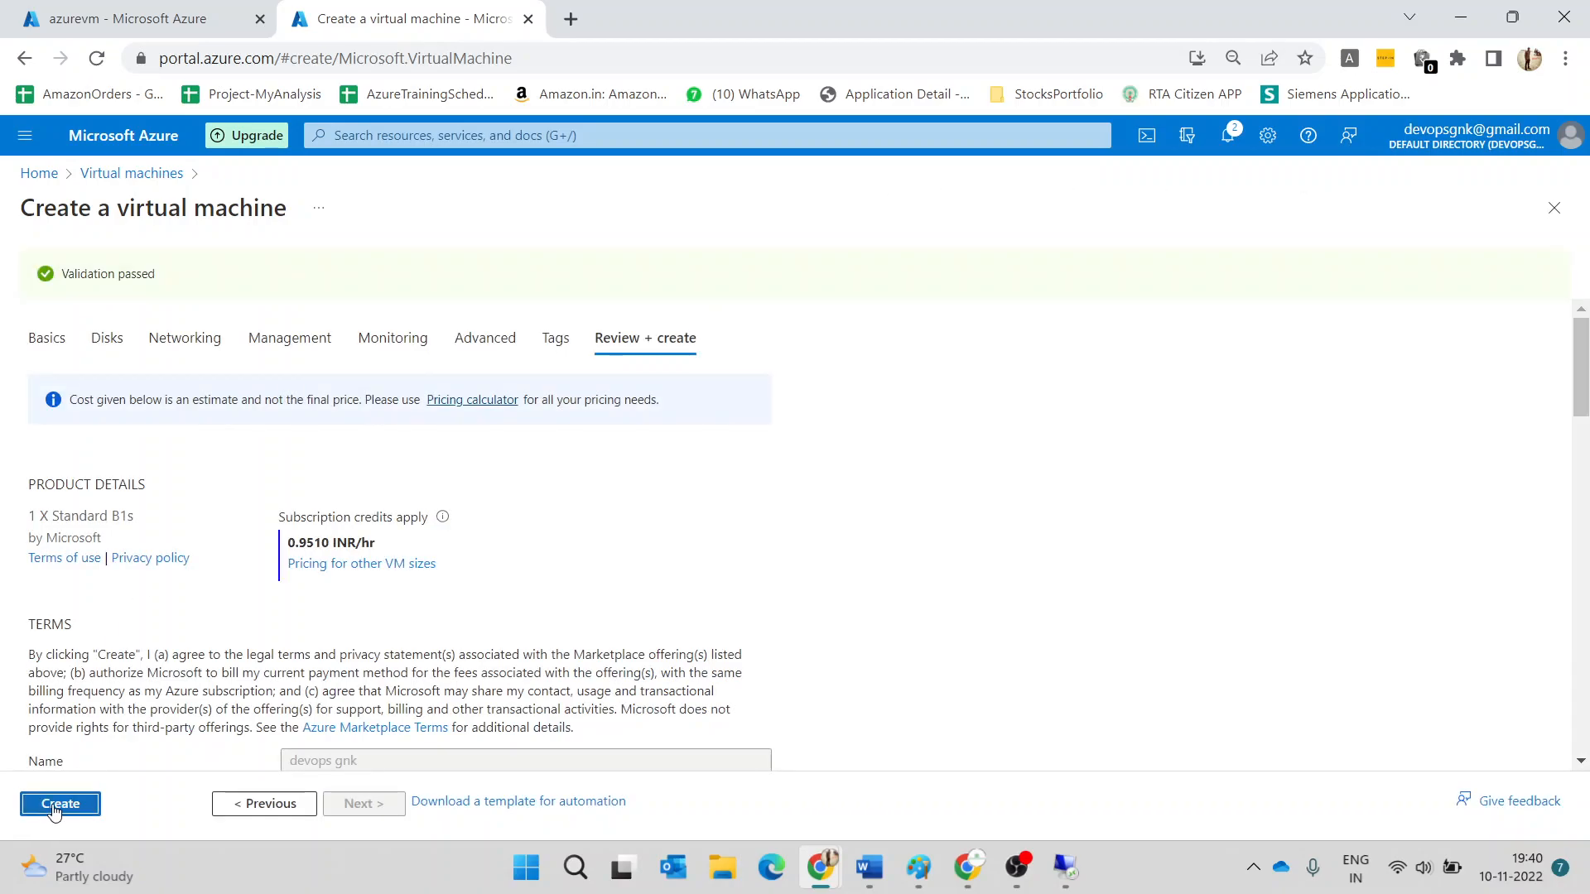
left_click(55, 808)
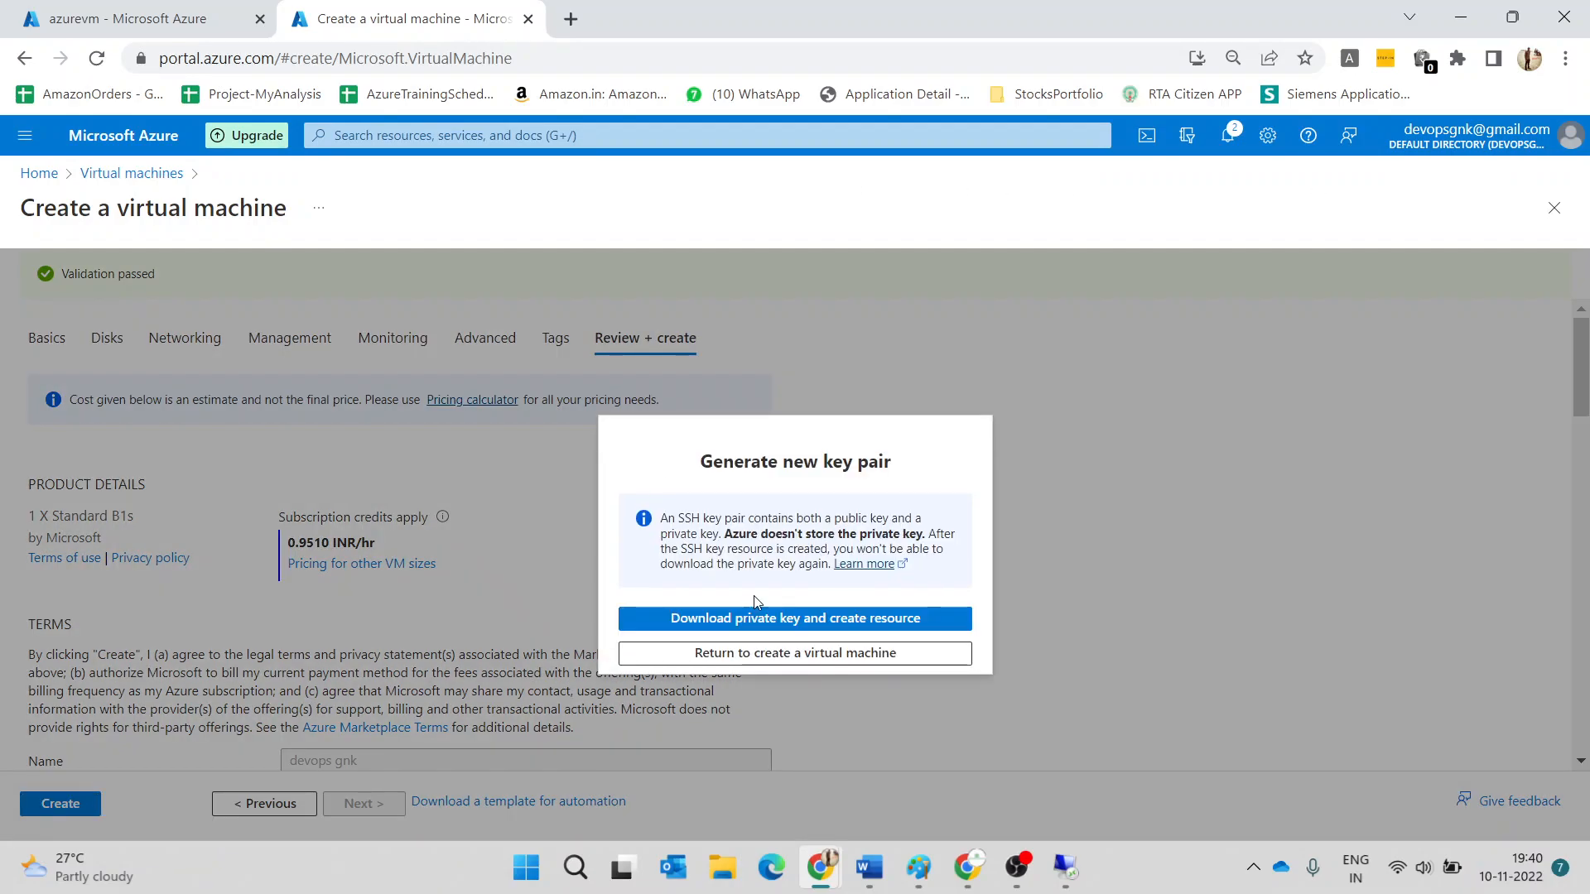
- Download the private key vmpublickey.pem, create the VM, and check the deployment notifications
left_click(766, 623)
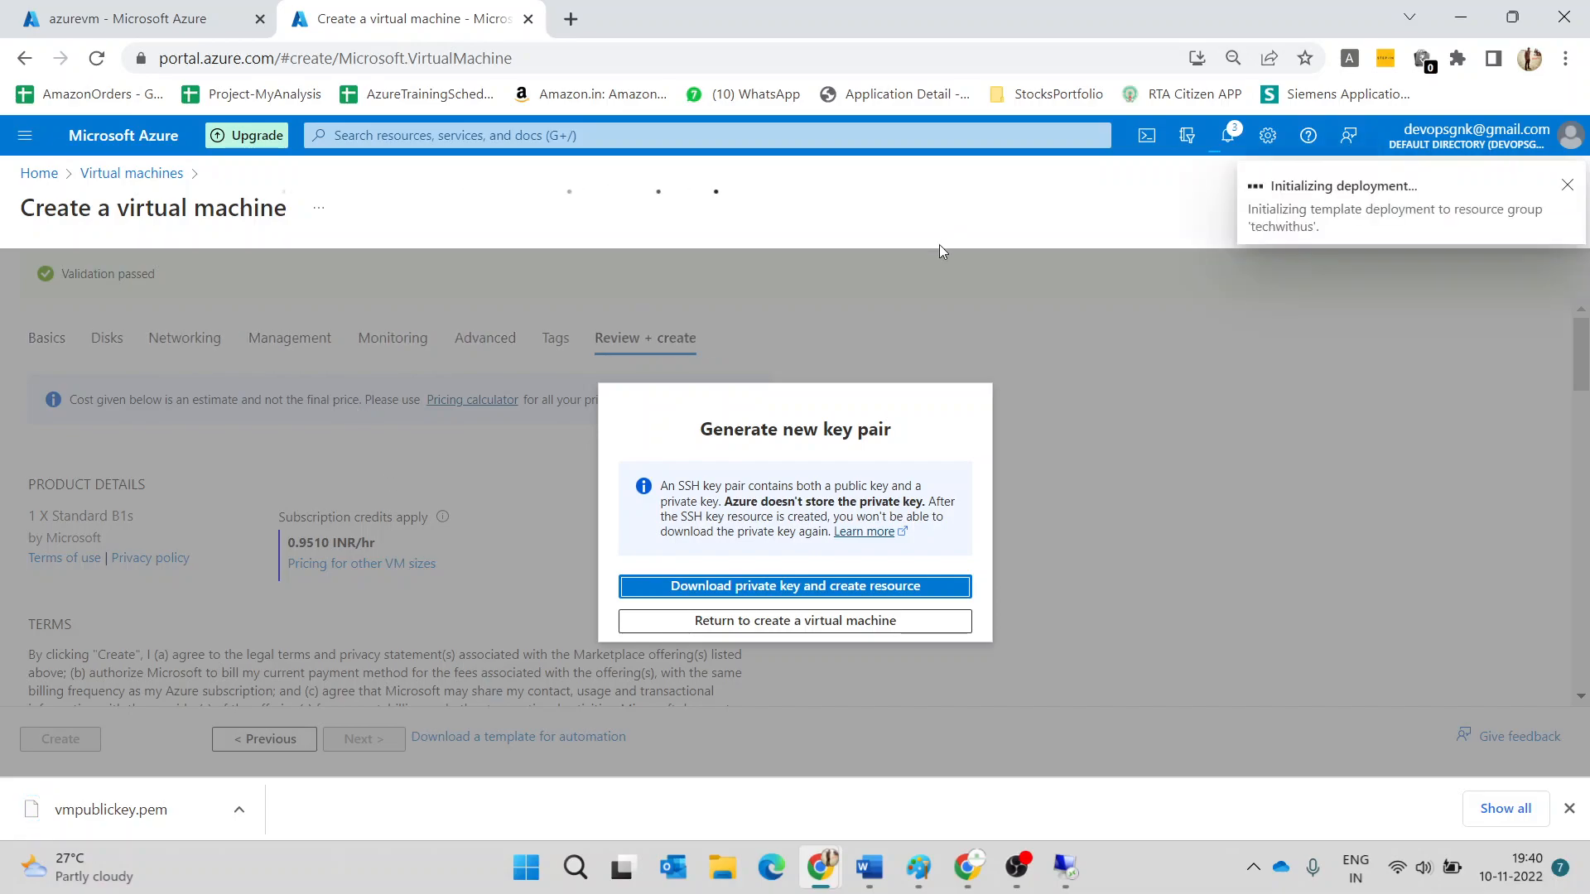
left_click(1224, 145)
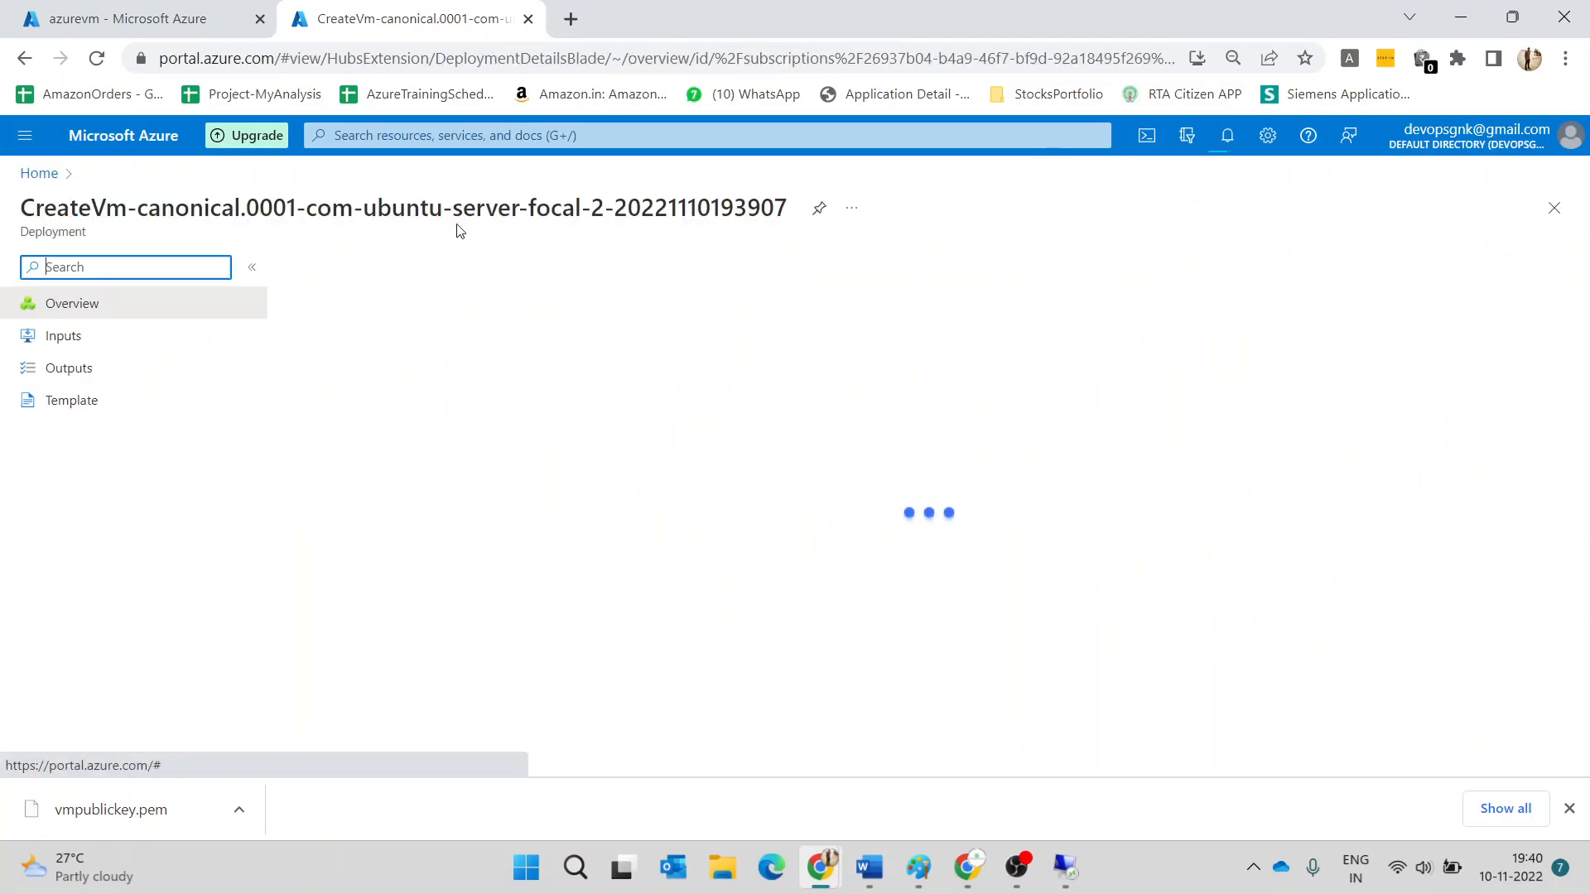
- View Chrome's full downloads list, close it, and launch PuTTYgen from Windows Search
left_click(1504, 808)
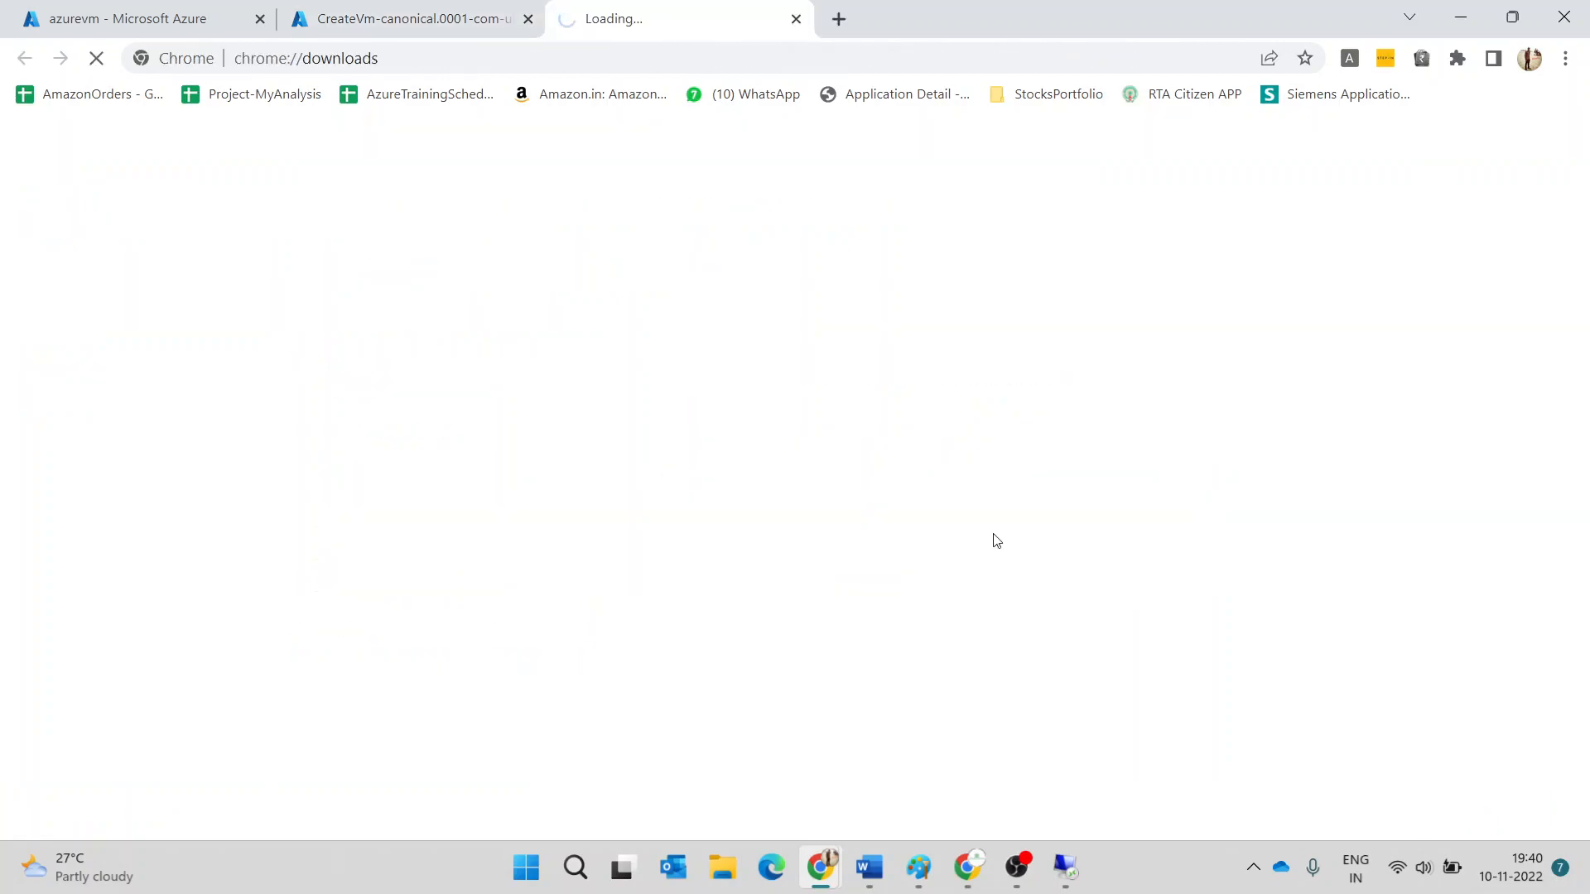
left_click(796, 19)
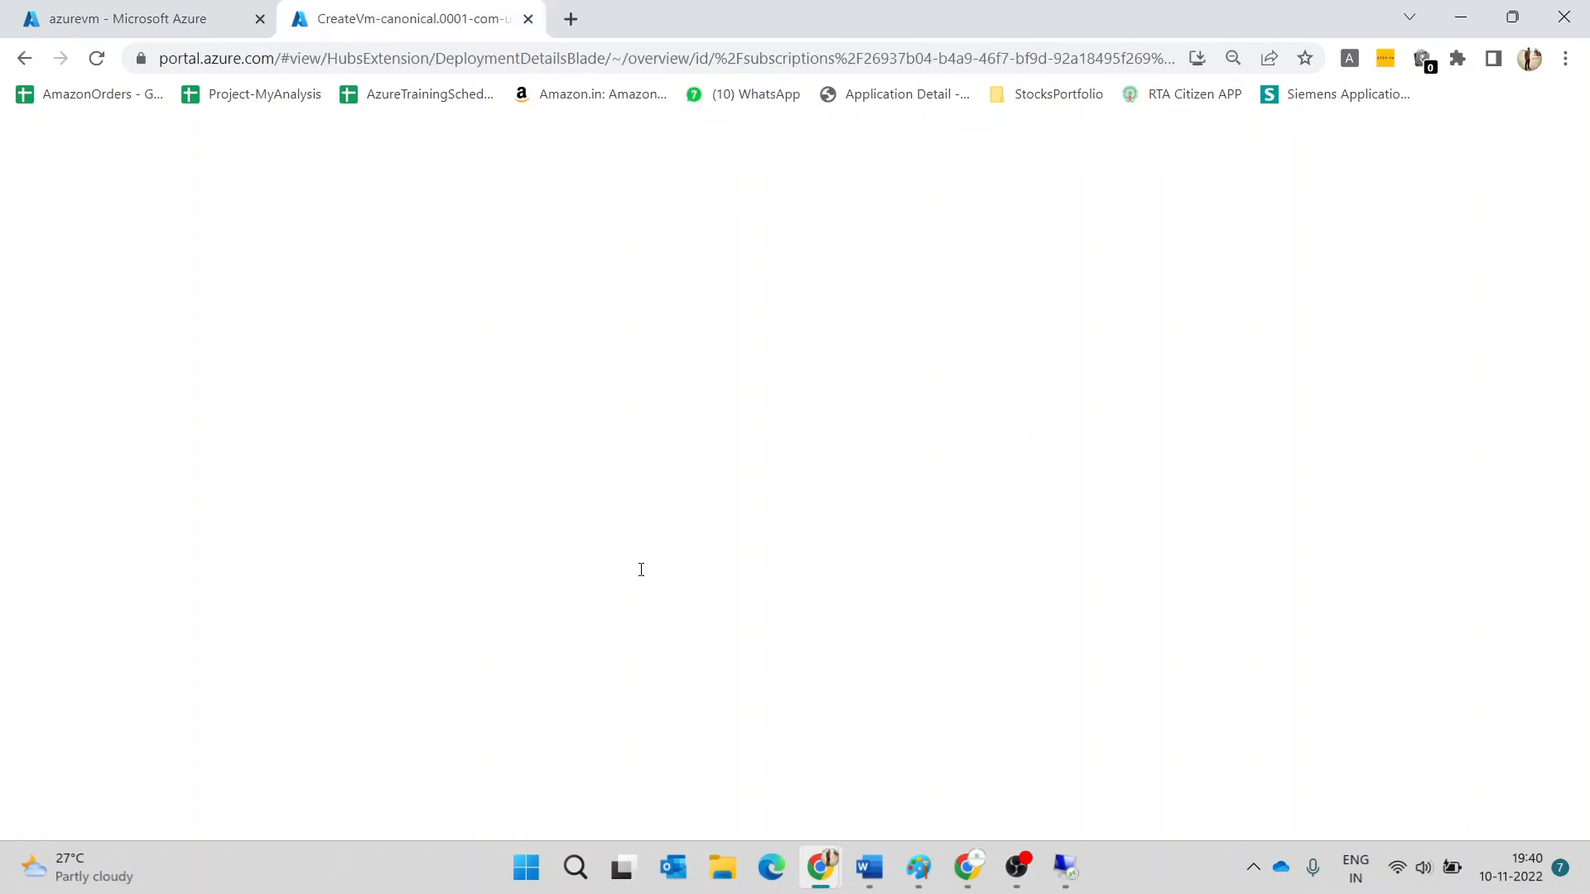
left_click(577, 868)
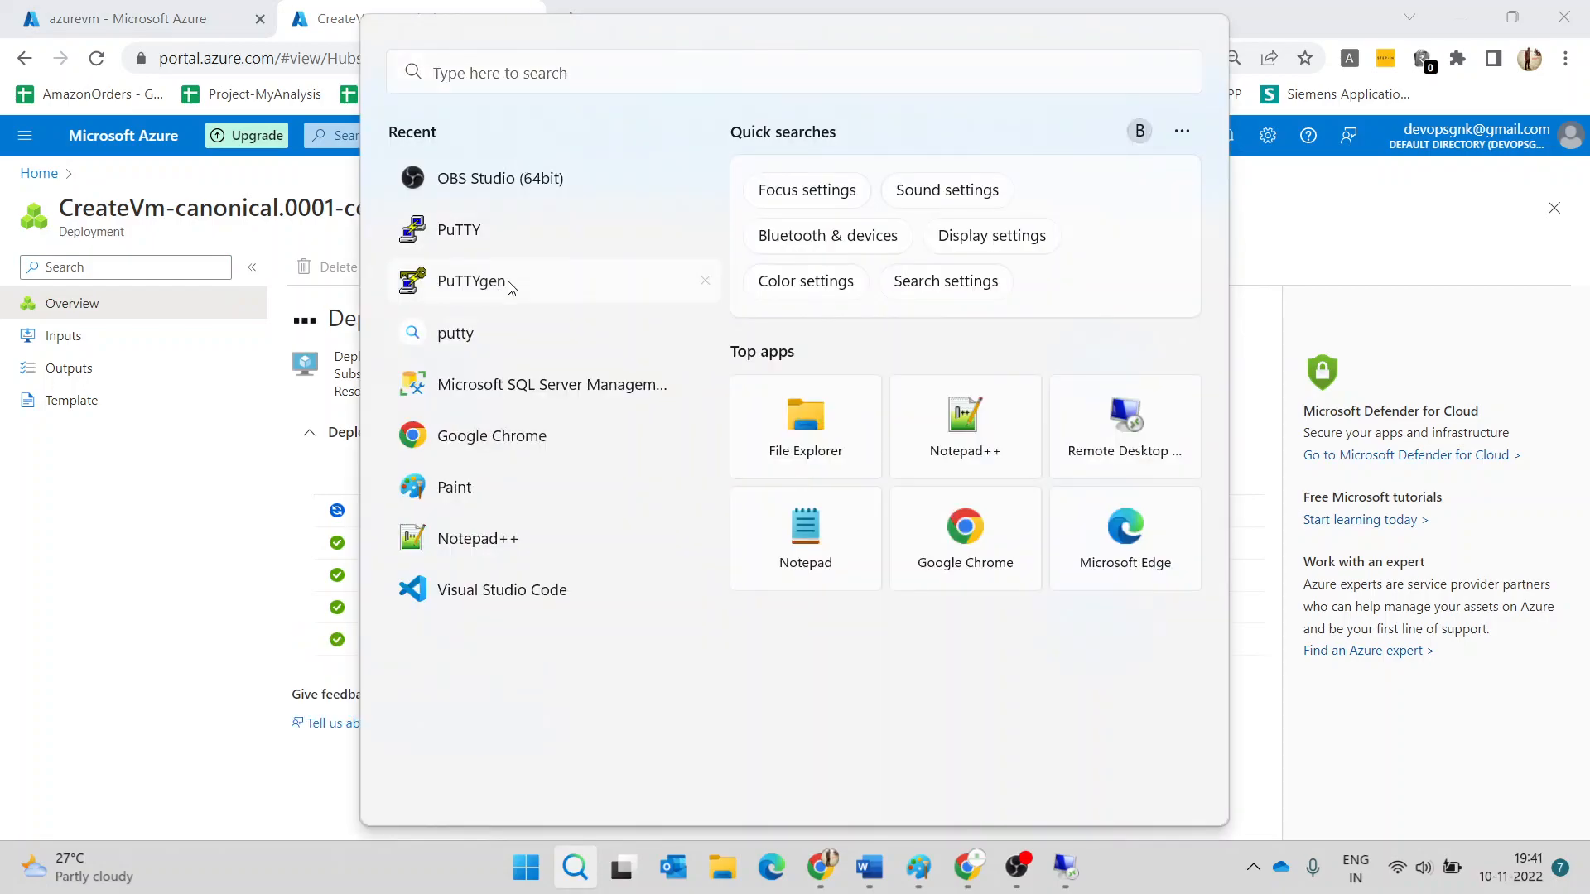
left_click(508, 283)
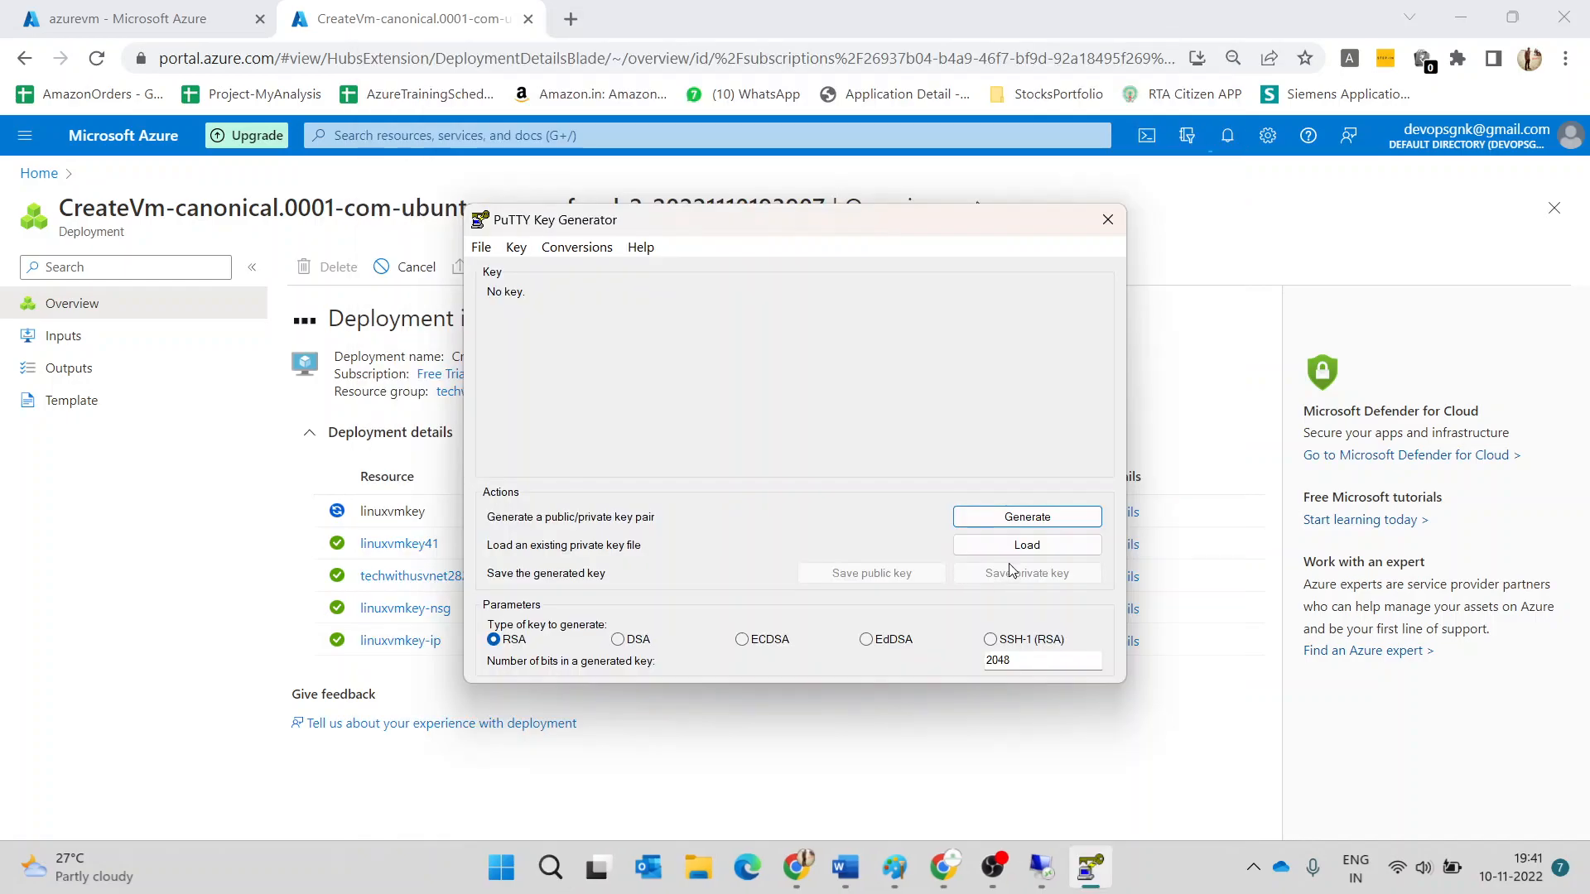
- Open PuTTYgen's Load dialog and browse the Downloads folder for a private key file
left_click(1024, 547)
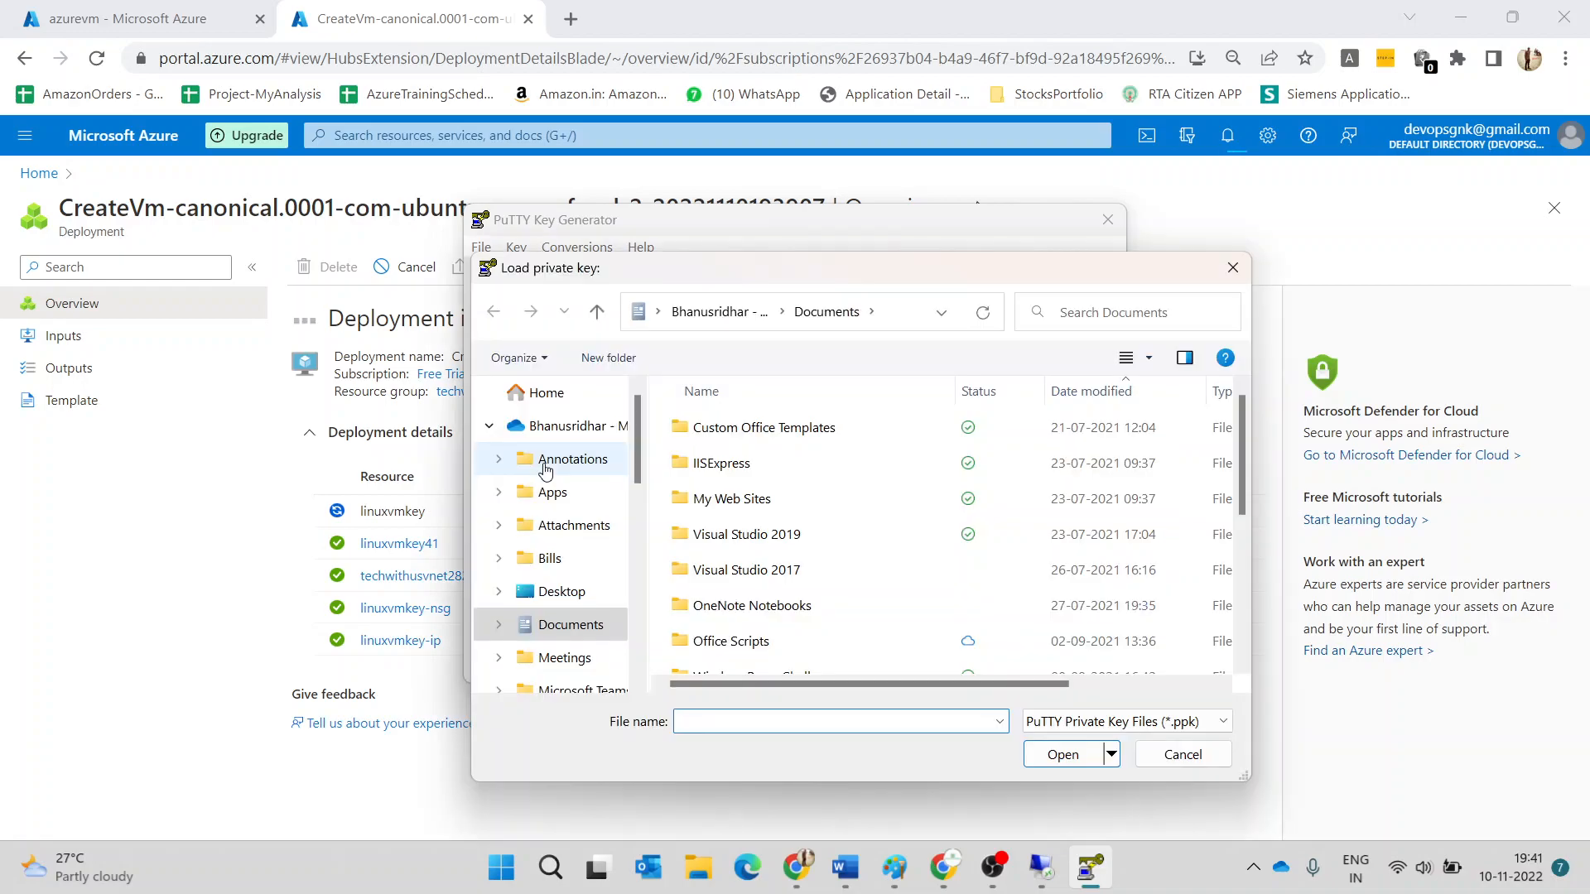
scroll(545, 469, "down", 1)
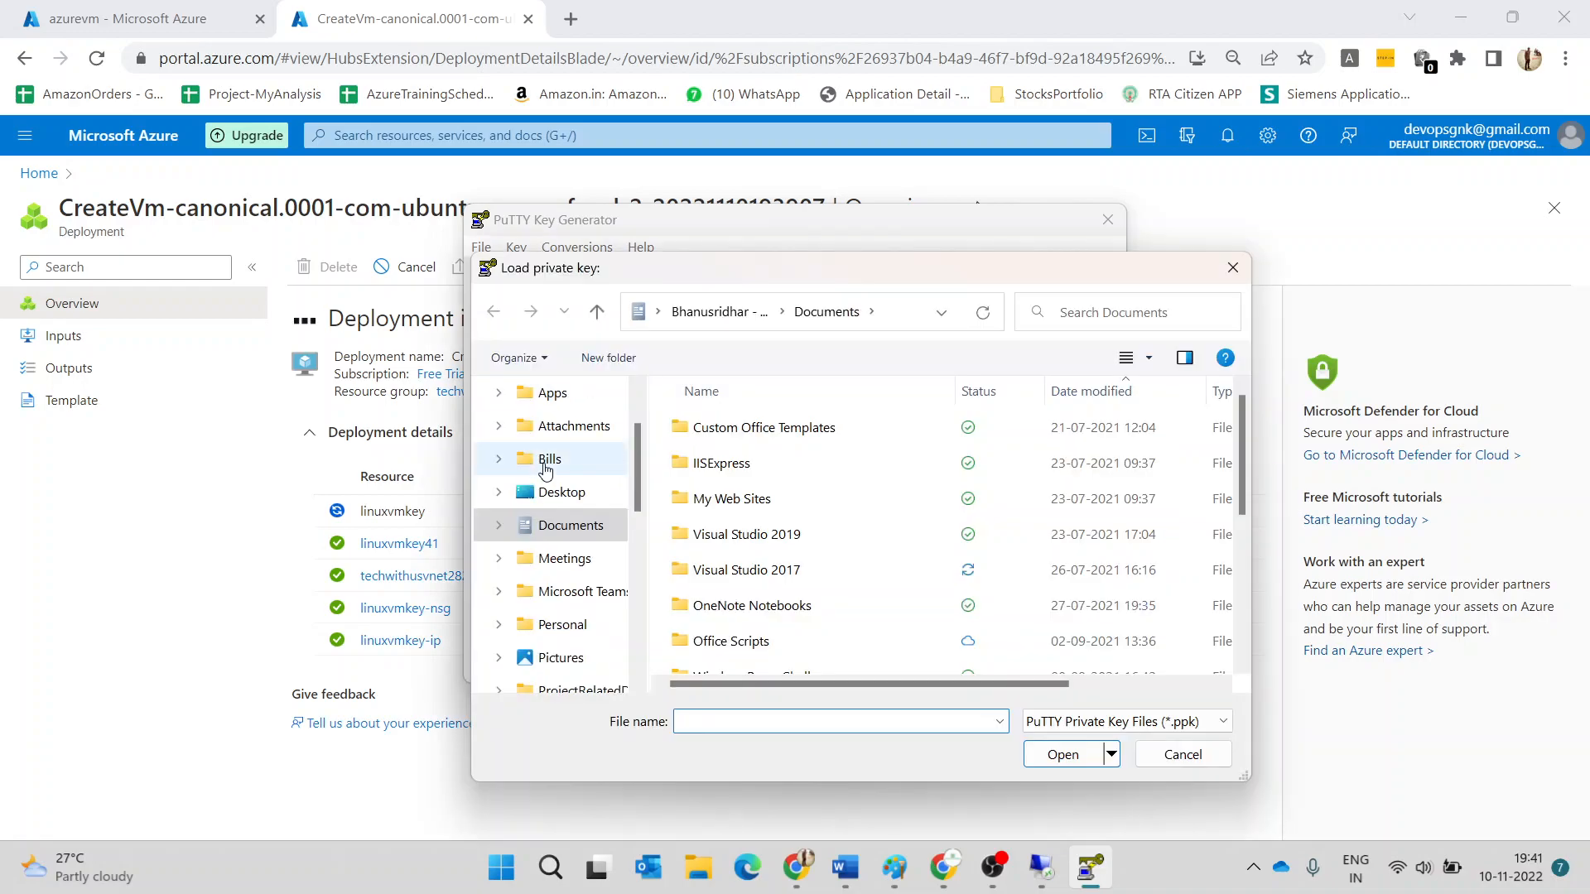
scroll(545, 469, "down", 1)
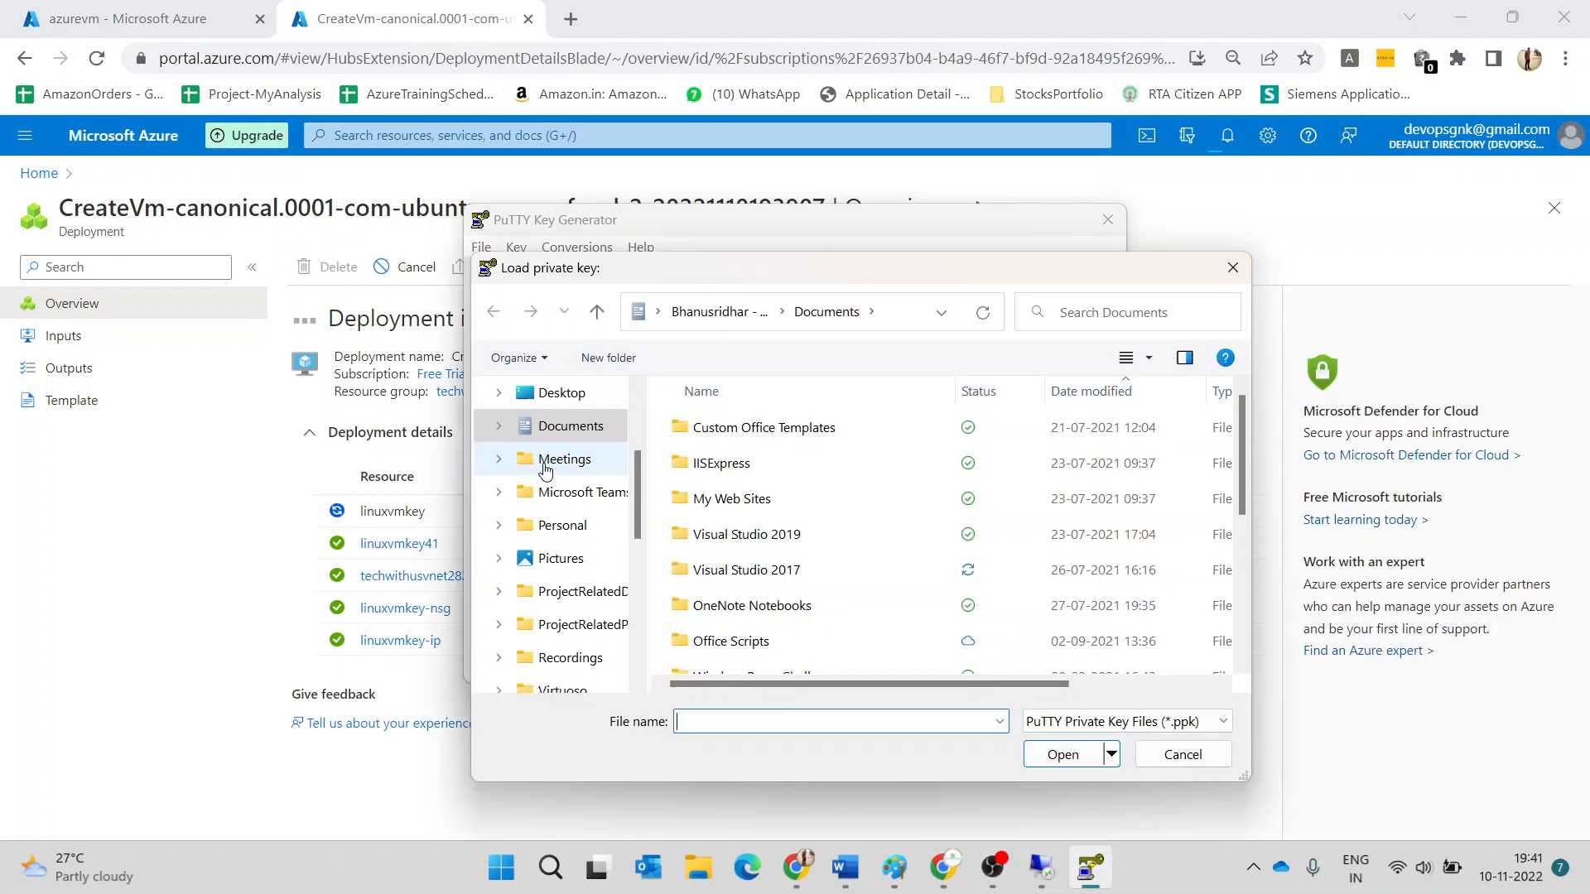
scroll(544, 469, "down", 3)
left_click(555, 596)
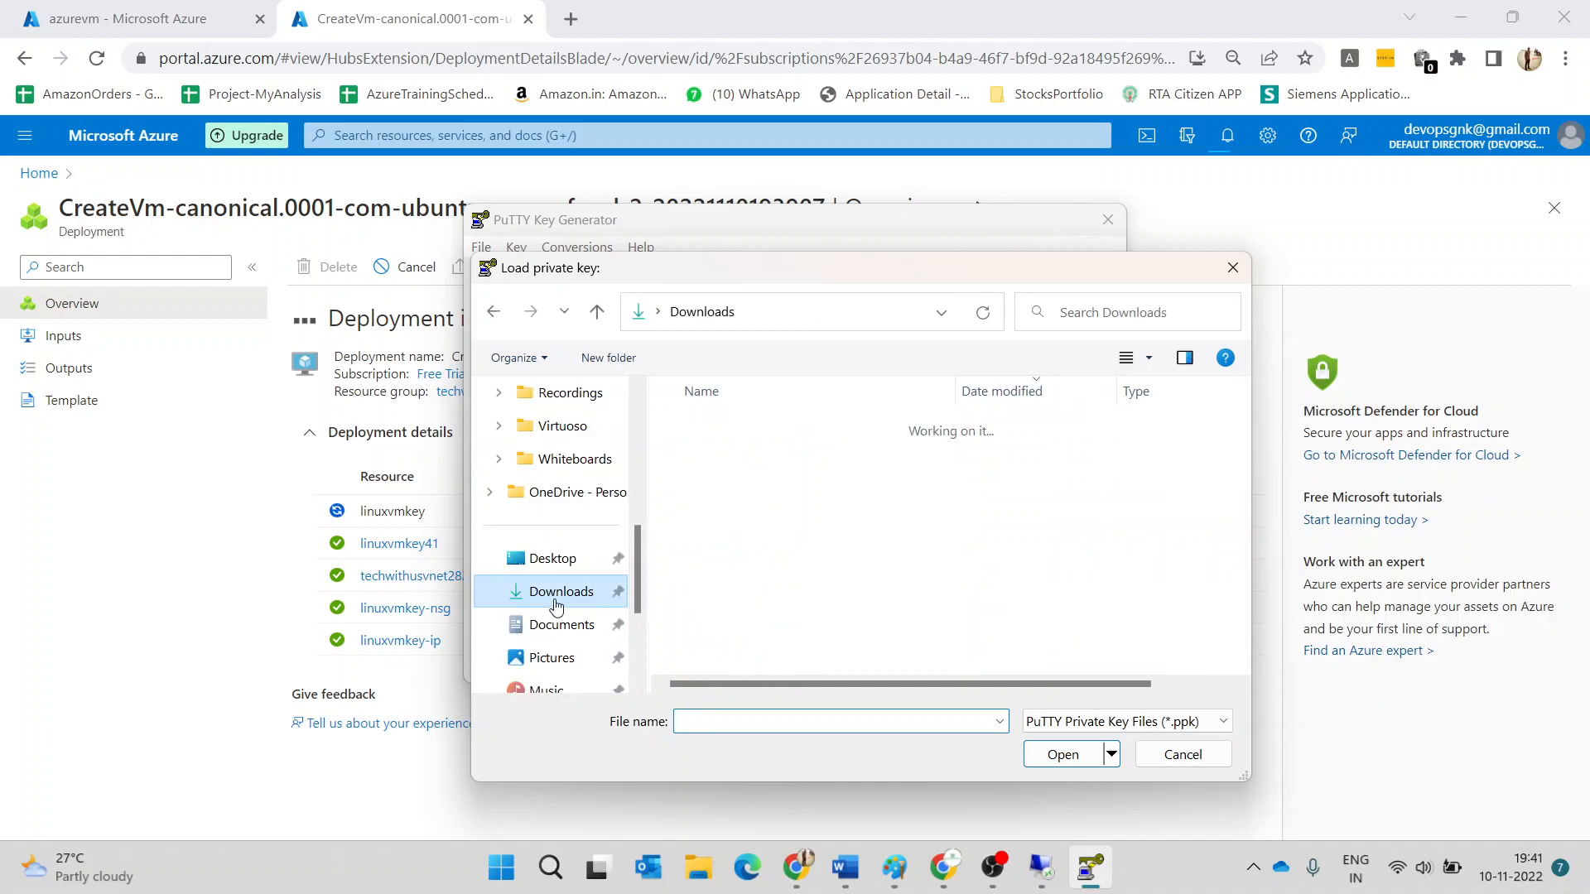
scroll(788, 473, "down", 2)
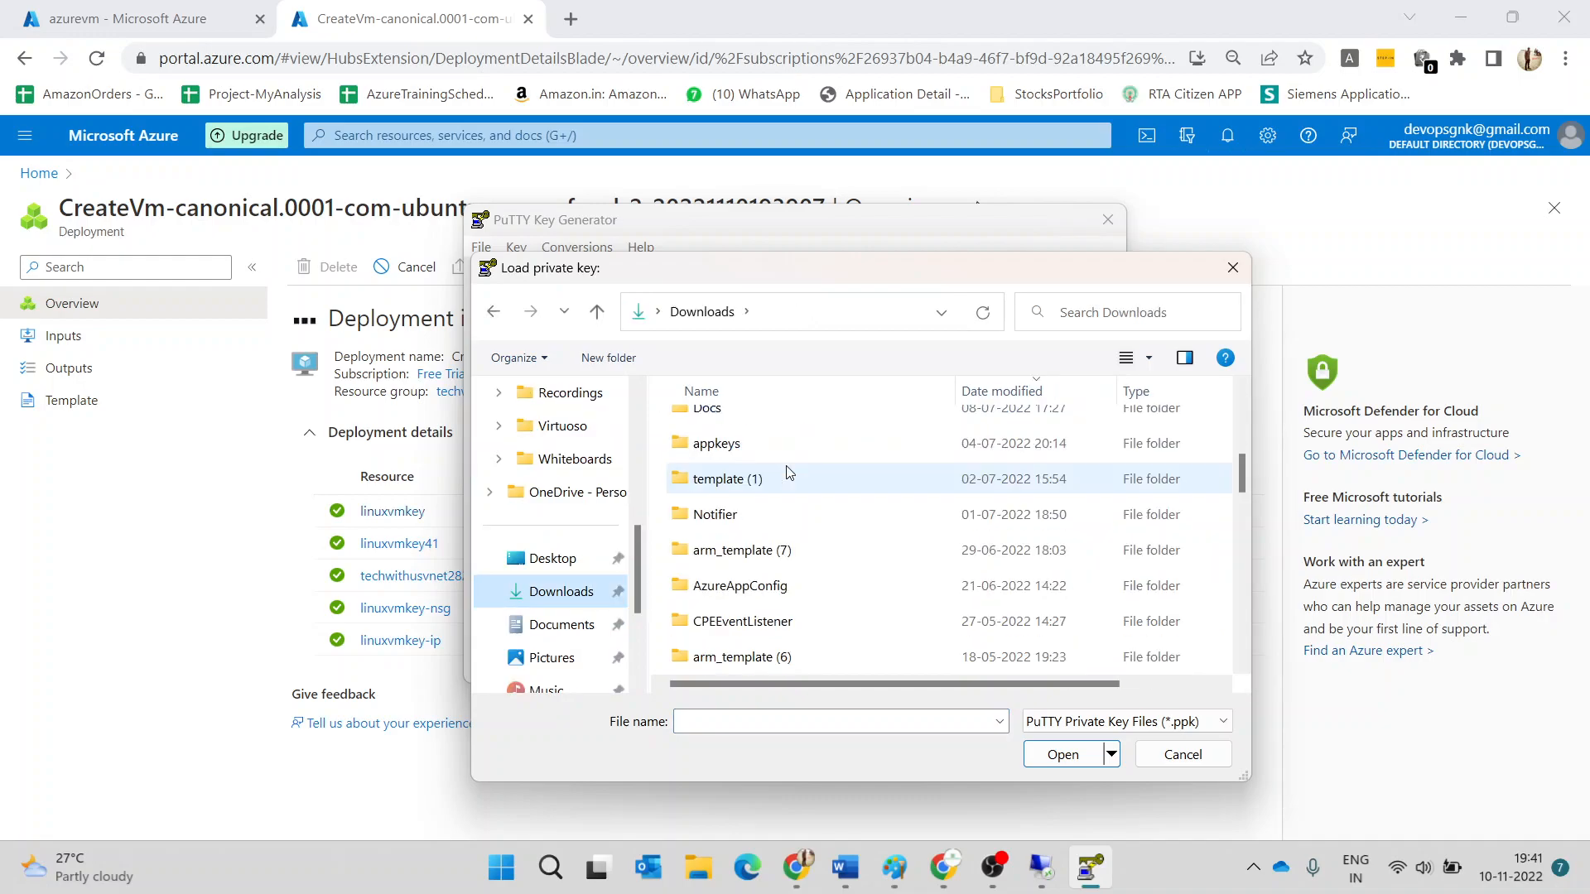
scroll(789, 473, "down", 1)
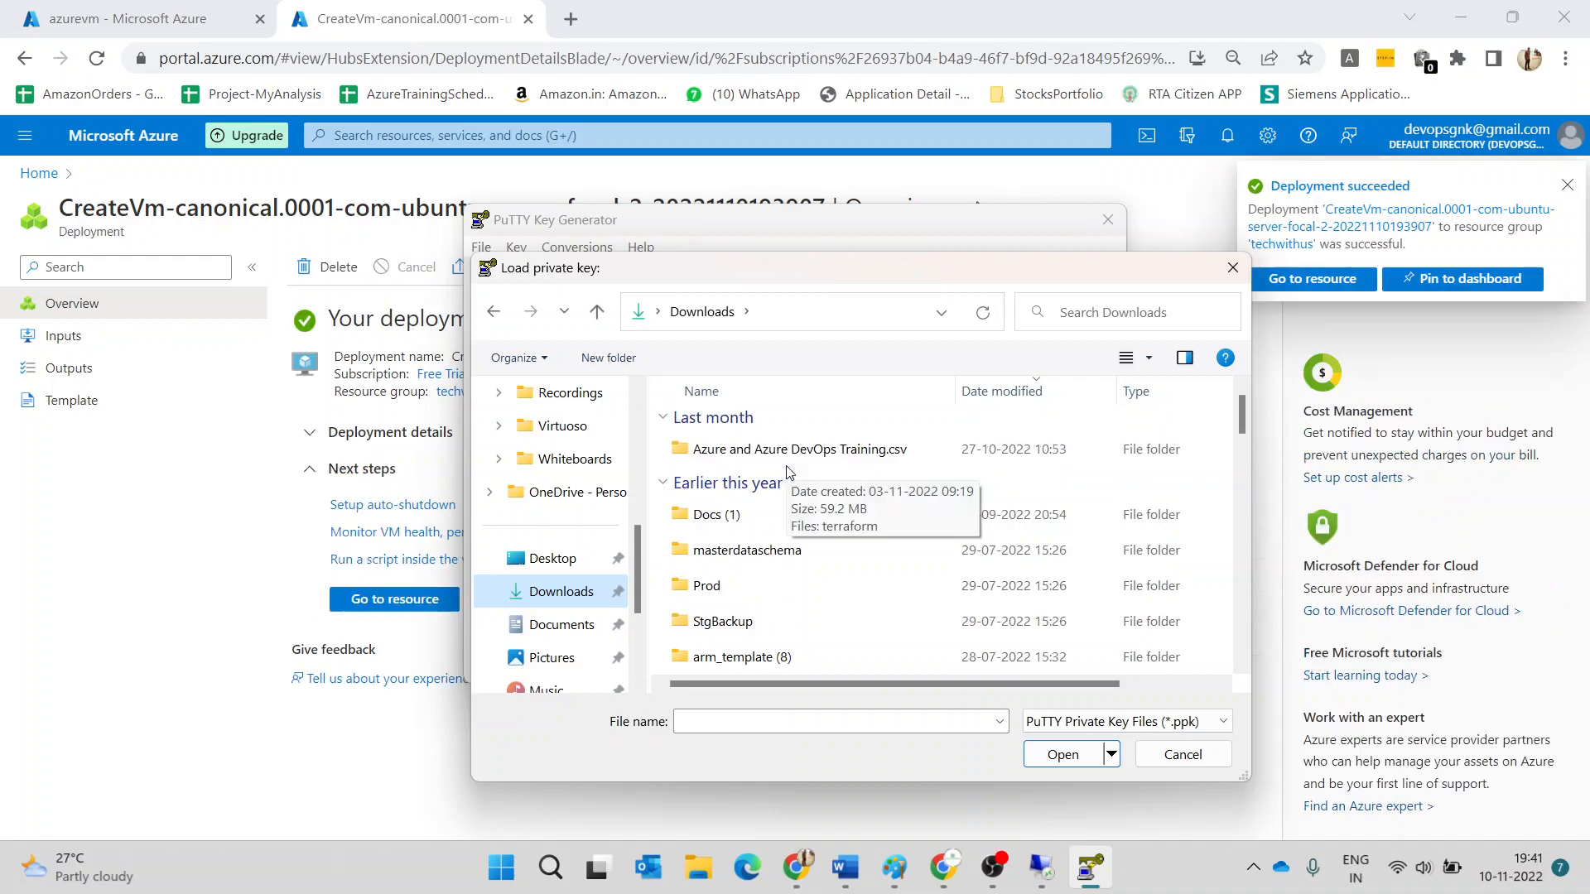
scroll(787, 472, "down", 5)
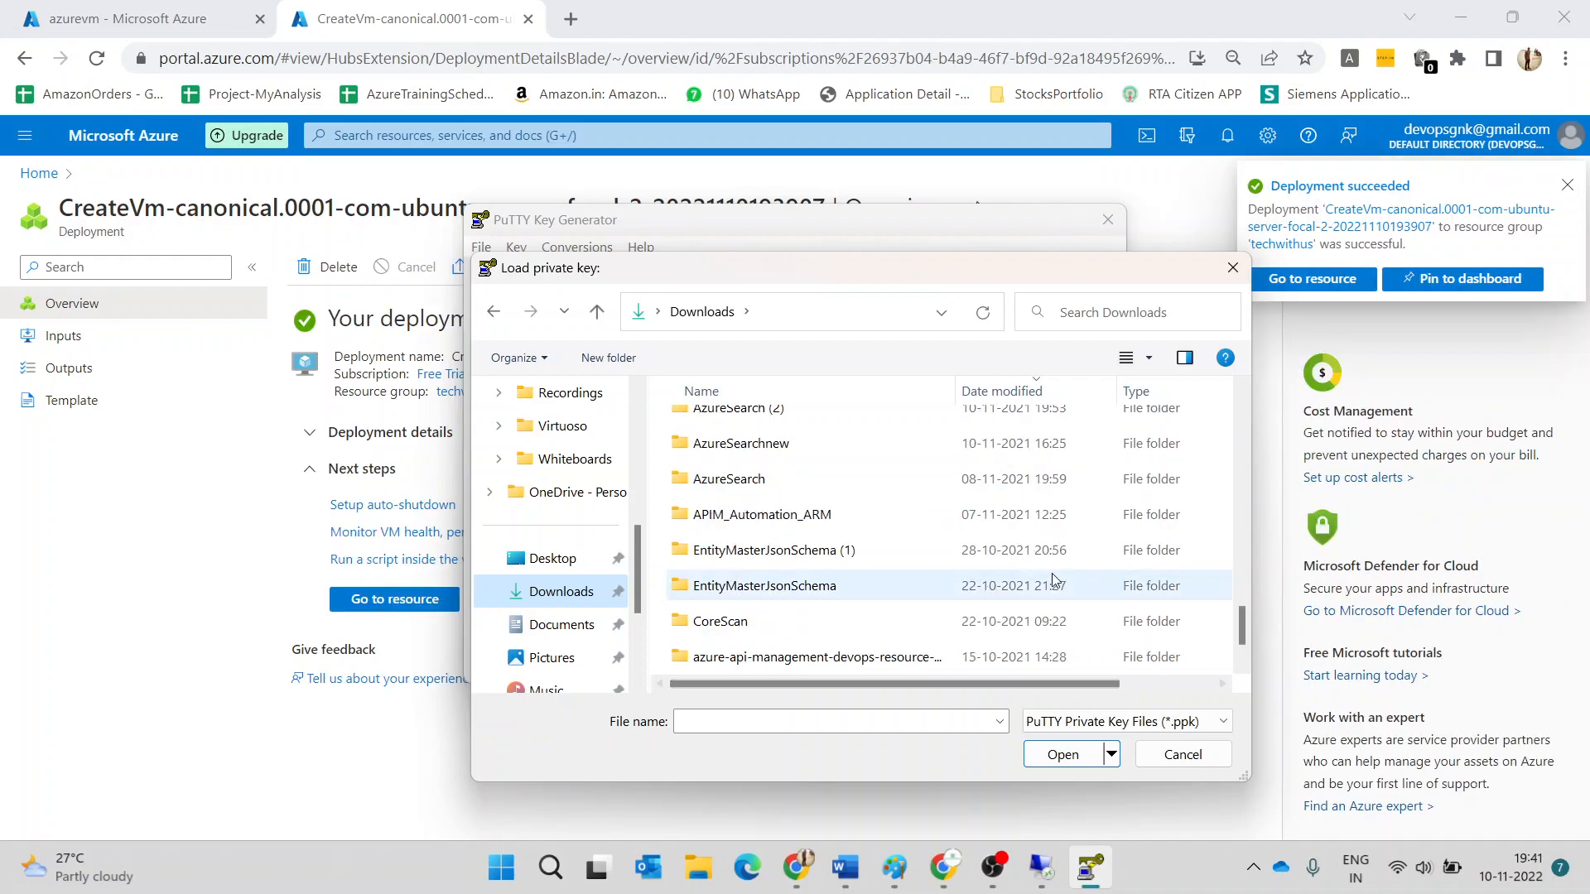
scroll(1054, 580, "up", 10)
scroll(1054, 579, "down", 8)
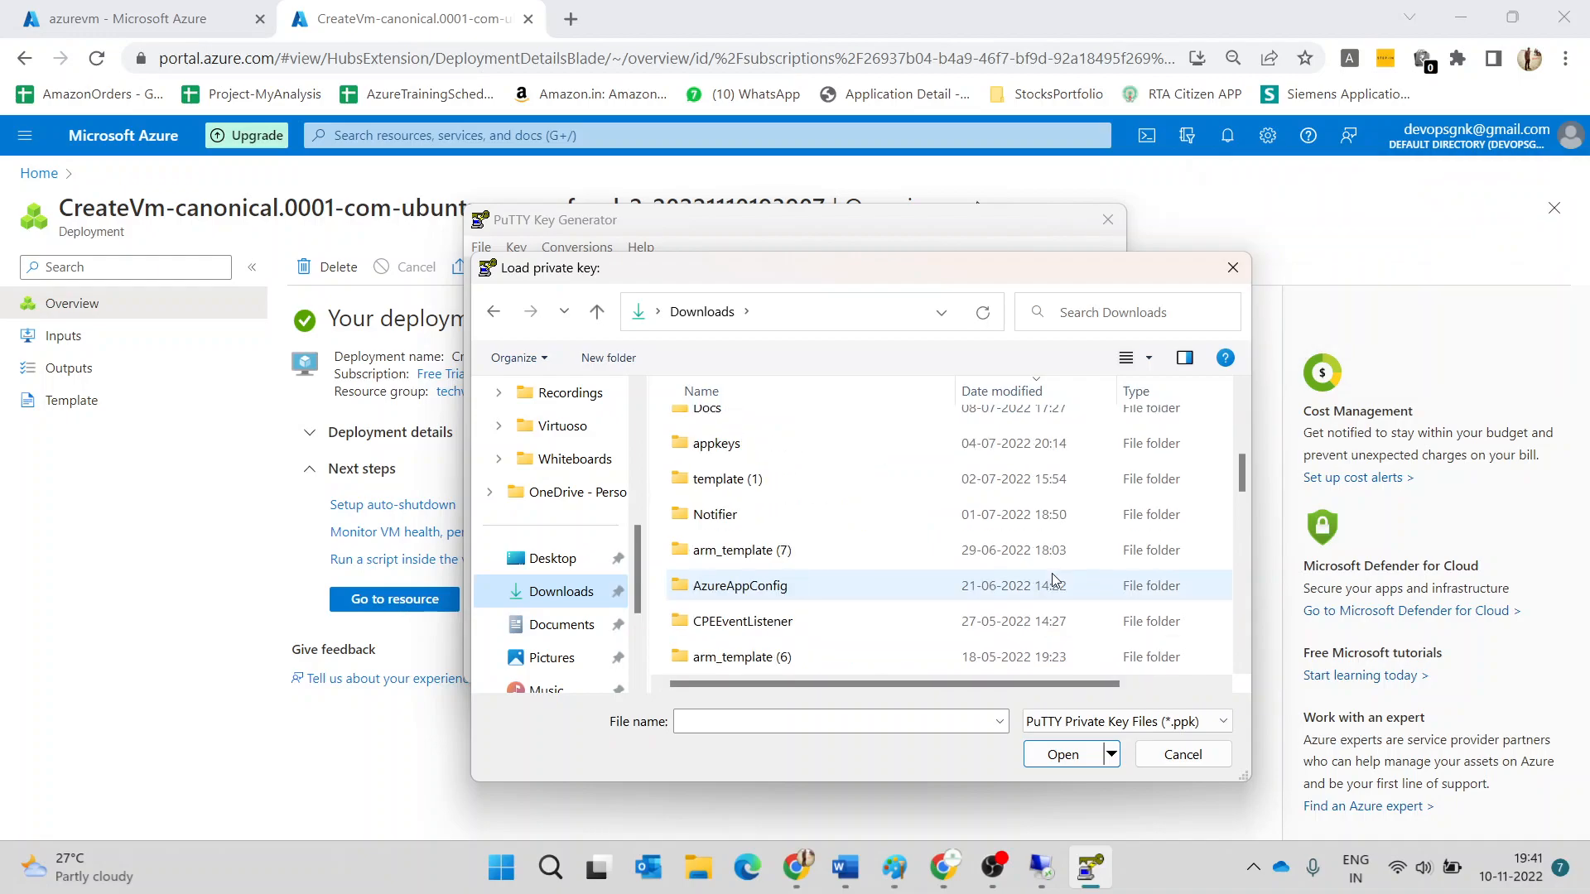
scroll(1052, 573, "up", 5)
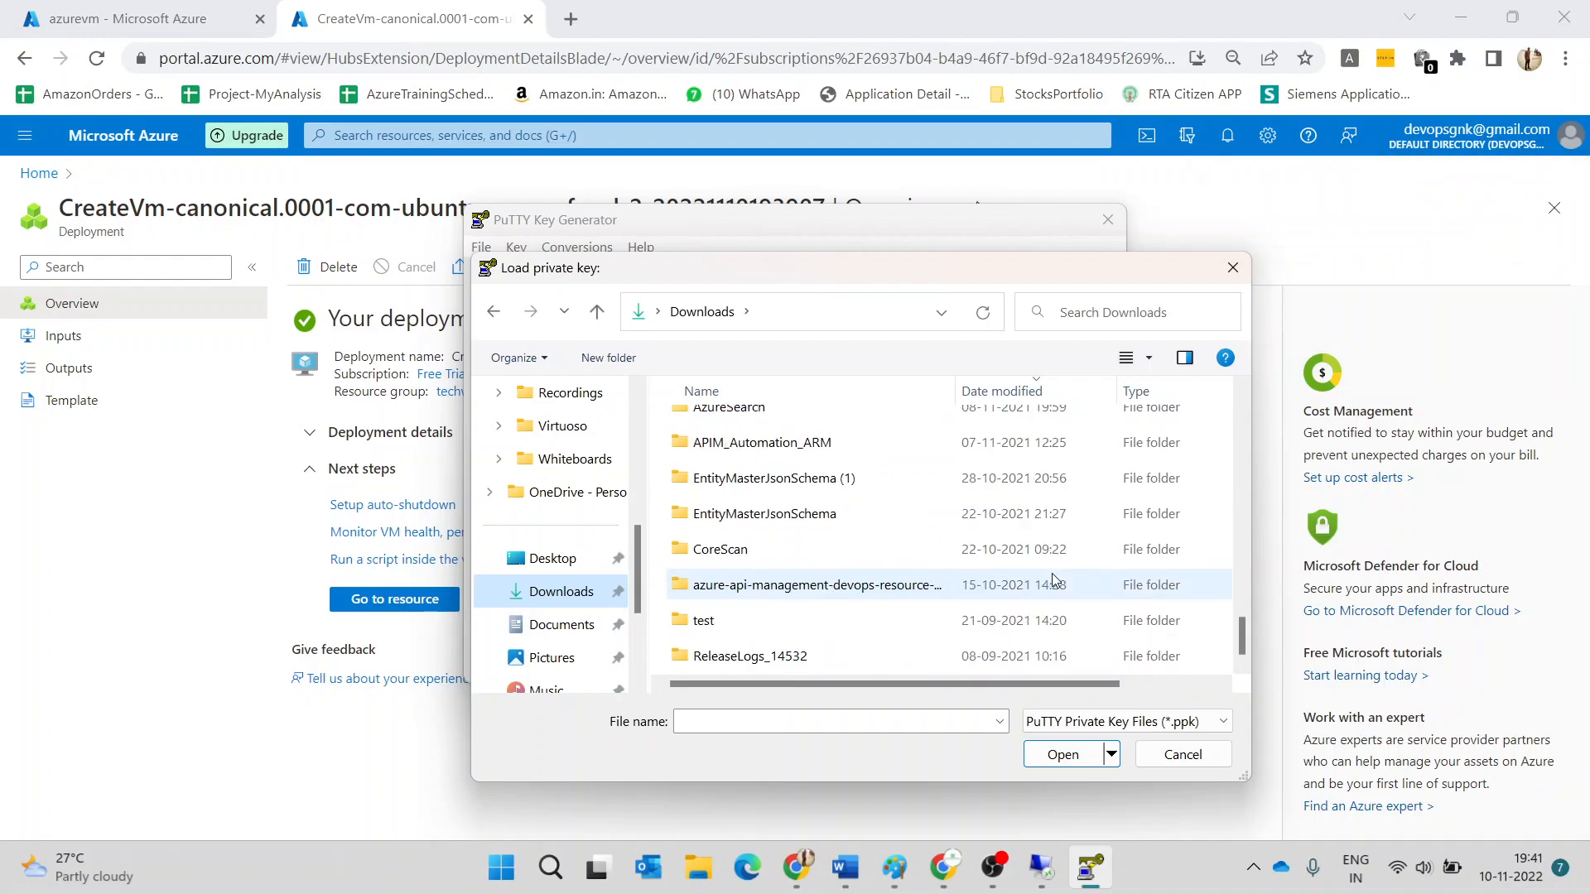
scroll(1051, 573, "down", 5)
scroll(1052, 573, "up", 1)
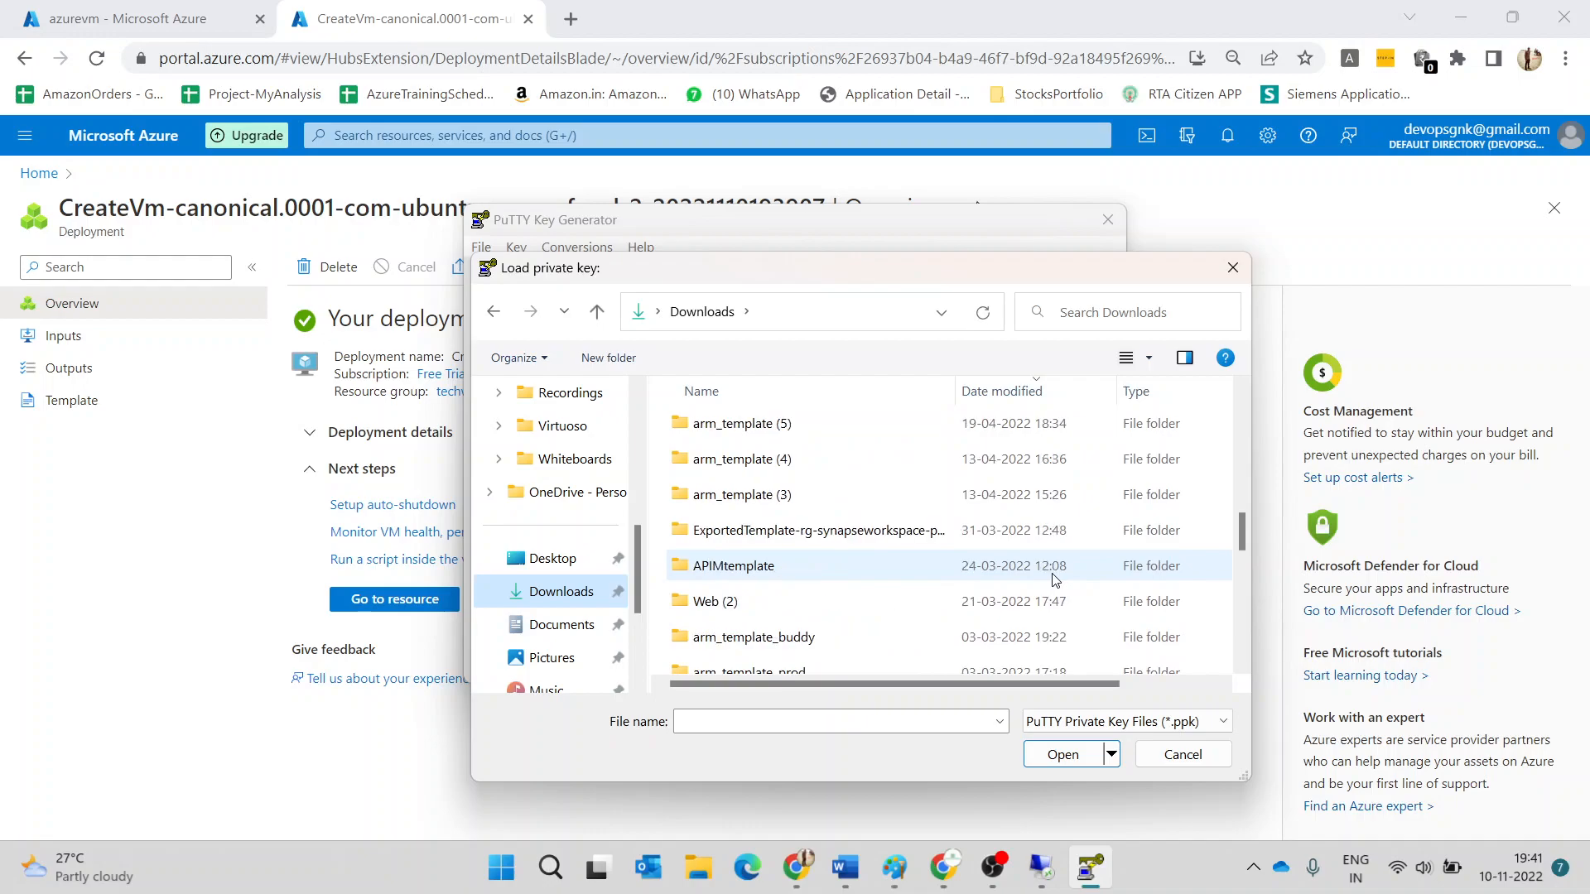
scroll(1054, 579, "up", 8)
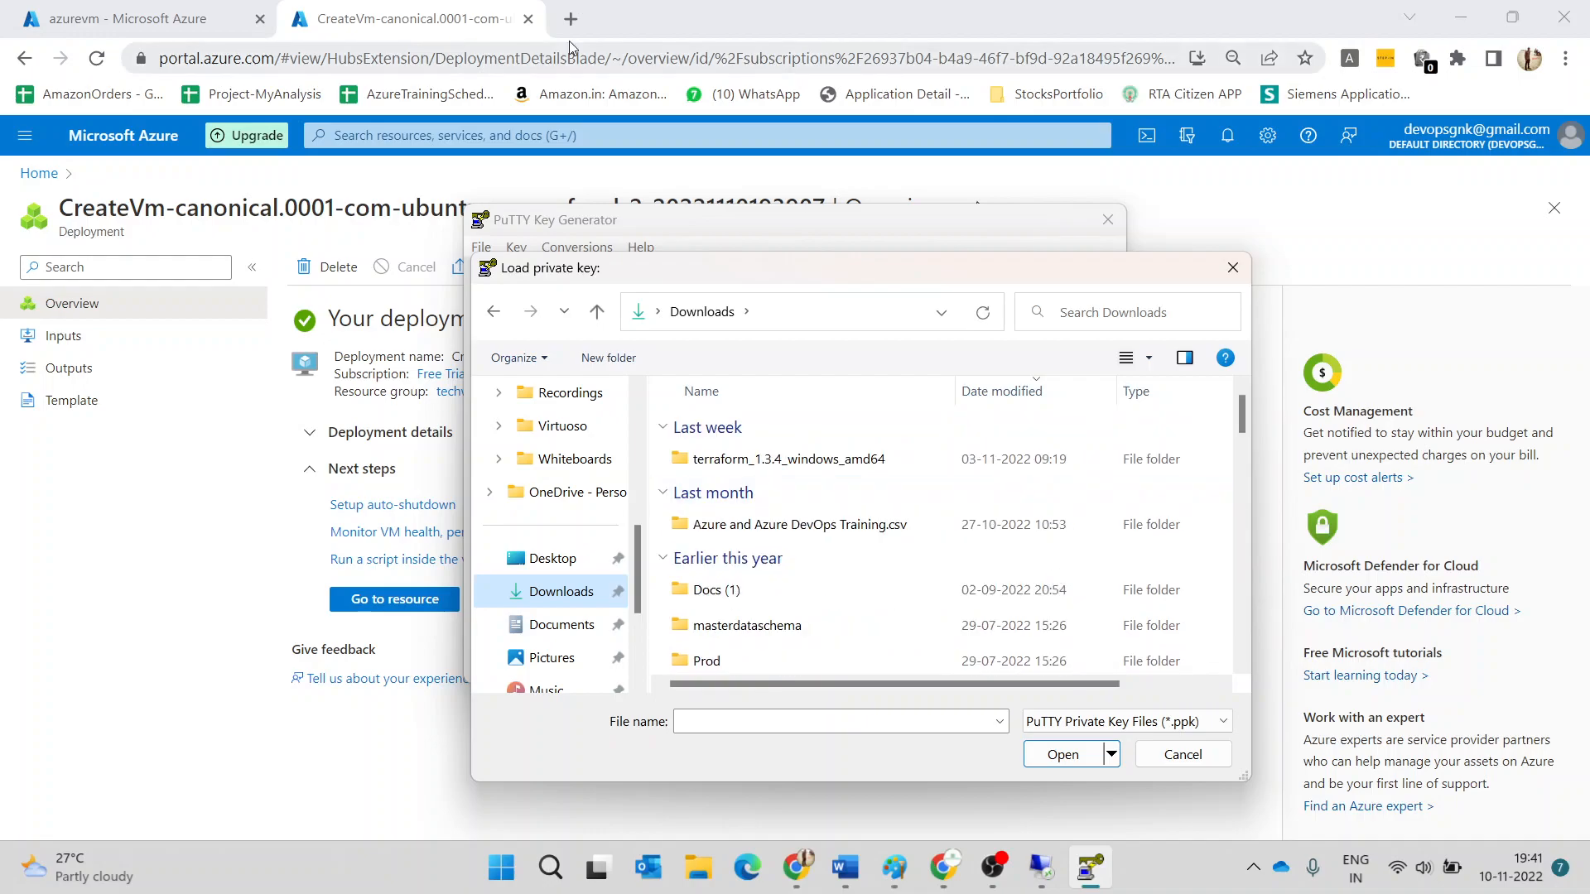
- Check the Documents and Home folders too, then cancel loading and close PuTTY Key Generator
left_click(948, 882)
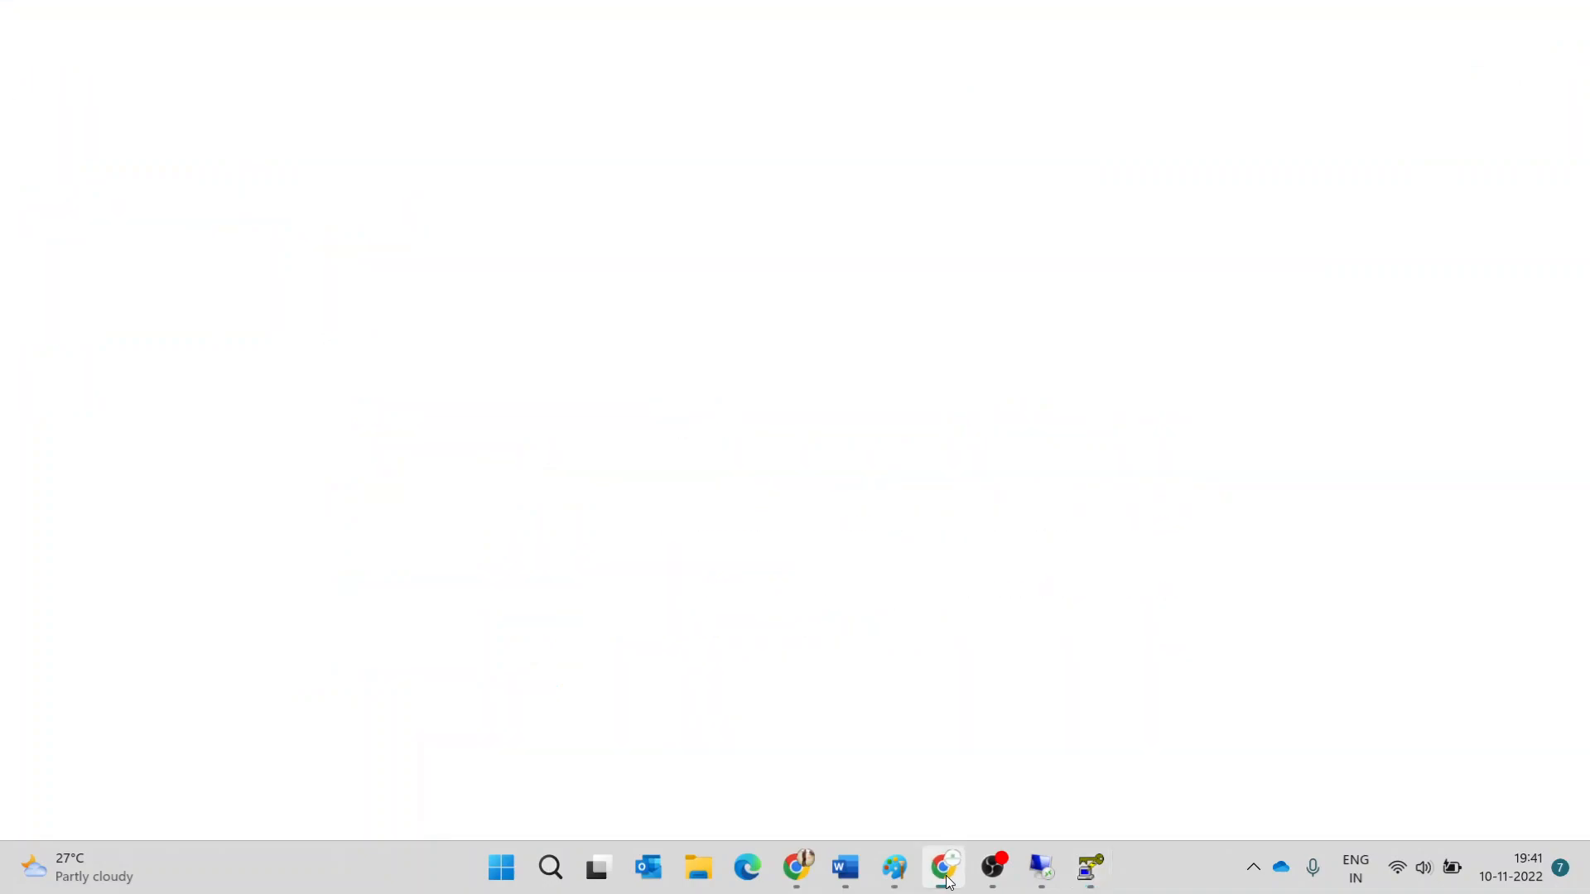
left_click(948, 882)
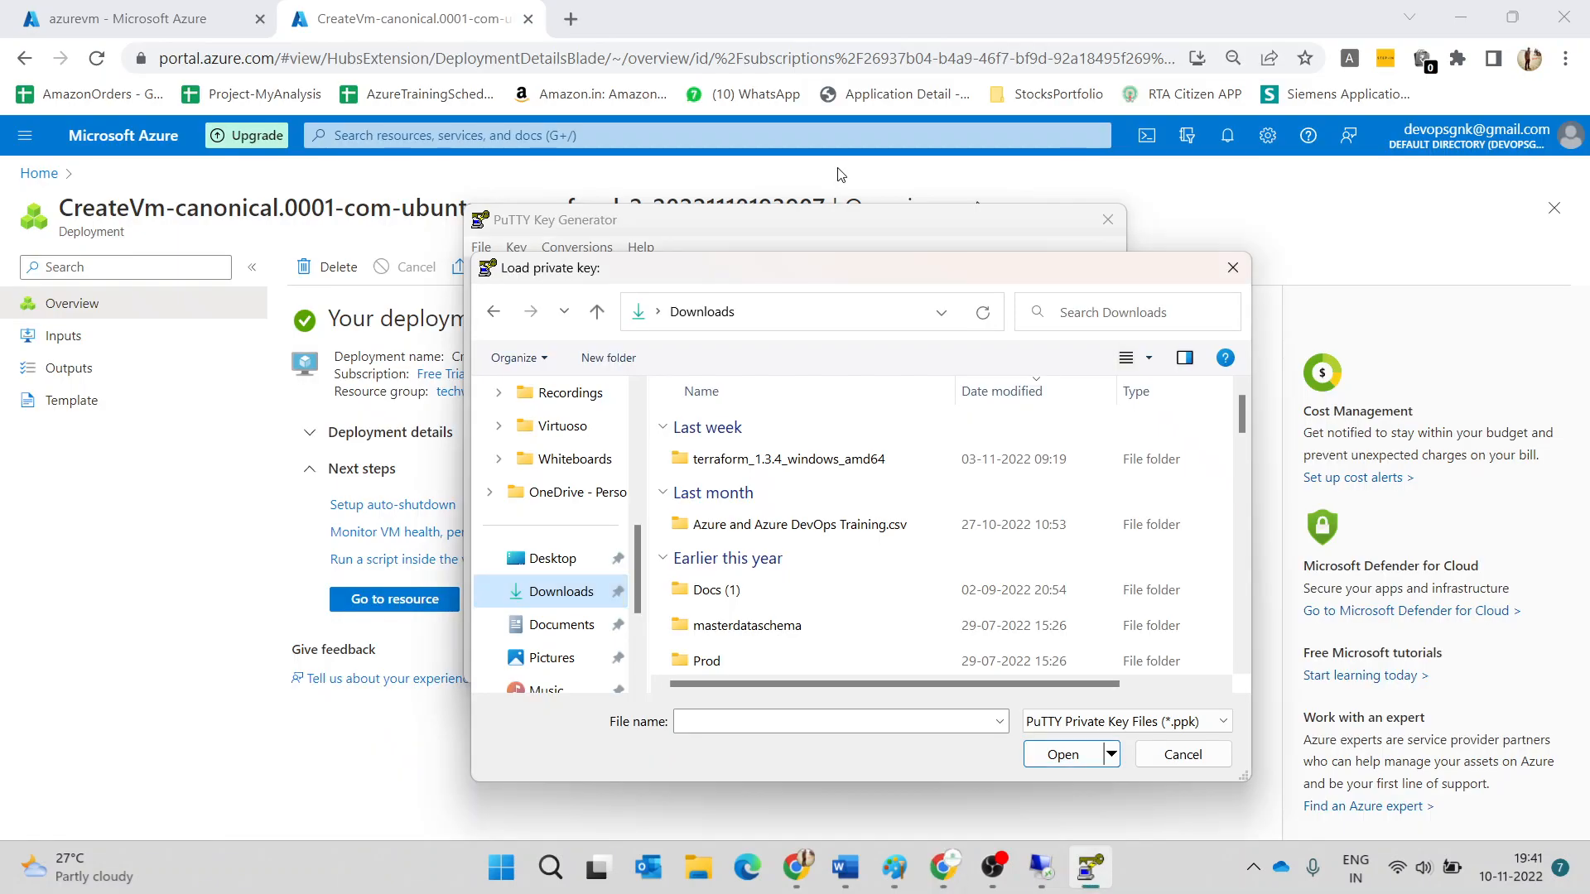
scroll(551, 479, "up", 1)
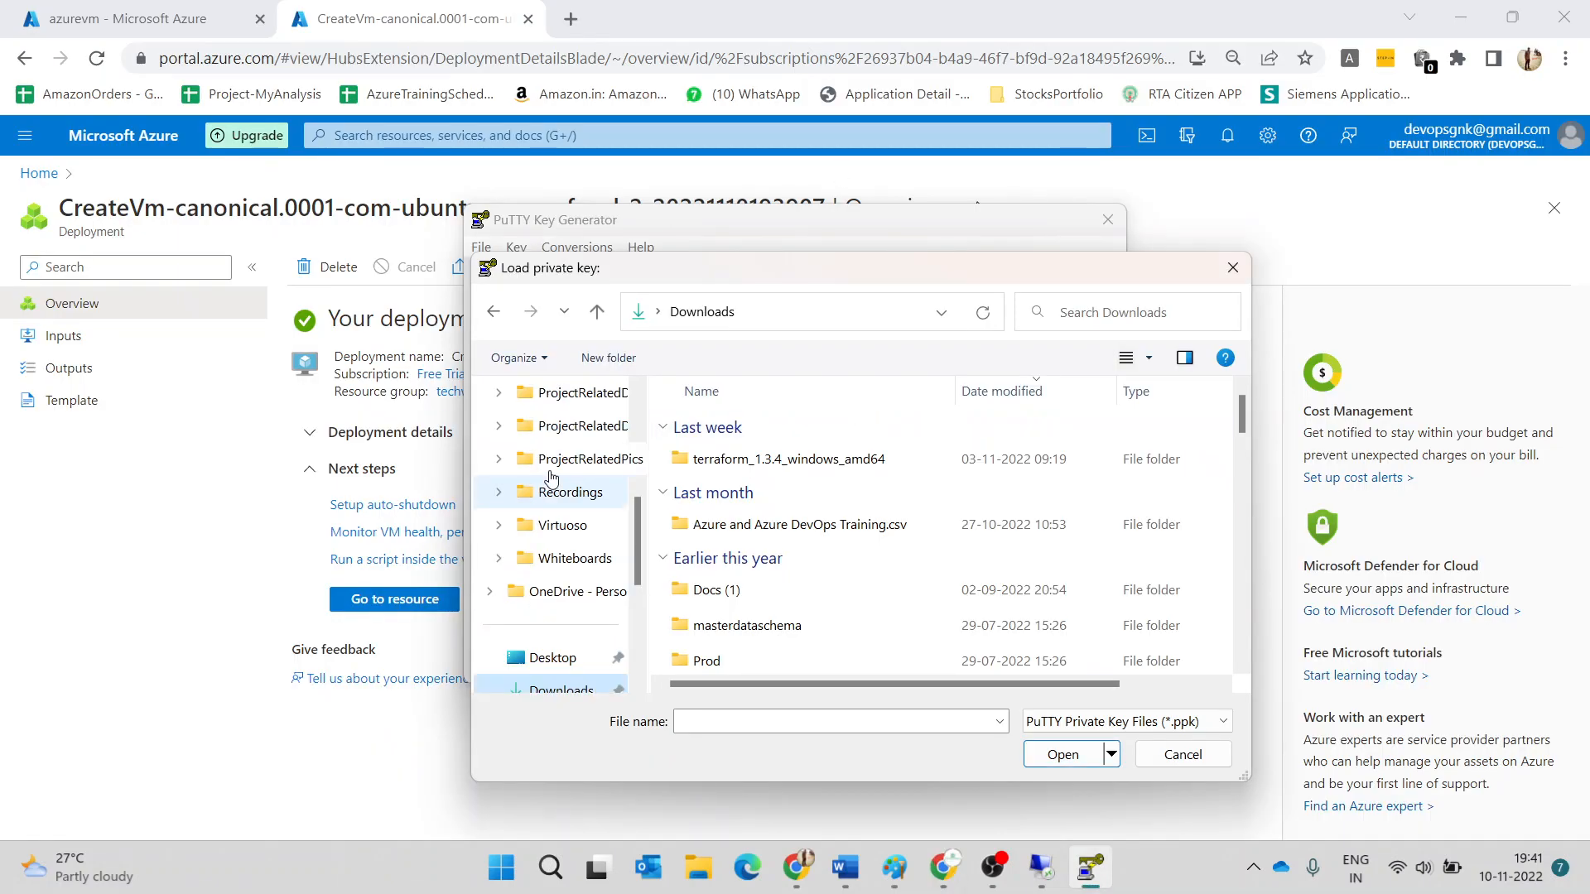
scroll(550, 478, "up", 2)
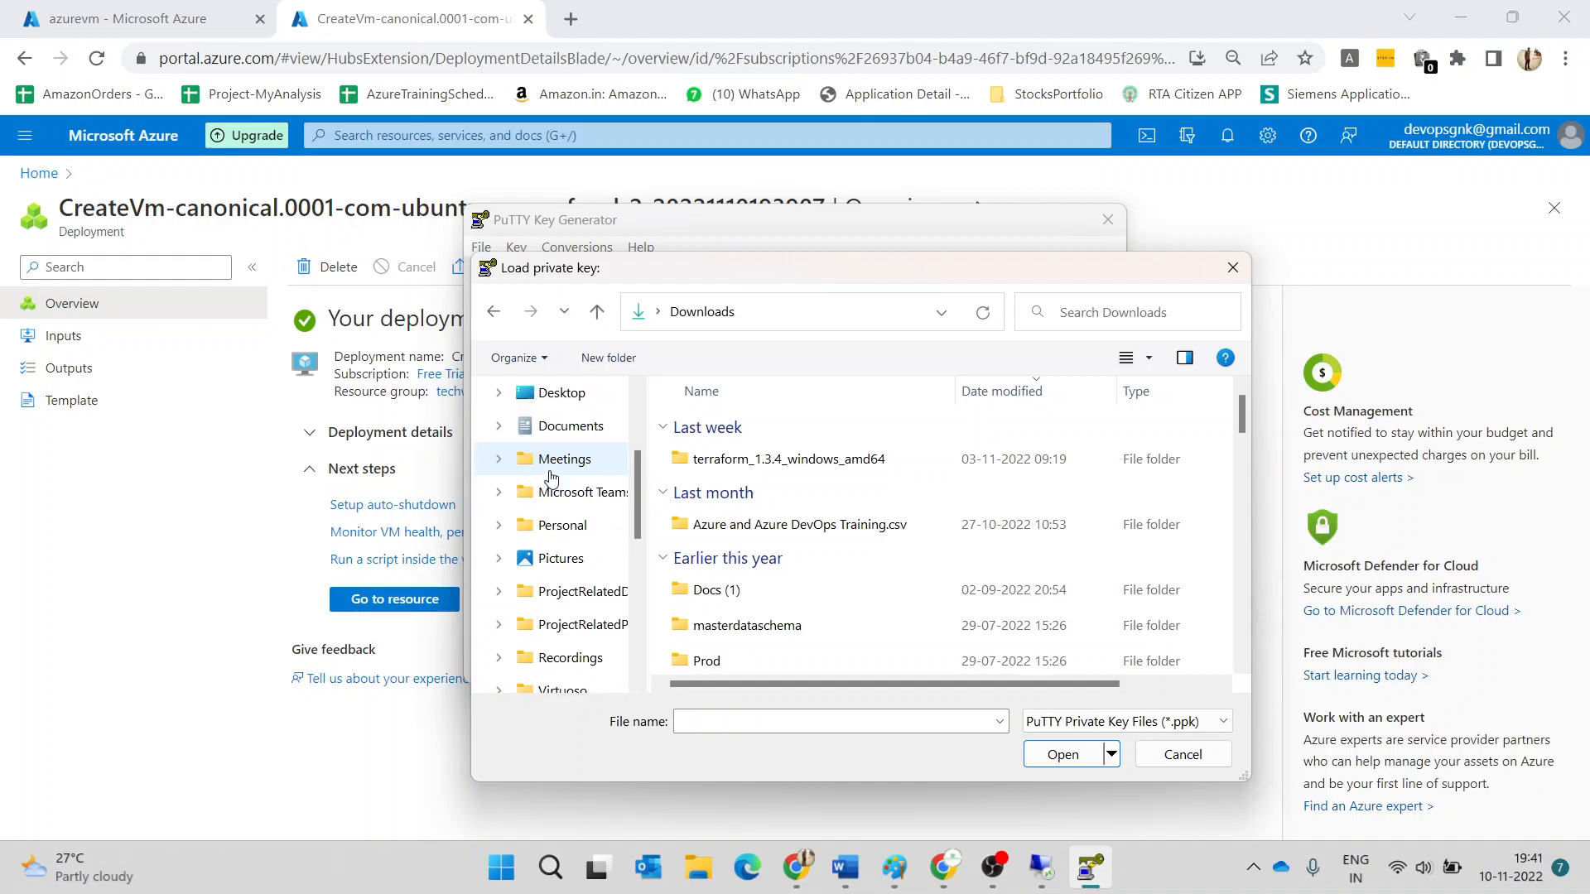
left_click(567, 427)
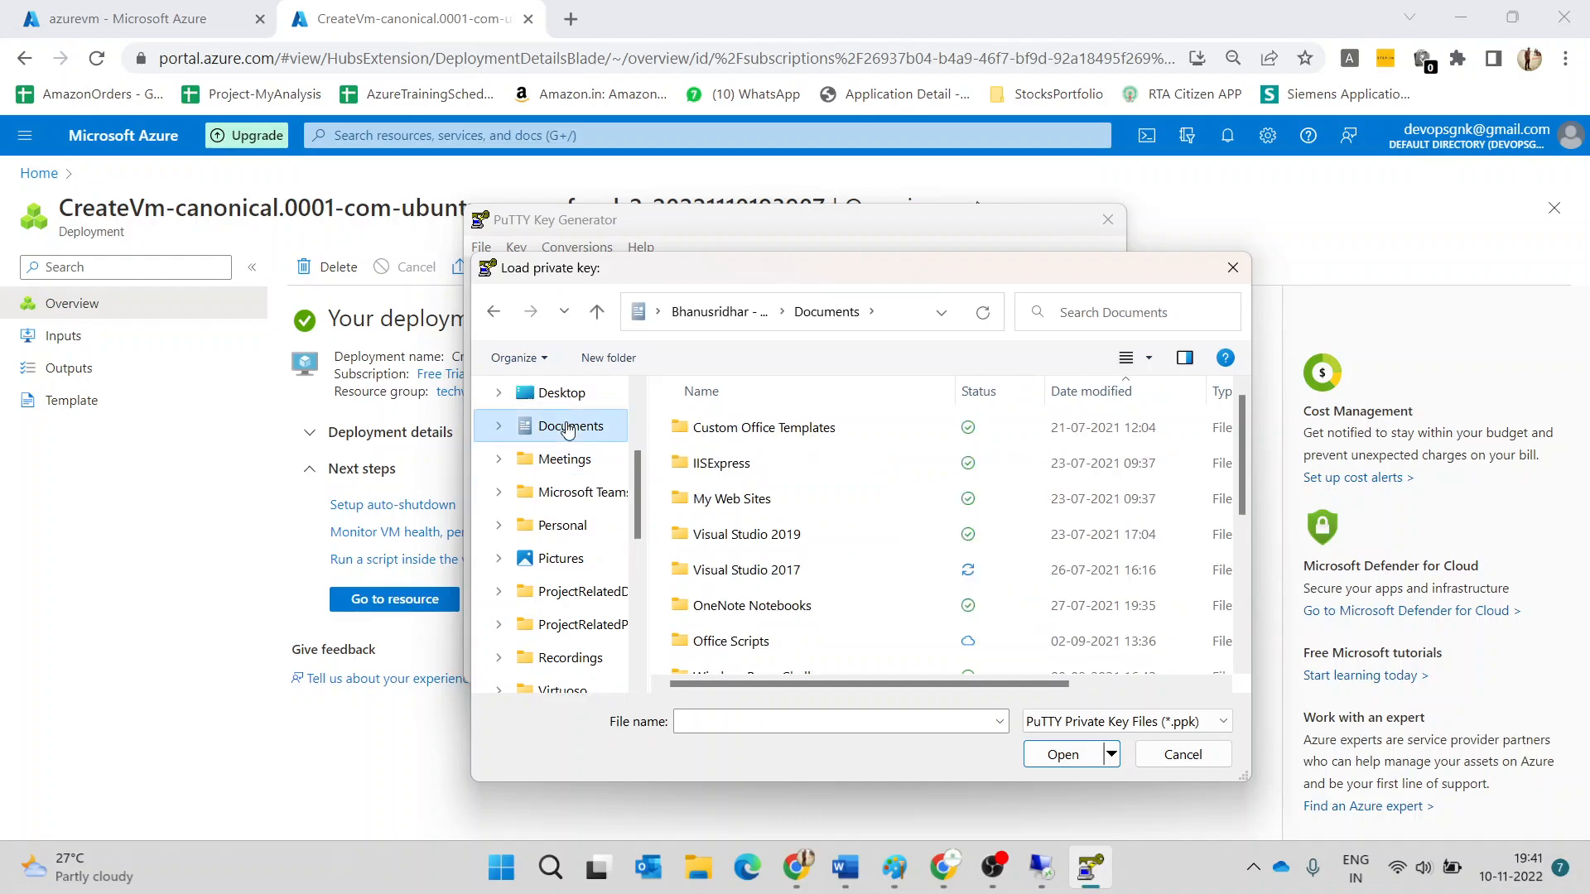
scroll(568, 463, "up", 2)
scroll(569, 484, "up", 1)
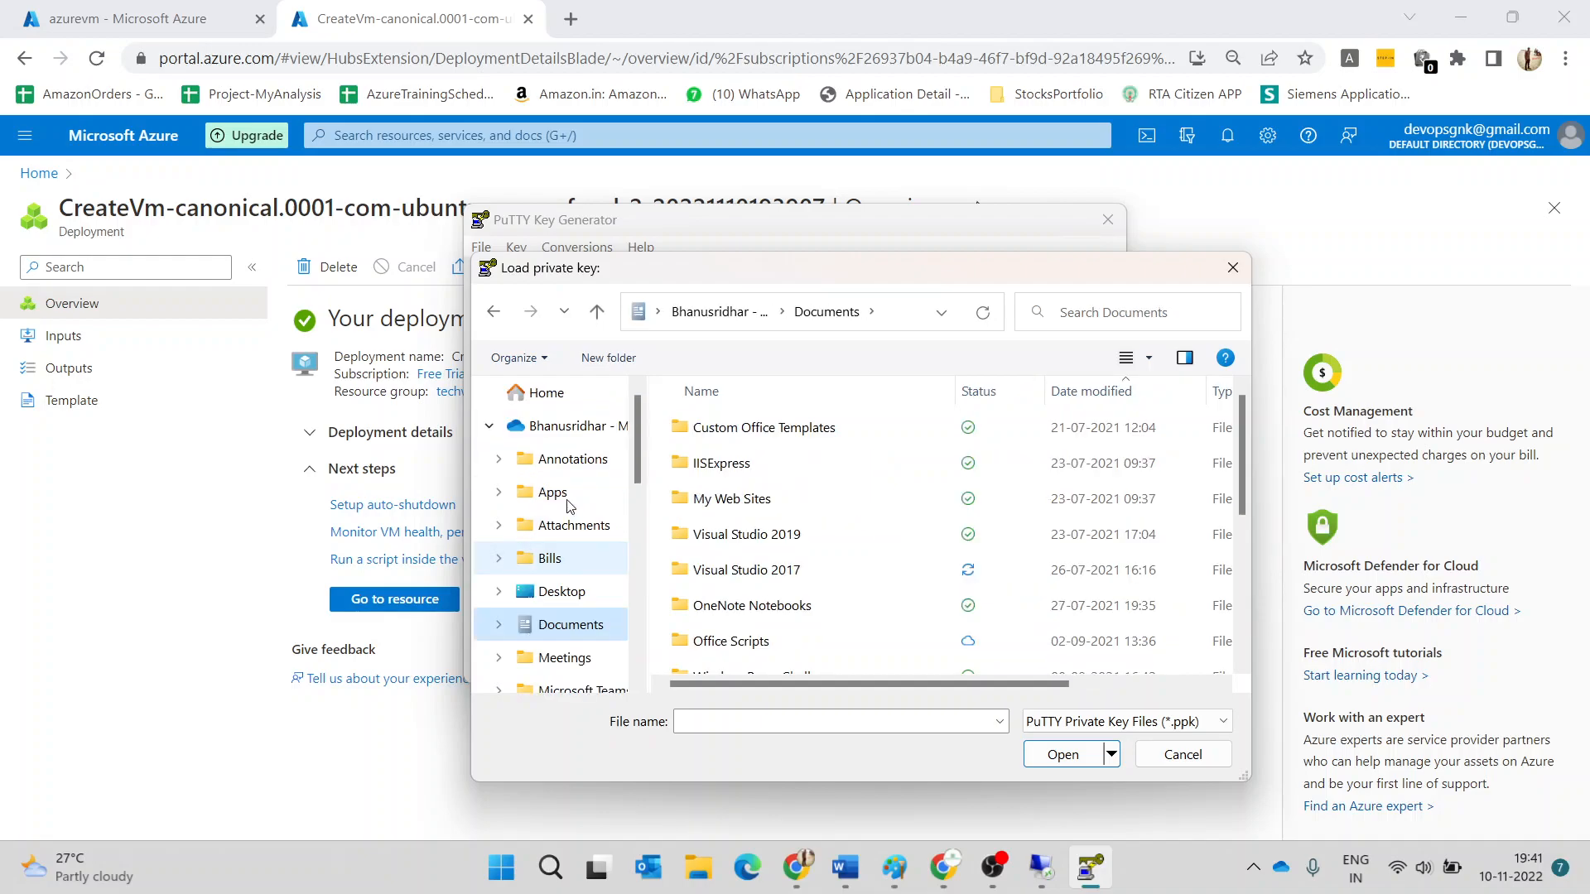
left_click(575, 396)
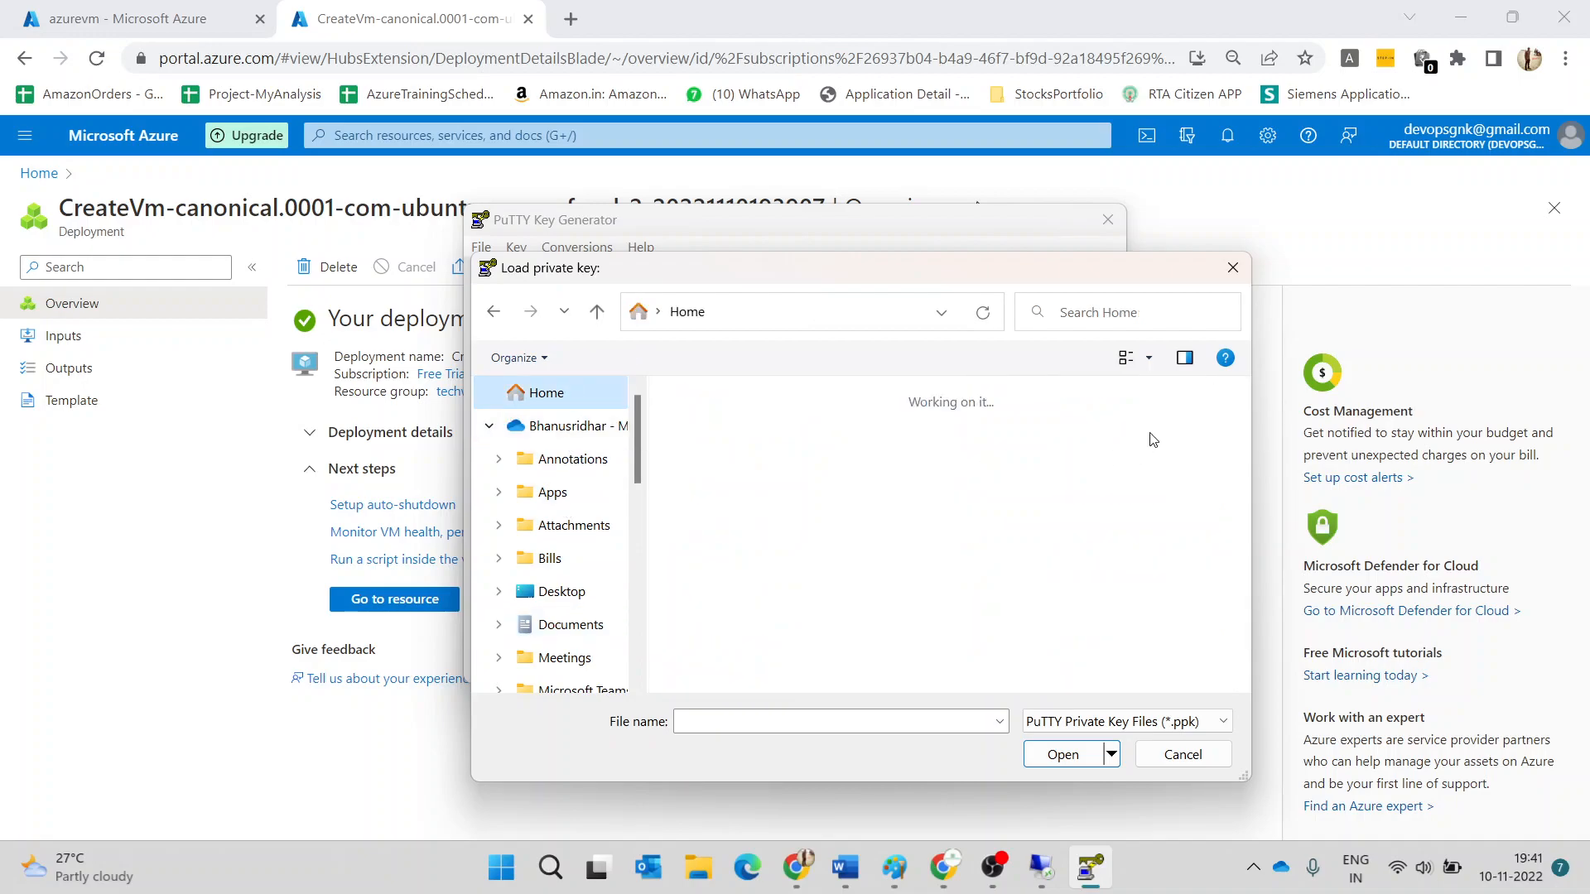
left_click(1233, 267)
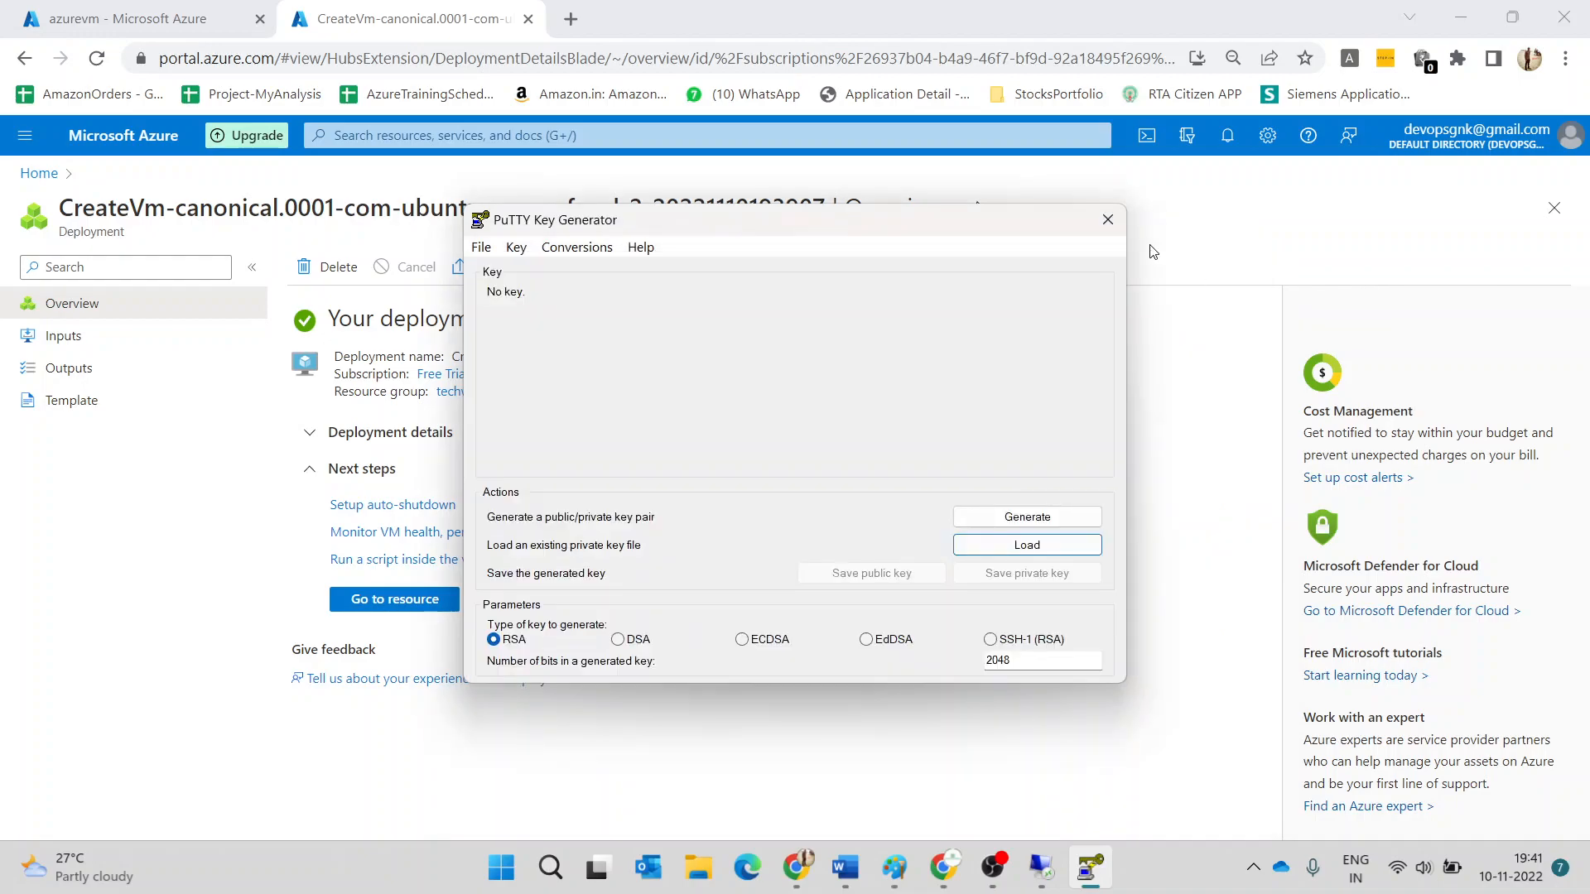
left_click(1107, 221)
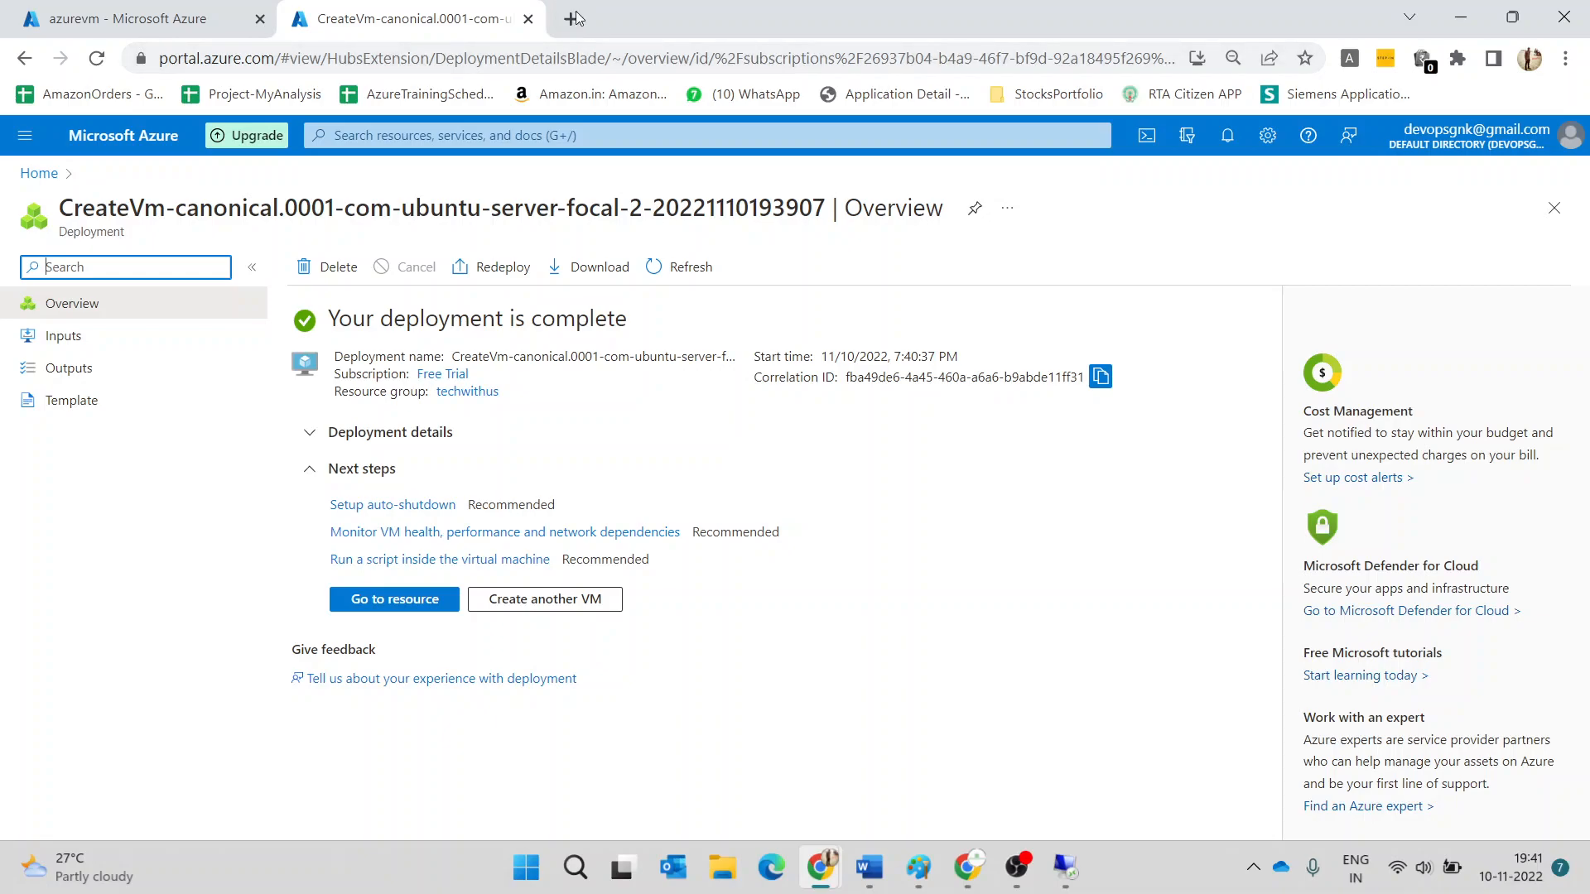
- Open Chrome's Downloads page with Ctrl+J and show vmpublickey.pem in its folder
key("ctrl+j")
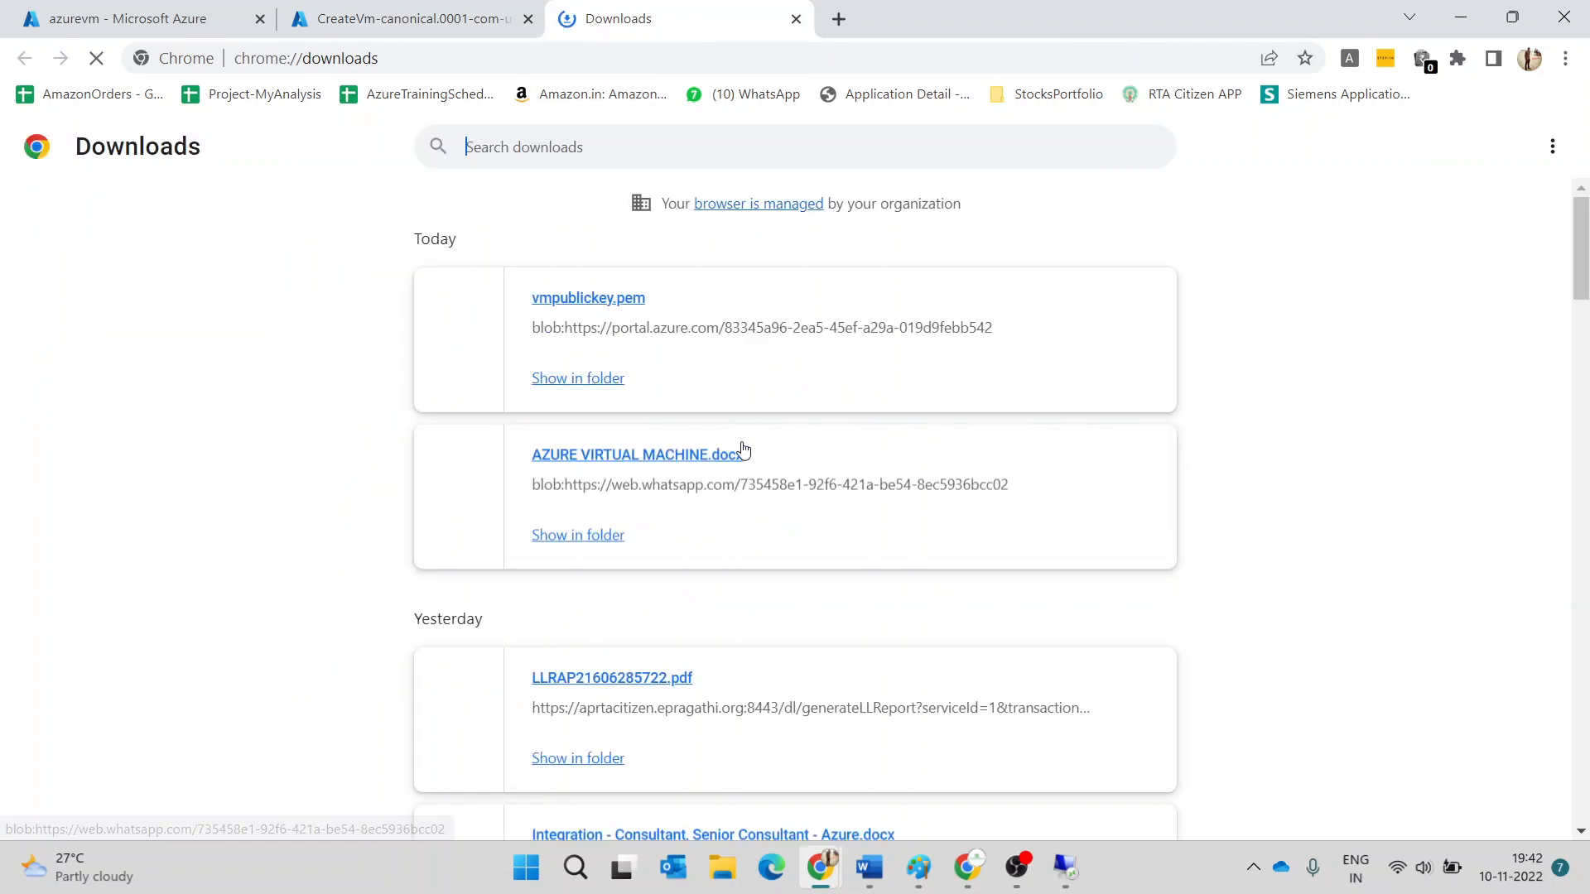
left_click(584, 379)
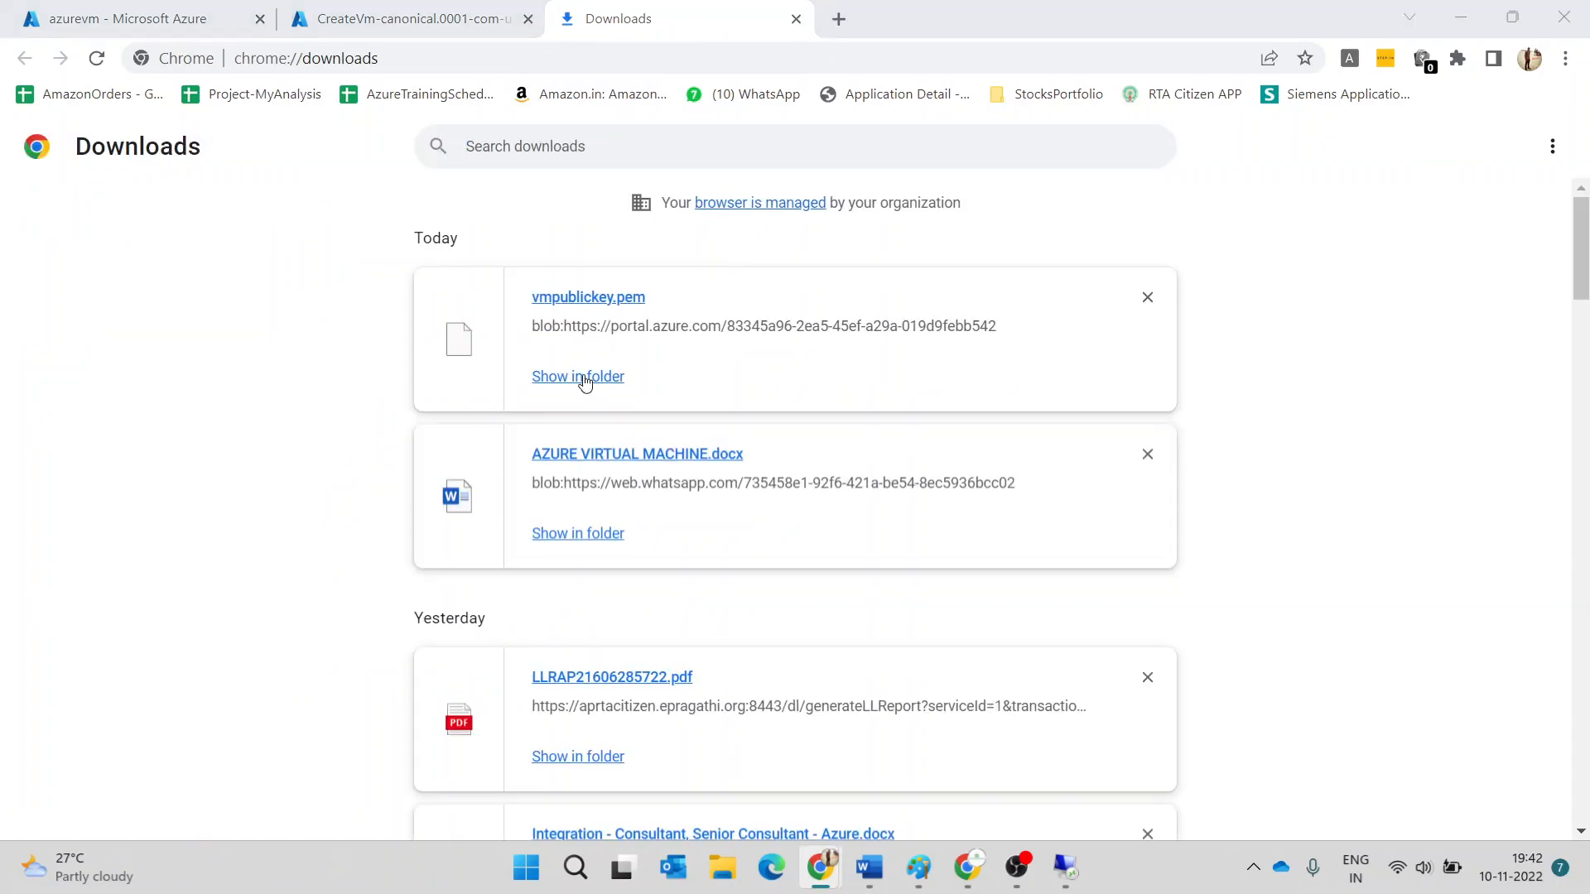
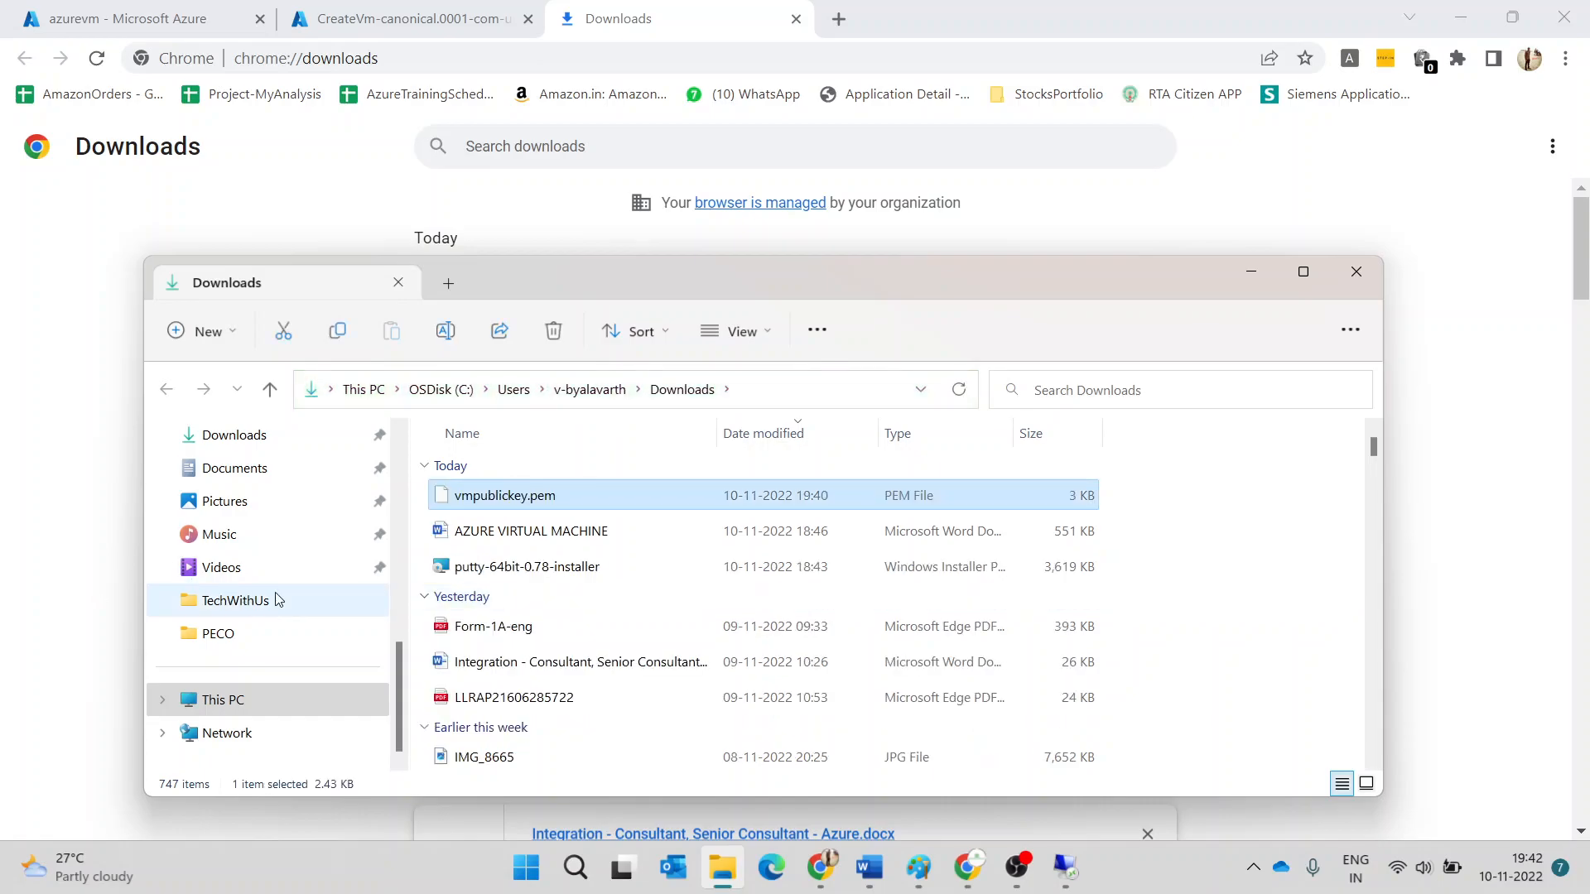
- Reveal the Downloads folder path in File Explorer's address bar, then bring up Windows search
left_click(777, 386)
key("ctrl+c")
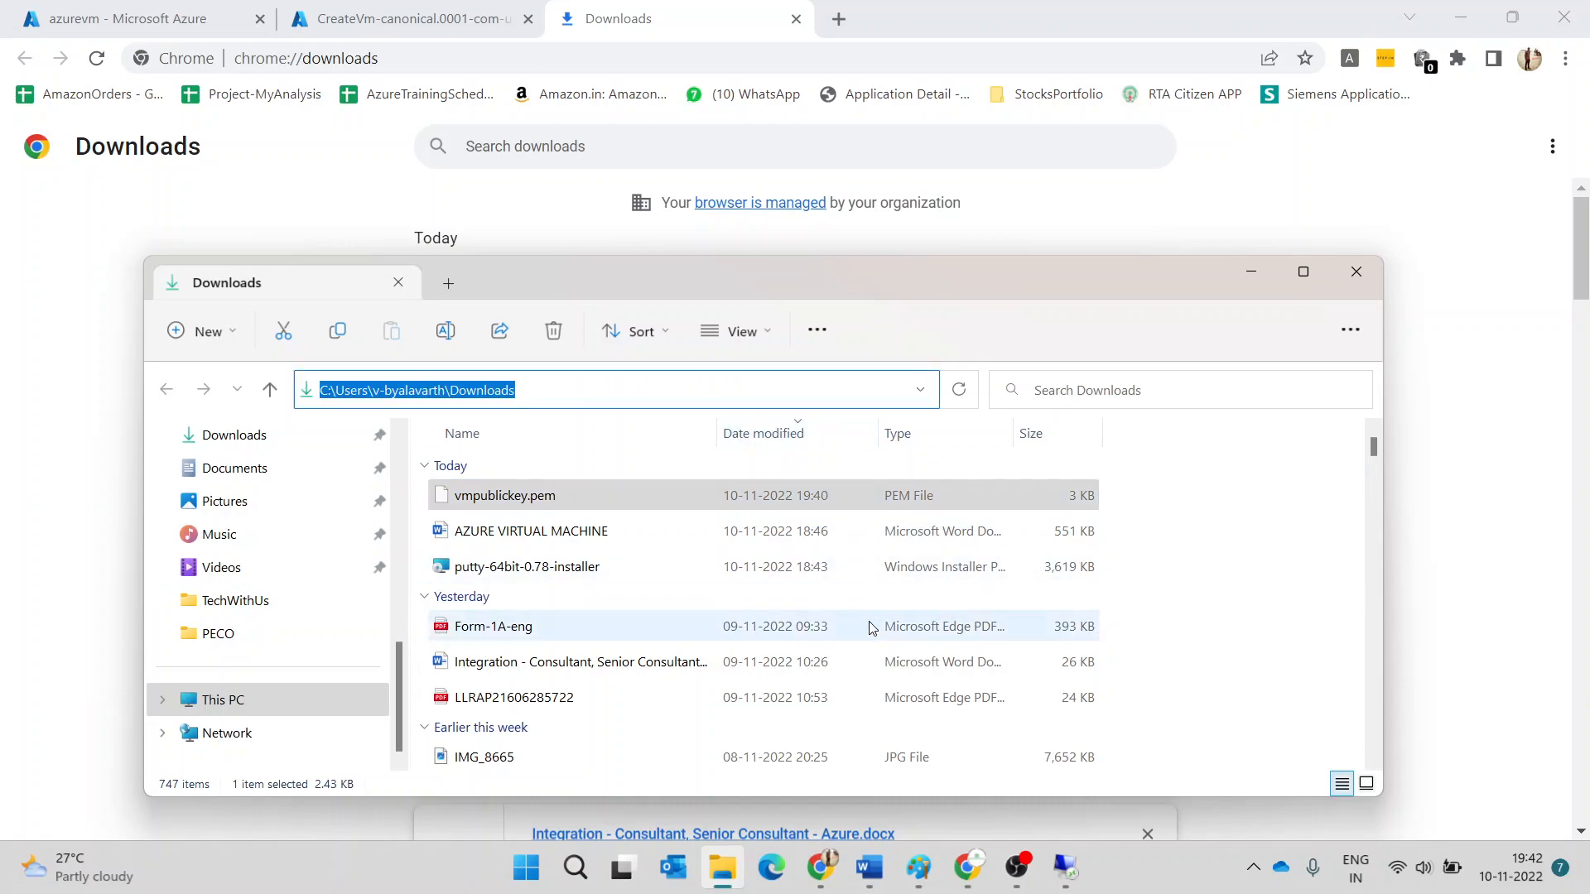
left_click(828, 871)
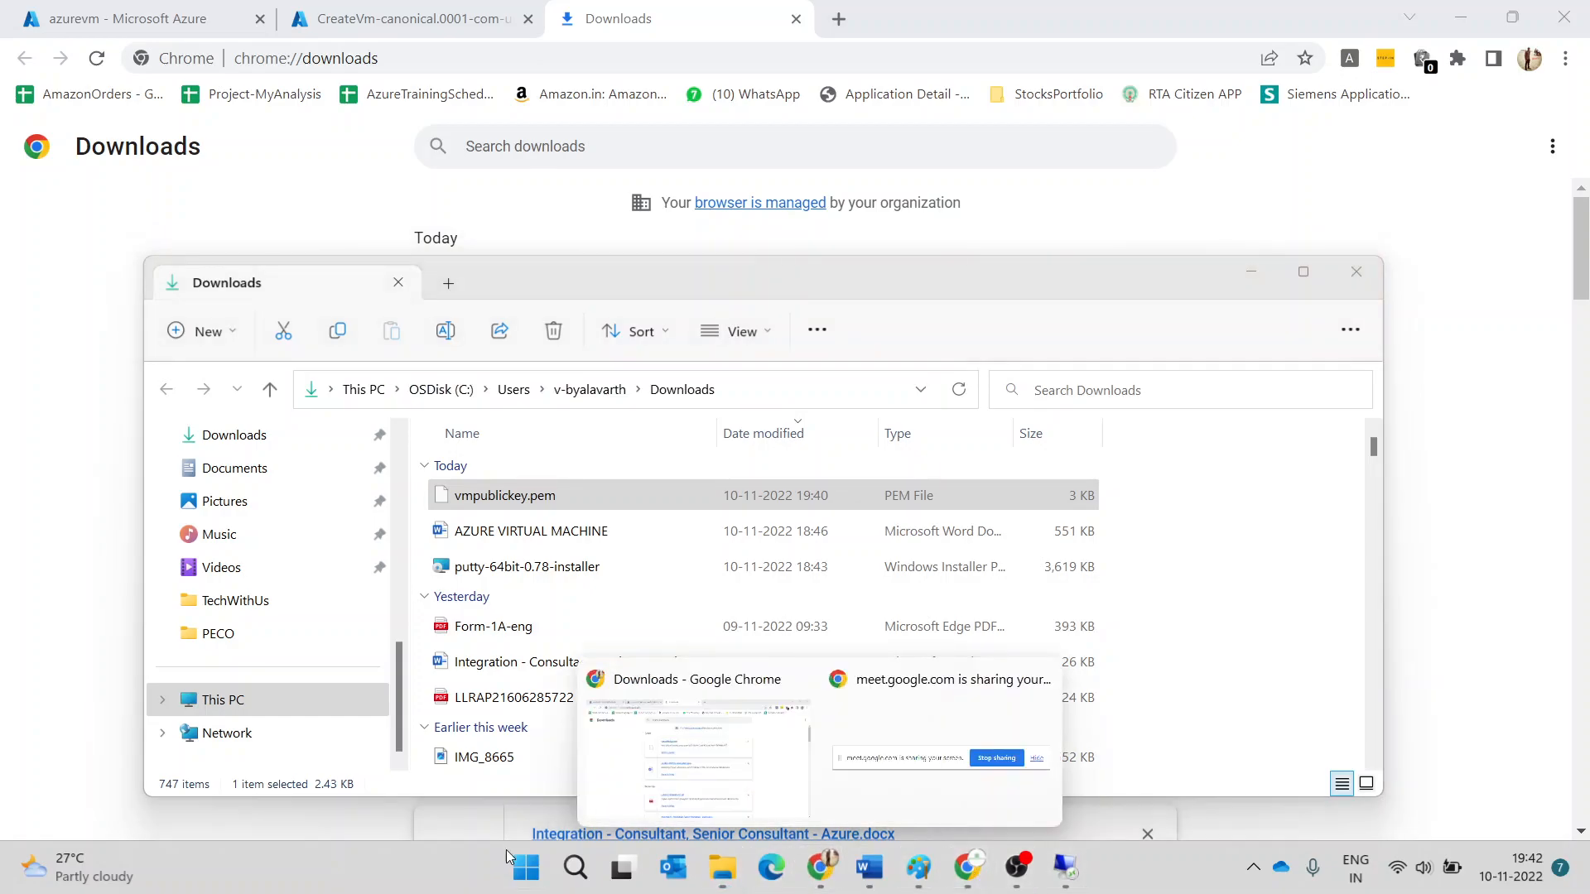
- Find PuTTYgen by searching 'put' and launch it
left_click(573, 874)
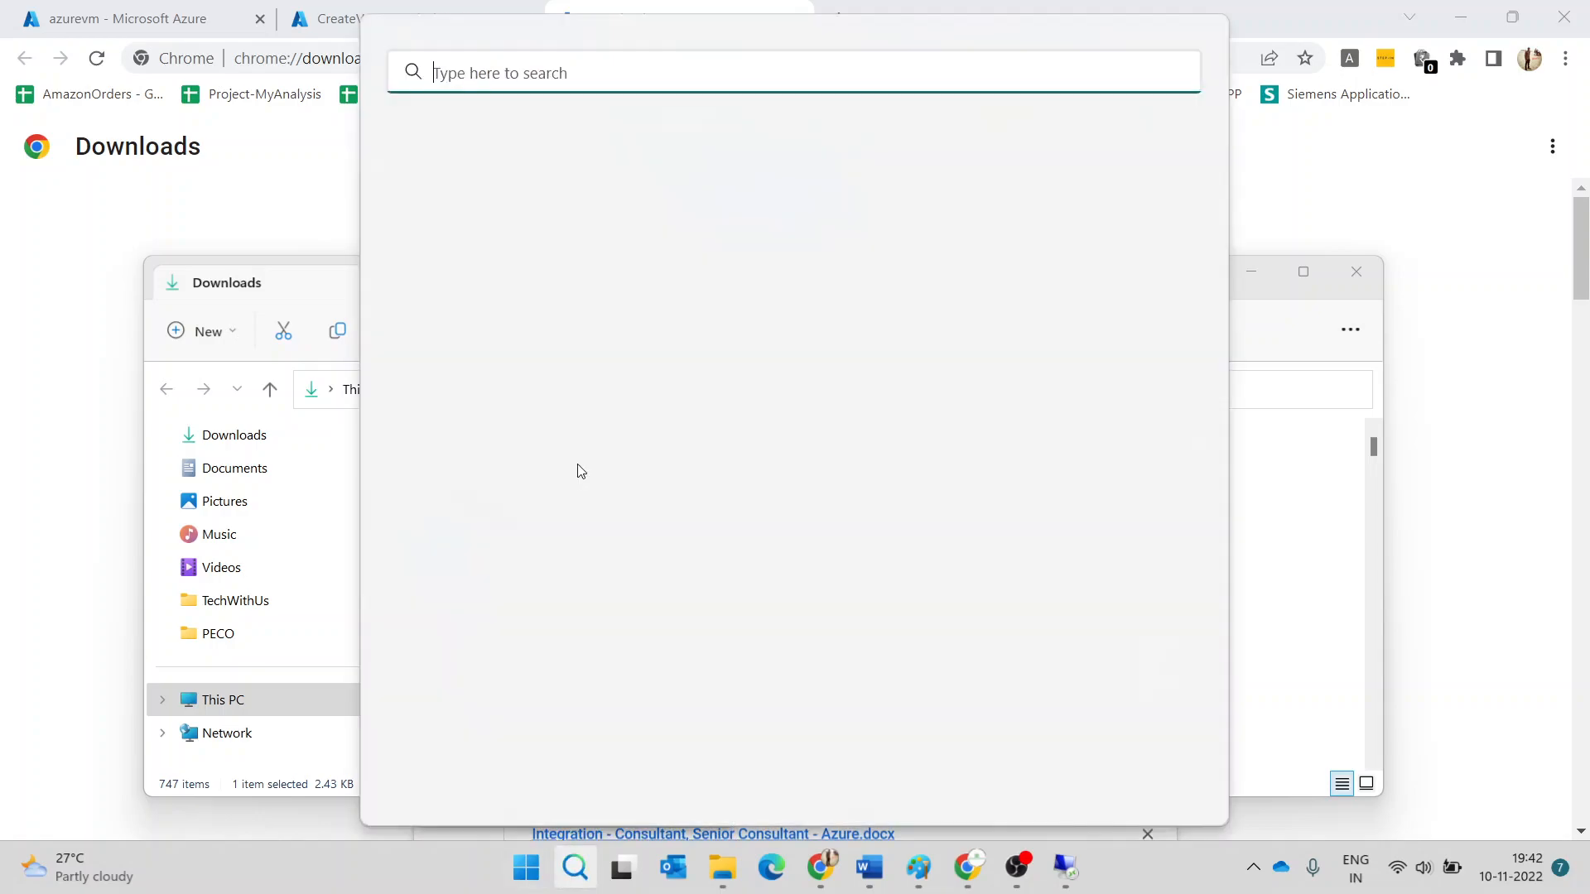
type("put")
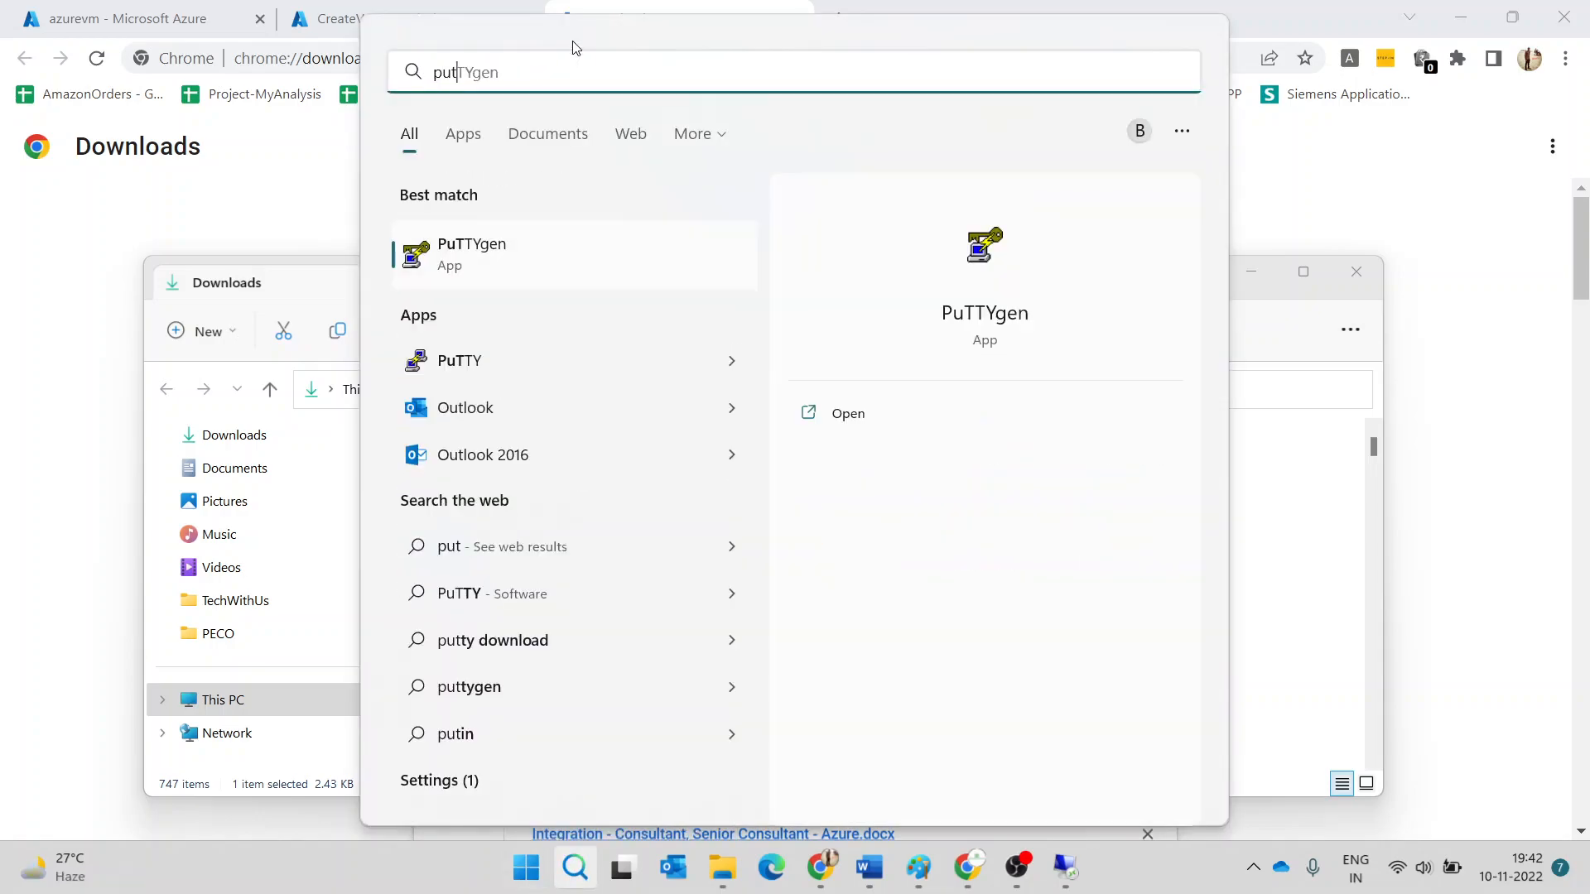
left_click(814, 414)
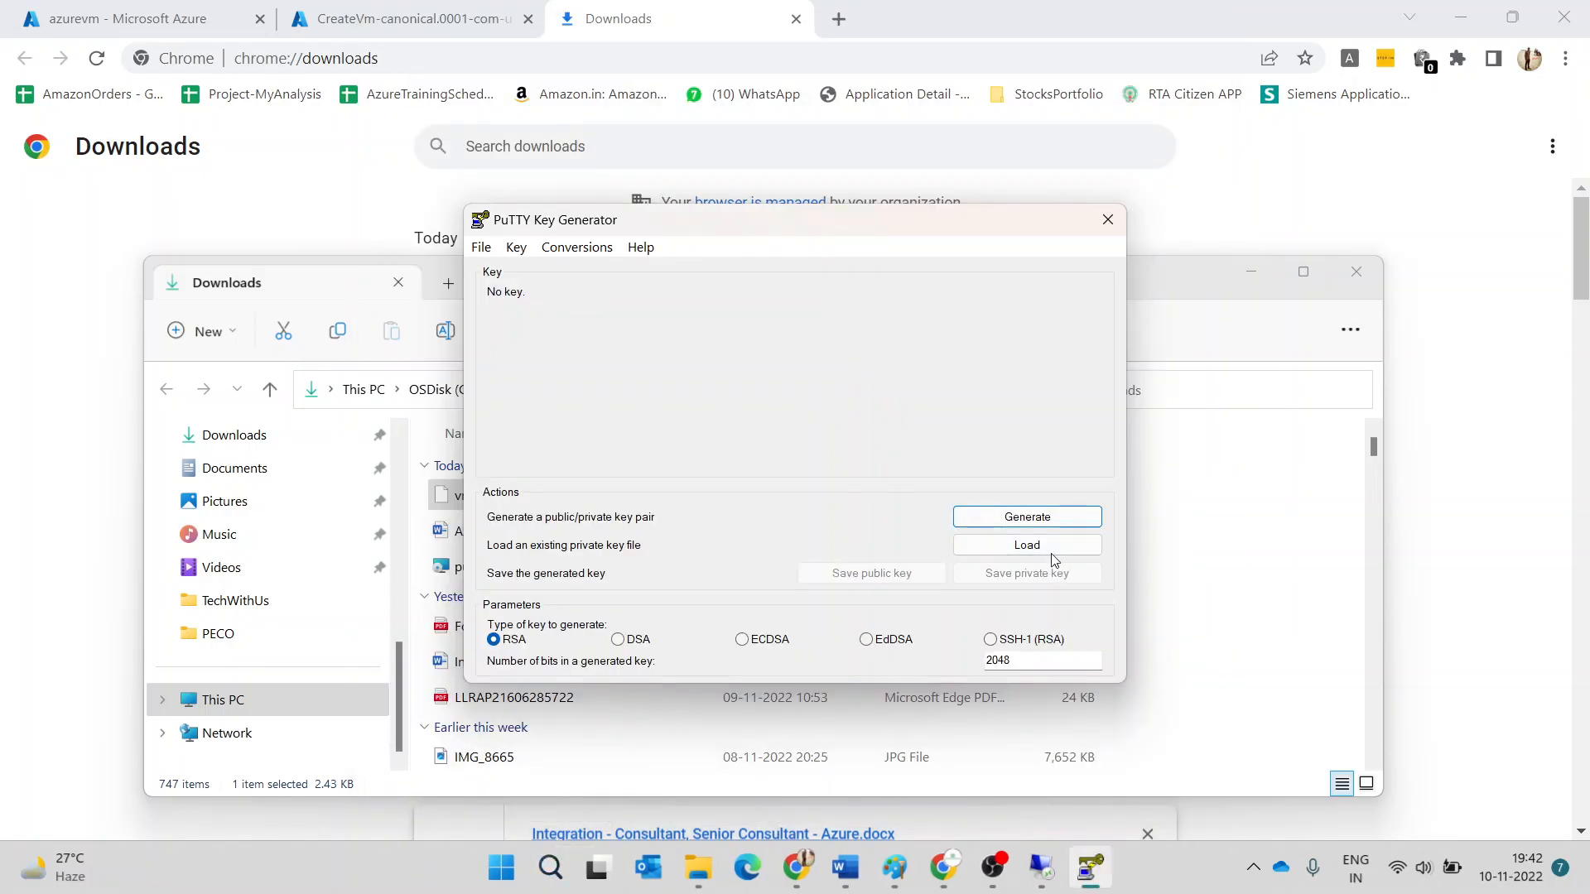
- In the Load dialog, go to the Downloads folder and sort files newest first
left_click(1053, 553)
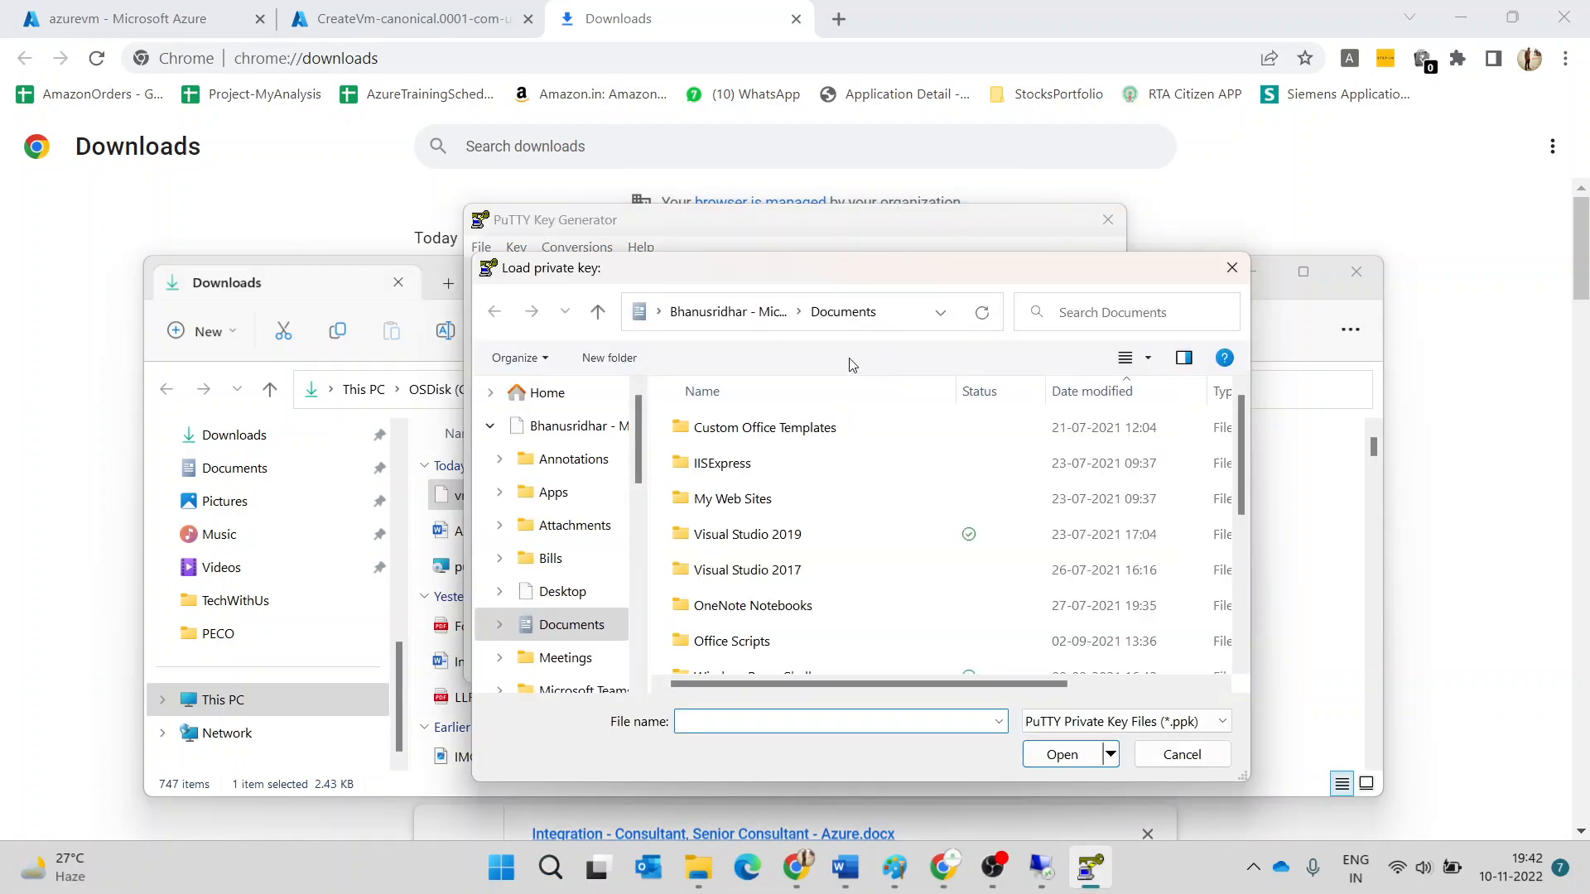
left_click(909, 316)
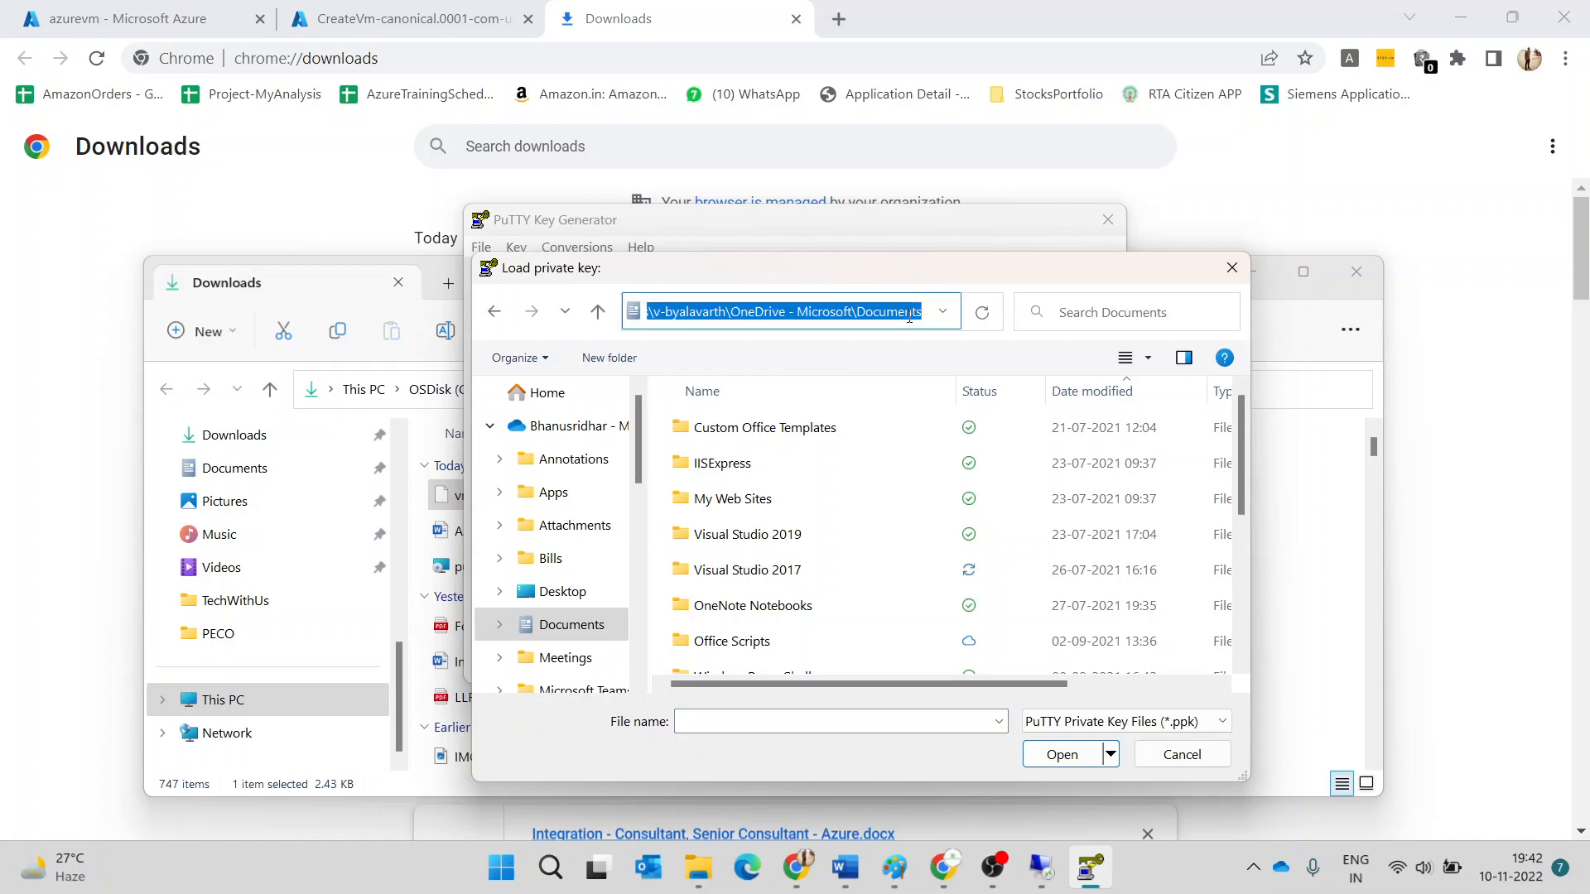
key("ctrl+v")
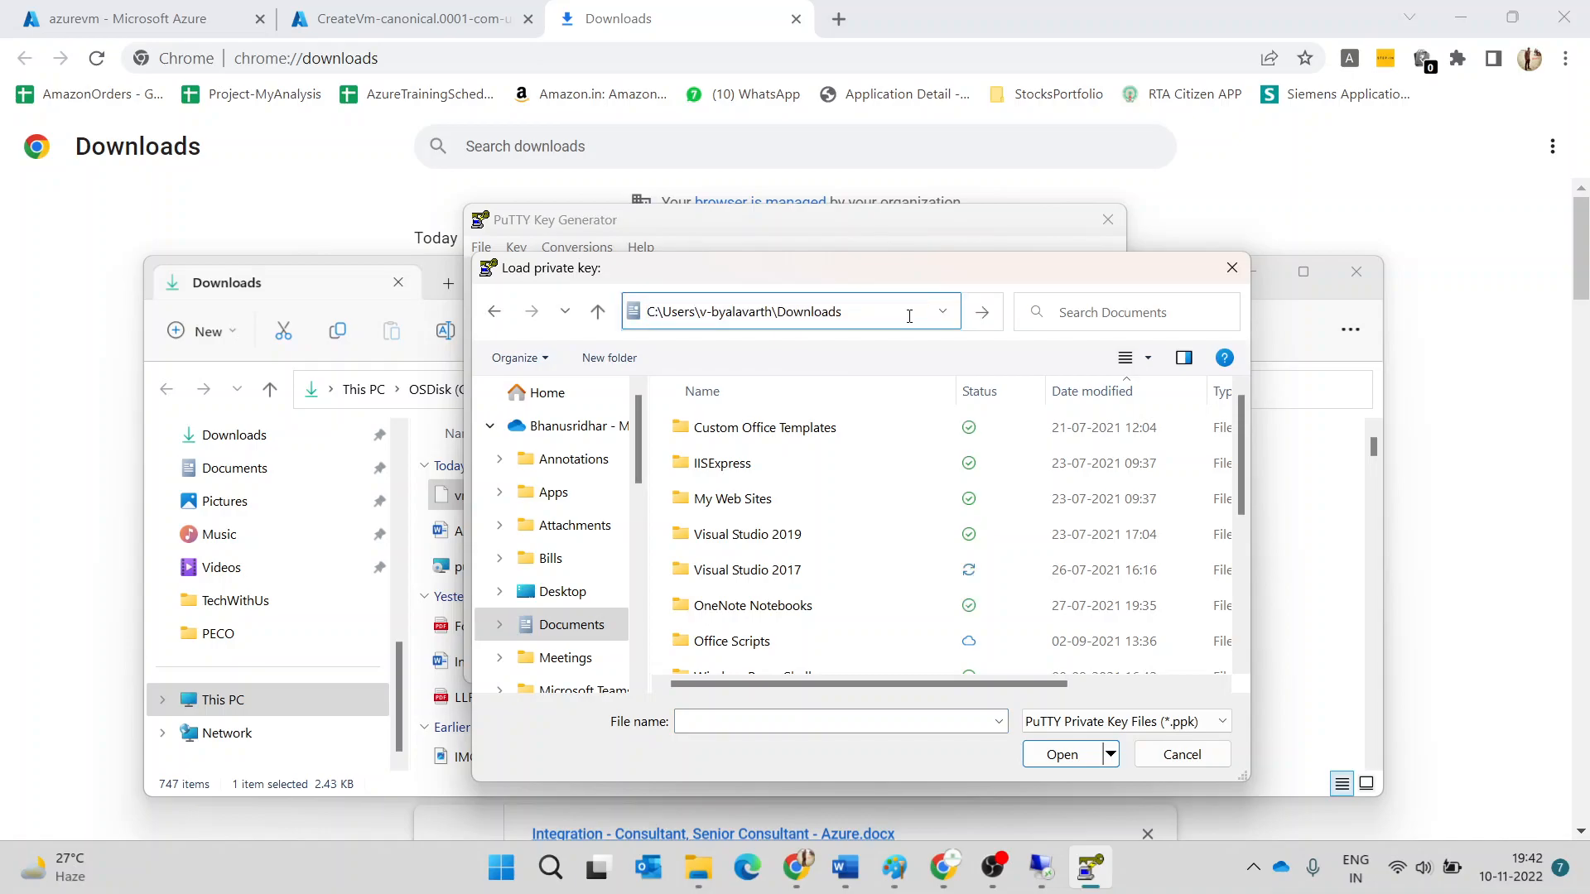
key("ctrl+a")
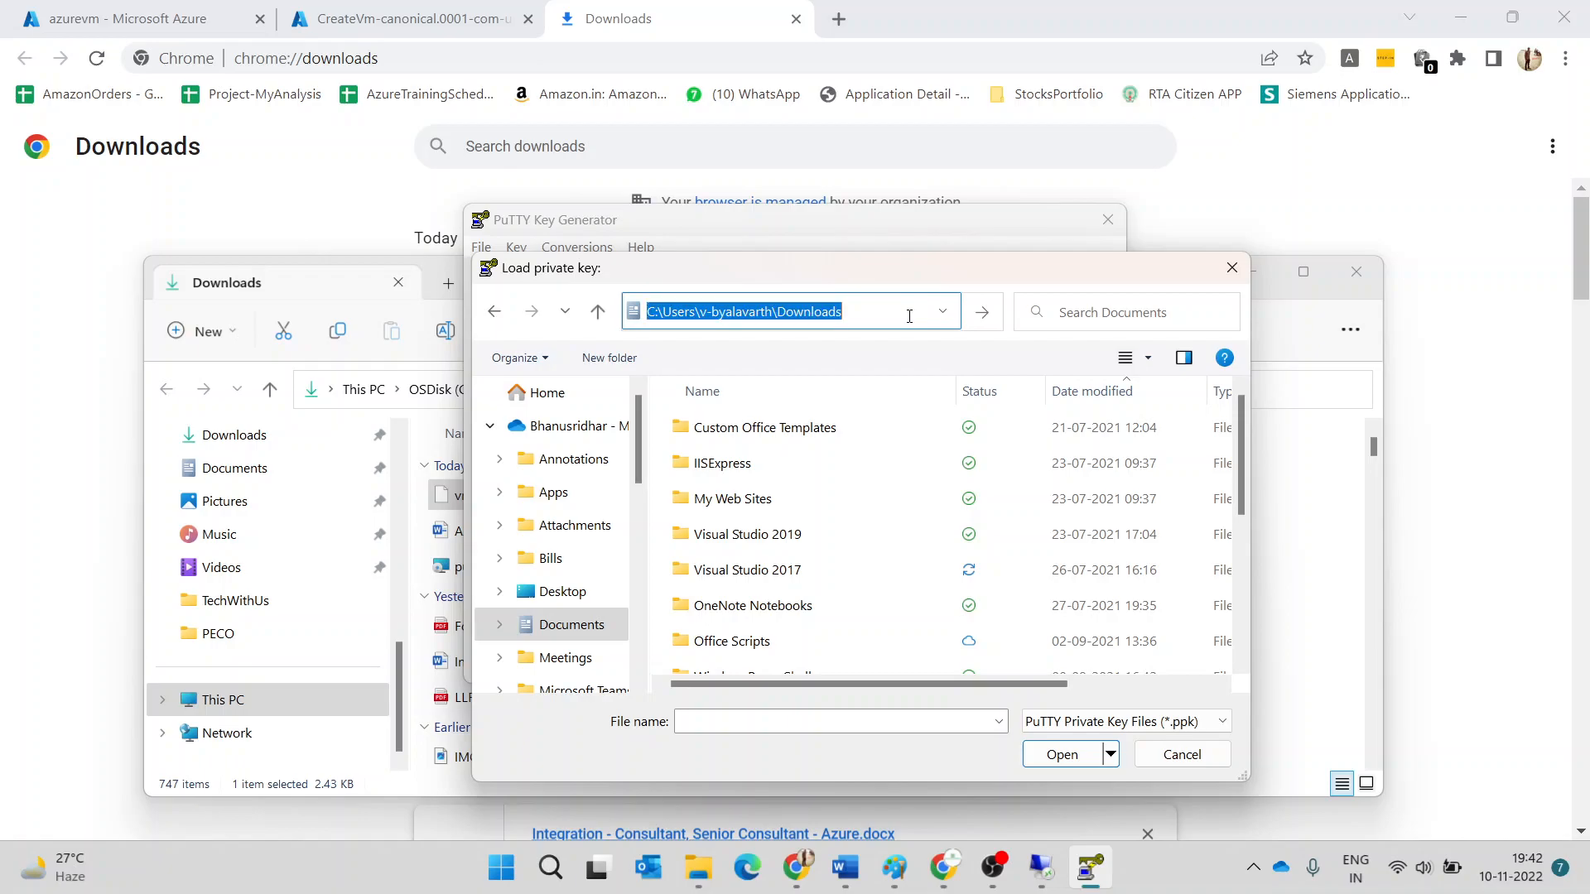
key("Return")
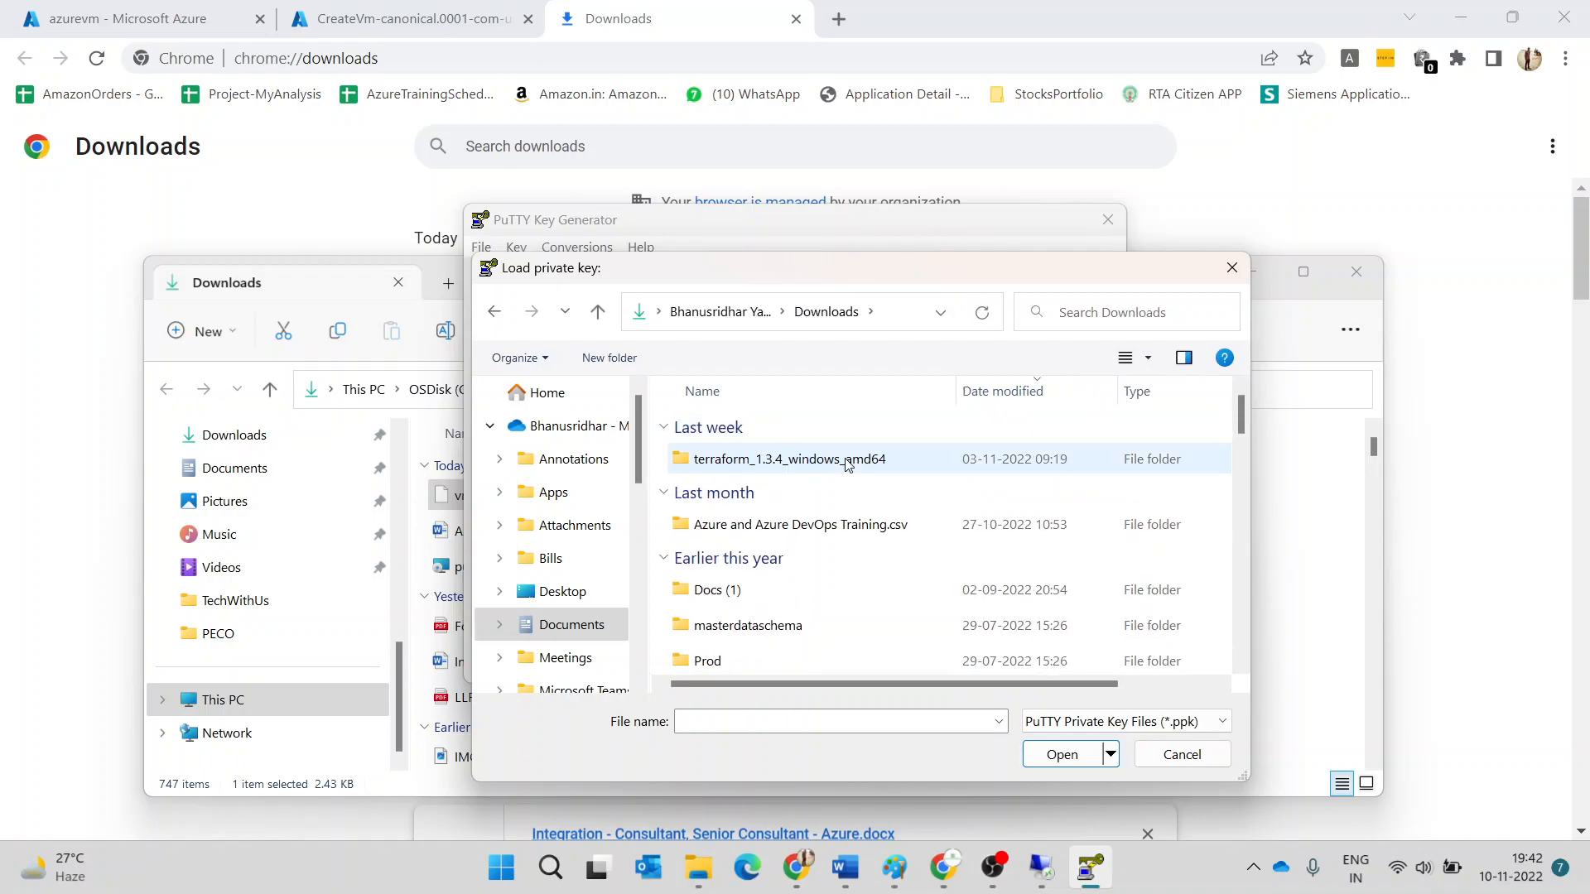
left_click(1026, 394)
left_click(1027, 401)
scroll(1050, 483, "down", 3)
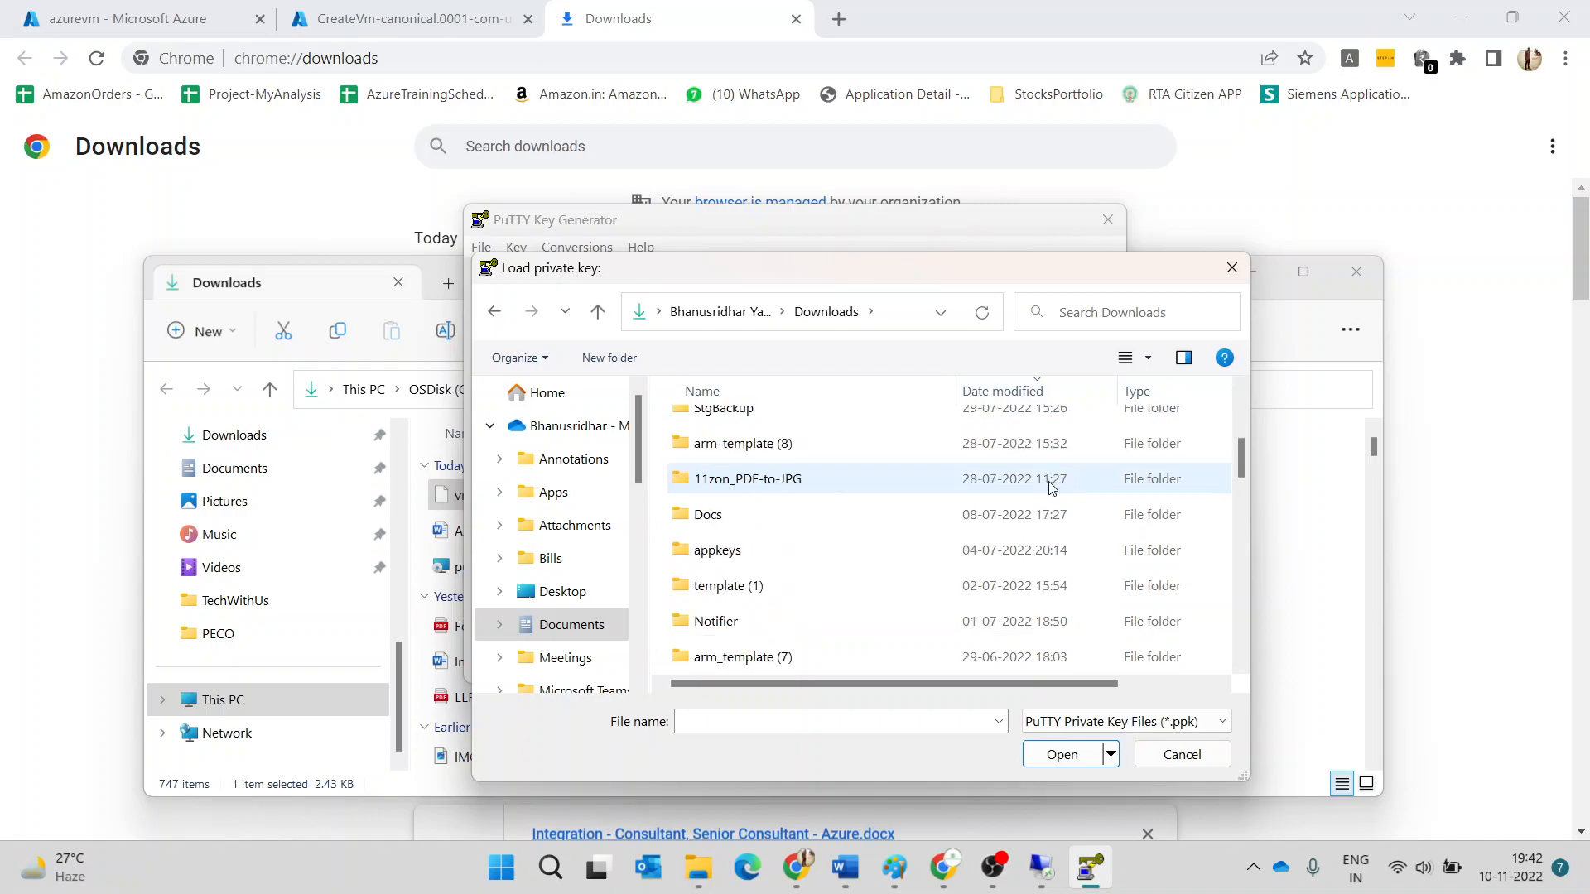
scroll(1050, 487, "up", 3)
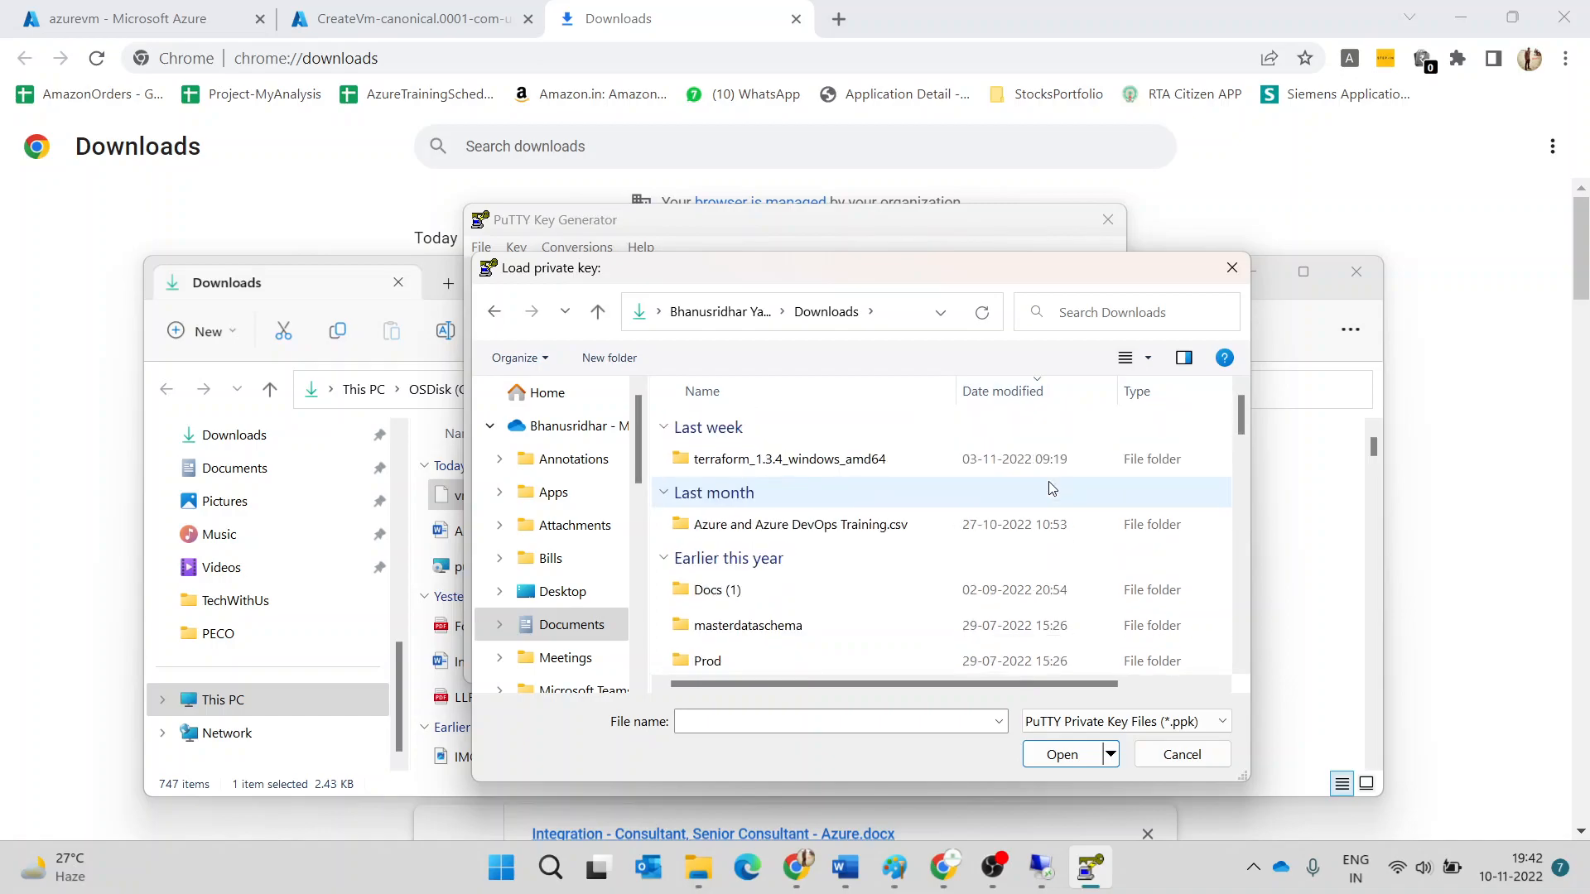
scroll(1050, 486, "down", 15)
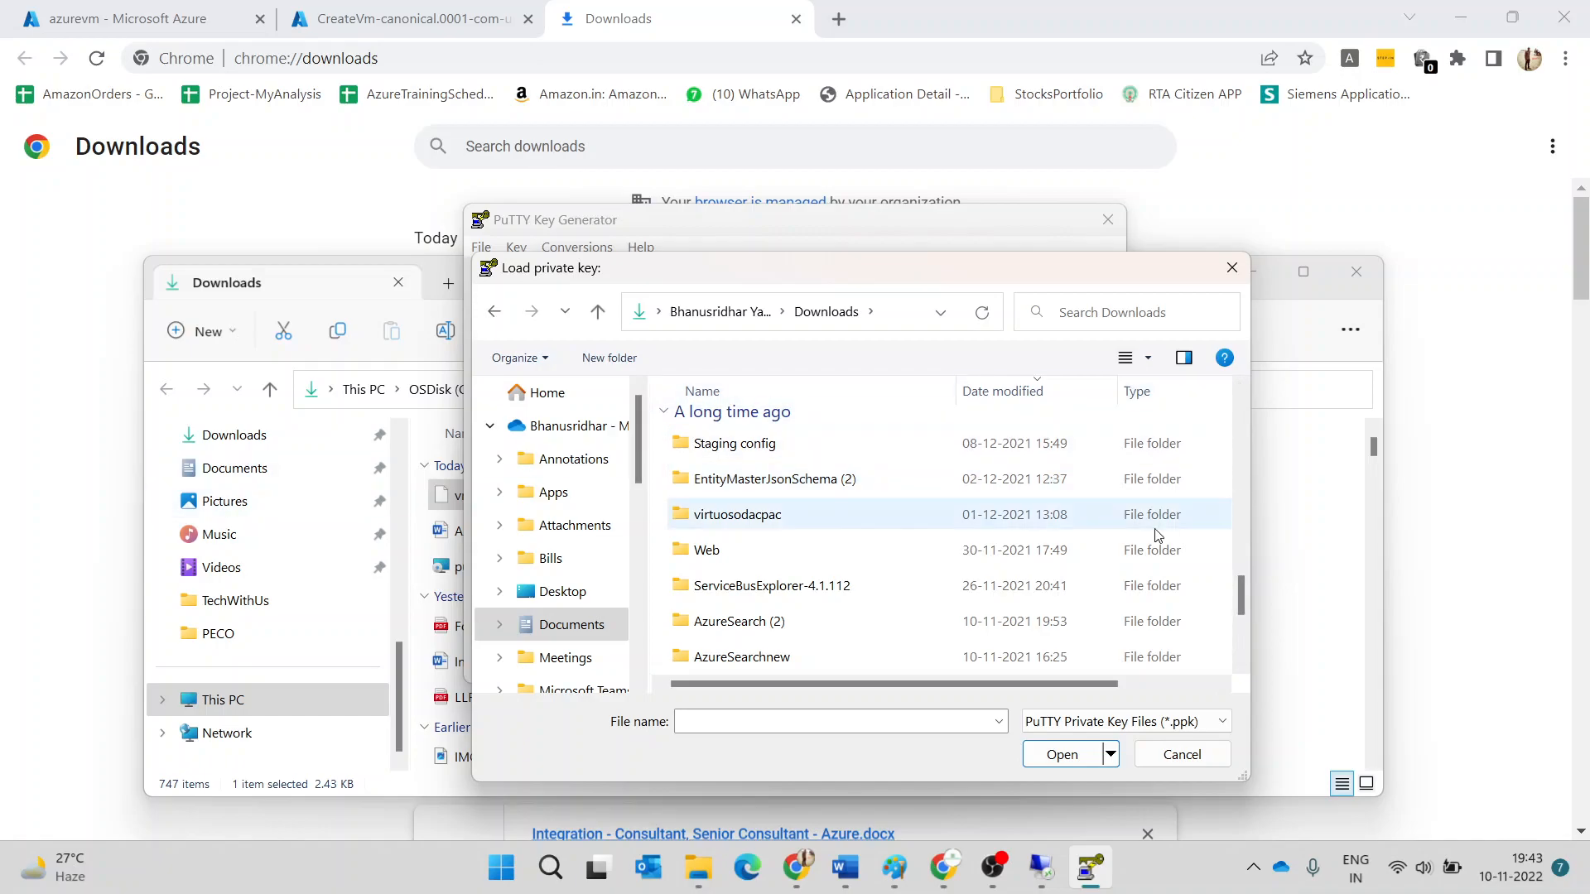
scroll(1019, 629, "down", 3)
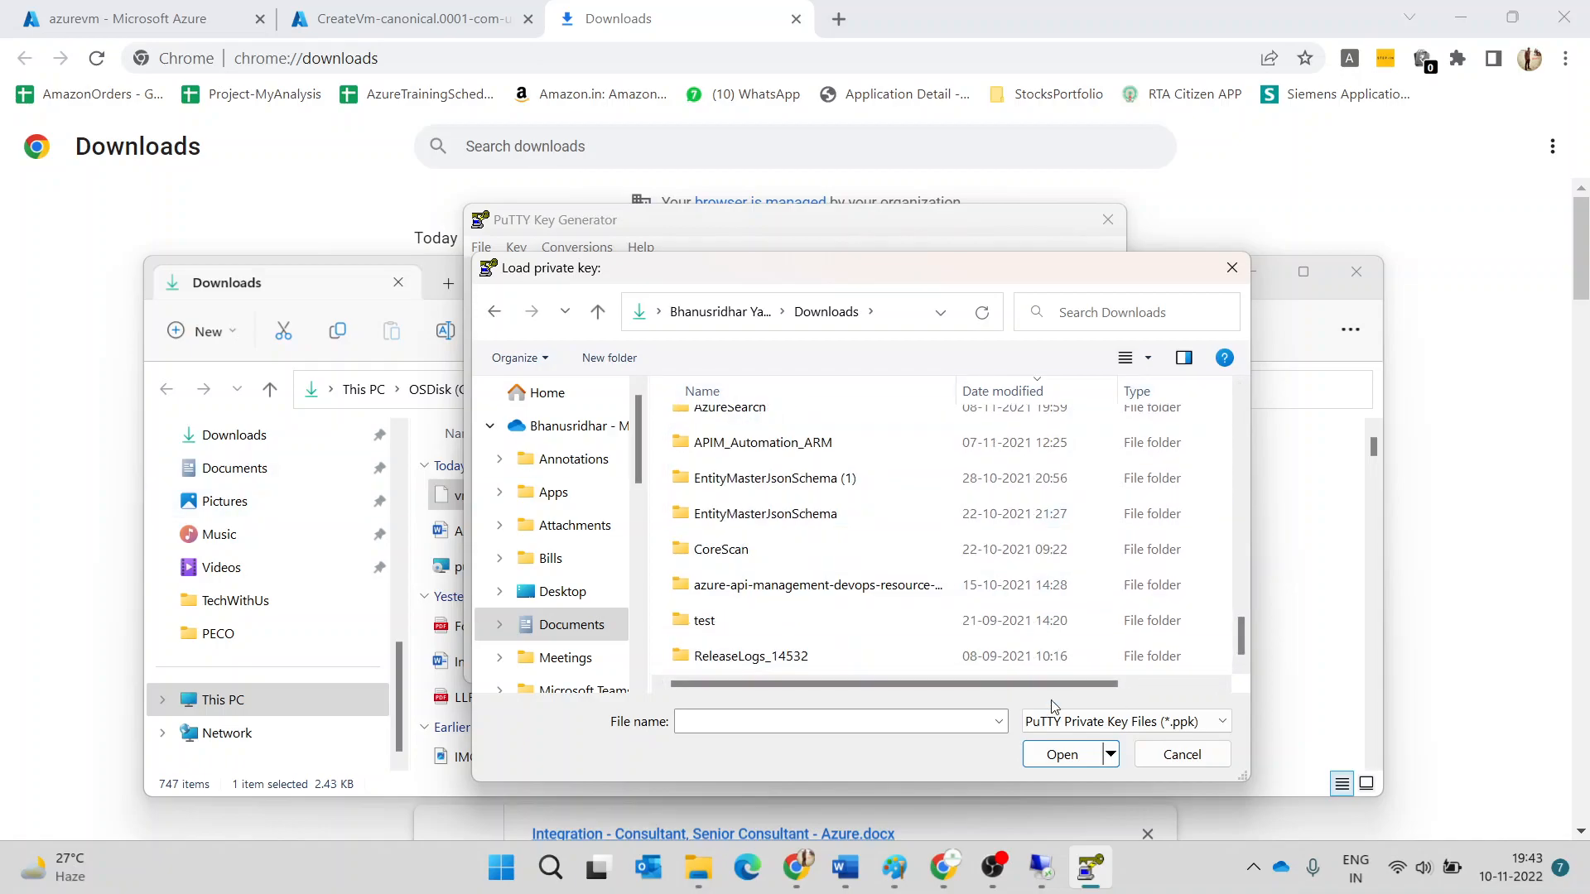
- Switch the file type to All Files (*.*) and open vmpublickey.pem
left_click(1211, 724)
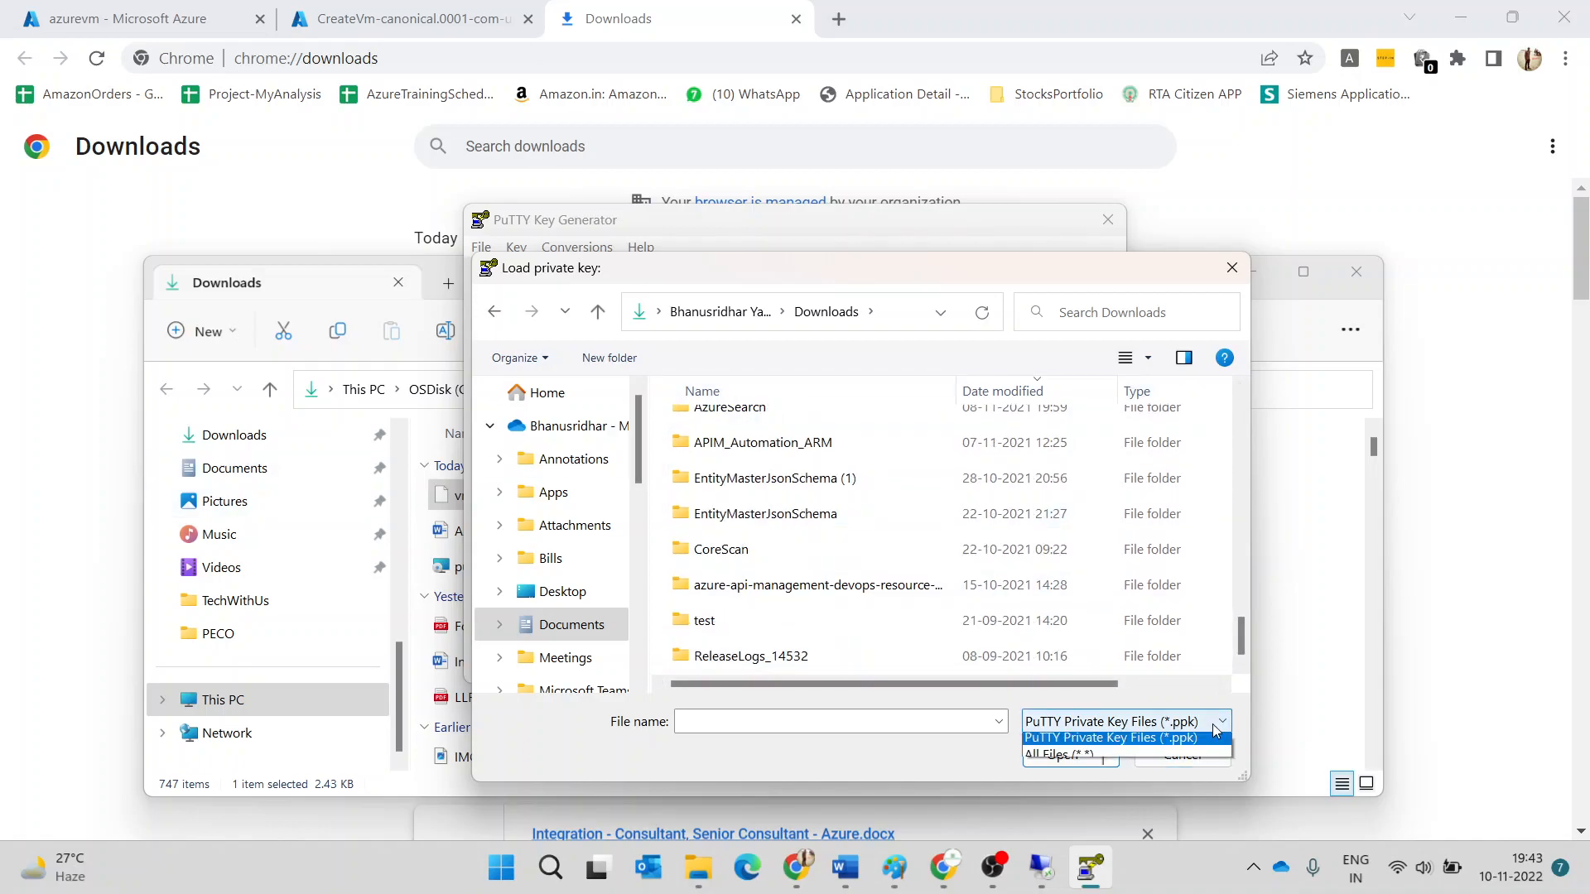
left_click(1072, 758)
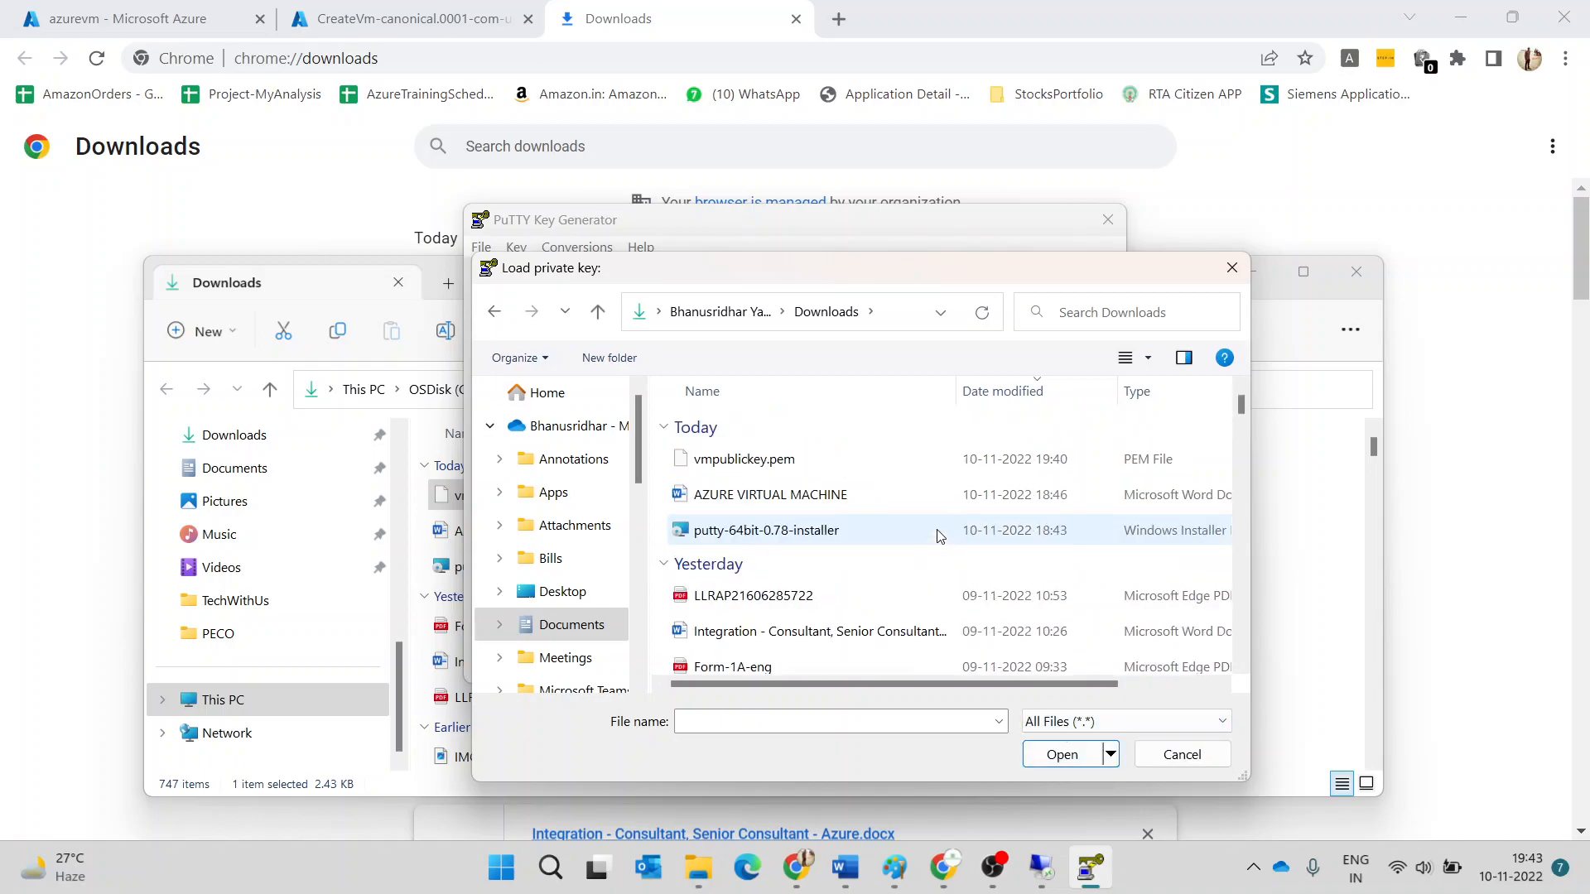
left_click(858, 460)
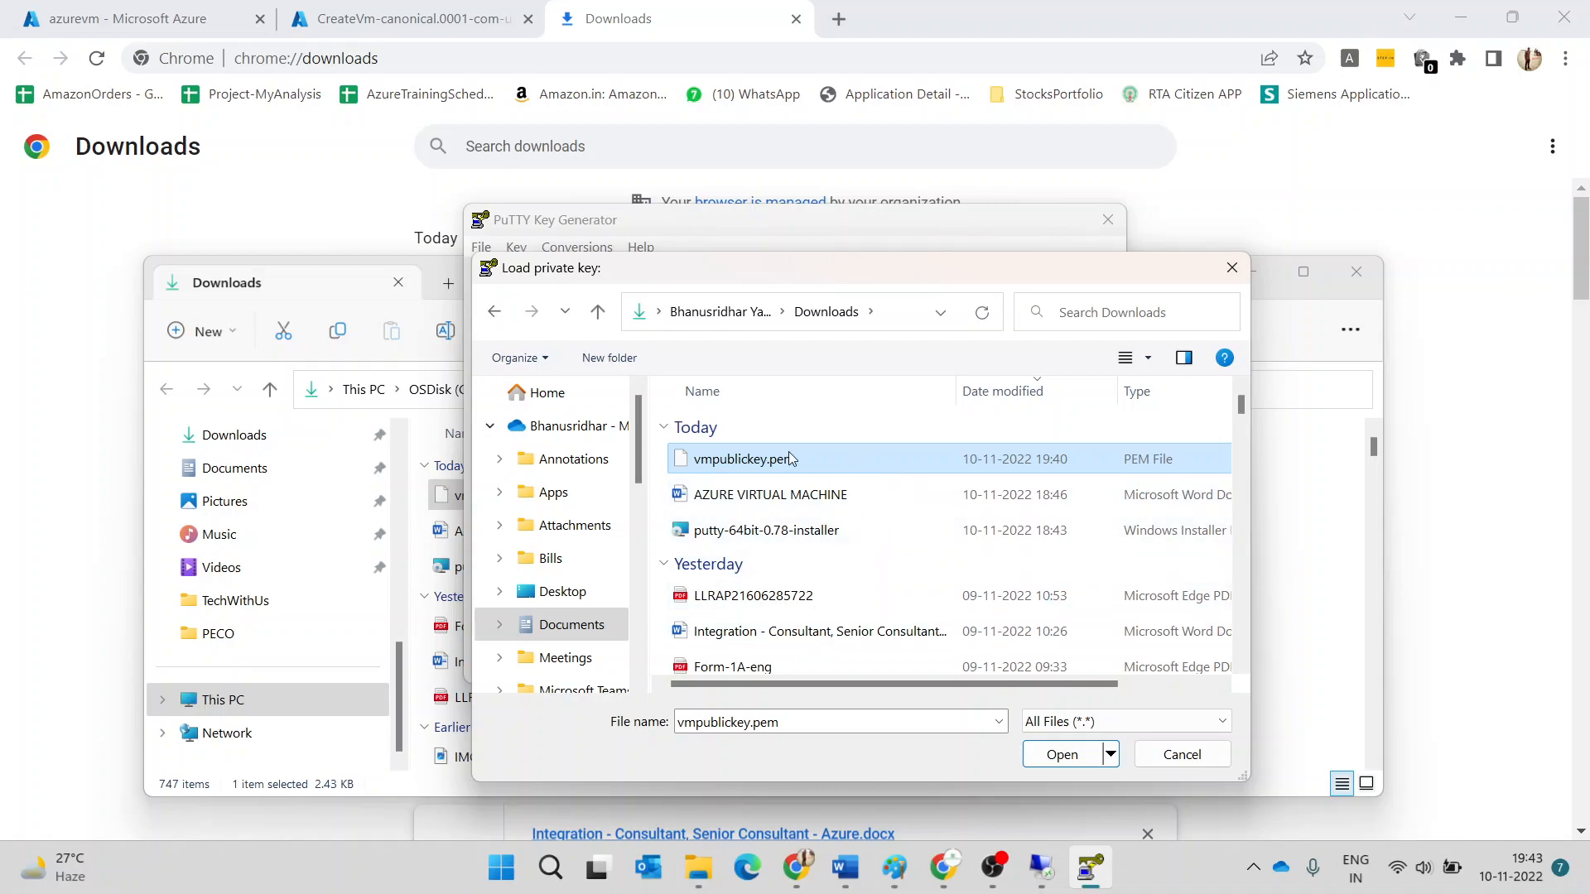
left_click(1067, 756)
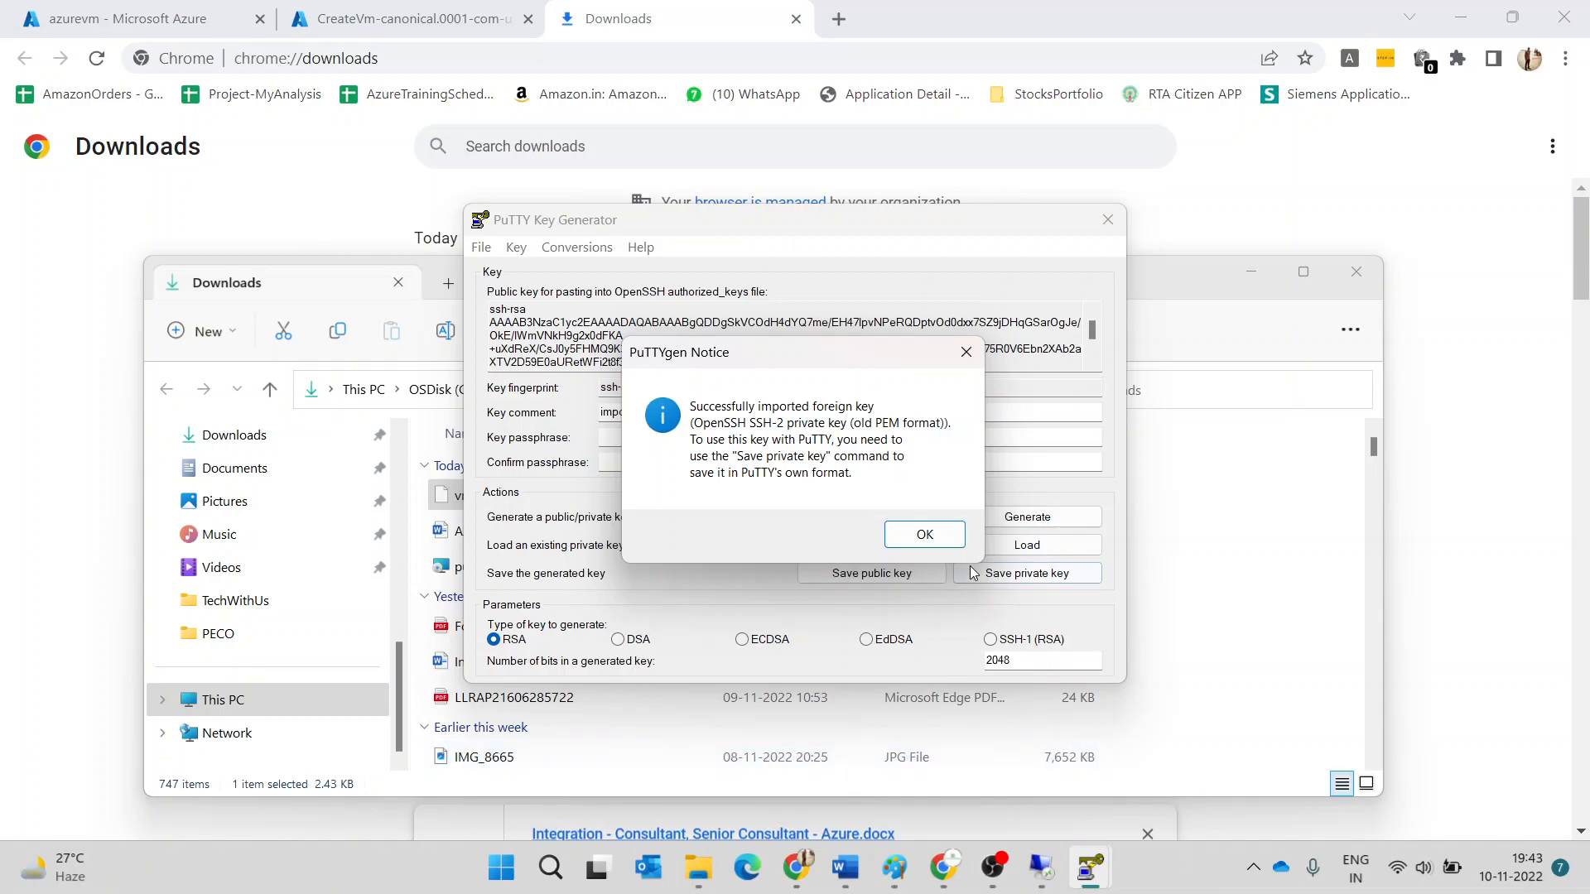
- Save the imported key without a passphrase as private key 'vmpvtkey' in Downloads
left_click(925, 535)
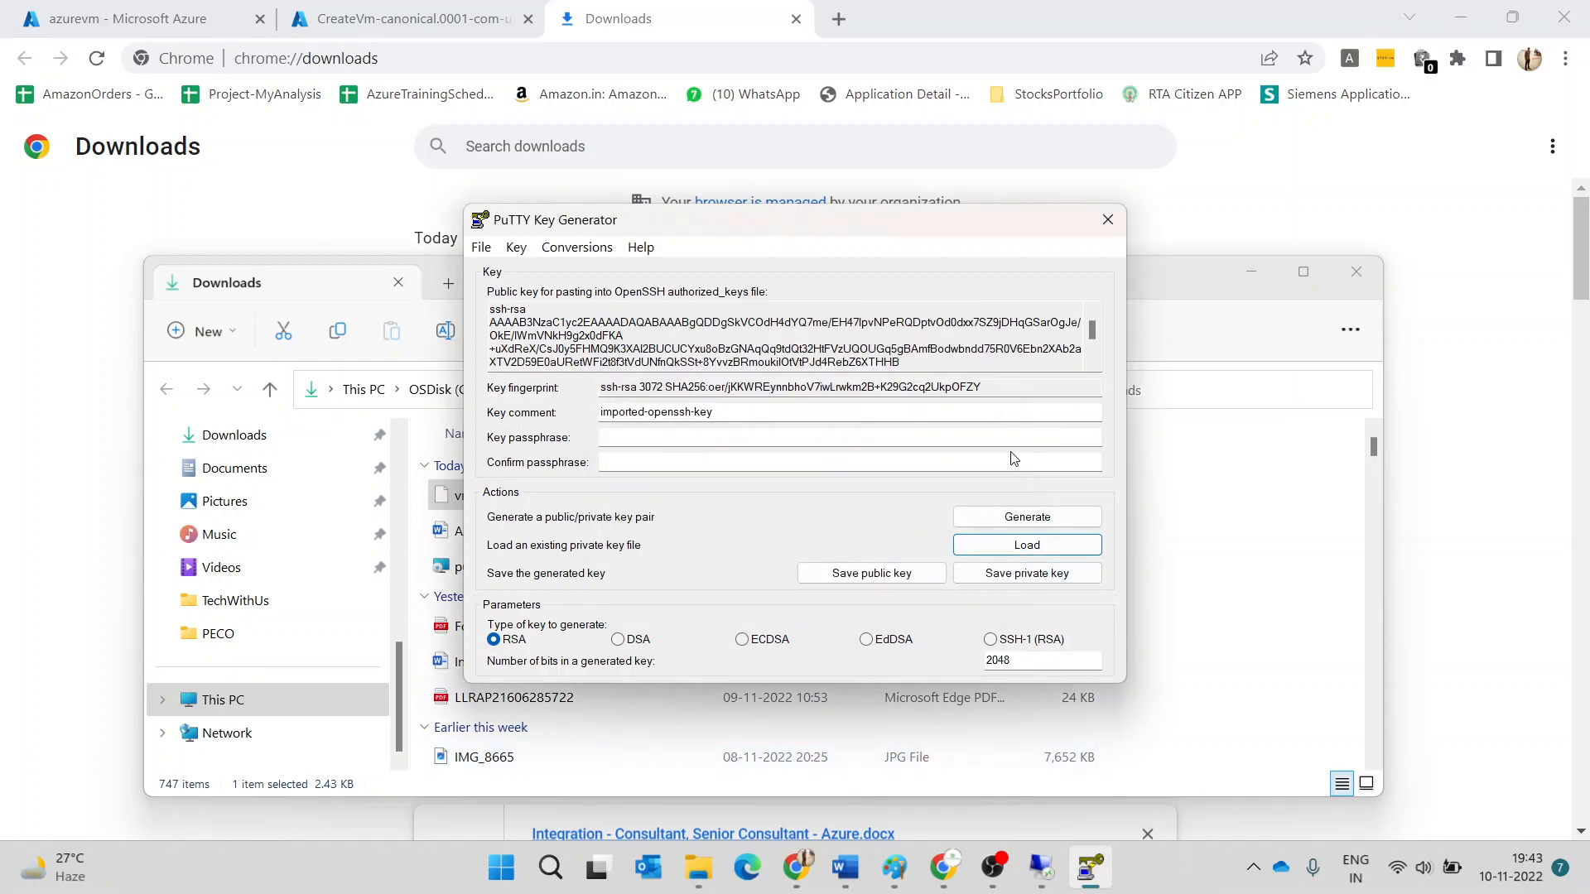
left_click(1036, 582)
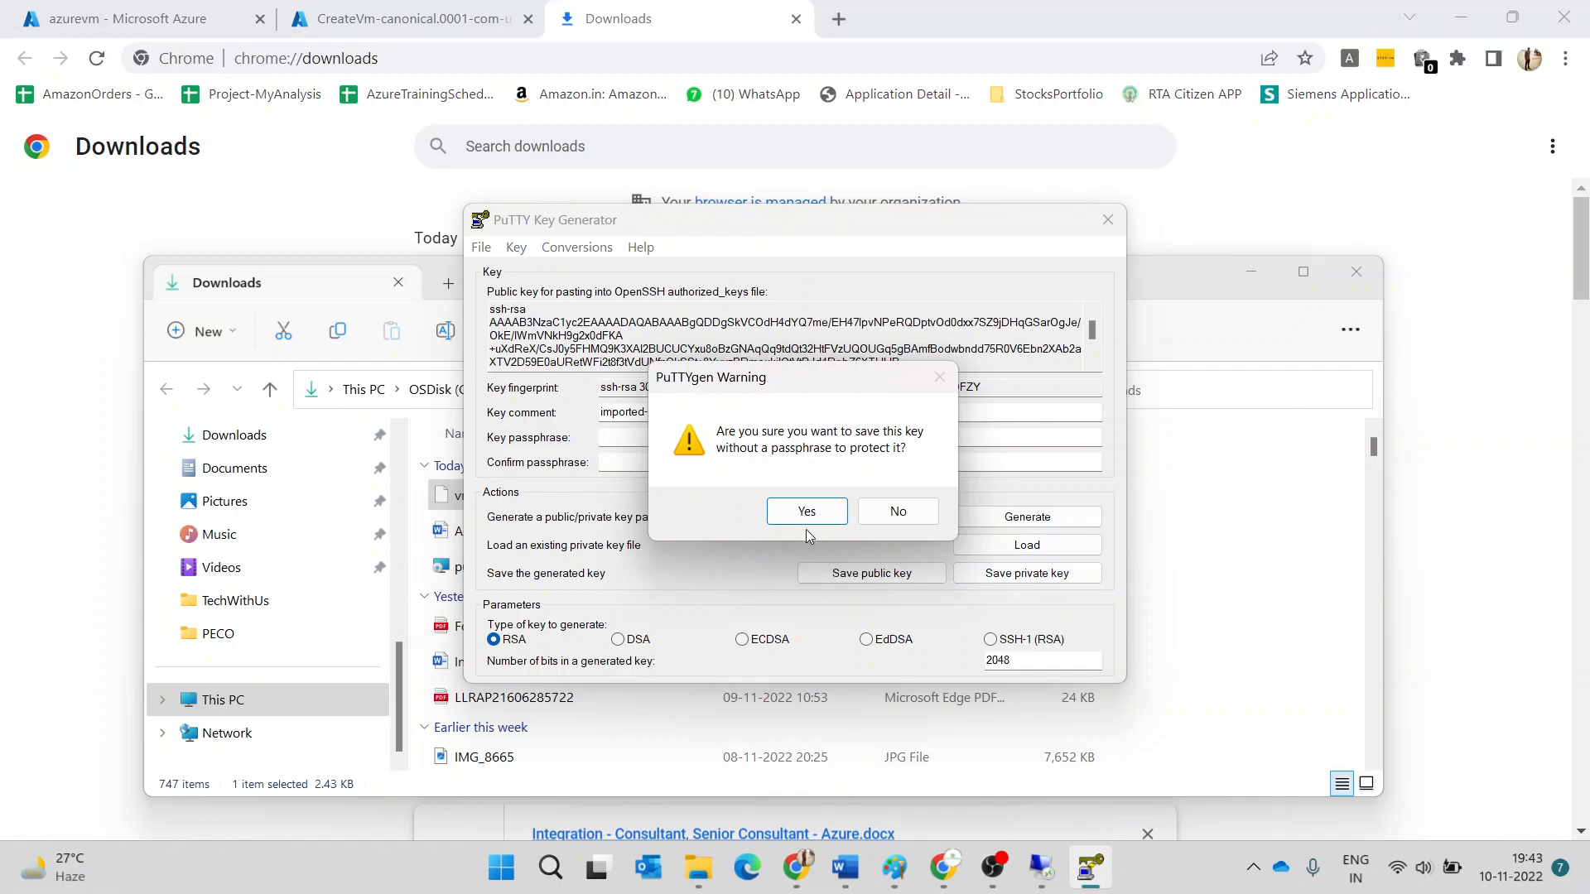
left_click(807, 512)
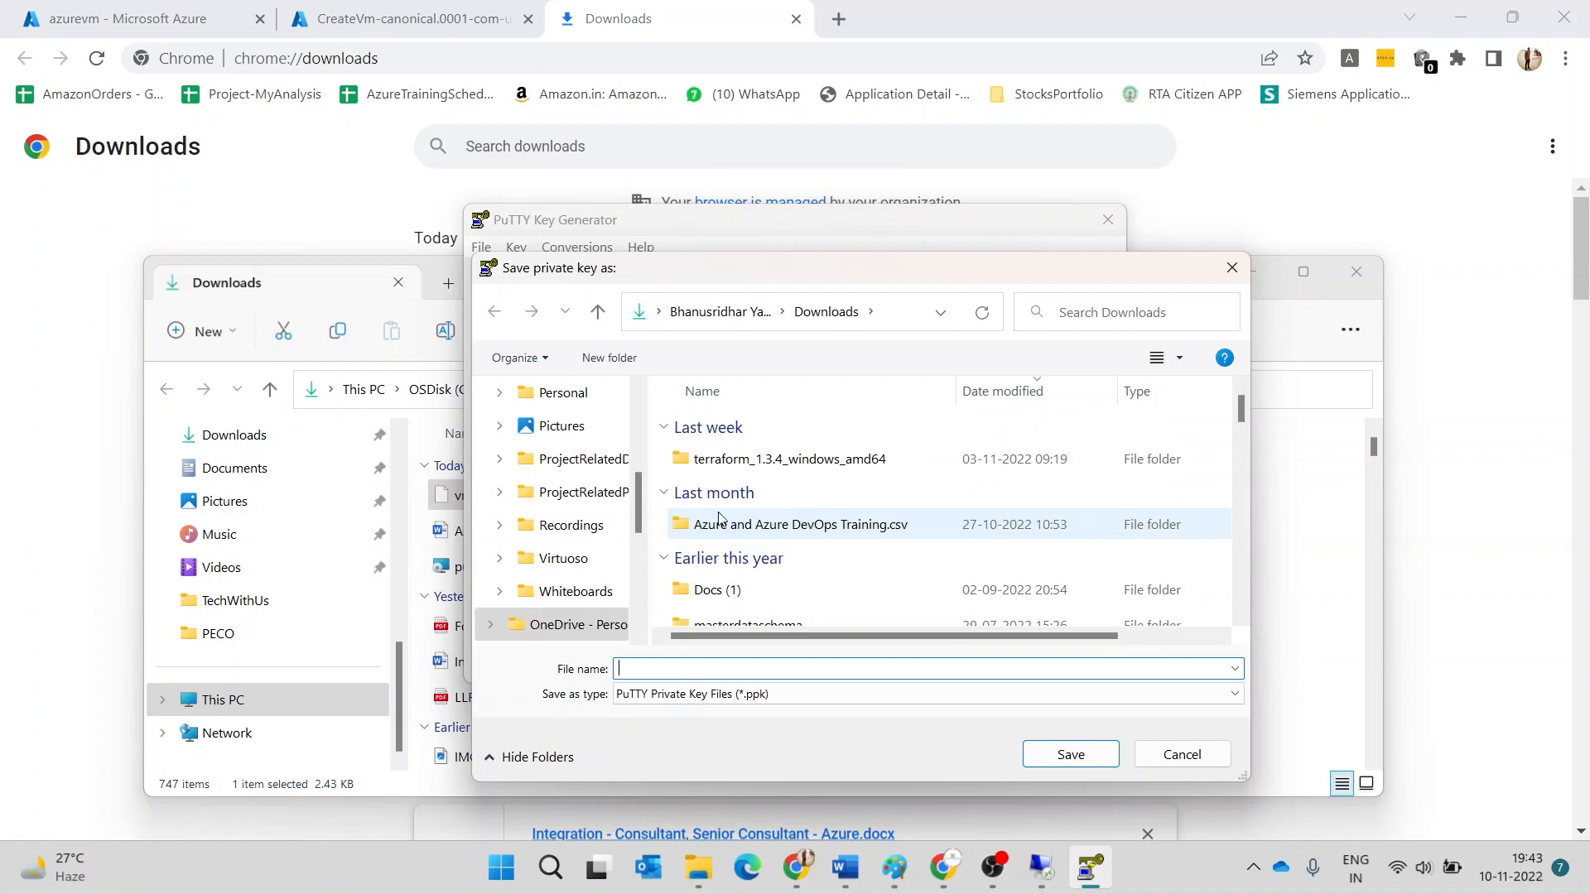
scroll(578, 557, "down", 2)
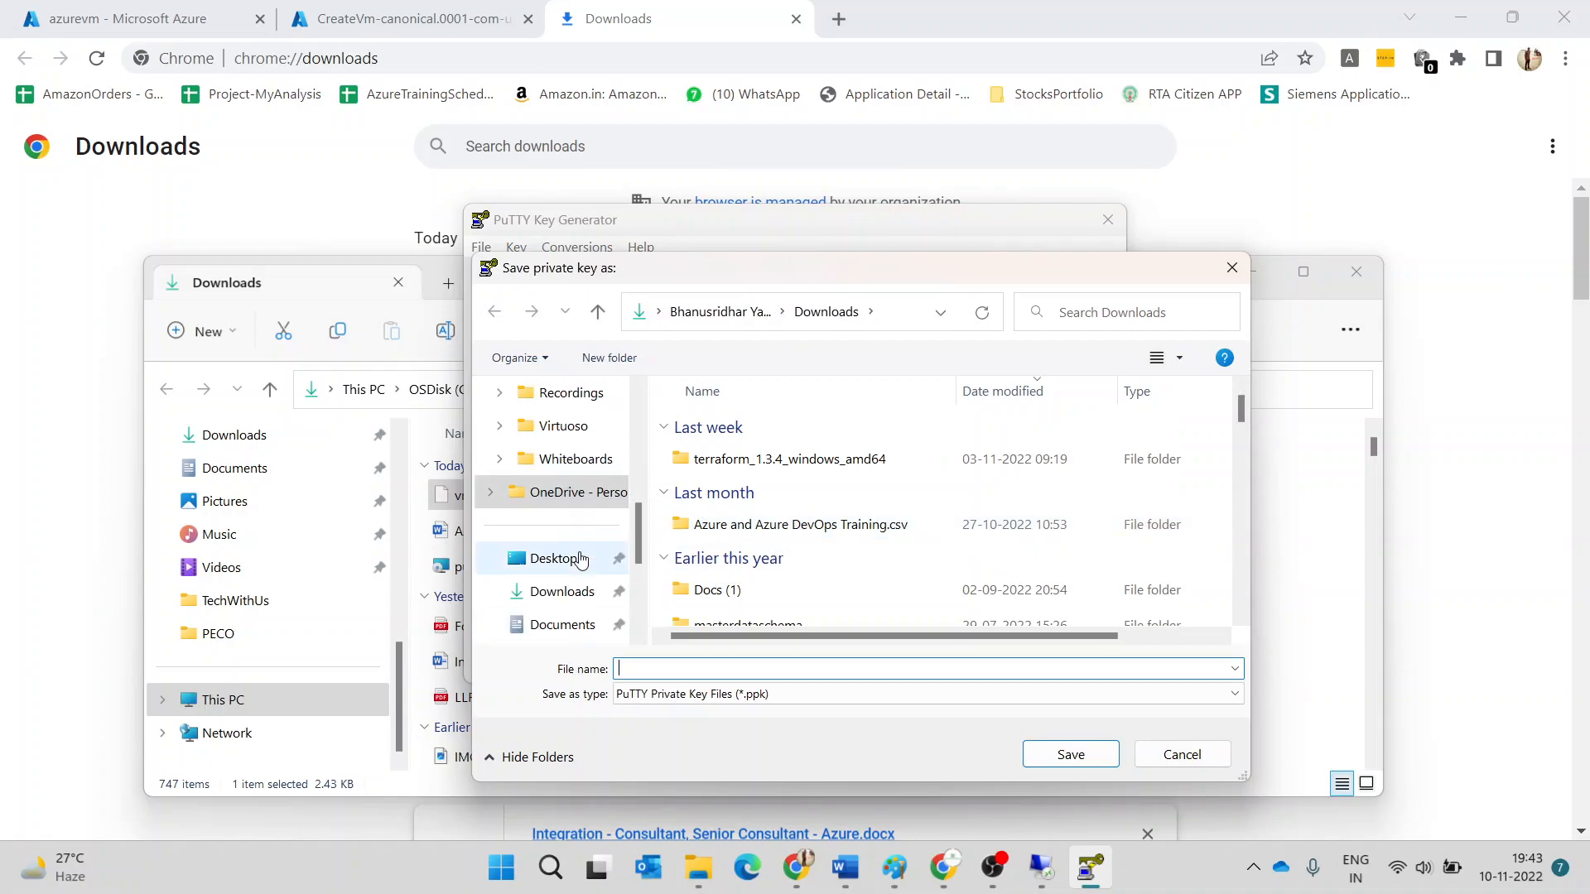
left_click(569, 591)
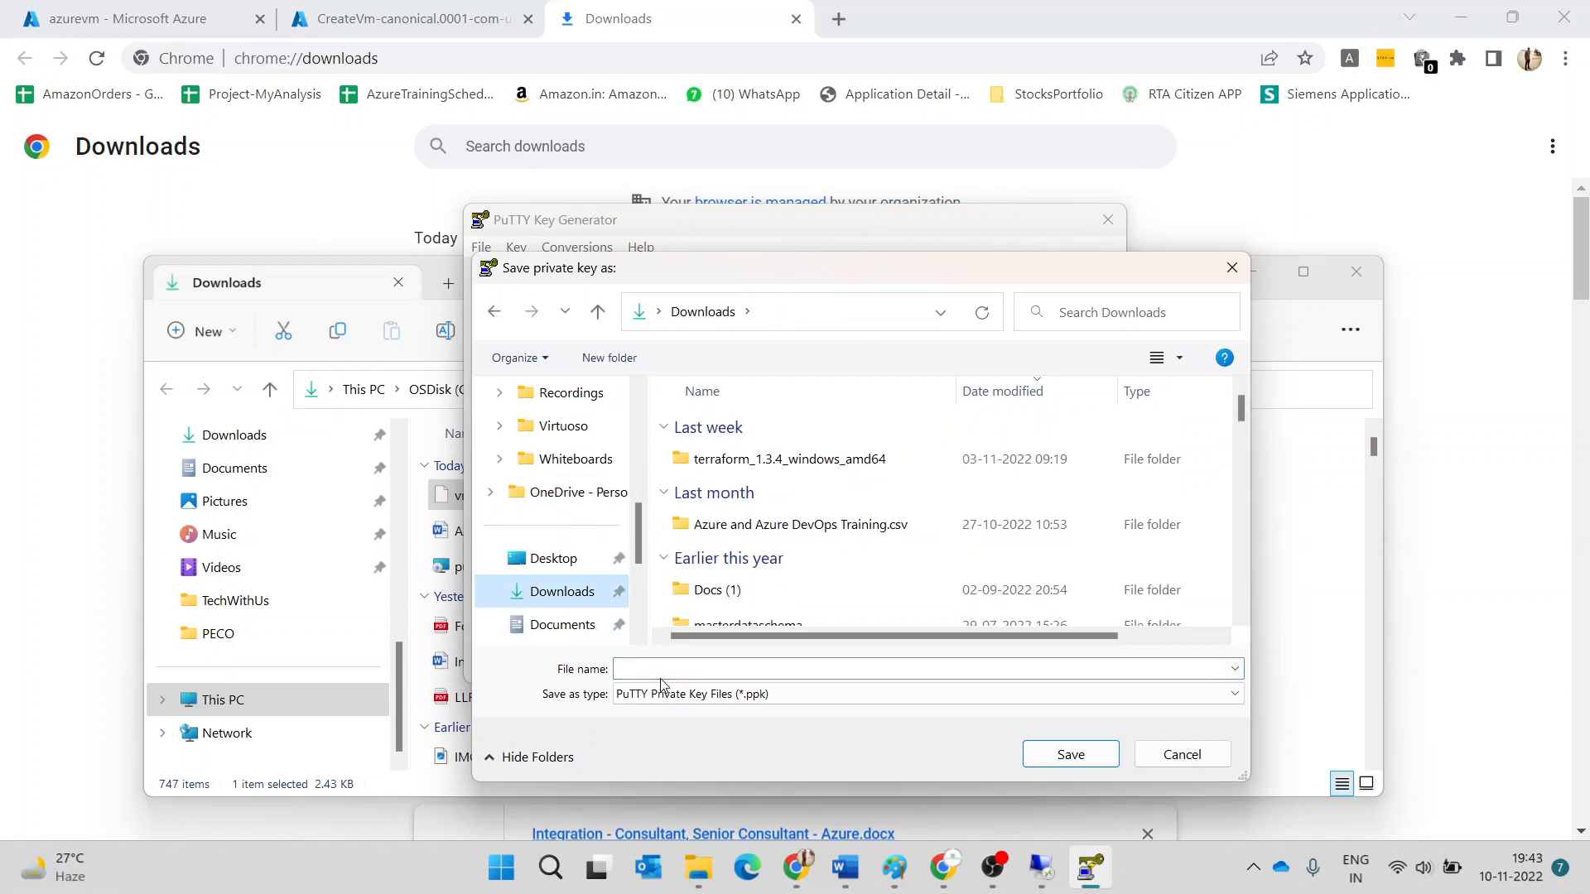
left_click(638, 669)
type("v")
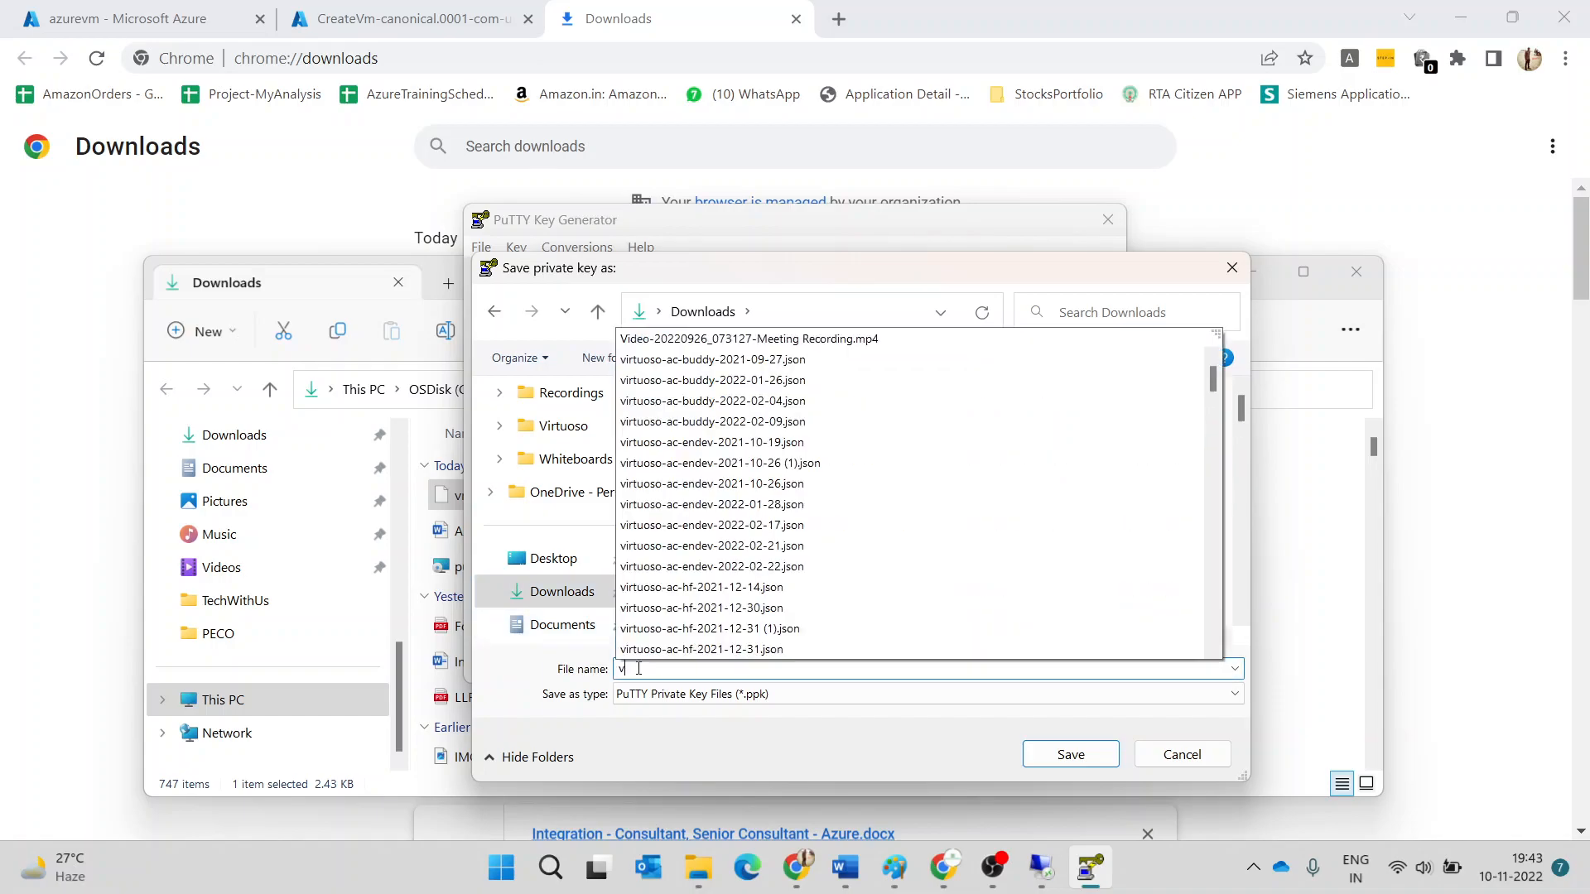
type("mpvt")
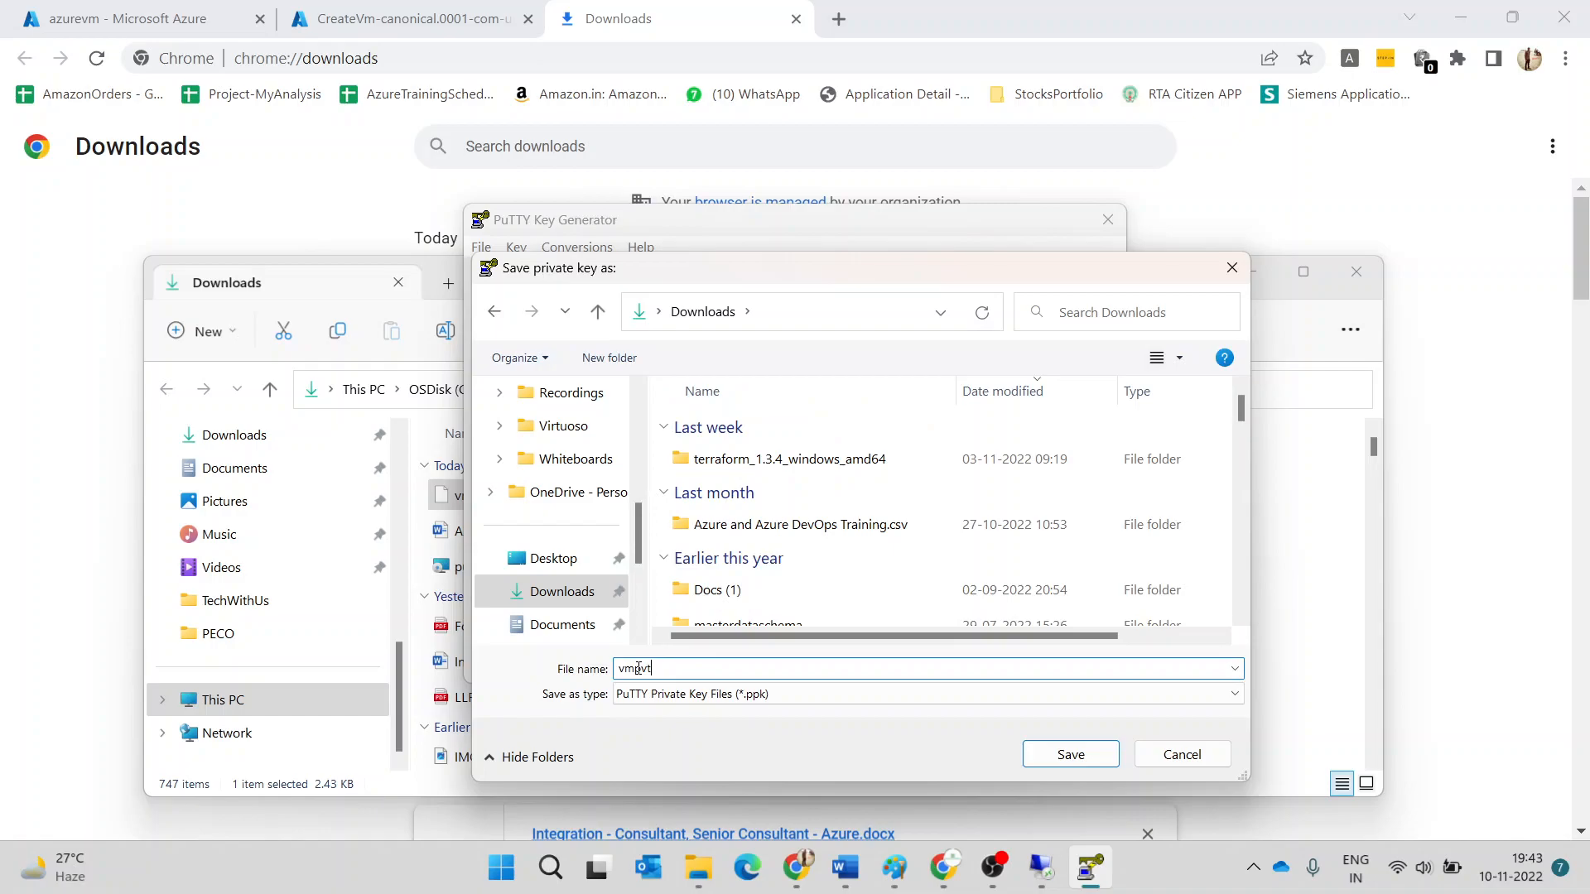
type("key")
left_click(1036, 753)
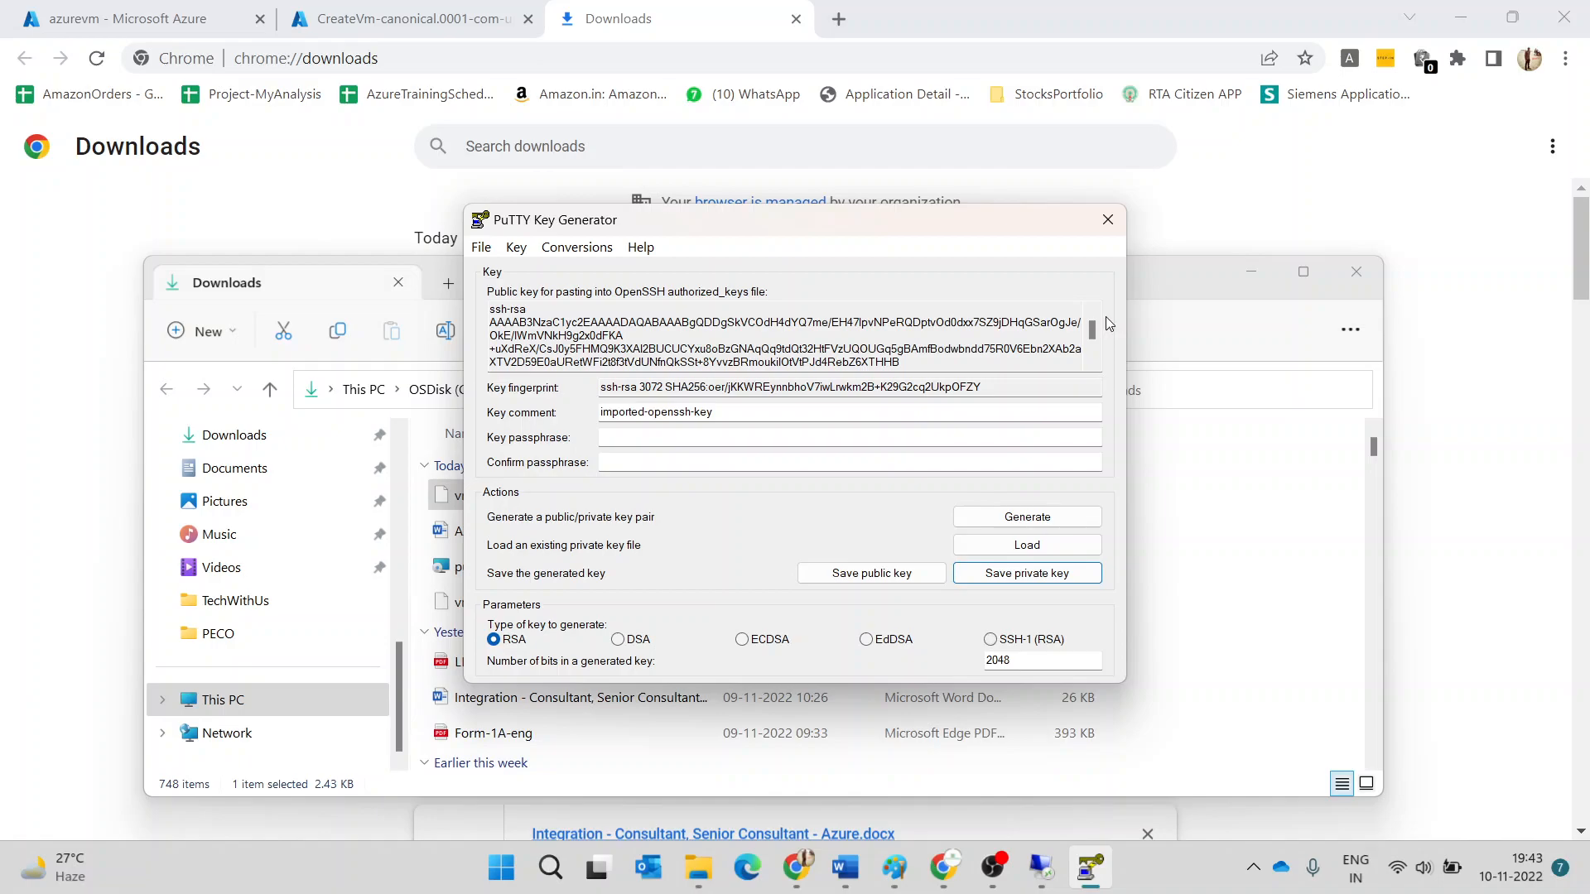
- Check the saved key in File Explorer, then close PuTTY Key Generator
left_click(698, 868)
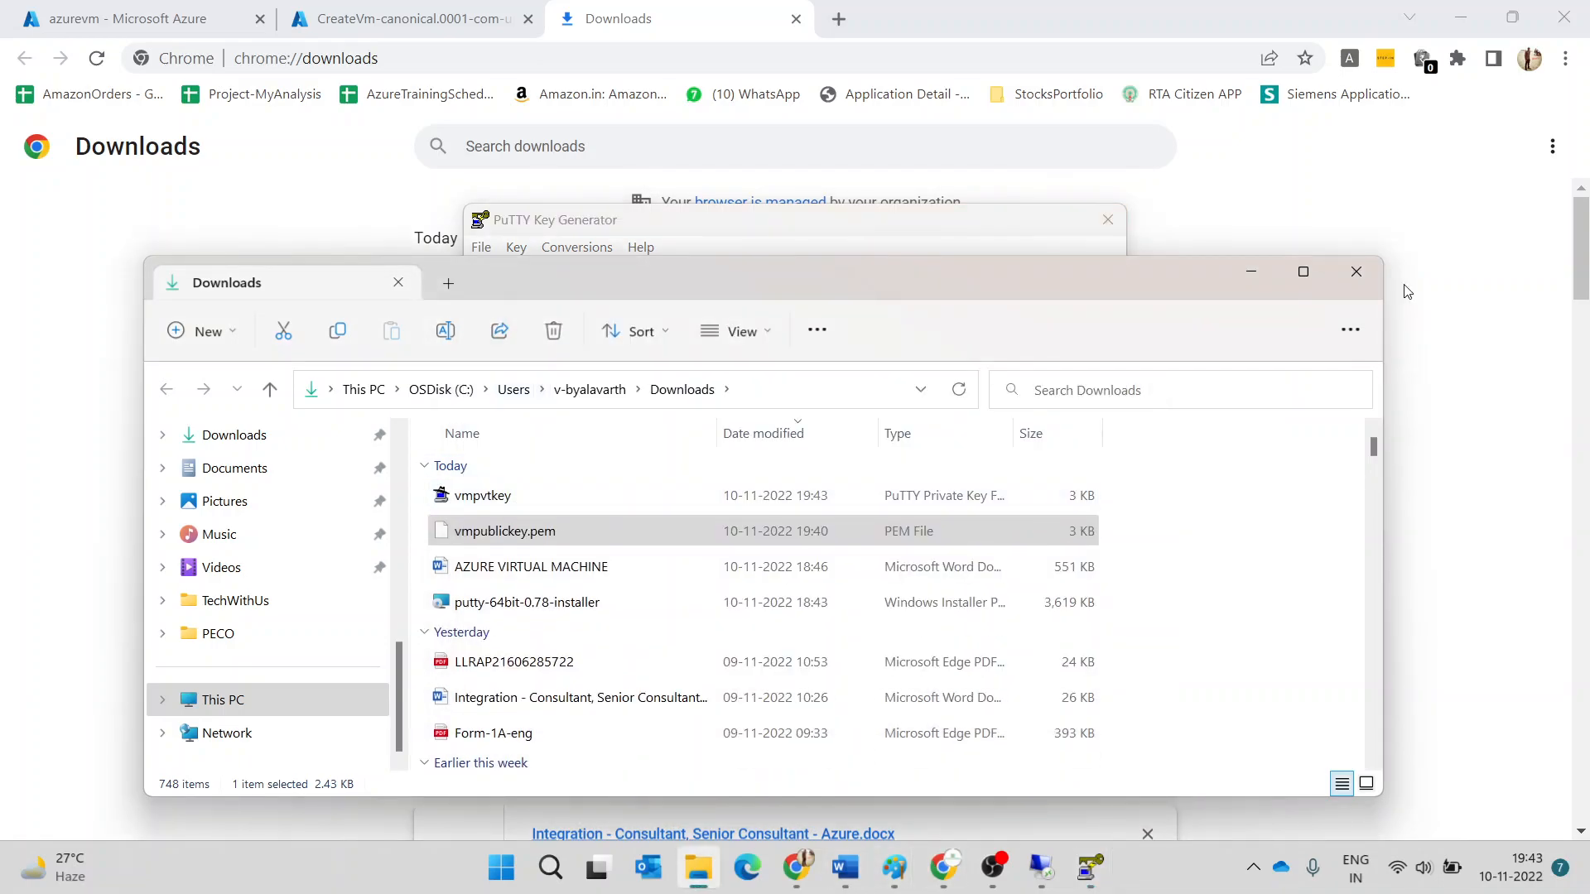
left_click(1264, 277)
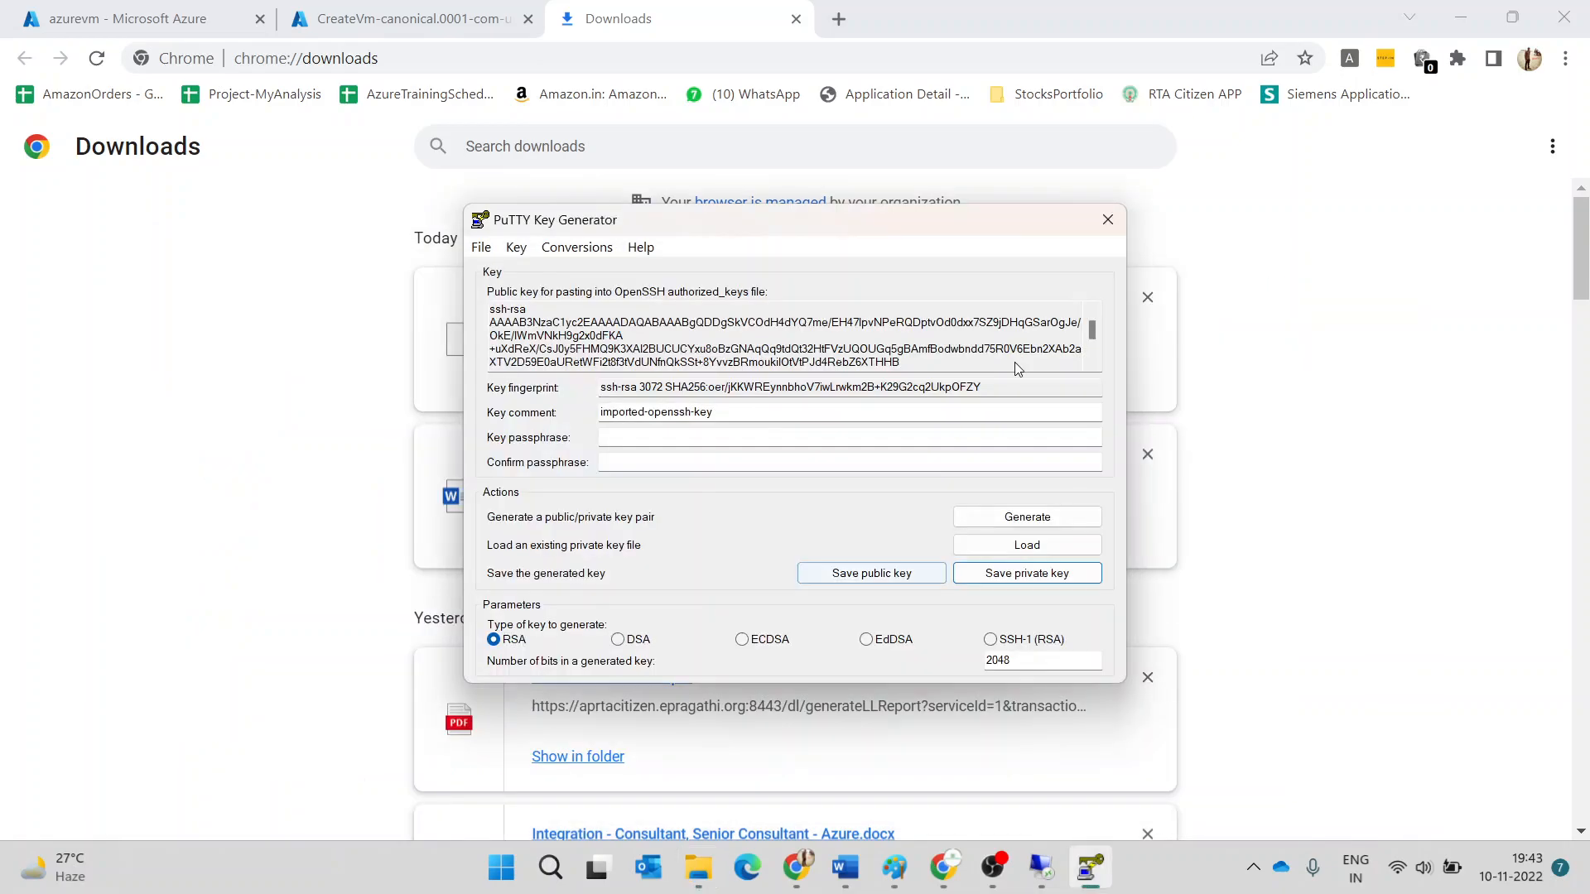
left_click(1108, 220)
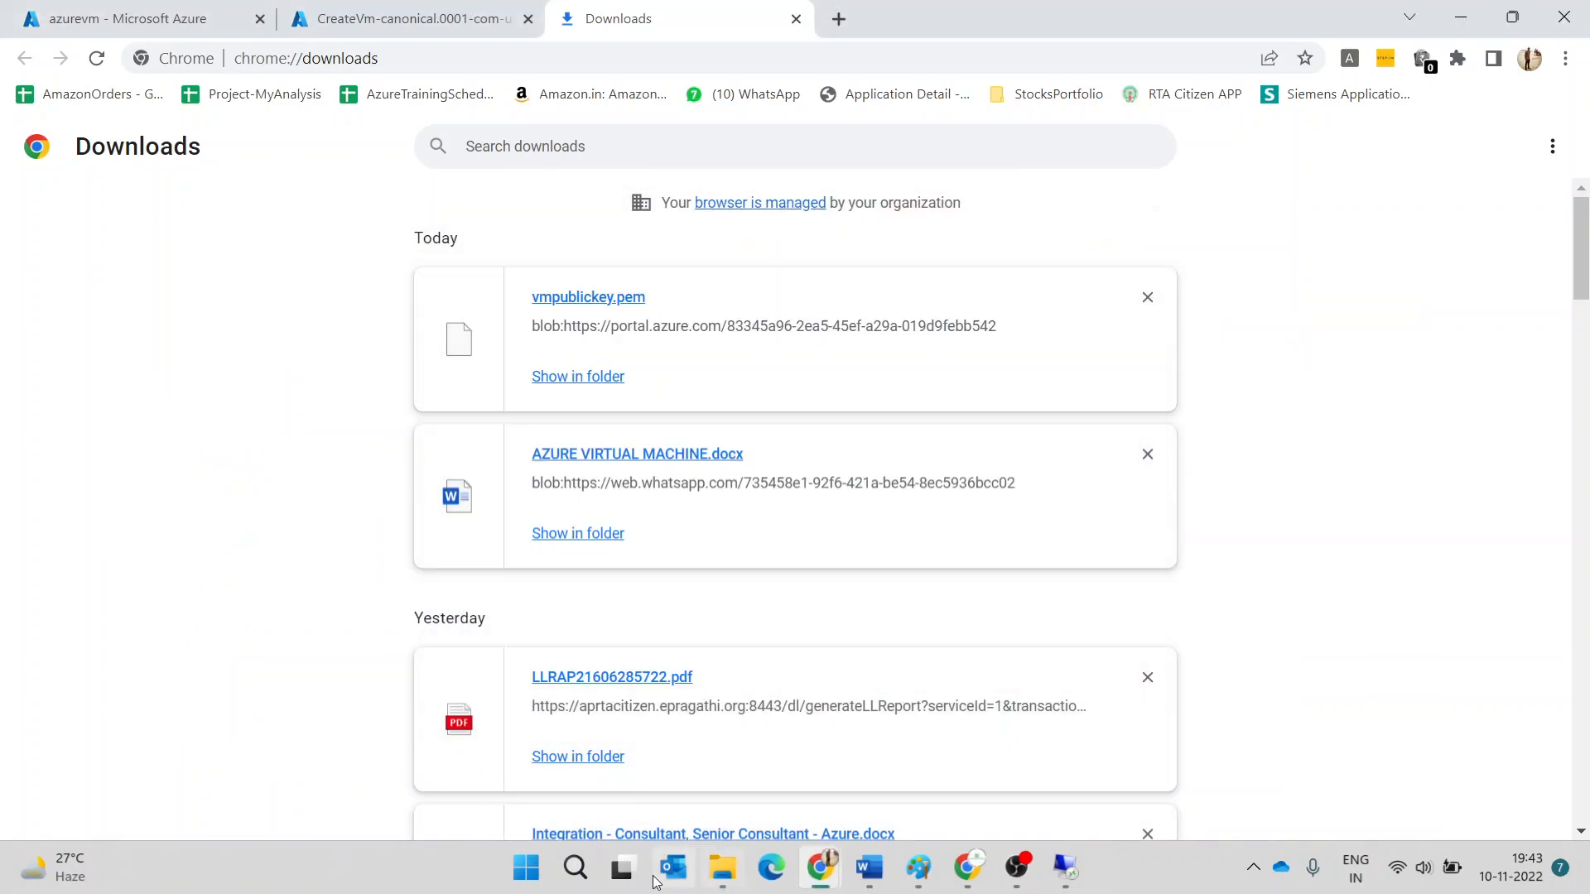
- Launch PuTTY and expand Connection > SSH > Auth to reveal its Credentials page
left_click(572, 881)
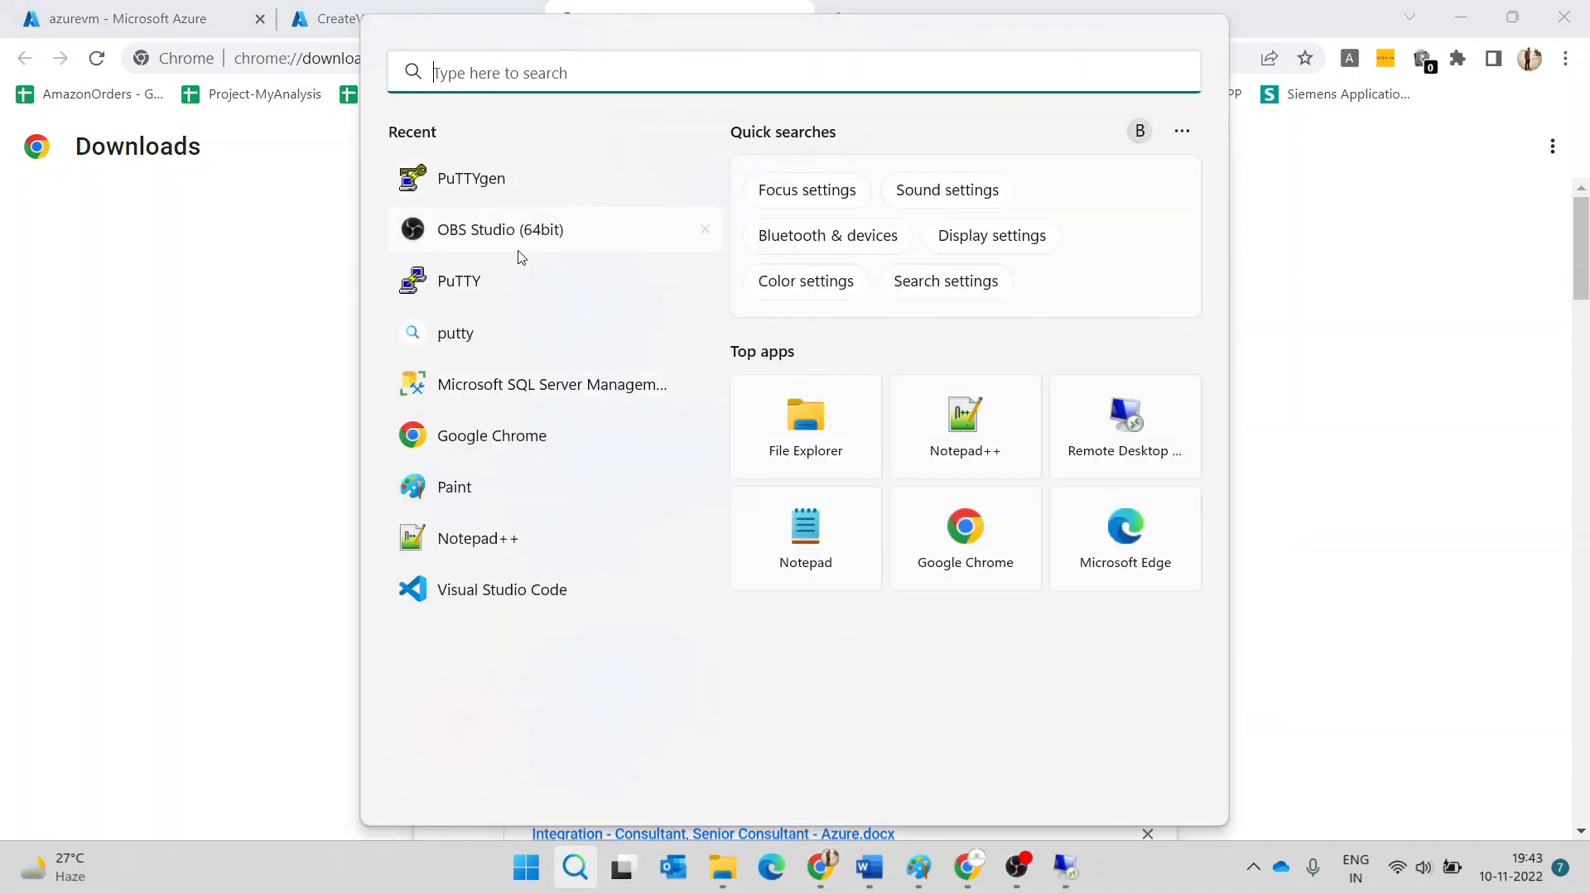
left_click(521, 281)
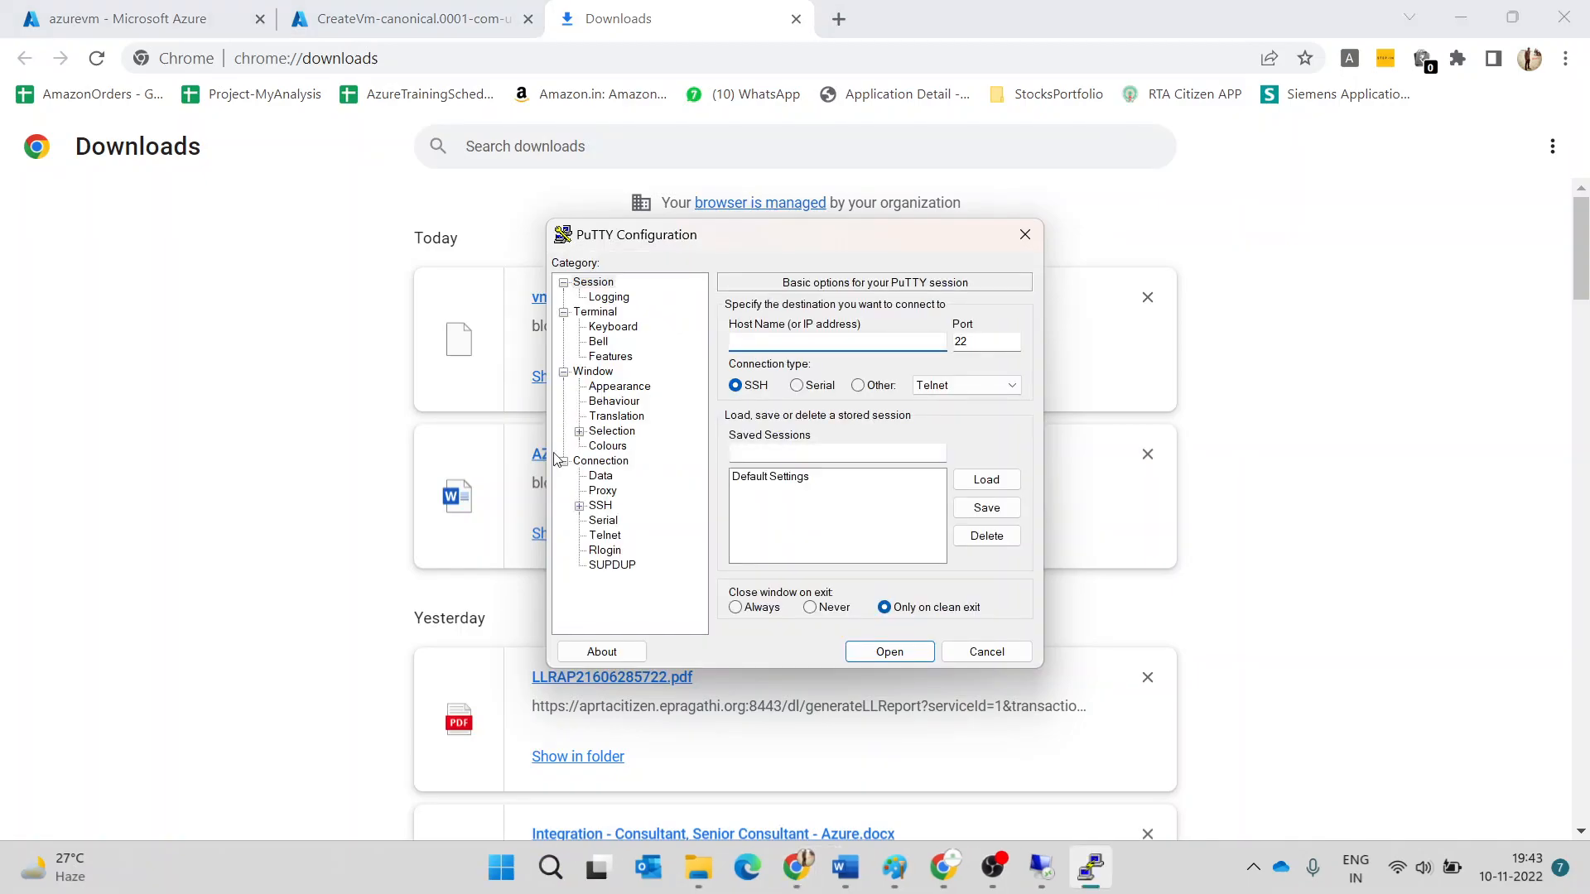
left_click(579, 507)
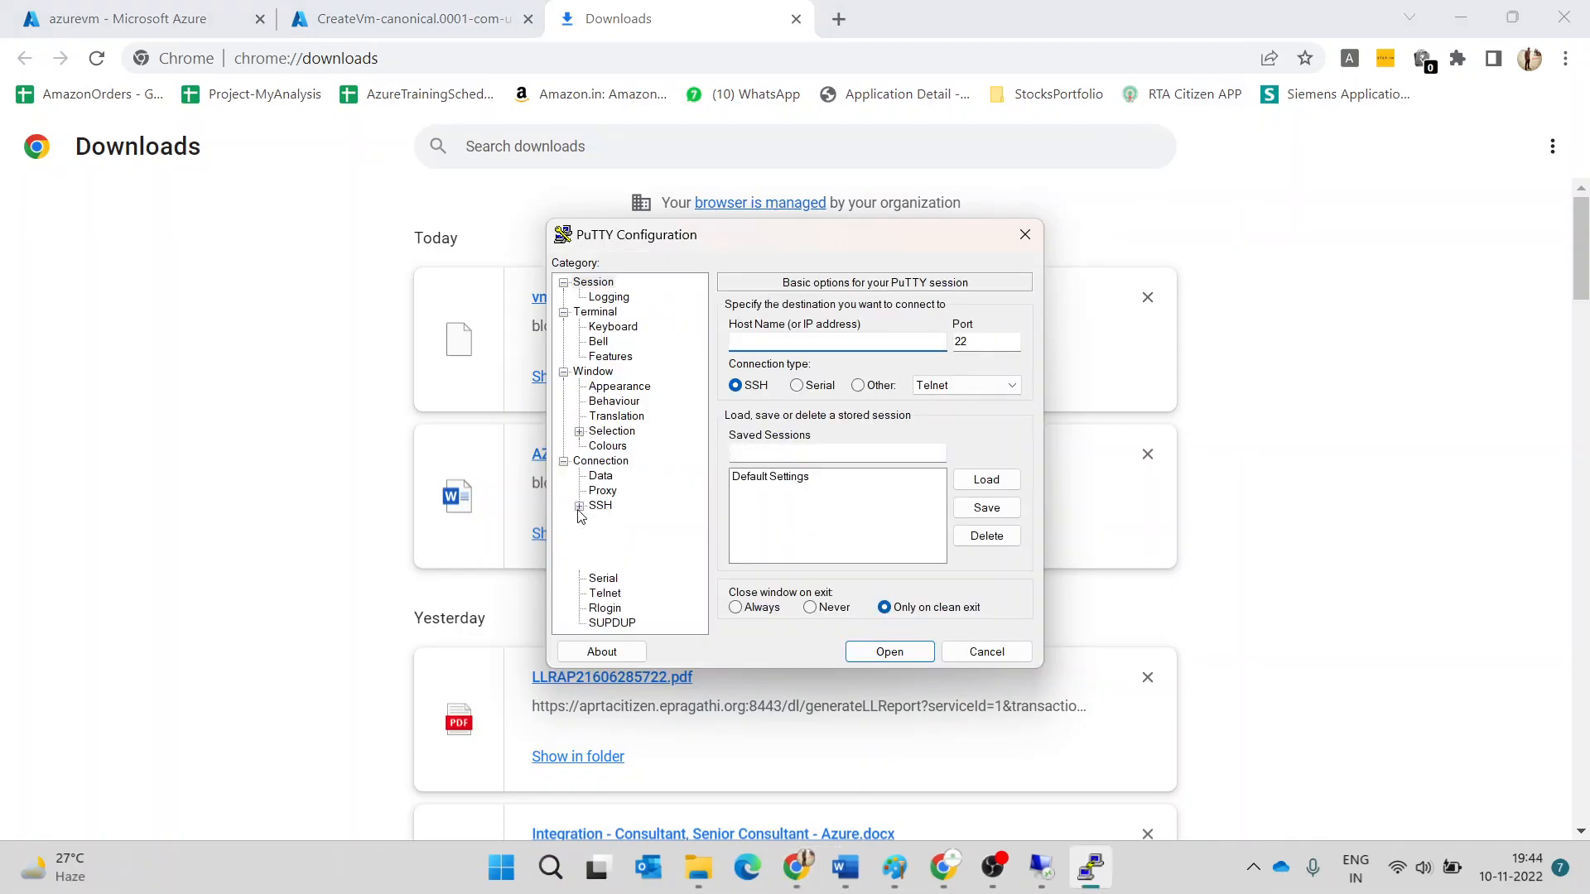
left_click(622, 553)
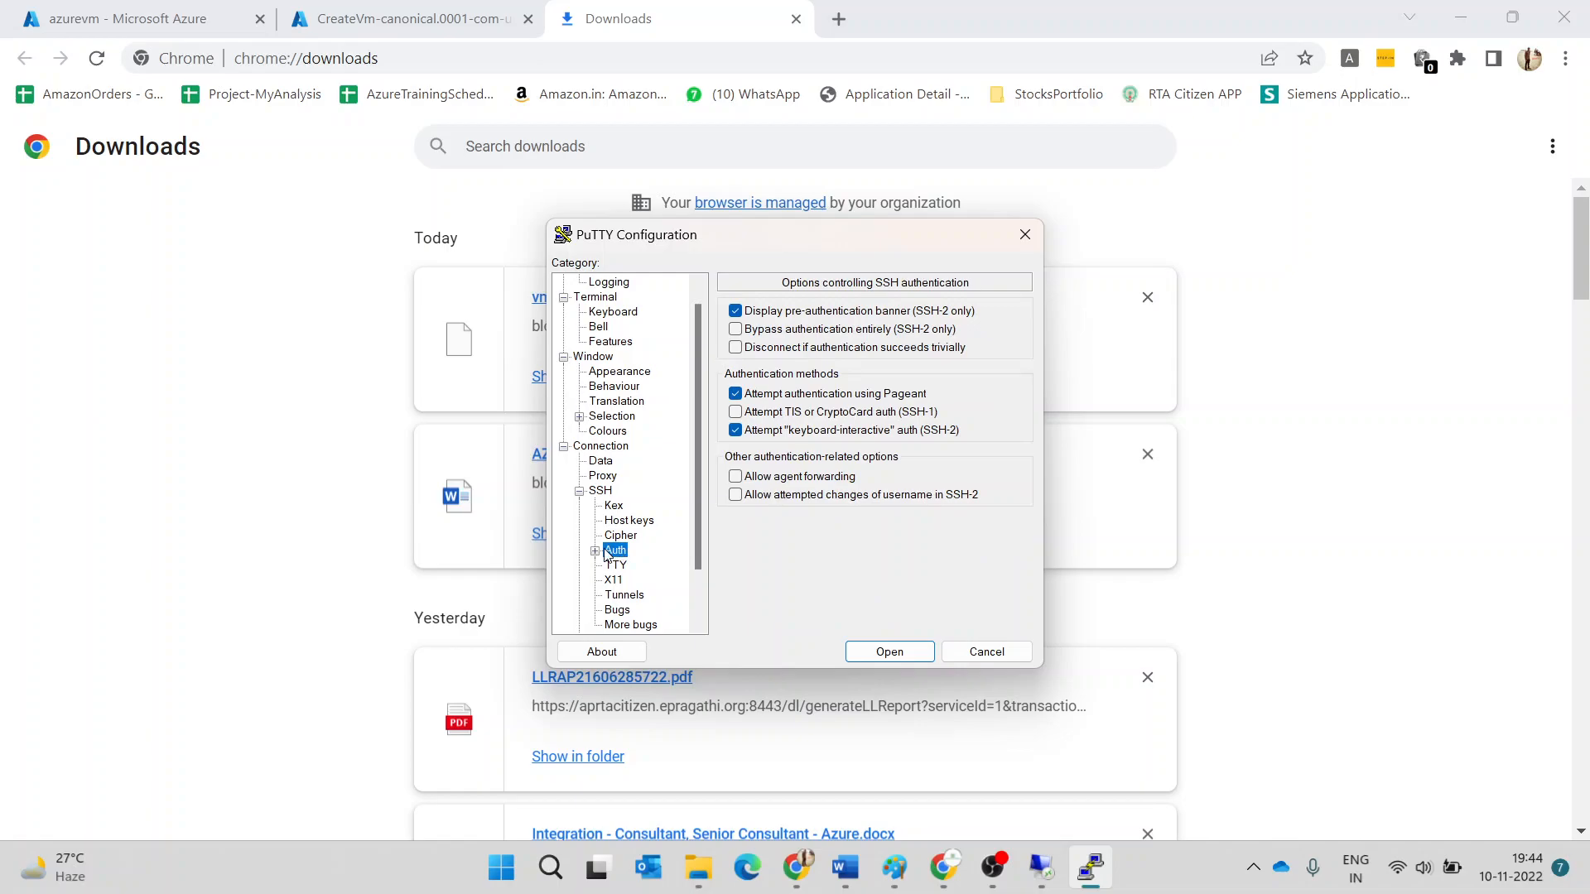
left_click(596, 550)
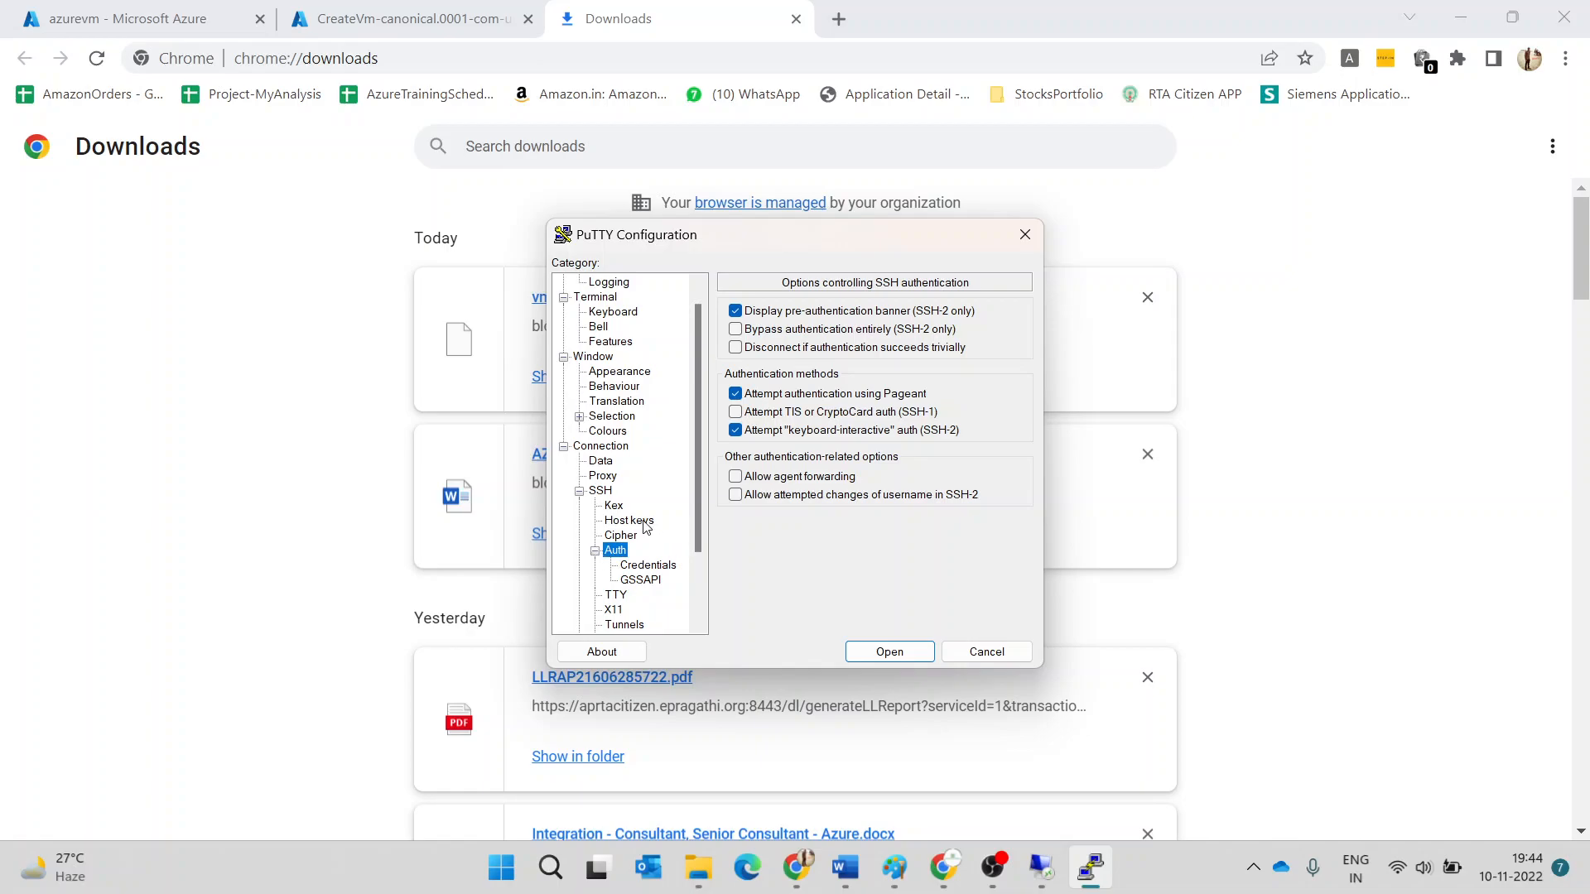
- Look over the Kex, Host keys and GSSAPI pages, then browse for a private key from Credentials
left_click(615, 507)
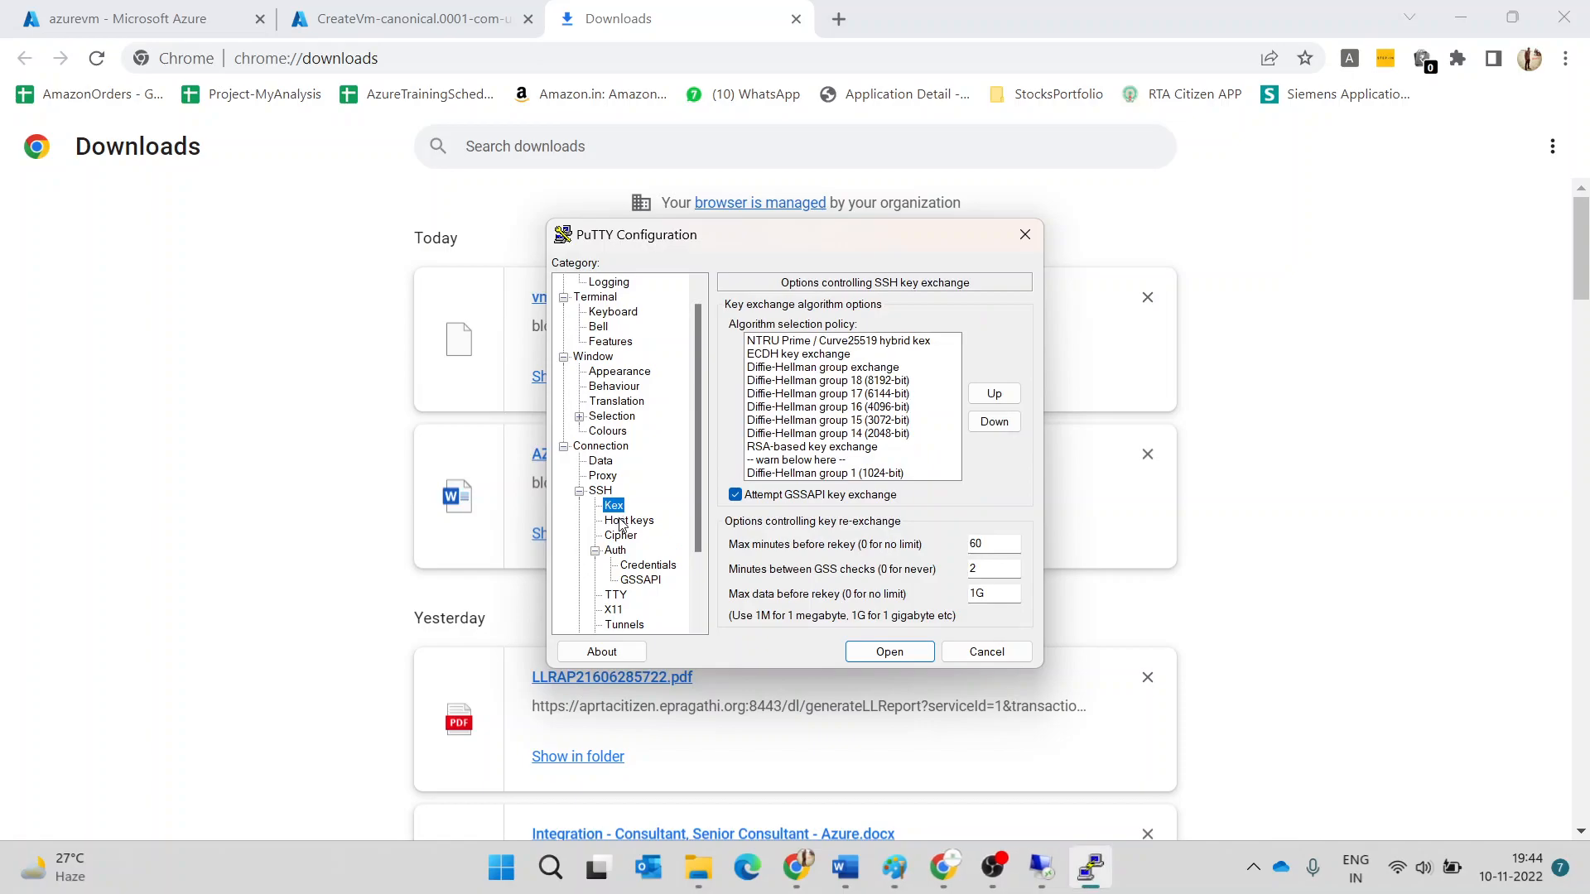
left_click(621, 522)
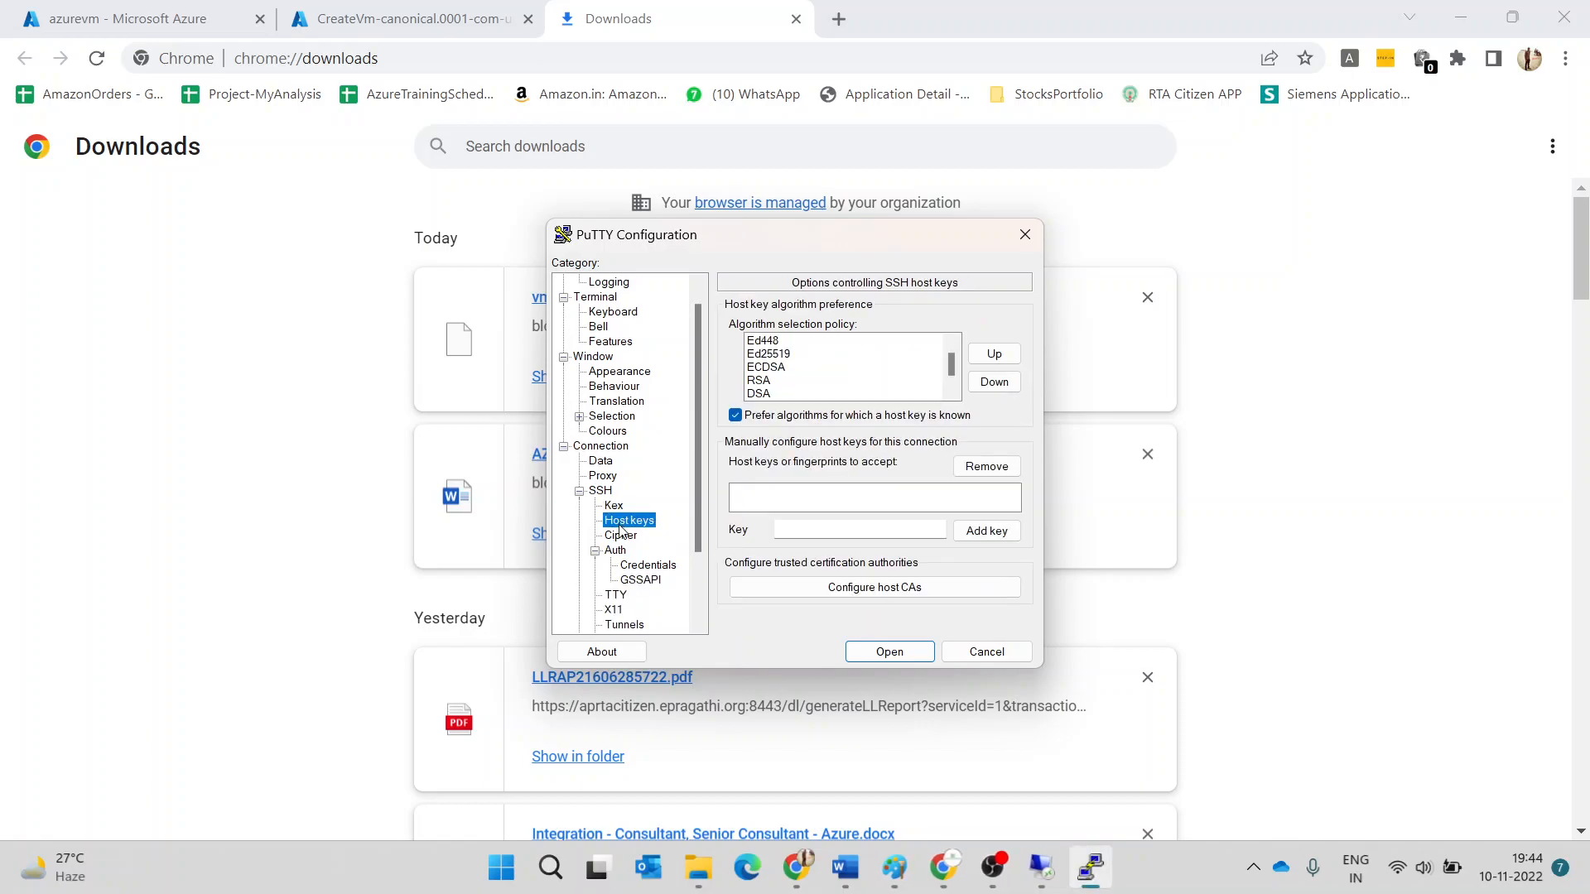
left_click(621, 551)
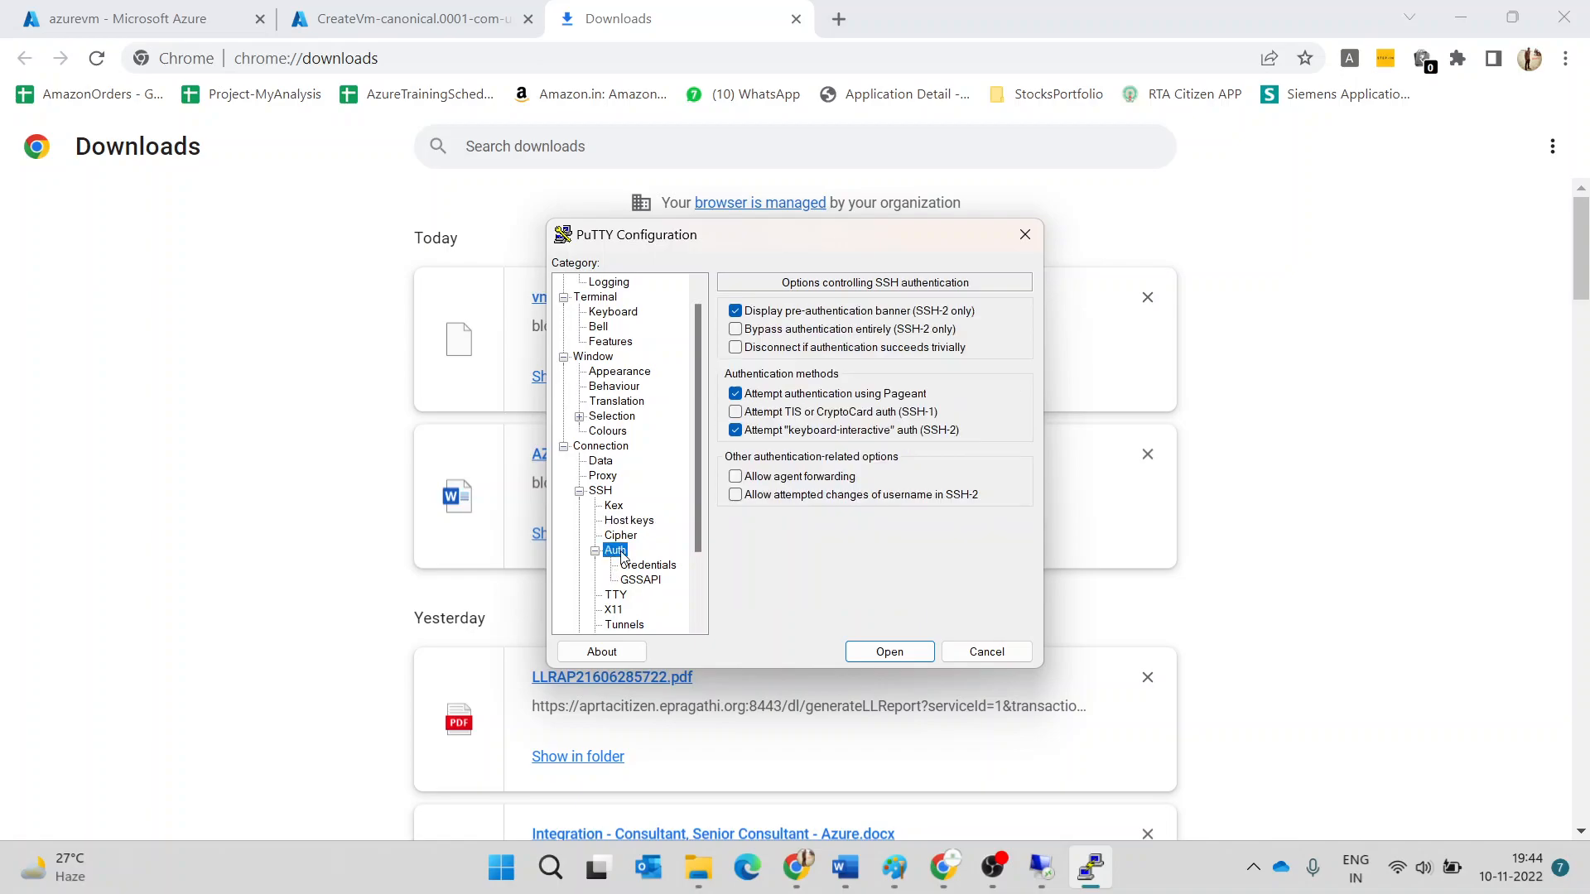
left_click(647, 570)
left_click(648, 580)
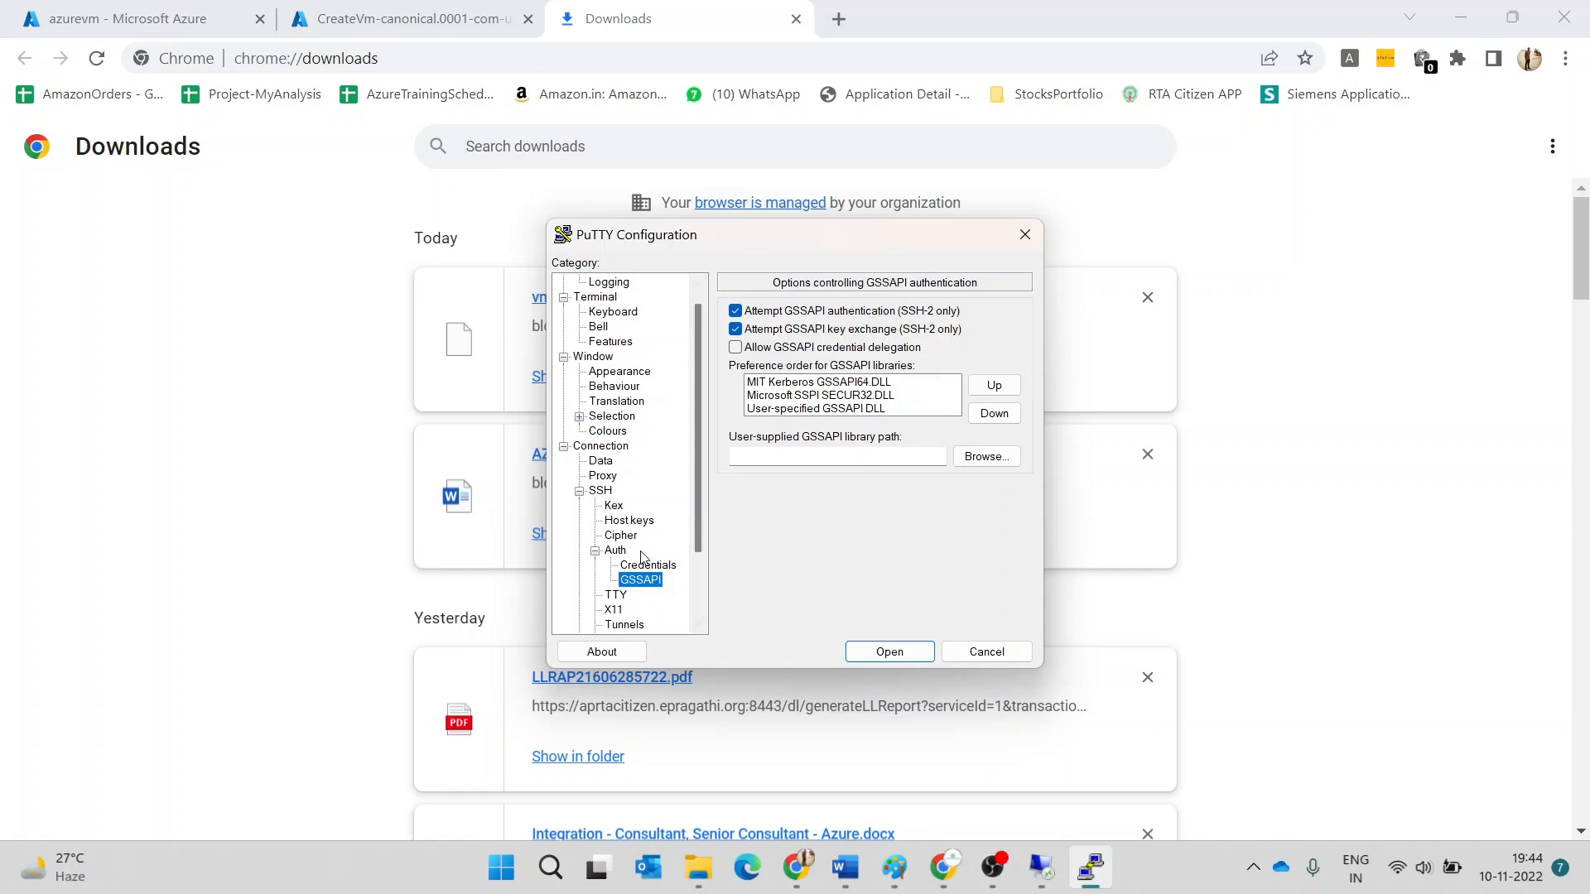
left_click(640, 566)
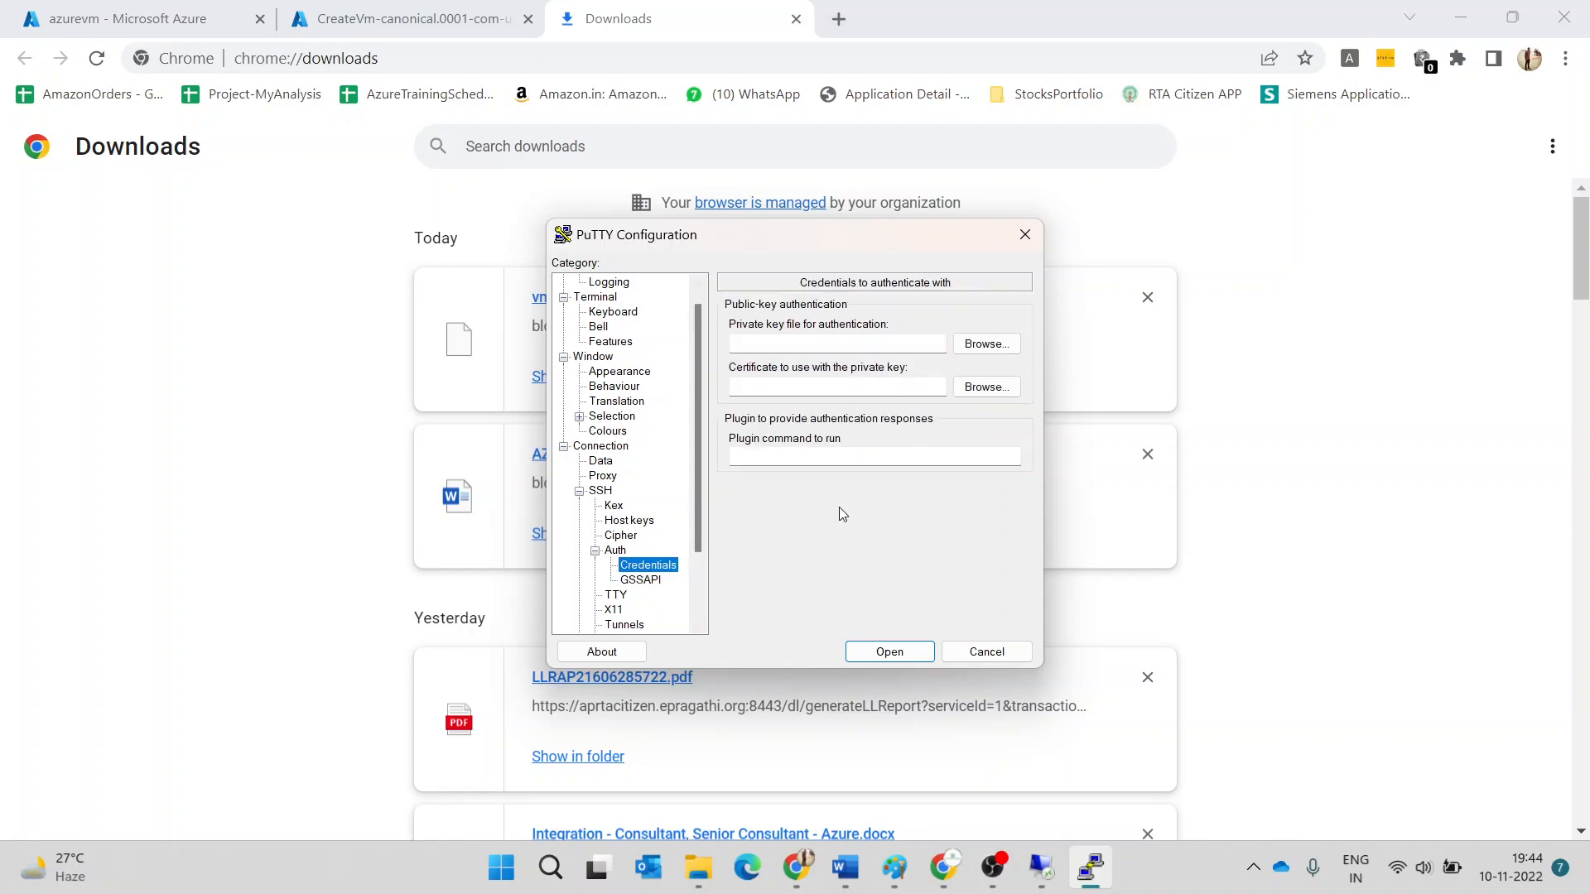
left_click(972, 347)
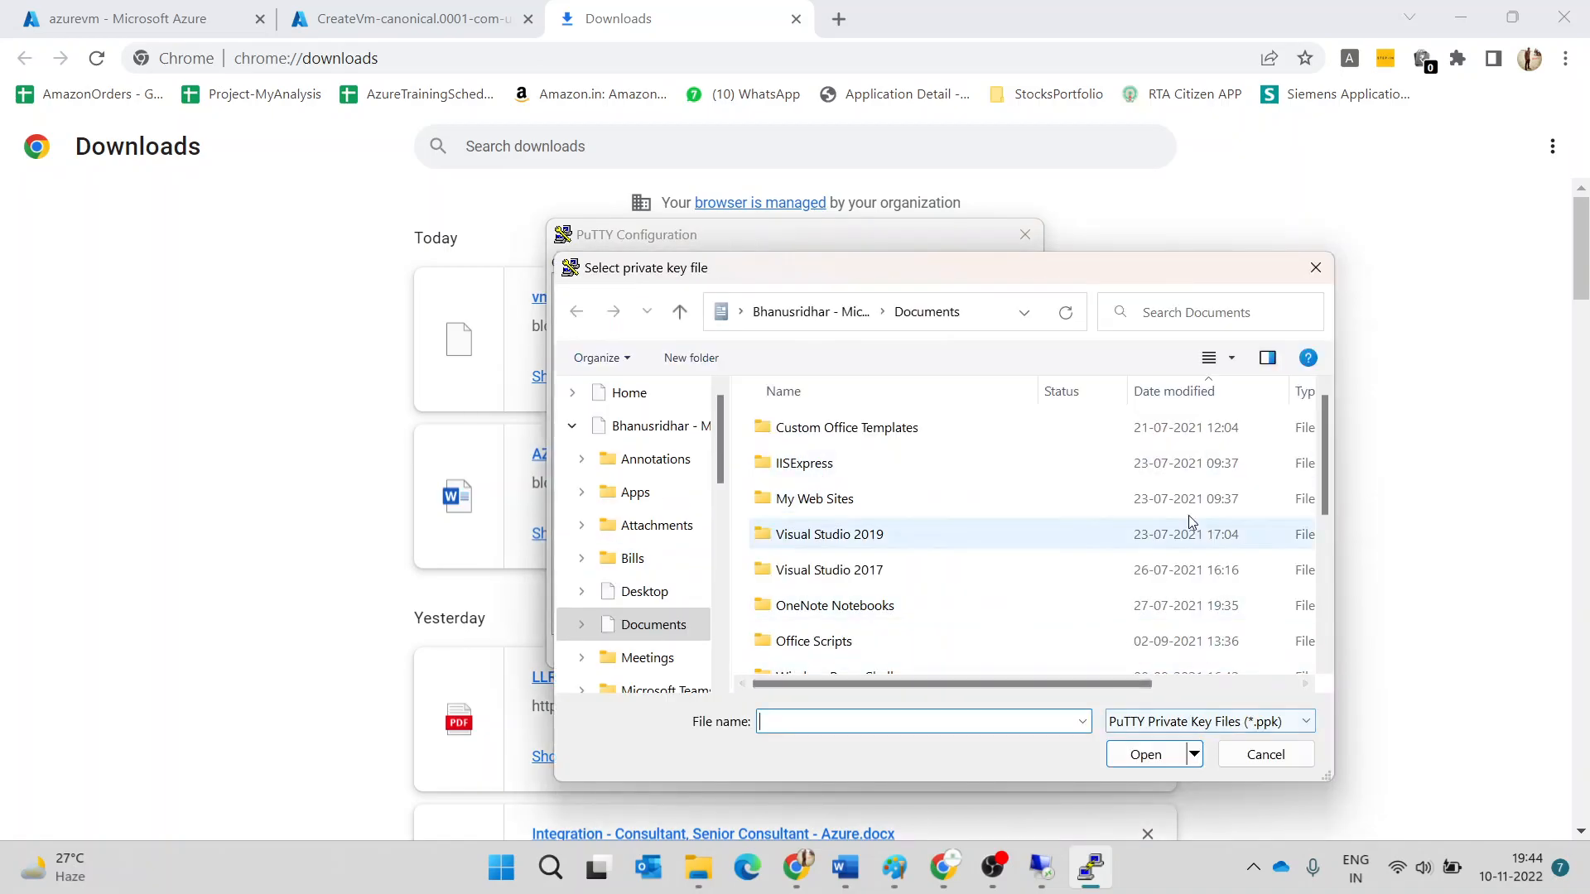
- Show the Downloads folder in the Select private key file dialog
scroll(638, 530, "down", 4)
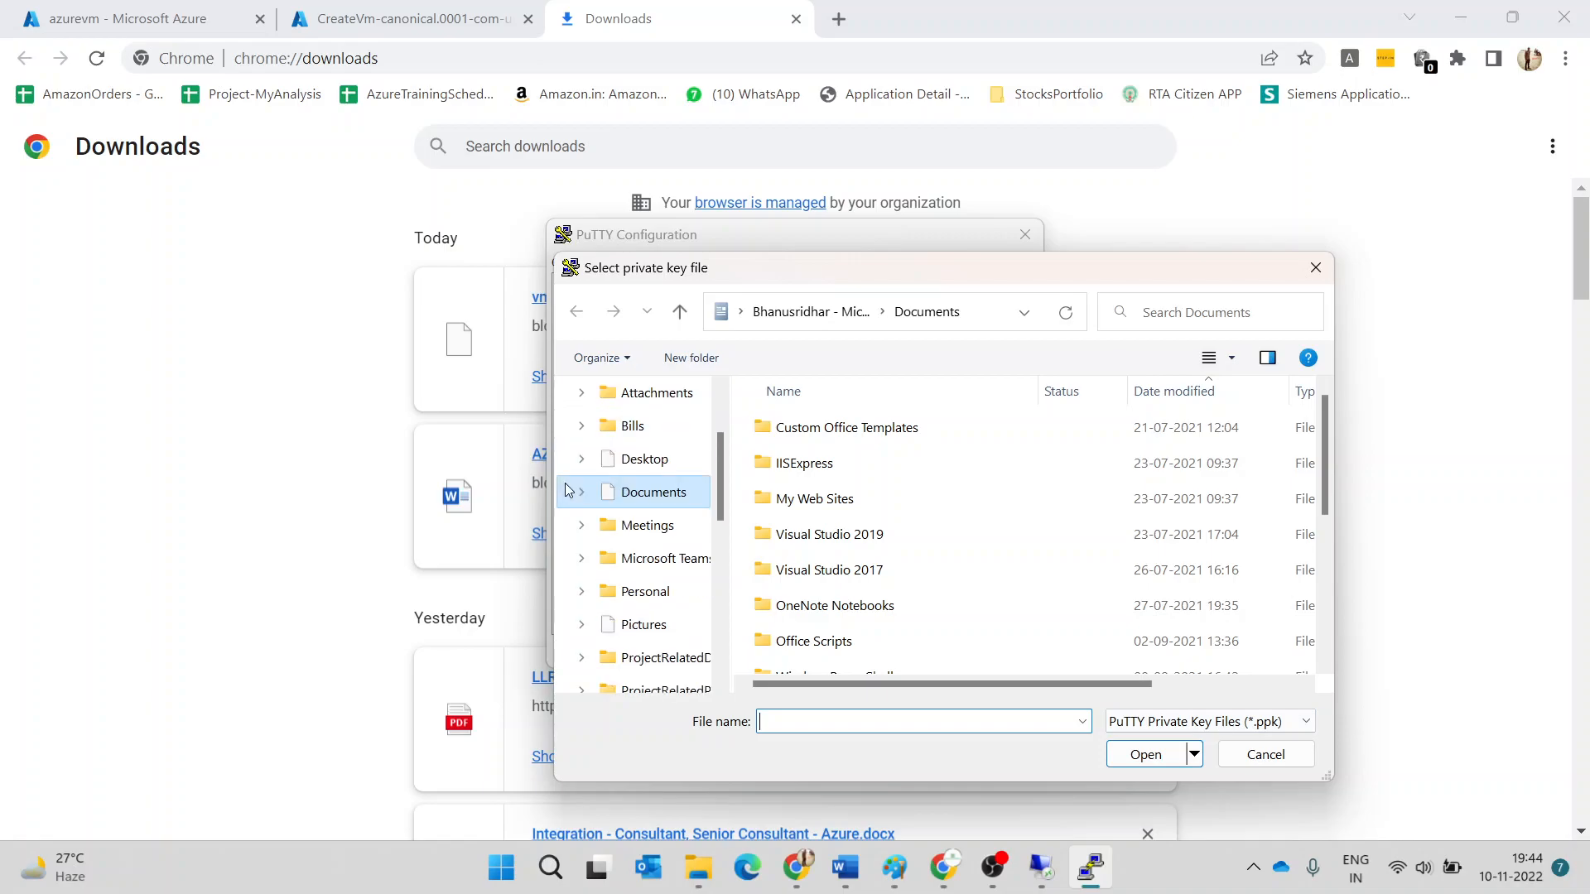
scroll(638, 534, "down", 2)
left_click(644, 559)
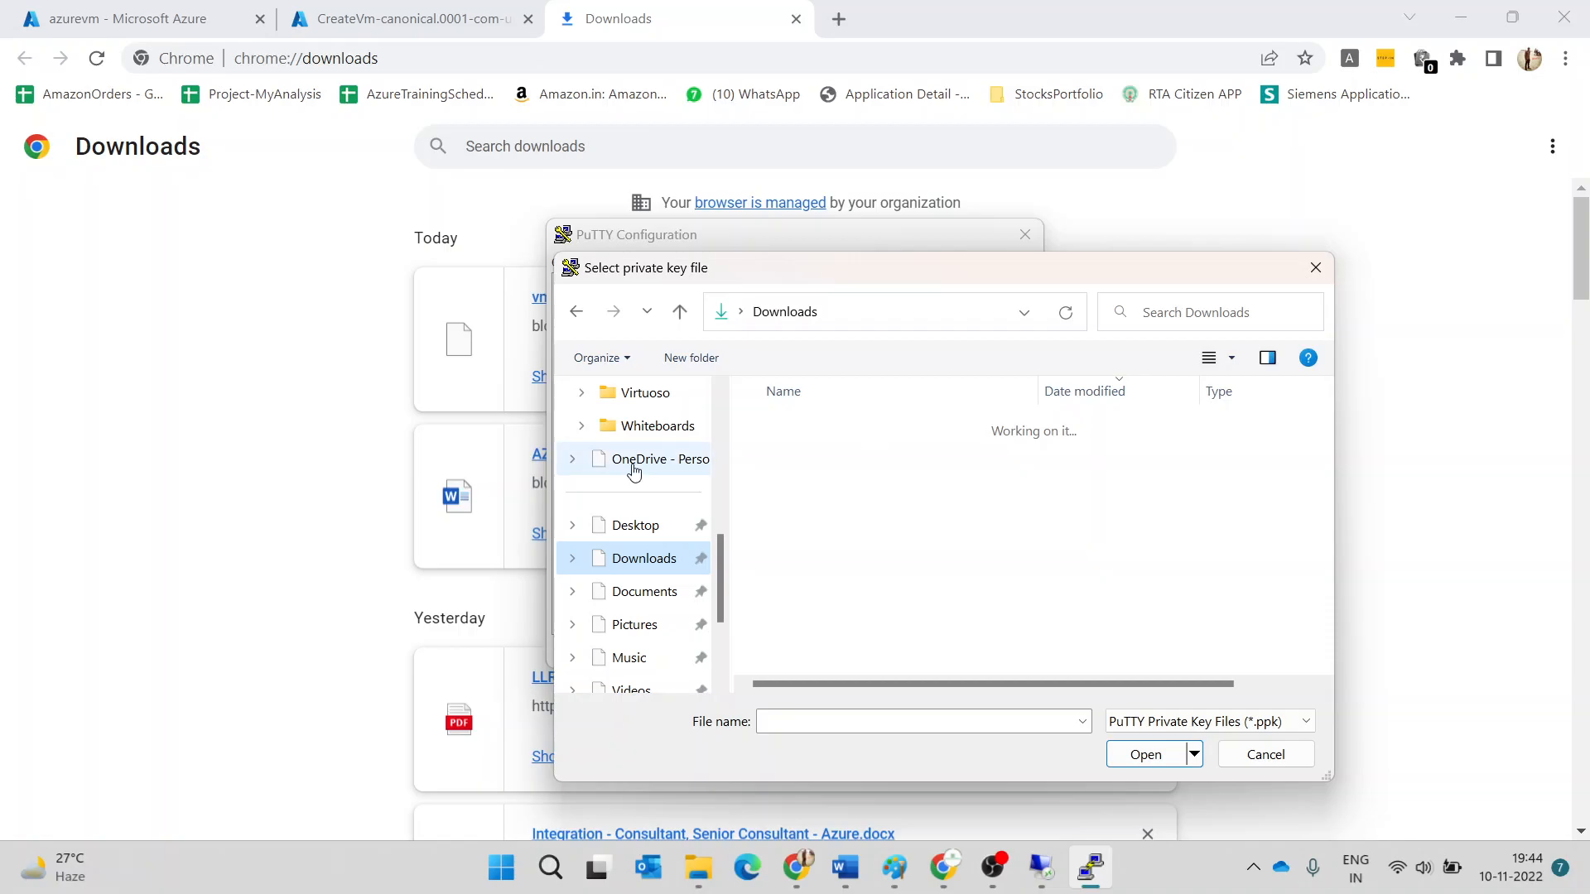
scroll(621, 486, "up", 3)
scroll(621, 486, "up", 2)
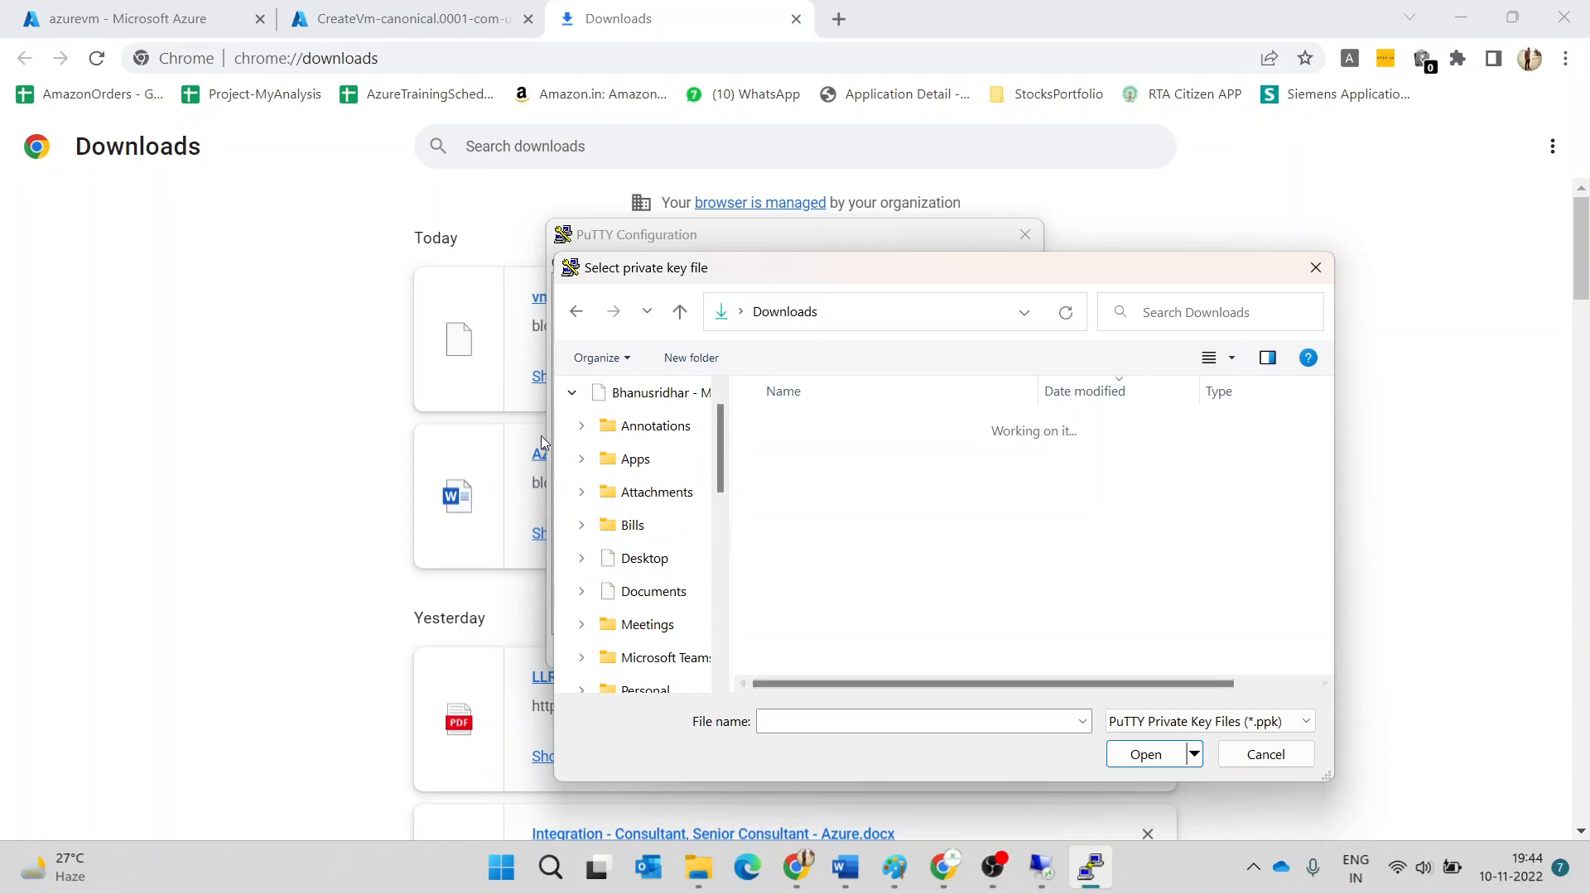
scroll(647, 439, "up", 1)
scroll(647, 439, "down", 6)
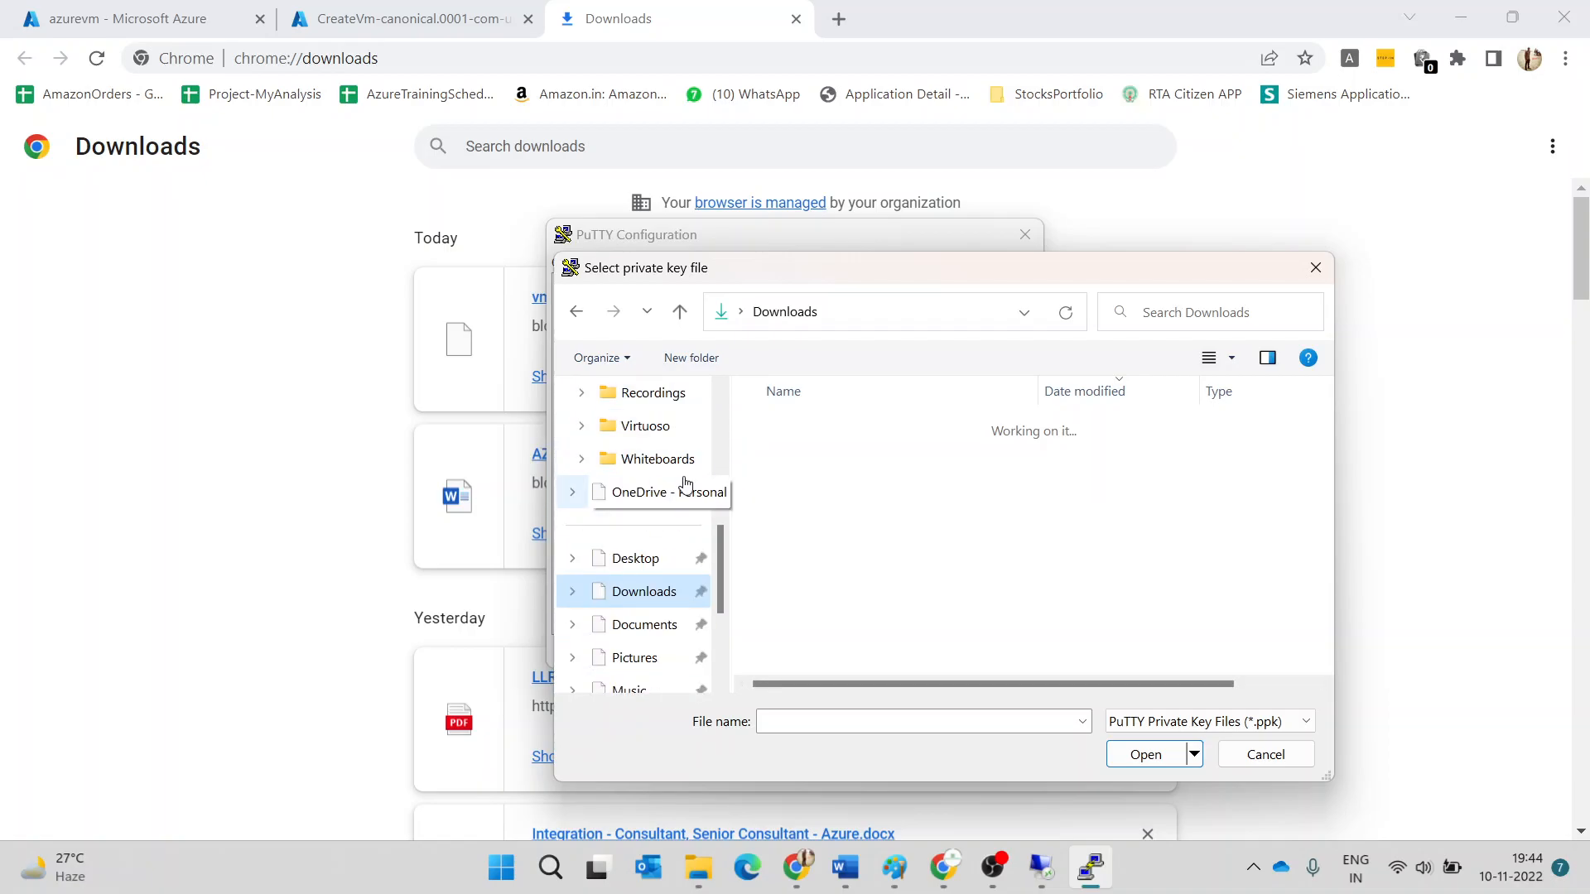
- Set the file type to All Files (*.*), then mute the microphone in the Meet call
left_click(1164, 722)
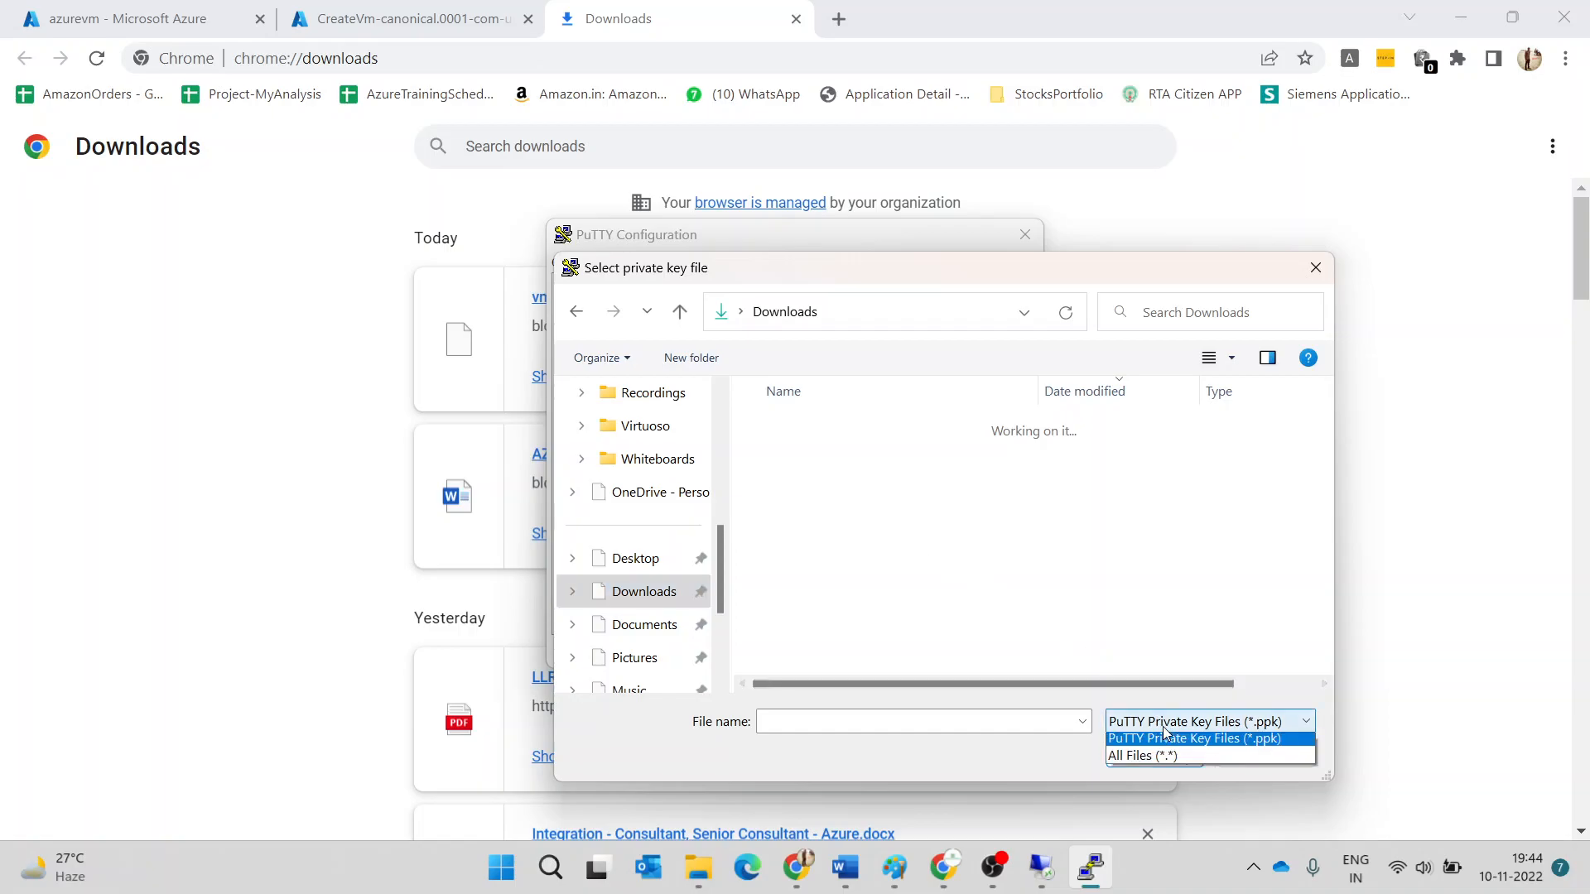
left_click(1134, 760)
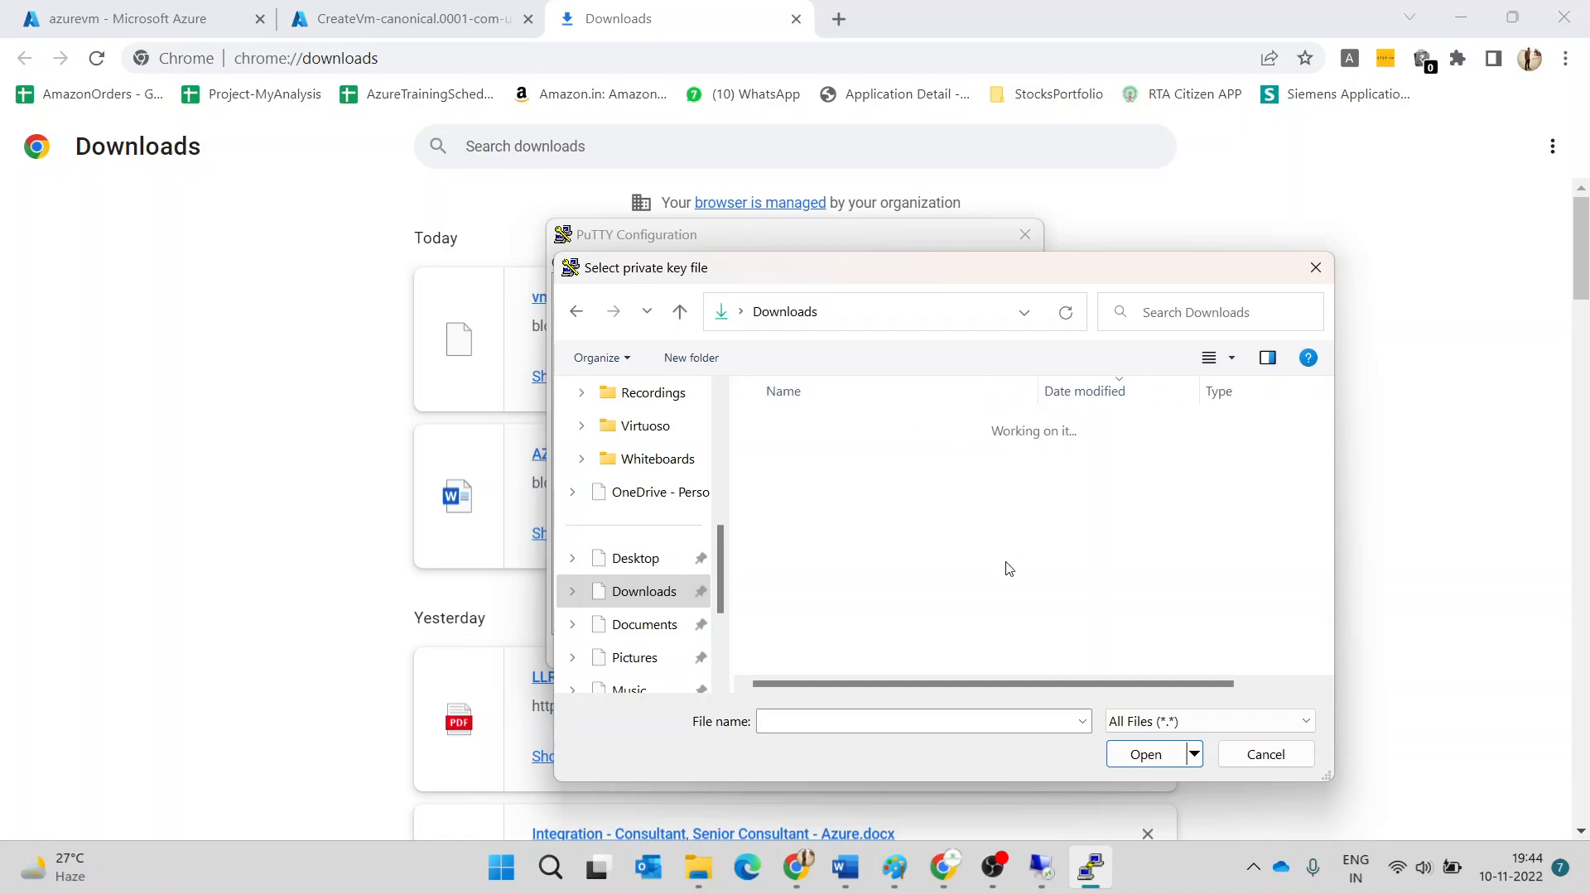
left_click(944, 868)
left_click(619, 787)
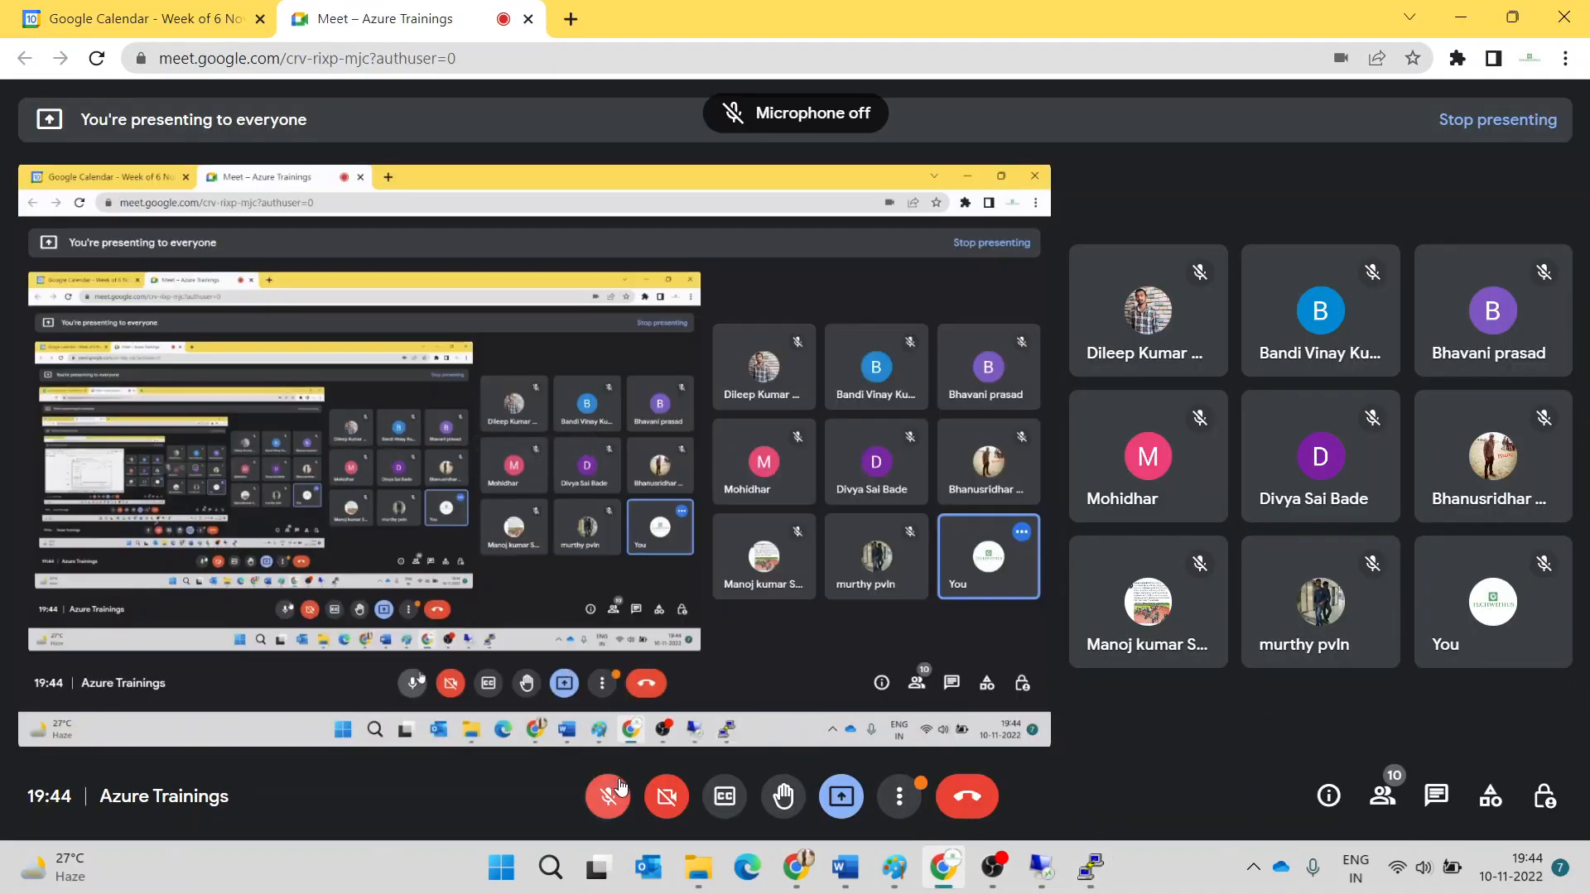
- Select vmpvtkey in File Explorer's Downloads folder and return to PuTTY's key picker
left_click(908, 799)
left_click(902, 798)
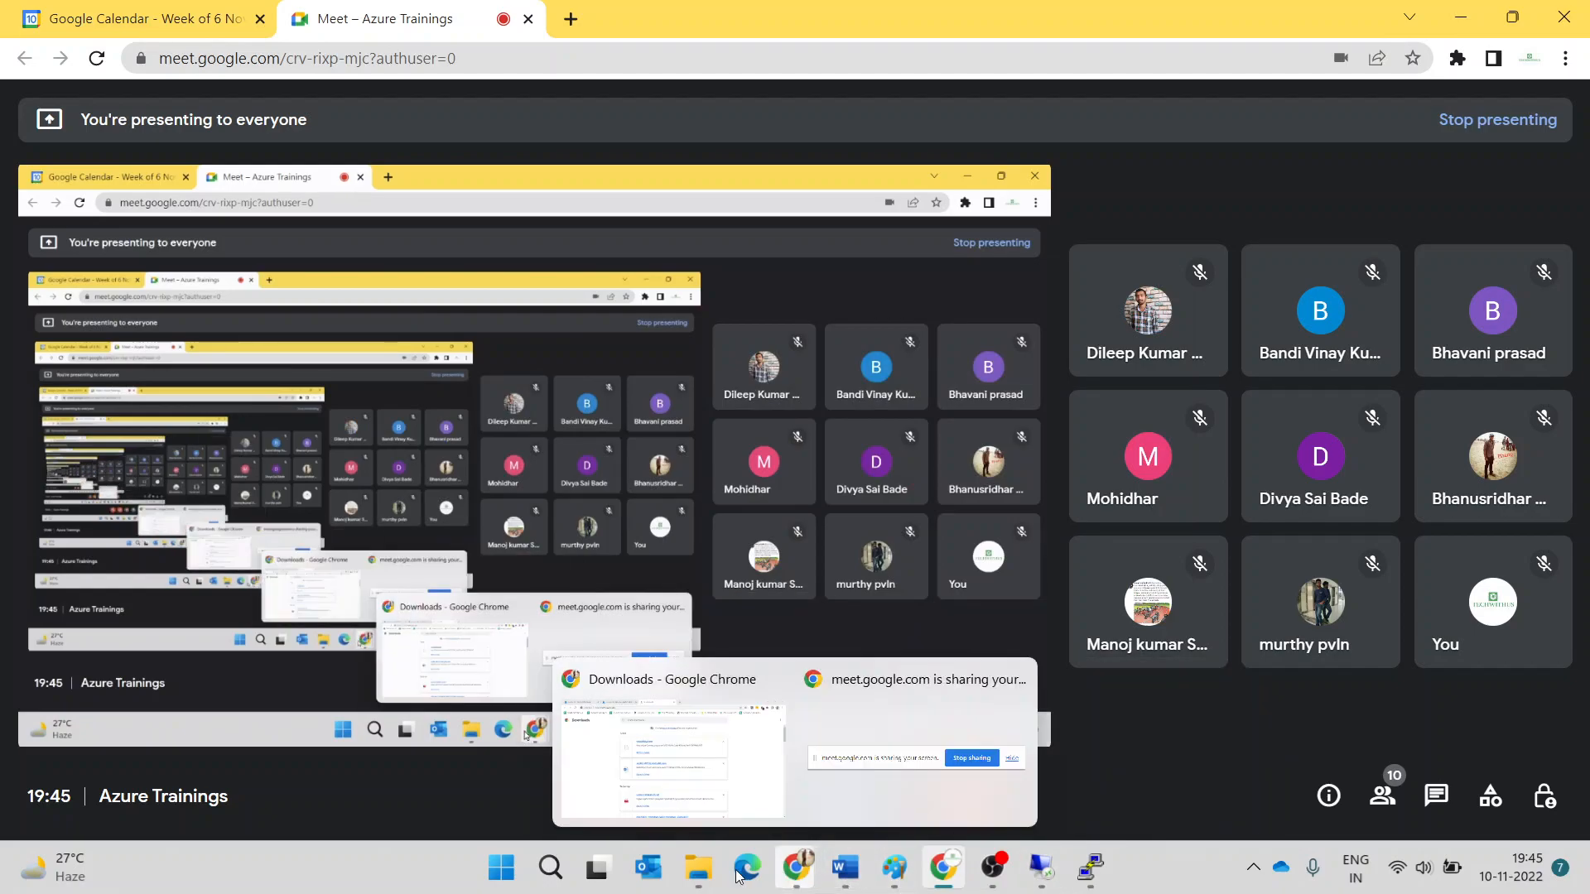
left_click(698, 868)
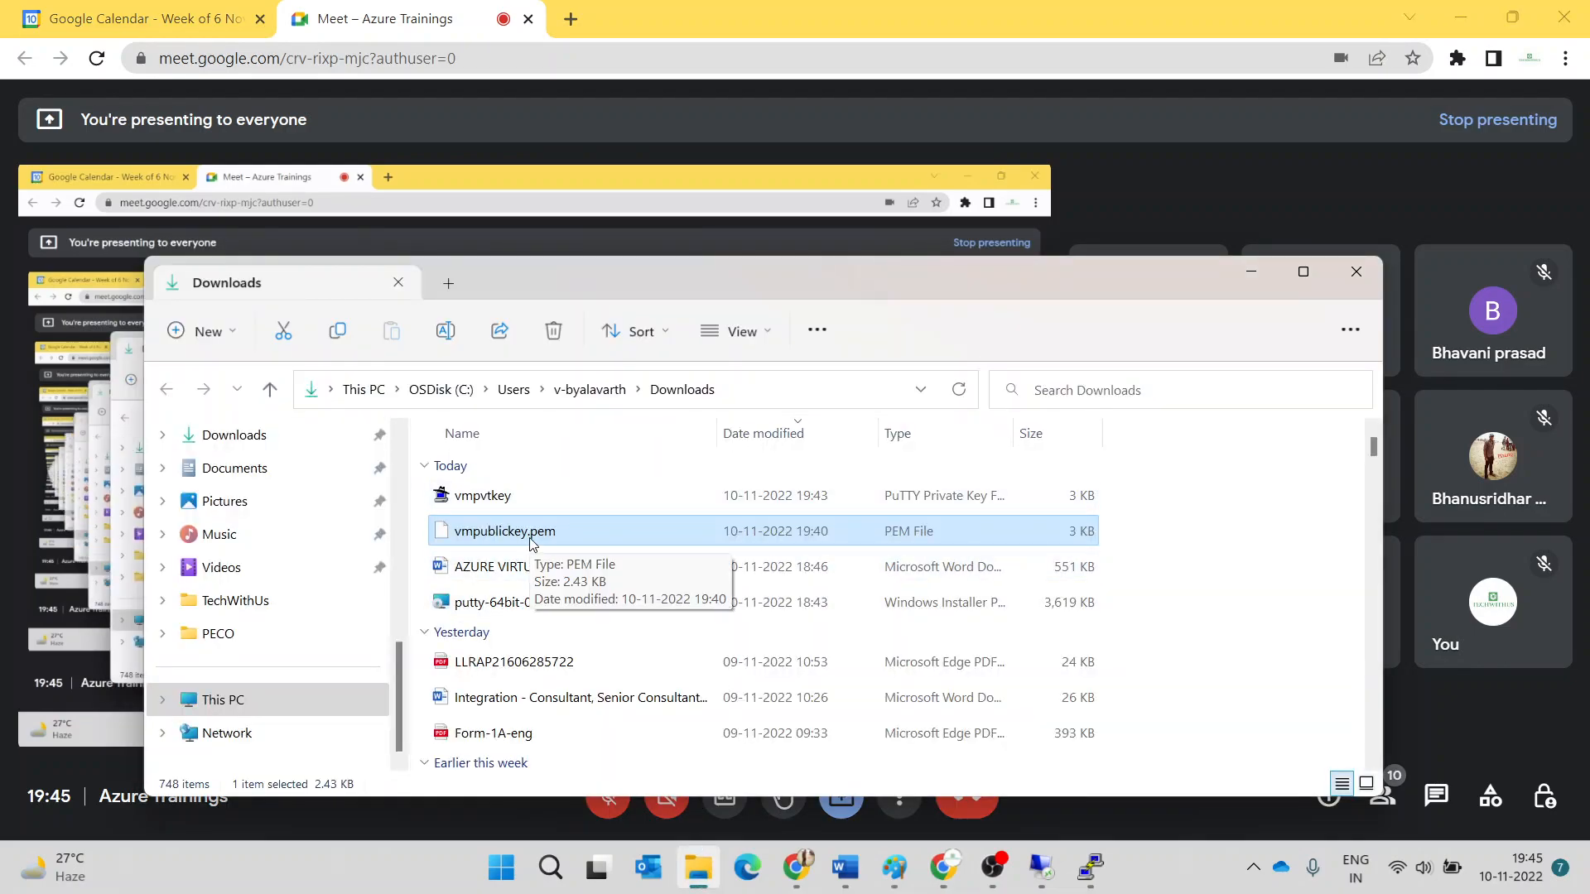
left_click(617, 499)
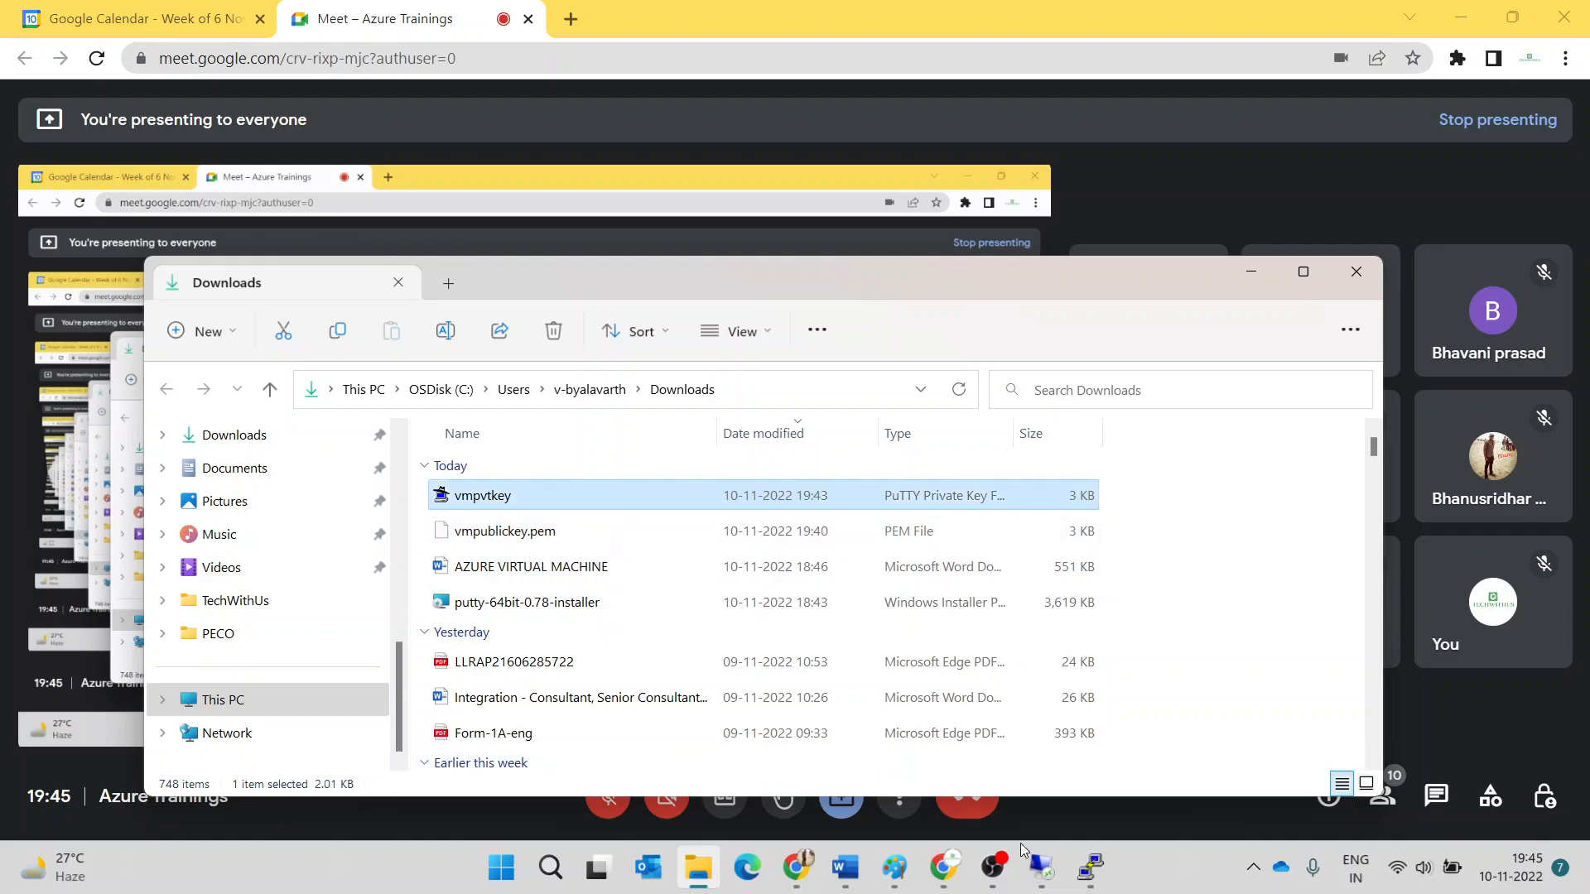
left_click(1089, 865)
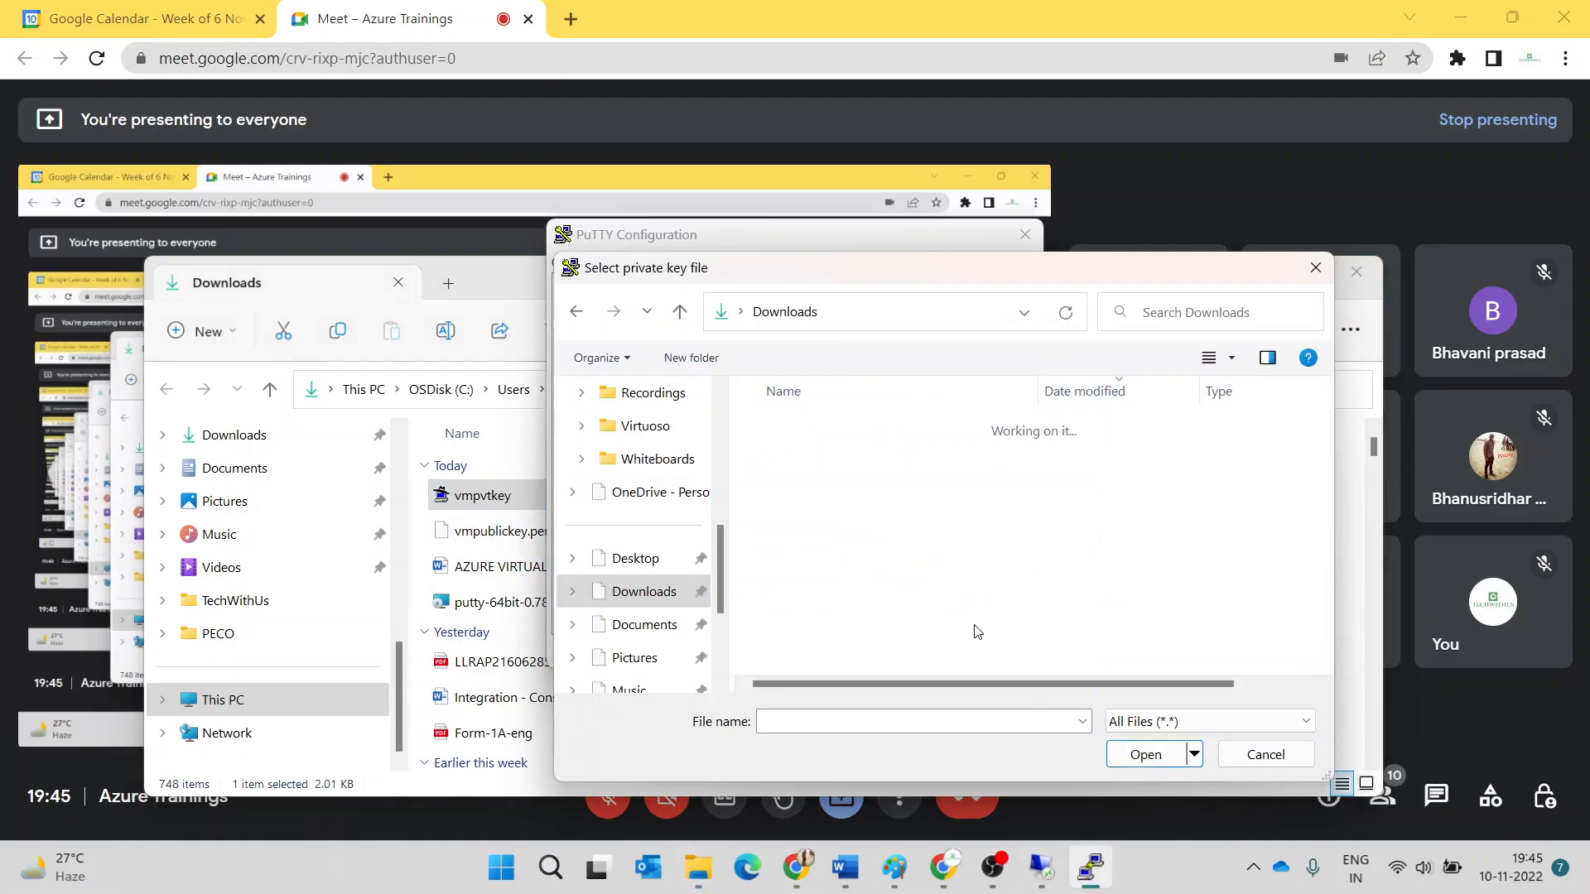
- Reopen PuTTY's private key picker and show the Downloads folder in it
left_click(1316, 268)
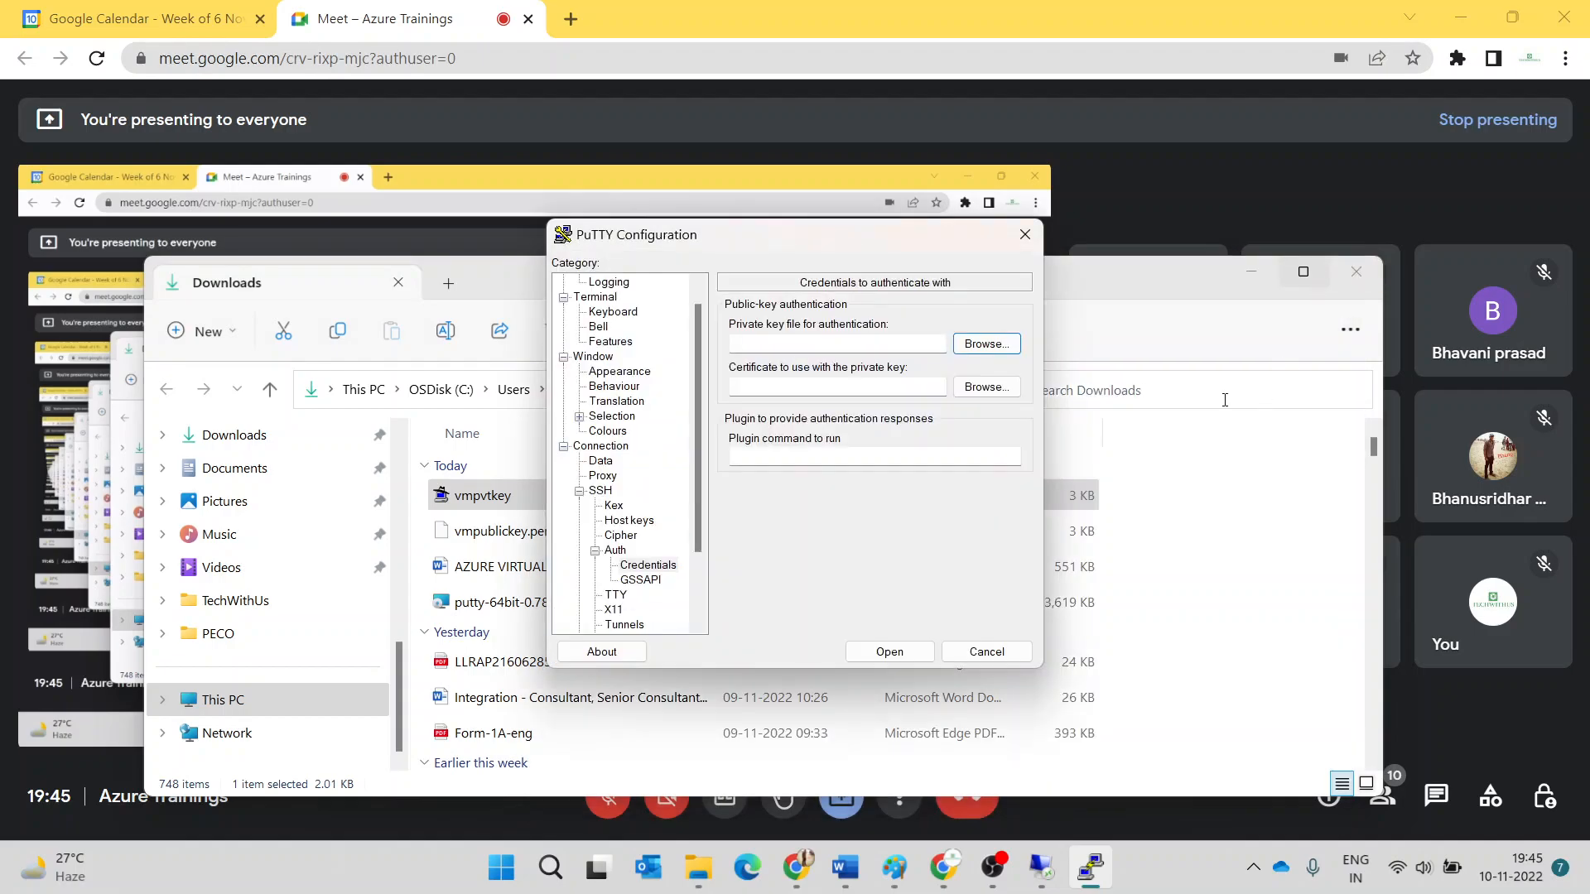
left_click(973, 345)
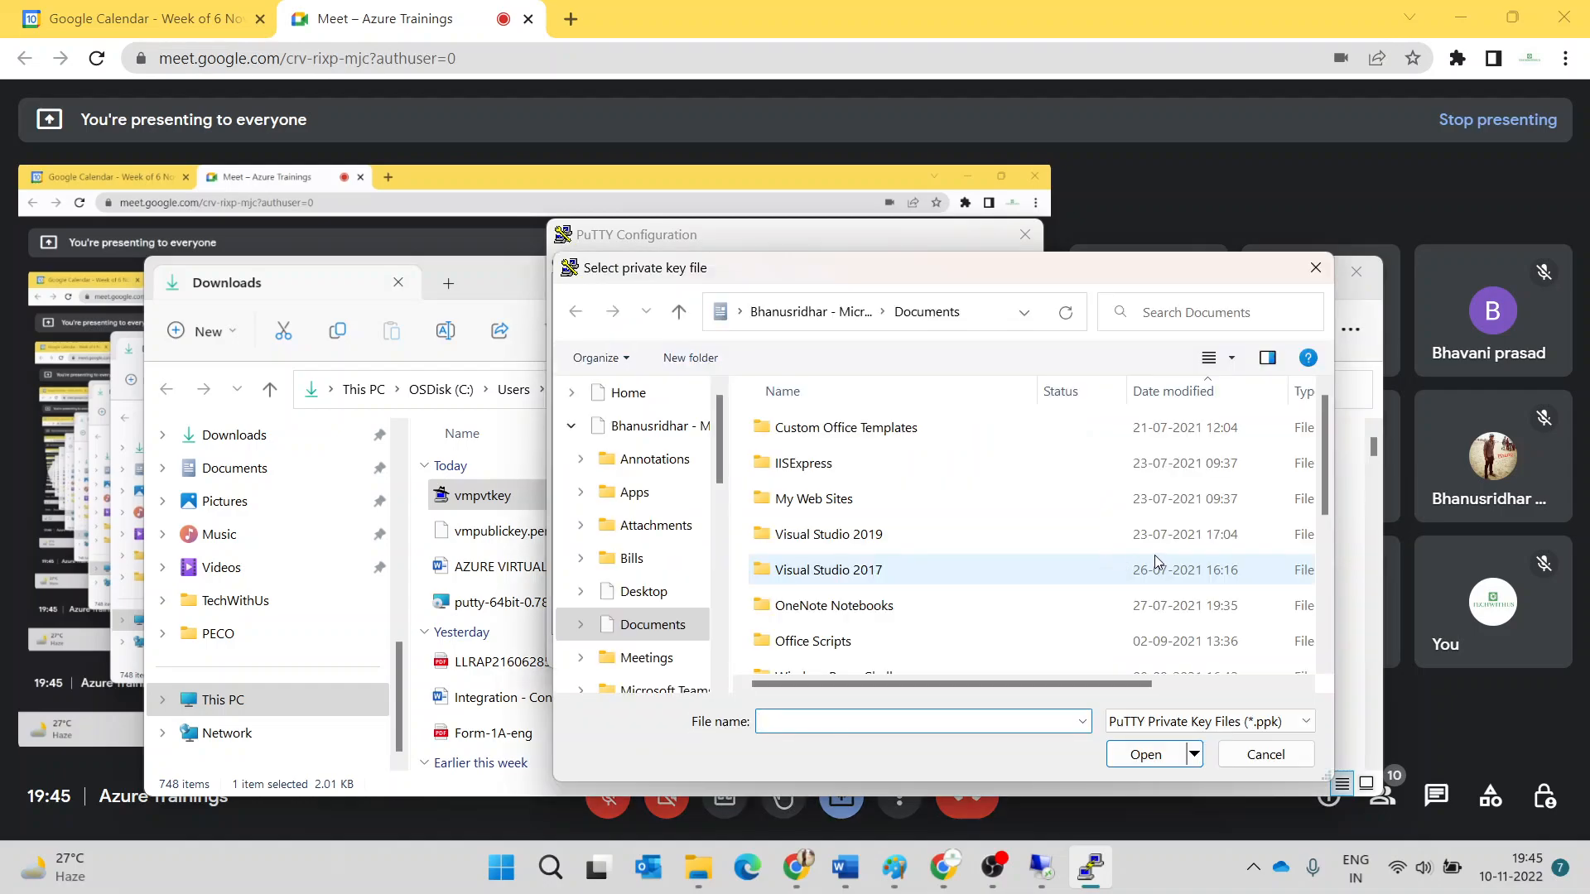
scroll(645, 588, "down", 1)
scroll(645, 588, "down", 5)
scroll(645, 588, "down", 1)
left_click(643, 560)
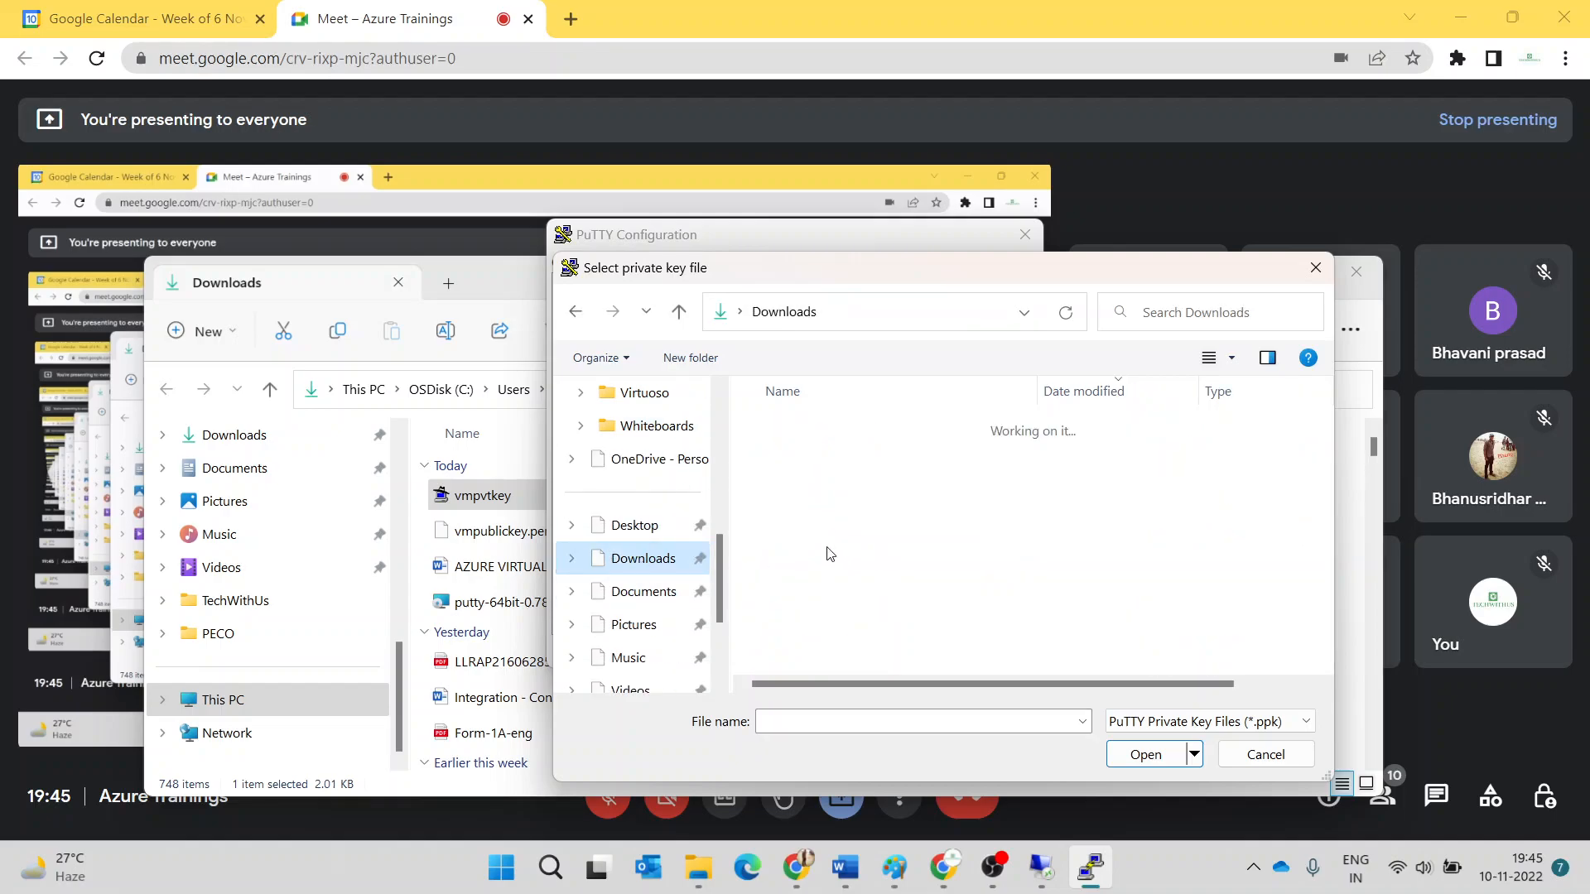
scroll(653, 568, "up", 5)
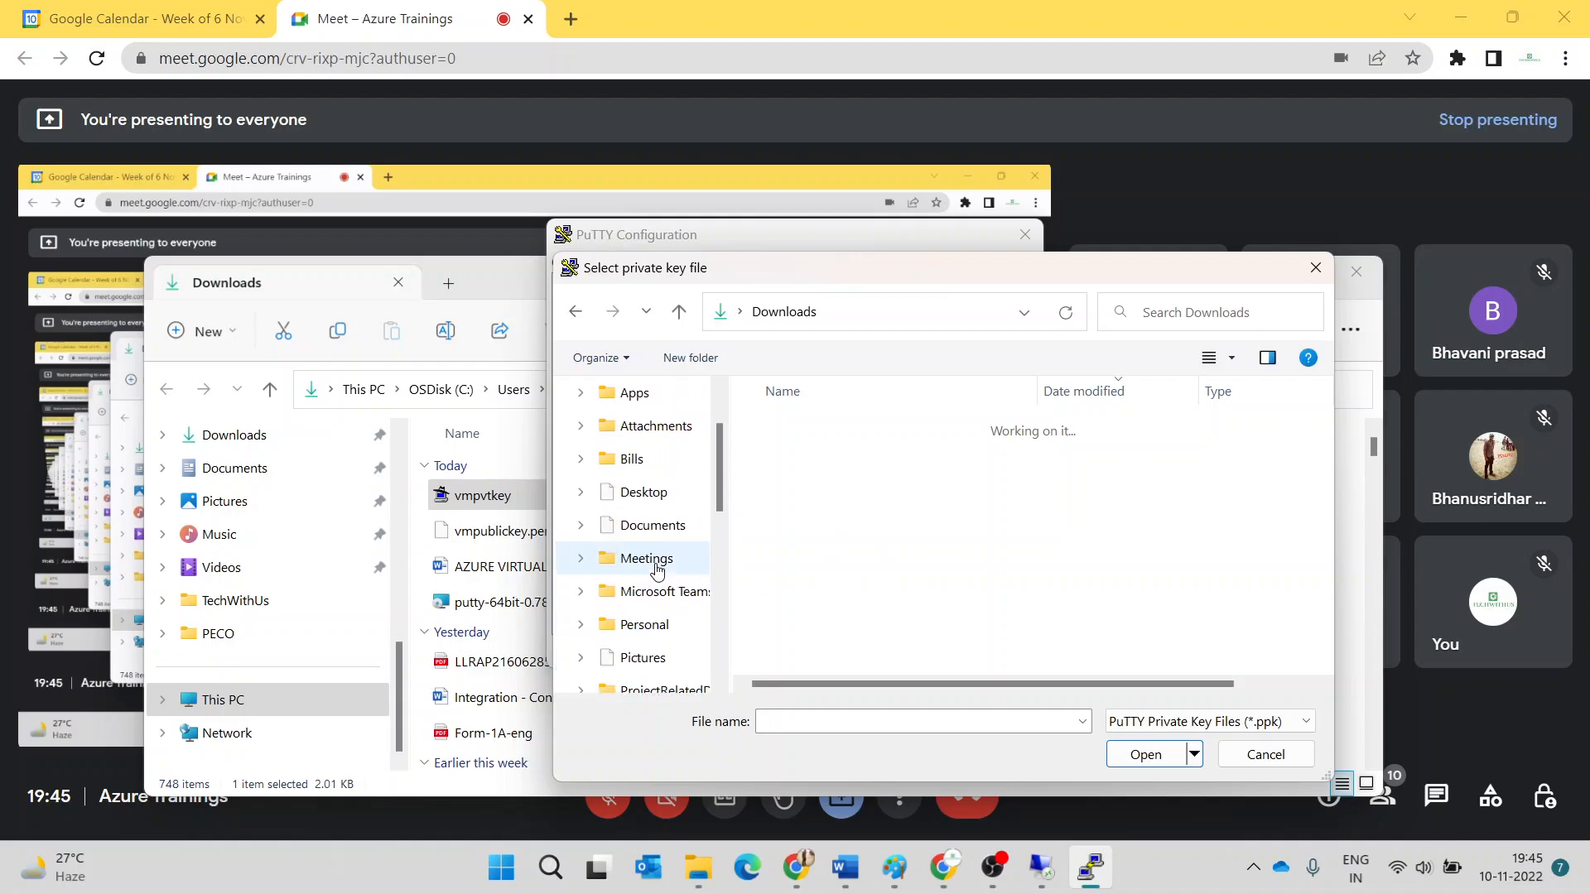
scroll(654, 571, "down", 8)
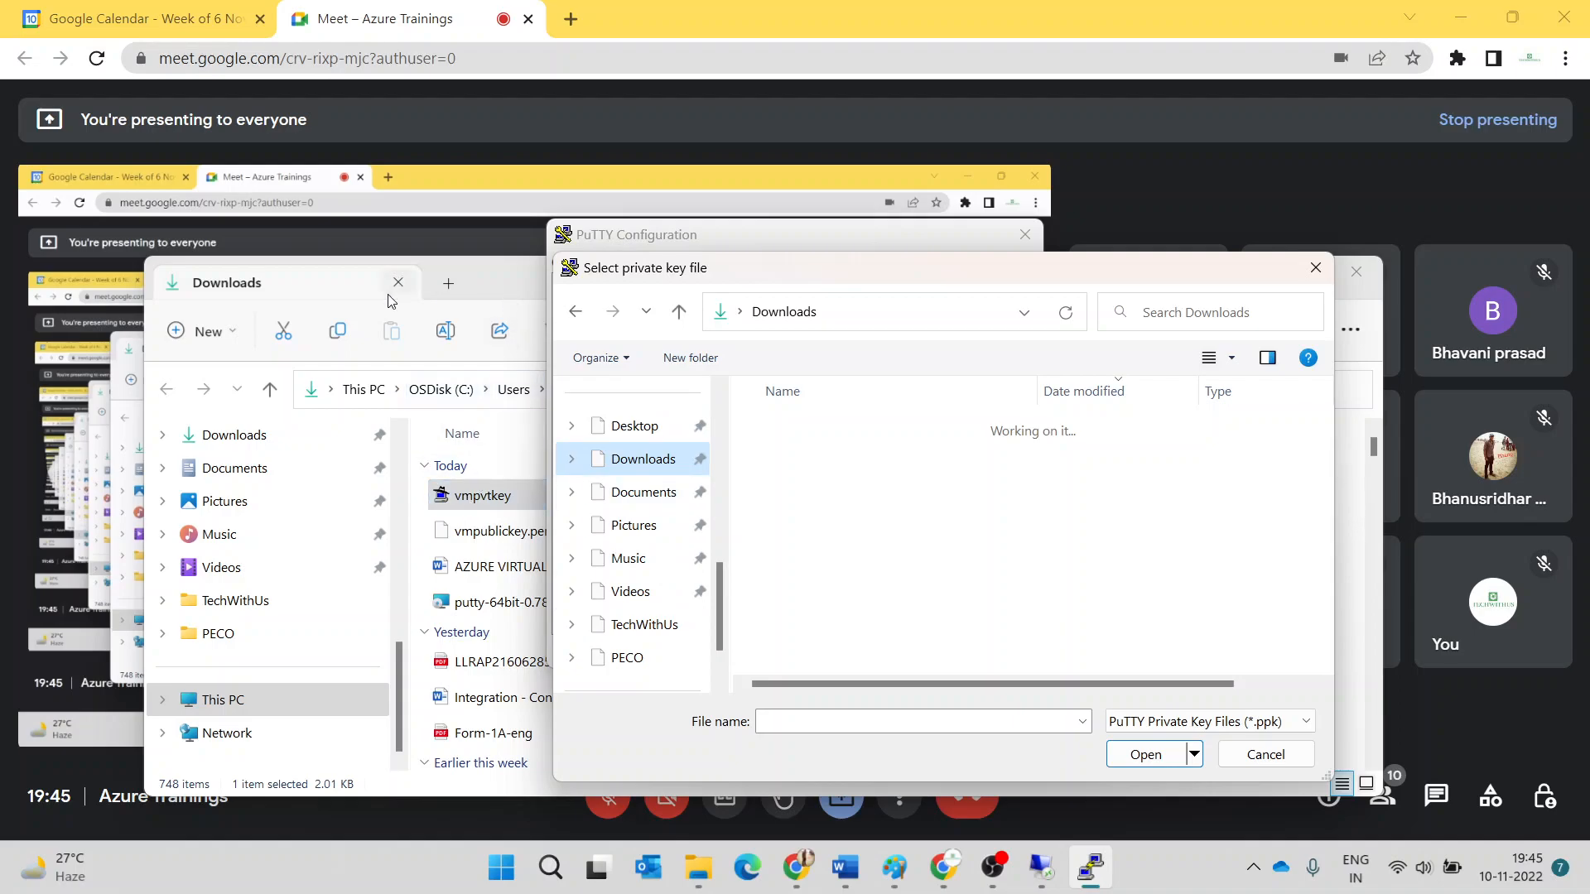
- Paste the Downloads path from Explorer into the picker, show All Files (*.*), and unmute Meet
left_click(312, 307)
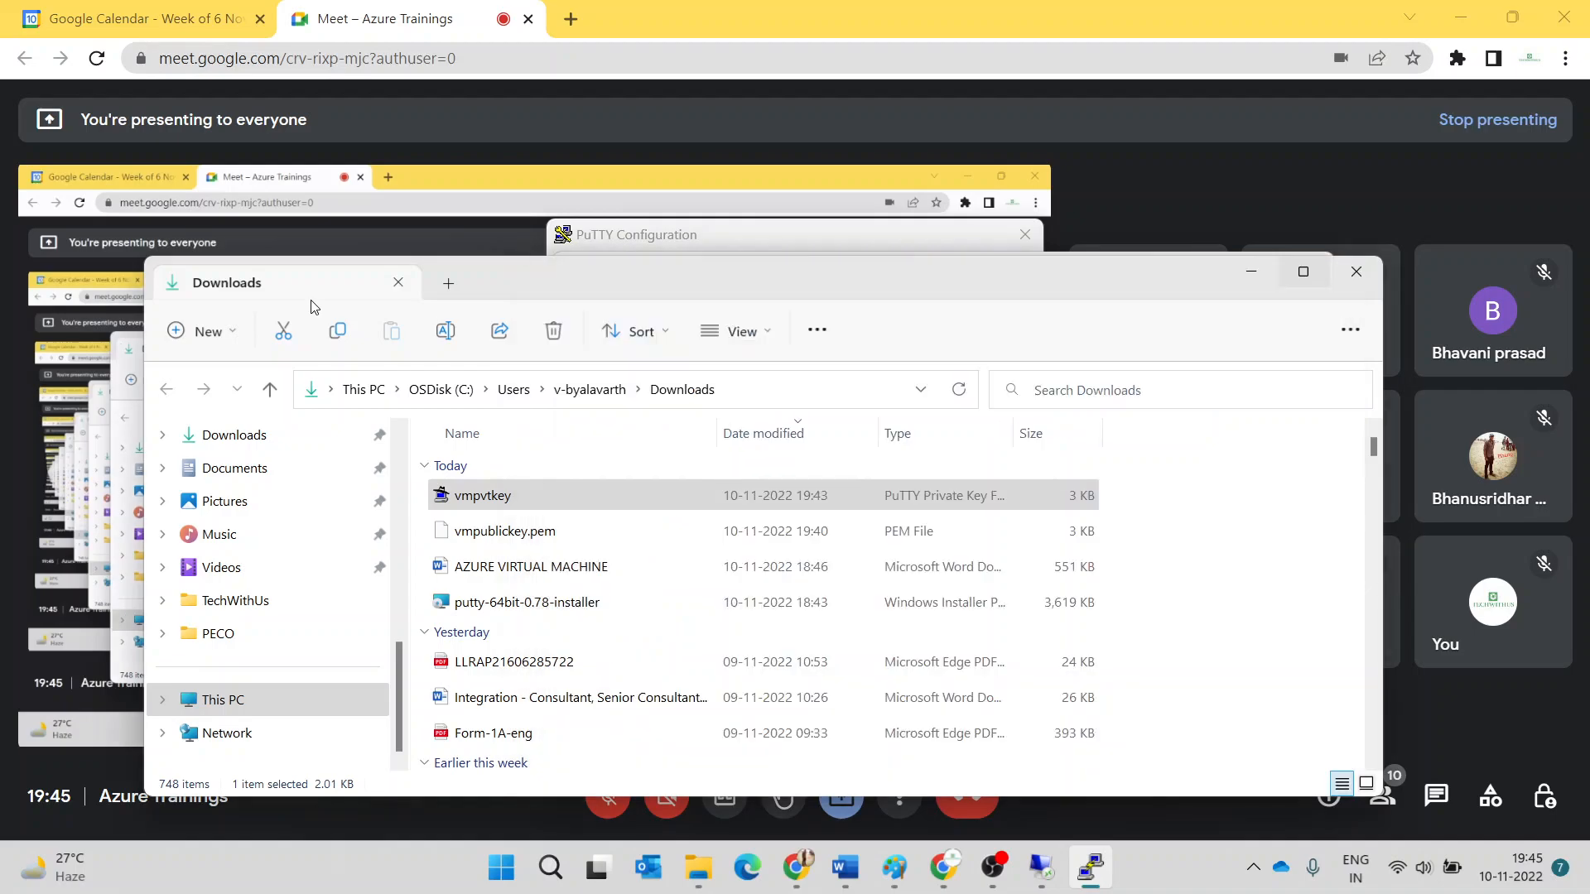
left_click(747, 391)
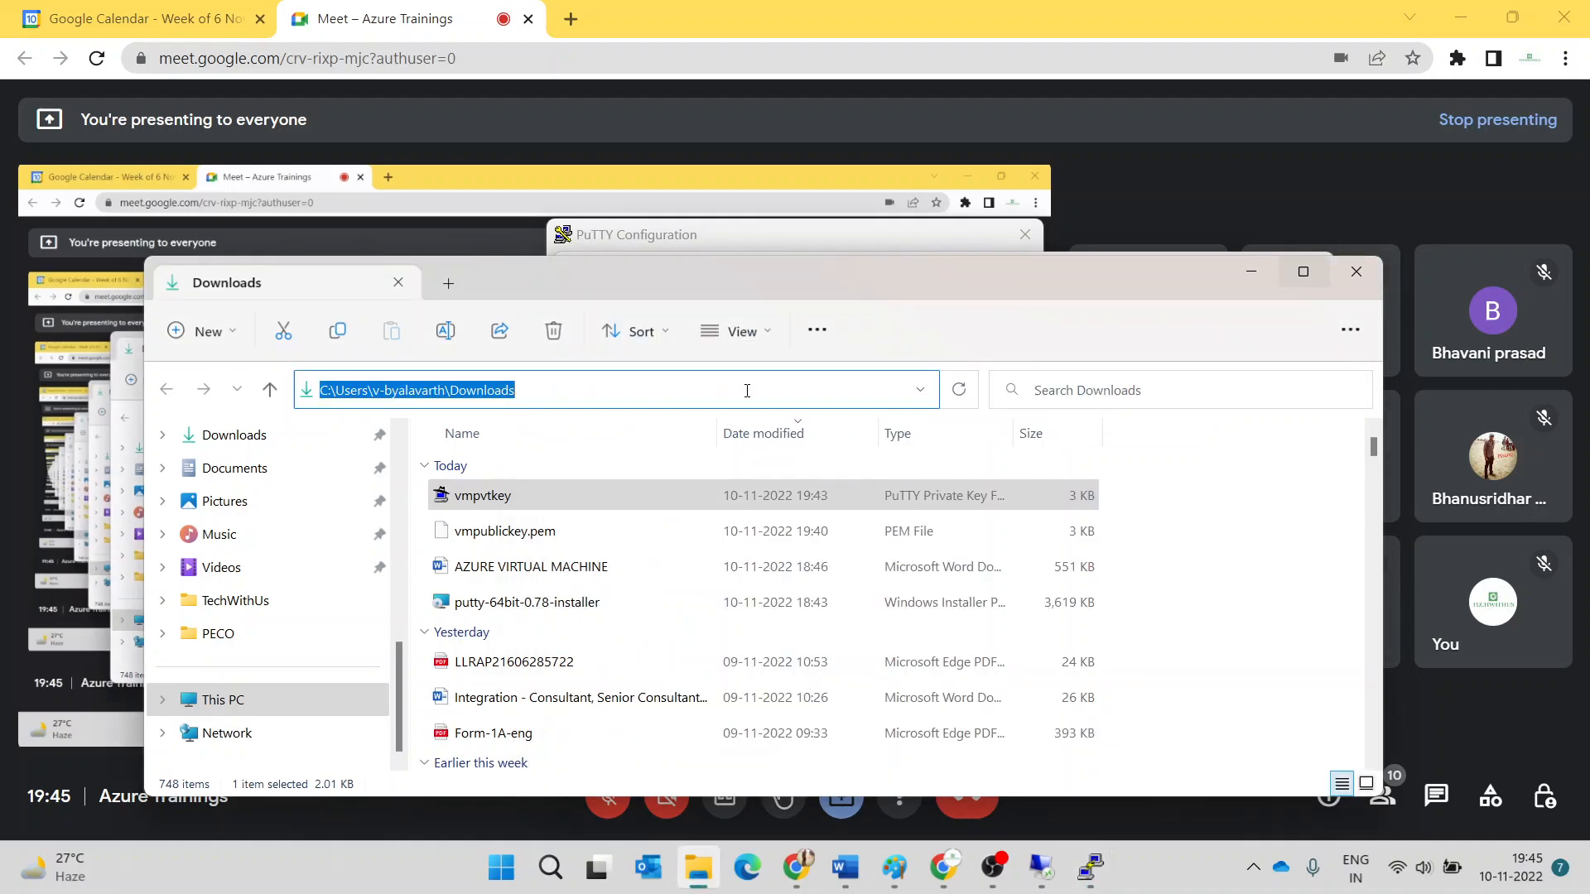
left_click(1252, 275)
left_click(1250, 275)
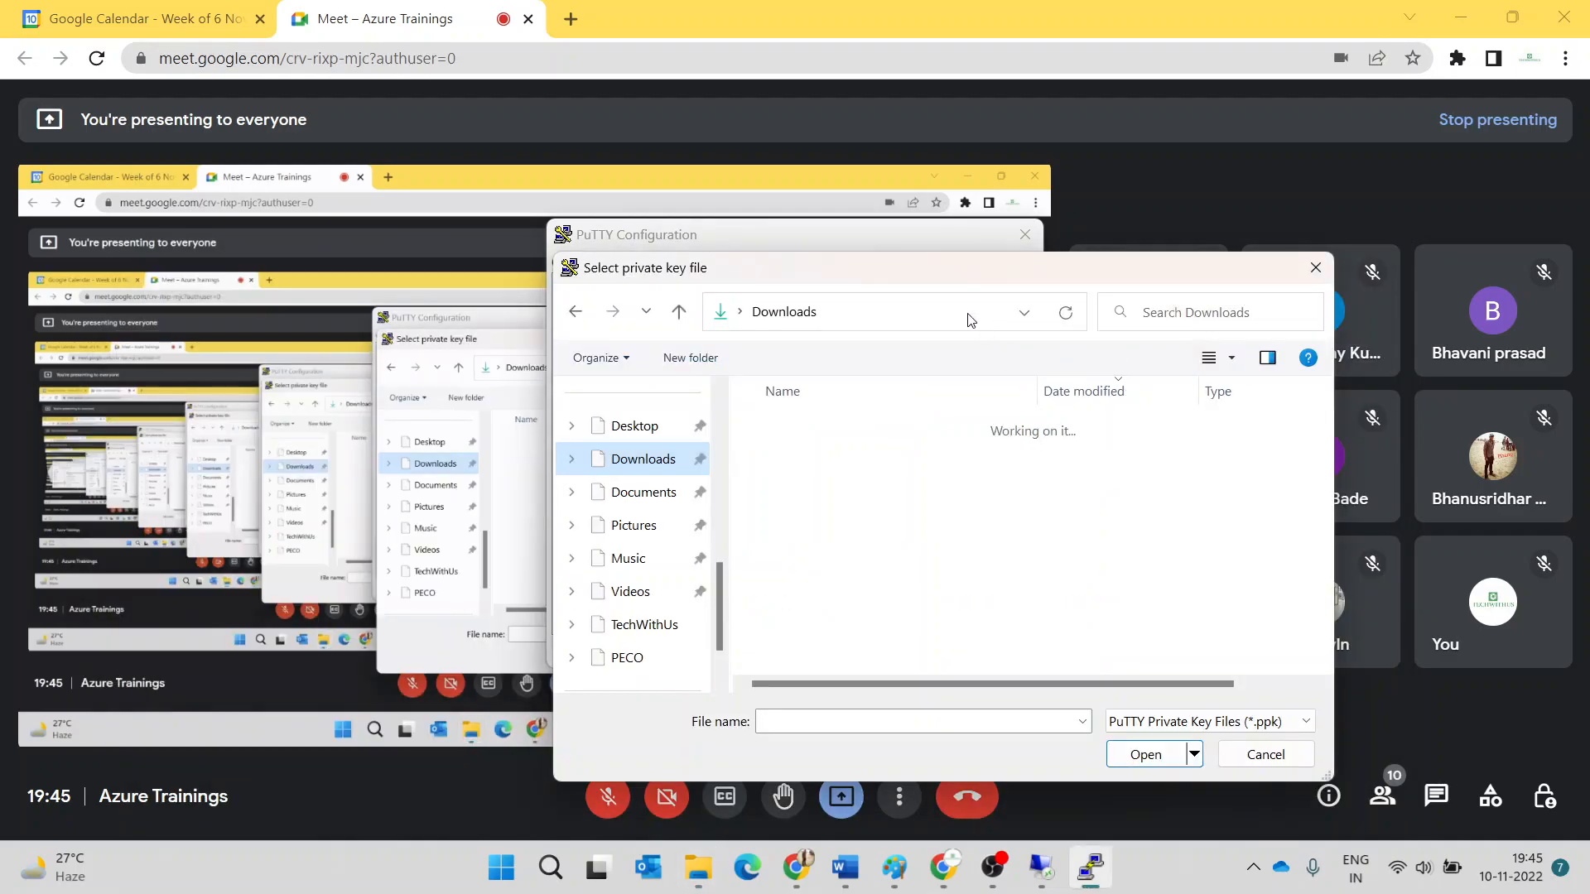
key("ctrl+v")
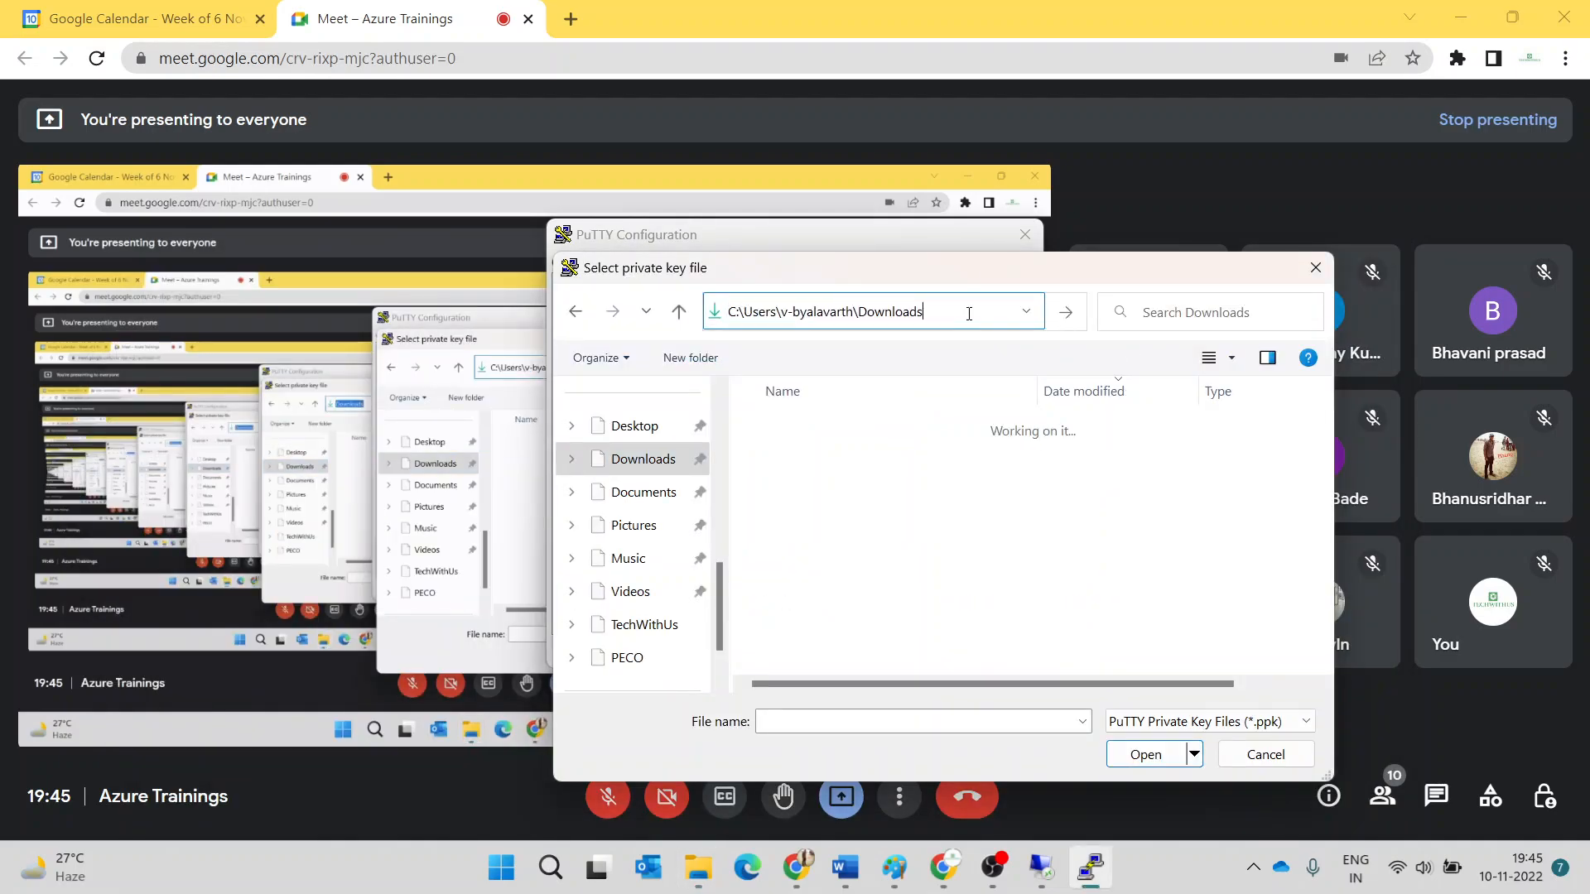
key("Return")
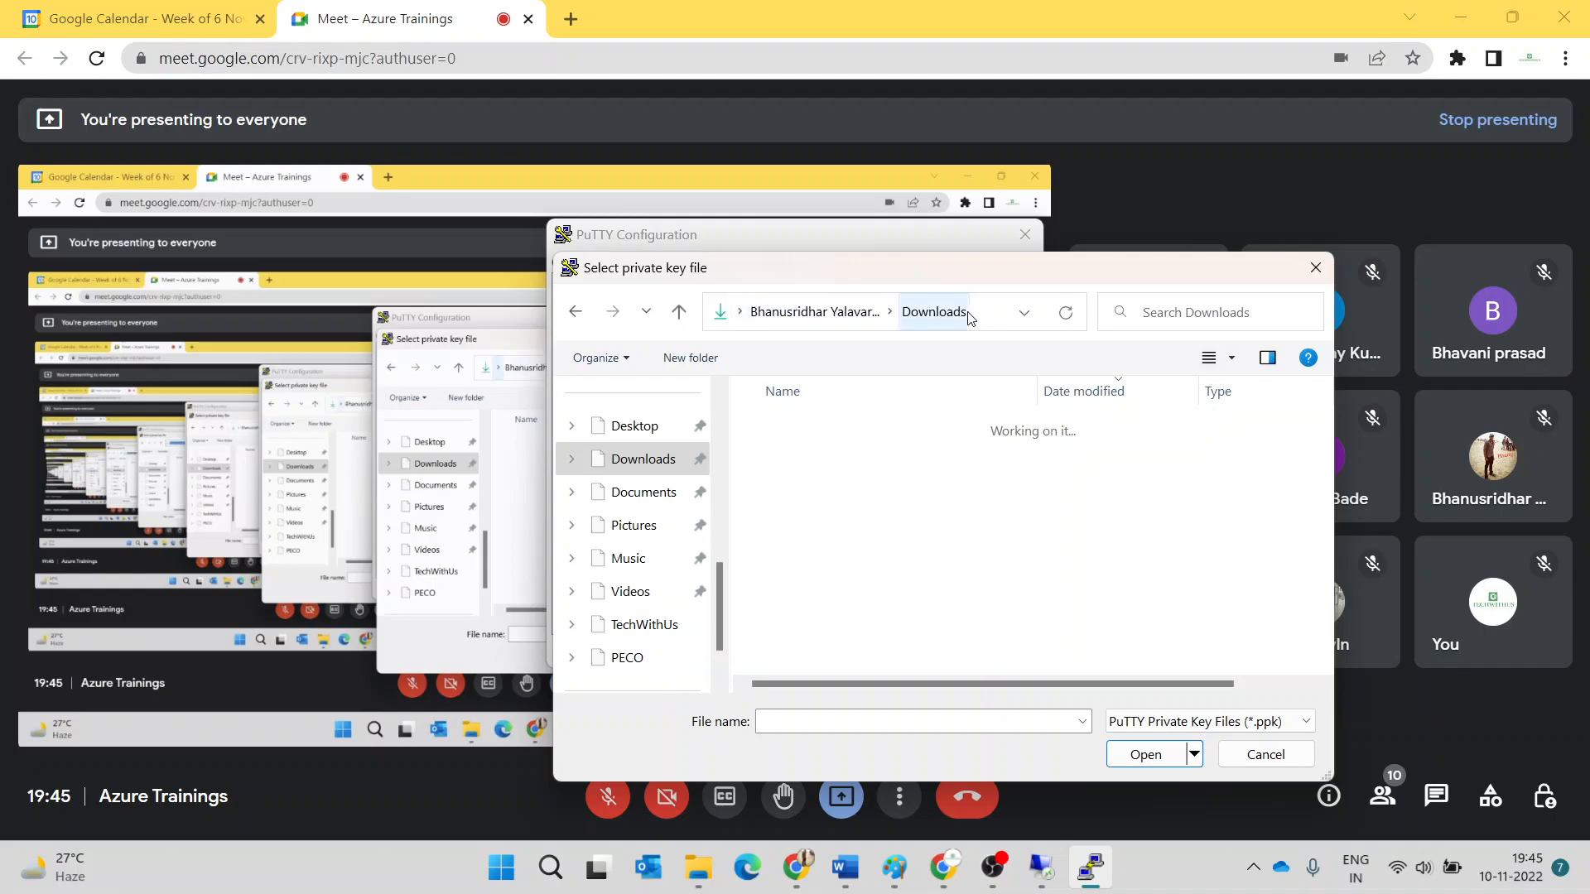
left_click(1198, 724)
left_click(1185, 761)
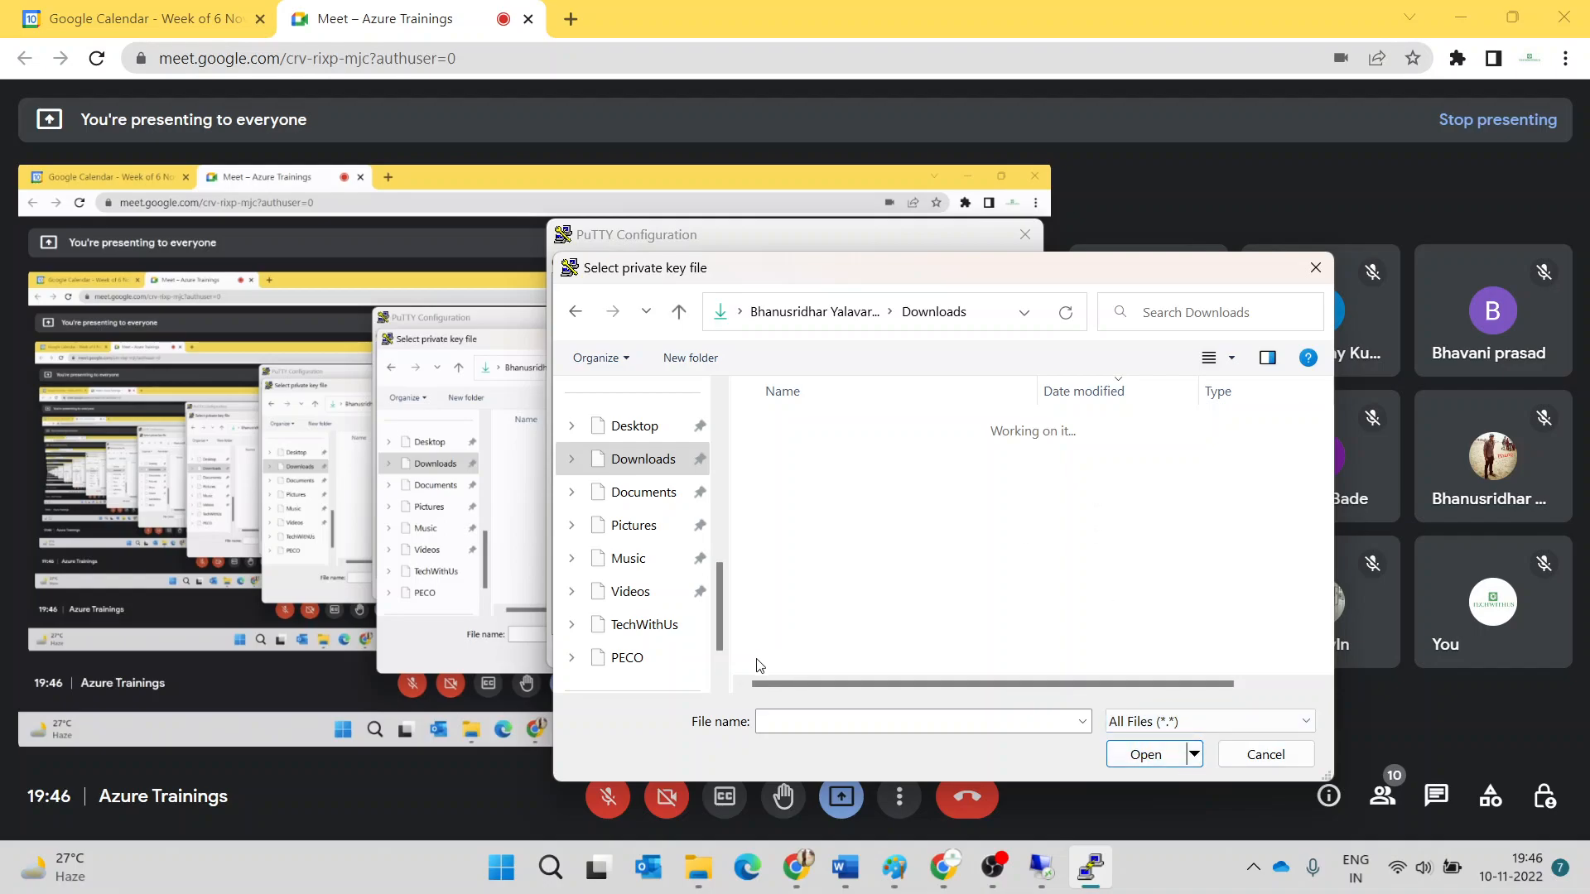
left_click(600, 799)
left_click(600, 799)
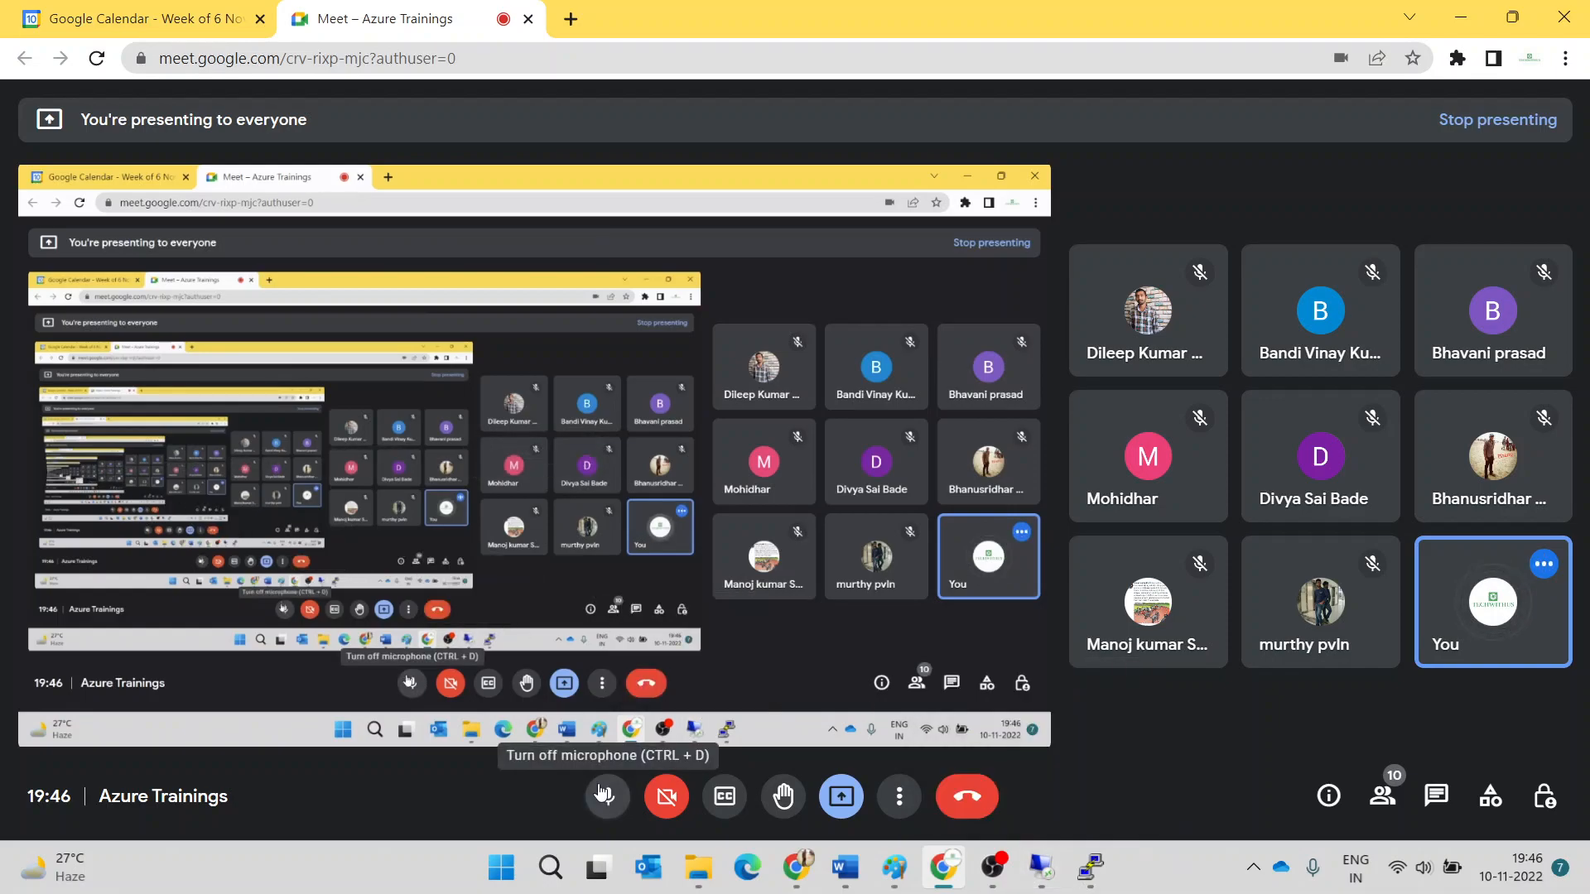
- Close the private key picker and return to the Session page's Host Name box
left_click(1079, 886)
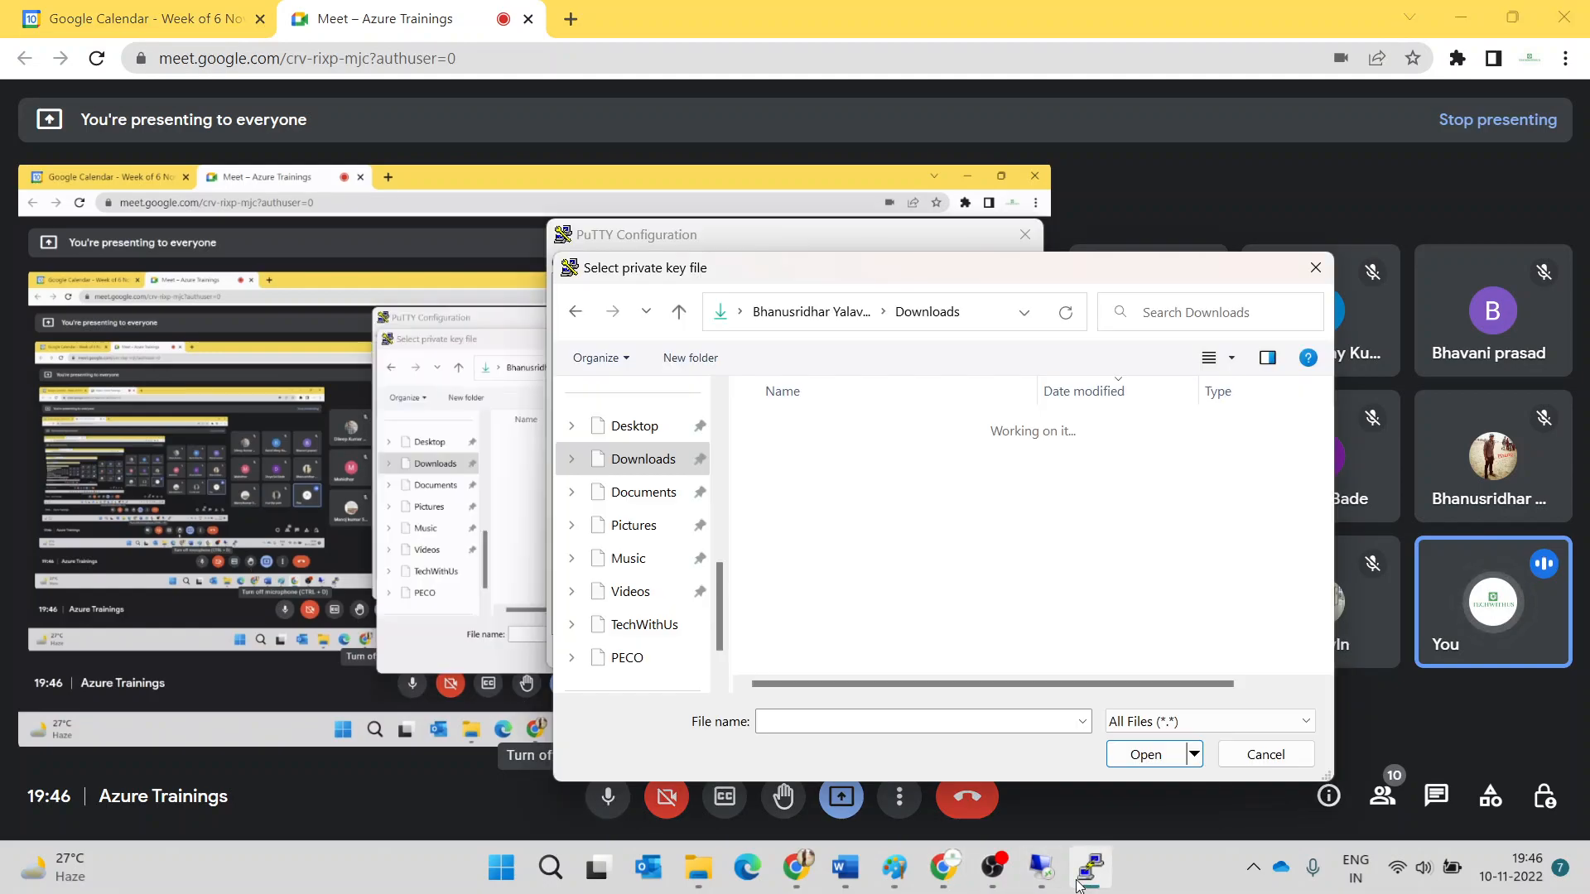
left_click(1321, 271)
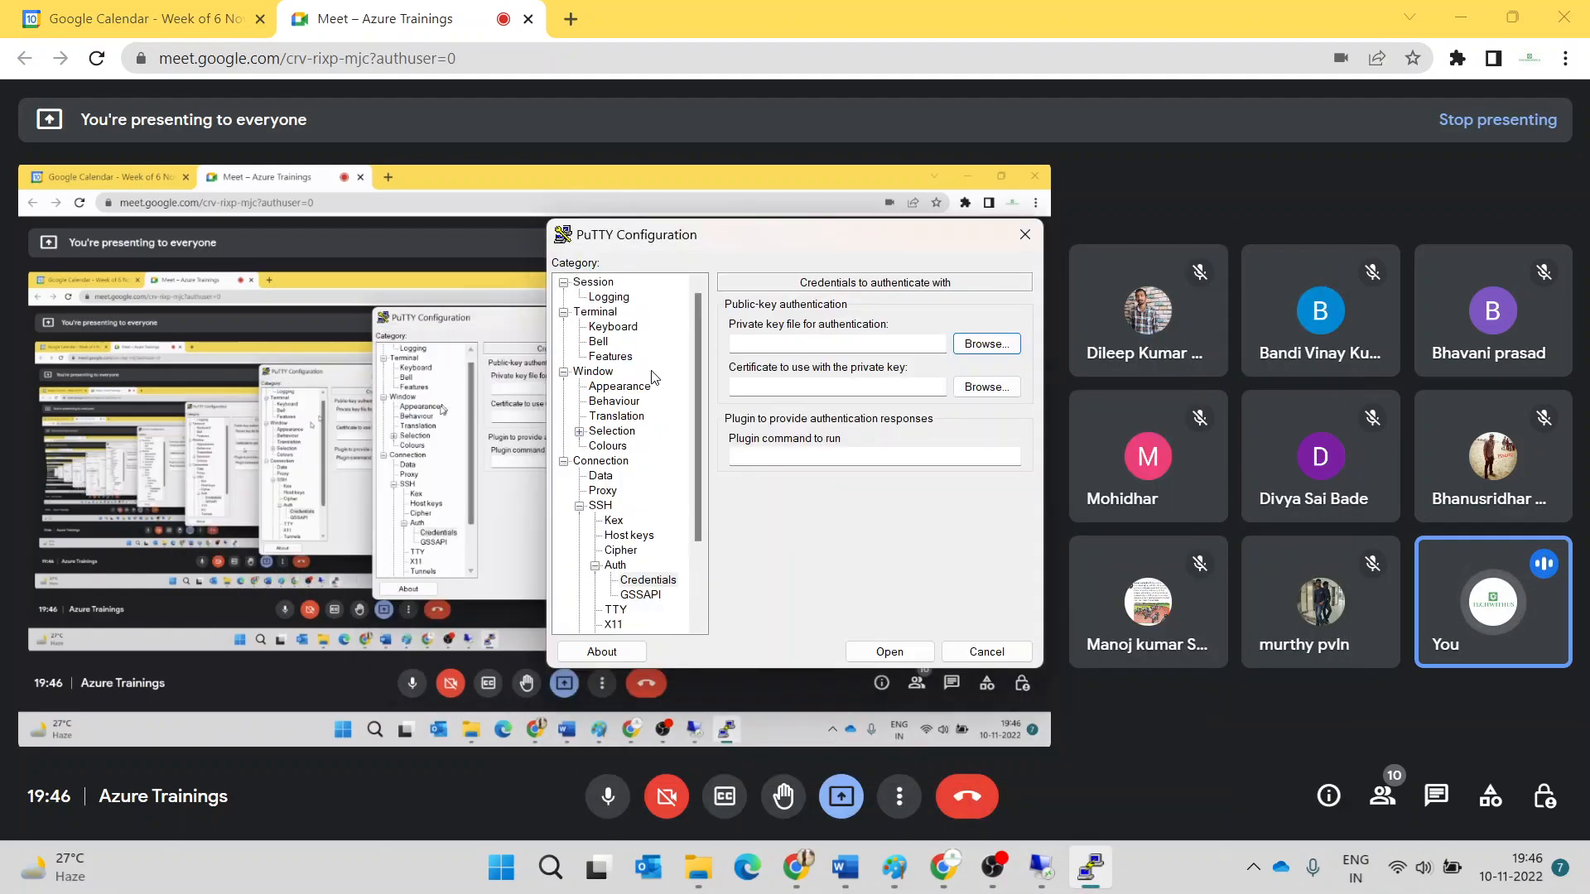
left_click(593, 372)
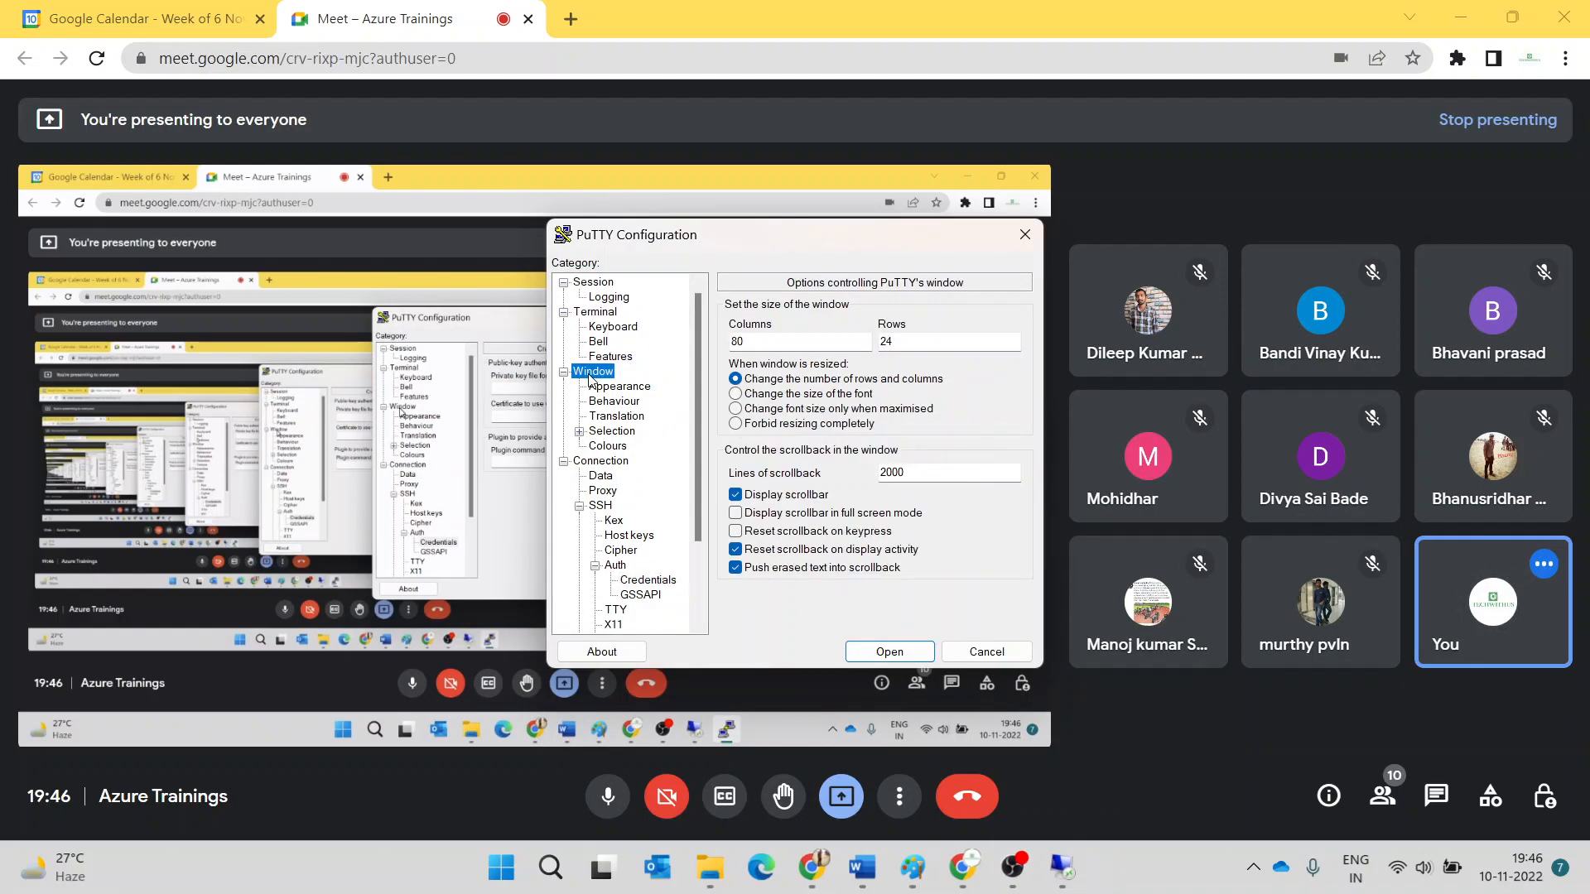
left_click(612, 283)
left_click(762, 342)
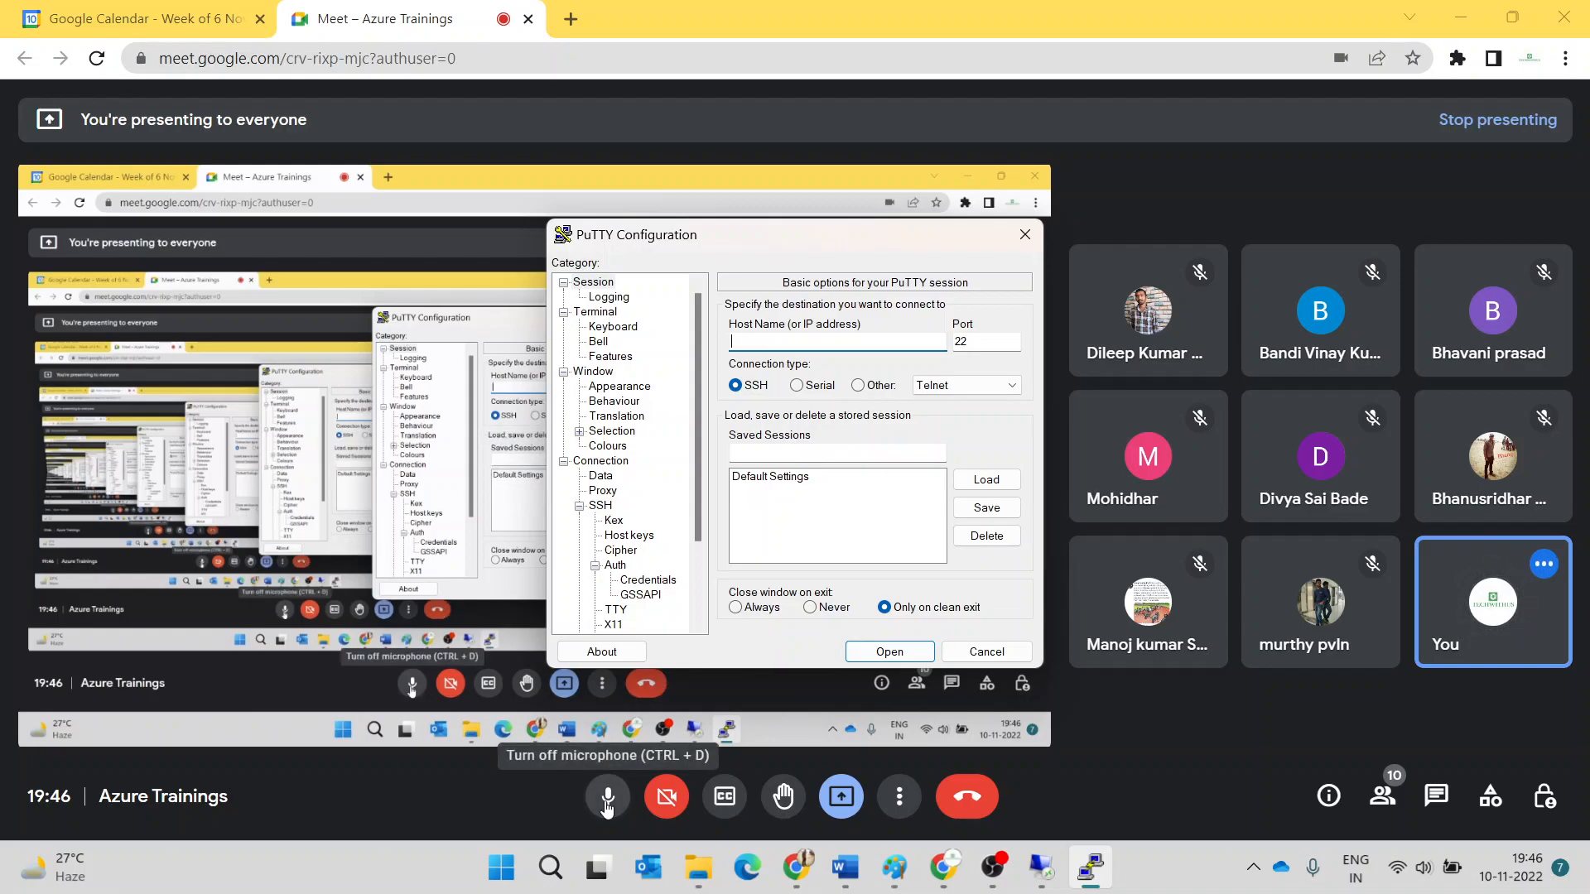
- Browse for a key from Credentials again, cancel the picker, and go back to the Session Host Name
left_click(634, 581)
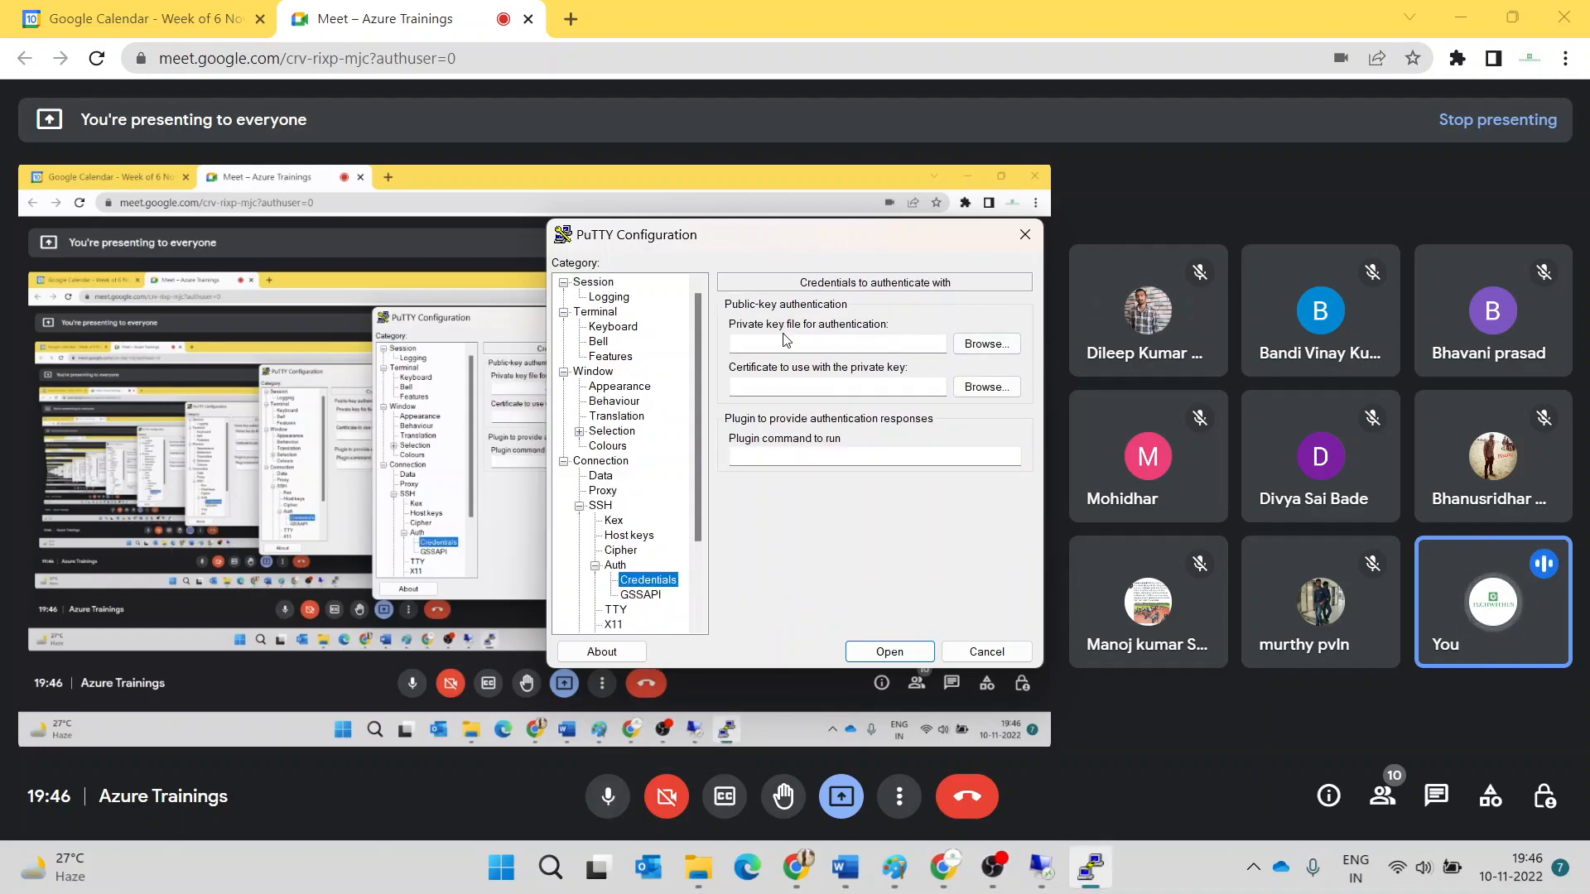
left_click(982, 355)
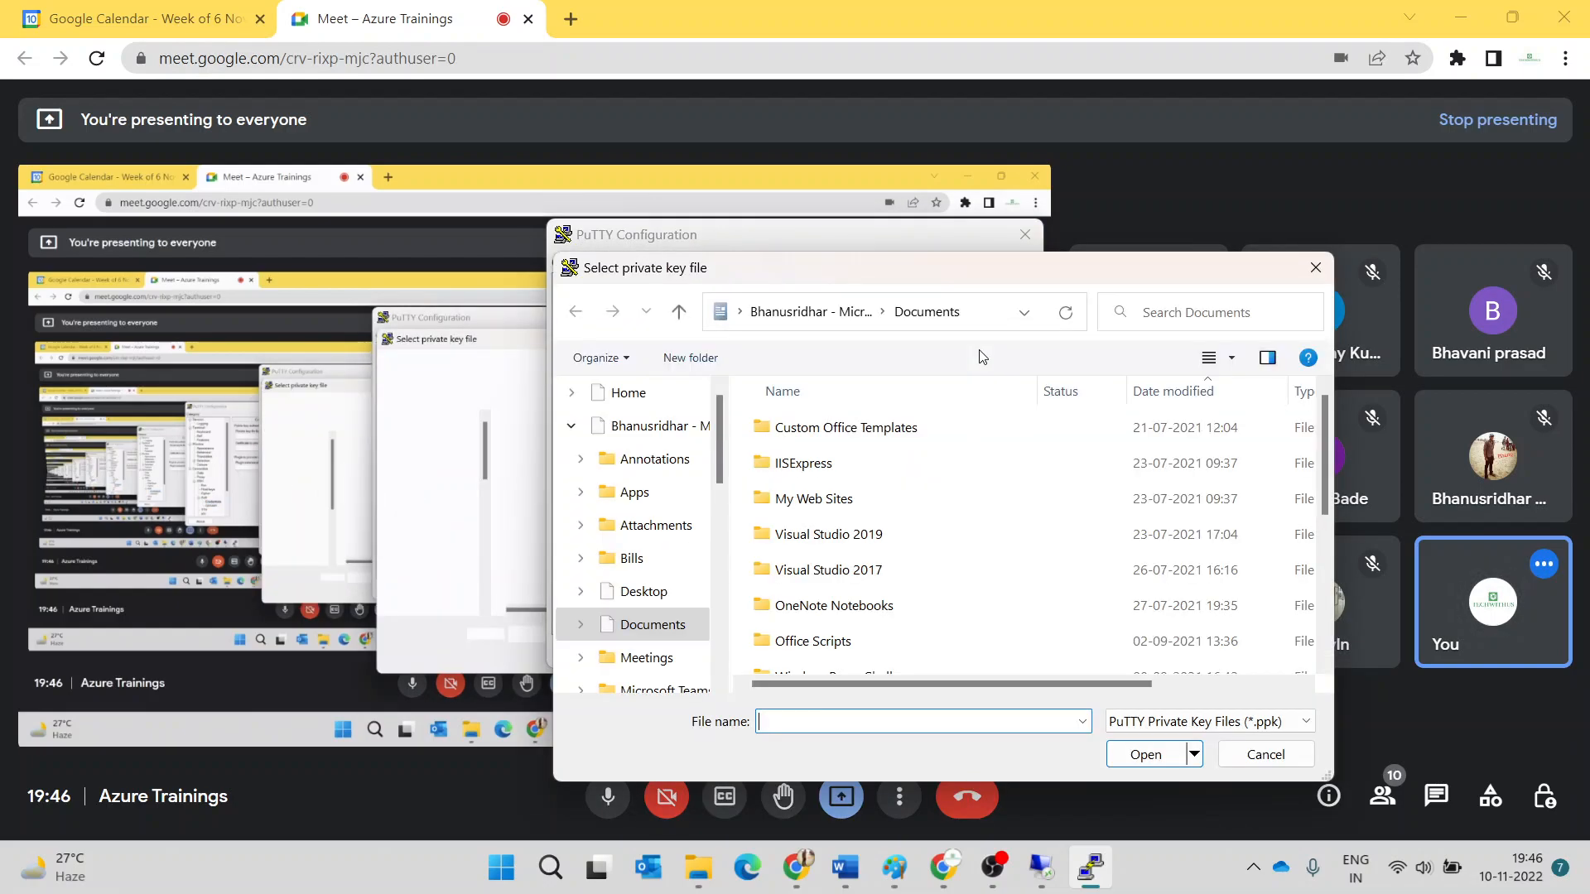
scroll(675, 582, "down", 1)
scroll(675, 582, "down", 1)
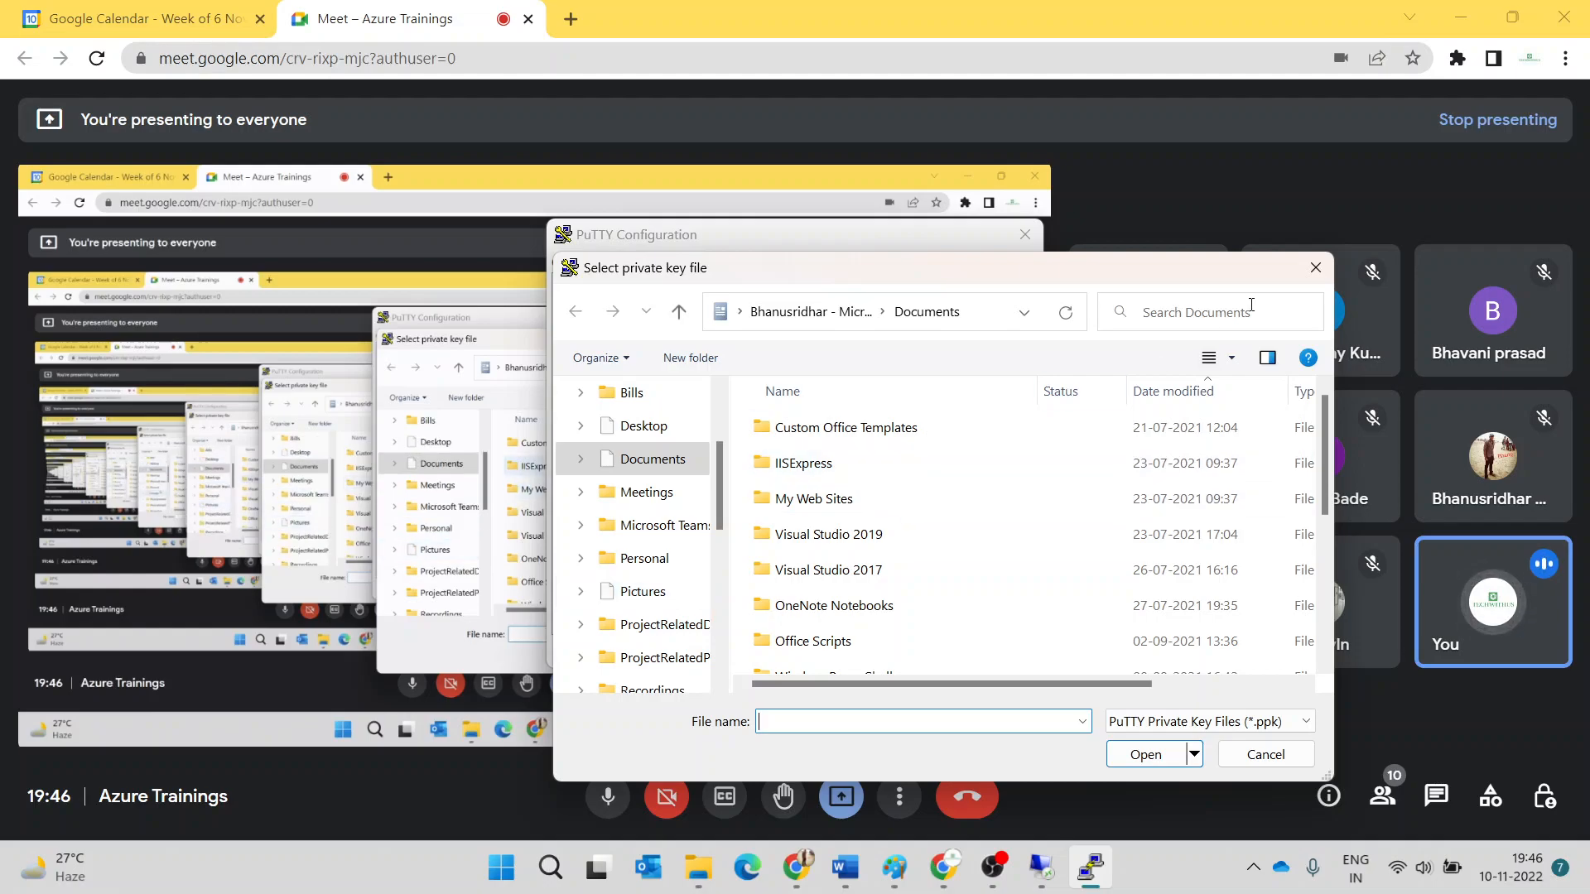
left_click(1315, 268)
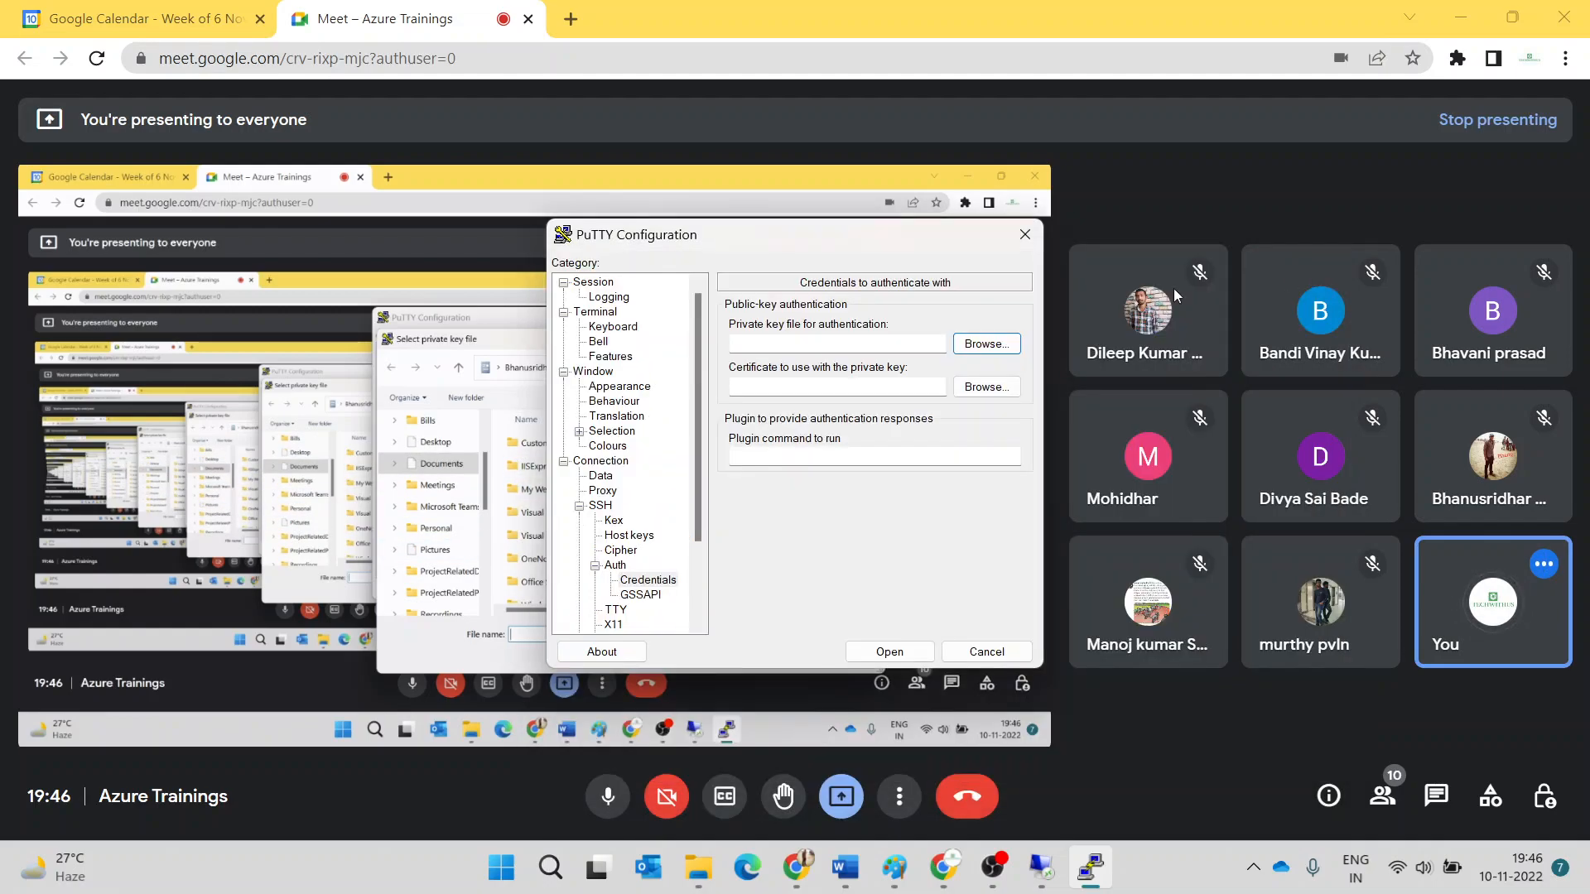
left_click(604, 285)
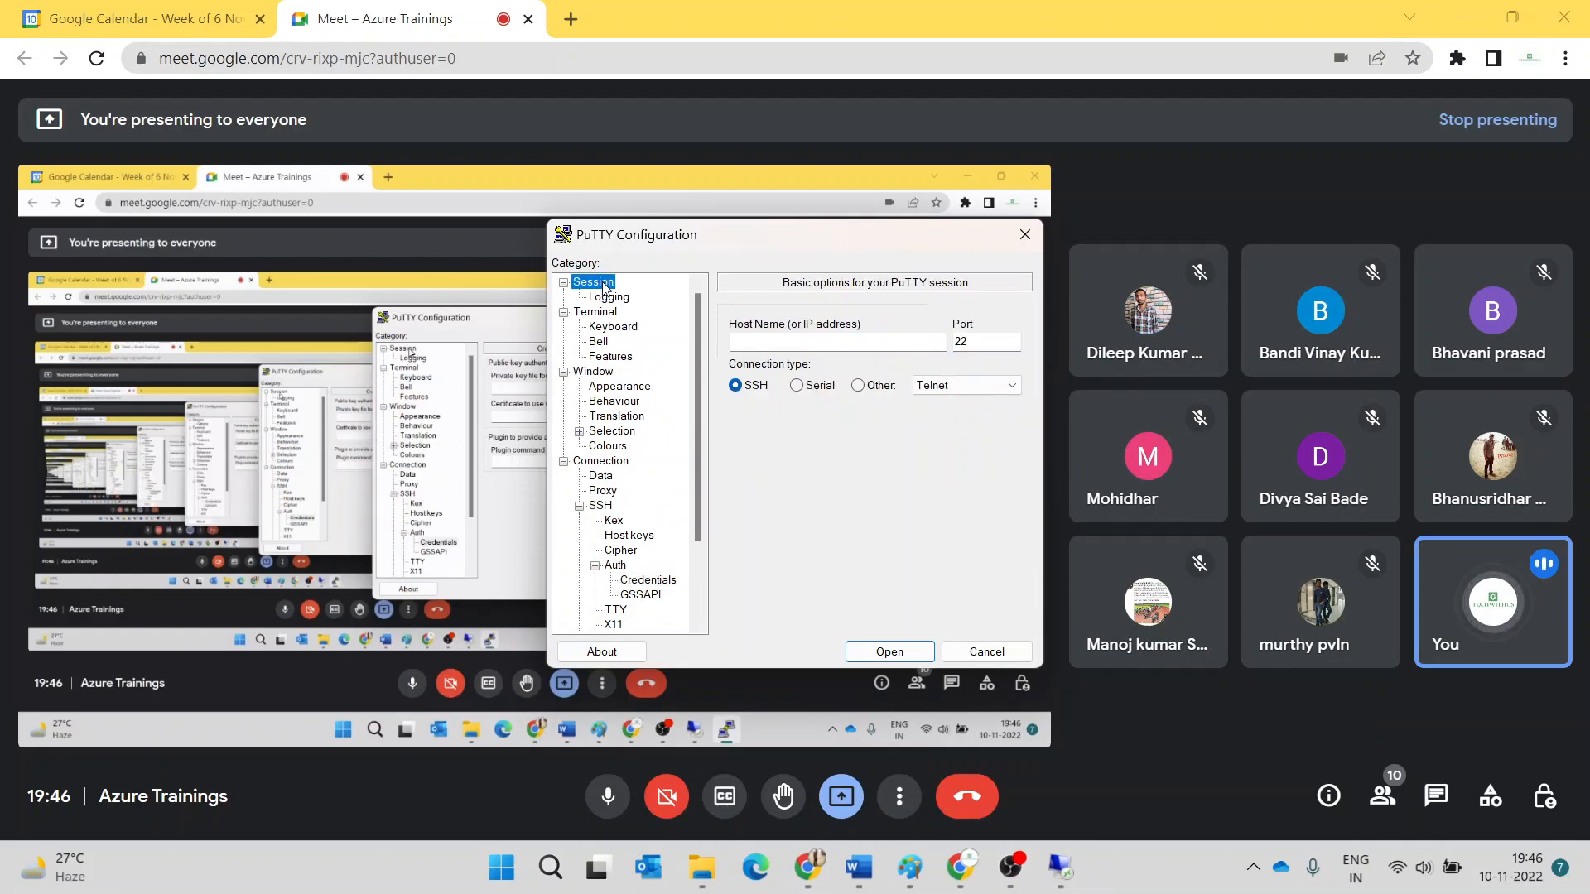
left_click(810, 337)
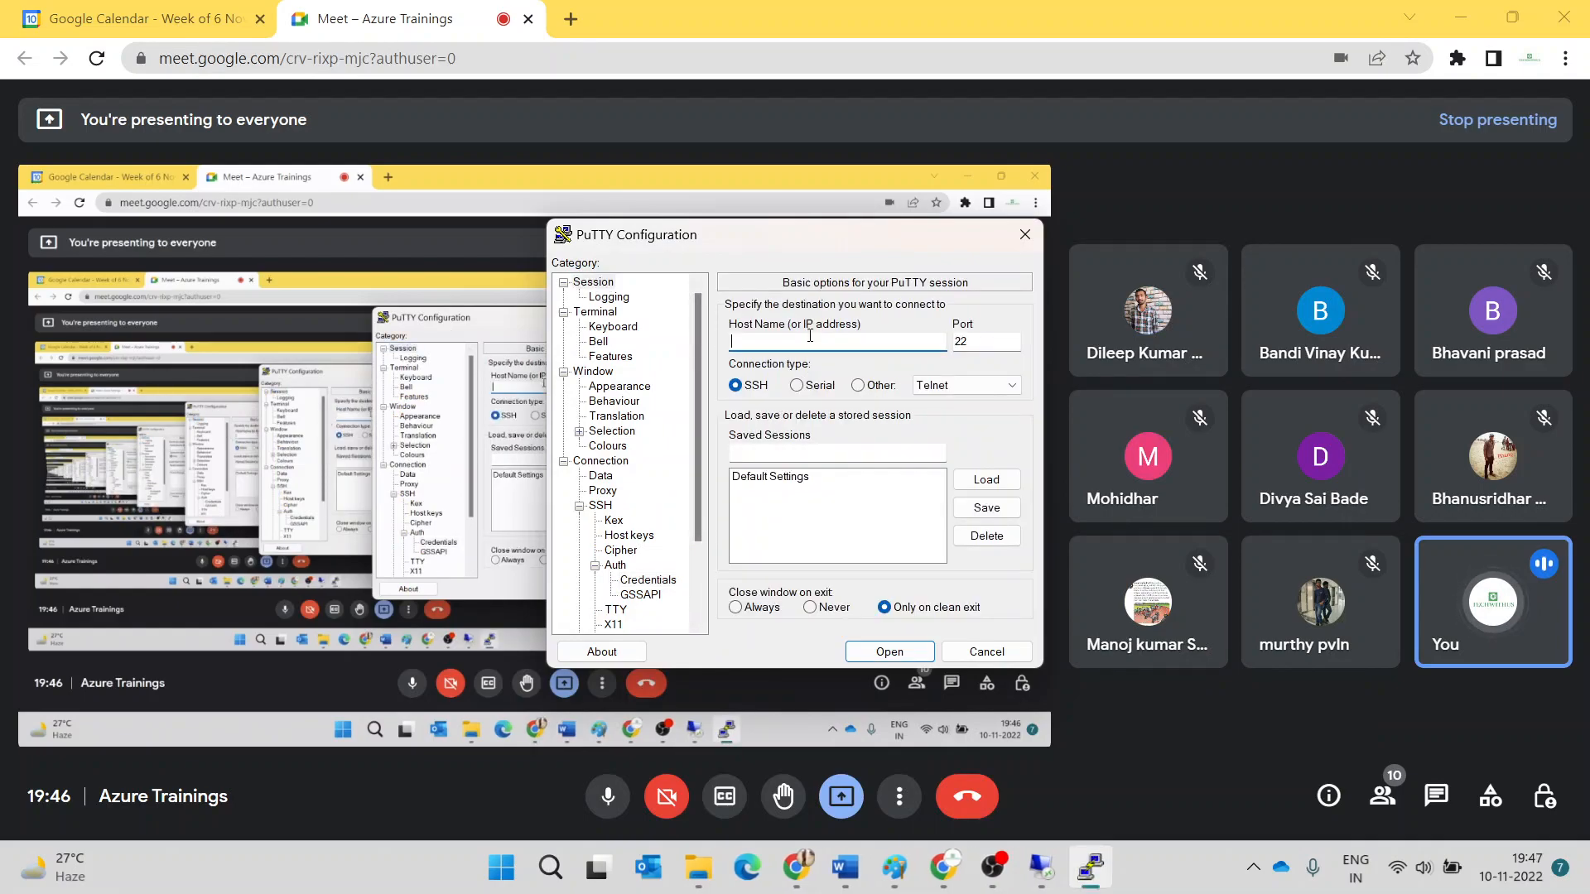
left_click(890, 653)
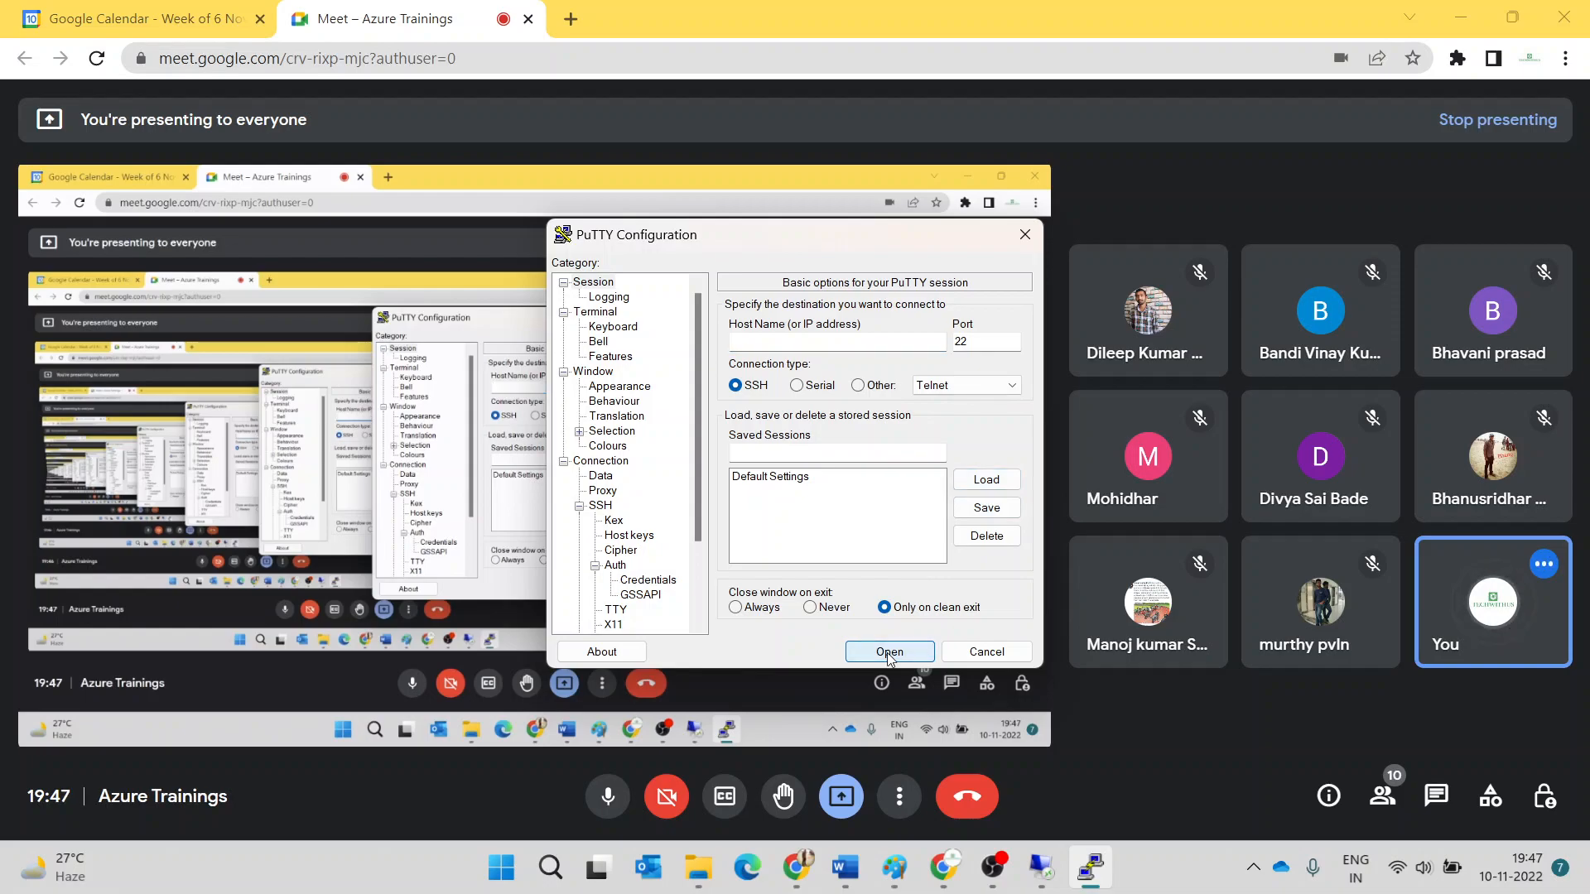
- Close PuTTY, copy vmpvtkey from Downloads, open Documents, then switch to the Remote Desktop credentials prompt
left_click(1024, 235)
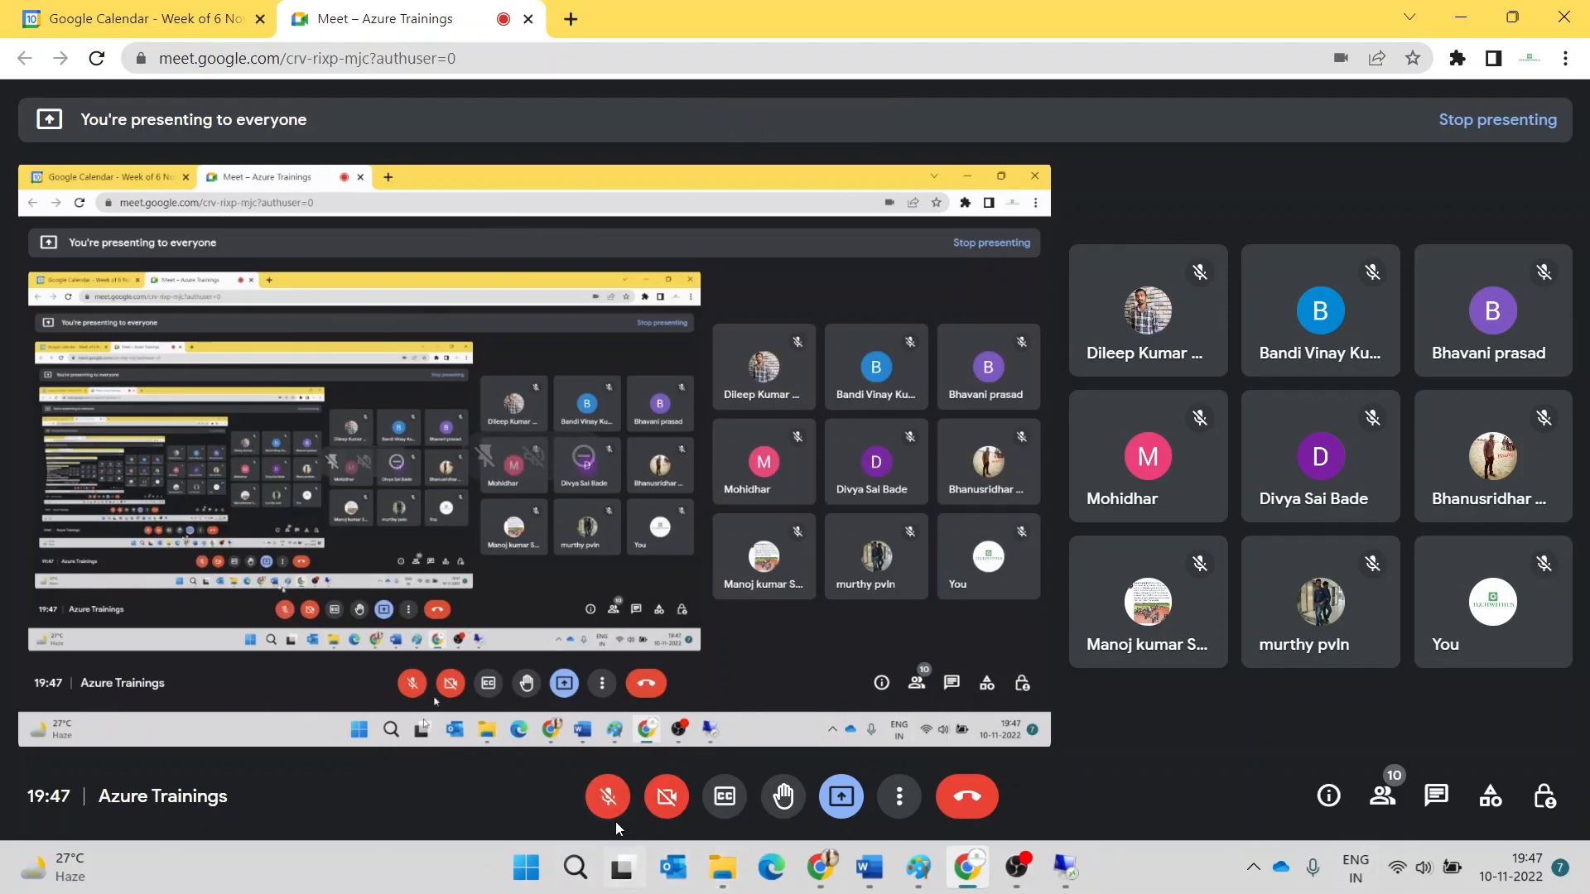
left_click(607, 798)
left_click(719, 883)
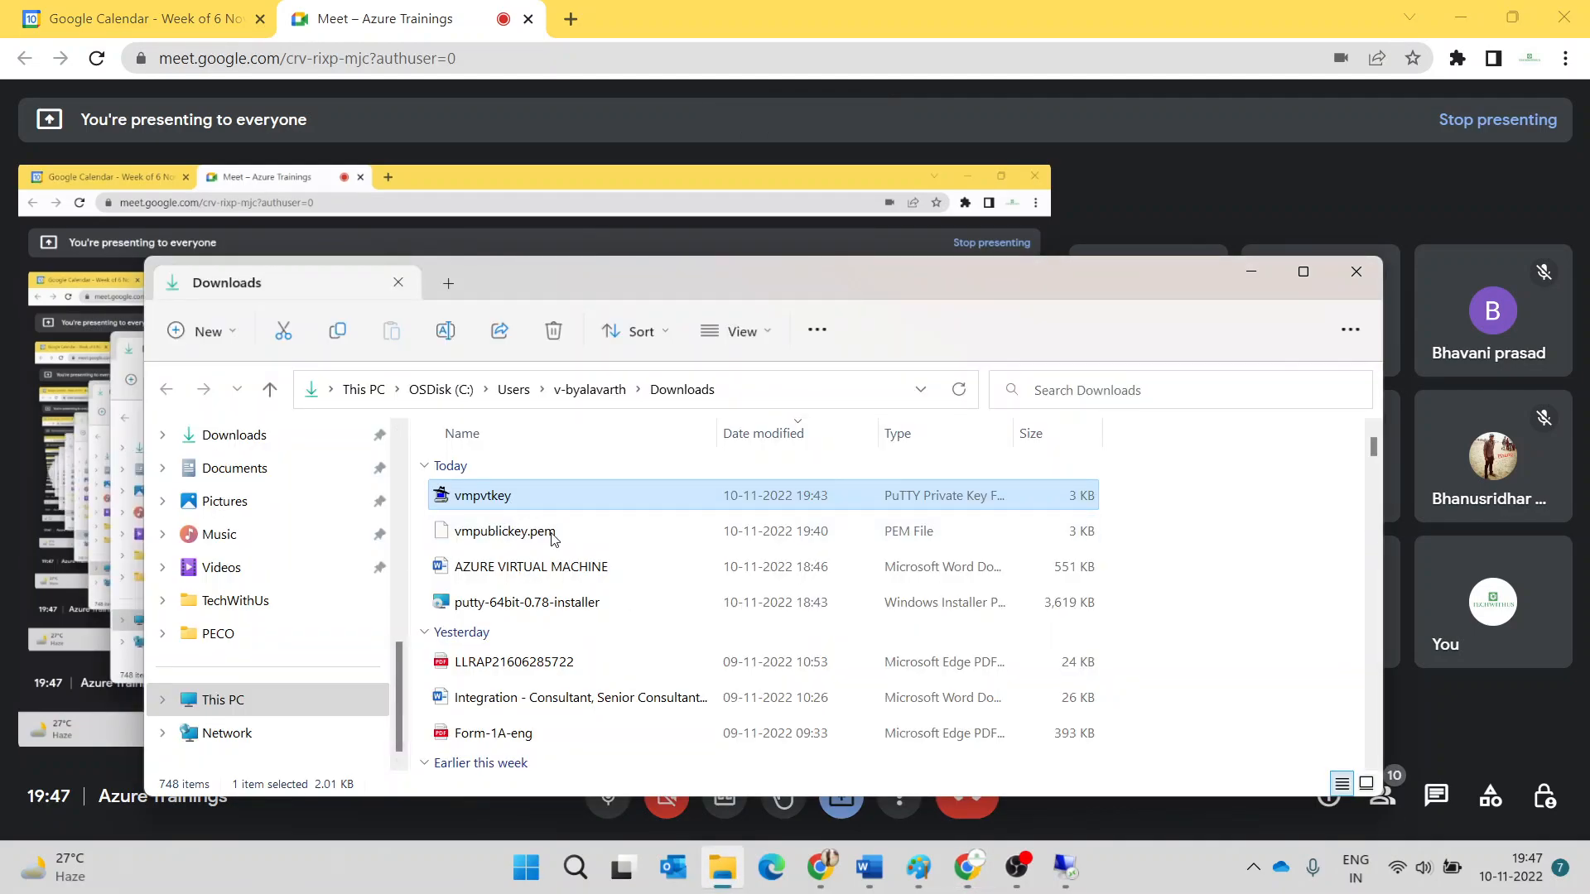
right_click(569, 496)
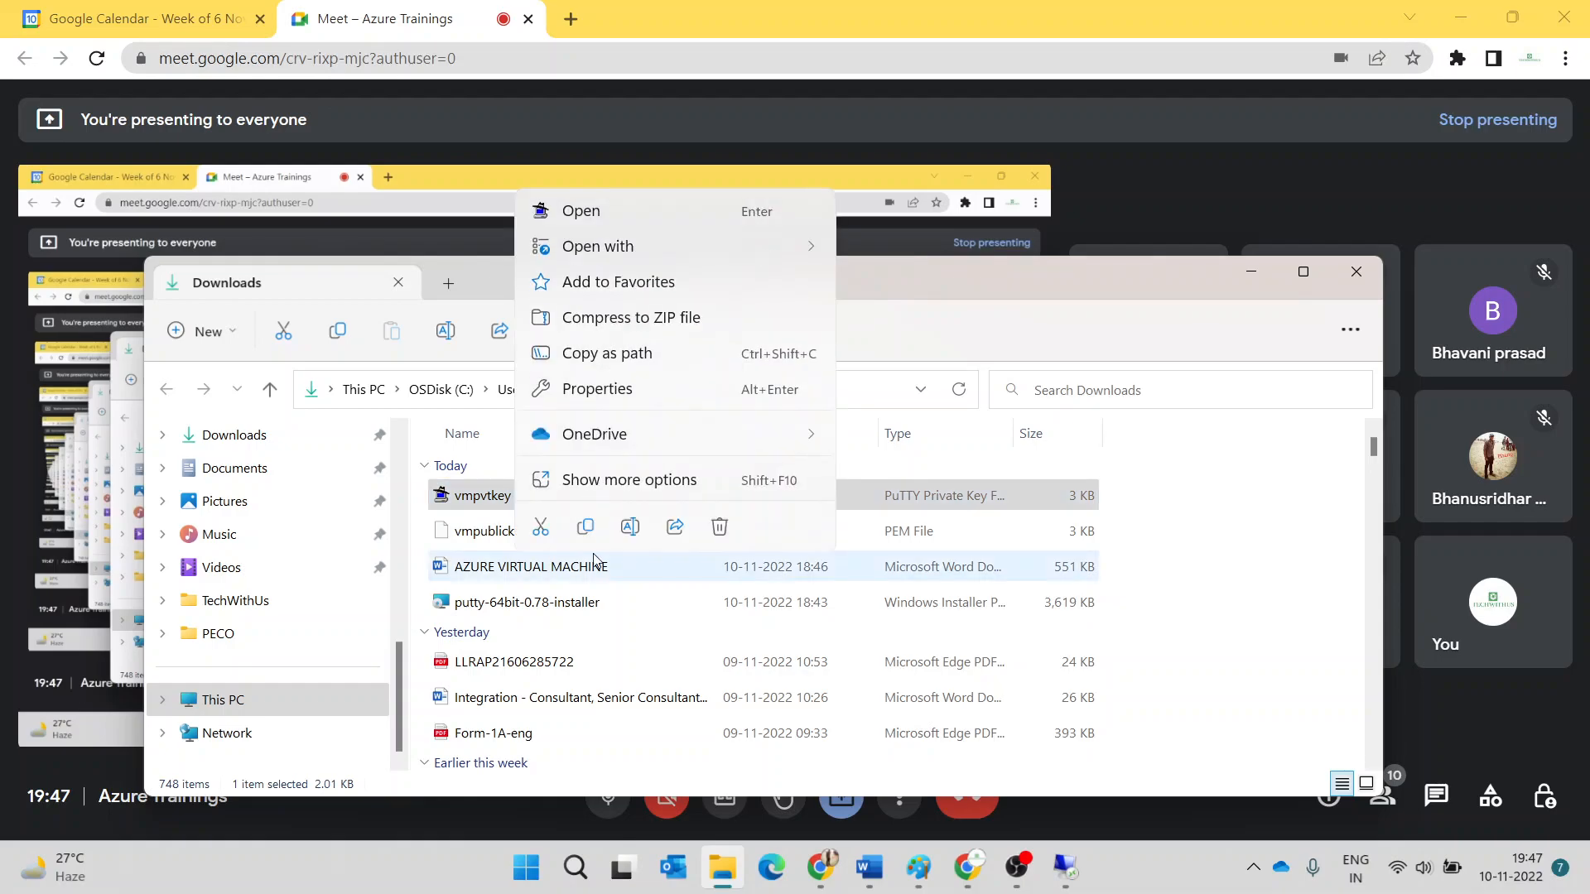
left_click(591, 527)
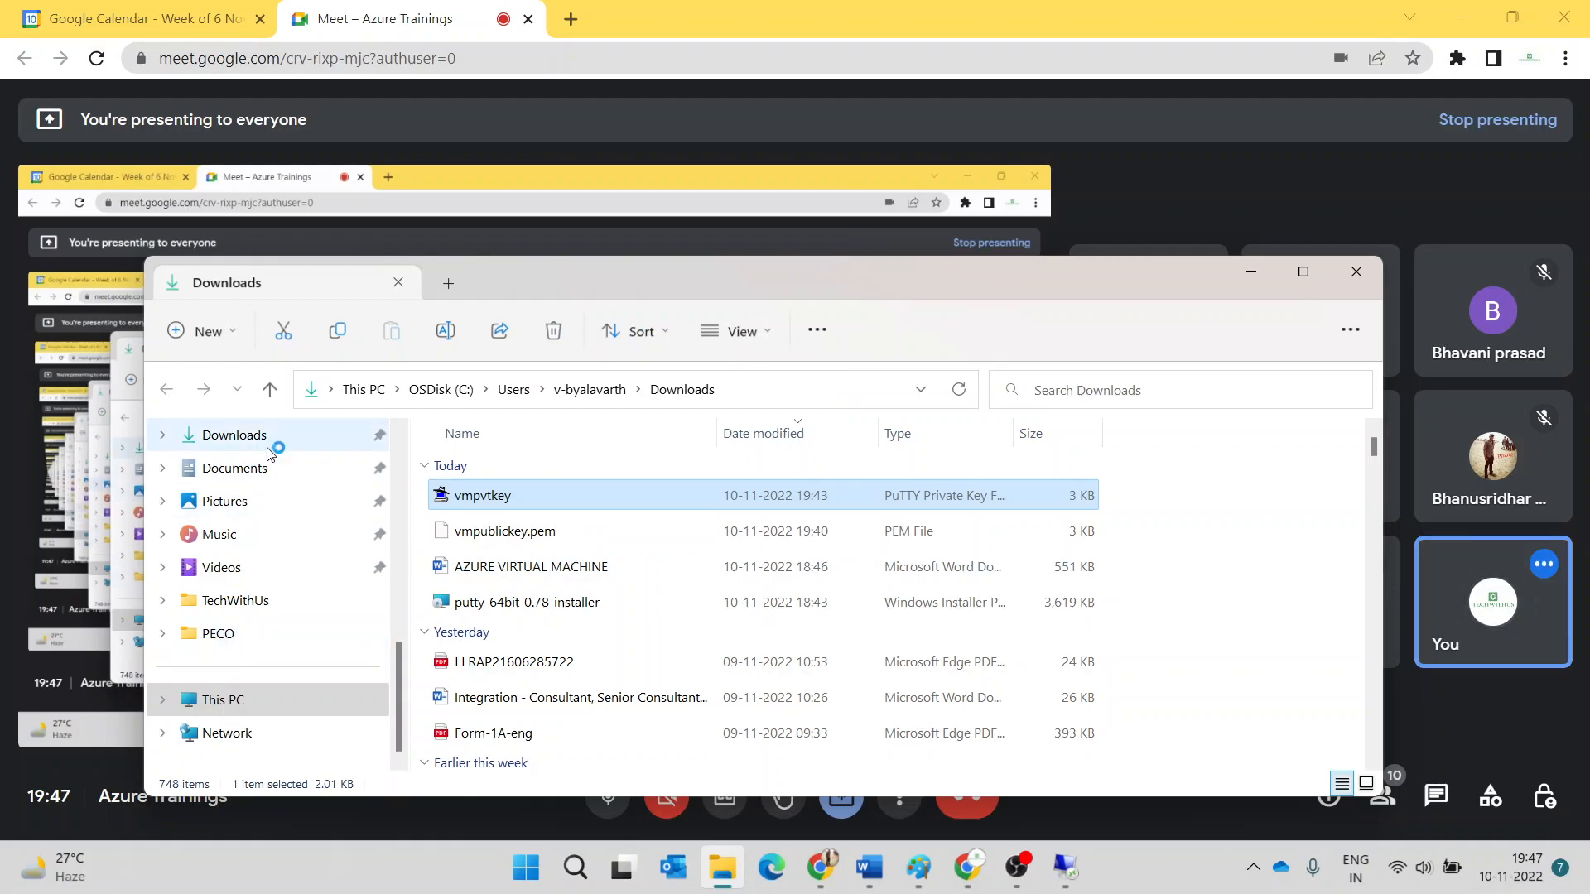
left_click(368, 468)
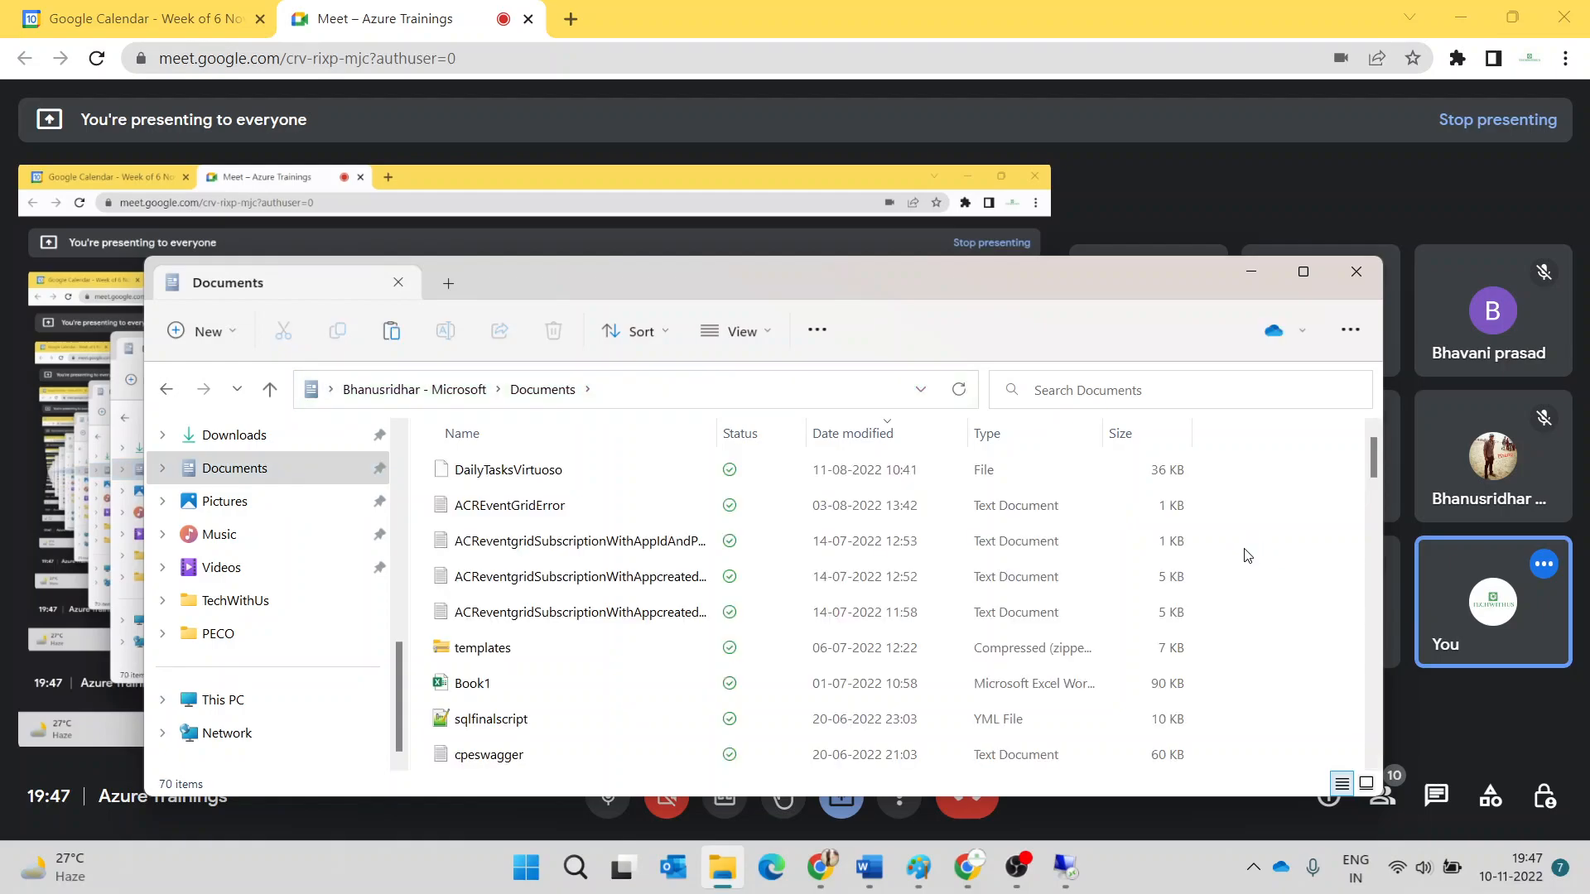
key("alt+Tab")
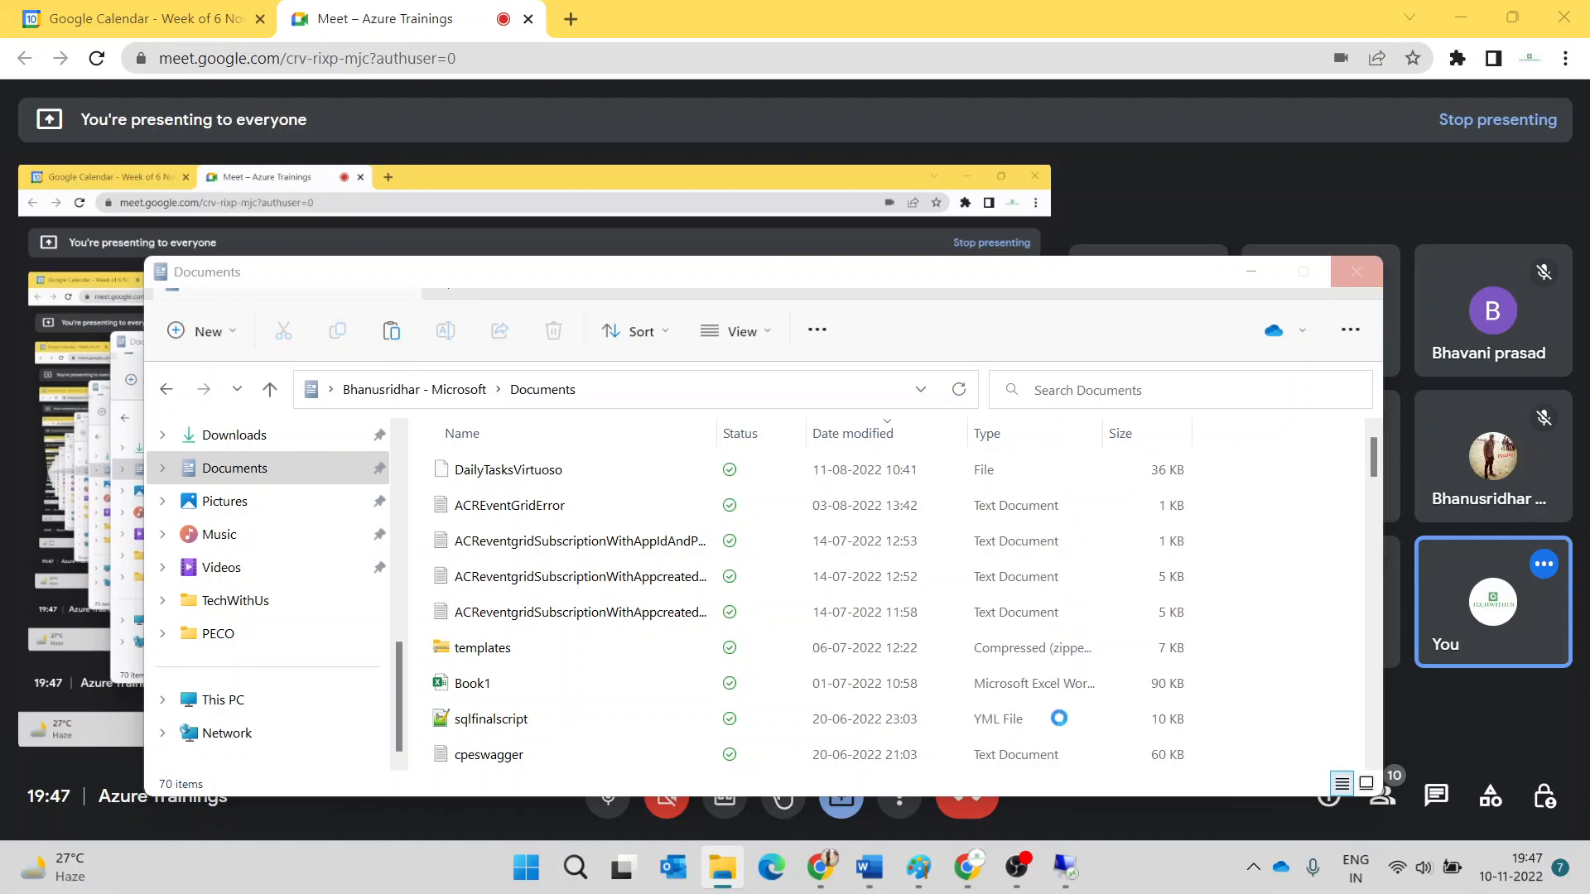
mouse_move(1056, 876)
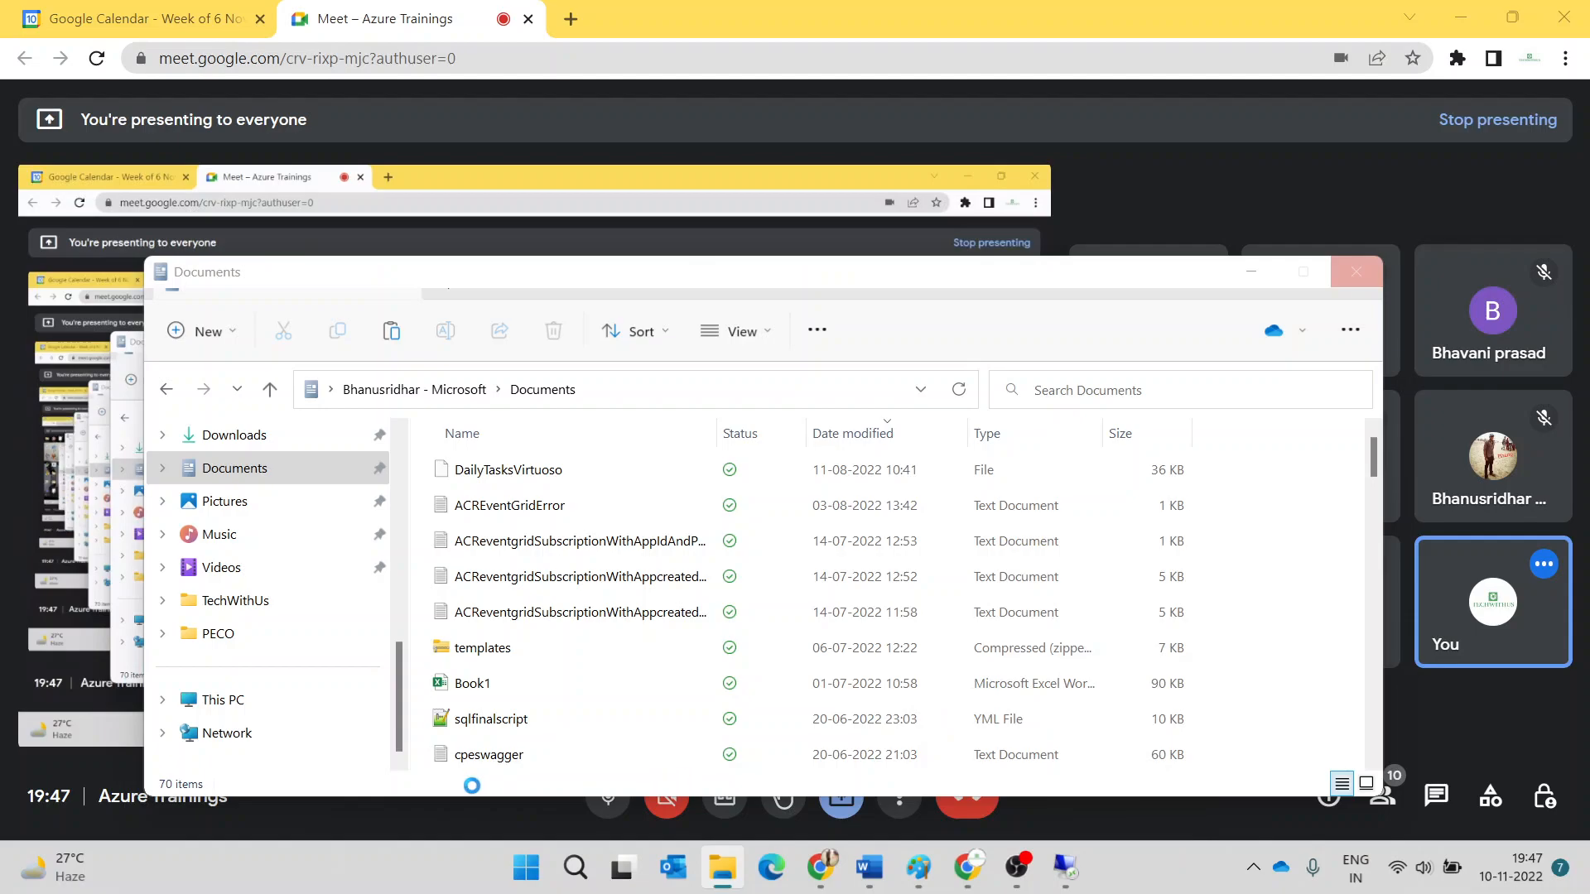
- Mute the microphone in the Azure Trainings Meet call and bring OBS Studio forward
left_click(443, 821)
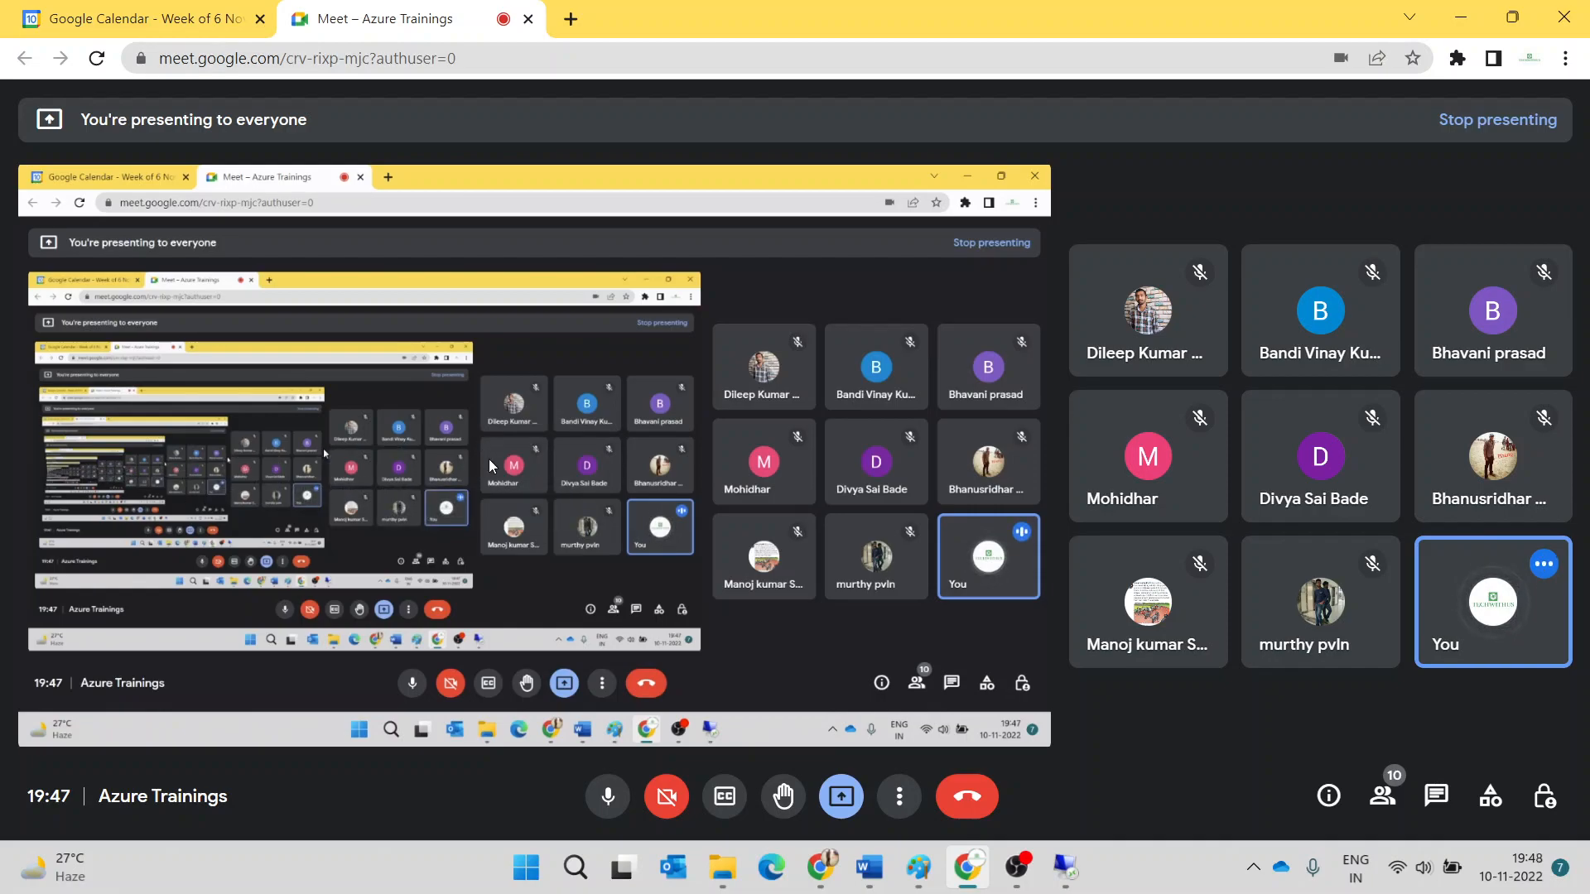
left_click(607, 799)
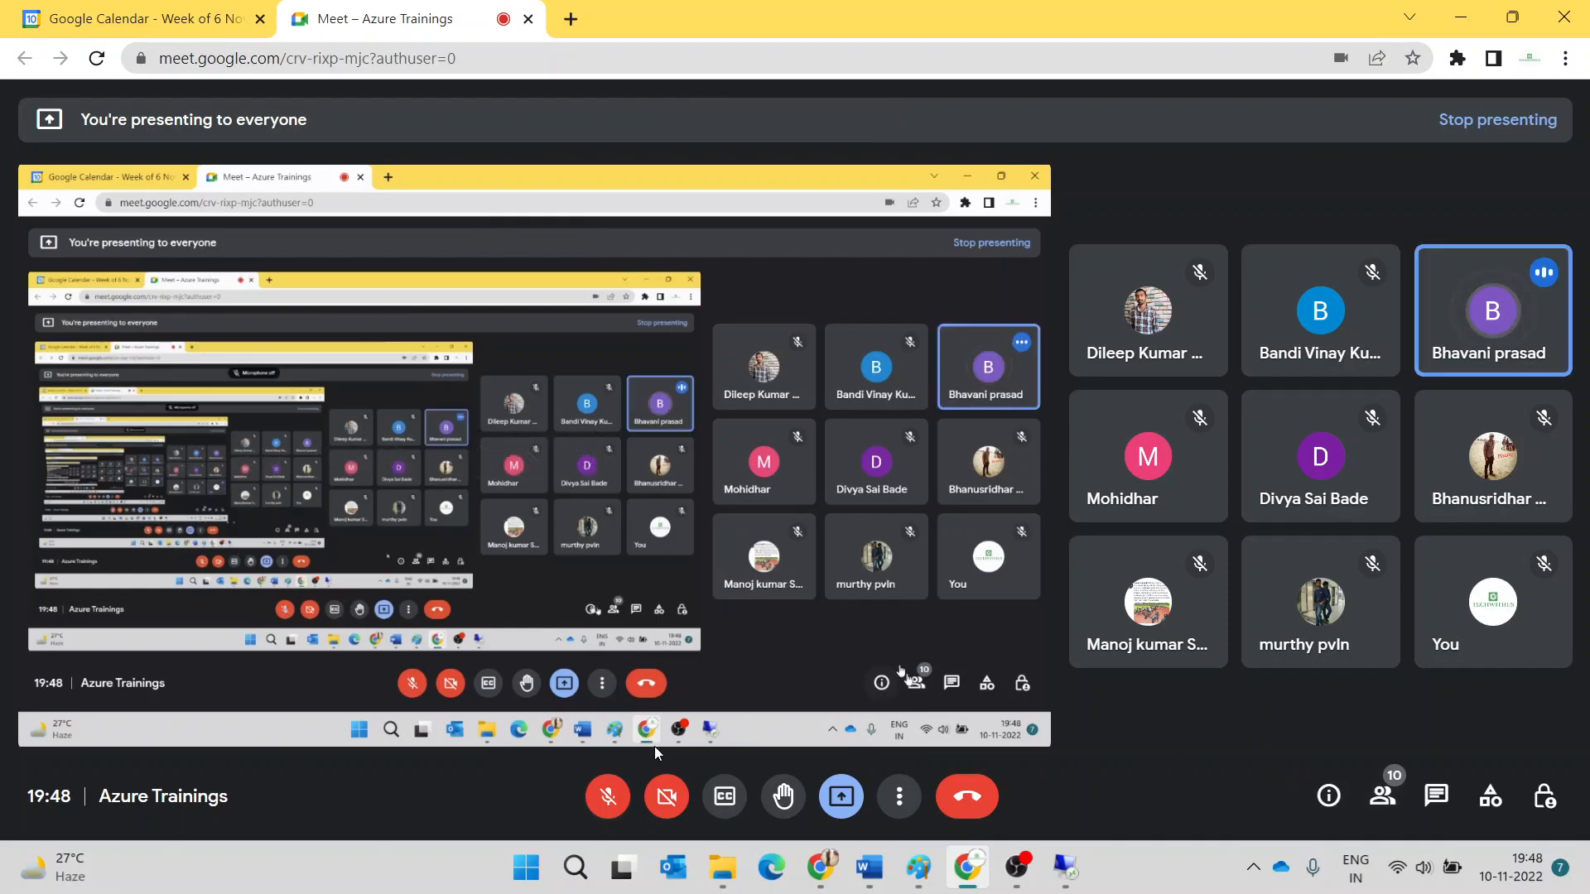
left_click(1017, 867)
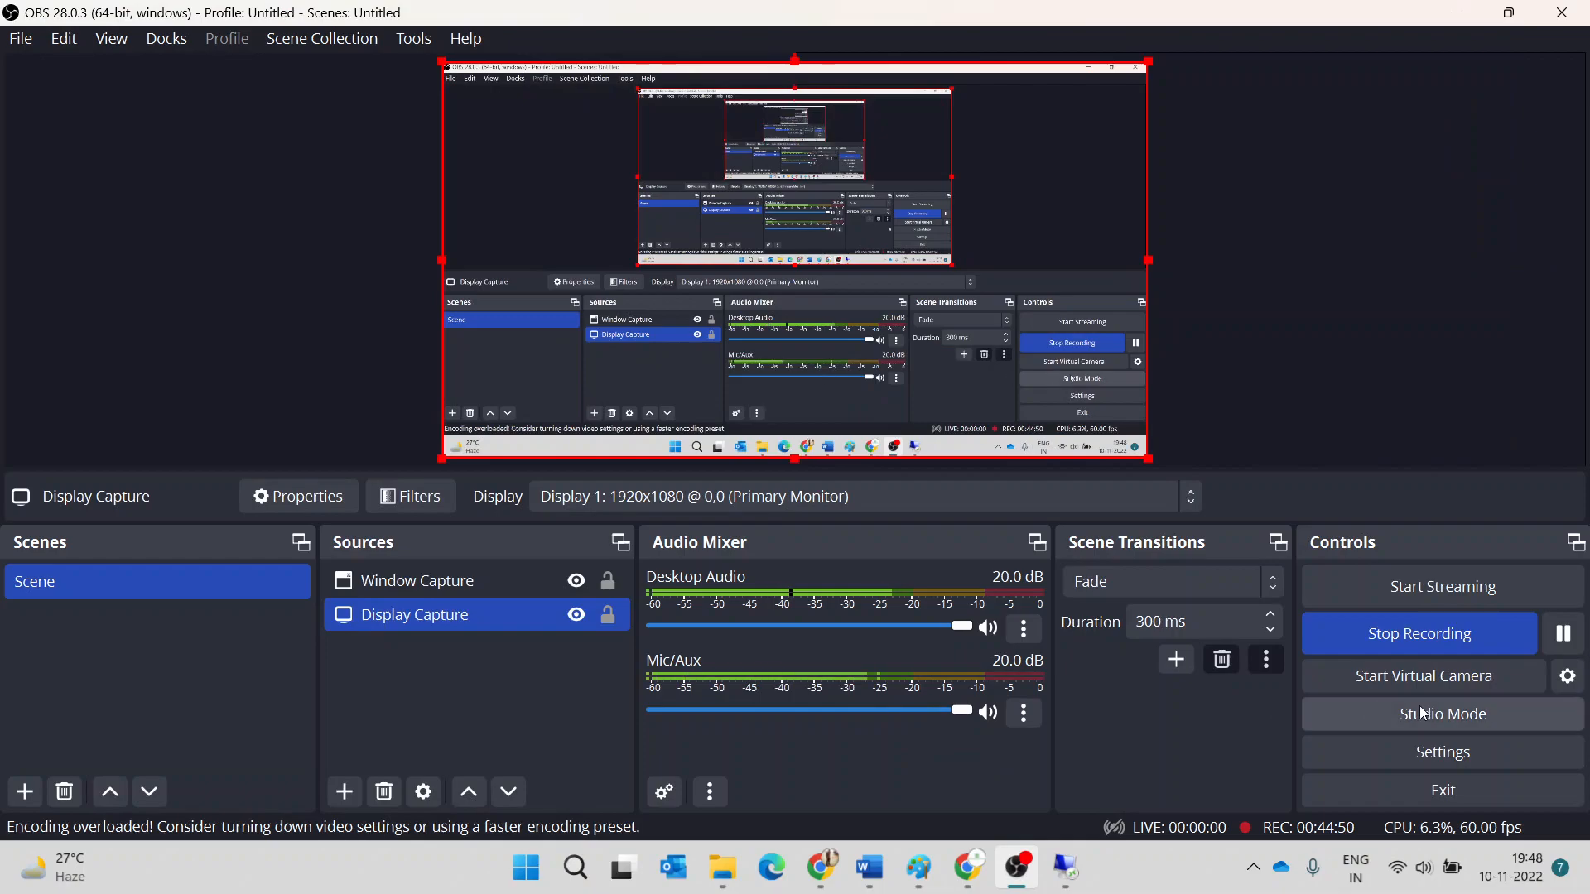